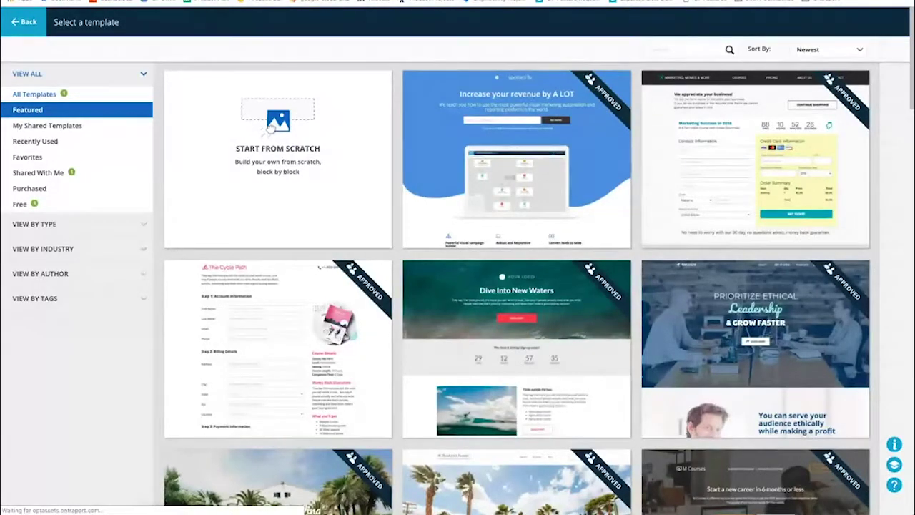
Step: Browse the featured templates and start the landing page from the M Courses template
scroll(507, 243, down, 4)
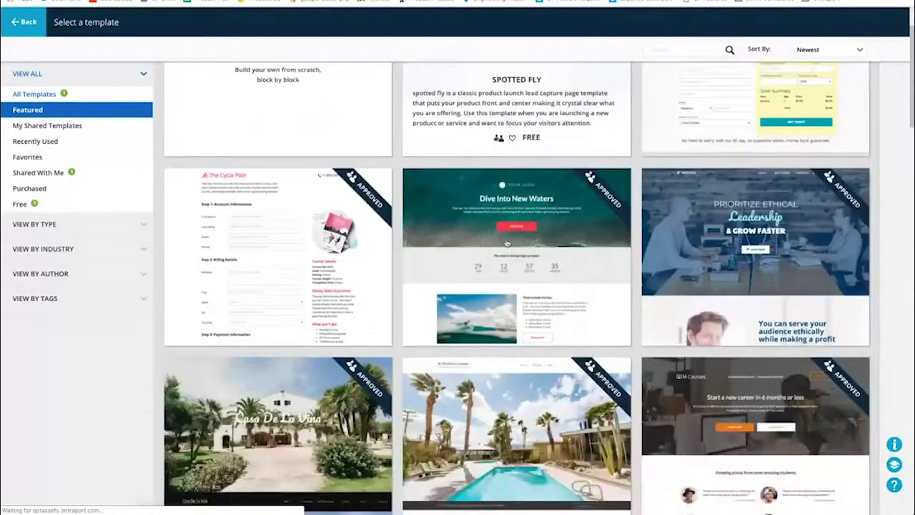
scroll(507, 243, down, 11)
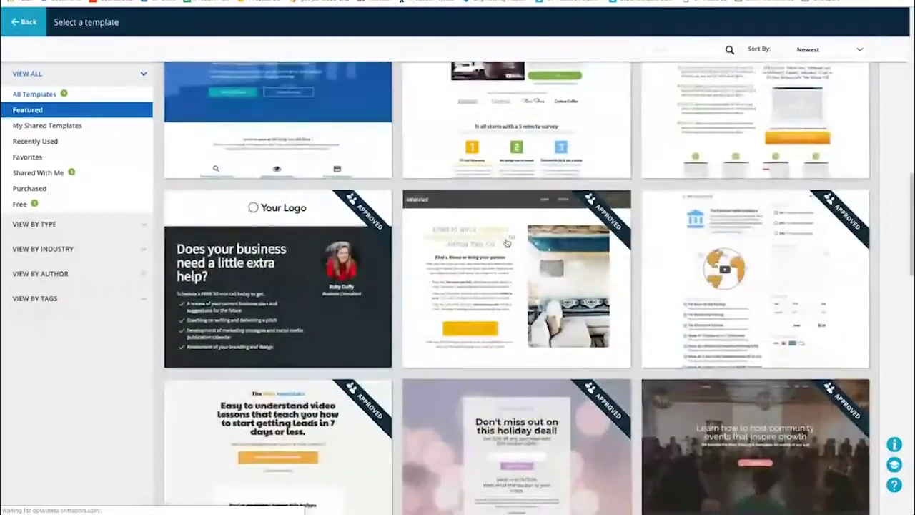
scroll(507, 243, down, 7)
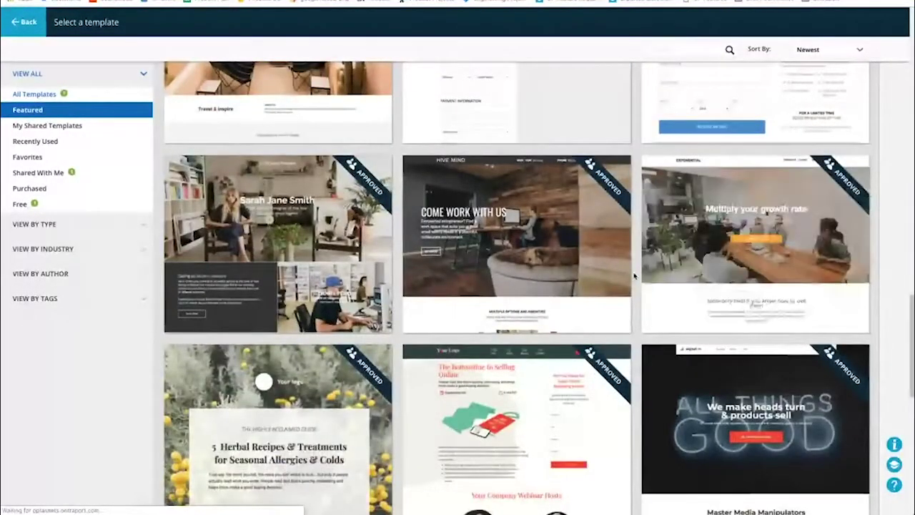
scroll(633, 274, down, 9)
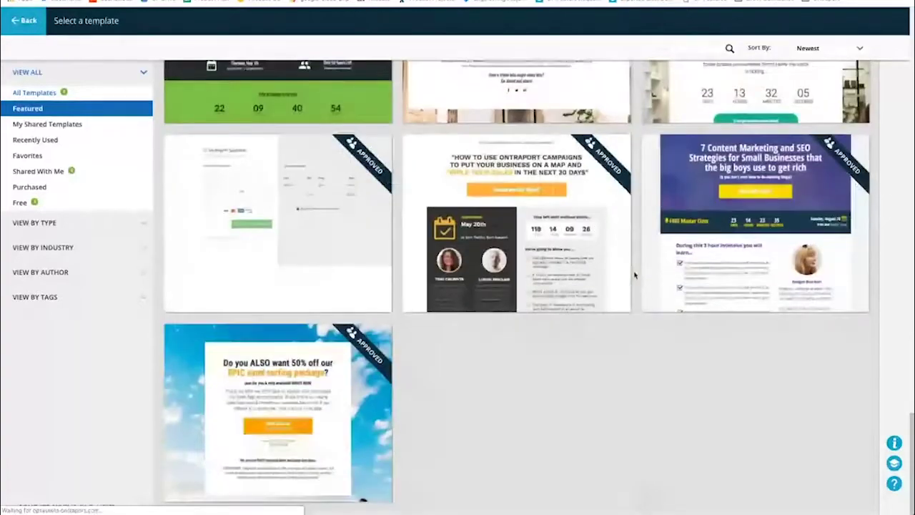
scroll(634, 274, up, 20)
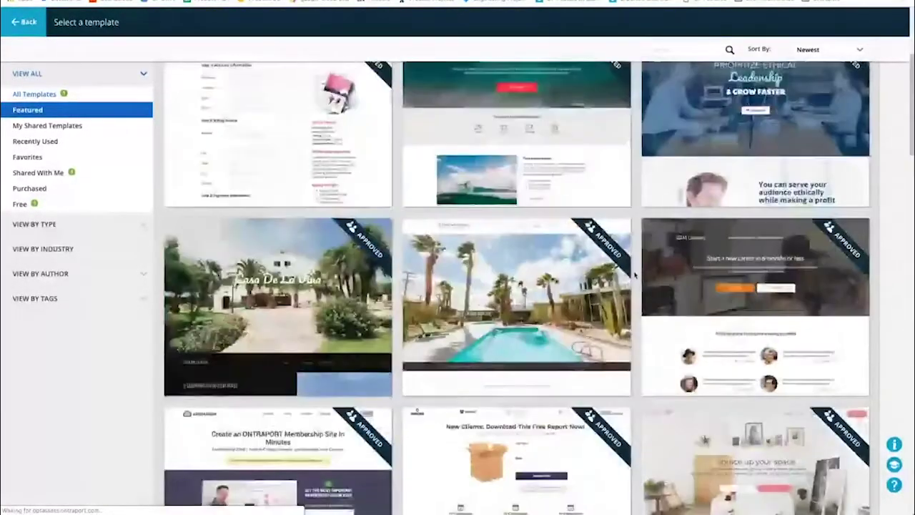
scroll(634, 274, down, 1)
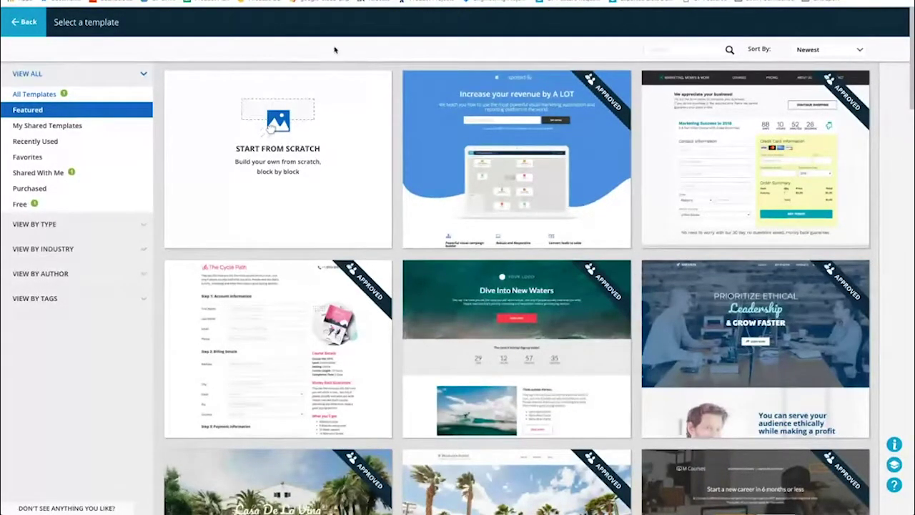
mouse_move(563, 140)
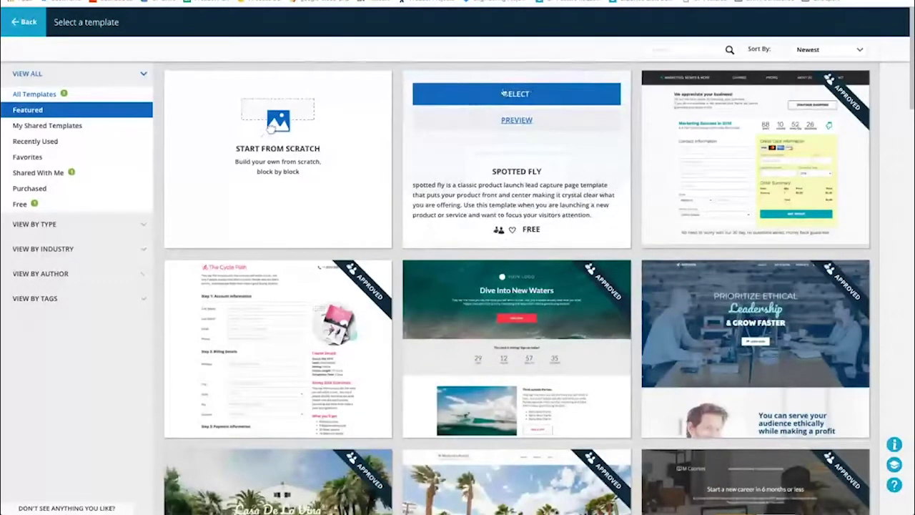
mouse_move(534, 298)
scroll(535, 298, down, 3)
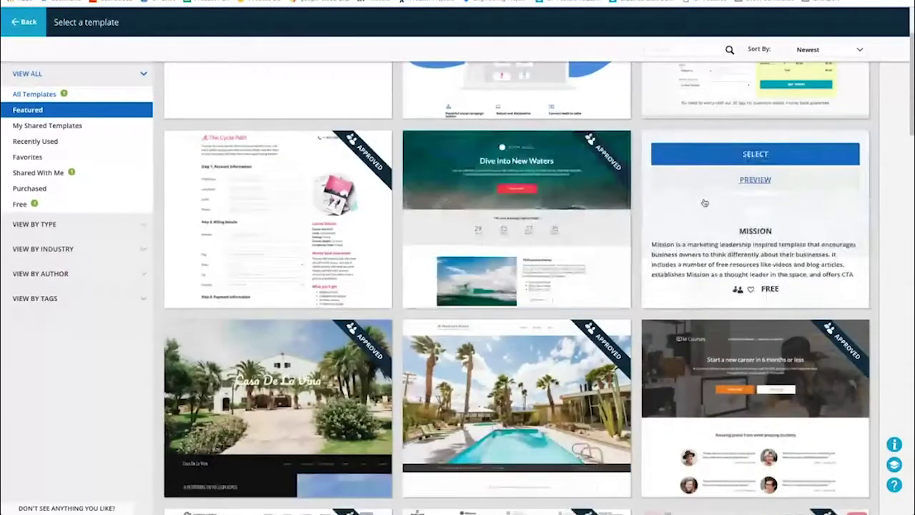
scroll(775, 359, down, 2)
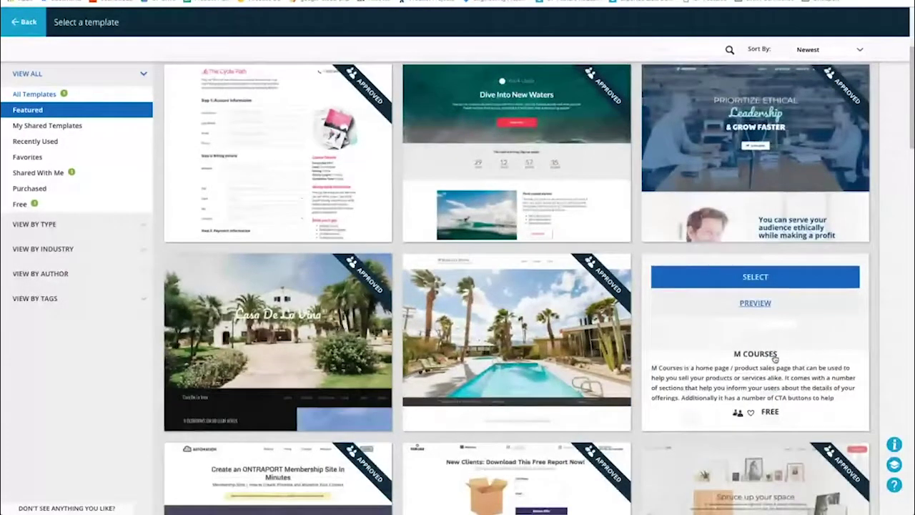
click(704, 281)
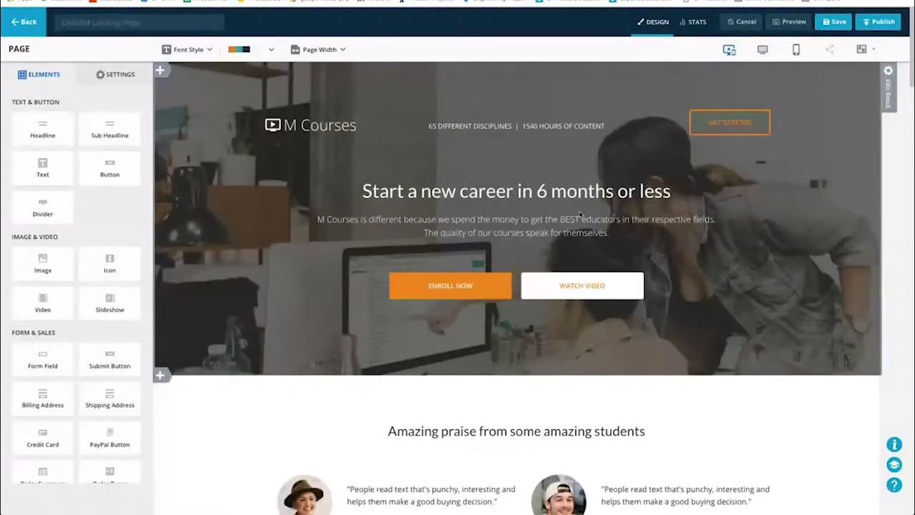
Step: Add a First Name form field directly above the Show More Praise button in the student praise section
scroll(486, 265, down, 5)
scroll(489, 267, down, 12)
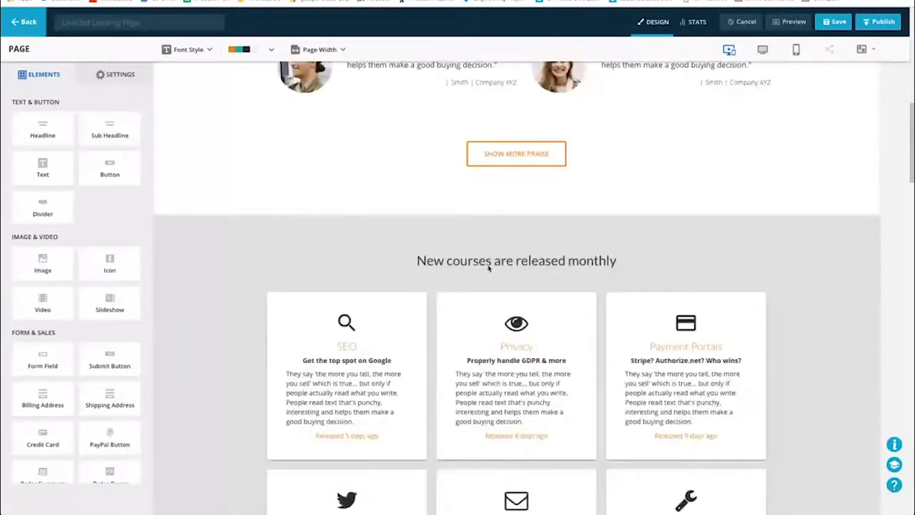
scroll(489, 267, down, 12)
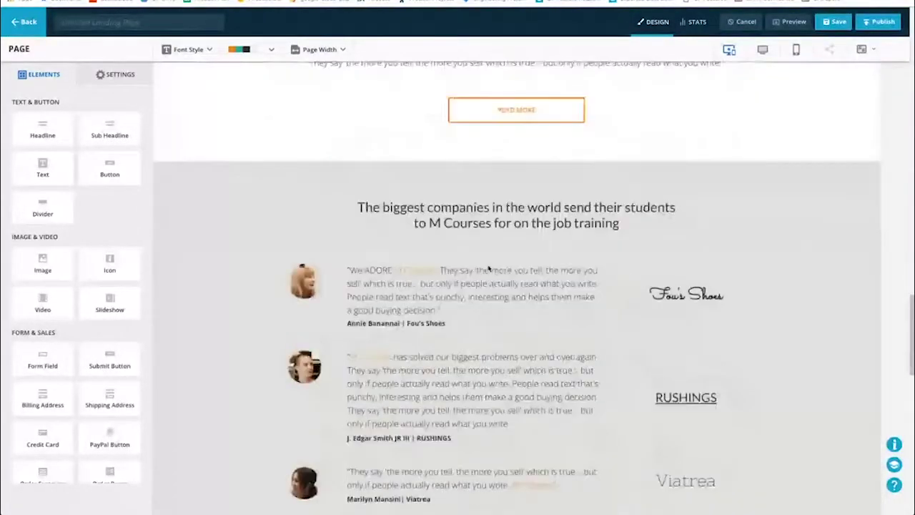
scroll(488, 269, up, 6)
scroll(489, 269, up, 15)
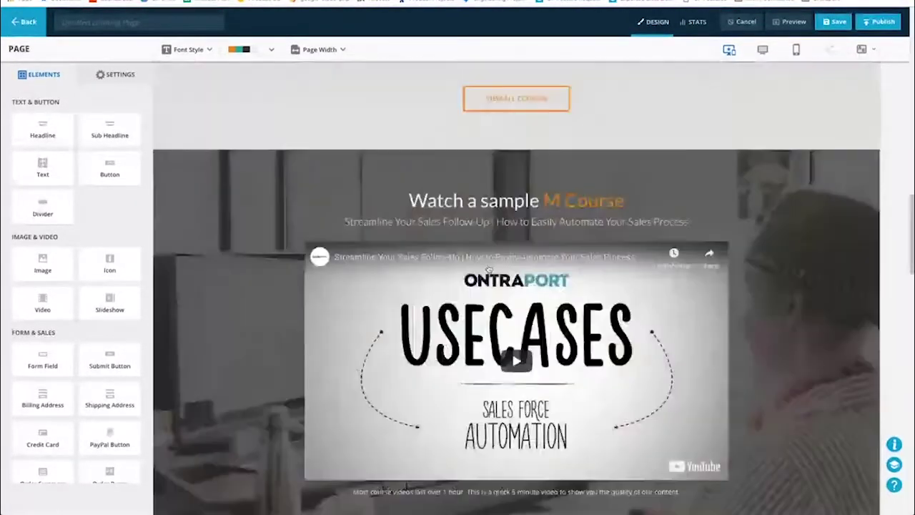
scroll(489, 269, down, 4)
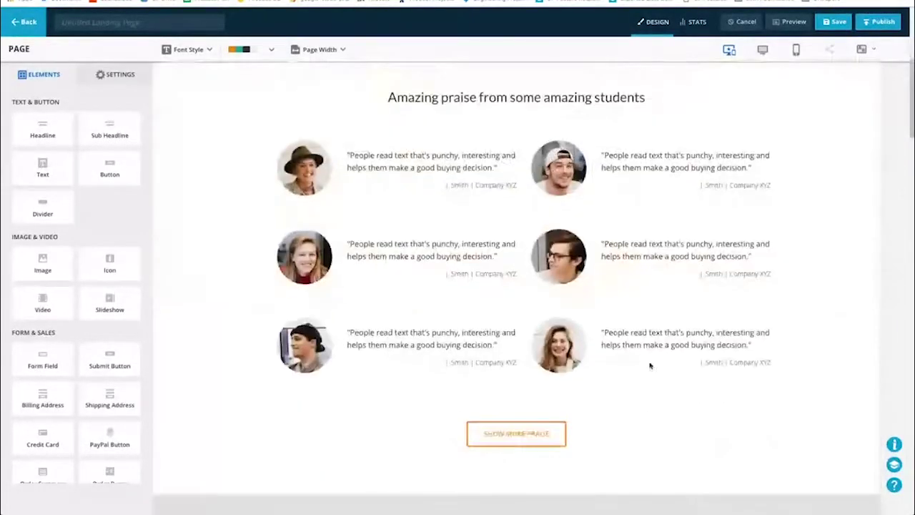
scroll(113, 324, down, 1)
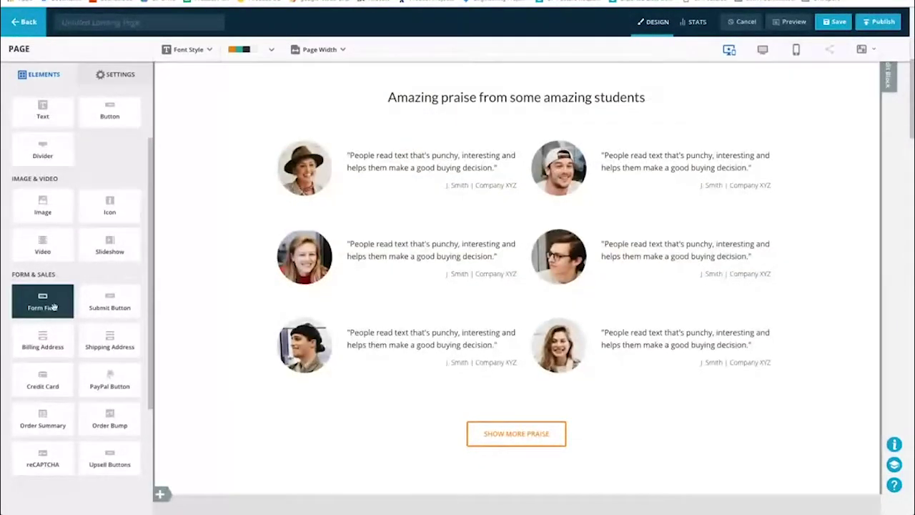
drag(46, 309, 535, 418)
click(491, 231)
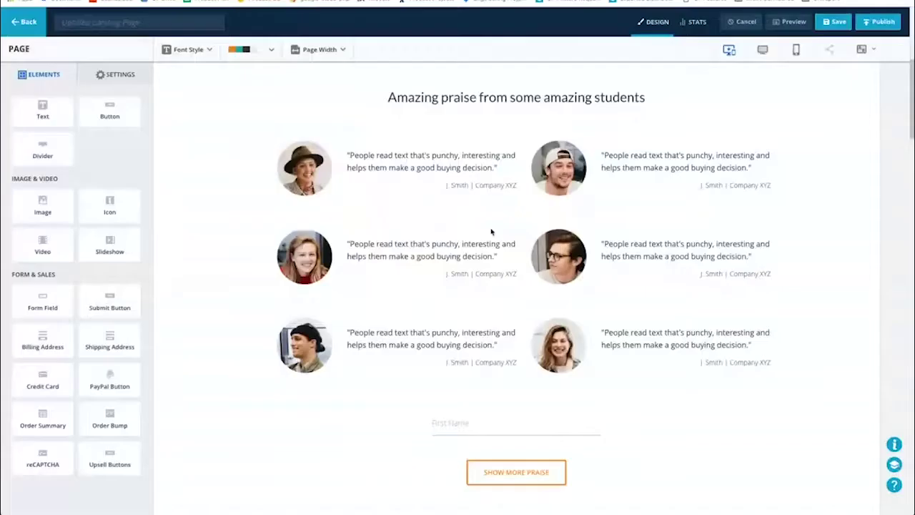
Step: Set the First Name field's placeholder text color to Primary in its input style
click(474, 431)
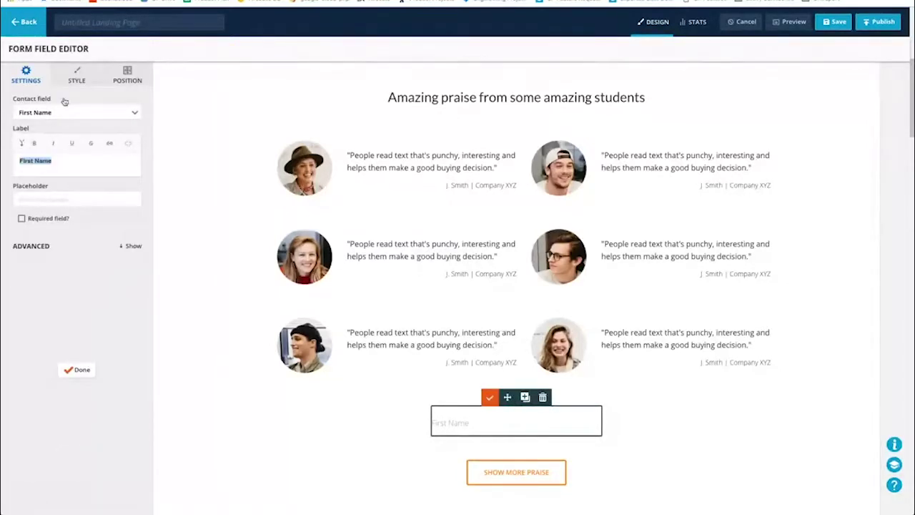
click(80, 74)
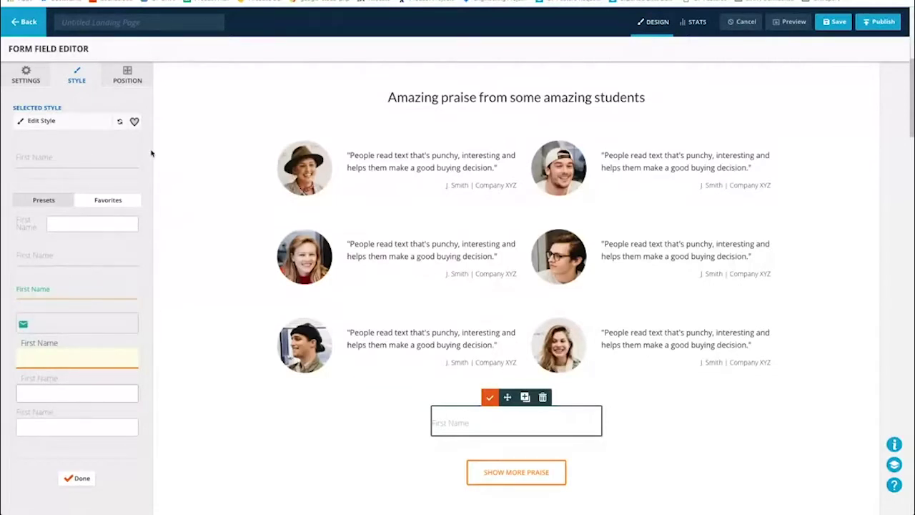
click(47, 122)
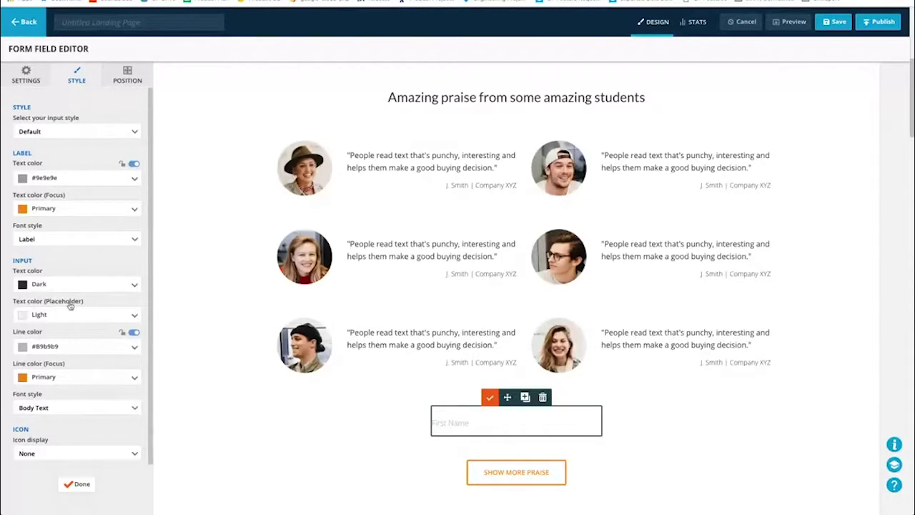
click(48, 317)
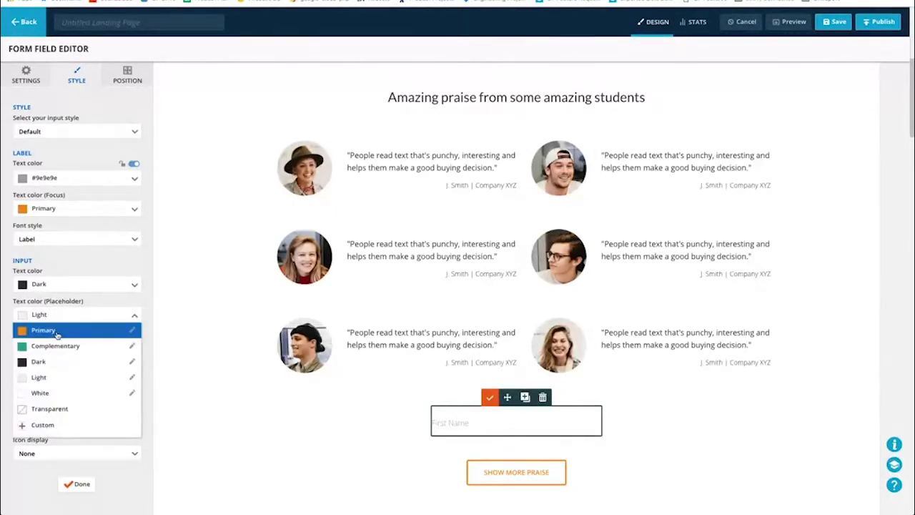
click(57, 331)
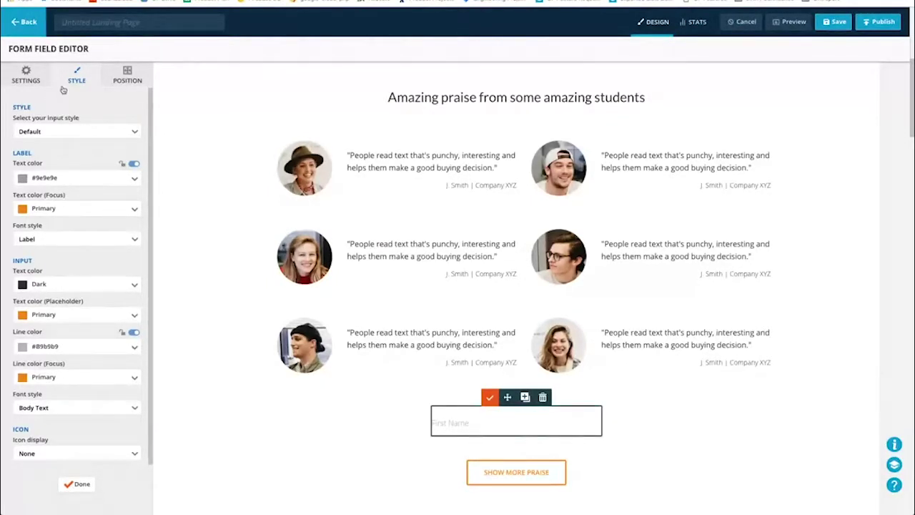
Step: Move the text "First Name" from the field's label to its placeholder, leaving the label empty, and finish editing the field
click(36, 79)
click(63, 163)
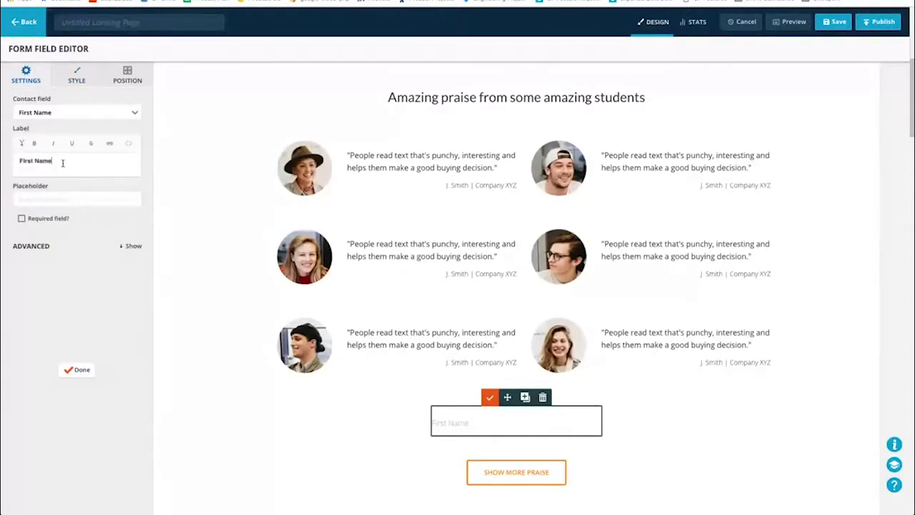
key(ctrl+a)
key(ctrl+x)
click(78, 199)
key(ctrl+v)
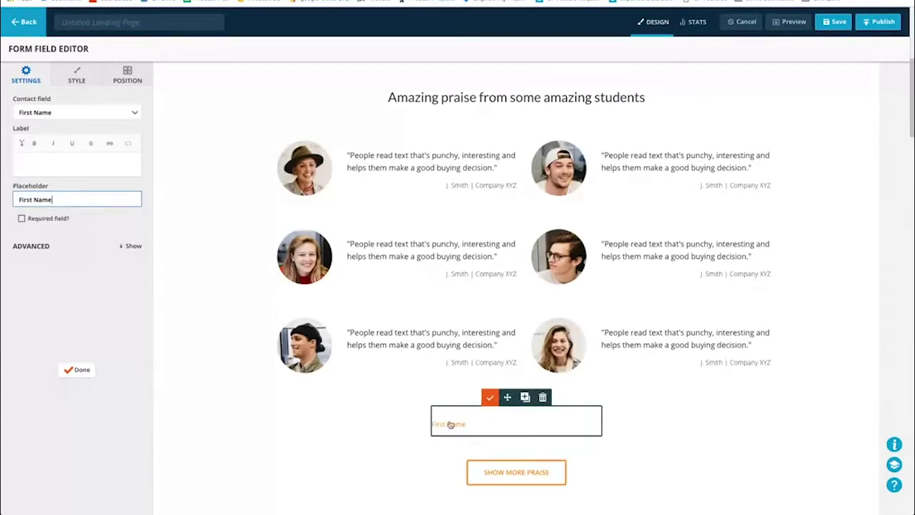
click(82, 377)
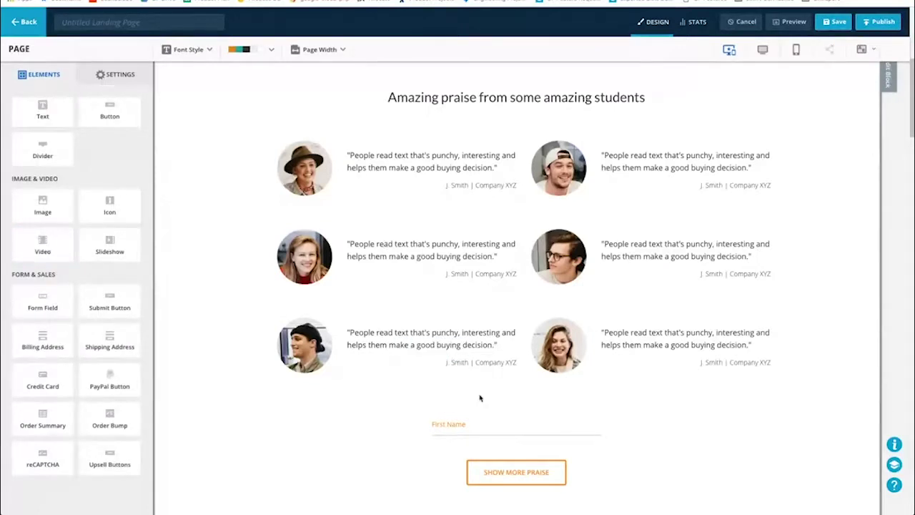
Step: Preview the landing page and test typing "te" into the First Name field to check its placeholder behavior
click(791, 29)
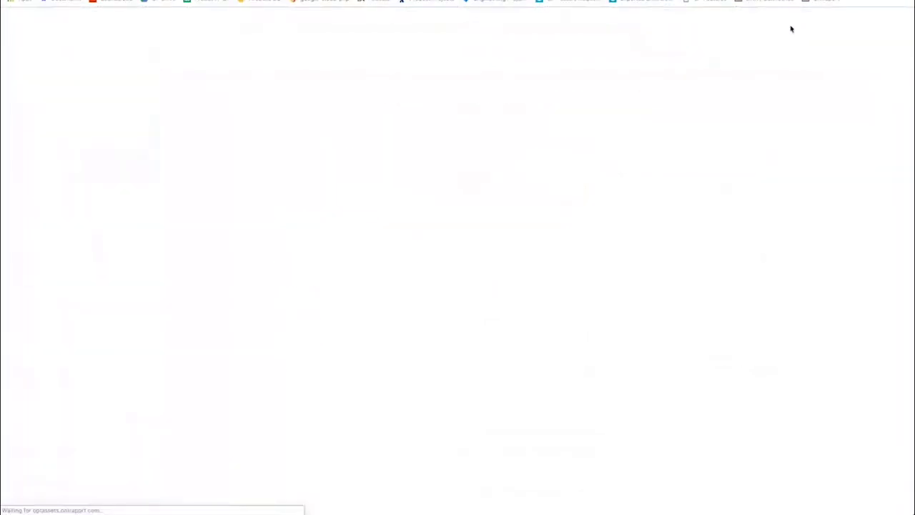
scroll(451, 343, down, 10)
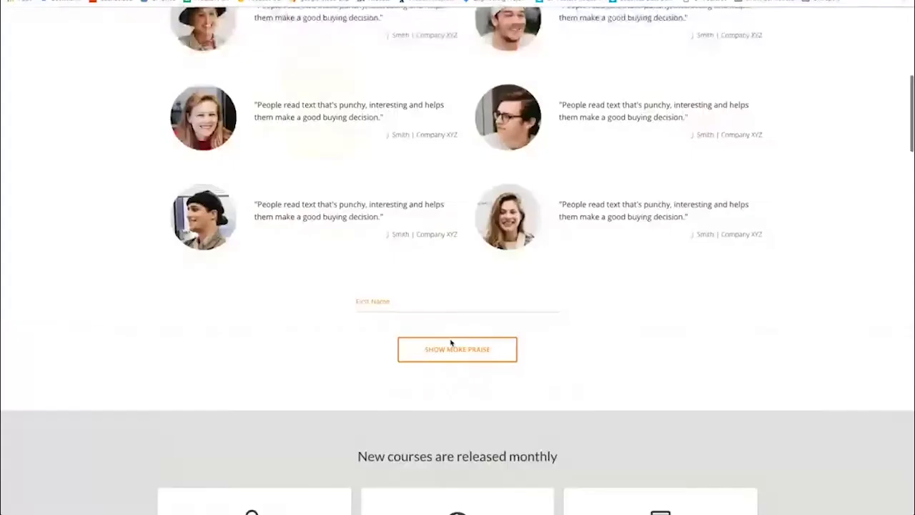
scroll(451, 343, down, 15)
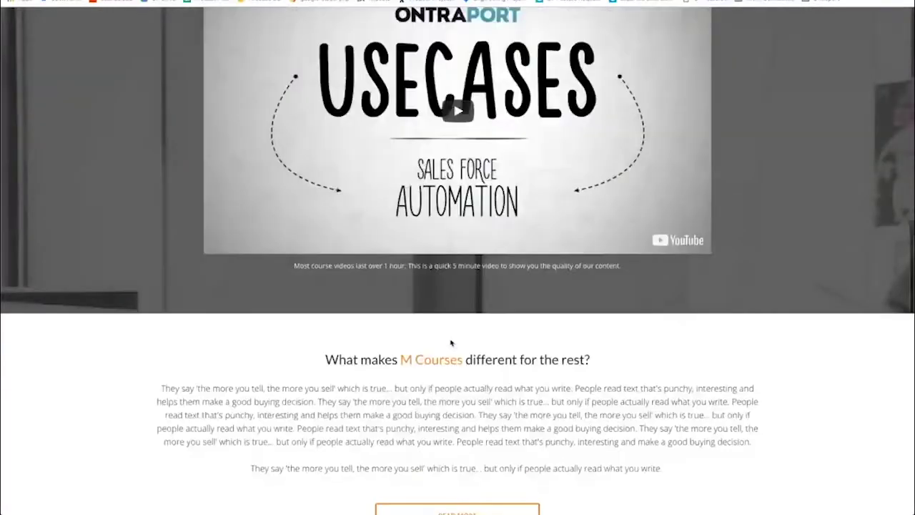
scroll(451, 343, down, 15)
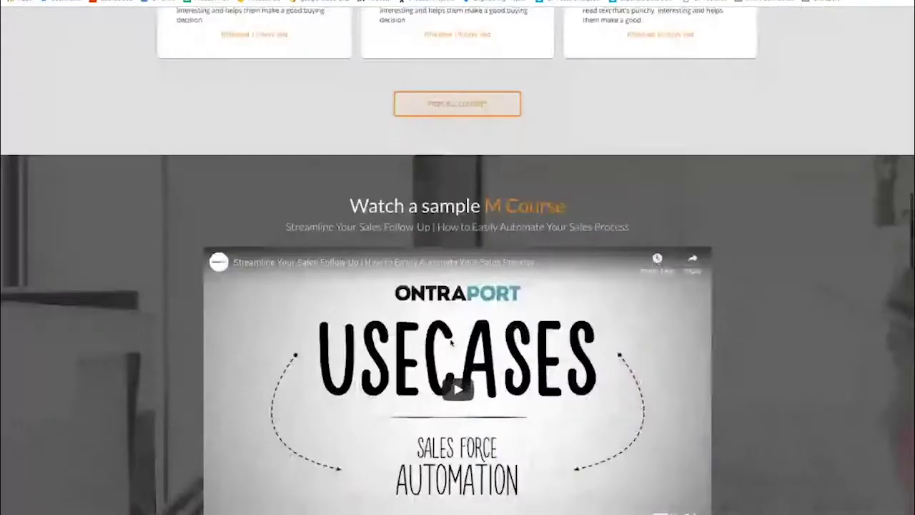
scroll(451, 343, up, 5)
scroll(451, 343, up, 6)
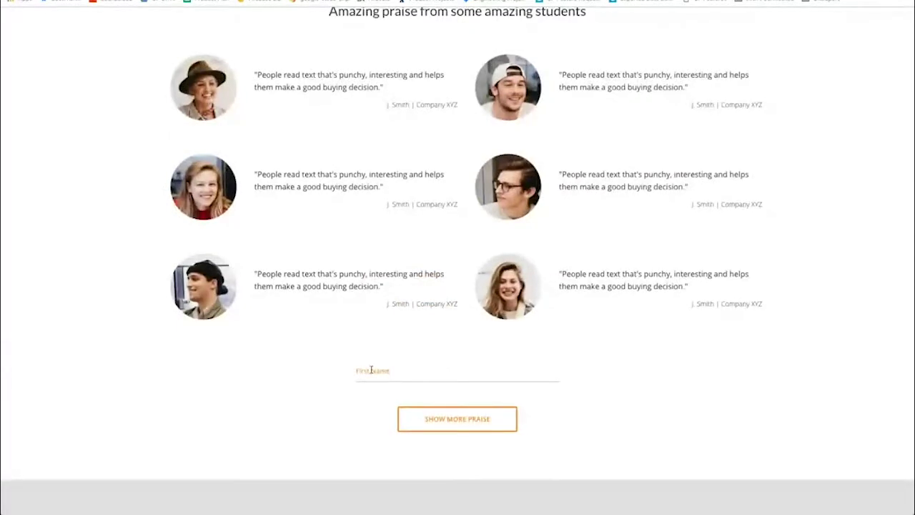
click(427, 367)
text(te)
key(BackSpace)
click(707, 391)
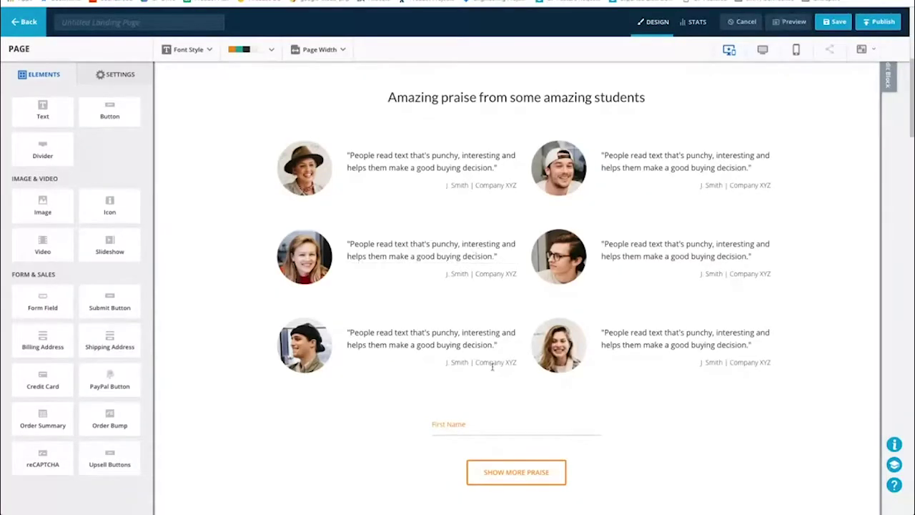
Step: Try Light as the First Name field's placeholder text color, settle on Dark instead, and finish editing the field
mouse_move(496, 420)
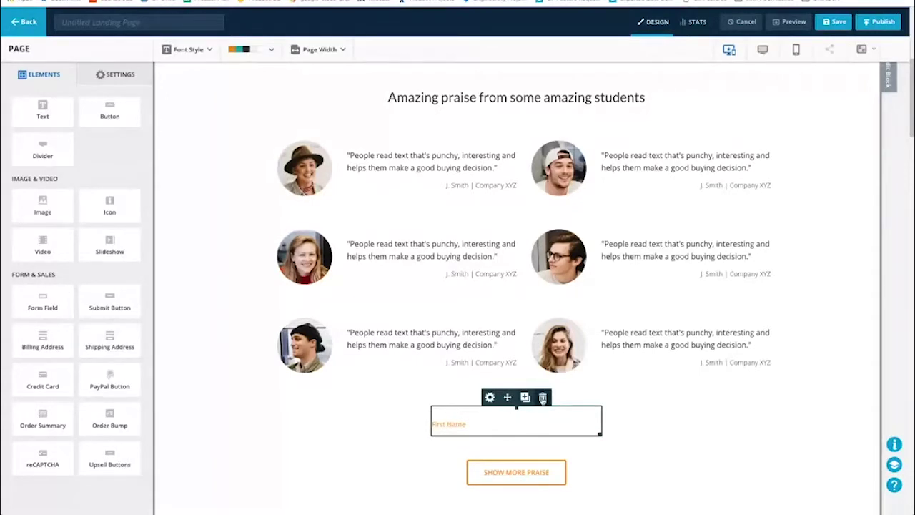
click(489, 397)
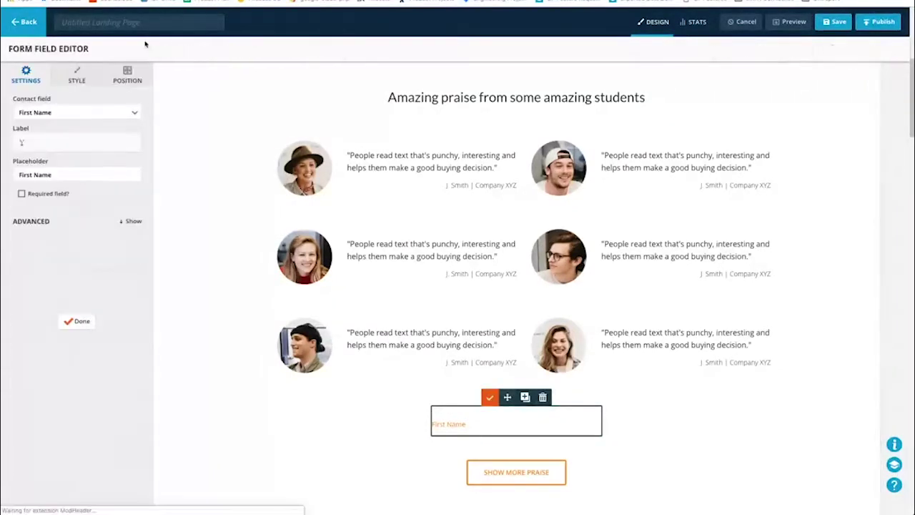
click(81, 81)
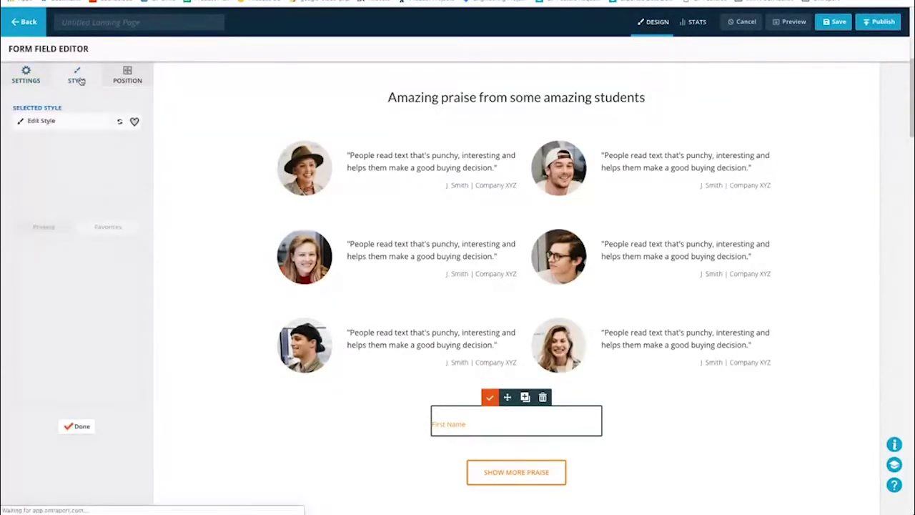
click(57, 120)
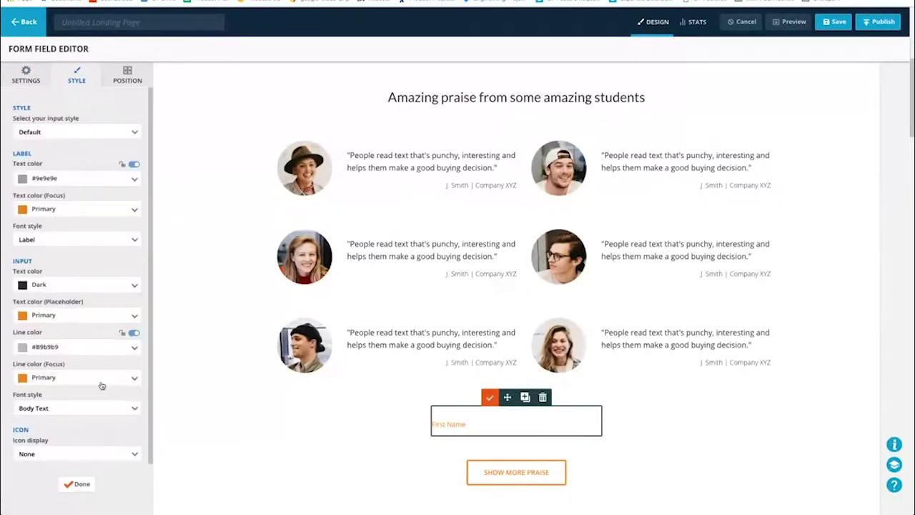
click(47, 315)
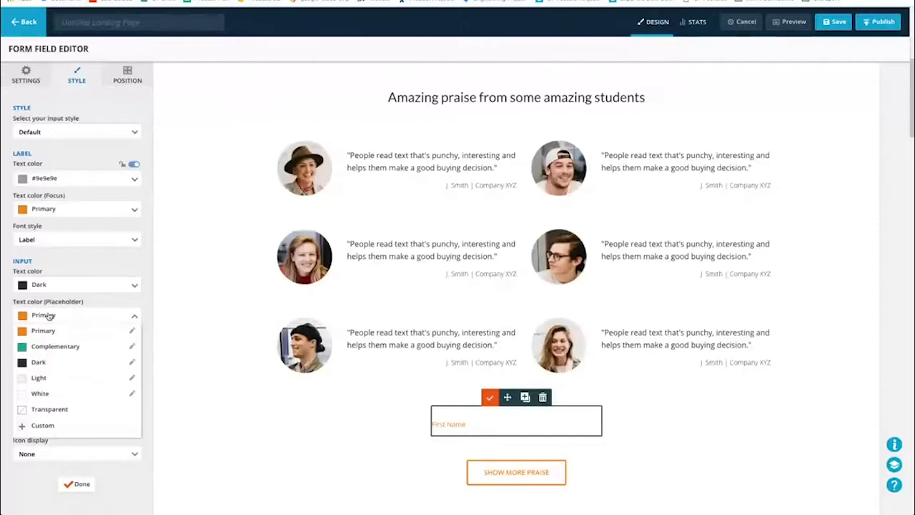
click(63, 378)
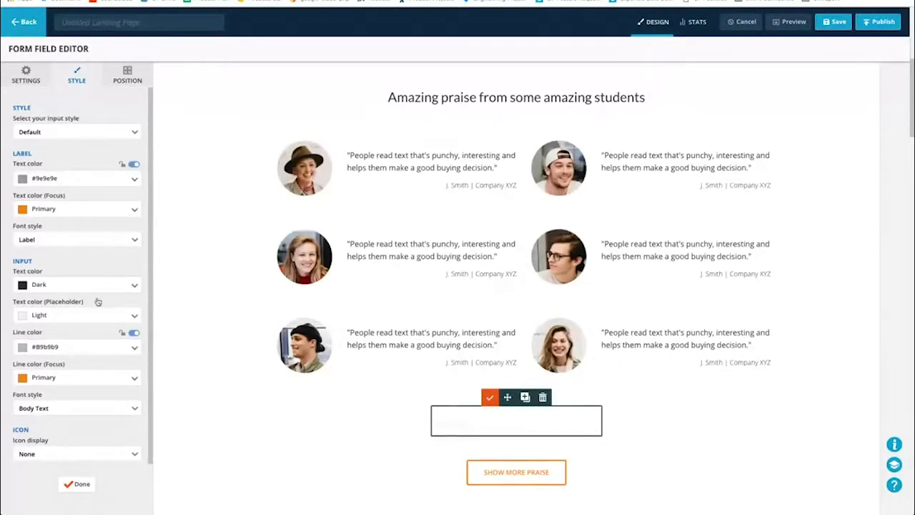
click(41, 318)
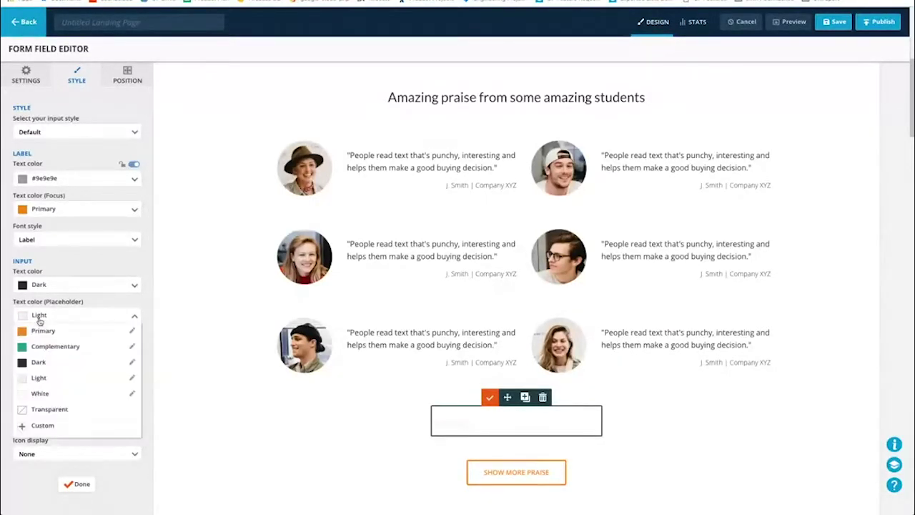
click(43, 362)
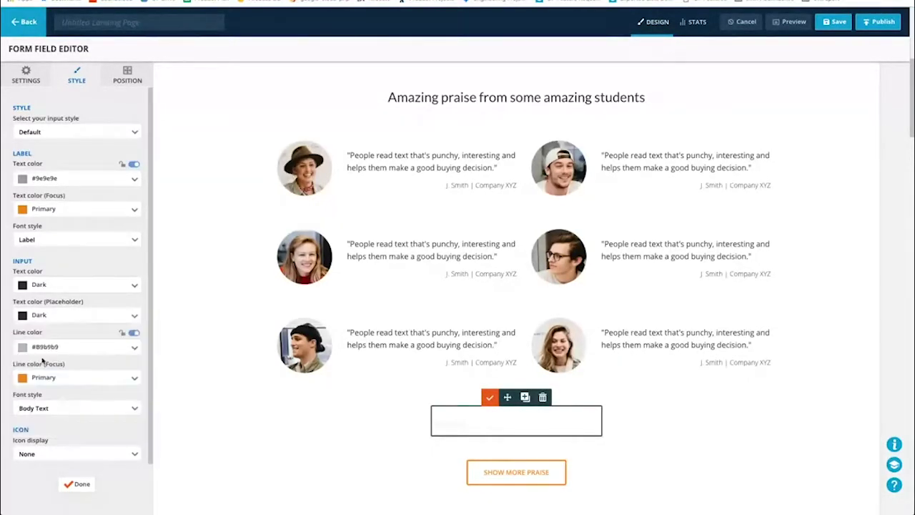
click(70, 289)
click(68, 289)
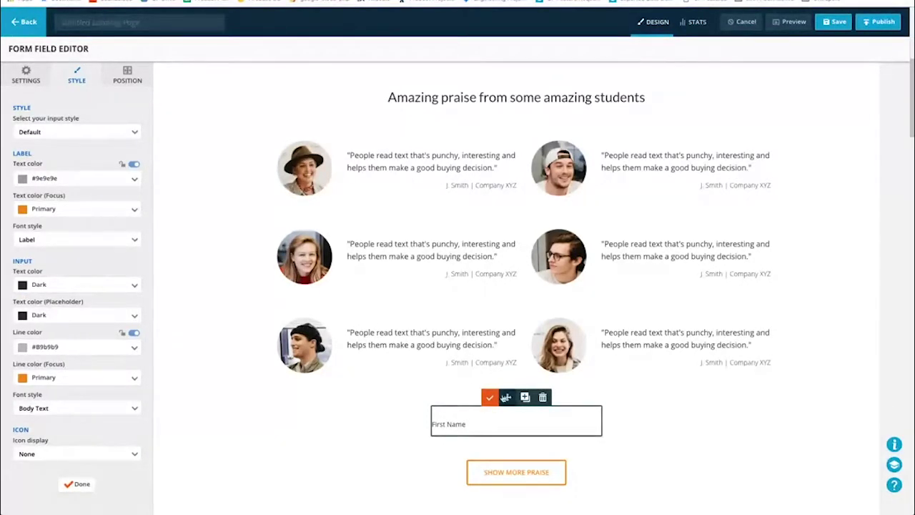
click(236, 402)
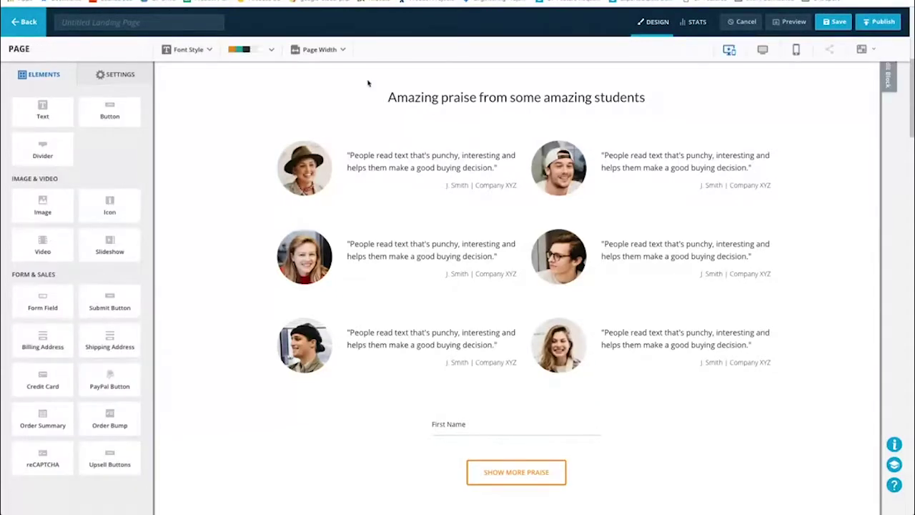
Step: Set the background type of the "What makes M Courses different for the rest?" block to Image
scroll(470, 200, up, 5)
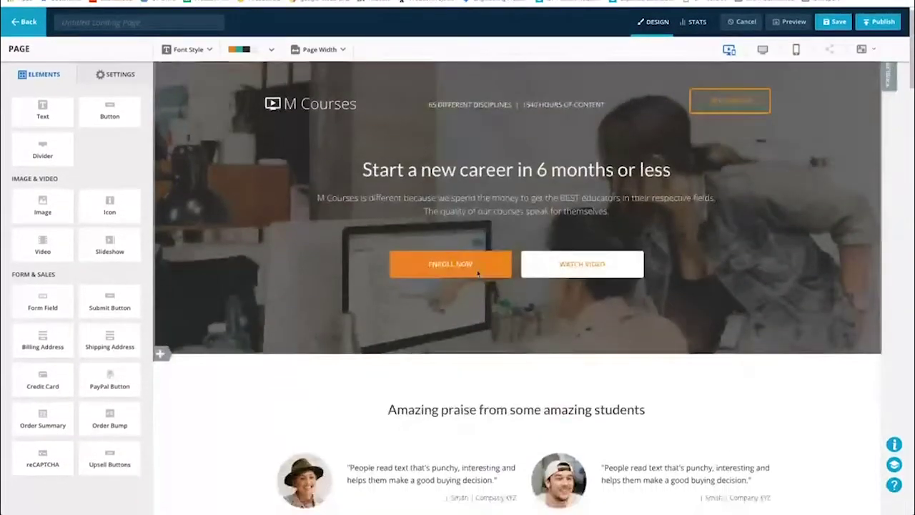
scroll(477, 272, down, 20)
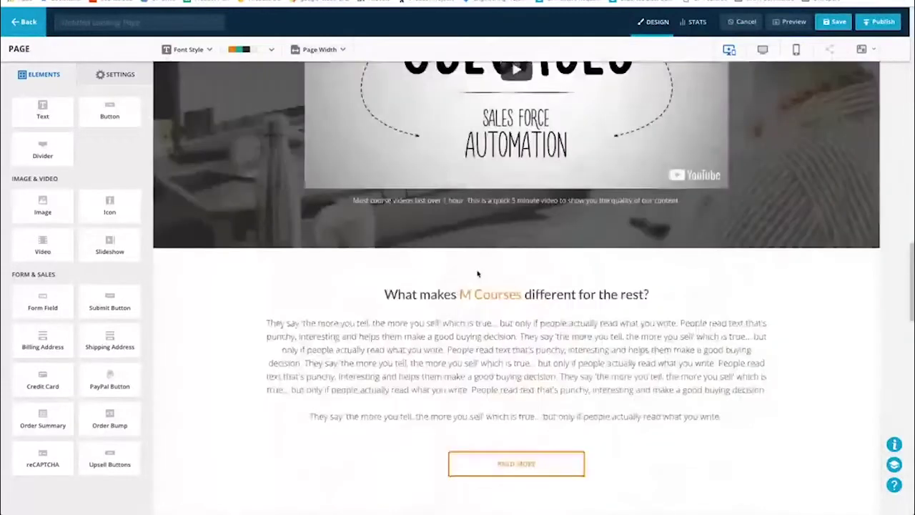
scroll(477, 272, up, 2)
scroll(500, 271, down, 3)
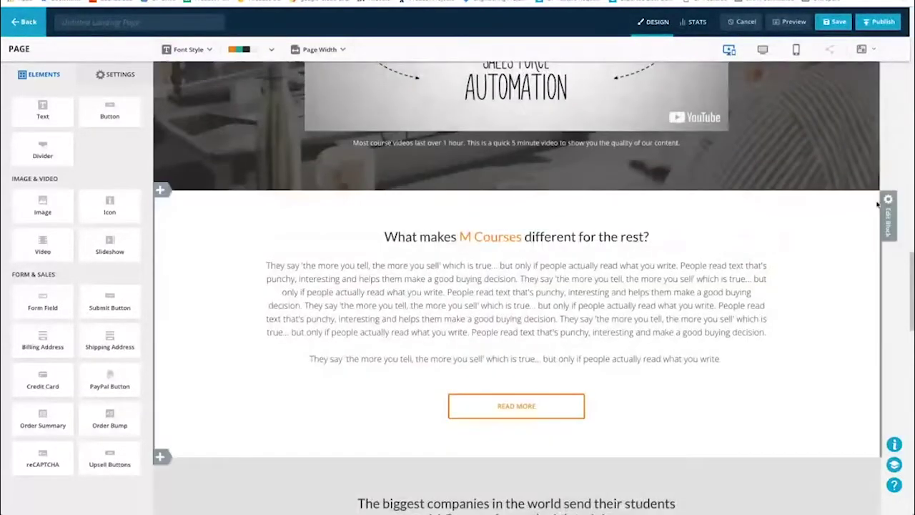
click(887, 207)
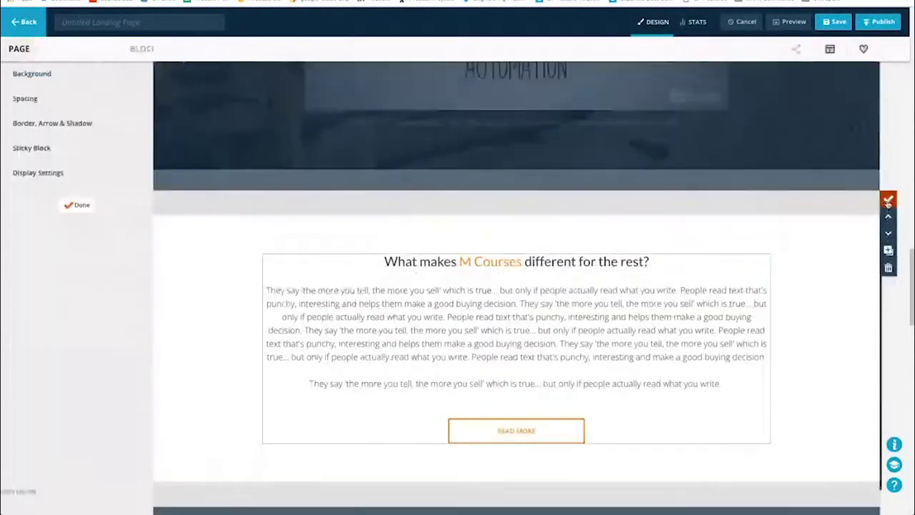
click(25, 80)
click(64, 110)
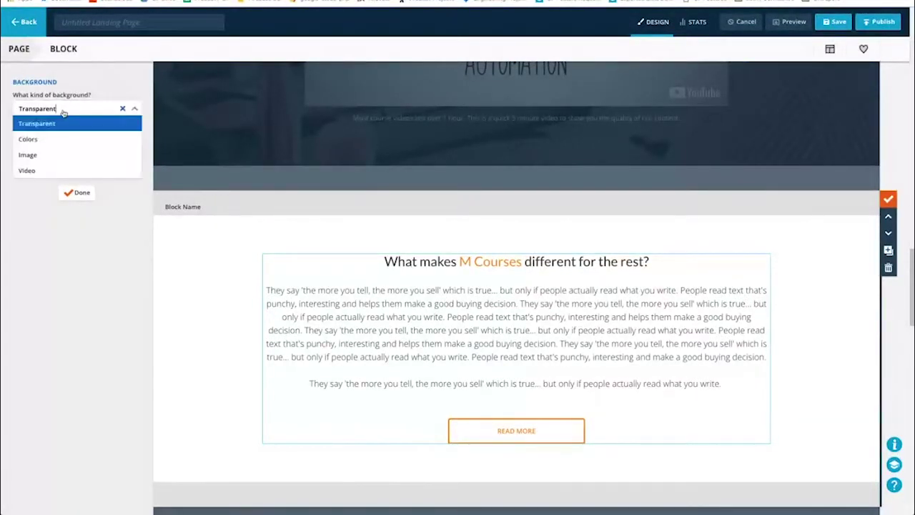
click(40, 154)
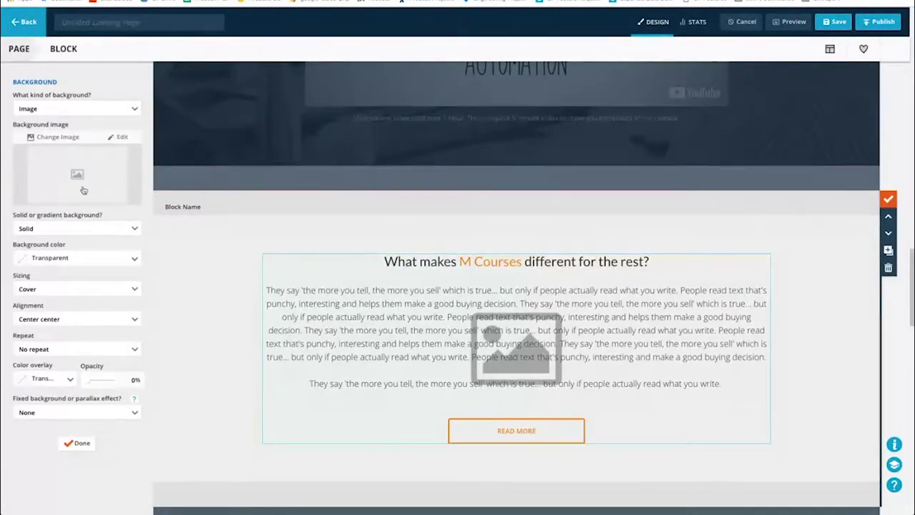
Step: Insert the turquoise sea photo with the rocky coast from the image library as the block's background image
click(54, 136)
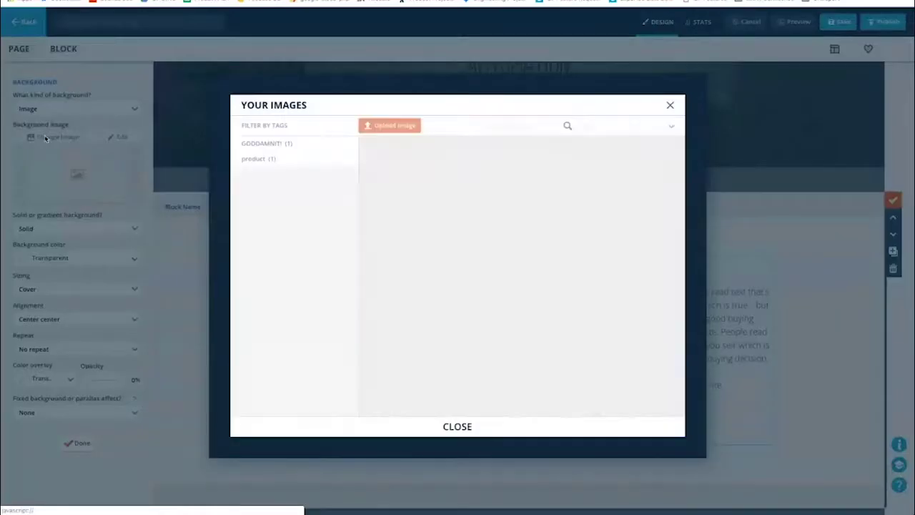
scroll(498, 255, down, 5)
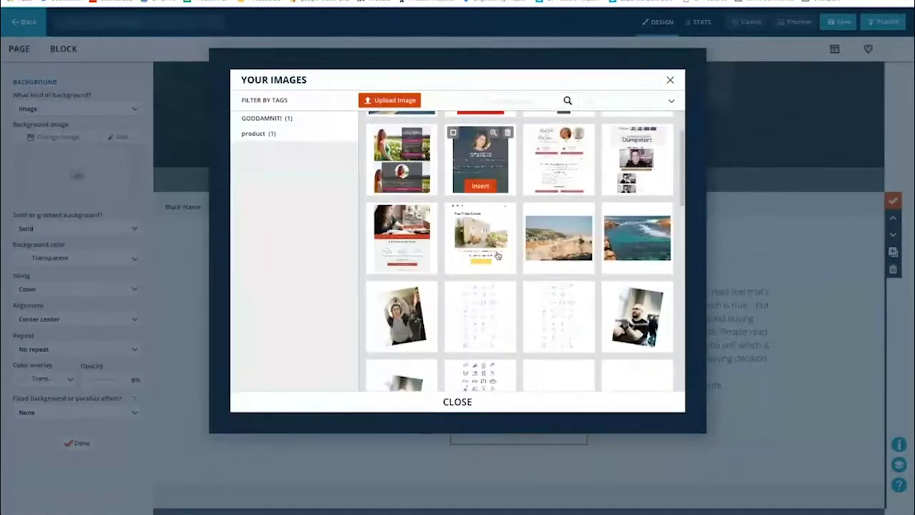
mouse_move(652, 200)
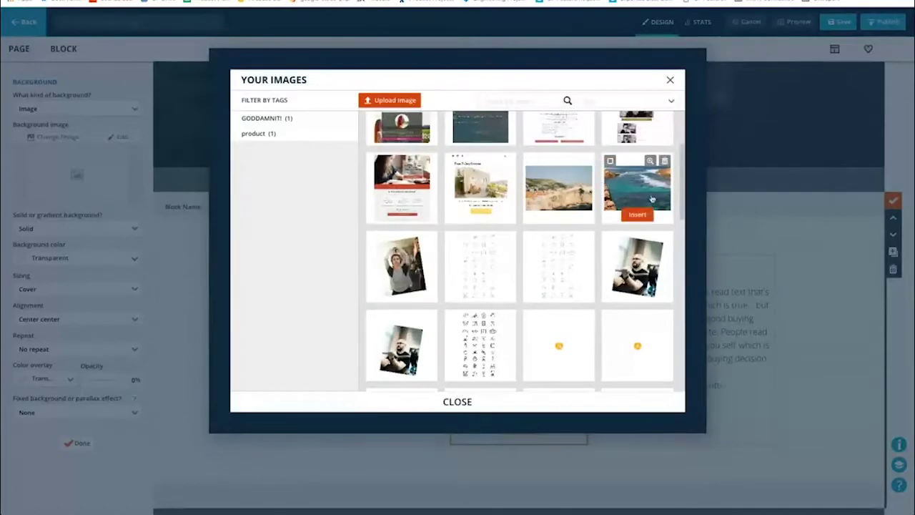
click(637, 215)
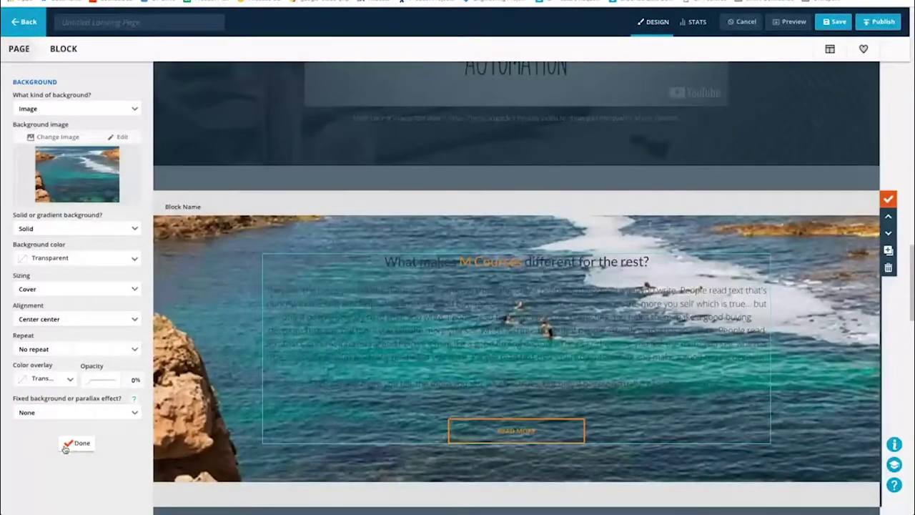
Step: Set the block's fixed background or parallax effect to Fixed and finish editing the block
click(38, 413)
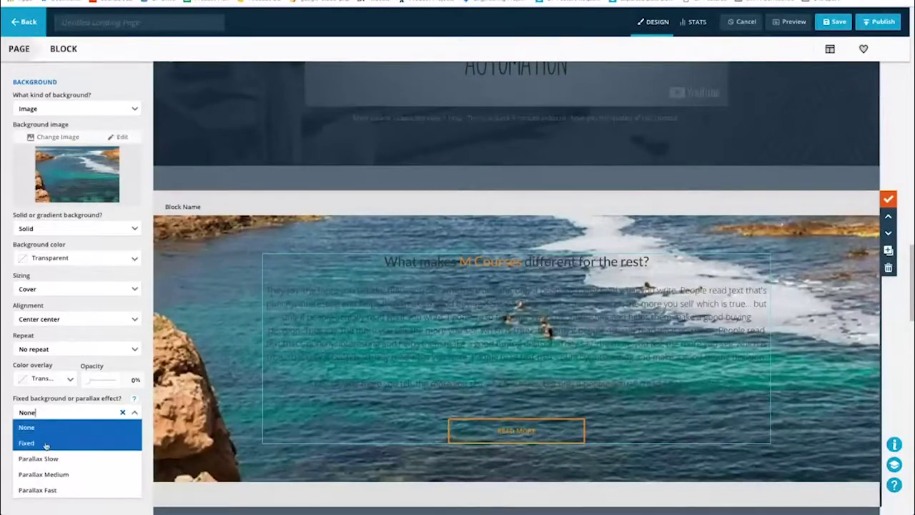
click(26, 442)
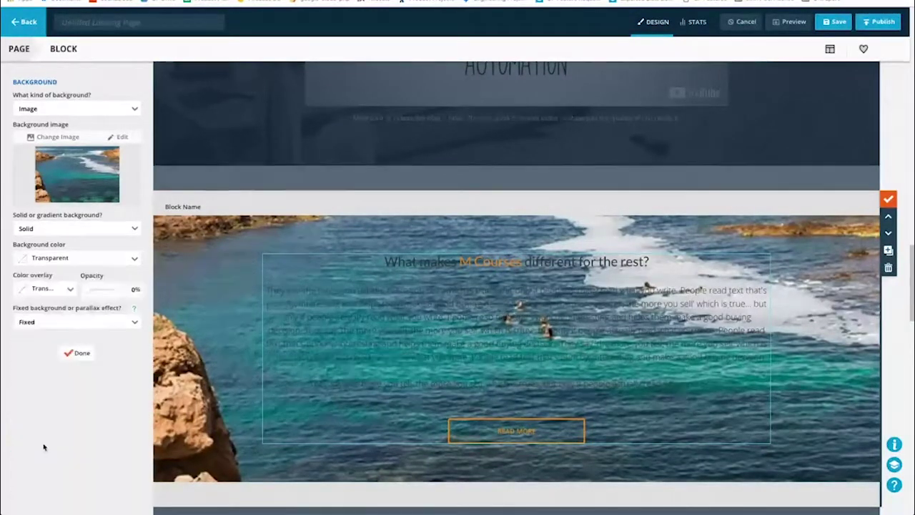
click(76, 353)
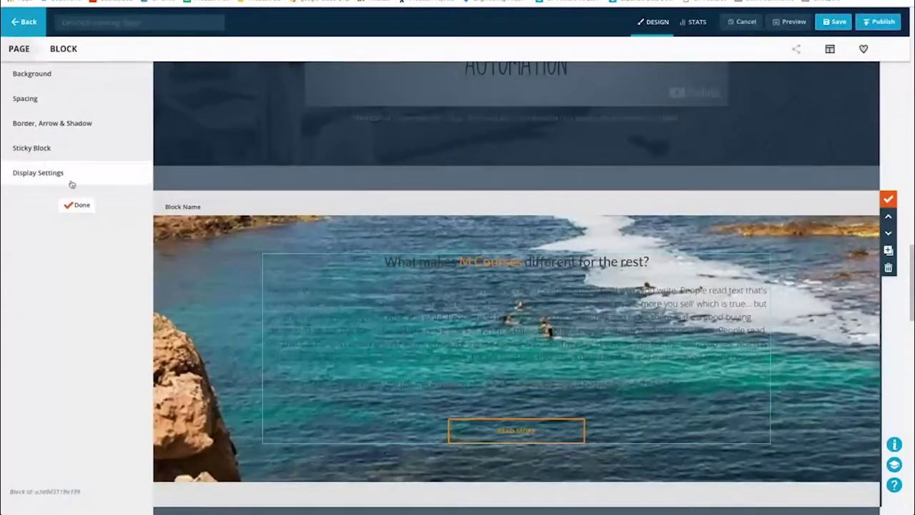
click(76, 205)
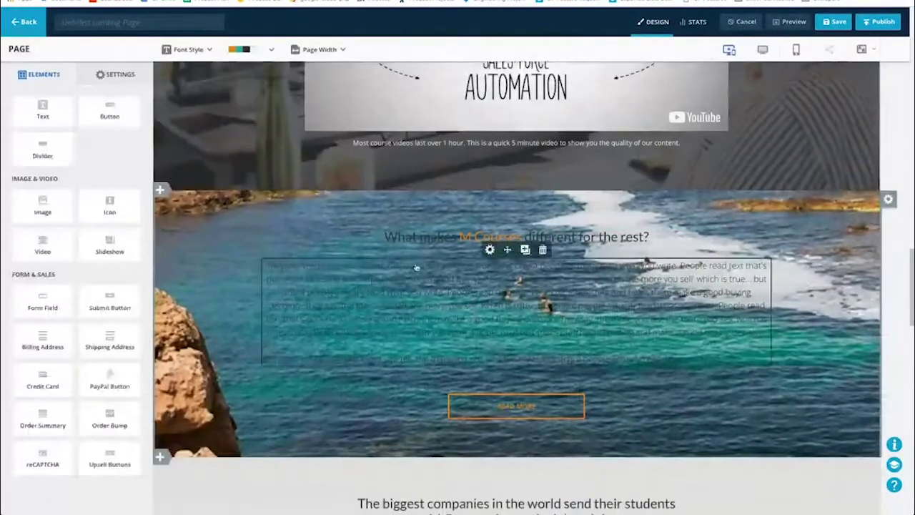
Step: Check the background setting of the student praise block and close the block's settings without changing it
scroll(579, 319, up, 2)
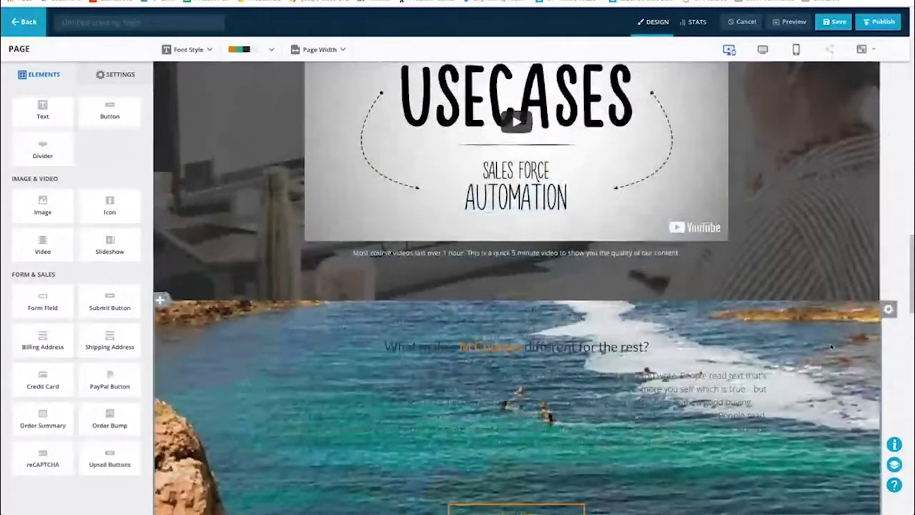
scroll(832, 348, down, 4)
scroll(833, 370, up, 15)
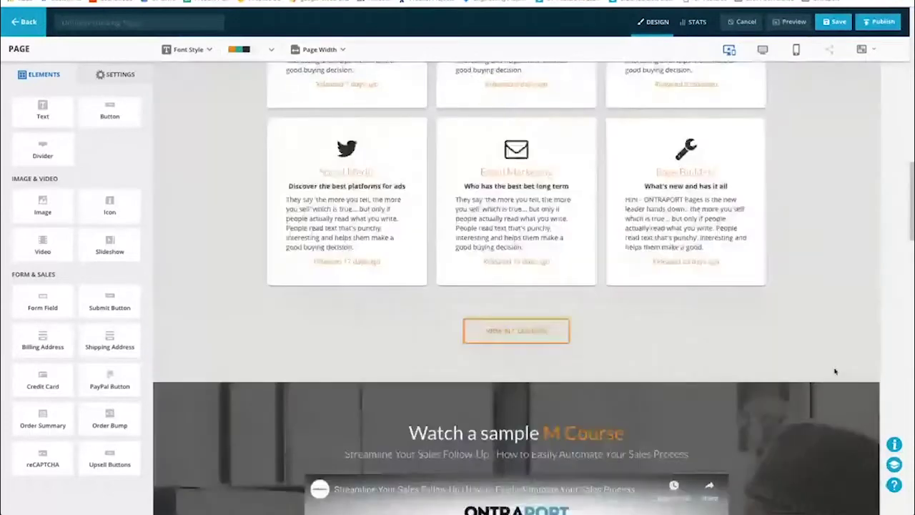
scroll(766, 352, down, 2)
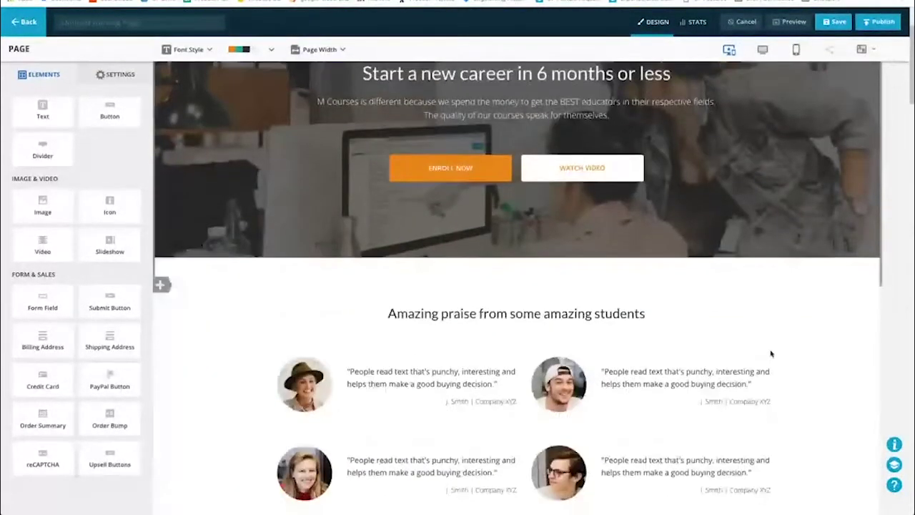
click(886, 270)
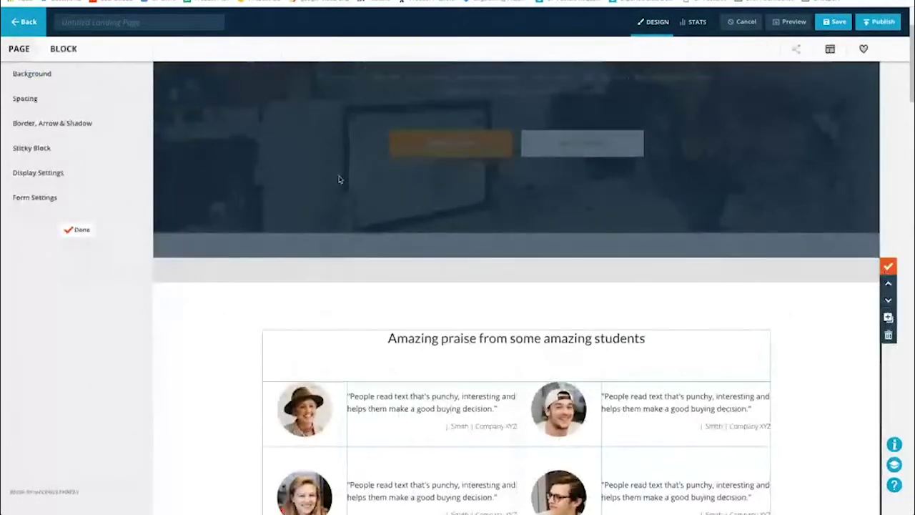
click(72, 76)
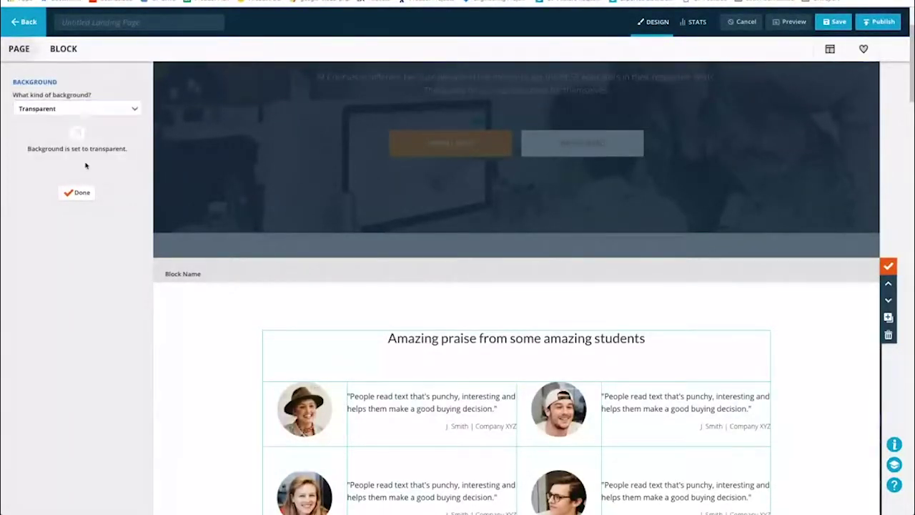
click(80, 193)
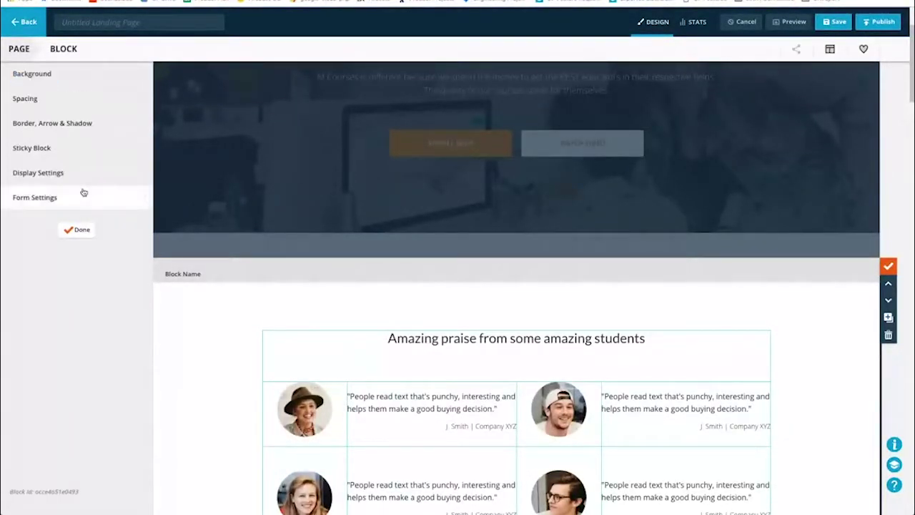
click(78, 232)
Step: Set the background type of the whole page to Image
click(112, 78)
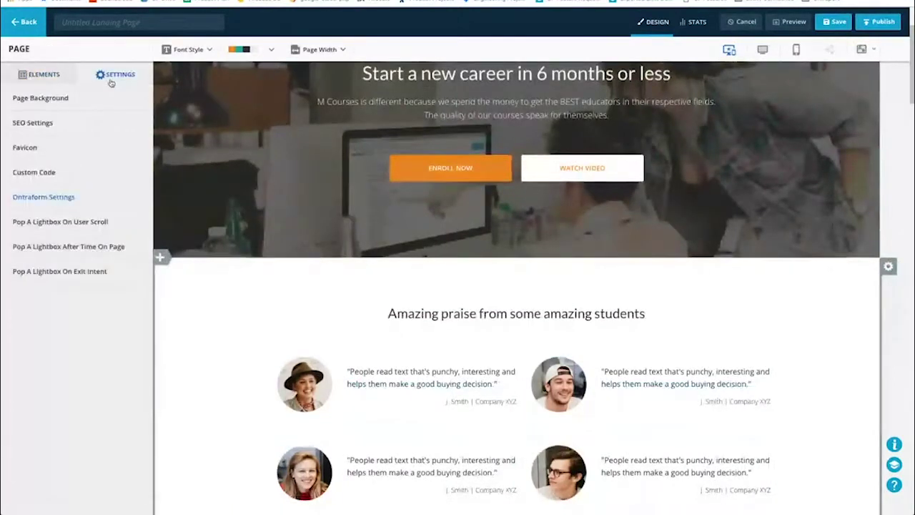
click(58, 99)
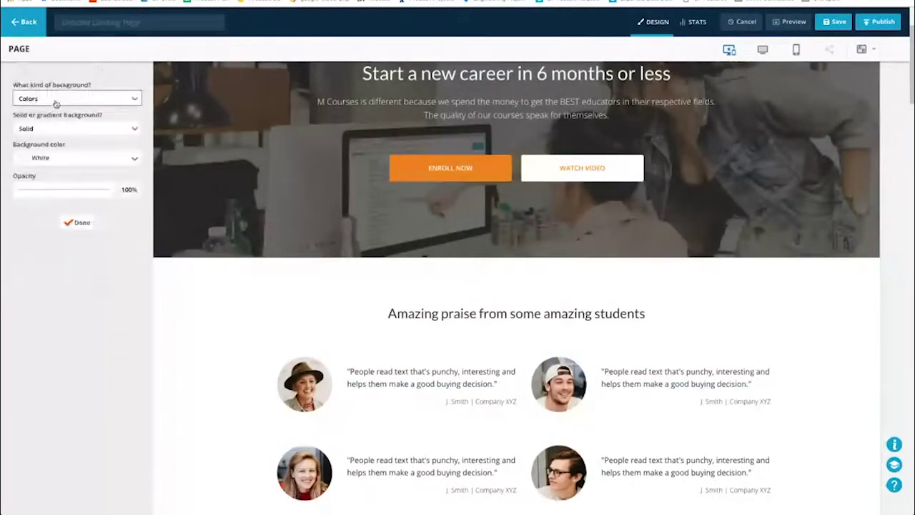
click(97, 98)
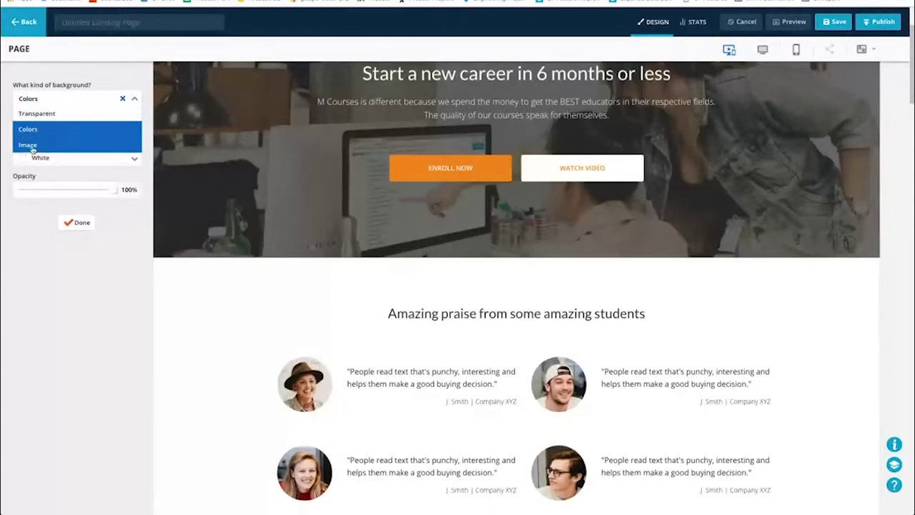
click(29, 146)
Step: Insert the turquoise sea photo with the rocky coast as the page background and set its fixed background option to Fixed
click(50, 129)
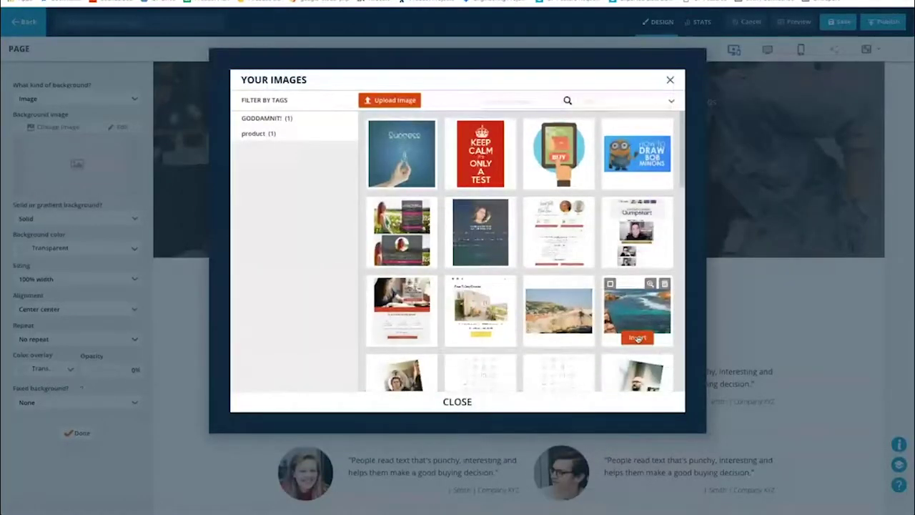
click(638, 337)
click(68, 402)
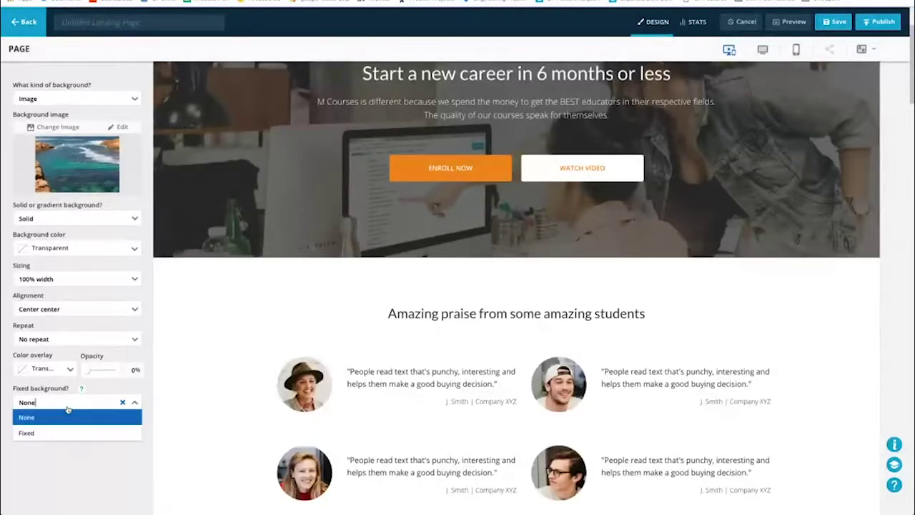
click(41, 433)
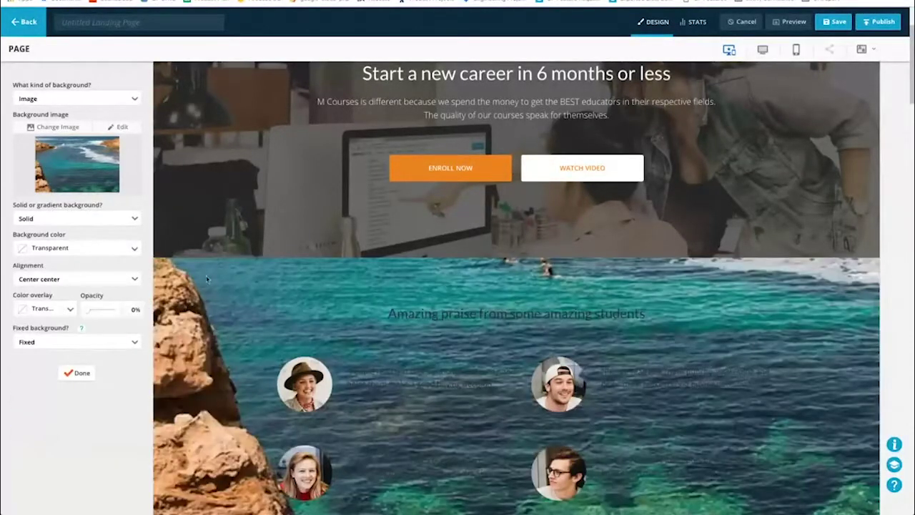
click(80, 373)
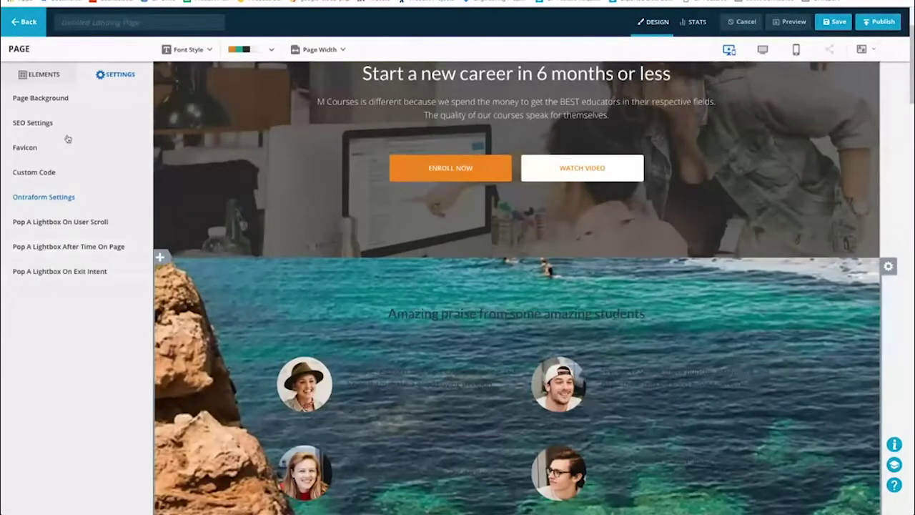
click(41, 77)
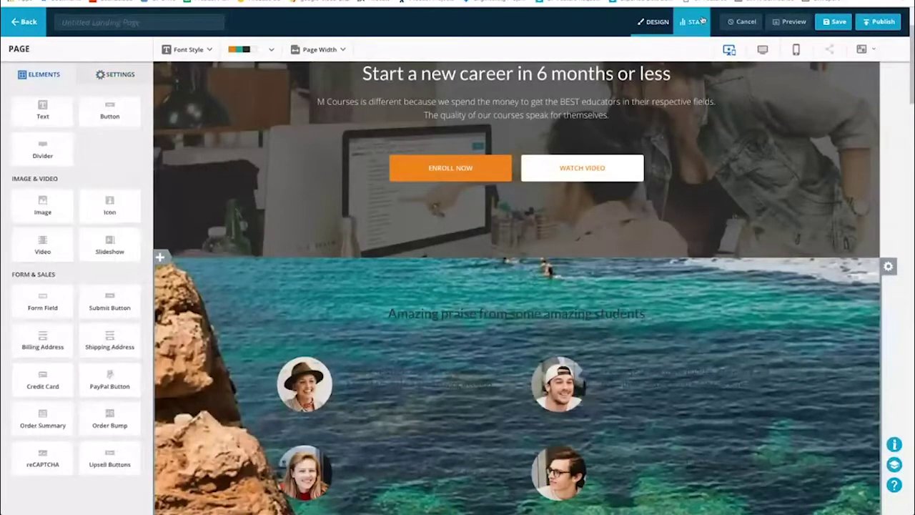
Step: Preview the landing page and examine how the fixed page background behaves behind the student praise block
click(787, 23)
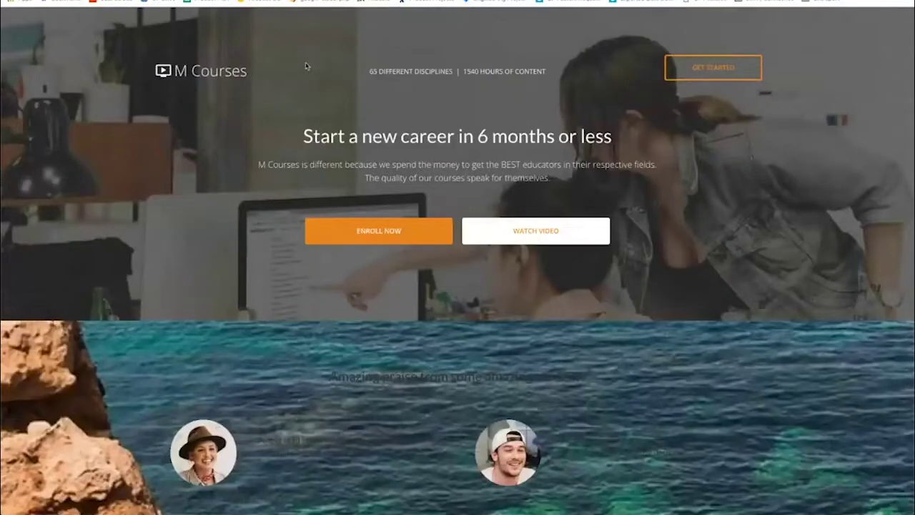
scroll(404, 136, down, 10)
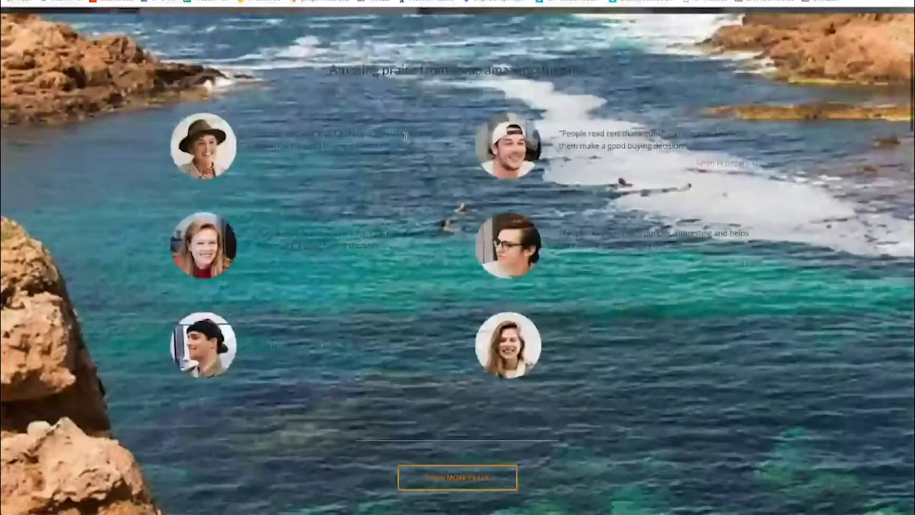
scroll(405, 139, down, 7)
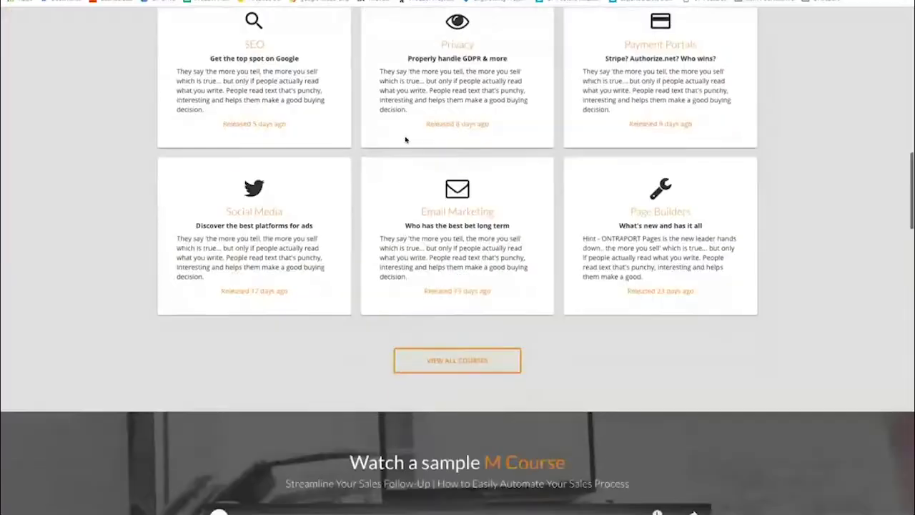
scroll(405, 139, up, 3)
scroll(405, 139, up, 10)
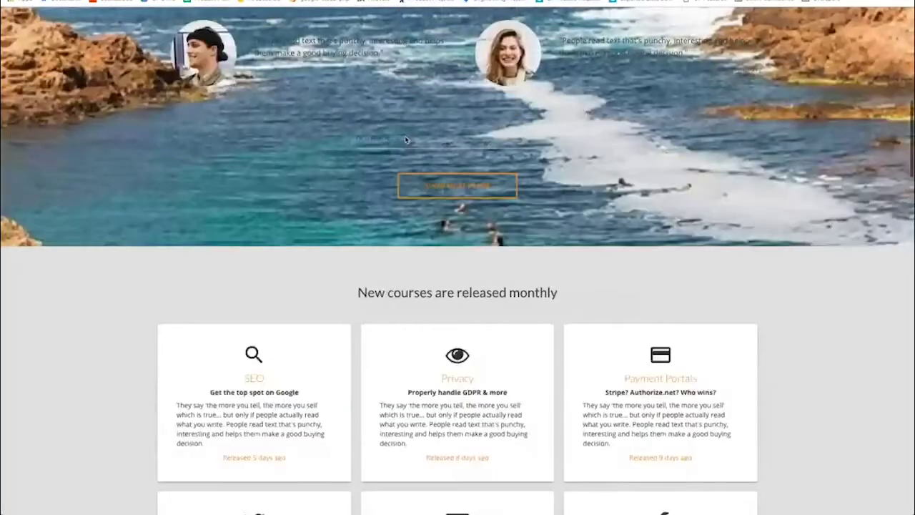
scroll(404, 139, up, 1)
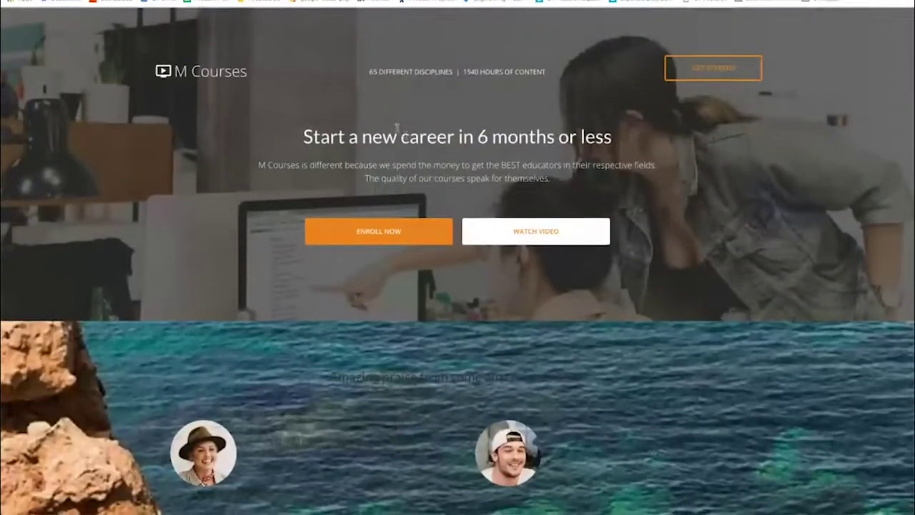
scroll(227, 187, down, 7)
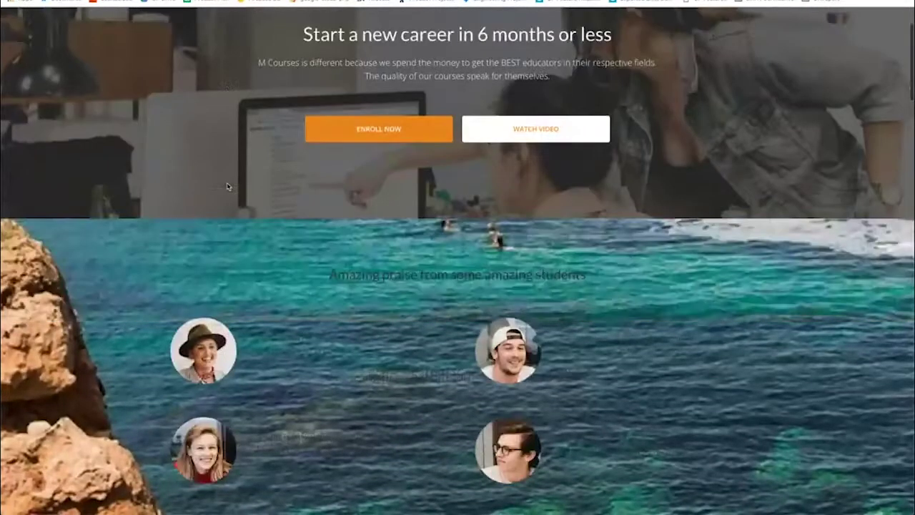
scroll(227, 187, up, 3)
scroll(228, 187, up, 5)
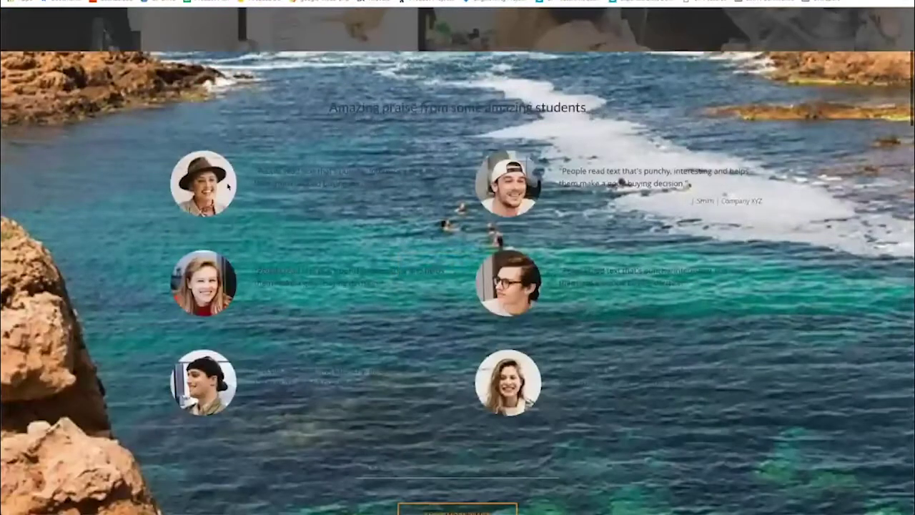
scroll(227, 186, down, 7)
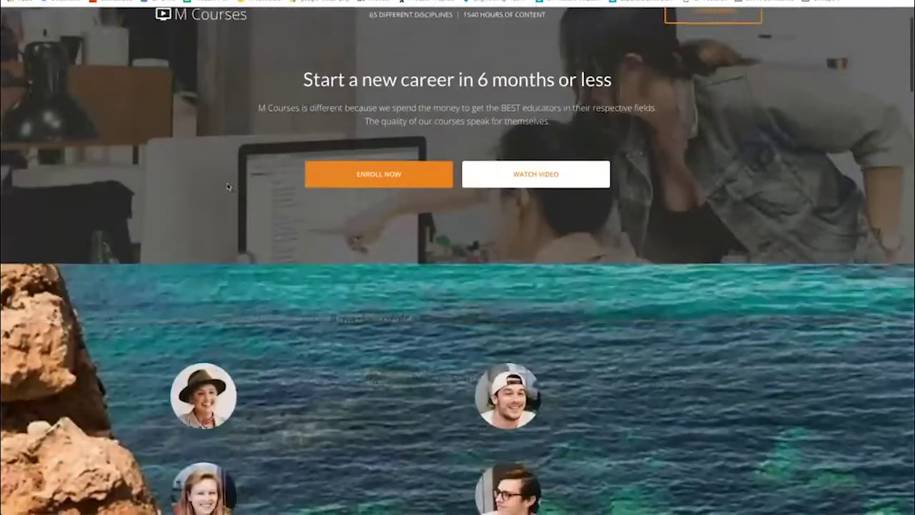
scroll(228, 184, down, 3)
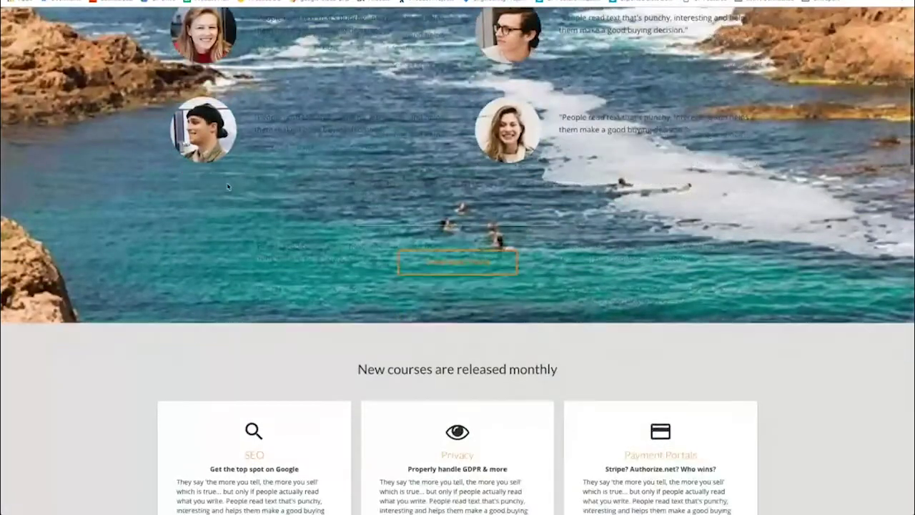
Step: Examine the fixed backgrounds behind the remaining blocks down to the certified instructor section and leave the preview
scroll(218, 224, down, 10)
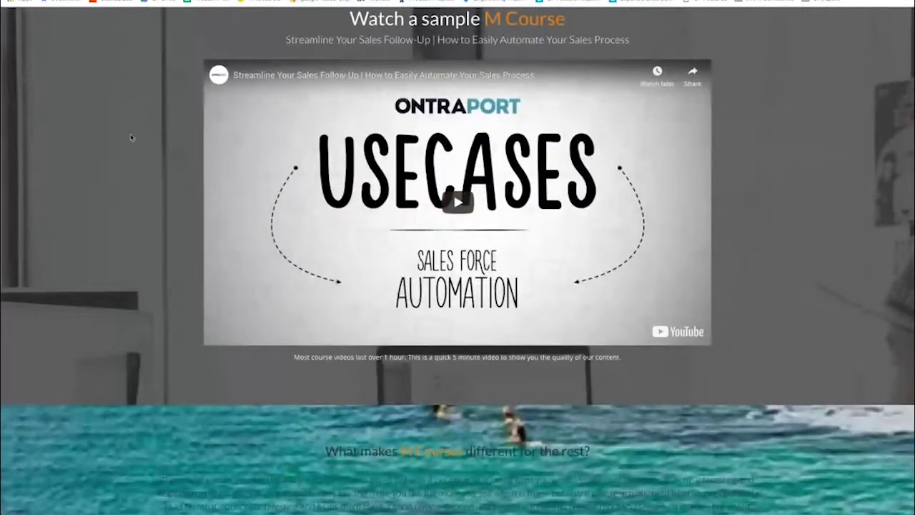
scroll(189, 240, down, 8)
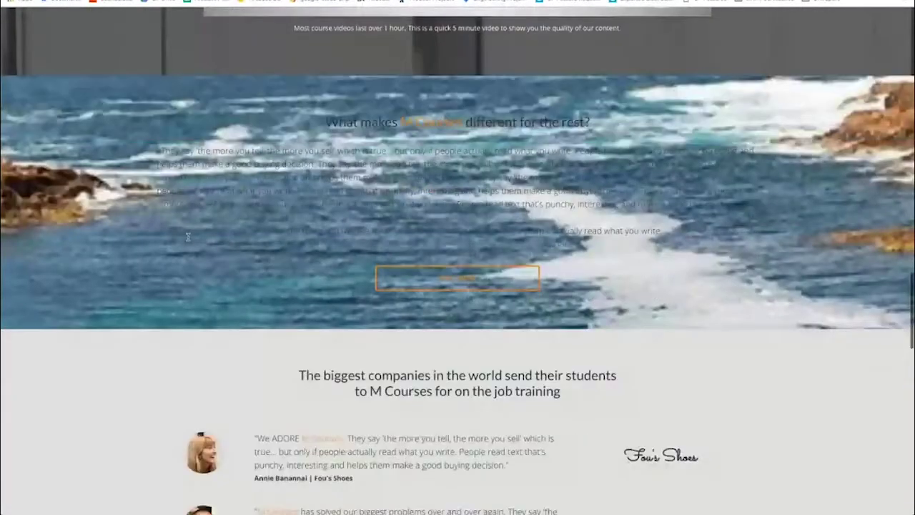
scroll(188, 236, up, 5)
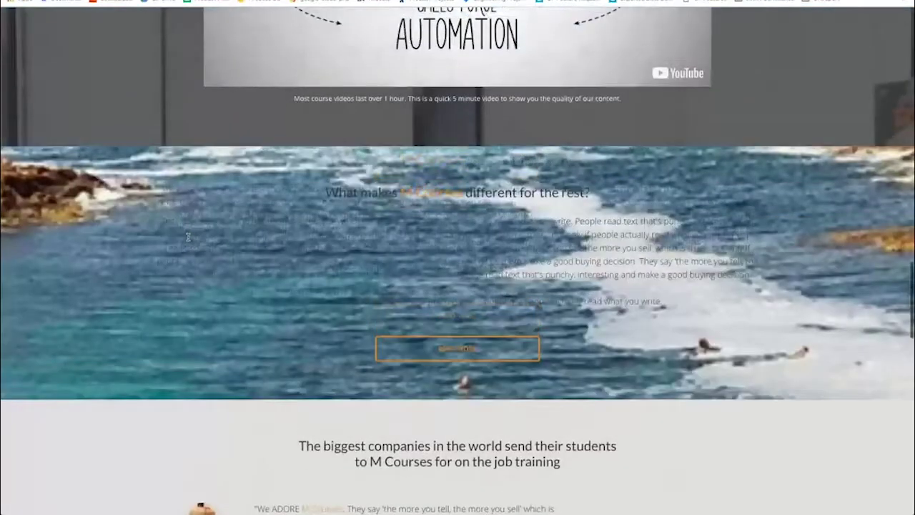
scroll(188, 236, down, 10)
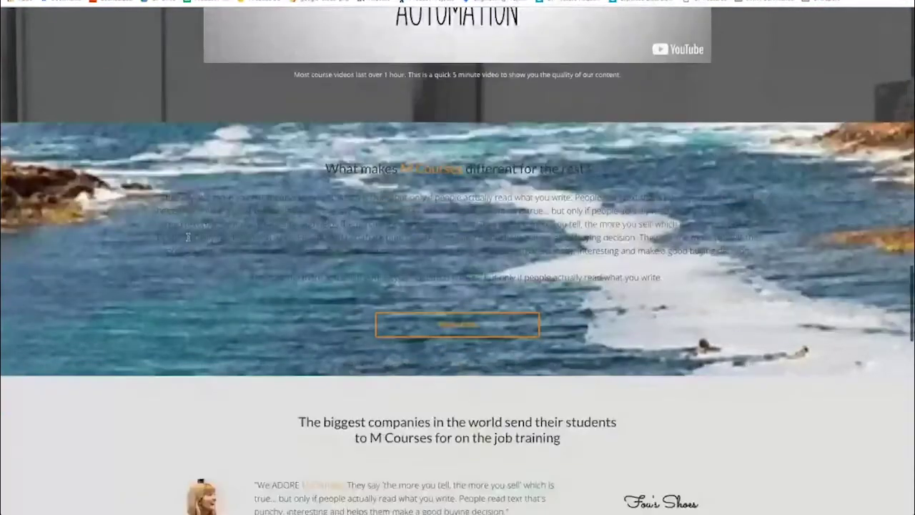
scroll(188, 236, down, 5)
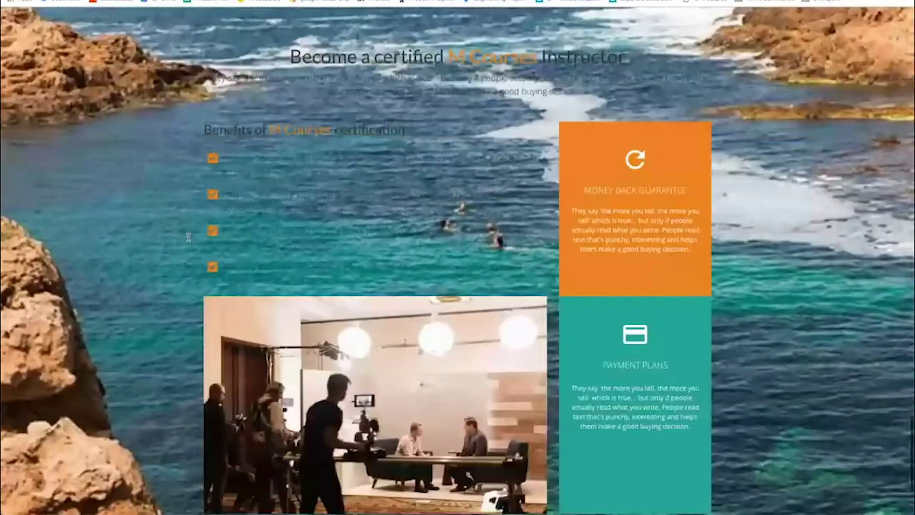
scroll(188, 236, up, 10)
scroll(187, 237, up, 5)
scroll(188, 236, down, 1)
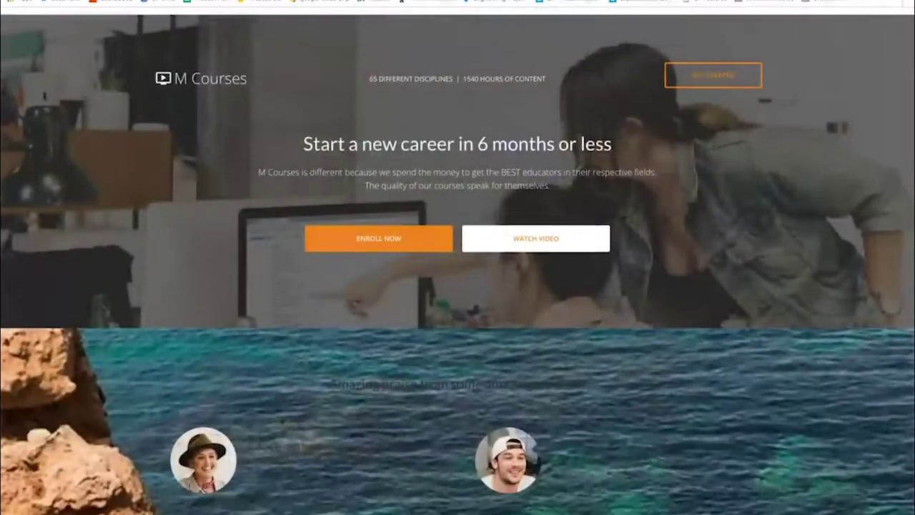
key(Escape)
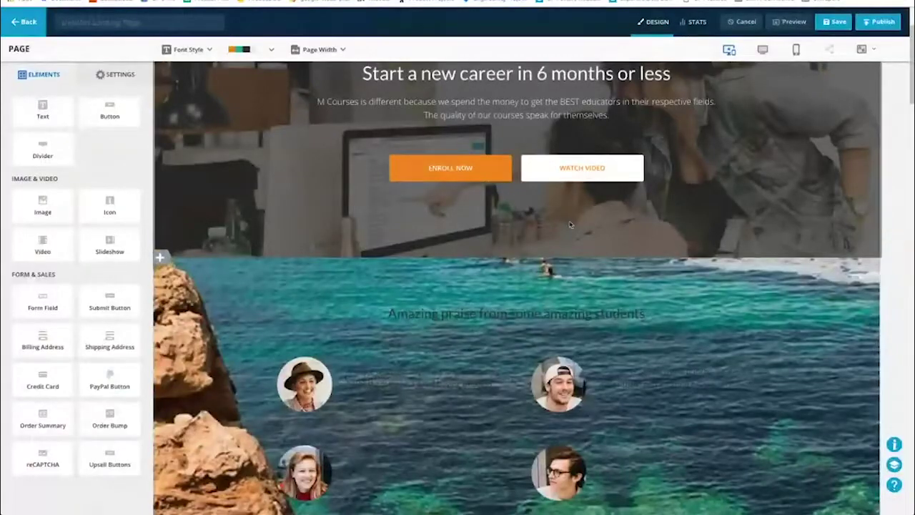
click(887, 269)
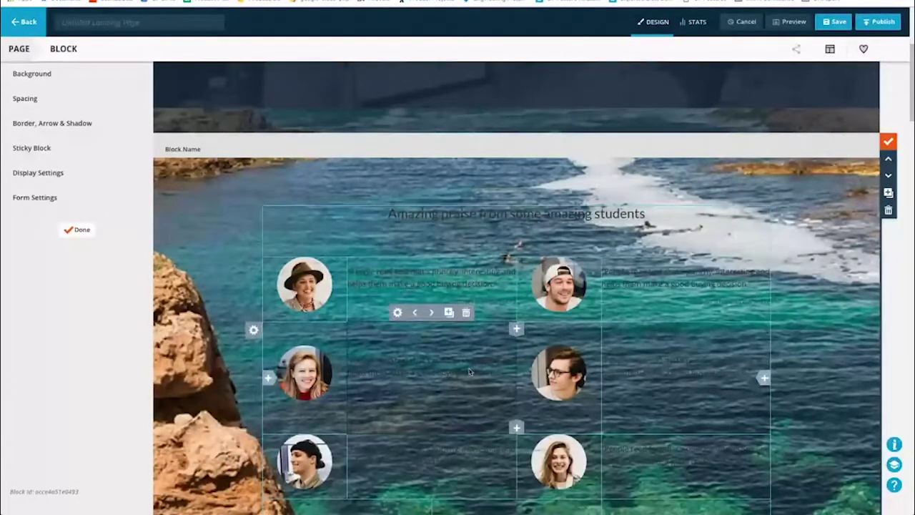
scroll(465, 357, up, 1)
scroll(485, 373, down, 1)
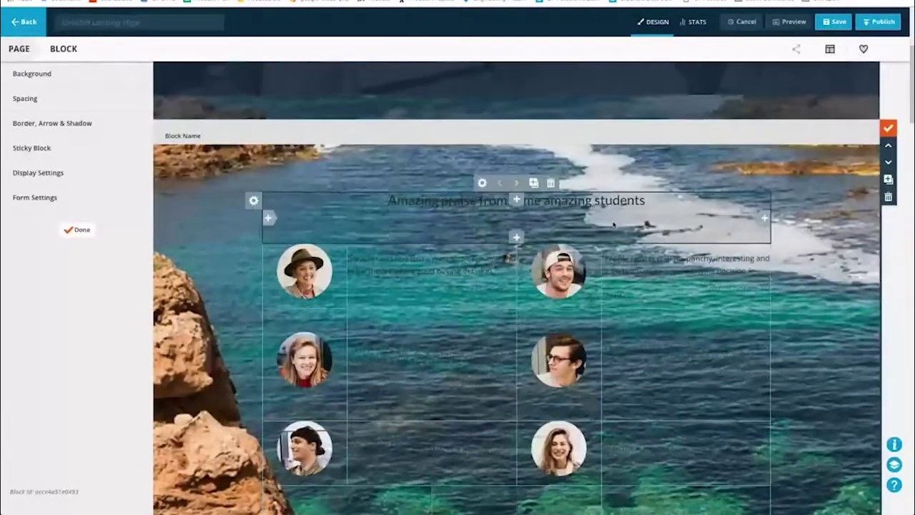
scroll(584, 224, down, 10)
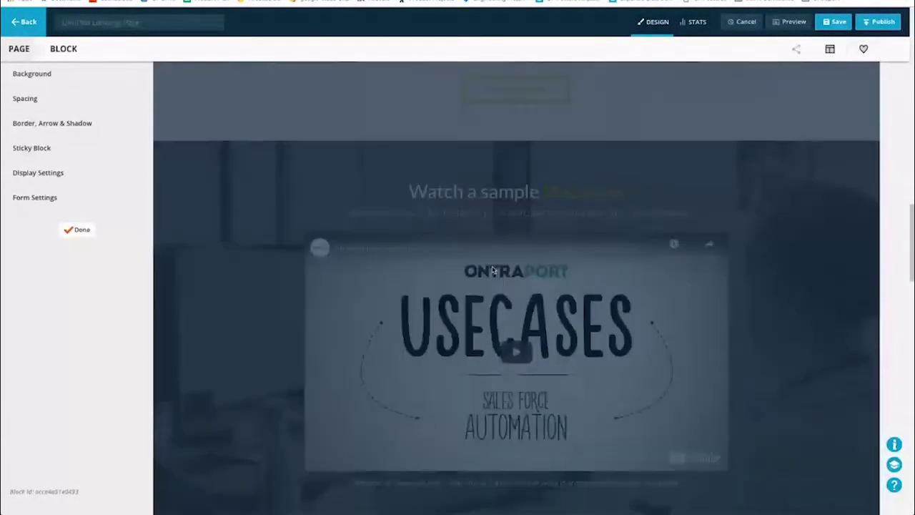
scroll(492, 270, down, 4)
scroll(492, 267, up, 1)
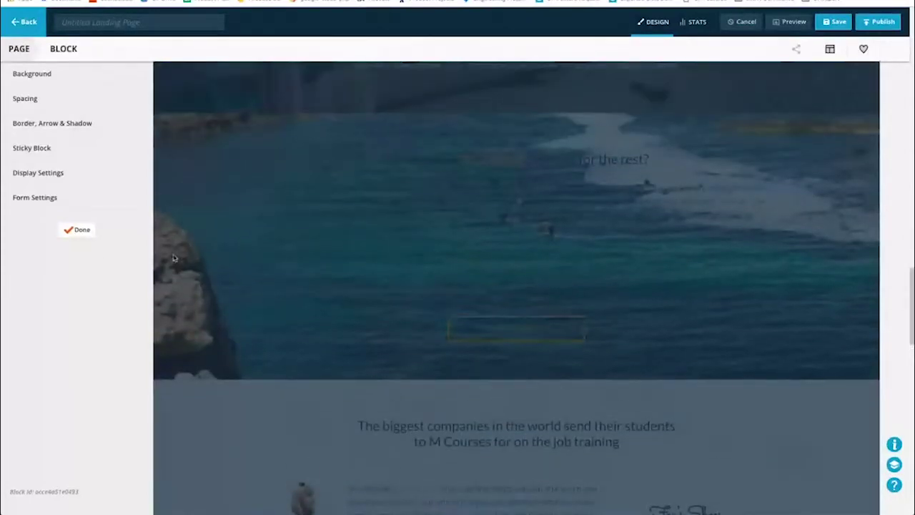
click(78, 230)
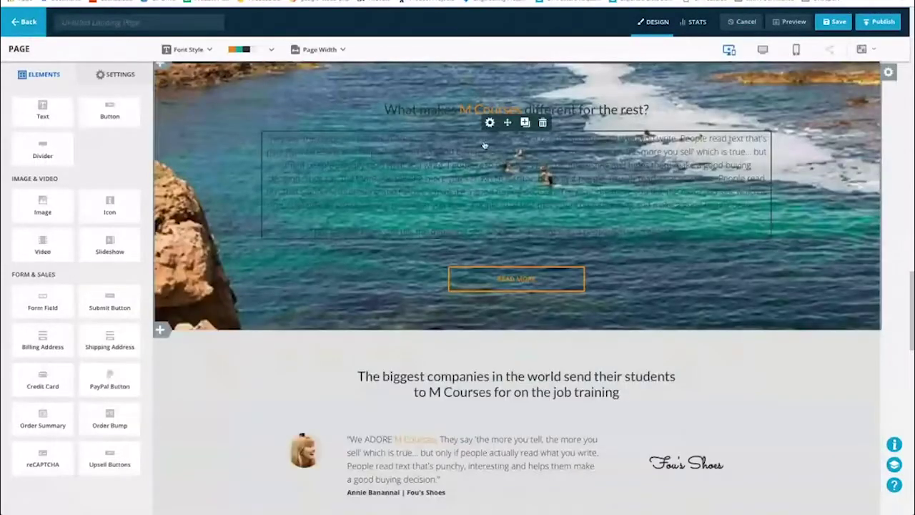
double_click(483, 146)
click(489, 70)
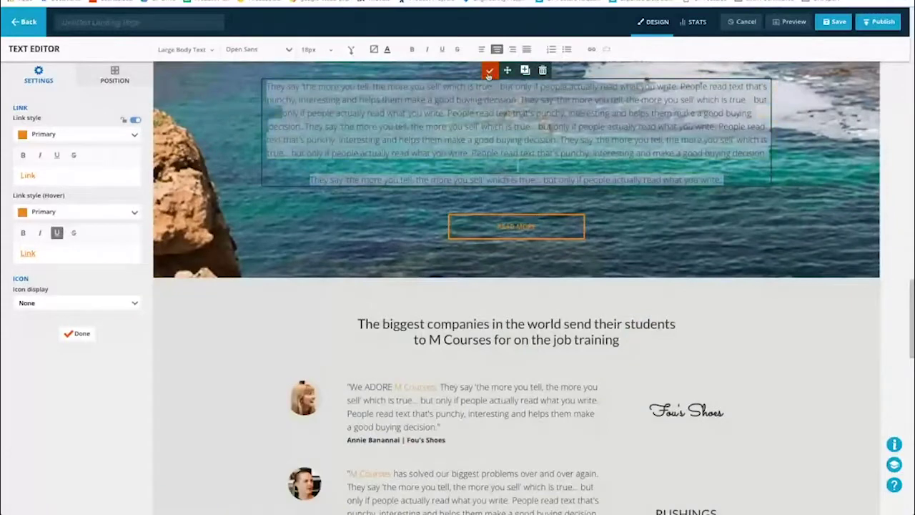
Step: Set the background type of the text column in the "What makes M Courses different for the rest?" block to Colors
scroll(488, 73, up, 3)
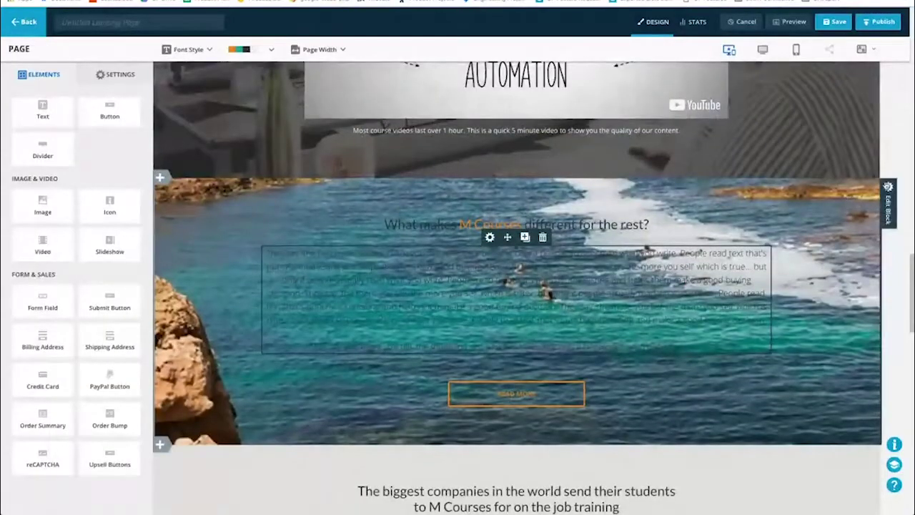
click(362, 190)
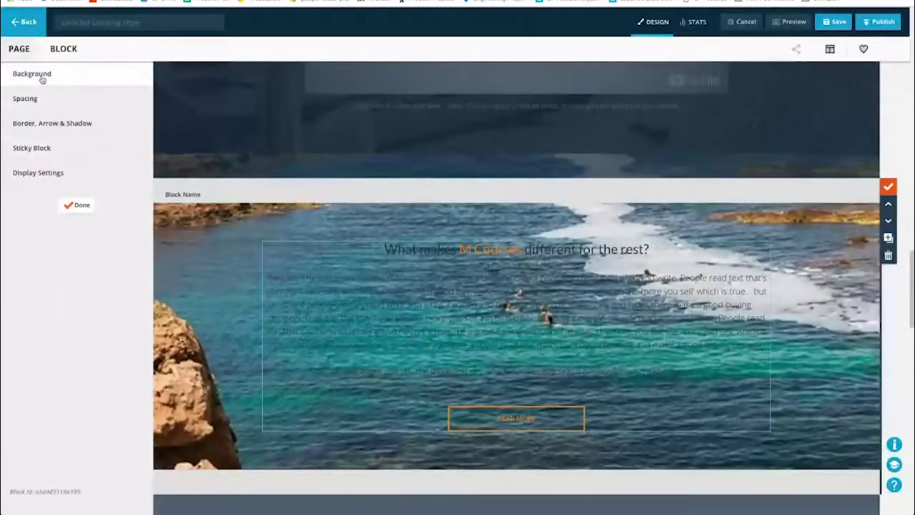
click(343, 269)
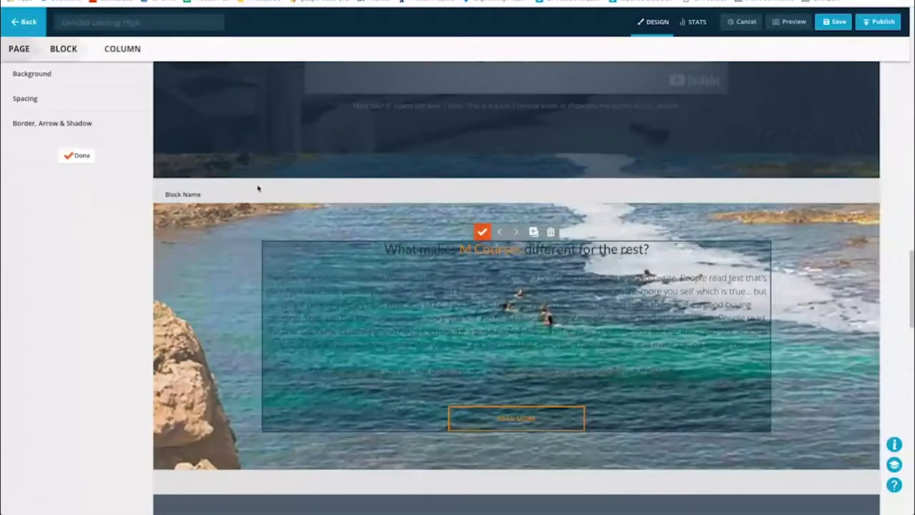
click(58, 77)
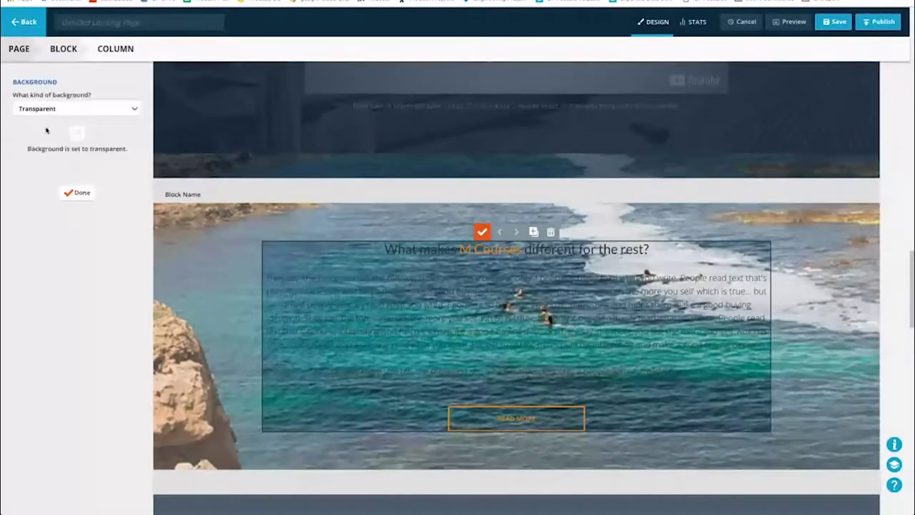
click(34, 109)
click(50, 141)
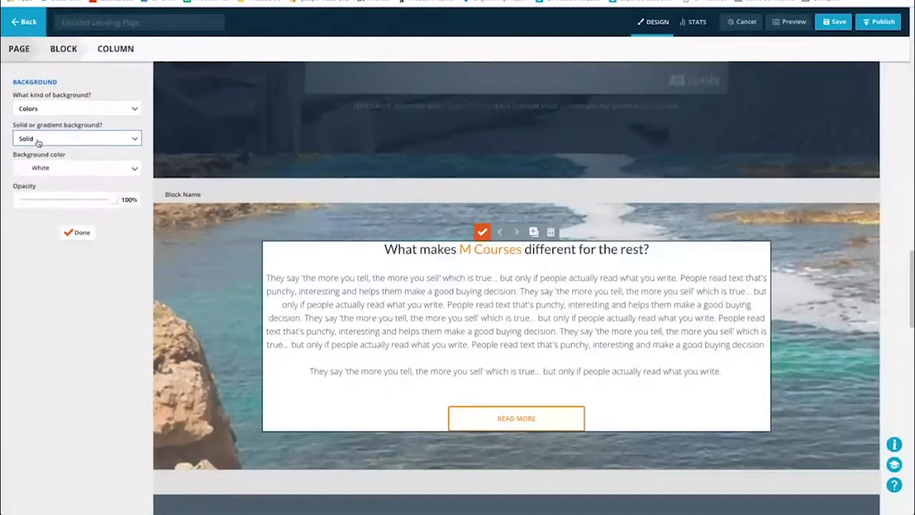
Step: Set the opacity of the white background on the "What makes M Courses different for the rest?" column to 93%
click(76, 232)
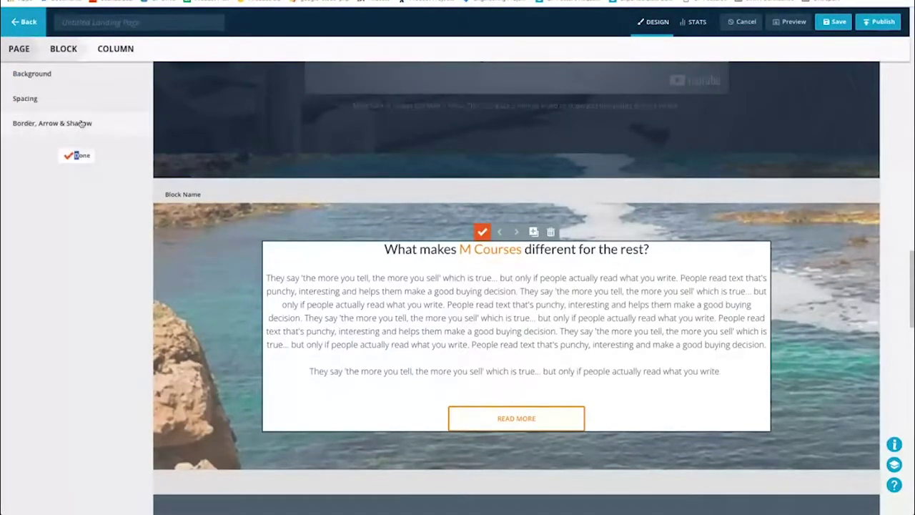
click(46, 79)
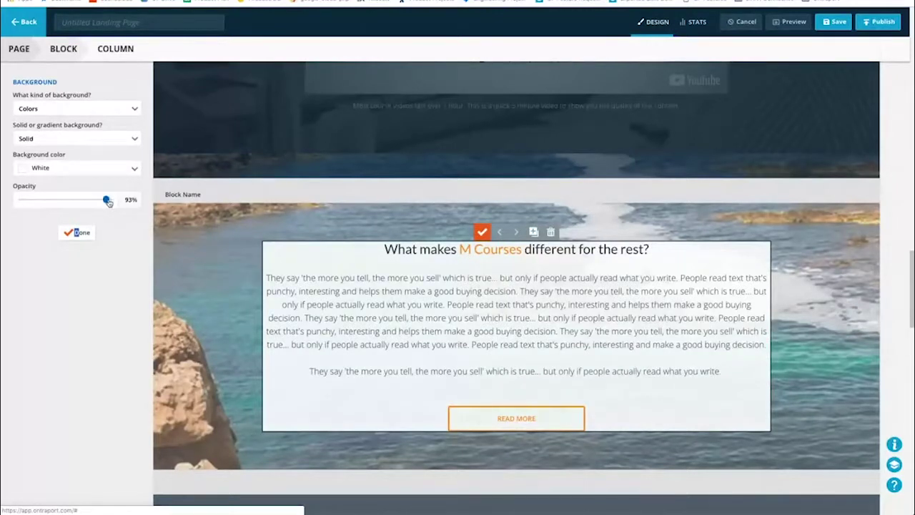
click(80, 232)
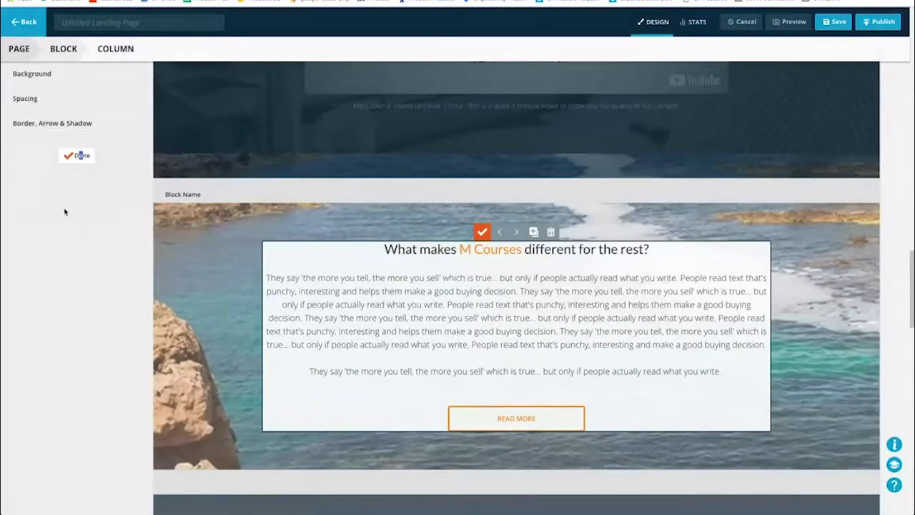
Step: Set the text column's top and bottom padding and its left and right padding to 40 px each
click(62, 100)
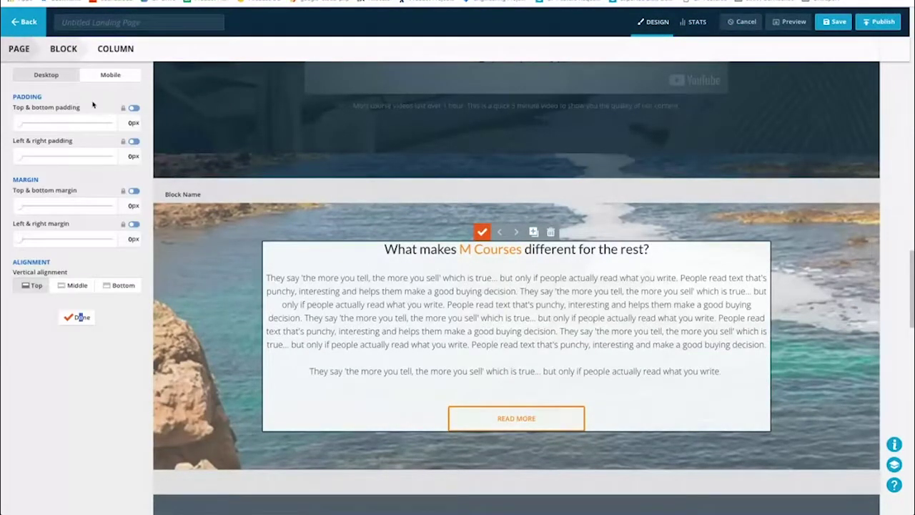
drag(27, 124, 23, 123)
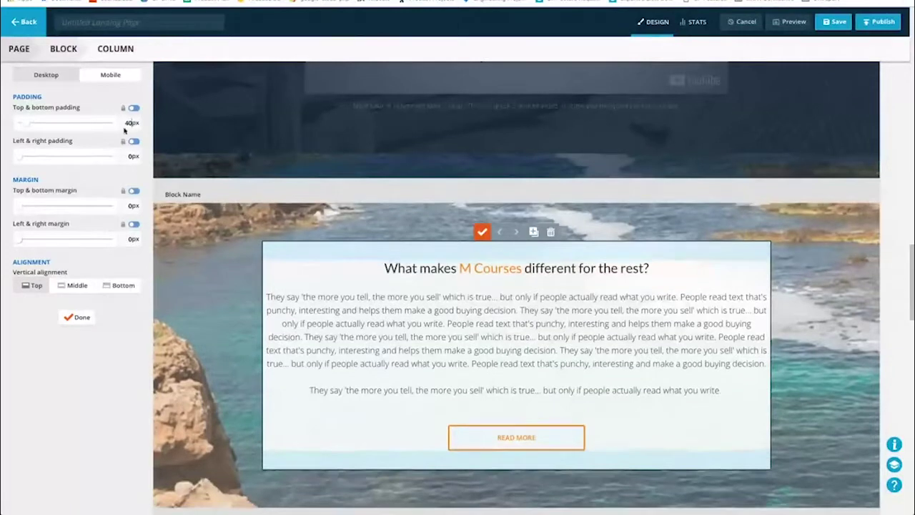
text(40)
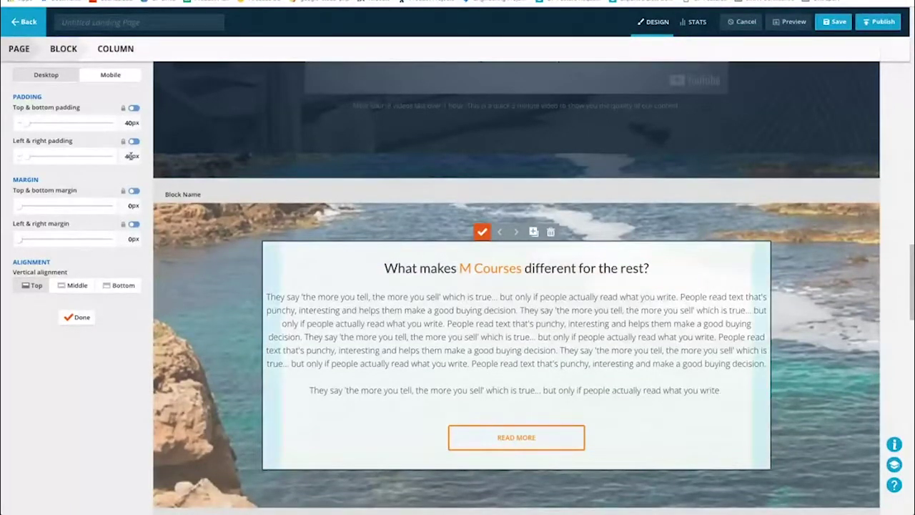
click(75, 317)
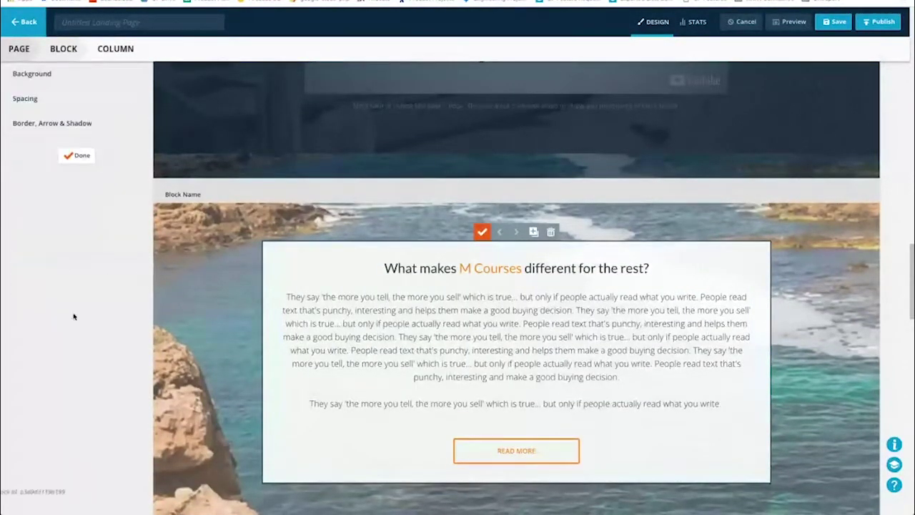
Step: Give the text column an Extra Small drop shadow and finish editing the column and its block
click(53, 123)
click(55, 233)
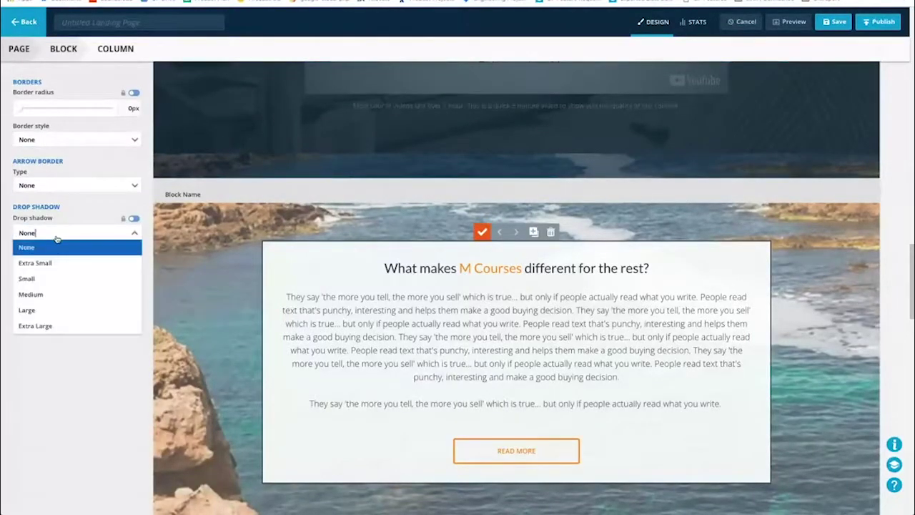
click(47, 265)
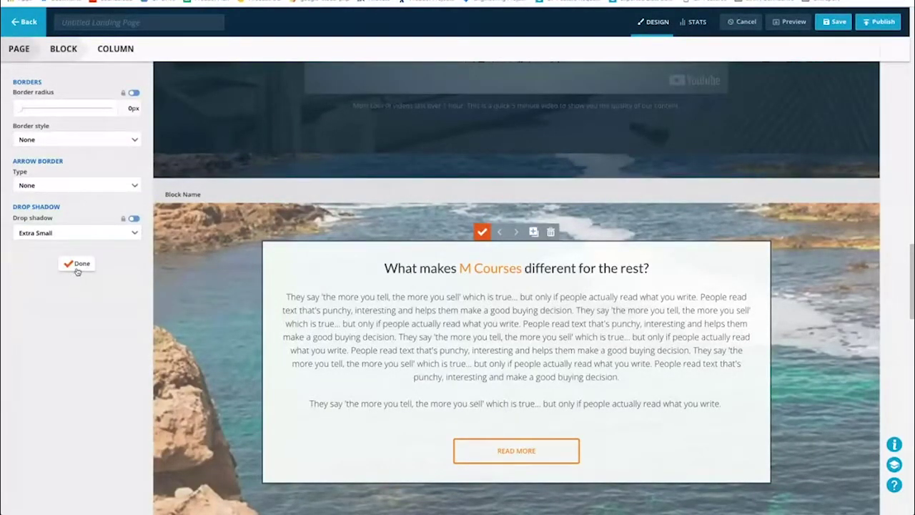
click(78, 264)
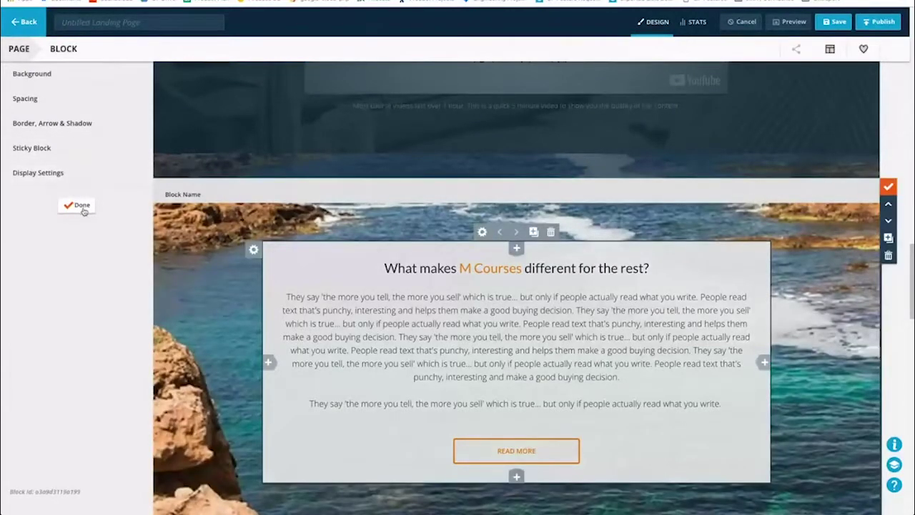
click(77, 205)
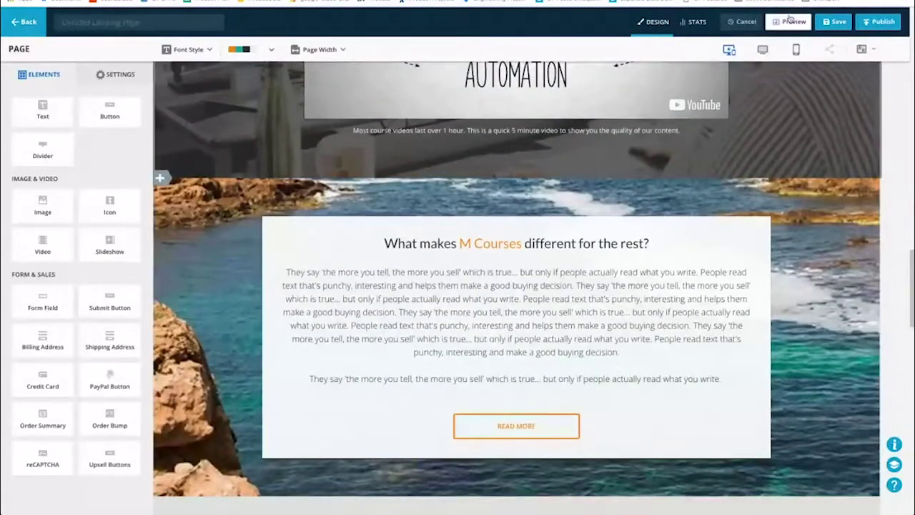
Step: Preview the landing page and examine how the white text column reads over the fixed page background
click(790, 20)
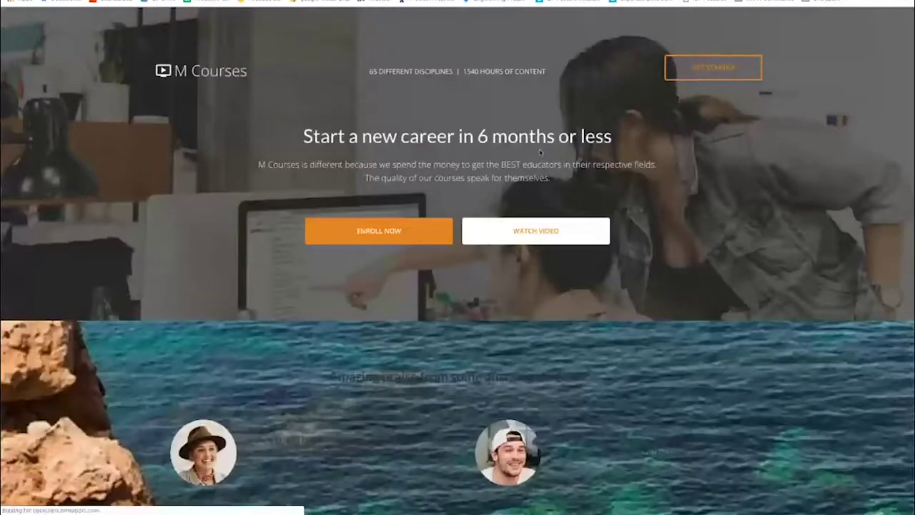
scroll(443, 177, down, 20)
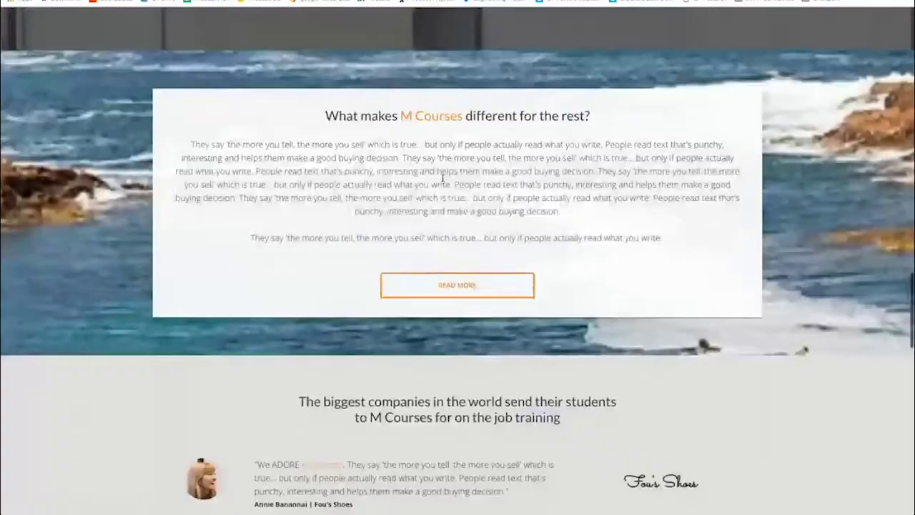
scroll(443, 177, up, 2)
scroll(443, 178, down, 1)
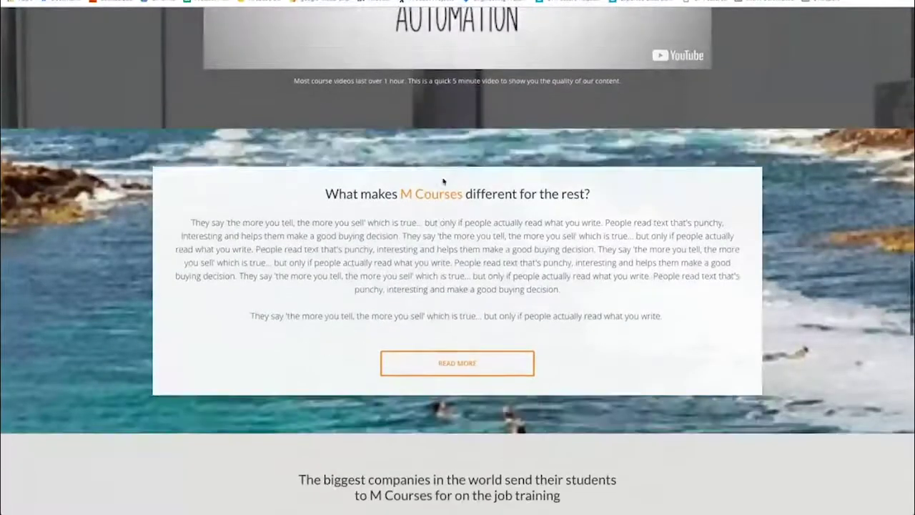
scroll(443, 178, down, 1)
scroll(443, 179, up, 3)
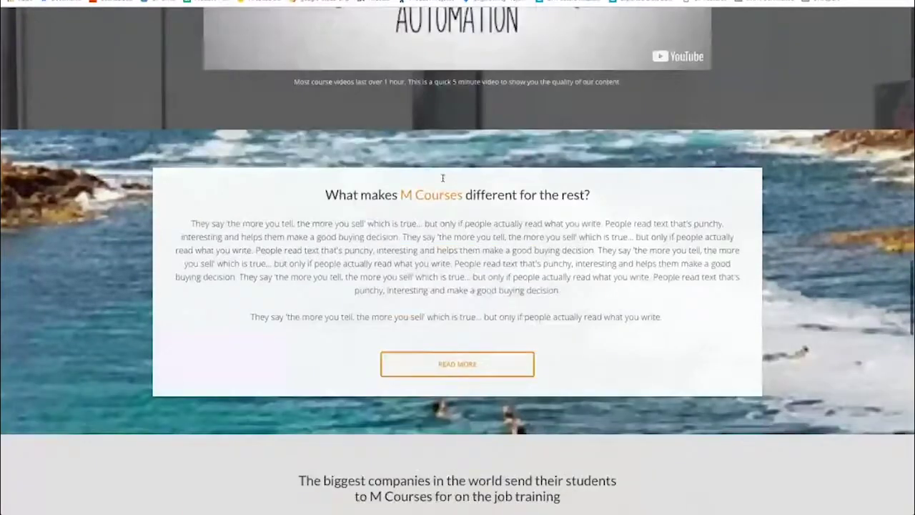
scroll(443, 181, down, 4)
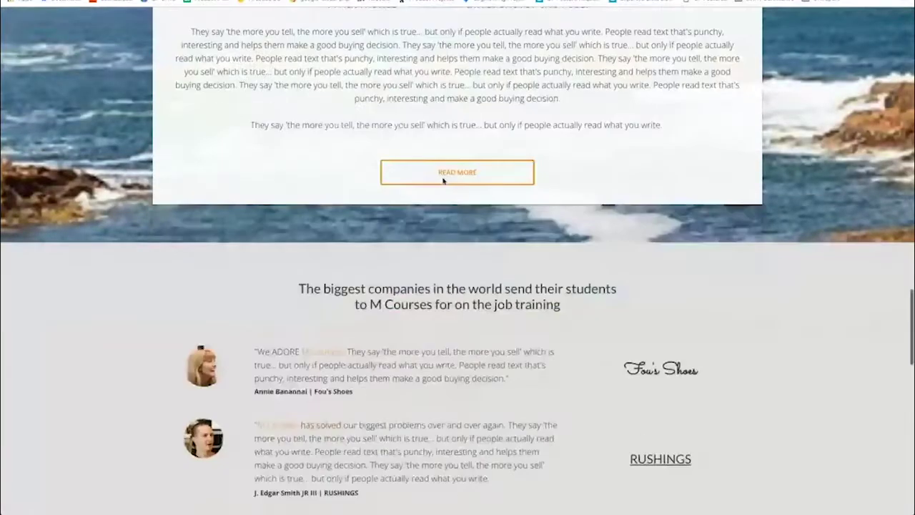
scroll(444, 181, up, 4)
scroll(443, 181, down, 1)
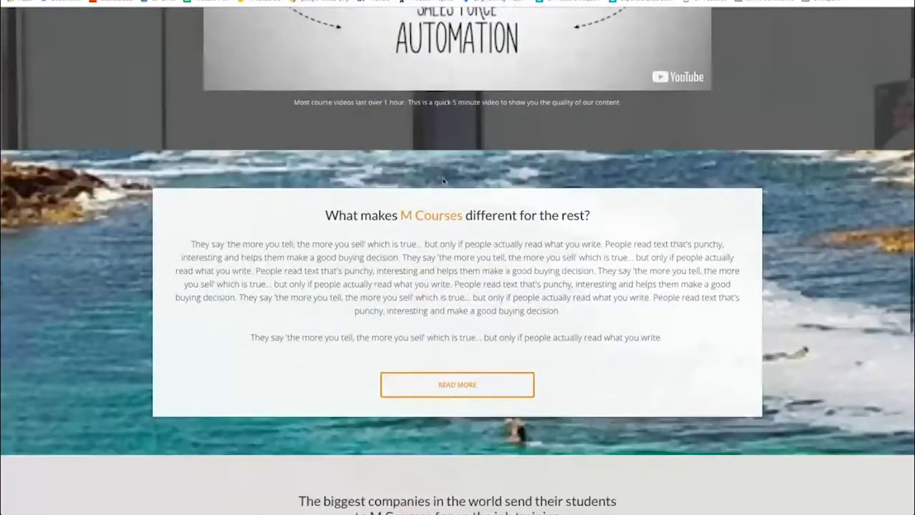
scroll(443, 181, down, 1)
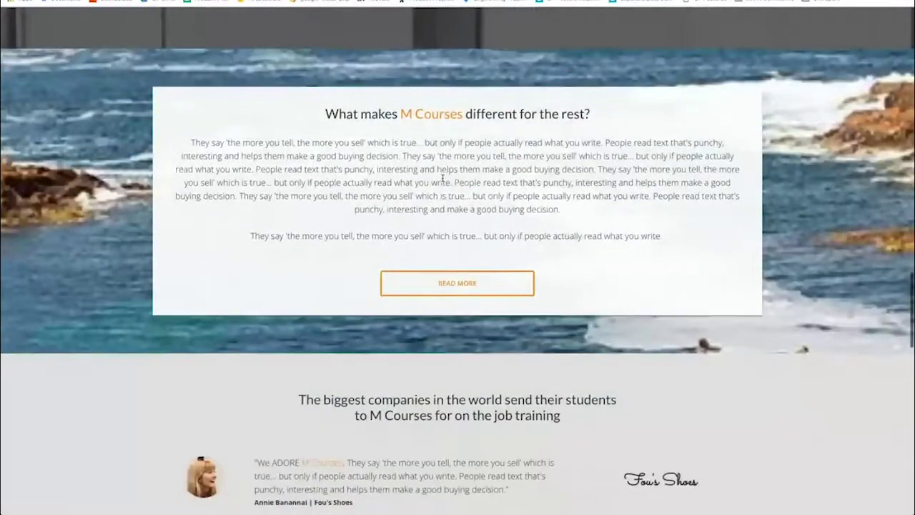
scroll(290, 190, down, 2)
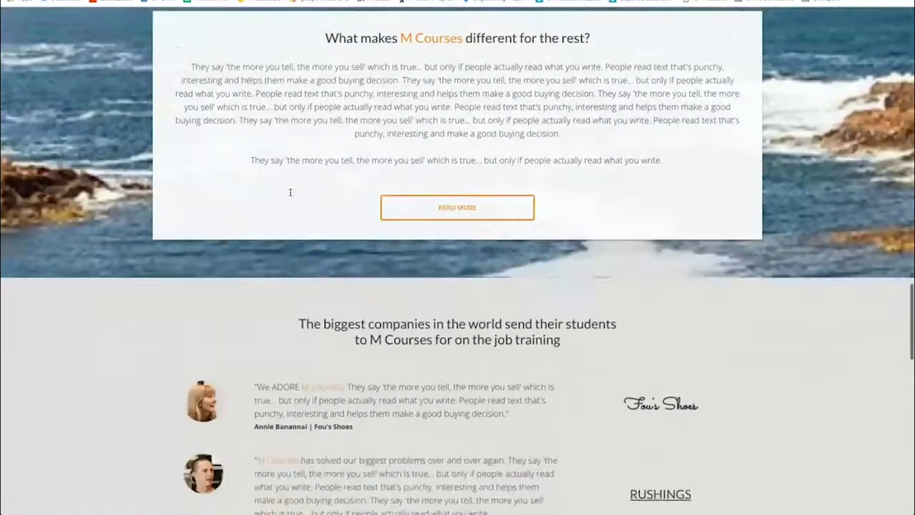
Step: Compare the text column block with the sample video and employer testimonial blocks around it, and leave the preview
scroll(290, 189, up, 3)
scroll(290, 191, up, 3)
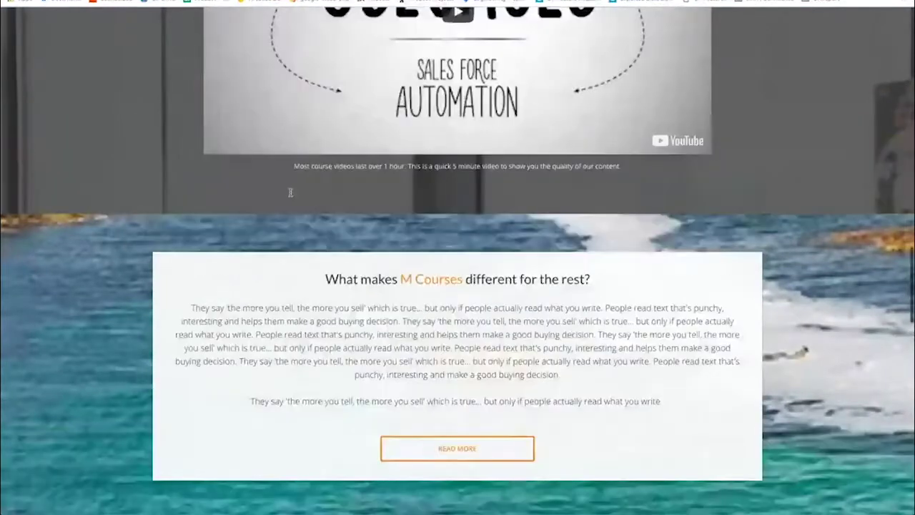
scroll(115, 243, down, 3)
scroll(116, 244, down, 2)
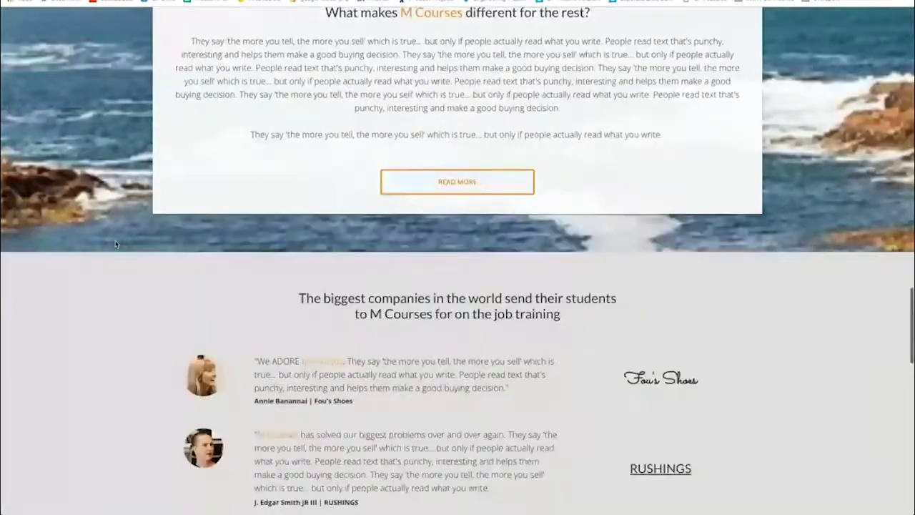
scroll(115, 244, down, 2)
scroll(115, 244, down, 2)
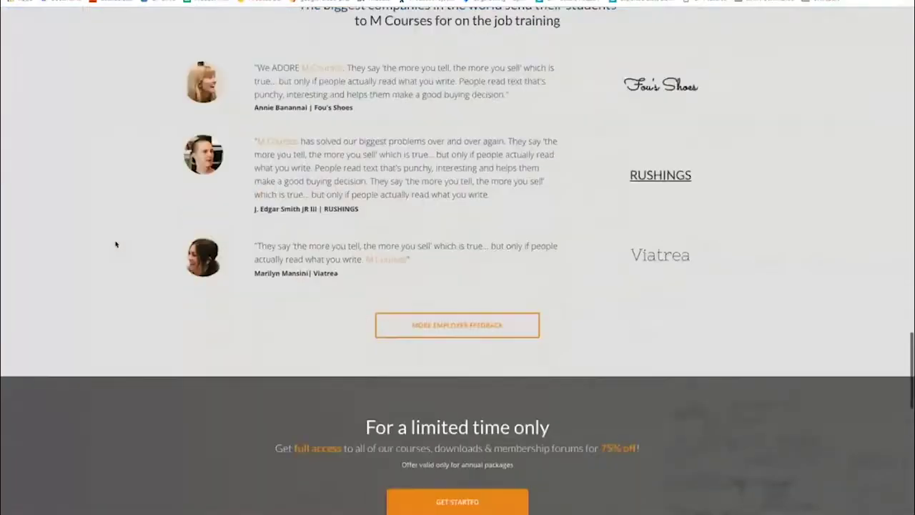
scroll(115, 243, up, 4)
scroll(115, 243, up, 3)
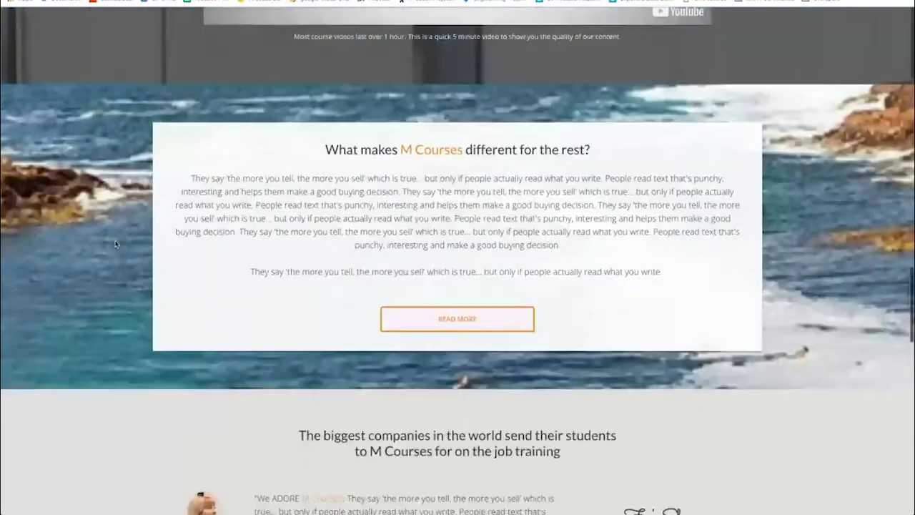
scroll(115, 244, up, 5)
scroll(115, 244, up, 6)
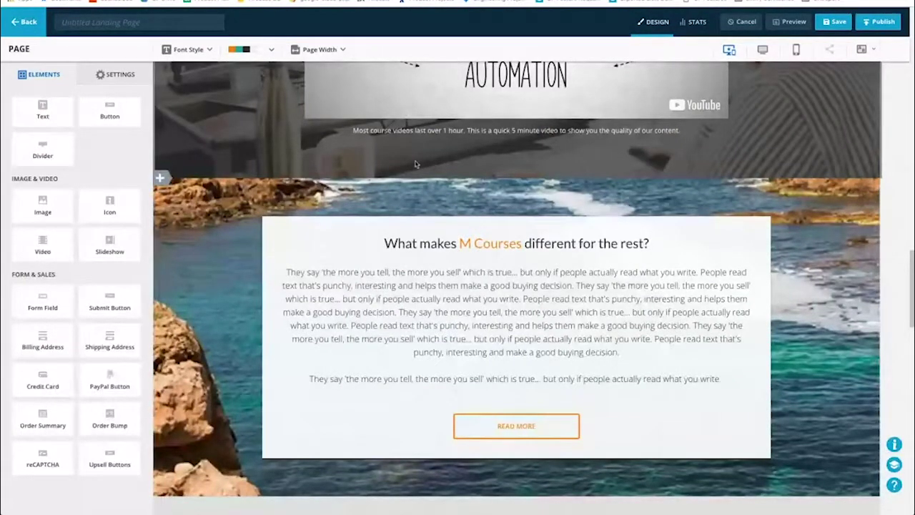
Step: Name the landing page "test"
scroll(405, 105, up, 15)
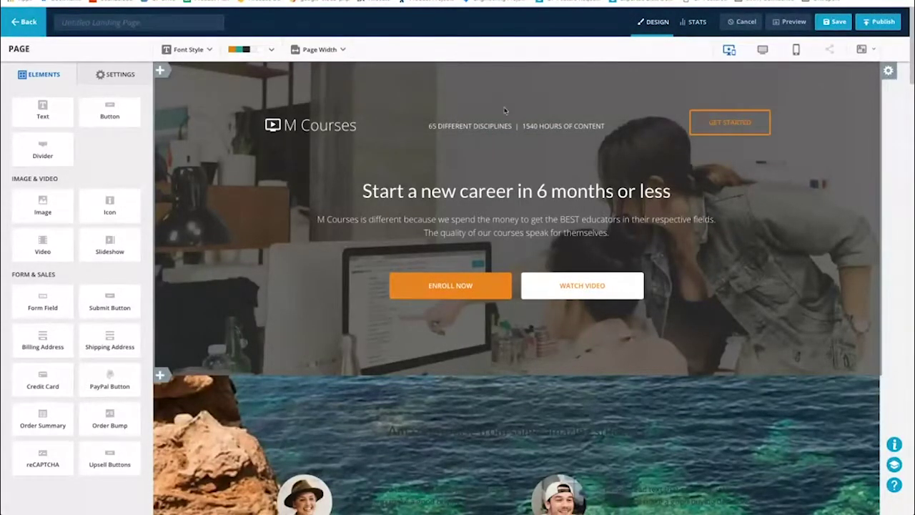
mouse_move(509, 136)
scroll(280, 274, down, 6)
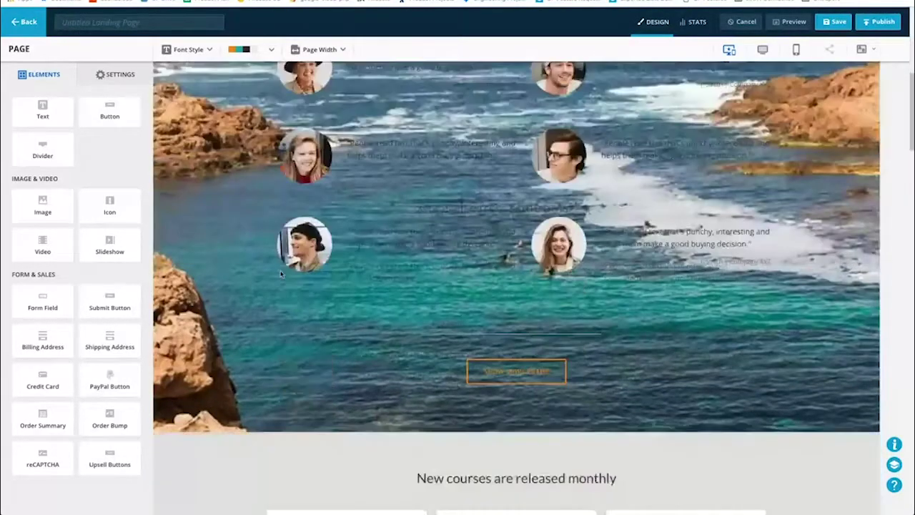
scroll(281, 274, up, 4)
scroll(281, 274, up, 2)
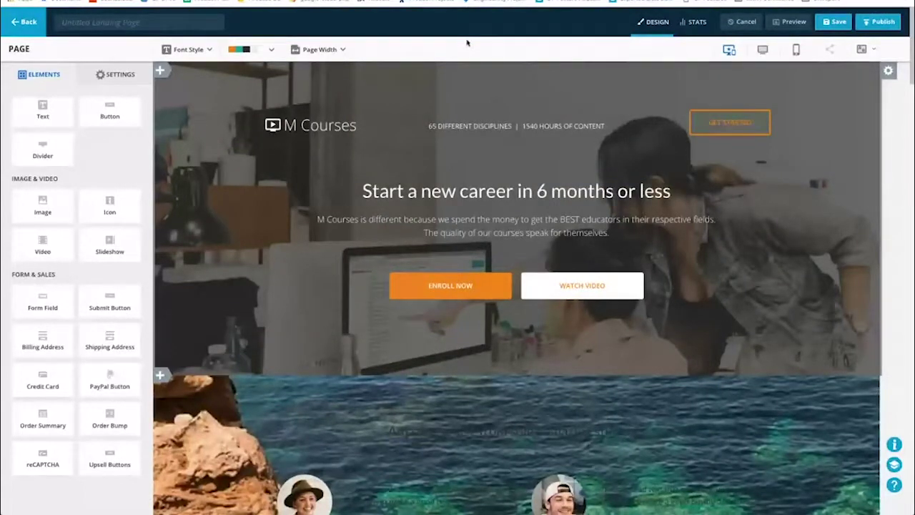
click(115, 29)
text(test)
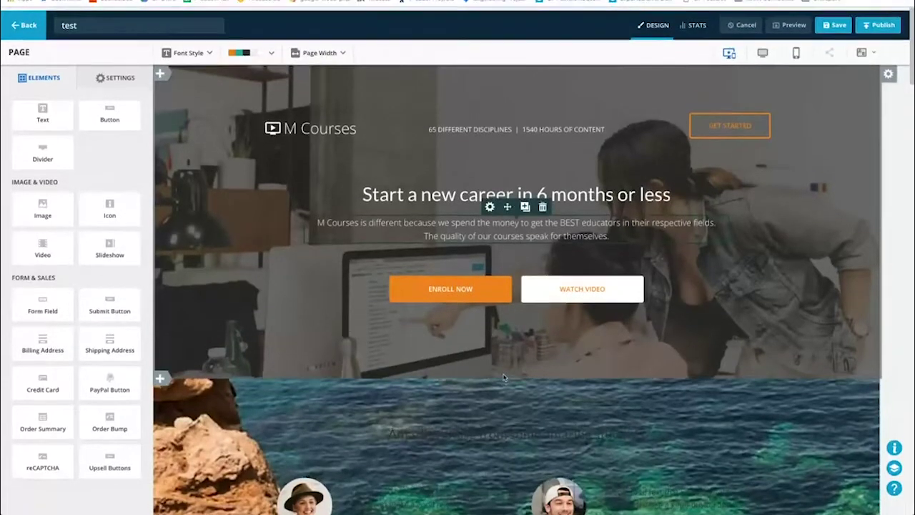
Step: Set the page background type to Colors with a solid white fill at 100% opacity
click(119, 80)
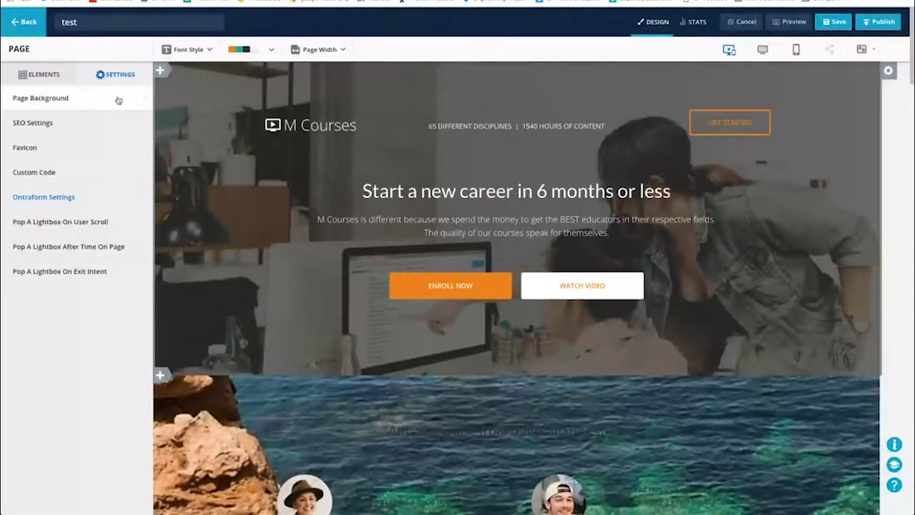
click(117, 98)
click(53, 99)
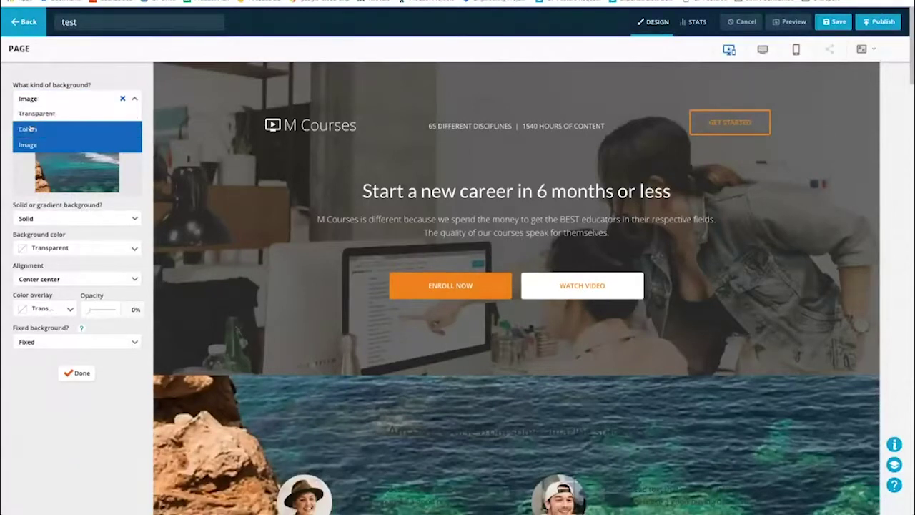
click(48, 129)
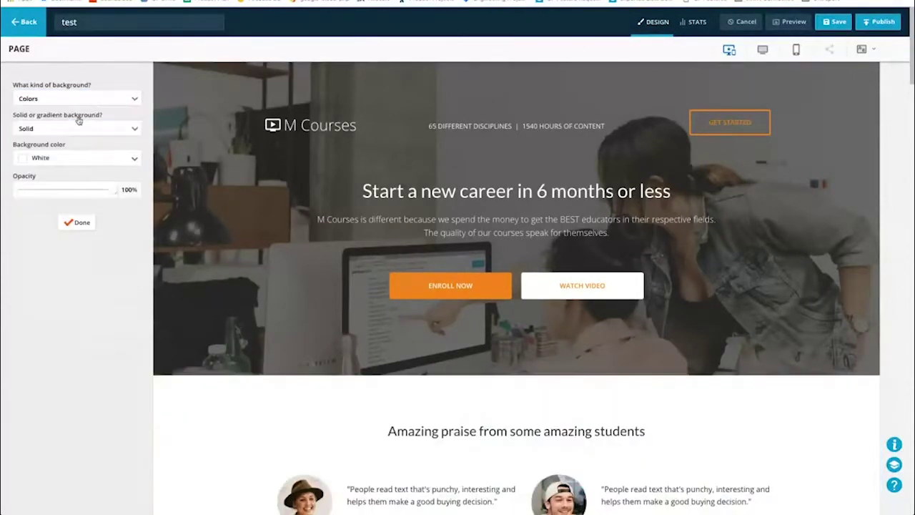
click(78, 223)
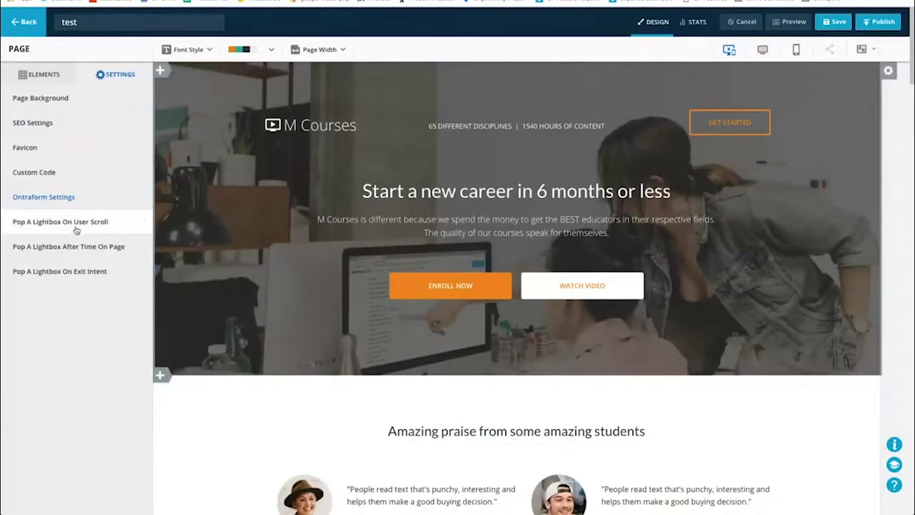
Step: Open the display settings of the "Watch a sample M Course" video block
click(42, 76)
scroll(816, 300, down, 7)
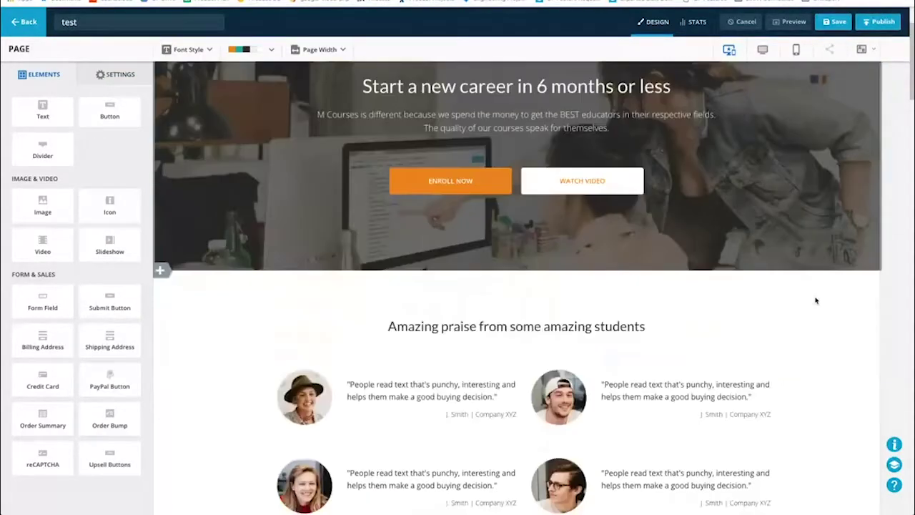
scroll(815, 300, down, 3)
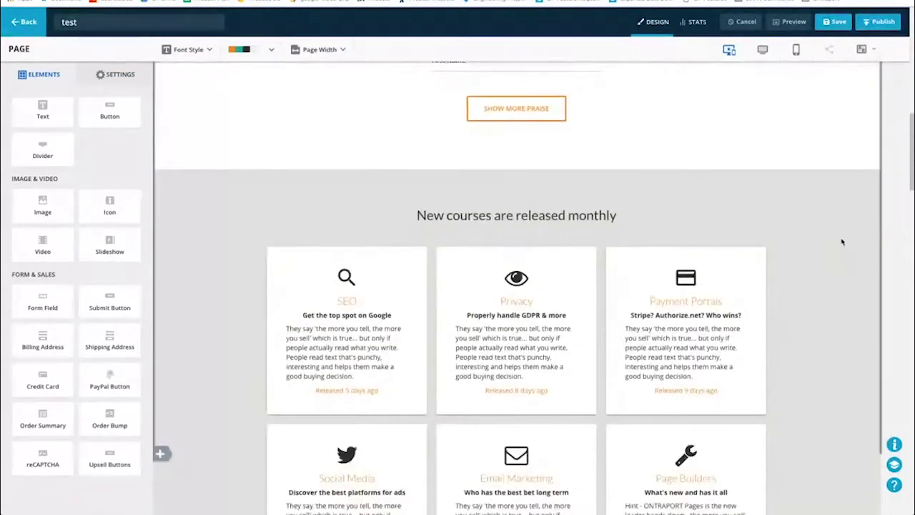
scroll(843, 240, up, 2)
scroll(843, 240, down, 9)
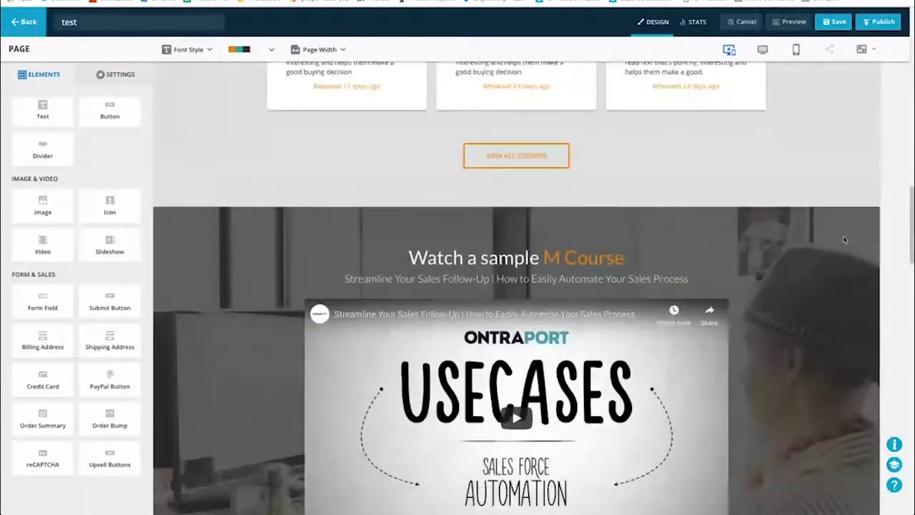
click(888, 197)
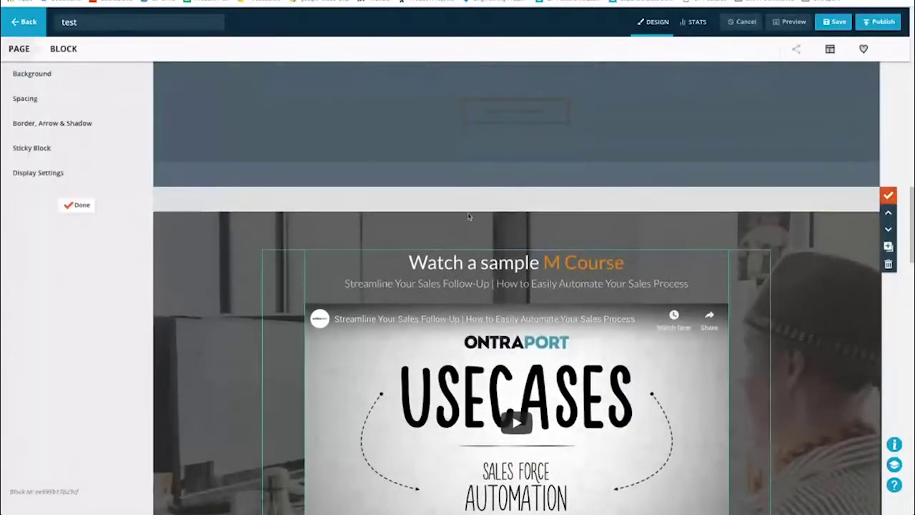
click(57, 173)
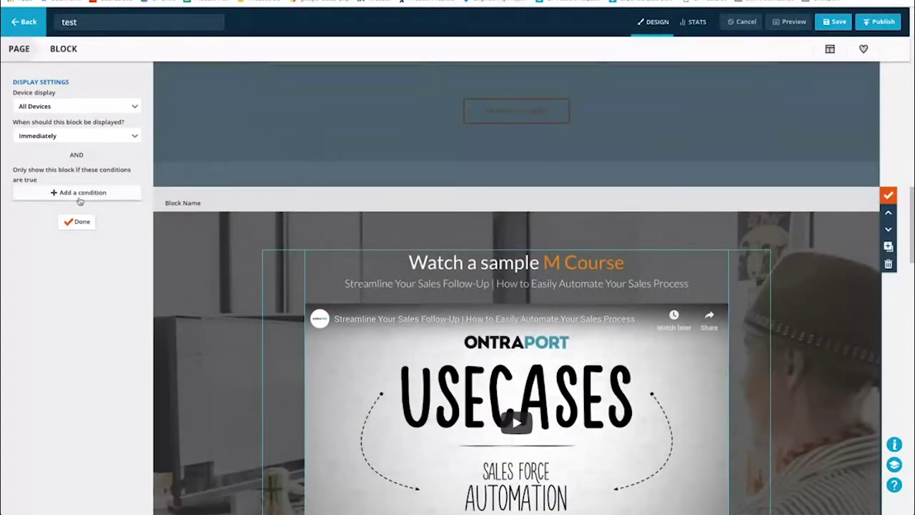
click(78, 222)
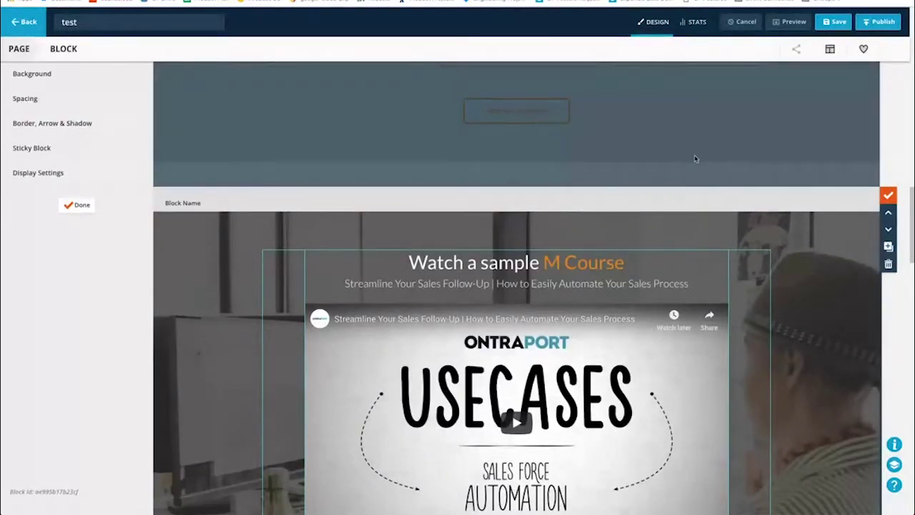
click(33, 173)
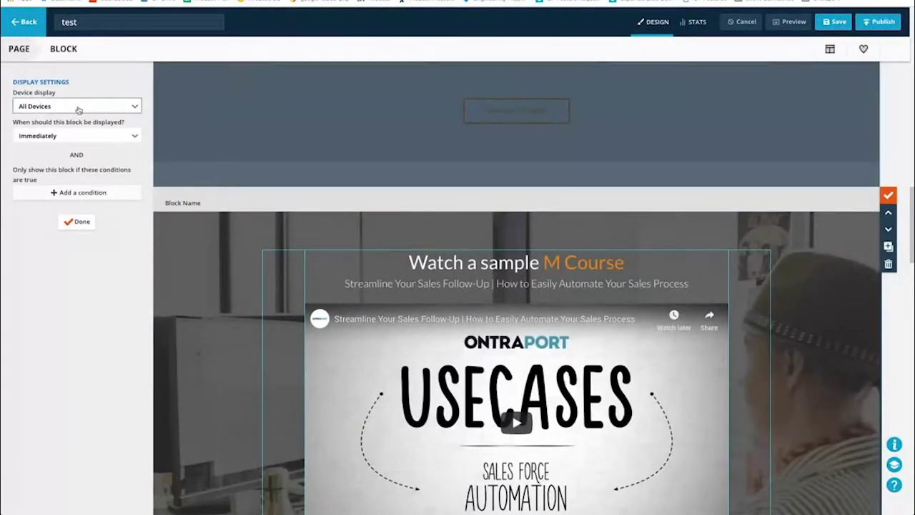
Step: Try delayed display timing on the sample video block and review its device display options
click(78, 137)
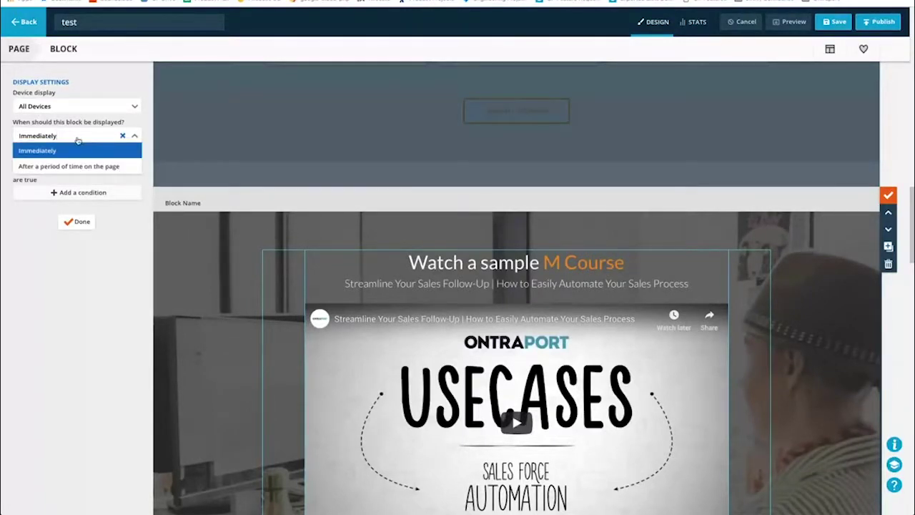
click(37, 166)
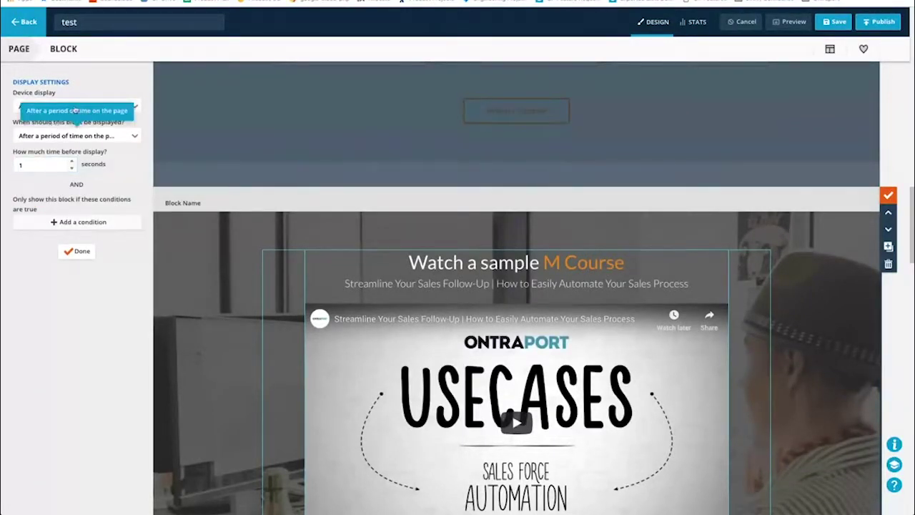
click(32, 135)
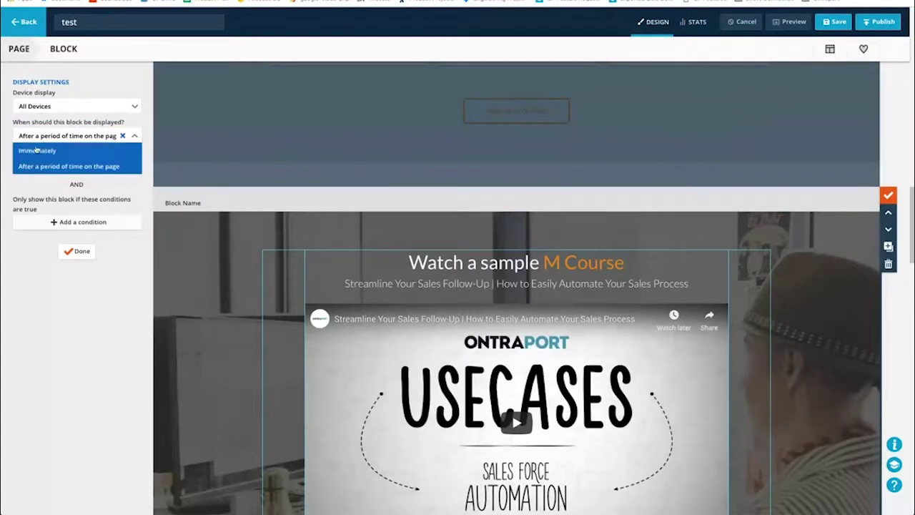
click(39, 148)
click(55, 105)
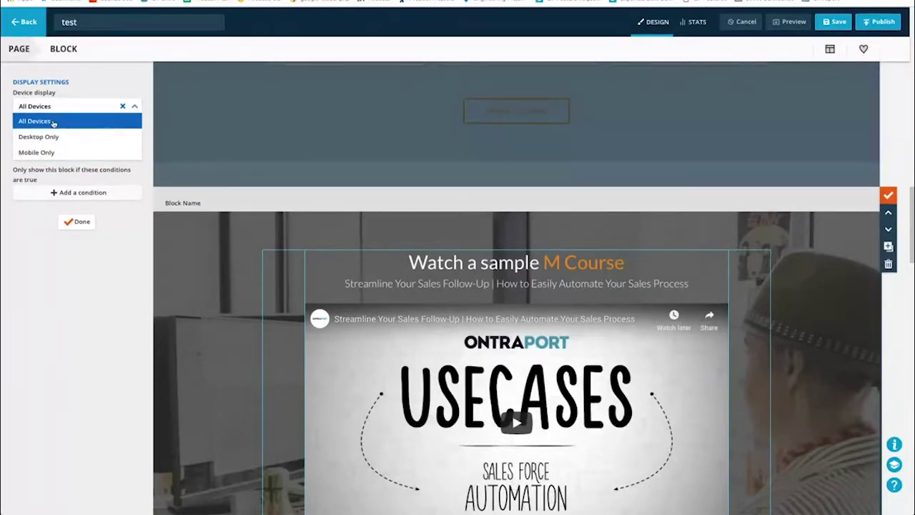
click(52, 123)
Step: Set the sample video block to display after a period of time on the page with a 1-second delay, and close its settings
click(82, 136)
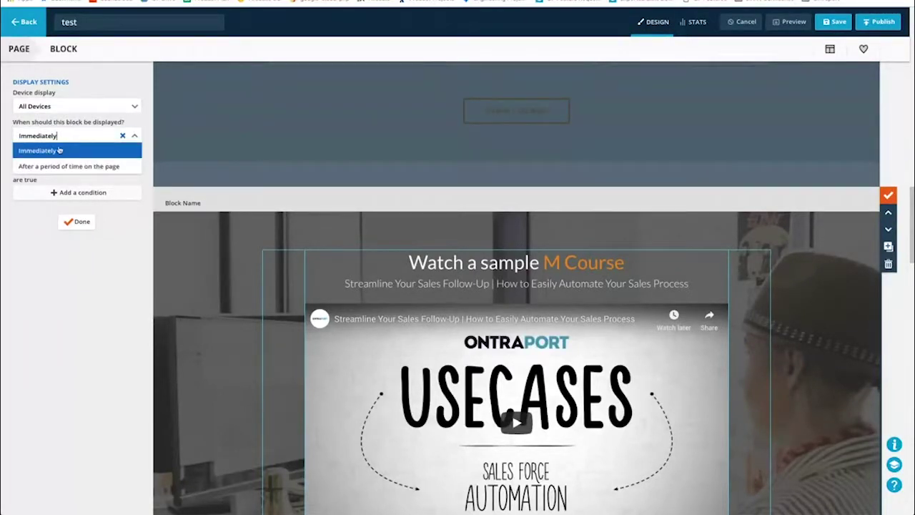
click(48, 165)
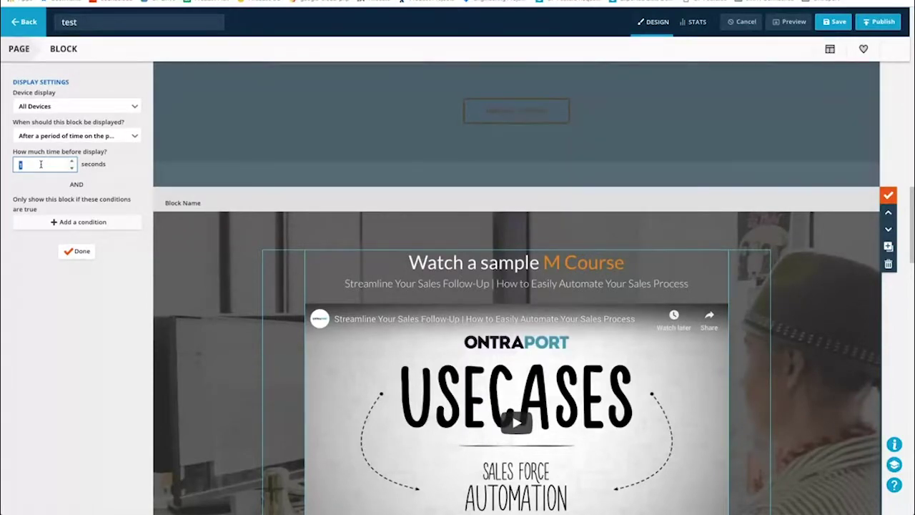
scroll(419, 216, down, 2)
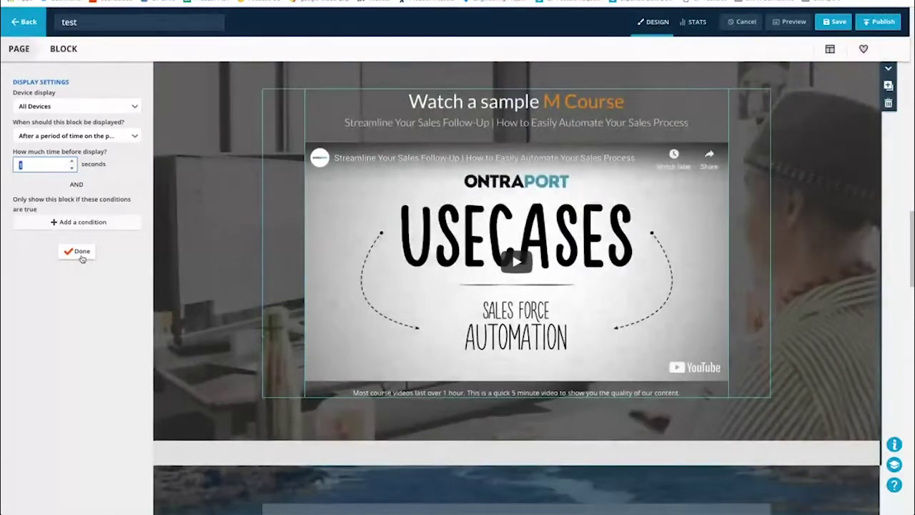
click(78, 252)
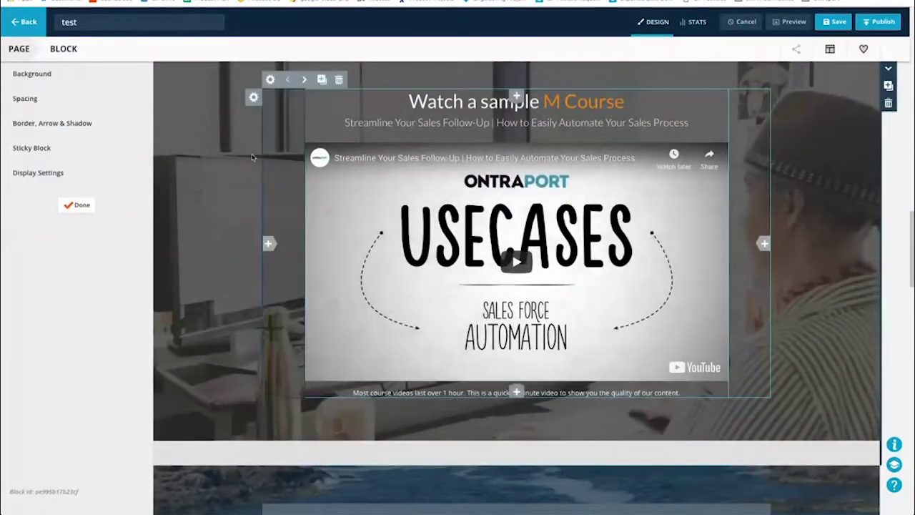
double_click(76, 208)
click(75, 207)
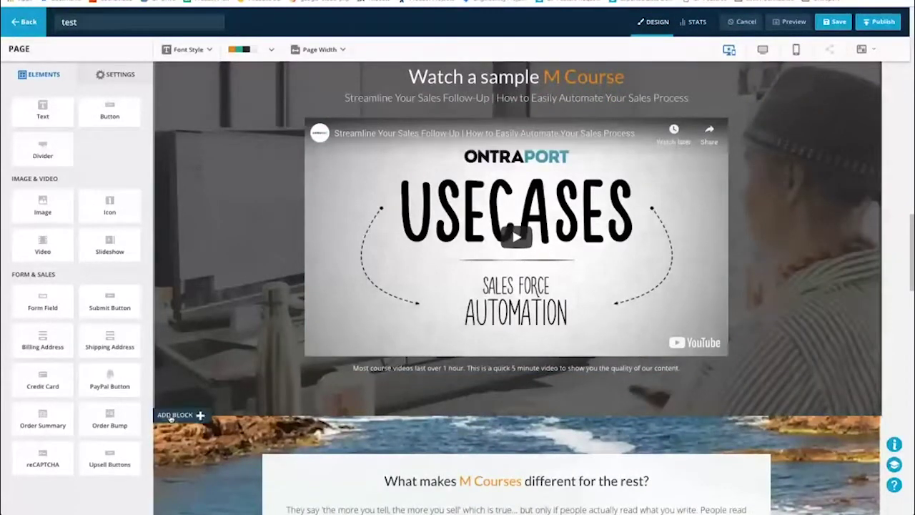
Step: Start adding a block below the sample video block and browse the pre-designed banners
click(160, 414)
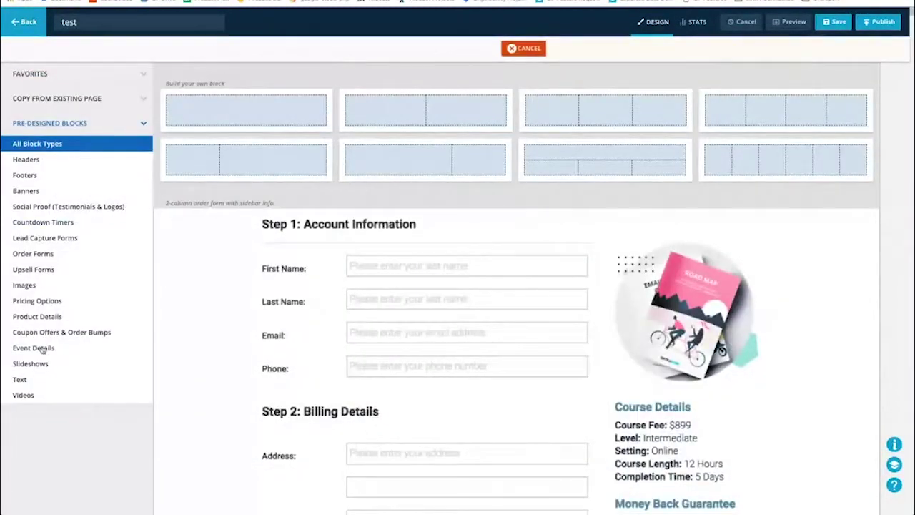
click(26, 191)
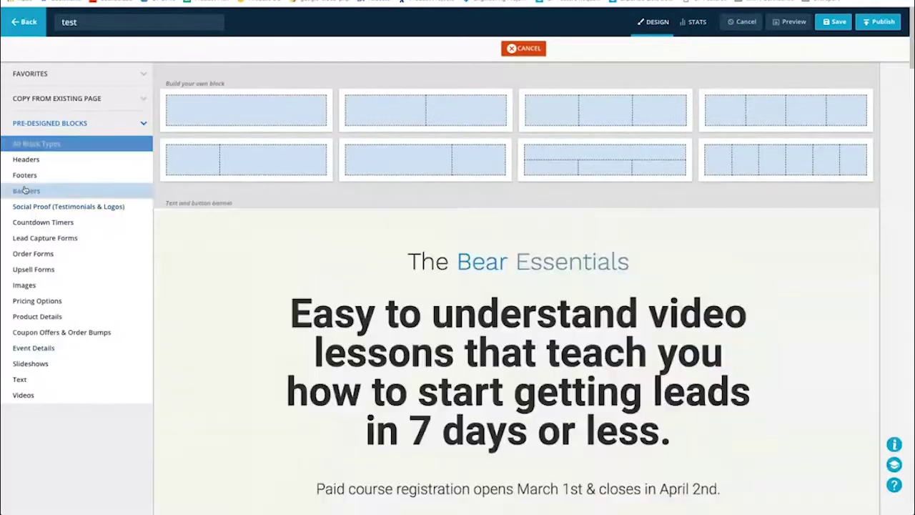
scroll(454, 252, down, 5)
scroll(454, 251, down, 10)
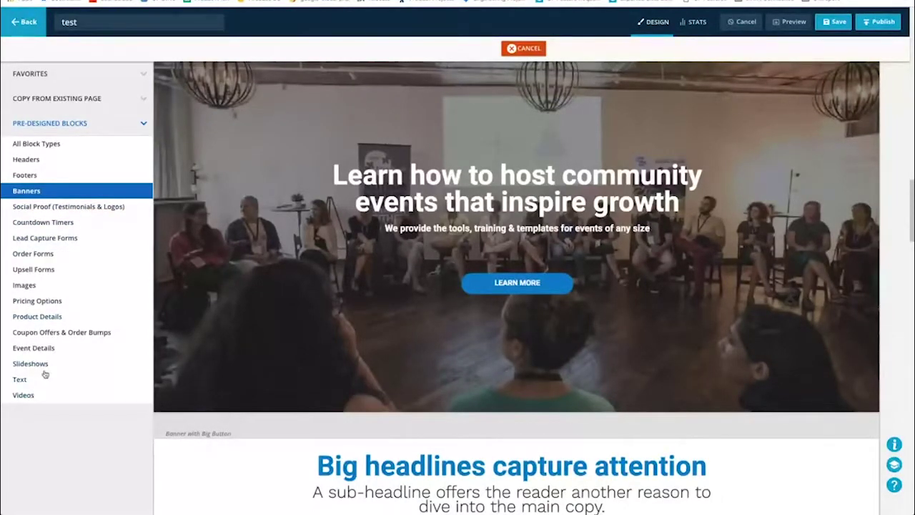
Step: Insert the "Coupon via email" block from Coupon Offers & Order Bumps directly below the sample video block
click(17, 335)
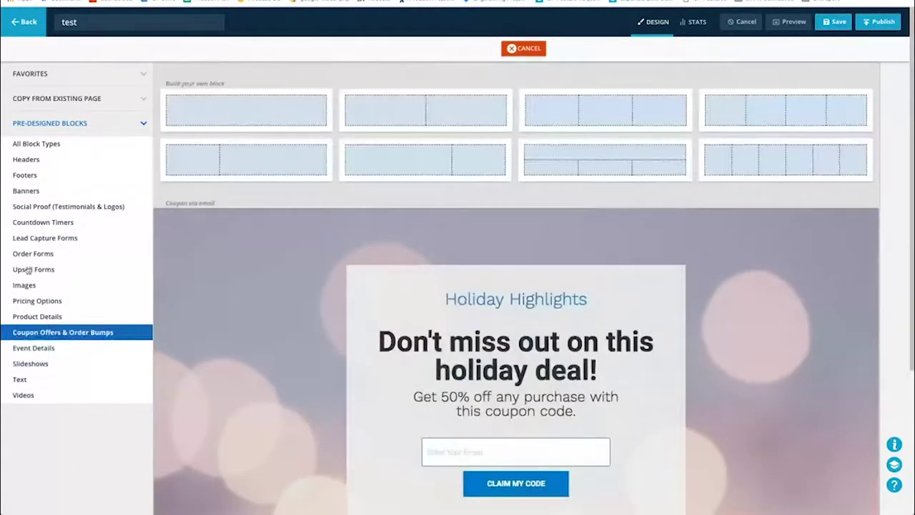
scroll(288, 293, down, 3)
scroll(288, 293, up, 3)
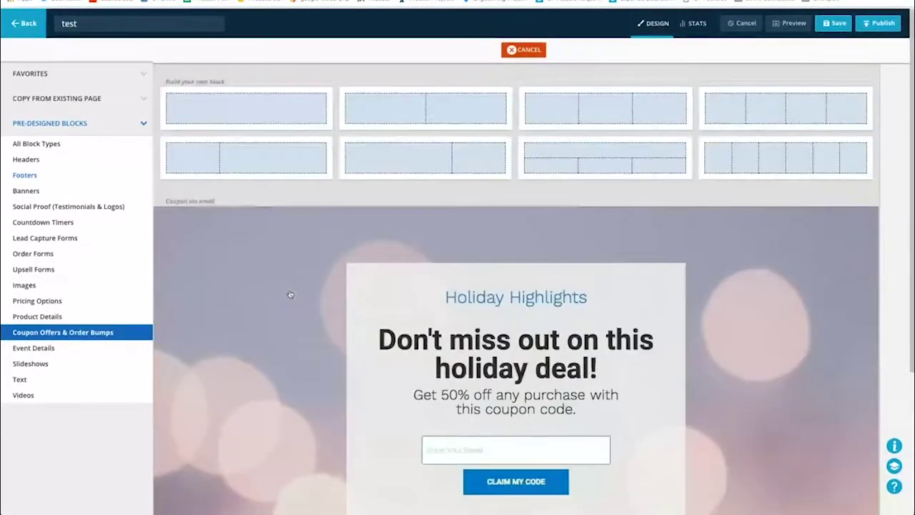
scroll(290, 294, down, 2)
click(332, 207)
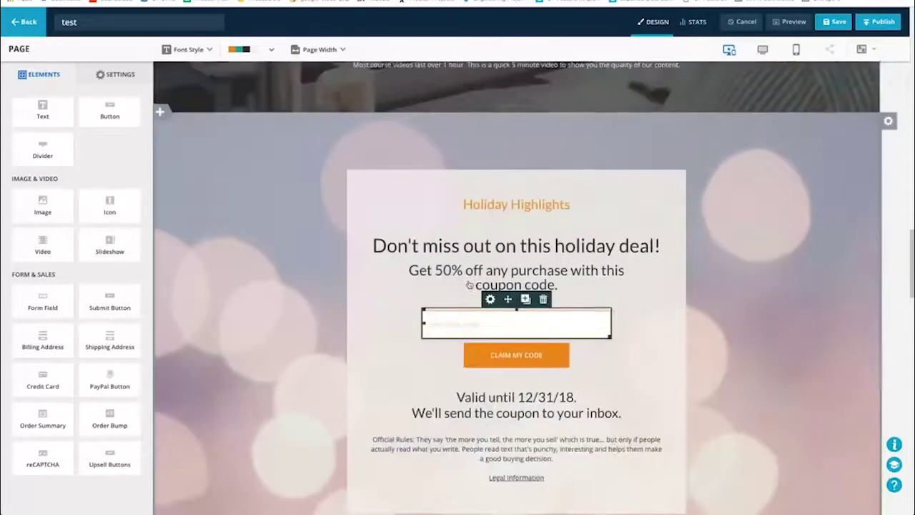
scroll(468, 285, up, 3)
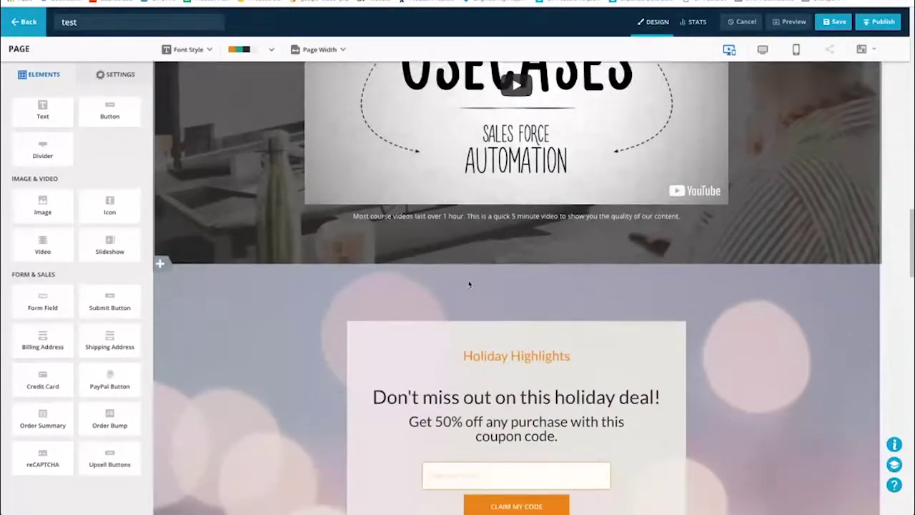
scroll(469, 284, down, 1)
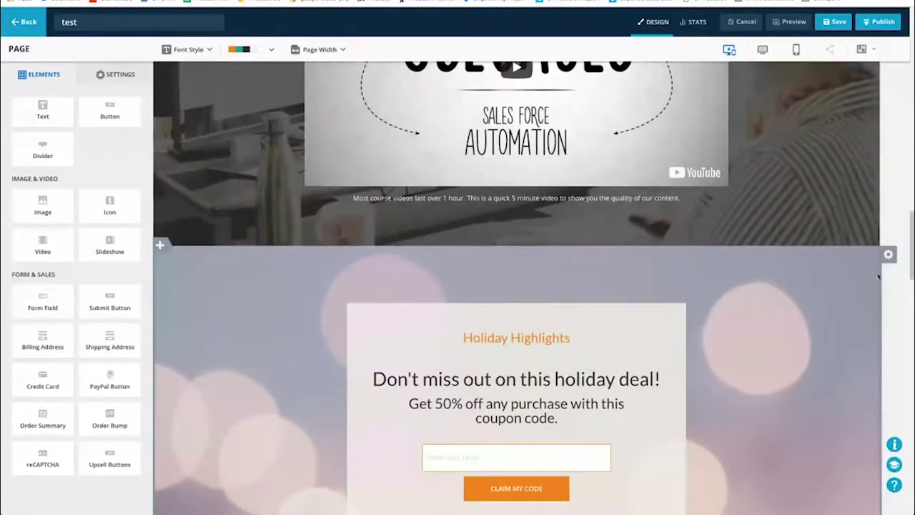
Step: Set the coupon block to display after 300 seconds on the page and close its settings
mouse_move(405, 203)
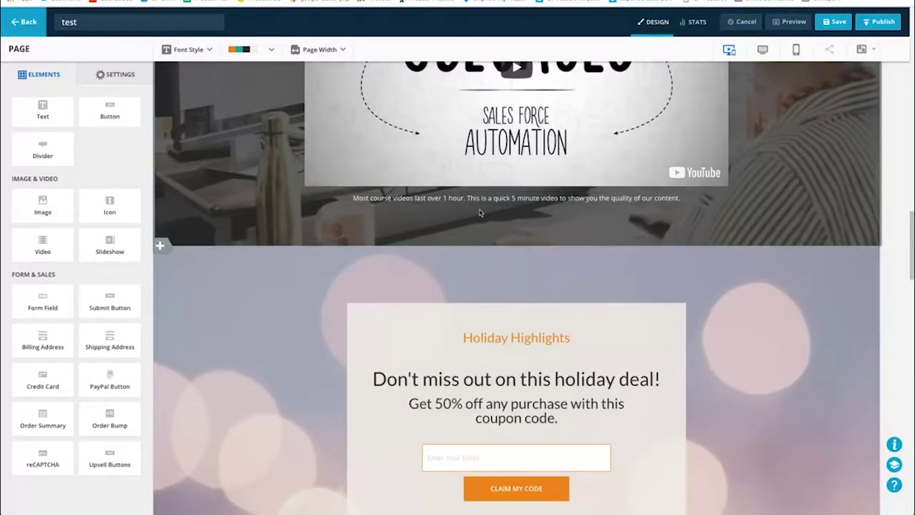
click(888, 256)
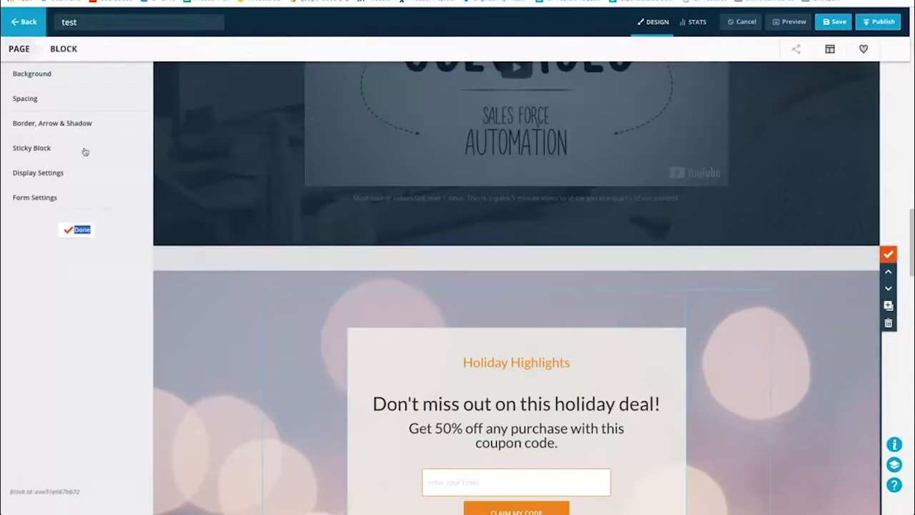
click(49, 172)
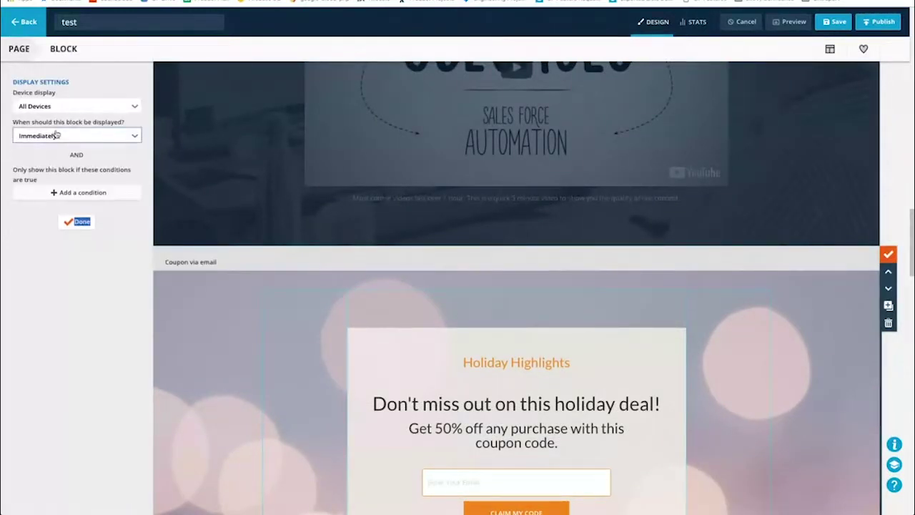
click(55, 135)
click(56, 166)
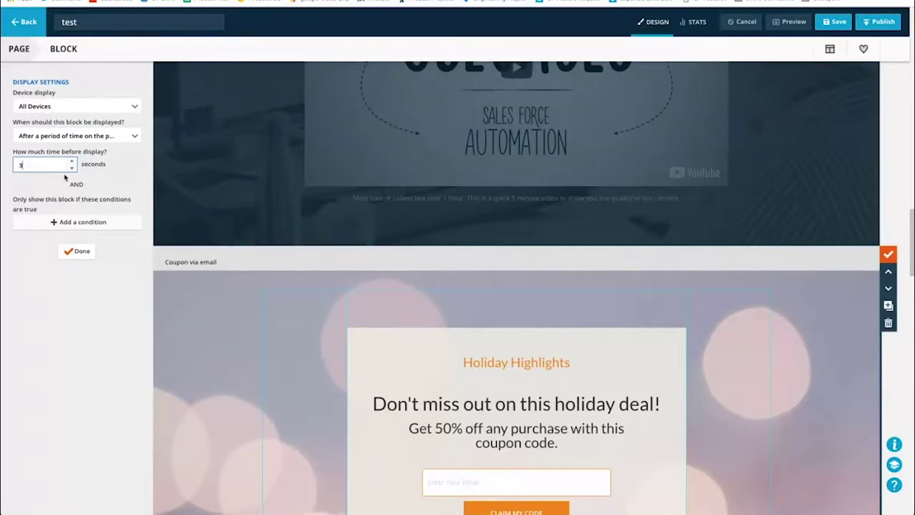
text(000)
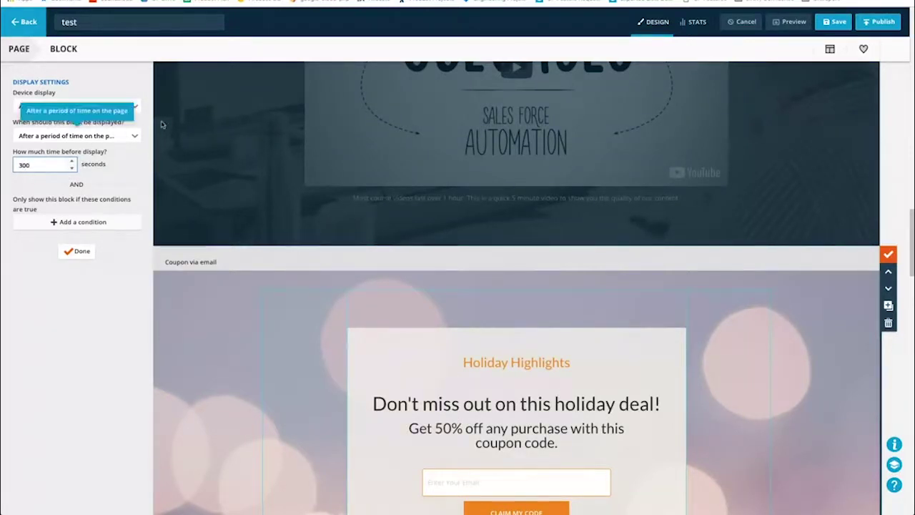
click(133, 183)
click(77, 253)
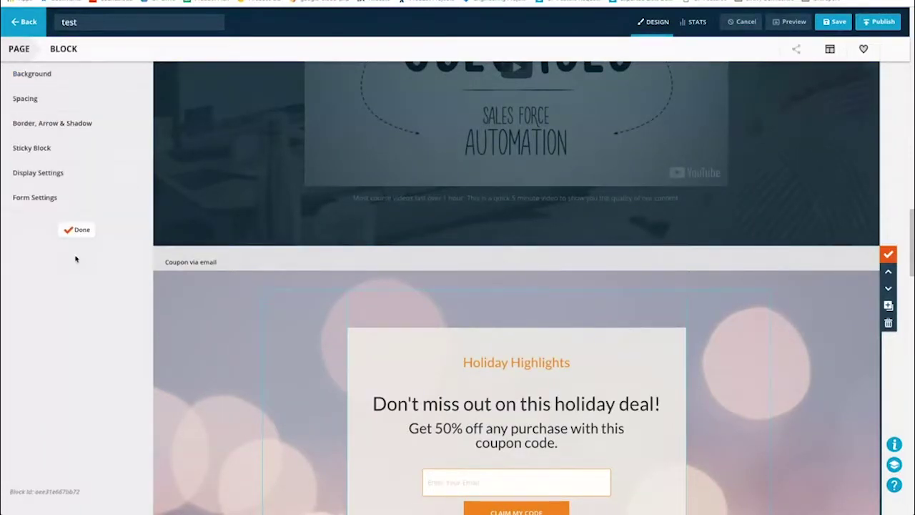
click(69, 229)
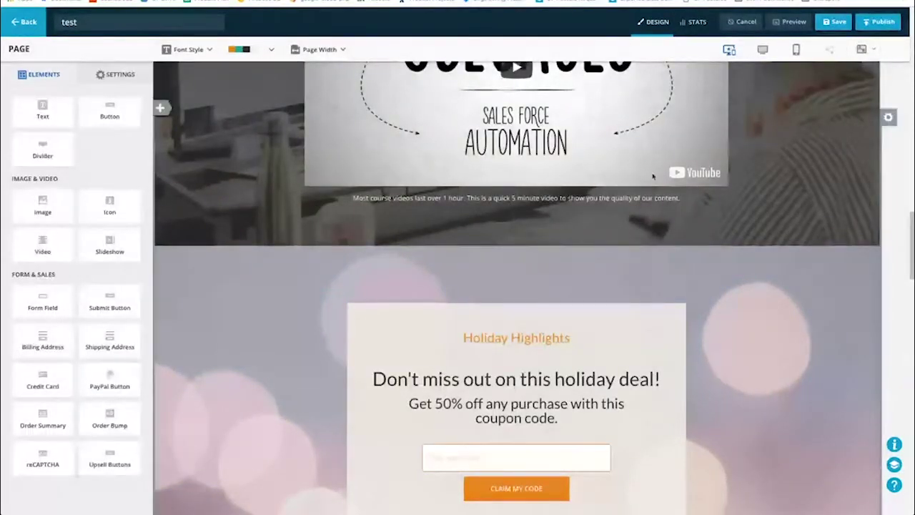
Step: Save the landing page and check the coupon block's delayed display in the page preview
click(840, 22)
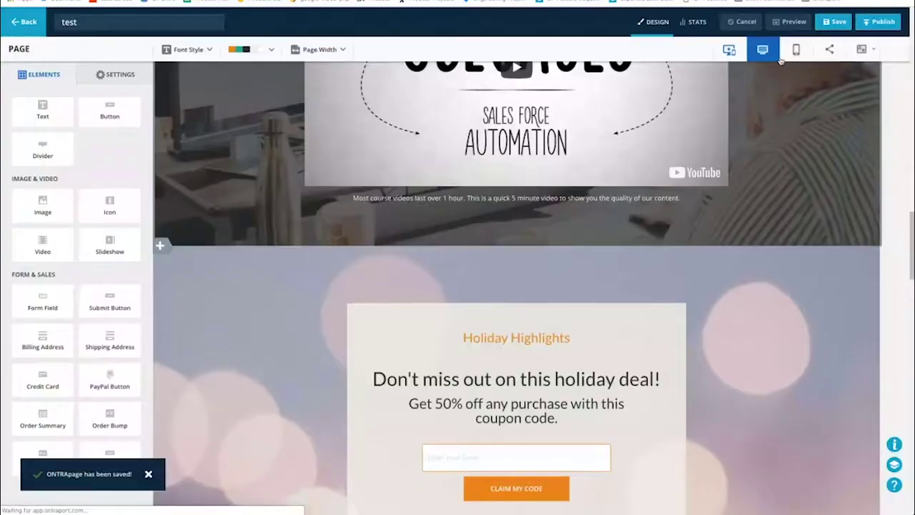
click(792, 22)
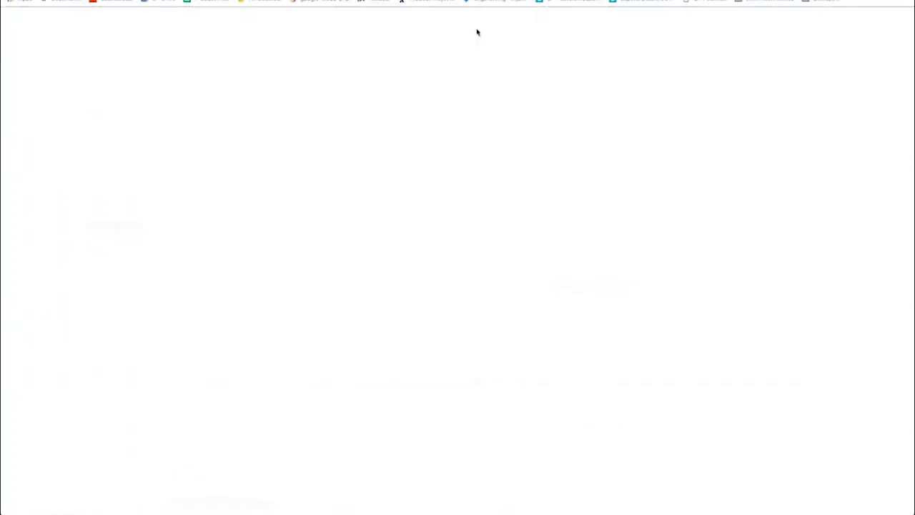
scroll(390, 253, down, 15)
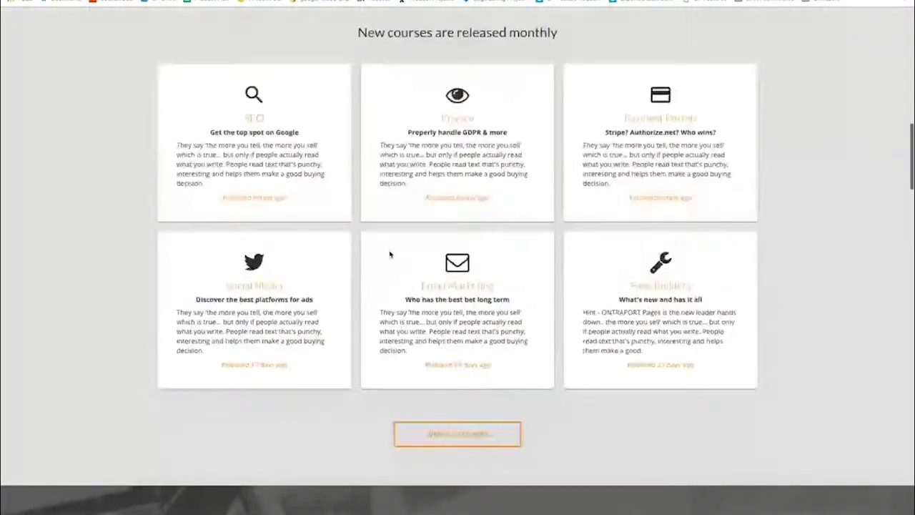
scroll(391, 254, down, 4)
scroll(226, 118, up, 10)
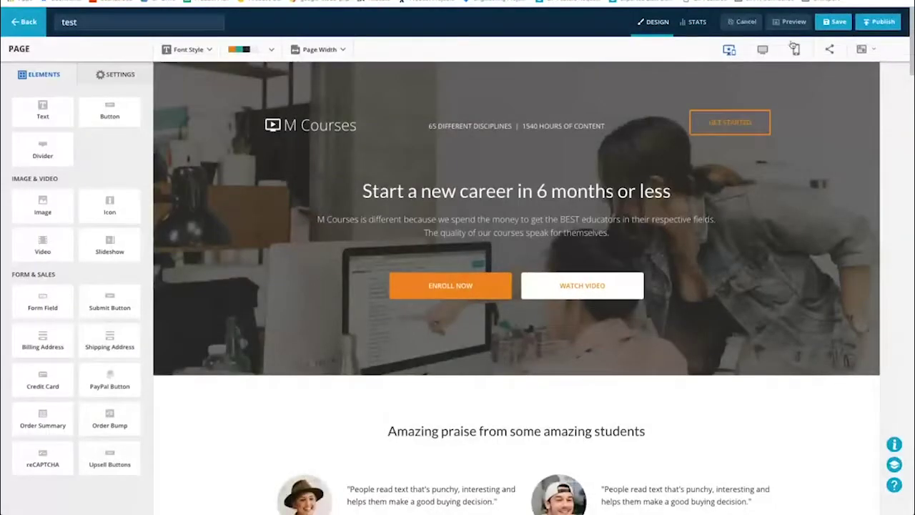
Step: Try to publish the page at templatetuesday.respond.ontraport.net/112718
click(861, 24)
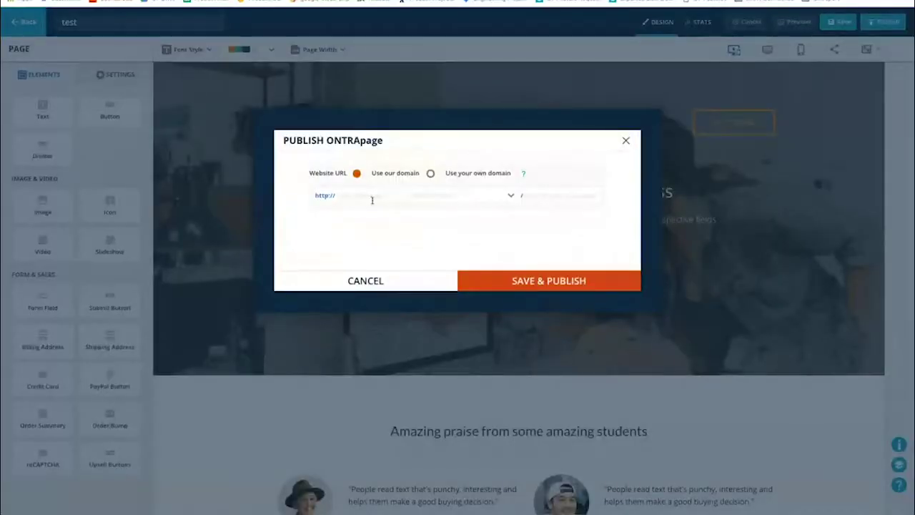
text(test)
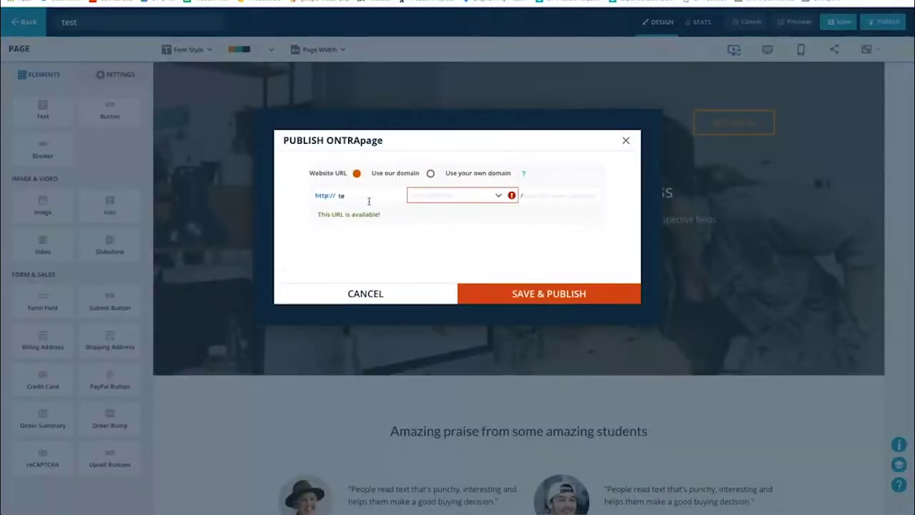
key(BackSpace)
key(BackSpace)
key(BackSpace)
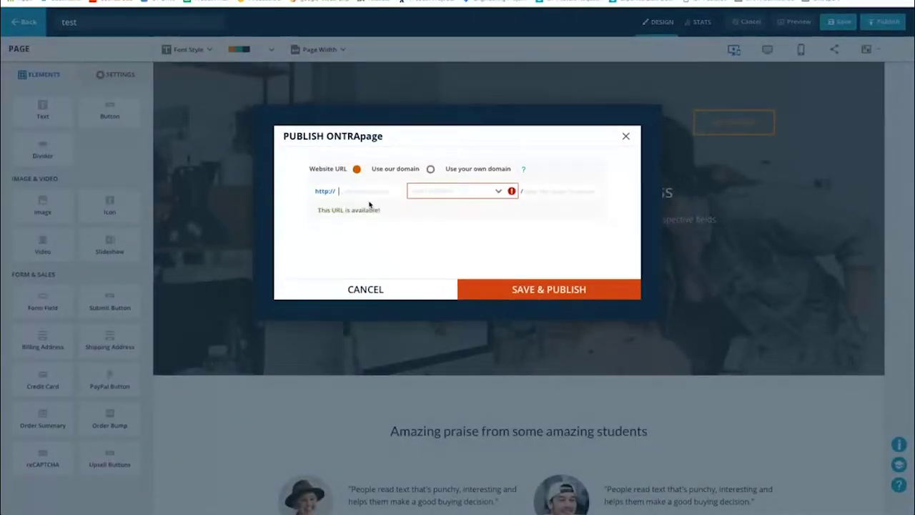
text(emplatetuesday)
click(449, 191)
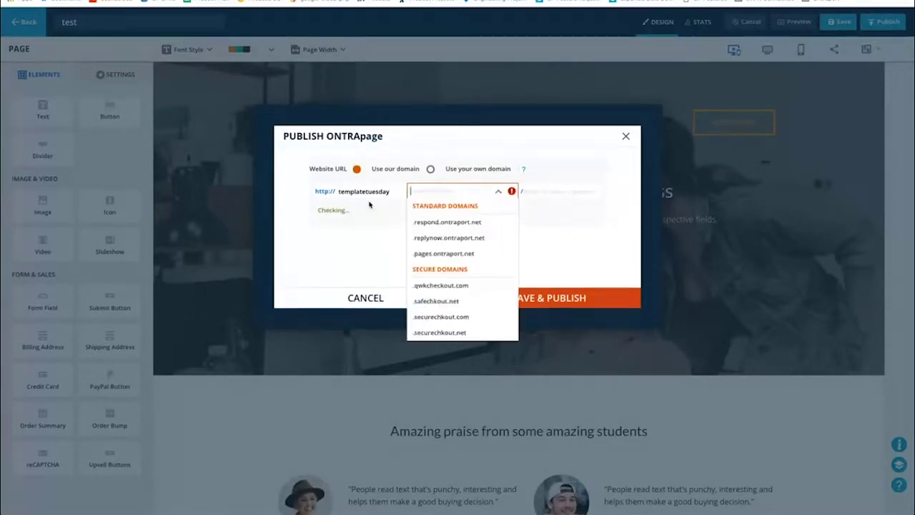
click(447, 221)
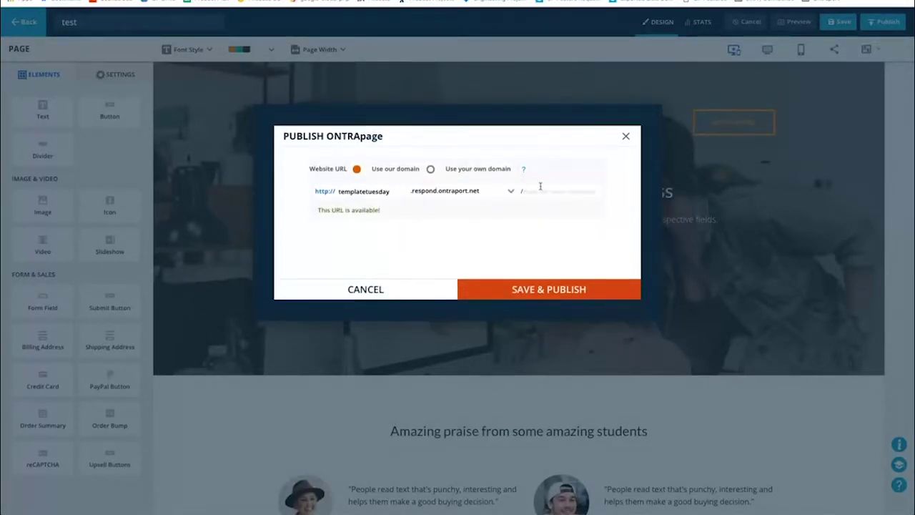
text(112718)
click(510, 292)
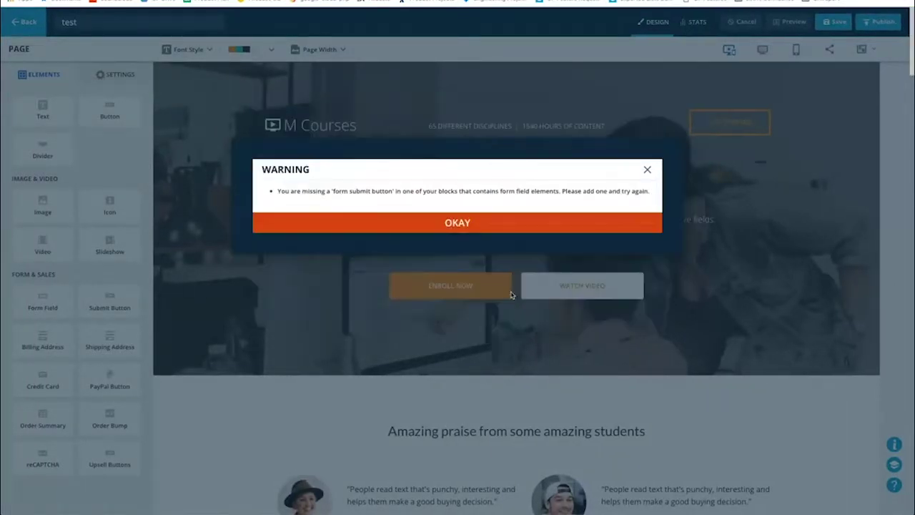
click(389, 227)
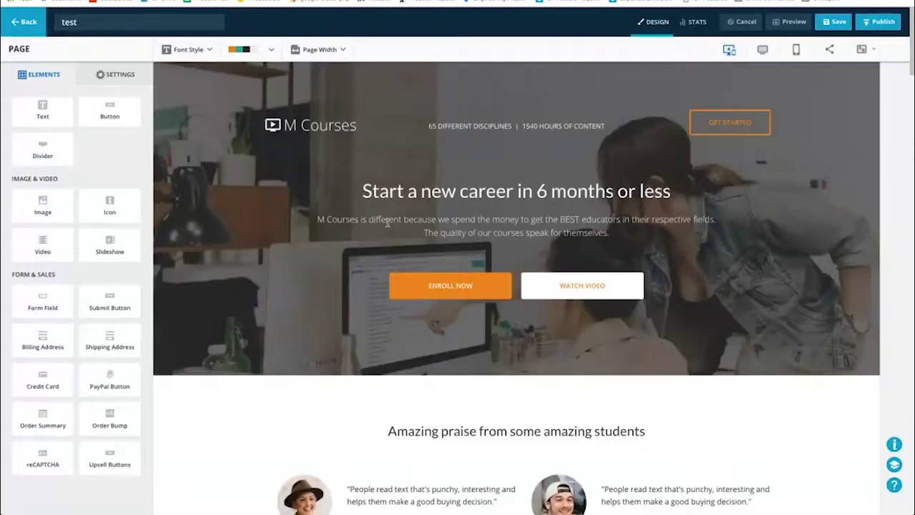
Step: Delete the First Name form field above the Show More Praise button in the testimonials block
scroll(524, 357, down, 2)
scroll(524, 357, down, 9)
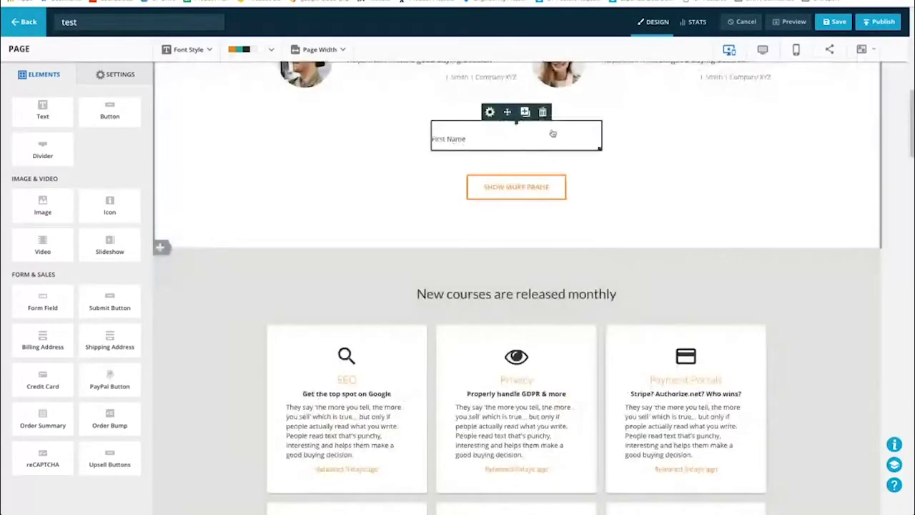
click(541, 112)
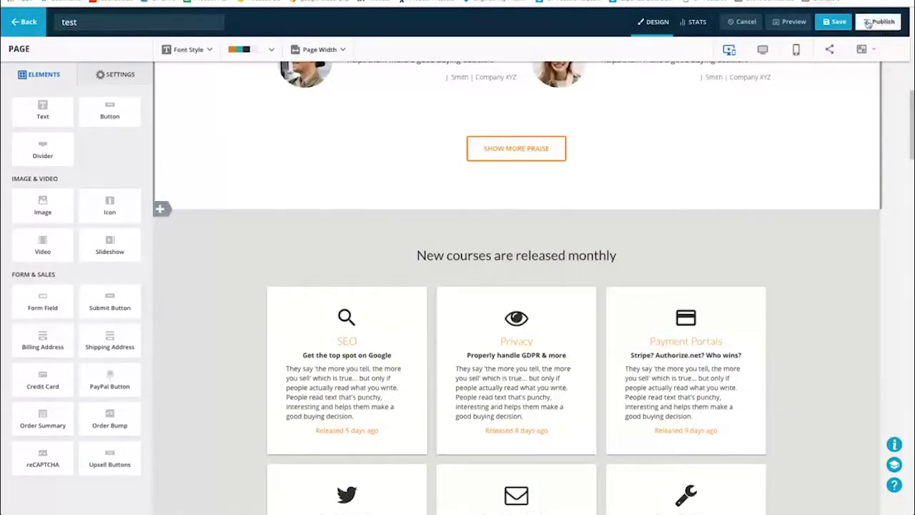
Step: Publish the landing page on the provider's domain at tt.respond.ontraport.net/112718
click(878, 21)
click(360, 199)
text(temp)
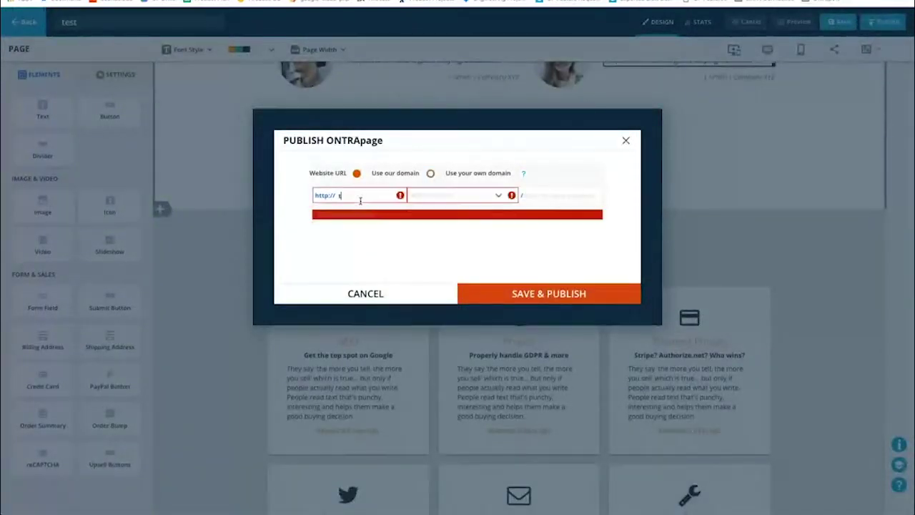
key(BackSpace)
key(BackSpace)
key(BackSpace)
key(BackSpace)
text(tt)
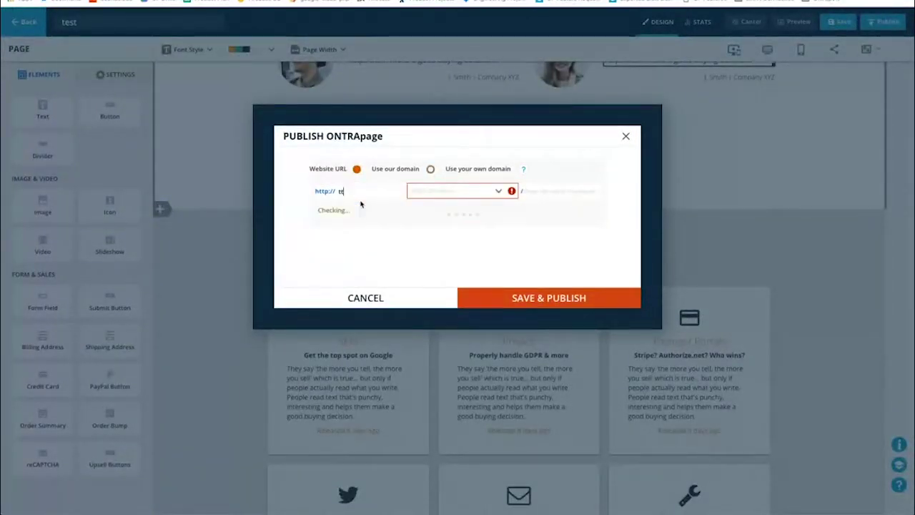
key(Tab)
key(Down)
key(Return)
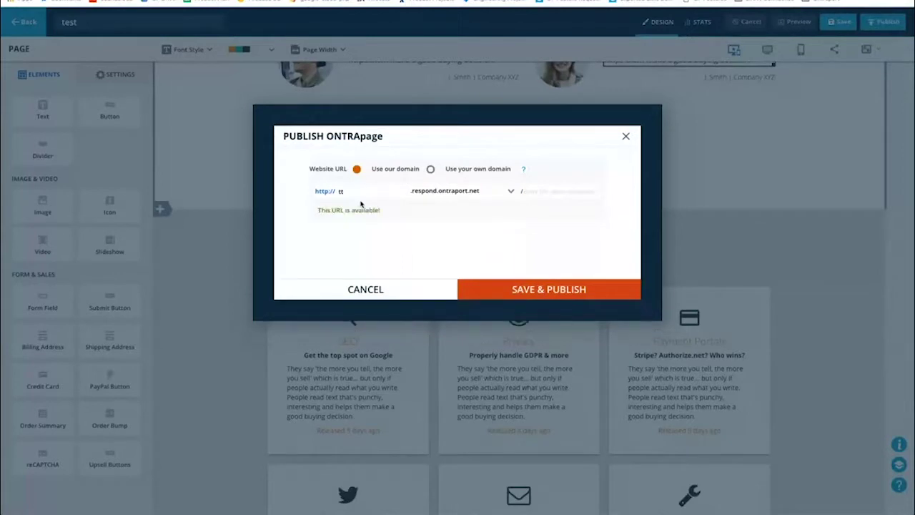
click(561, 192)
text(112718)
click(512, 290)
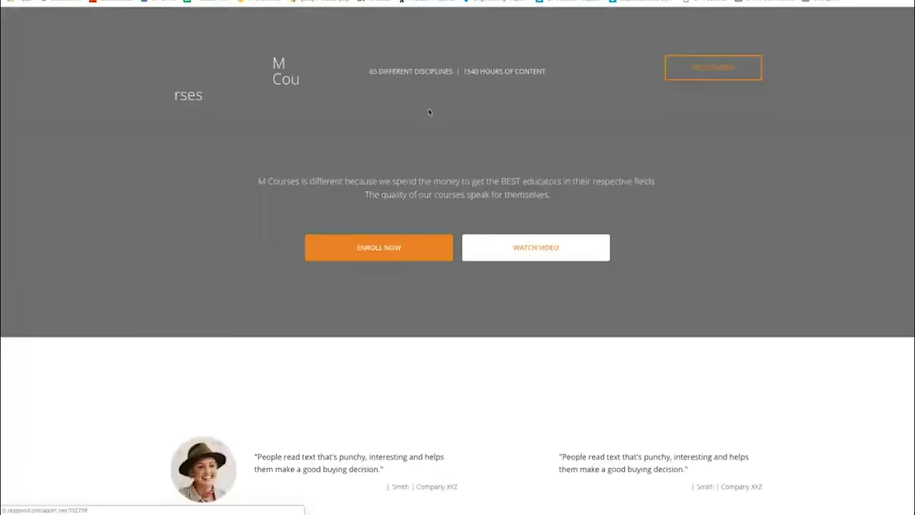
Step: Check whether the coupon block displays below the sample video on the published page and close the publishing dialog
scroll(412, 282, down, 15)
scroll(412, 282, down, 10)
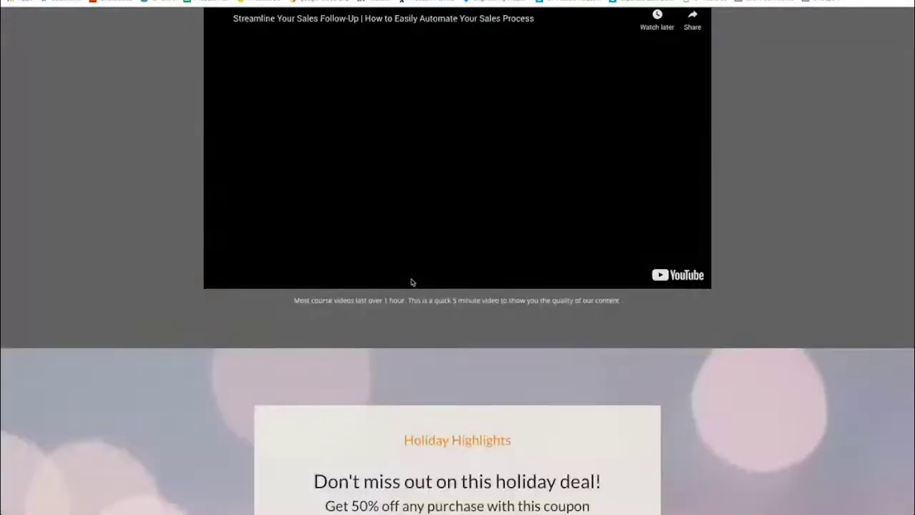
scroll(412, 282, up, 10)
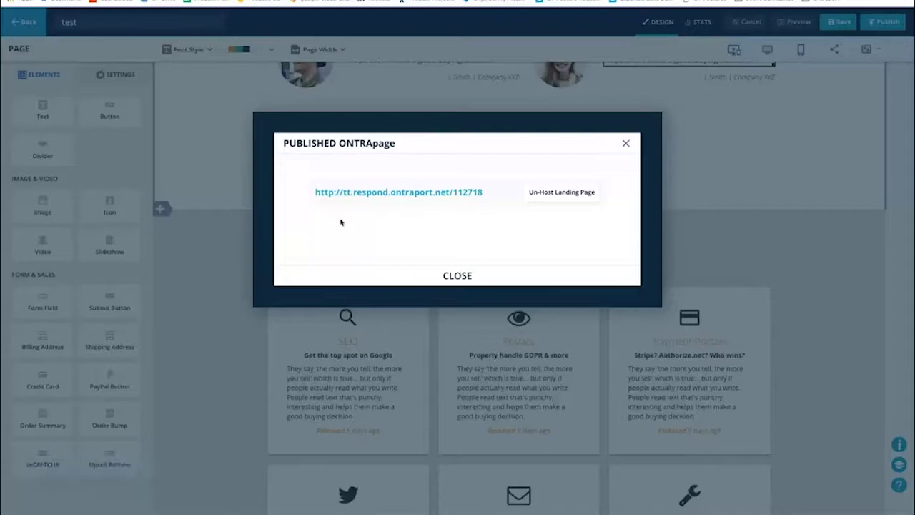
click(418, 268)
Step: Change the coupon block's display from immediately to after a period of 300 seconds on the page
scroll(485, 215, down, 10)
scroll(734, 233, up, 5)
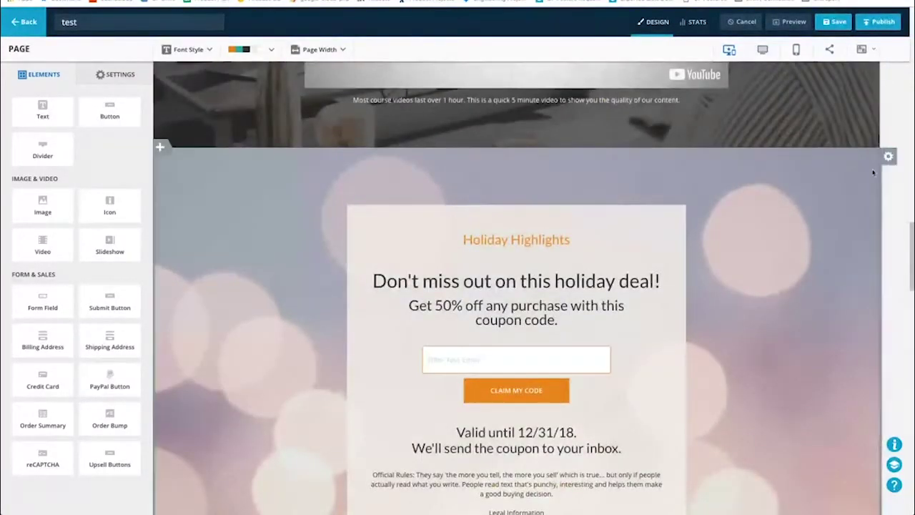
click(886, 175)
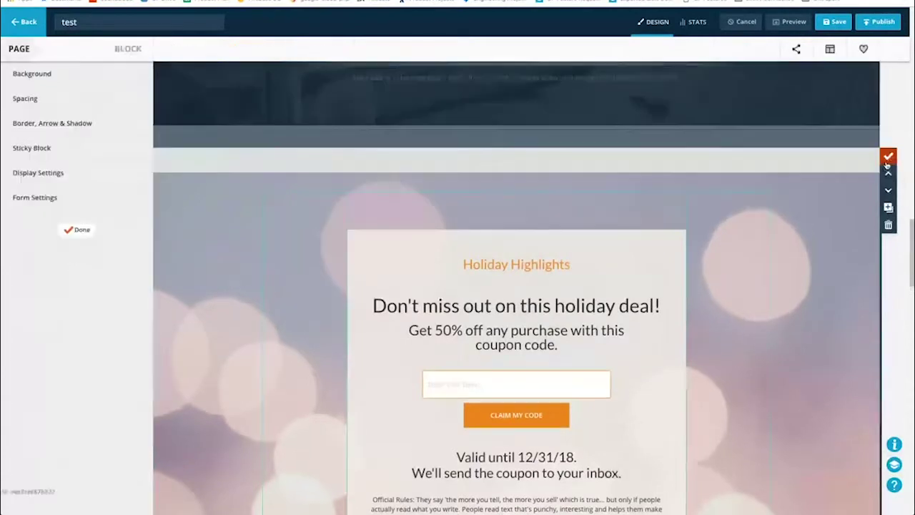
click(58, 172)
click(71, 135)
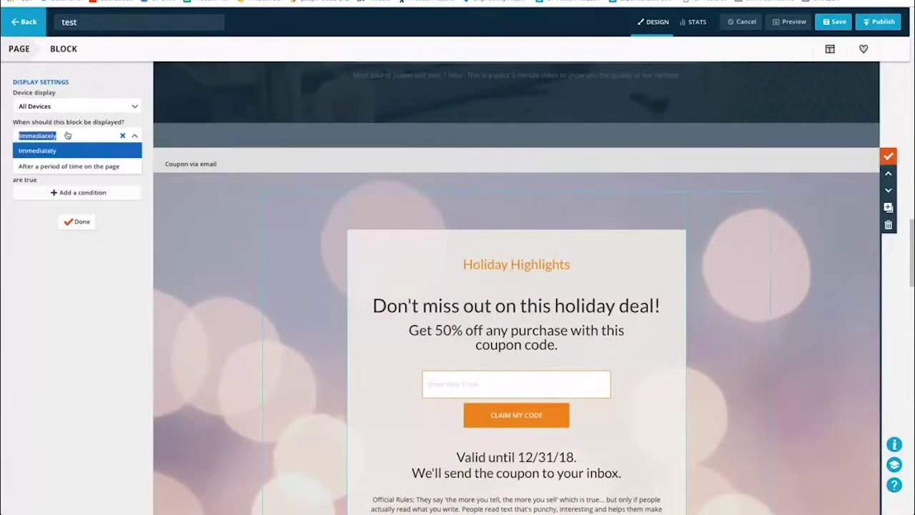
click(50, 162)
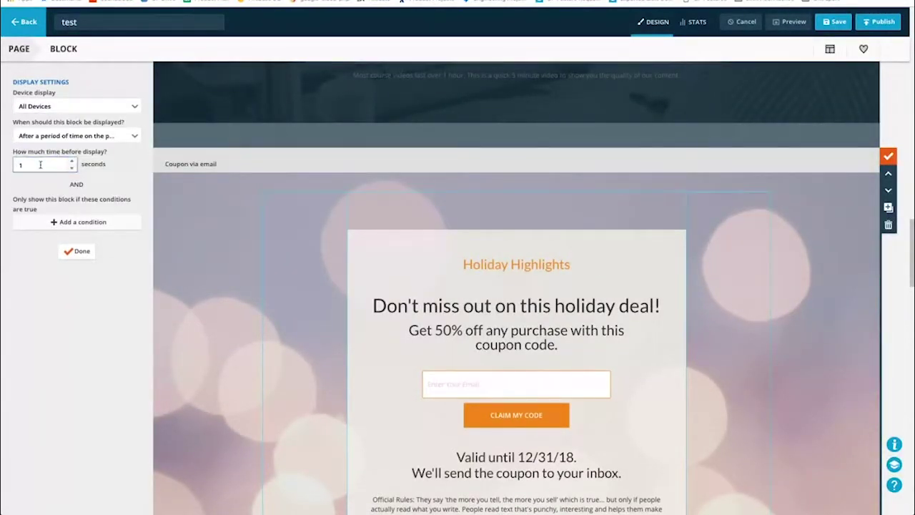
double_click(36, 165)
click(101, 161)
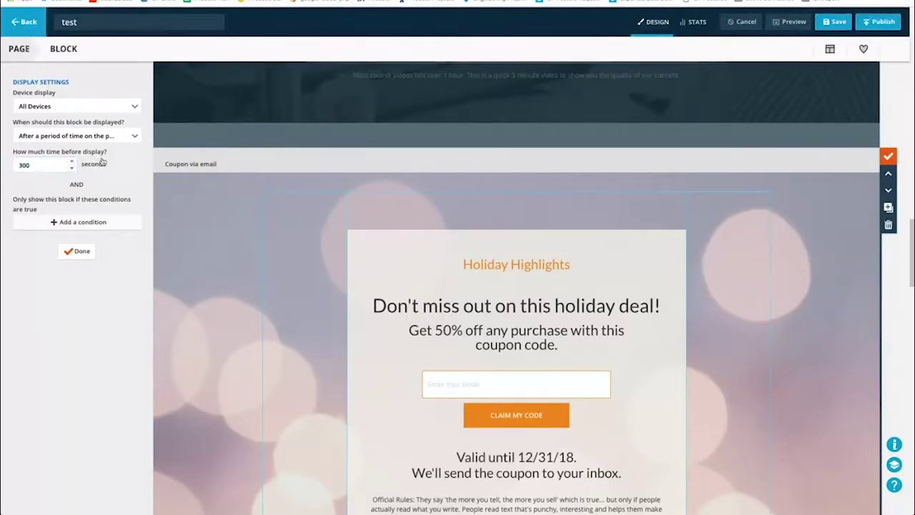
click(78, 250)
click(95, 176)
click(78, 253)
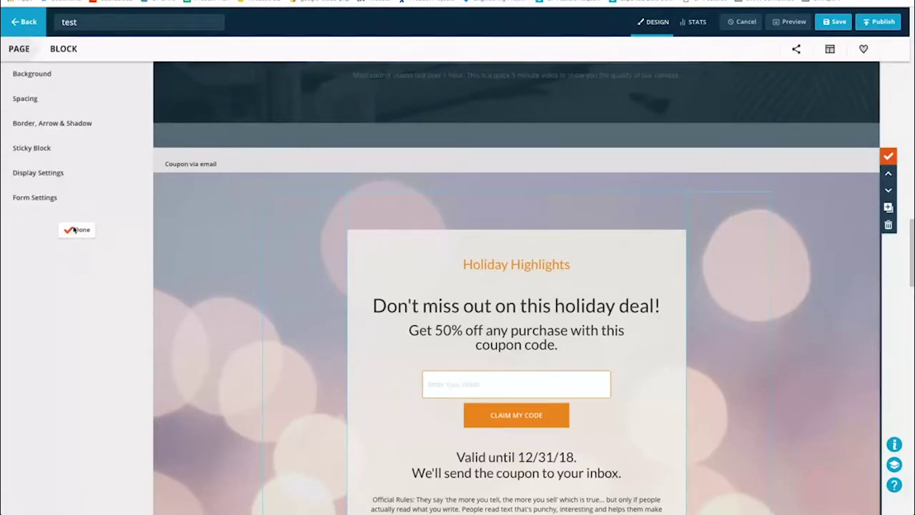
click(74, 230)
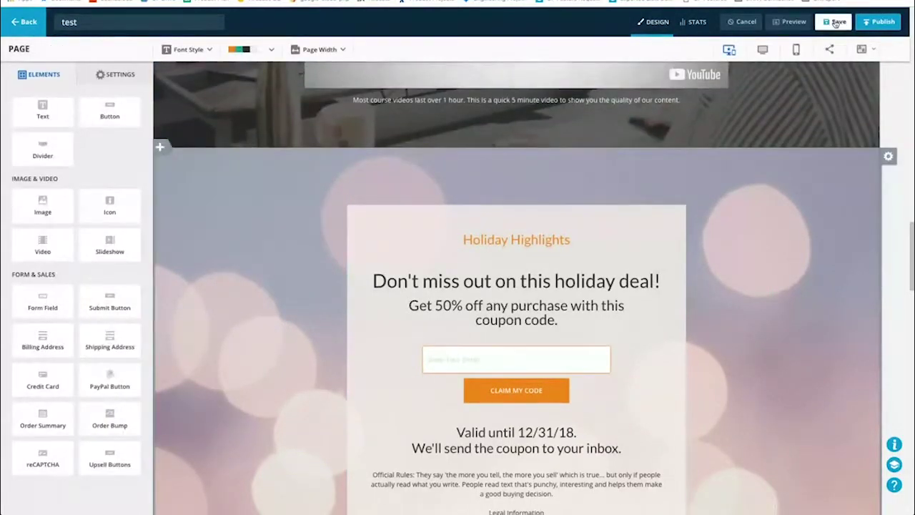
Step: Save the page and check the area below the sample video on the published page for the coupon block
click(836, 23)
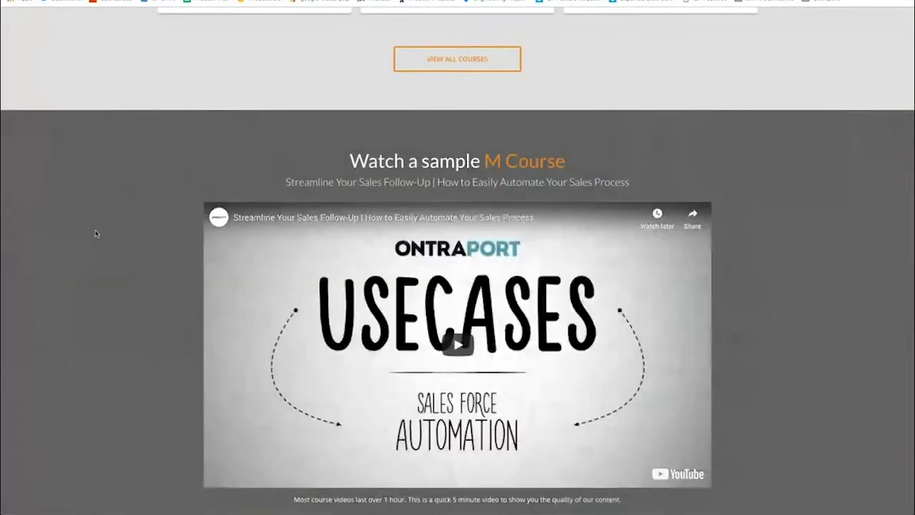
scroll(118, 145, down, 5)
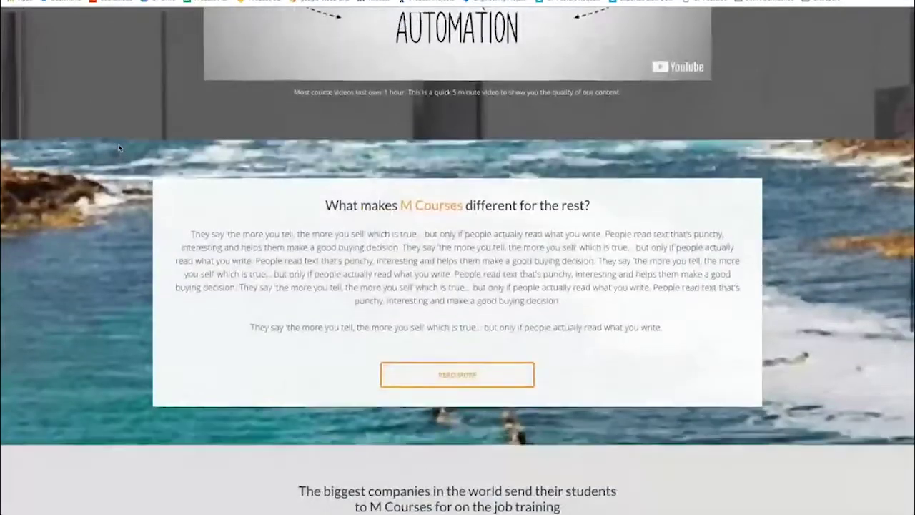
scroll(119, 148, up, 5)
scroll(119, 148, down, 3)
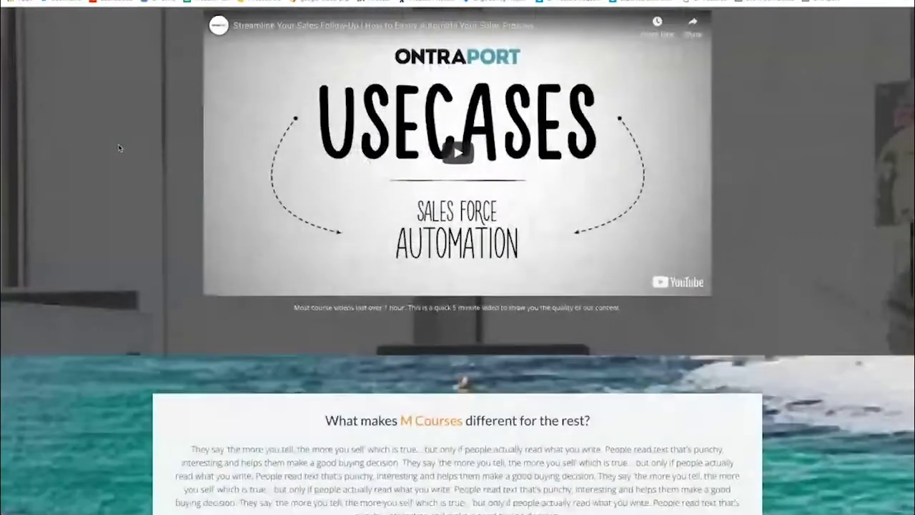
scroll(120, 147, up, 1)
scroll(118, 143, down, 1)
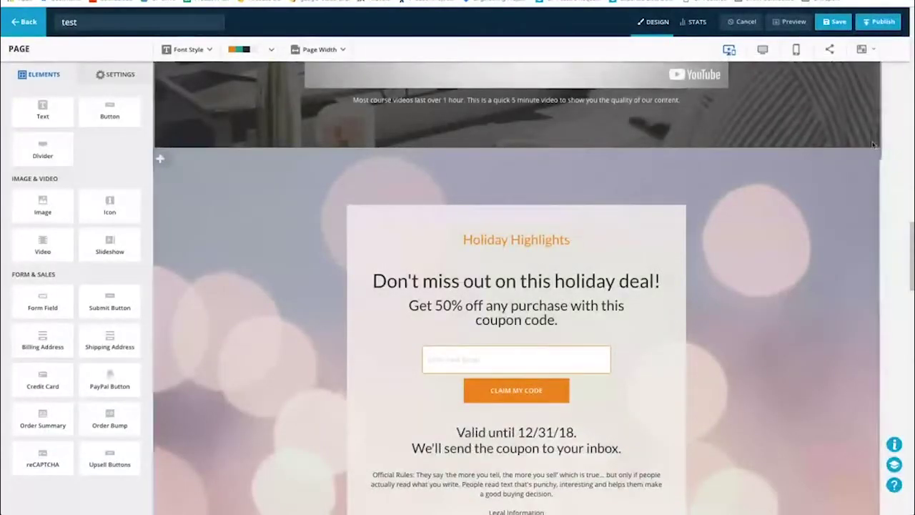
Step: Shorten the coupon block's display delay to 15 seconds and close its settings
click(888, 174)
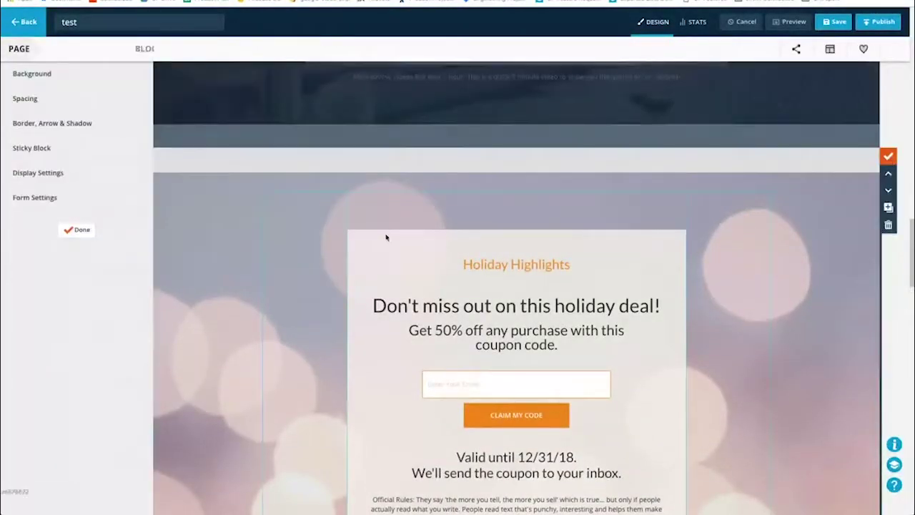
click(49, 172)
double_click(38, 164)
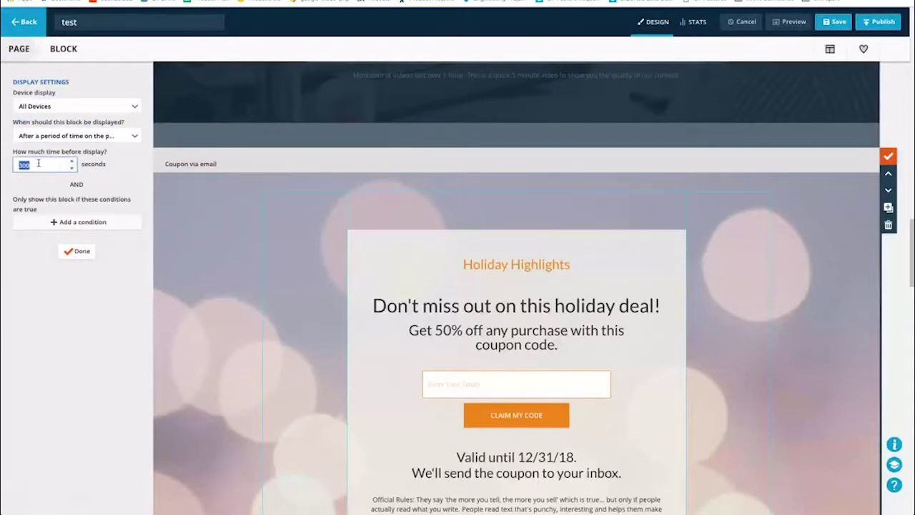
text(15)
click(78, 251)
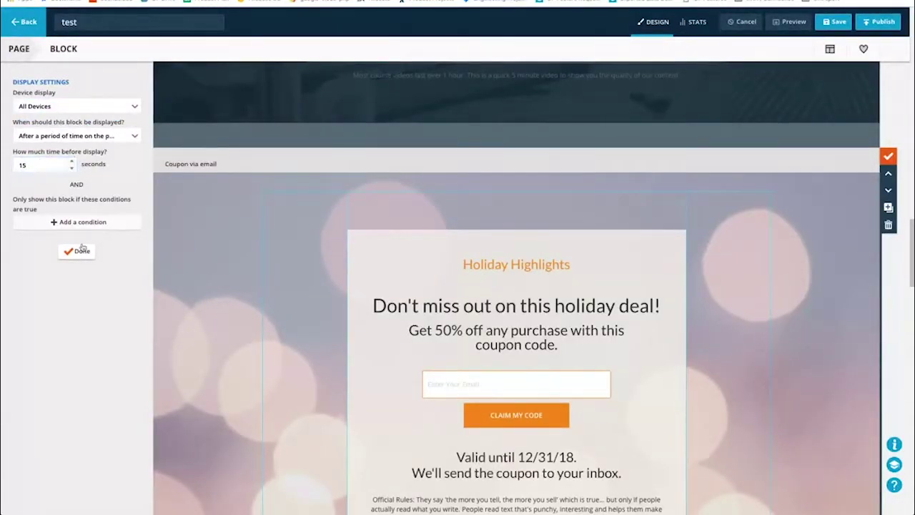
click(80, 231)
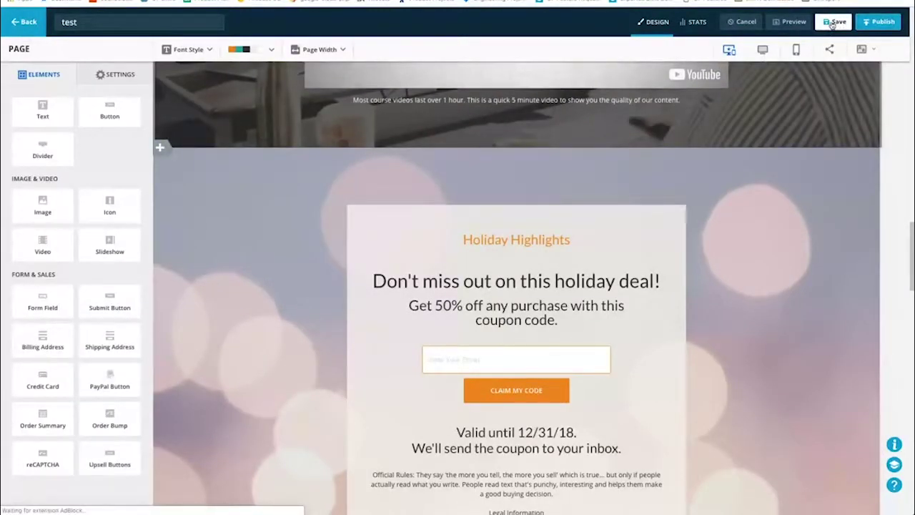
Step: Save the page and check on the published page that the coupon block appears after its delay
click(833, 22)
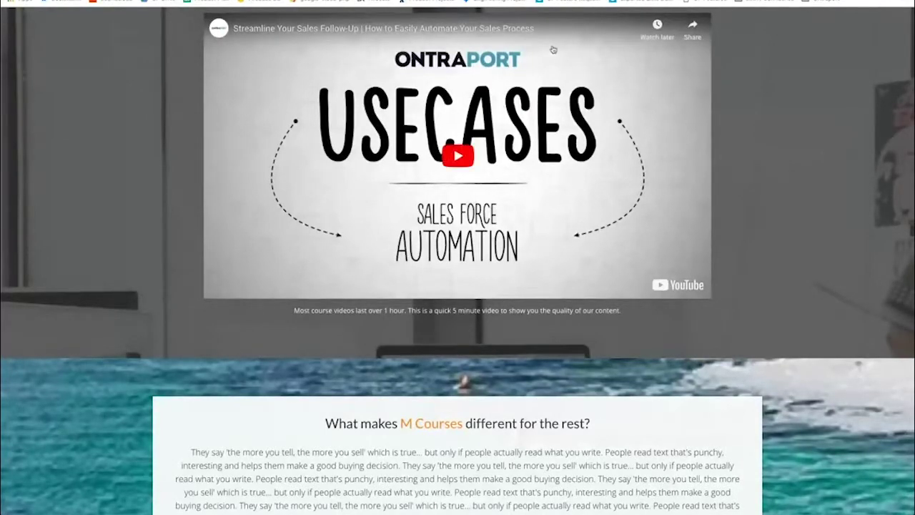
scroll(789, 175, down, 4)
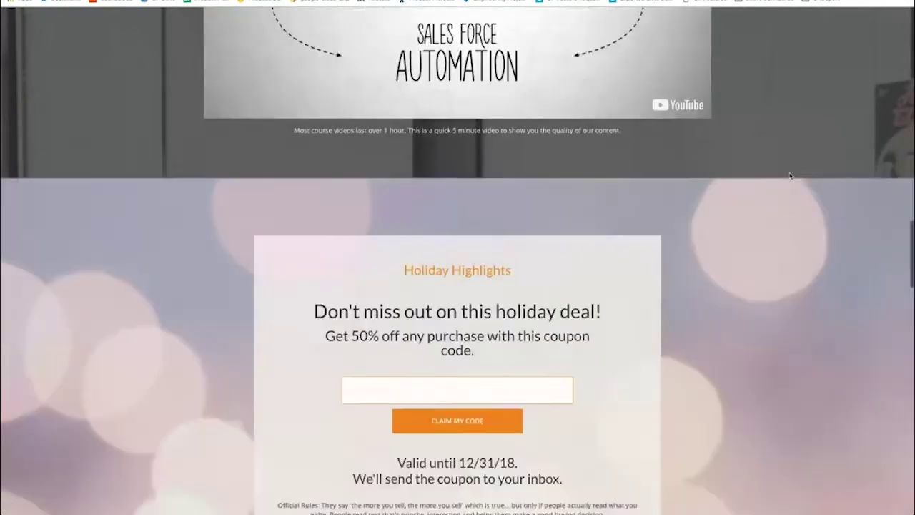
scroll(784, 253, down, 1)
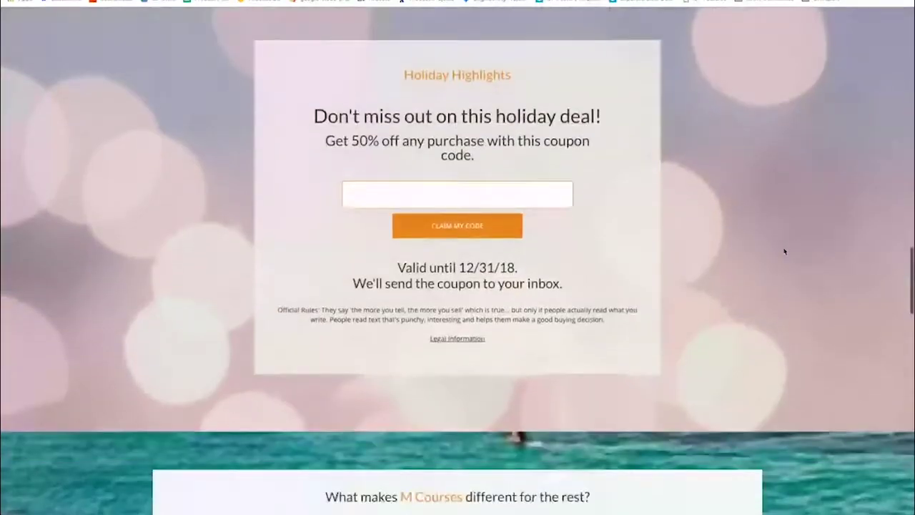
scroll(784, 250, up, 3)
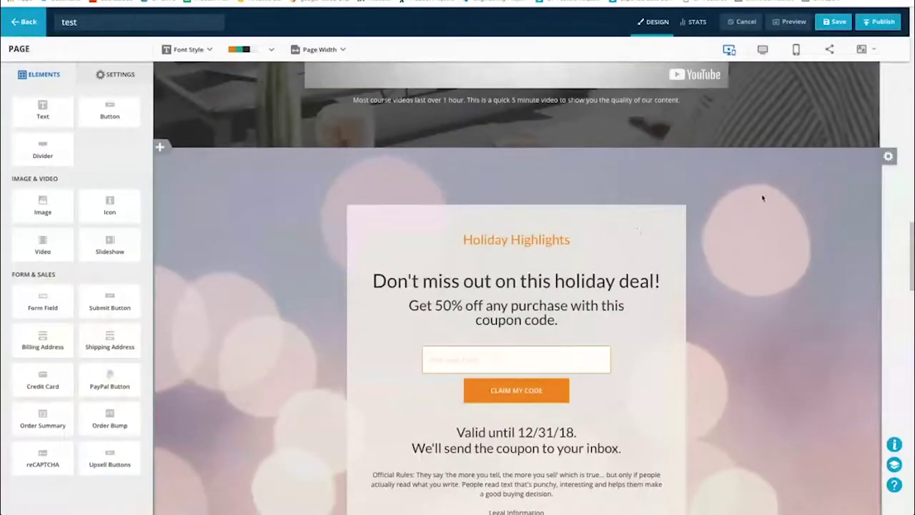
Step: Change when the coupon block is displayed to Immediately in its display settings
click(886, 159)
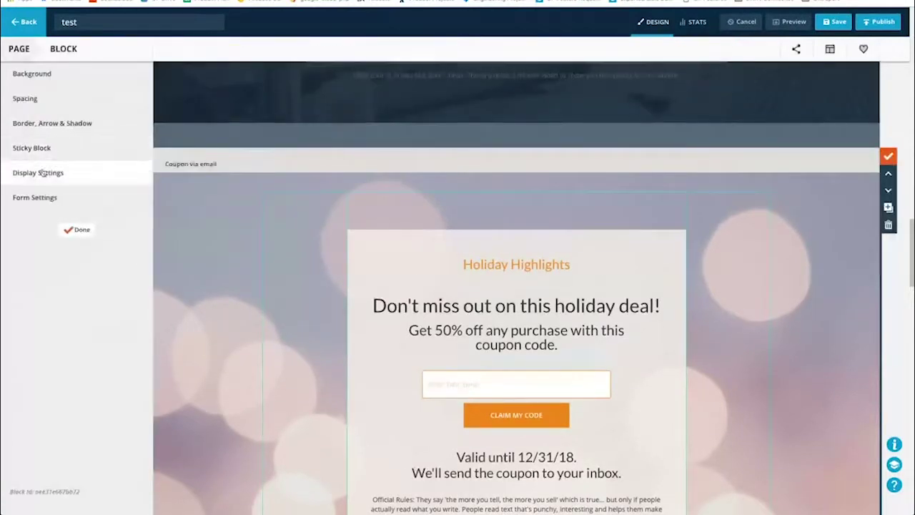
click(39, 174)
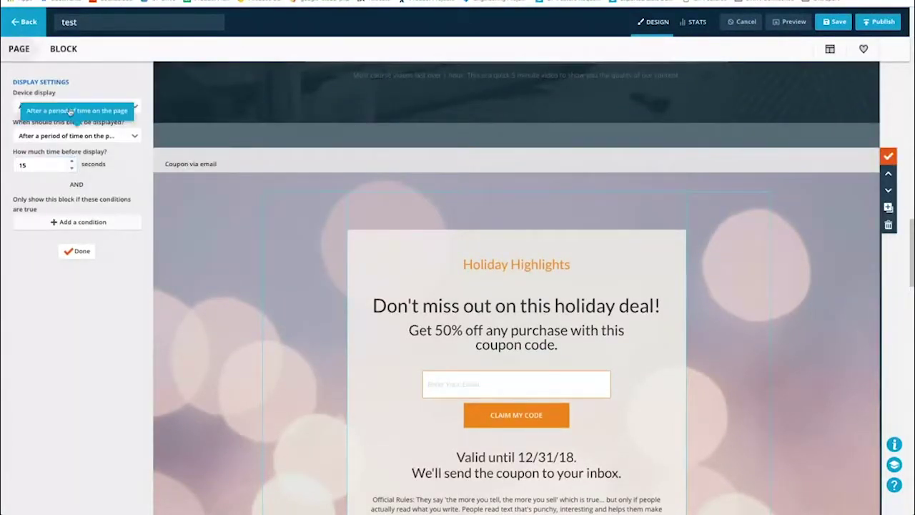
click(84, 136)
click(61, 149)
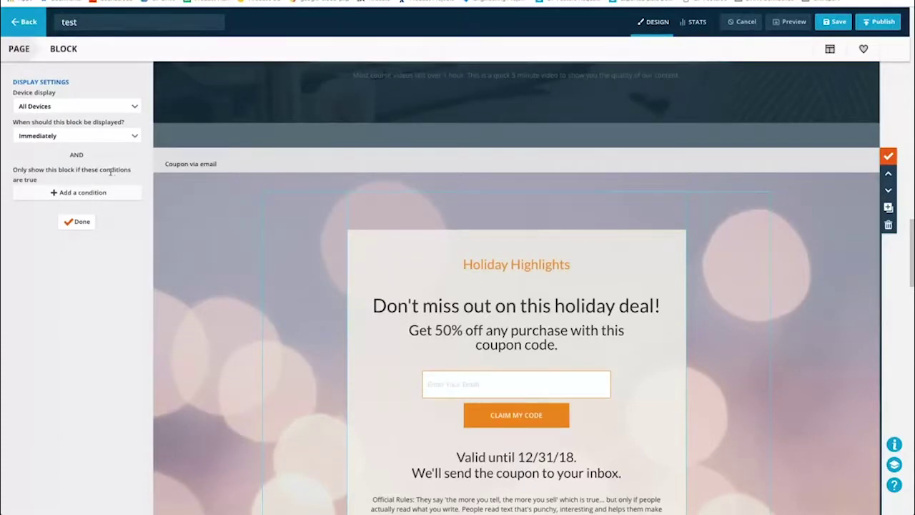
Step: Add a display condition to the coupon block requiring that the contact is subscribed to the Copy Cure product
click(62, 193)
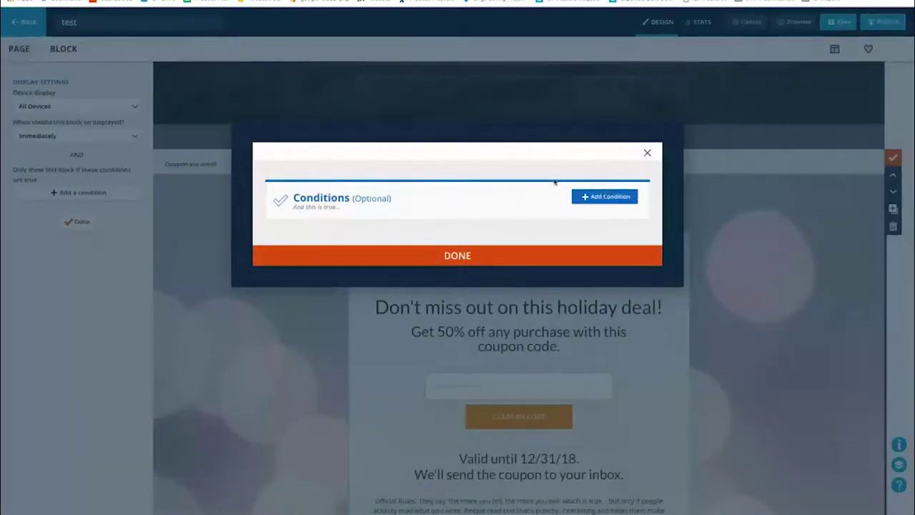
click(586, 198)
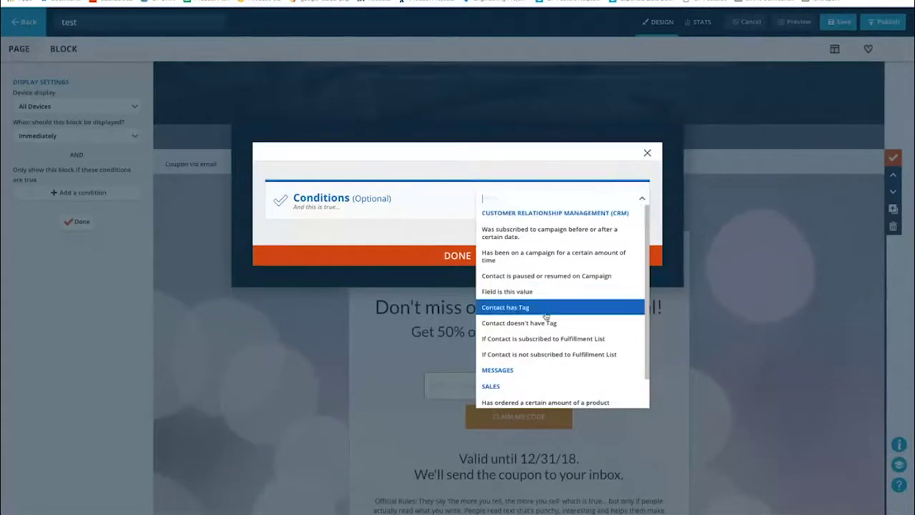
scroll(545, 315, down, 1)
scroll(545, 315, up, 1)
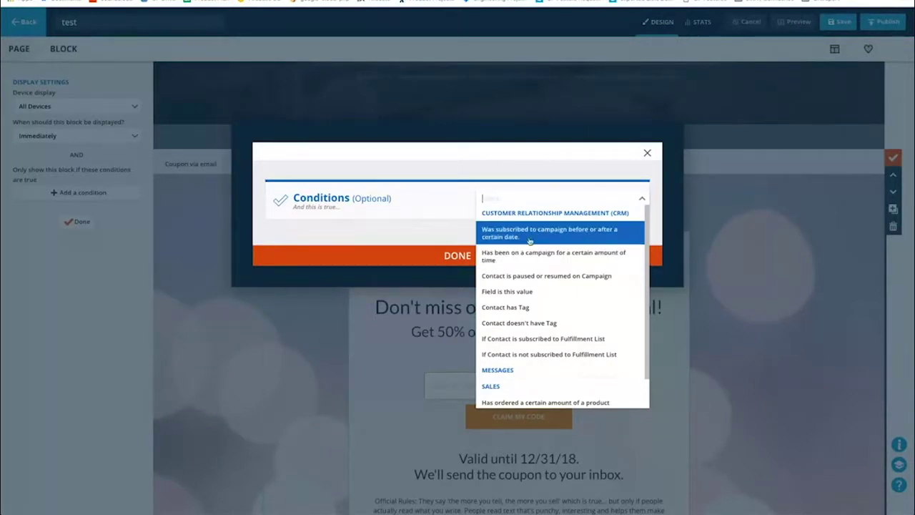
scroll(560, 307, down, 1)
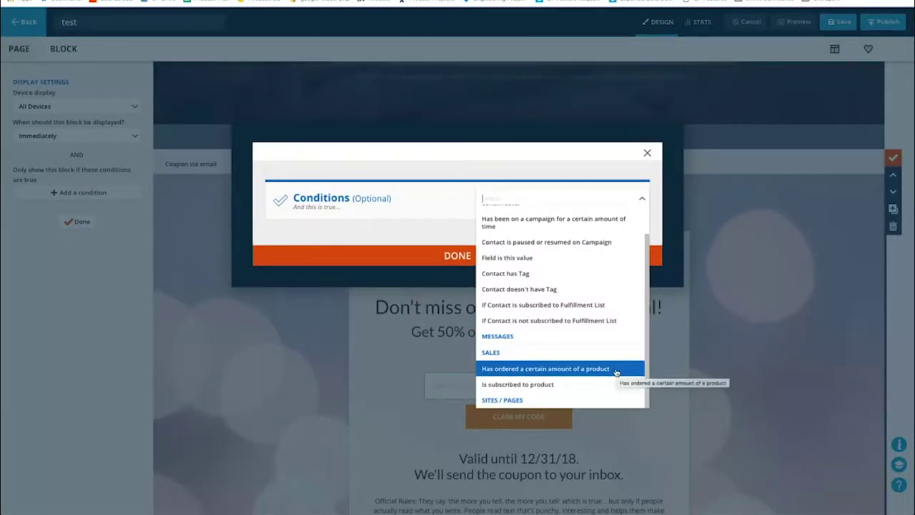
click(494, 390)
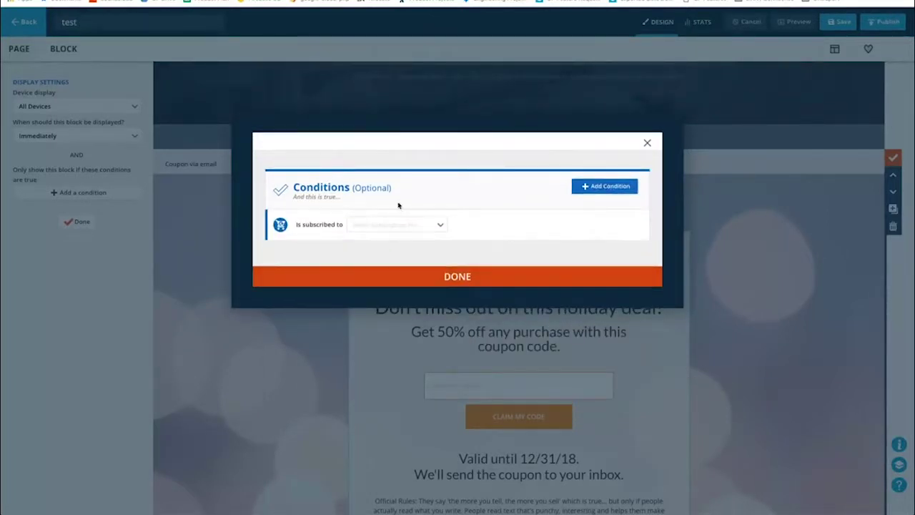
click(414, 228)
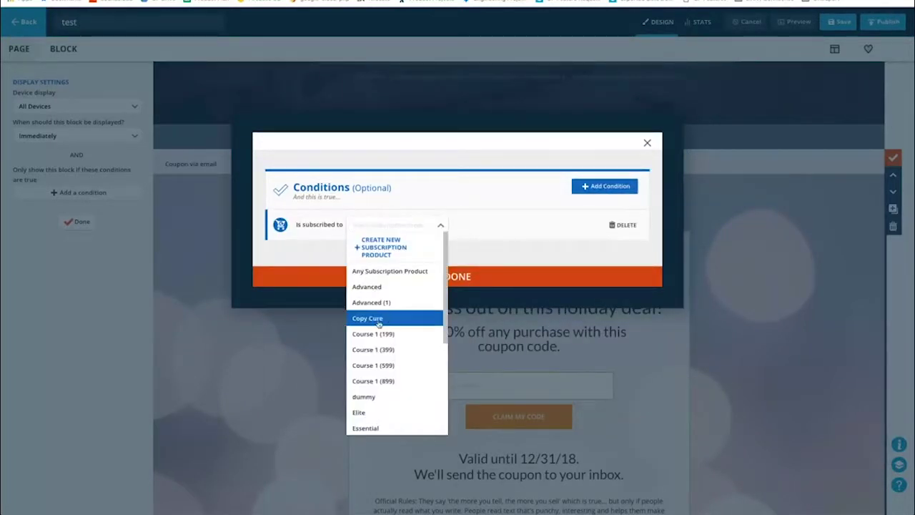
click(376, 318)
Step: Change the subscription condition's product to Any Subscription Product, then close the block settings and save the page
click(417, 226)
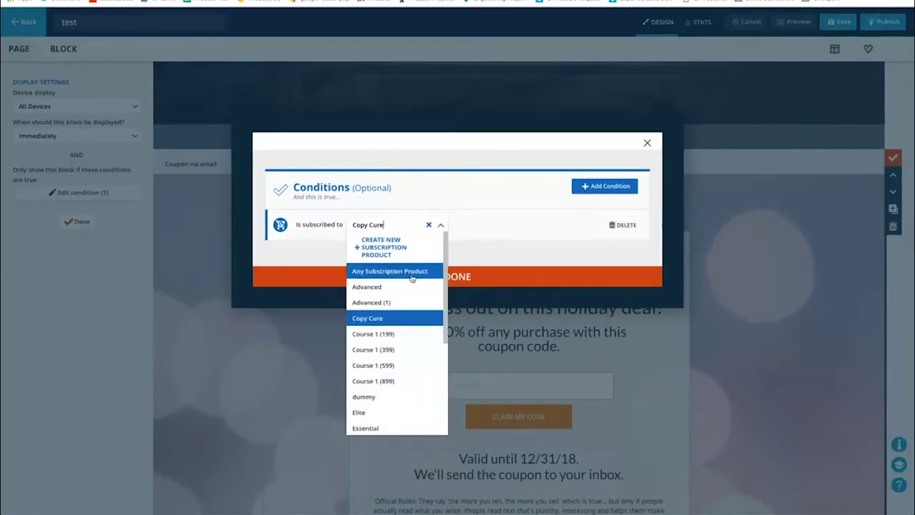
click(371, 276)
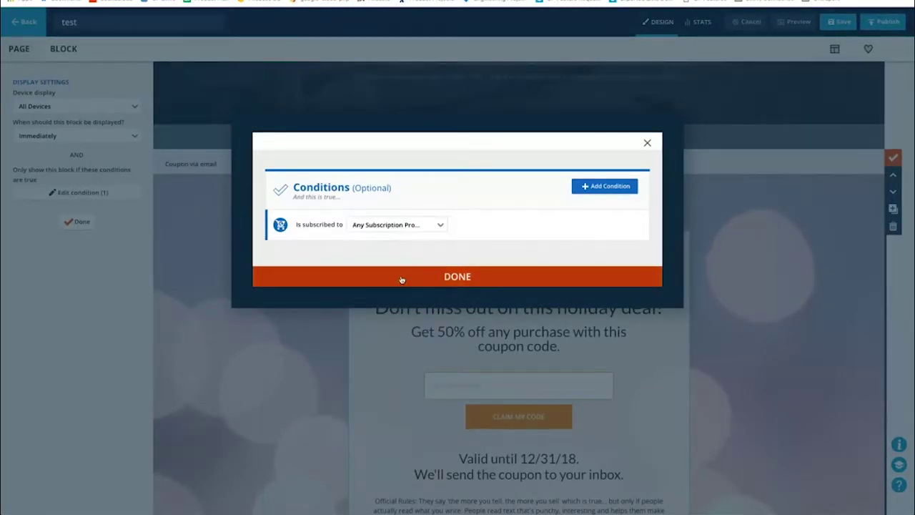
click(401, 279)
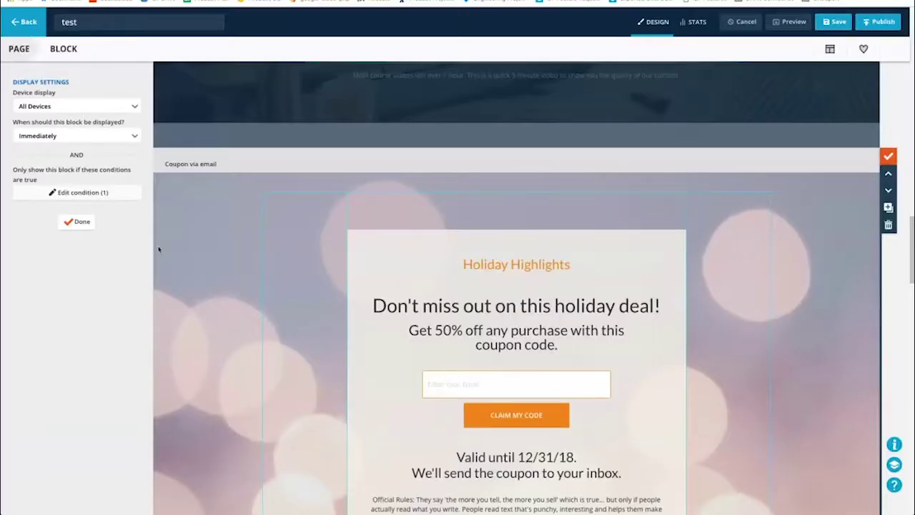
click(79, 222)
click(76, 230)
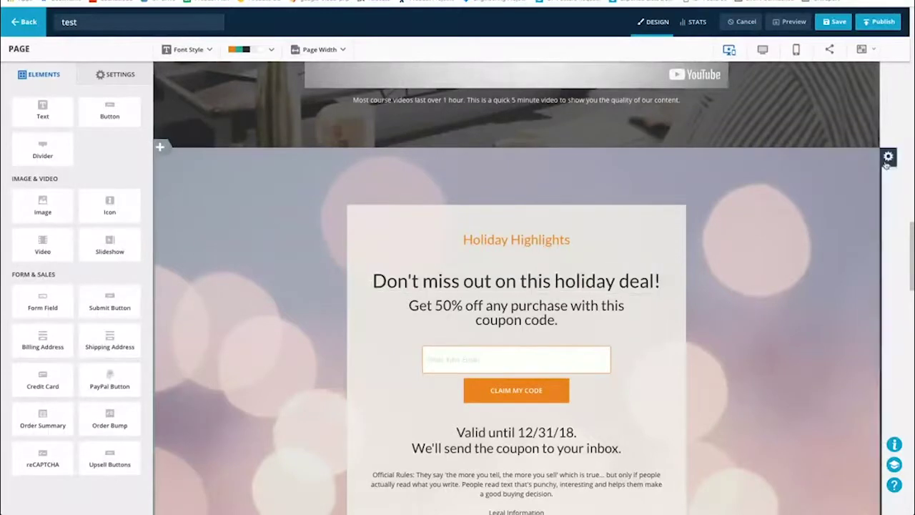
click(831, 29)
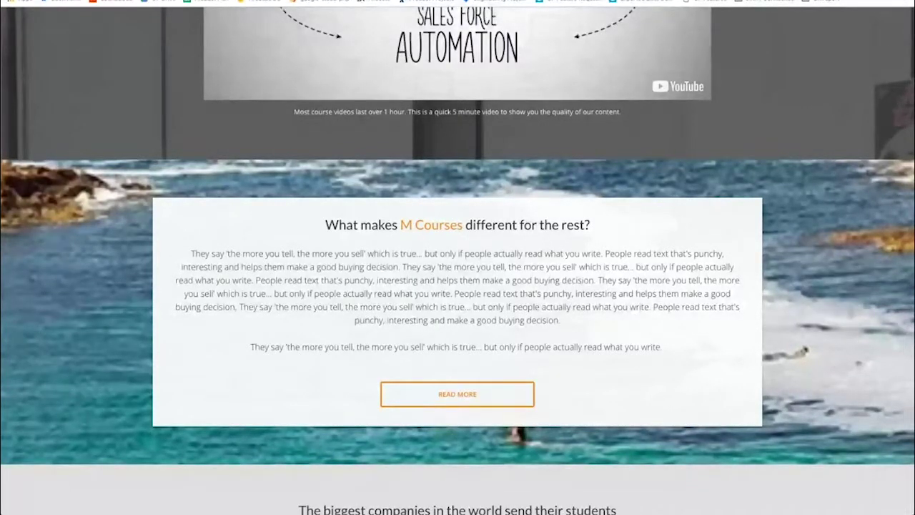
Step: Turn on Do Not Disturb for the computer's notifications and dismiss the notification list
scroll(832, 257, up, 2)
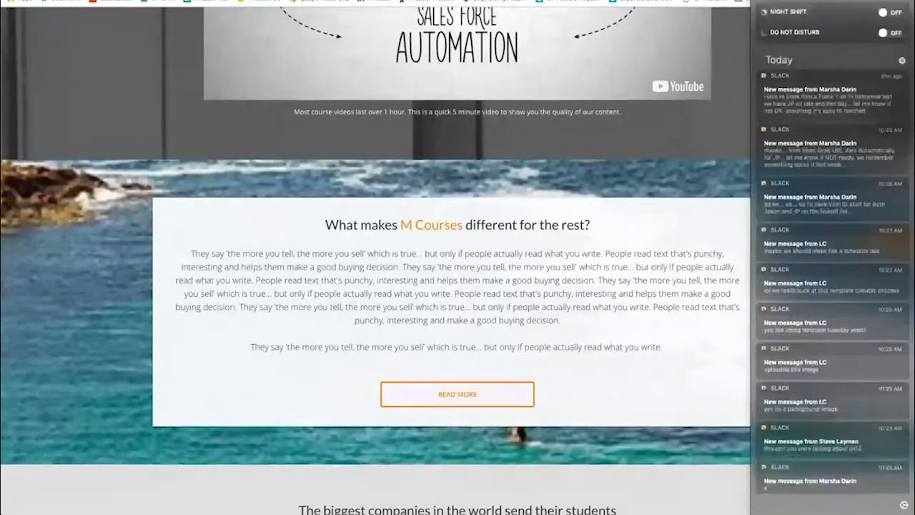
click(893, 15)
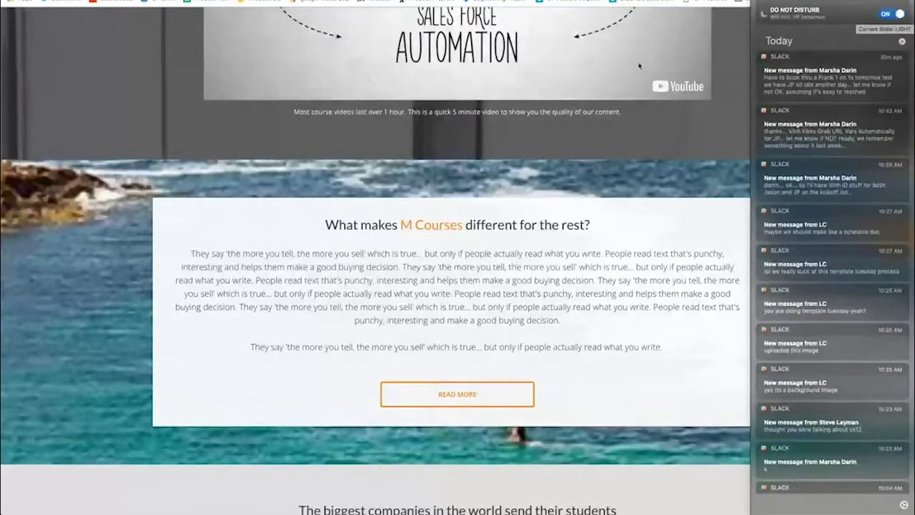
click(355, 90)
Step: Delete the Any Subscription Product condition from the coupon block's display settings
scroll(351, 57, up, 5)
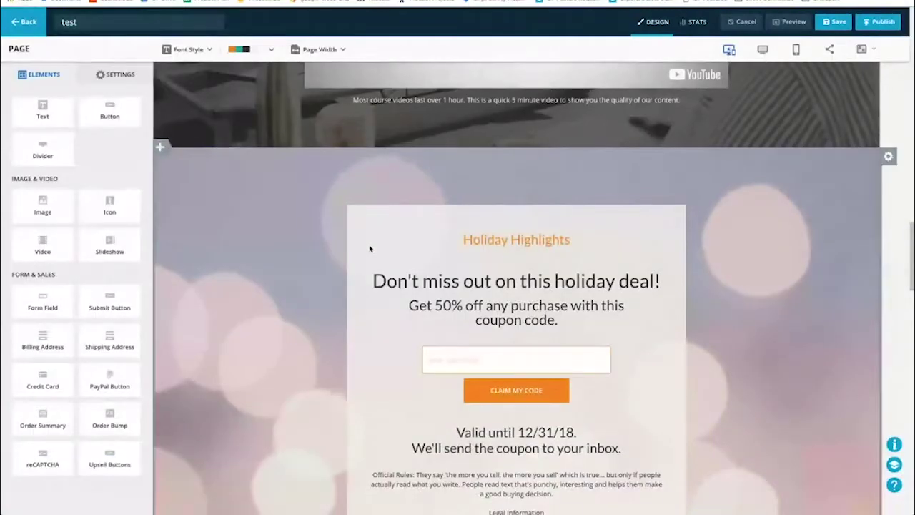
scroll(337, 290, down, 1)
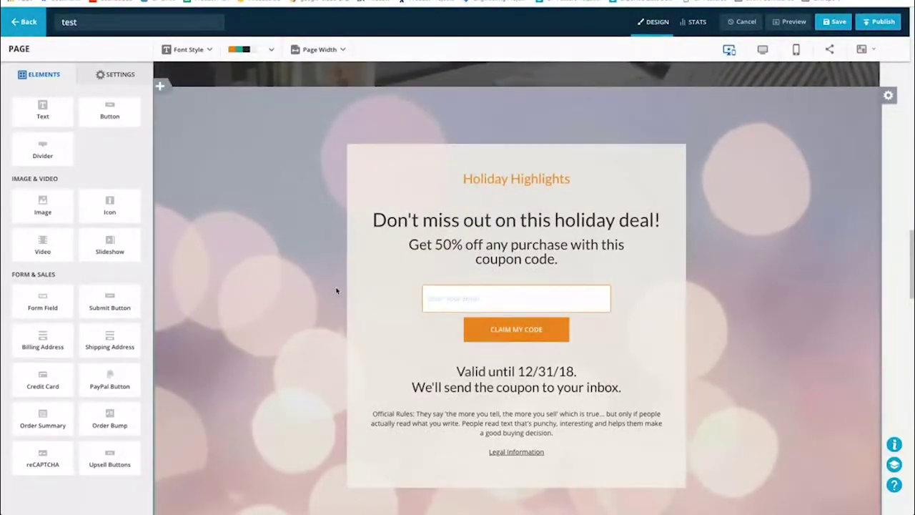
click(887, 96)
click(52, 179)
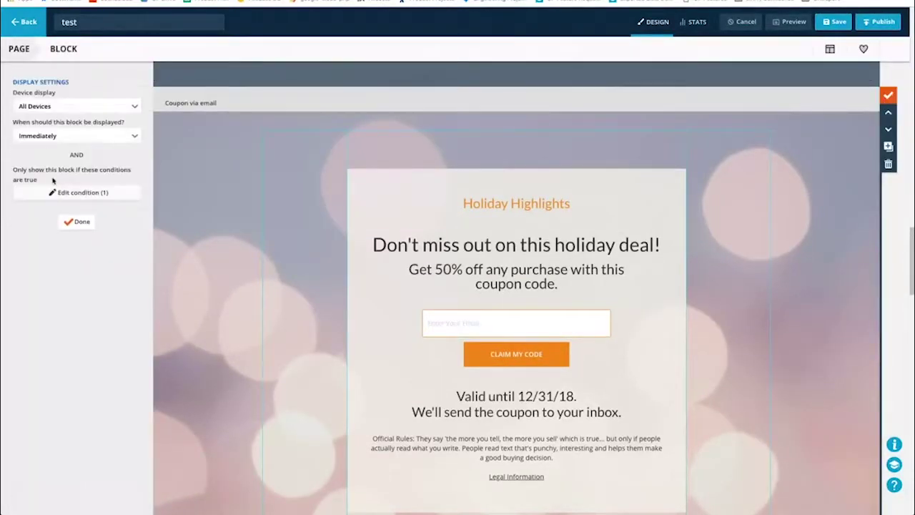
click(77, 193)
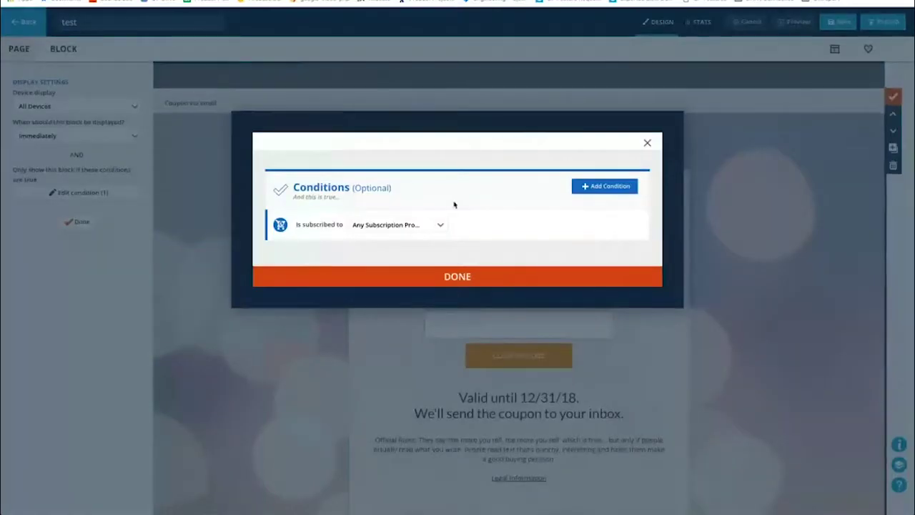
click(423, 226)
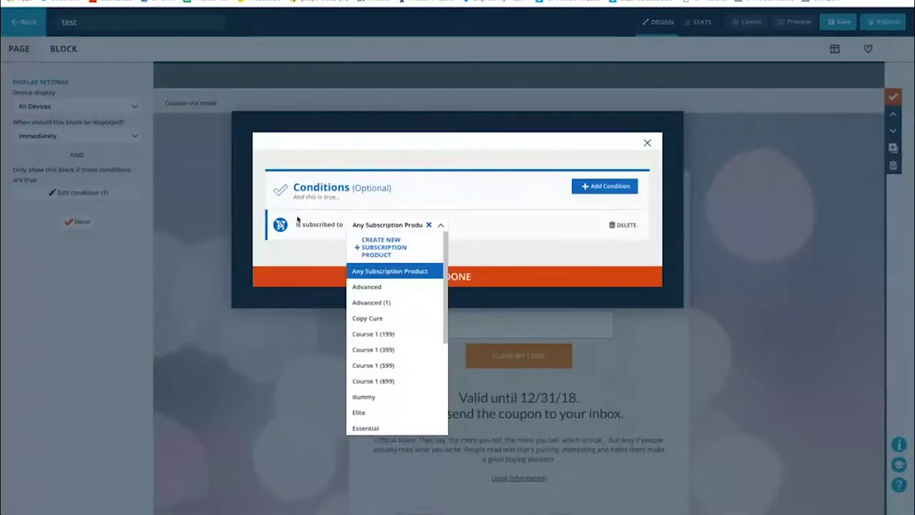
click(626, 225)
Step: Add a product order condition to the coupon block: has ordered Not Equal To 1 of Advanced
click(604, 198)
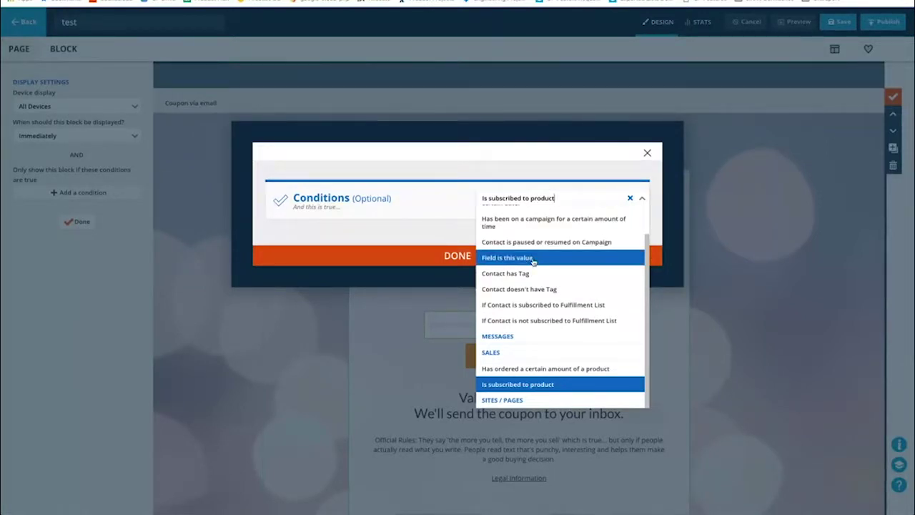
scroll(533, 264, up, 1)
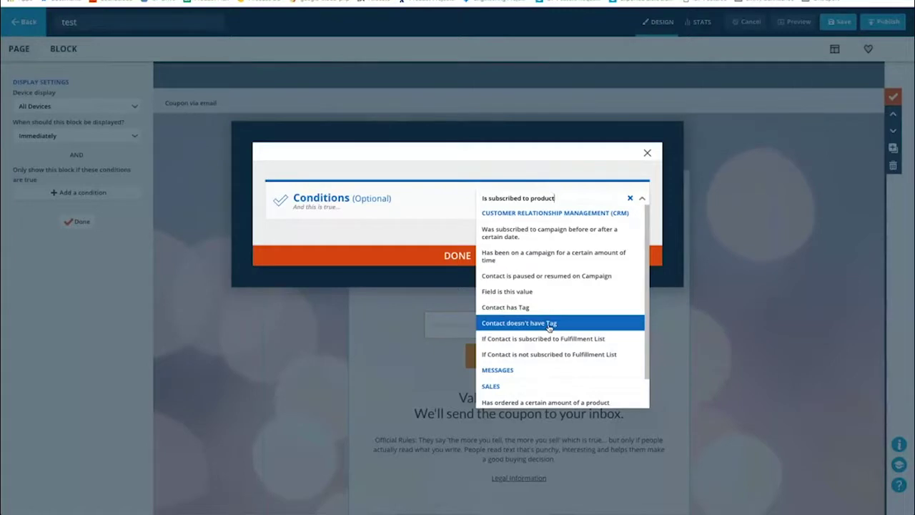
click(515, 402)
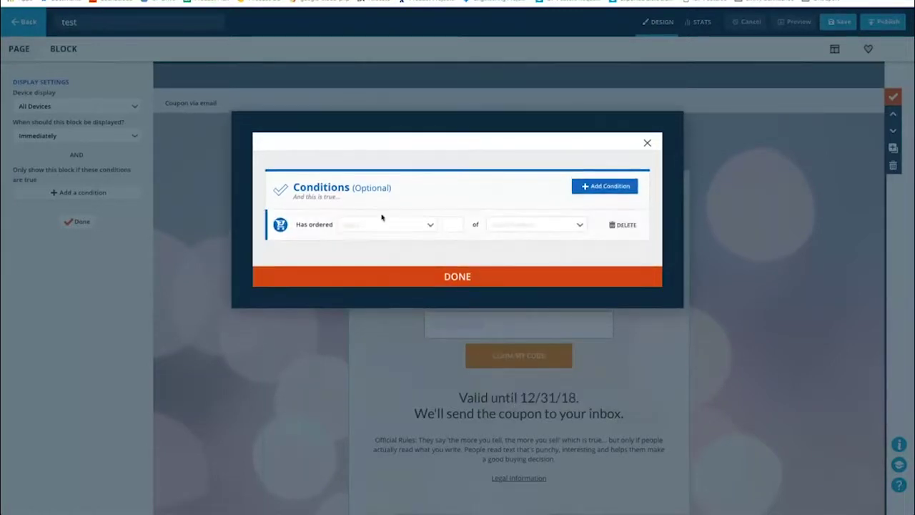
click(375, 223)
click(364, 255)
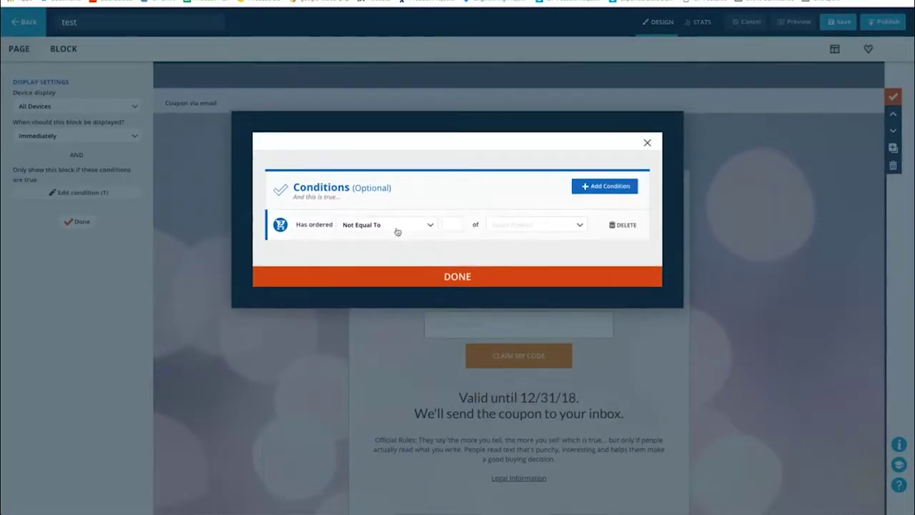
click(451, 225)
text(1)
click(520, 220)
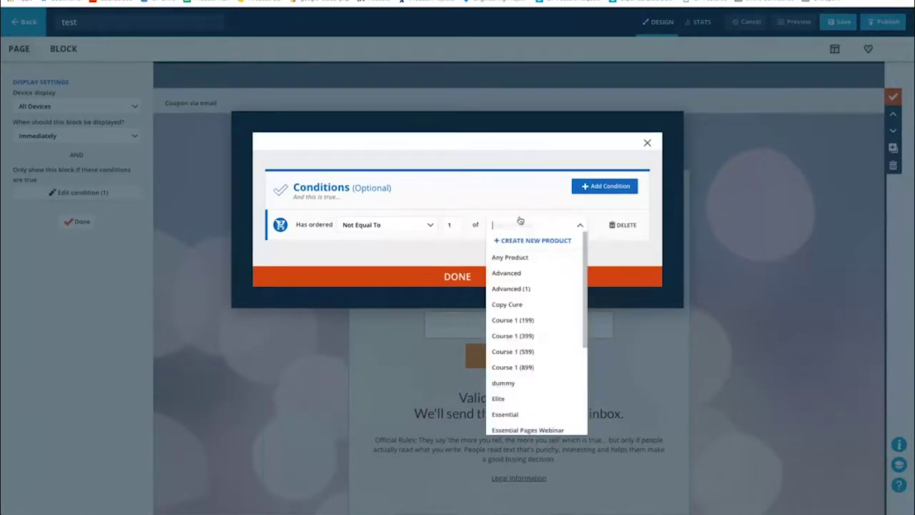
click(530, 275)
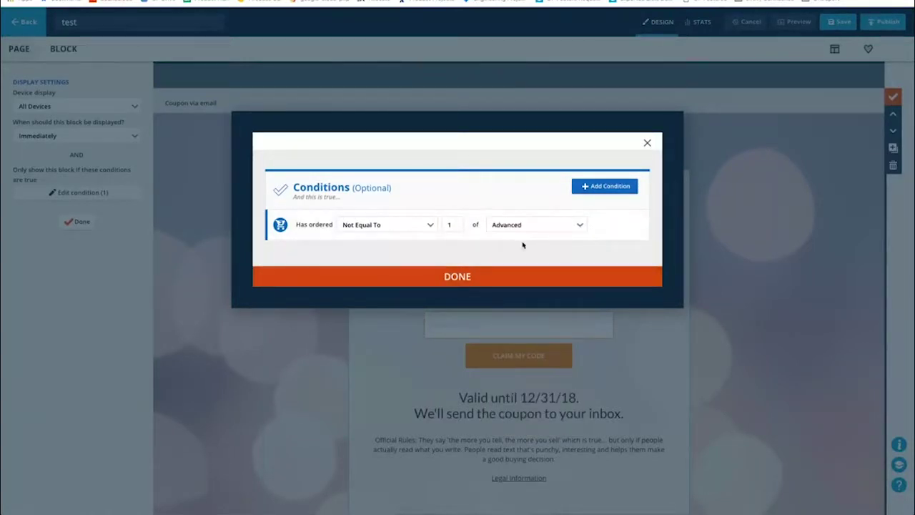
click(414, 280)
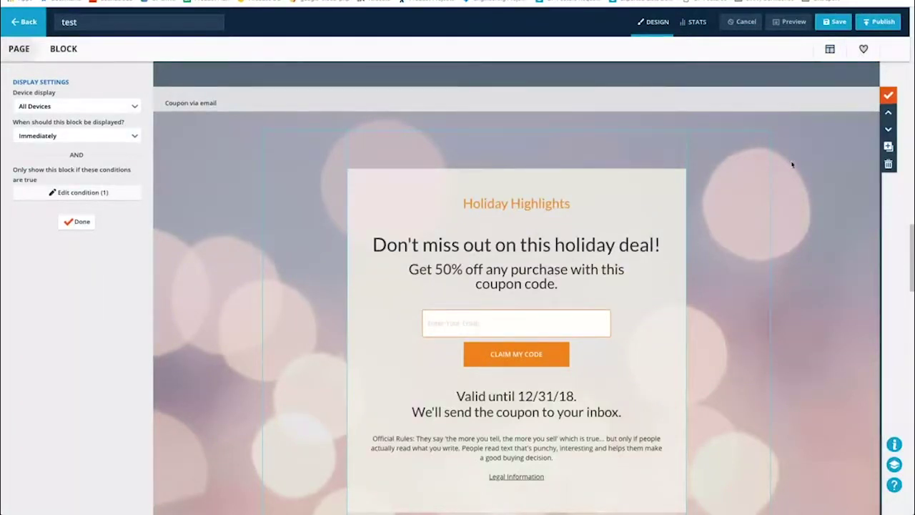
Step: Change the order condition's comparison to Greater Than and close the coupon block's settings
click(78, 193)
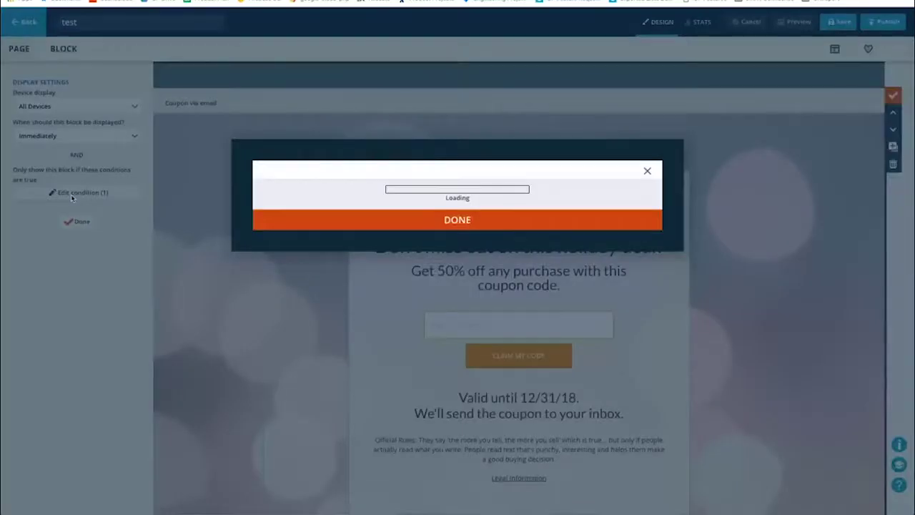
click(393, 224)
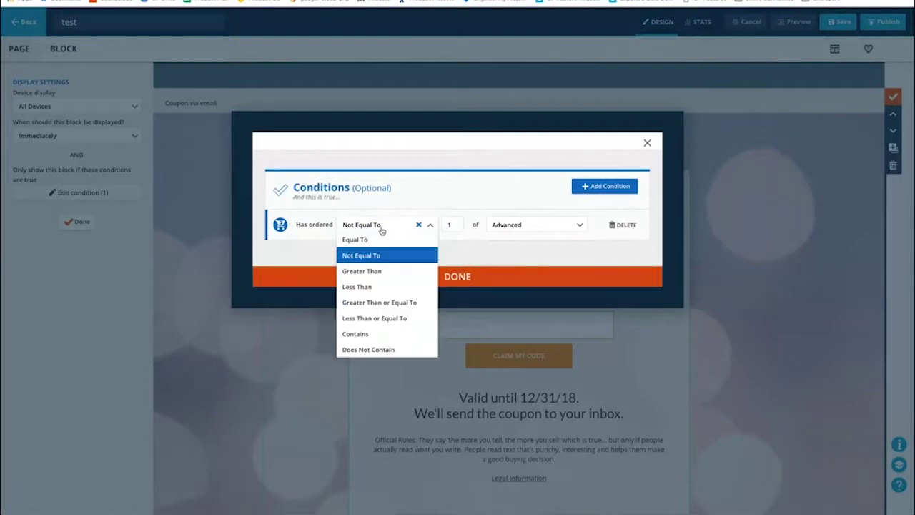
click(386, 271)
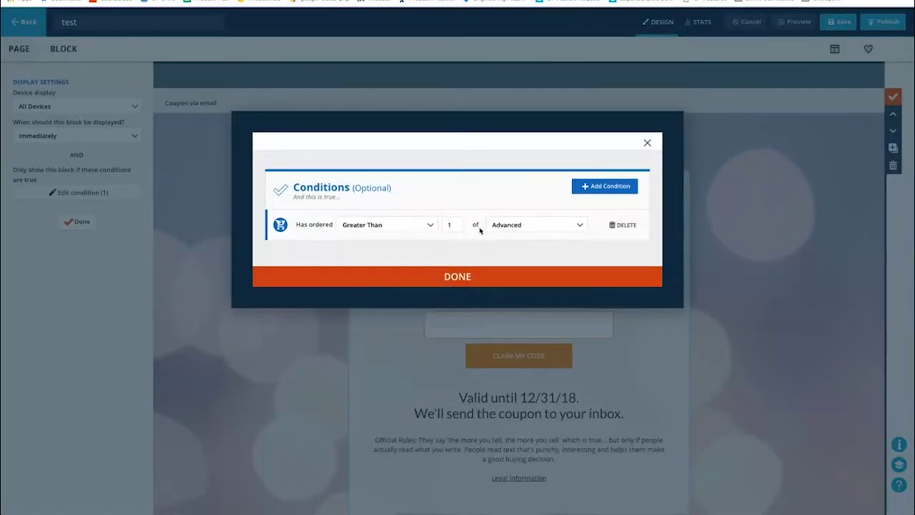
click(431, 280)
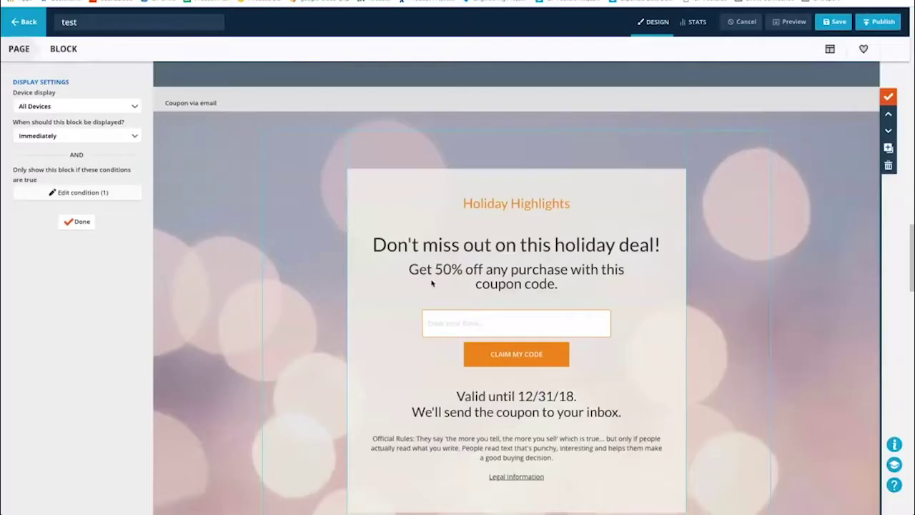
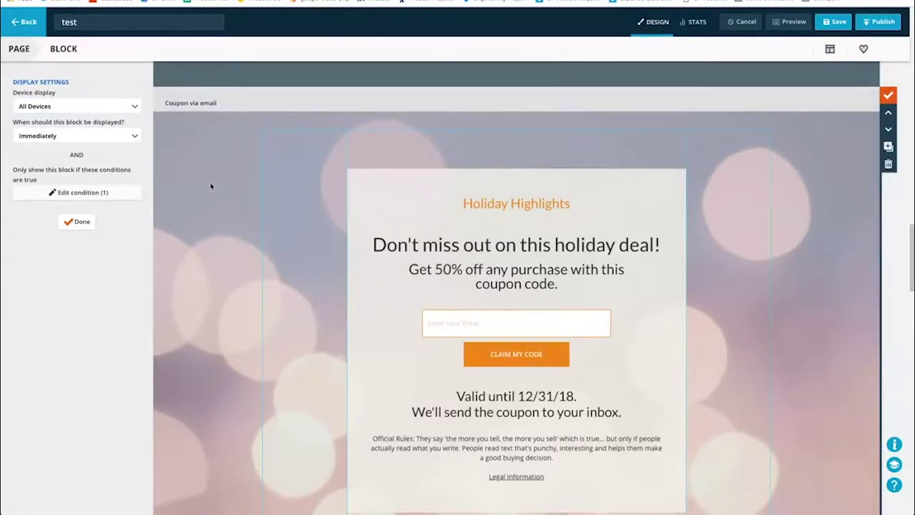
click(81, 222)
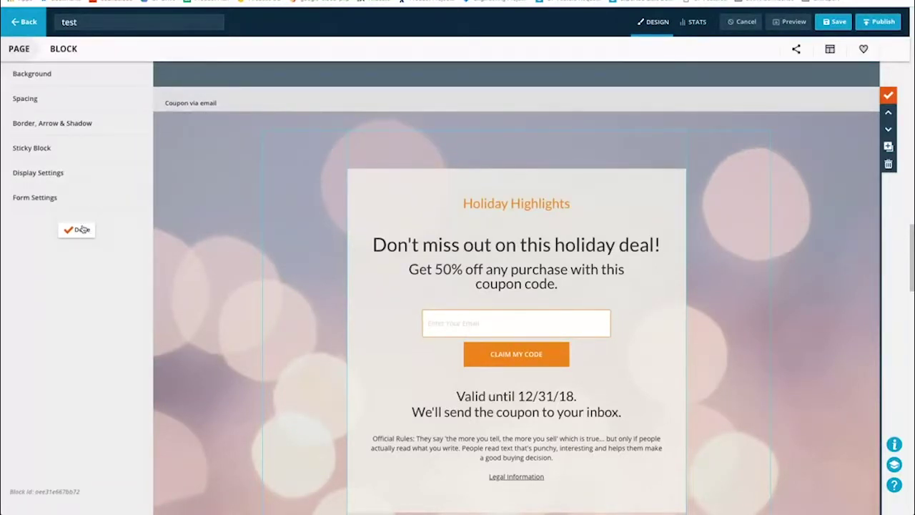
click(81, 229)
scroll(445, 300, up, 10)
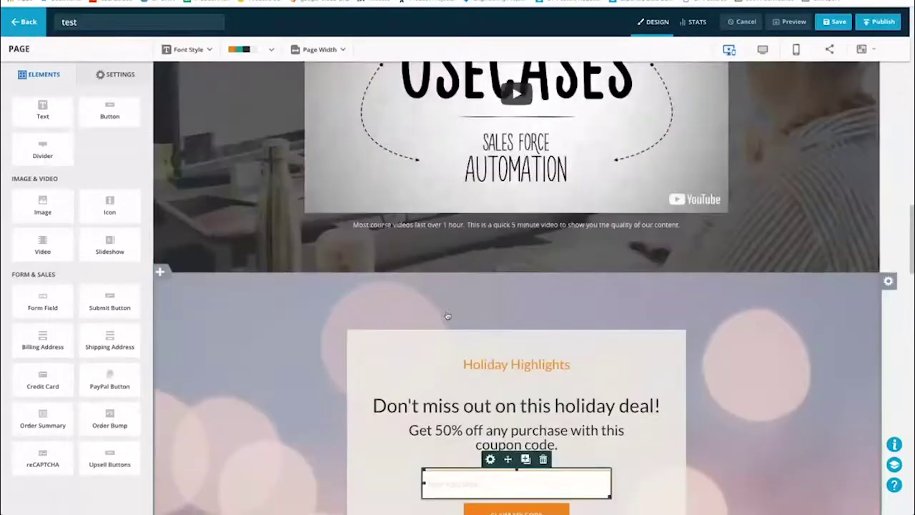
Step: Insert the pre-designed Full width header block above the M Courses banner at the start of the page
scroll(447, 315, up, 1)
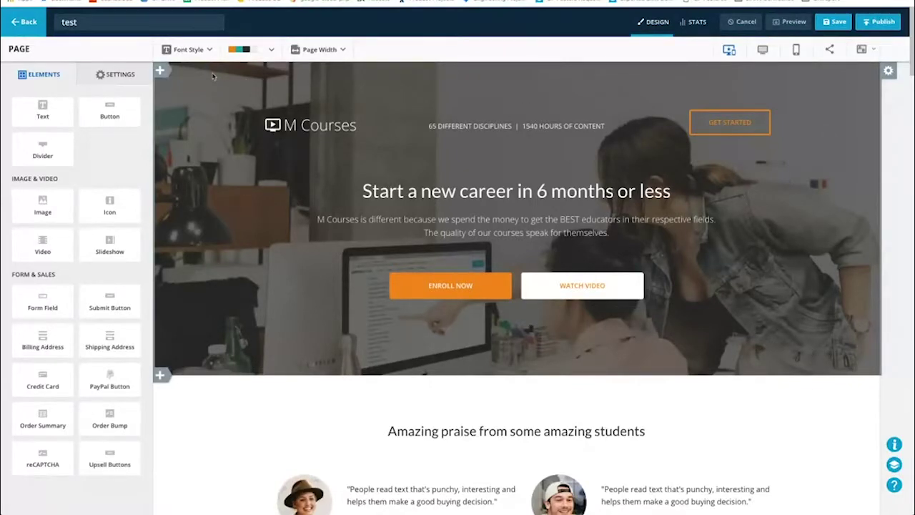
click(169, 72)
click(70, 166)
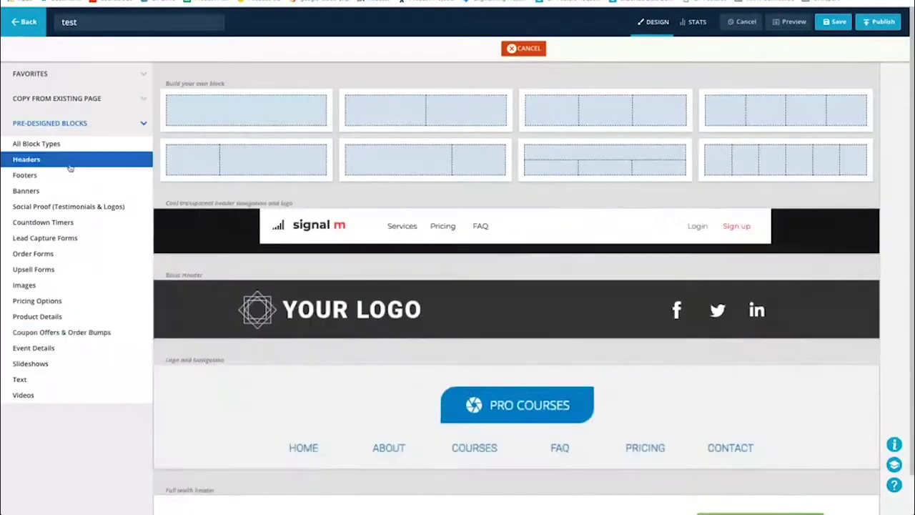
scroll(343, 237, down, 2)
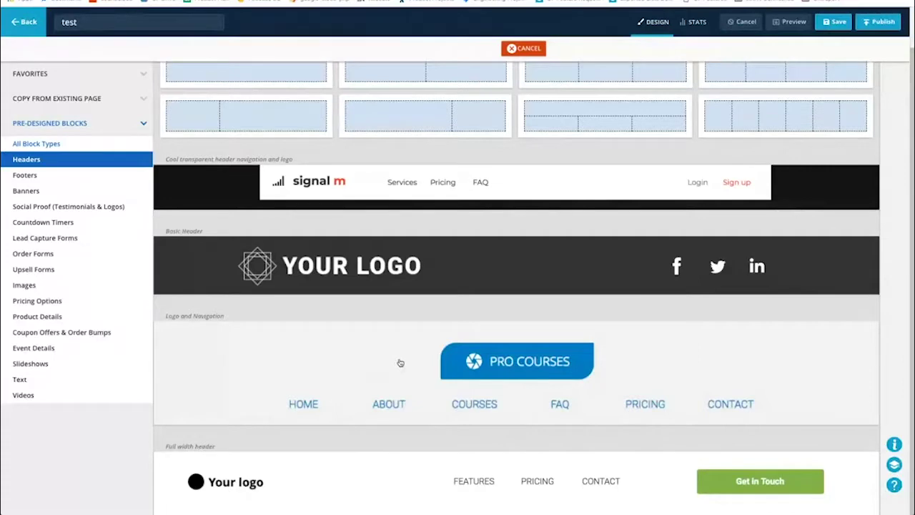
click(462, 485)
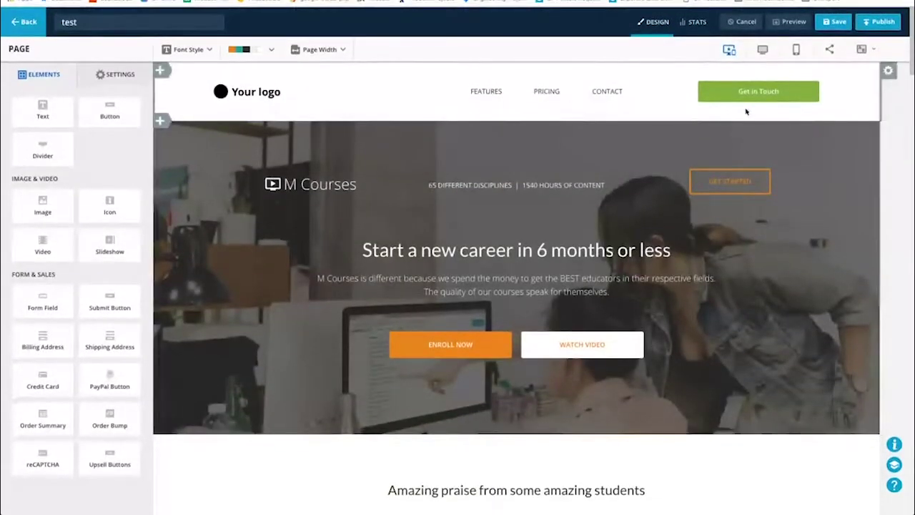
Step: Check the header in the mobile view, return to the all-devices view, and duplicate the full width header block
click(786, 57)
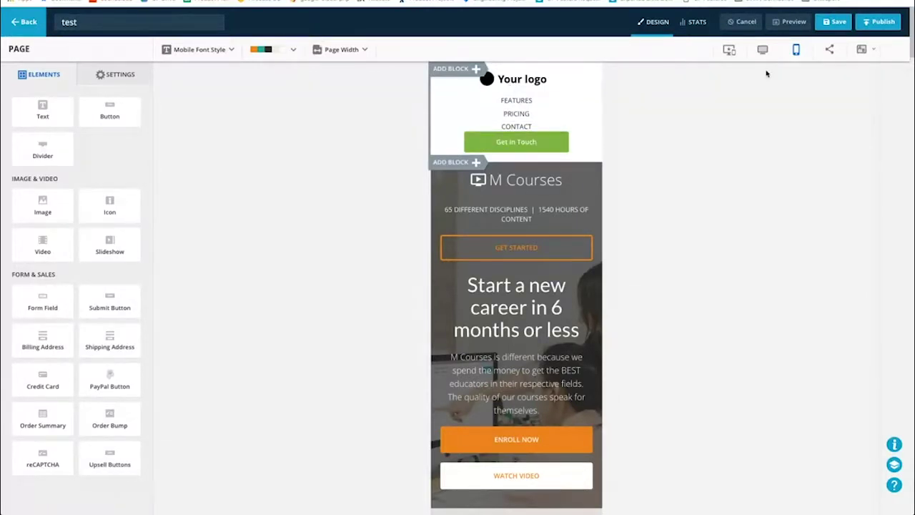
click(727, 56)
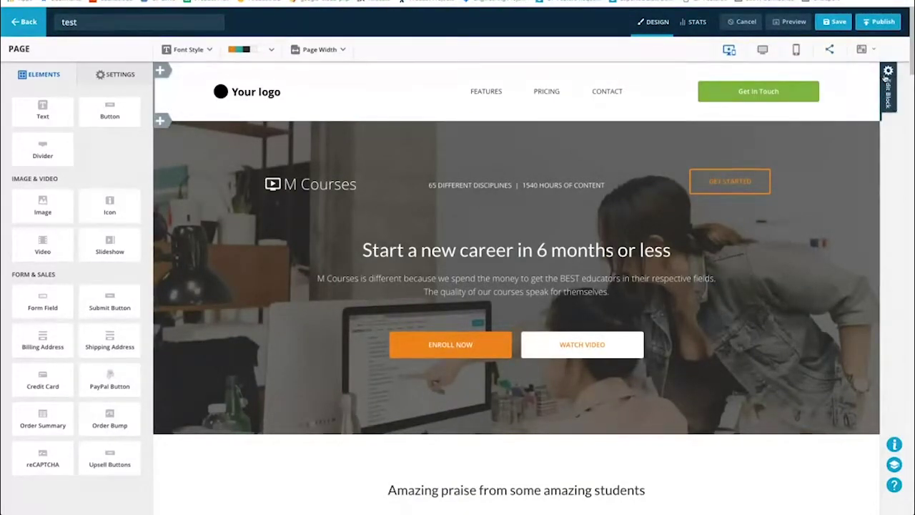
click(886, 72)
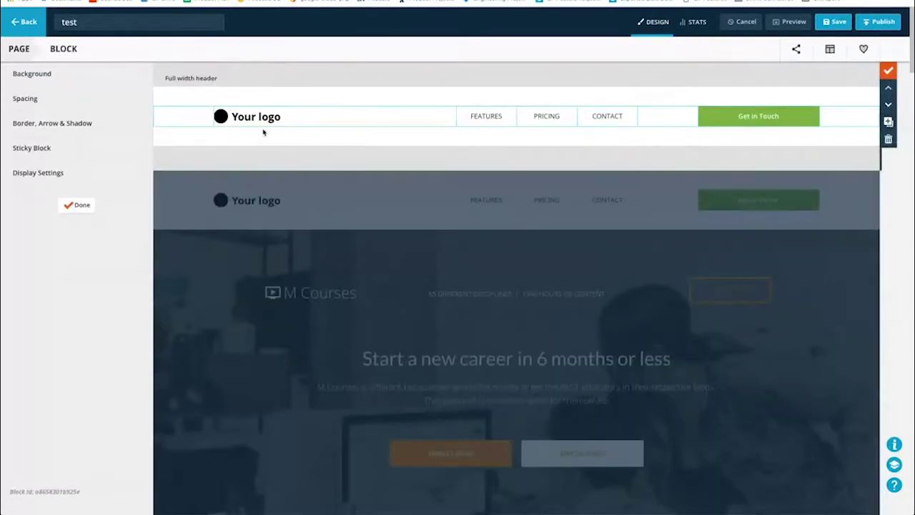
click(76, 205)
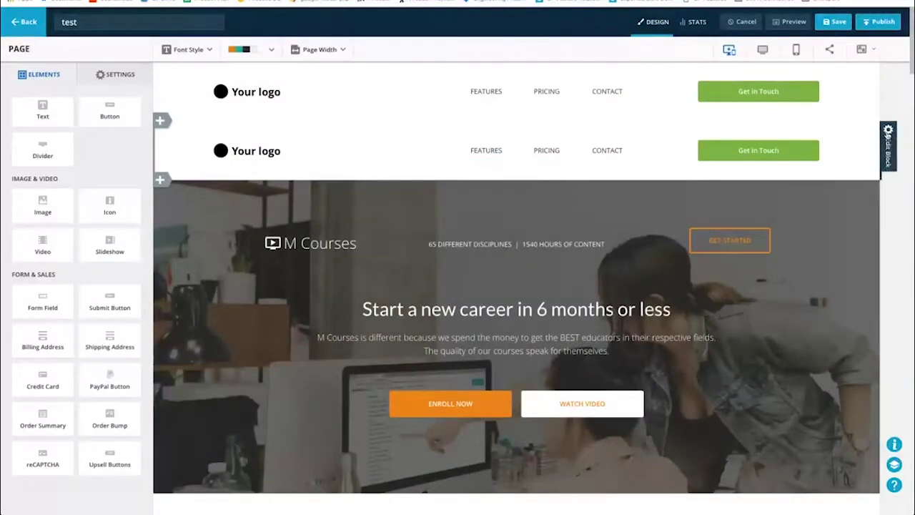
Step: Set the second full width header block to display on Mobile Only
click(888, 134)
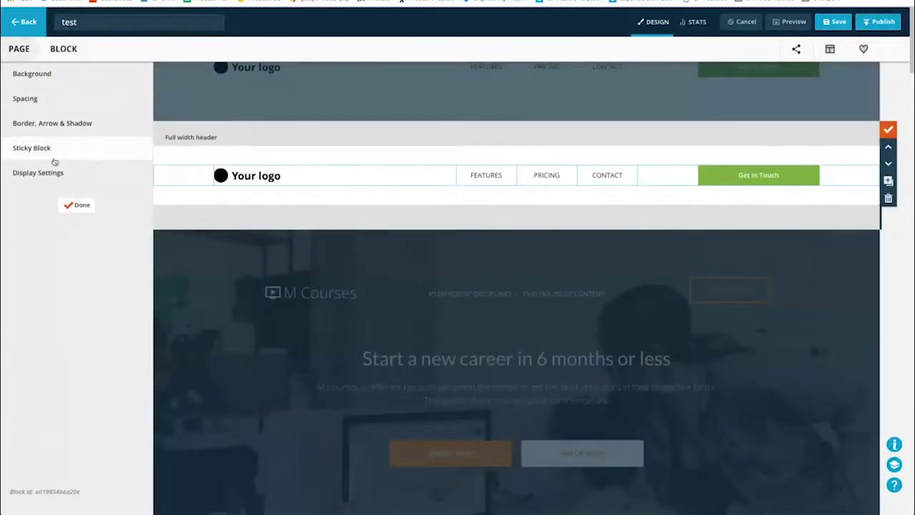
click(30, 174)
click(76, 109)
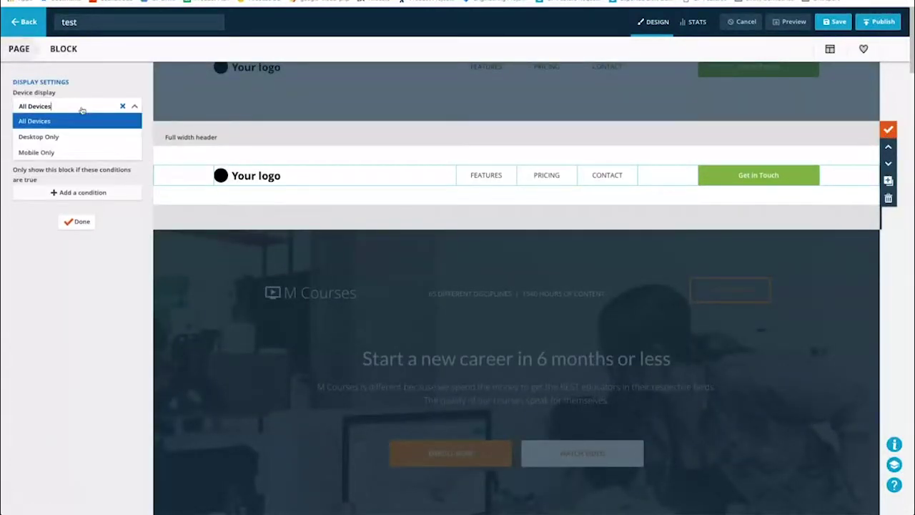
click(43, 152)
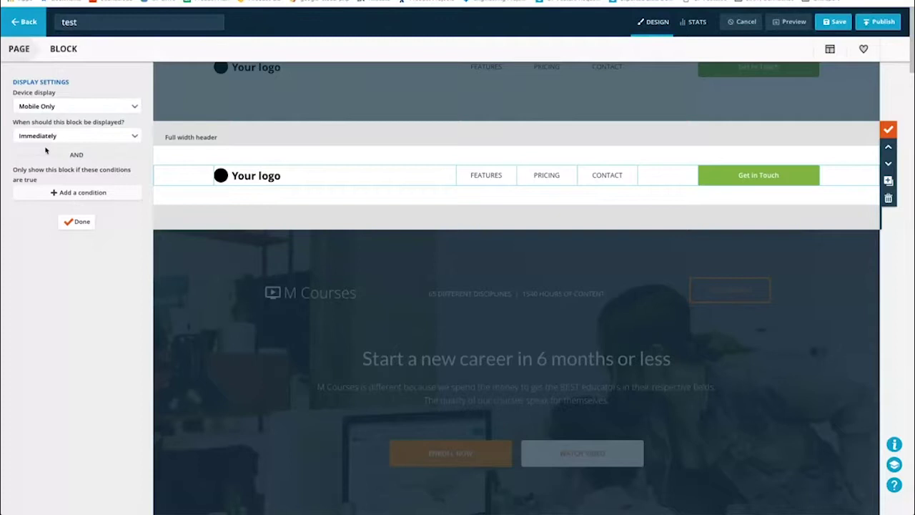
click(82, 221)
click(75, 205)
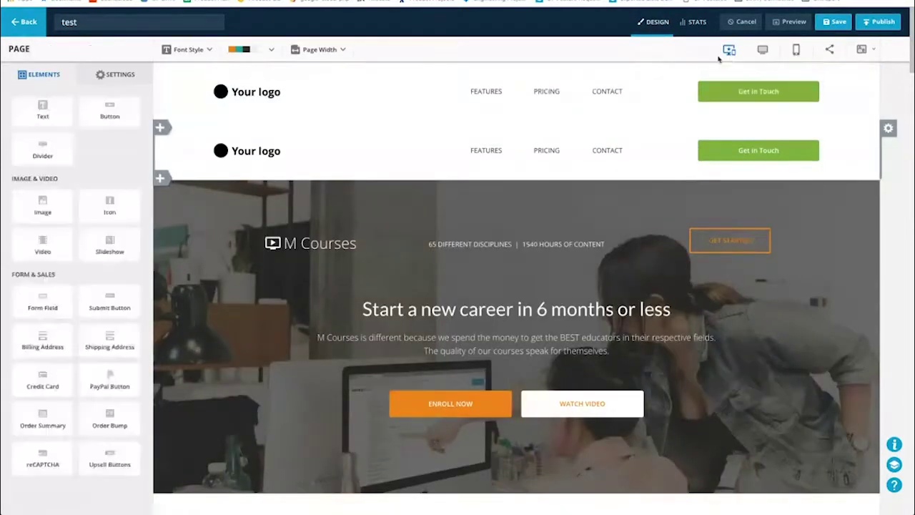
Step: Set the first full width header block to display on Desktop Only
click(888, 128)
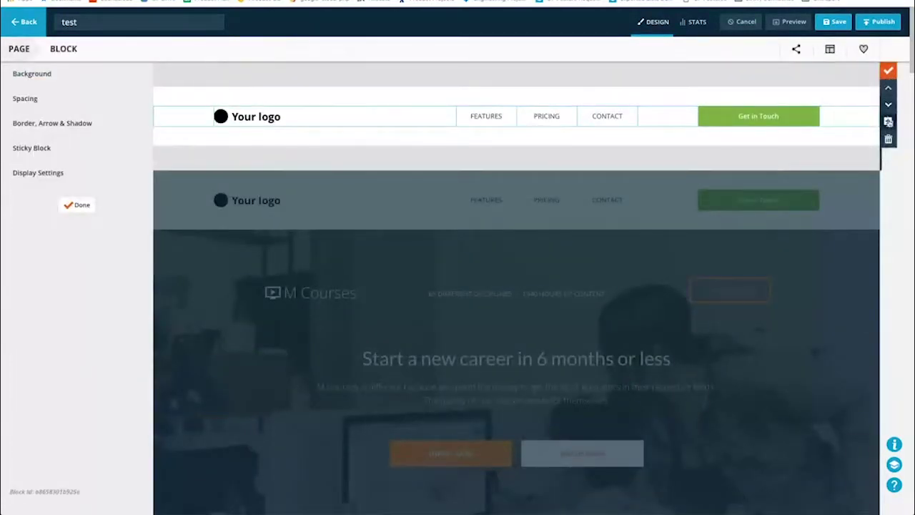
click(71, 173)
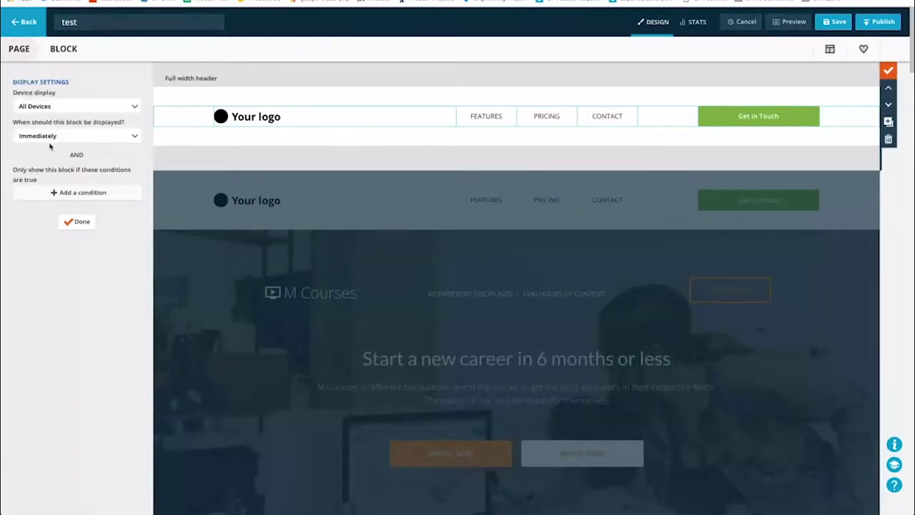
click(75, 106)
click(42, 137)
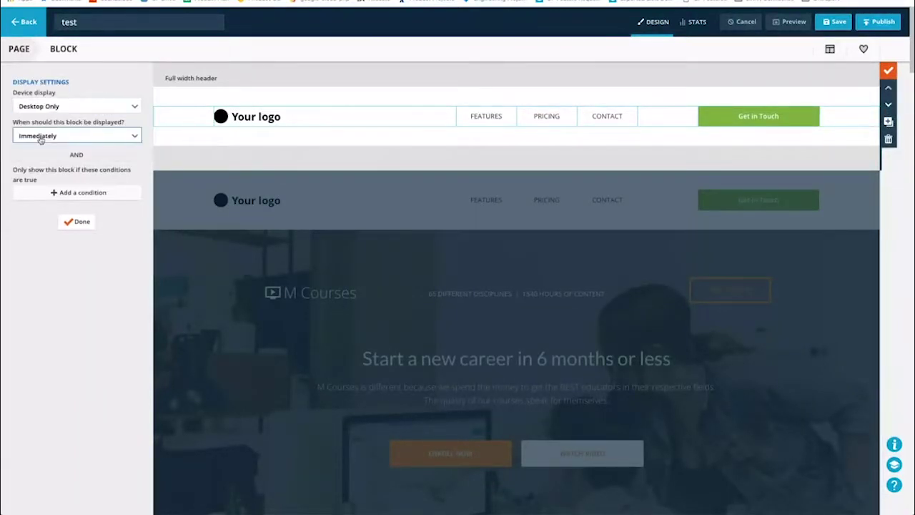
click(80, 222)
click(79, 205)
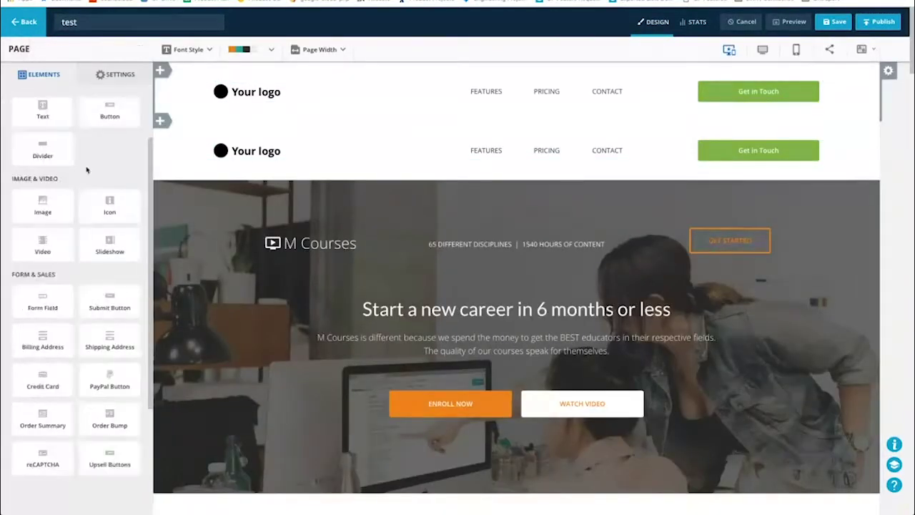
Step: Delete the PRICING, FEATURES and CONTACT links from the second, mobile-only header
mouse_move(546, 152)
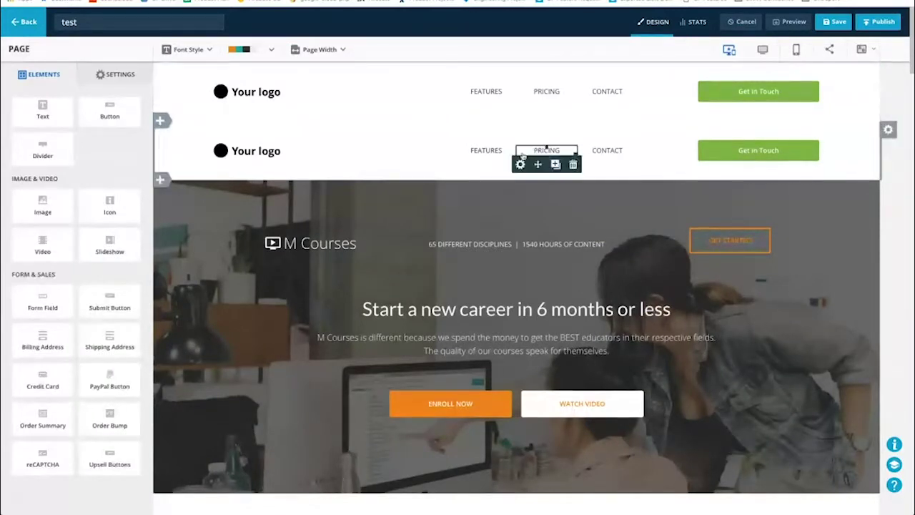
click(573, 165)
mouse_move(489, 151)
click(513, 164)
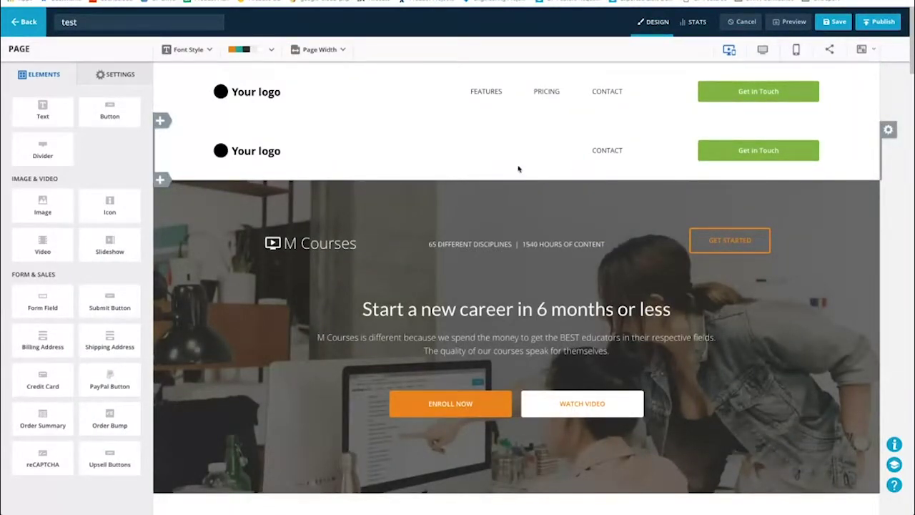
mouse_move(607, 149)
click(632, 164)
Step: Compare the desktop and mobile views, and increase the spacing above the mobile header's Get in Touch button
click(765, 50)
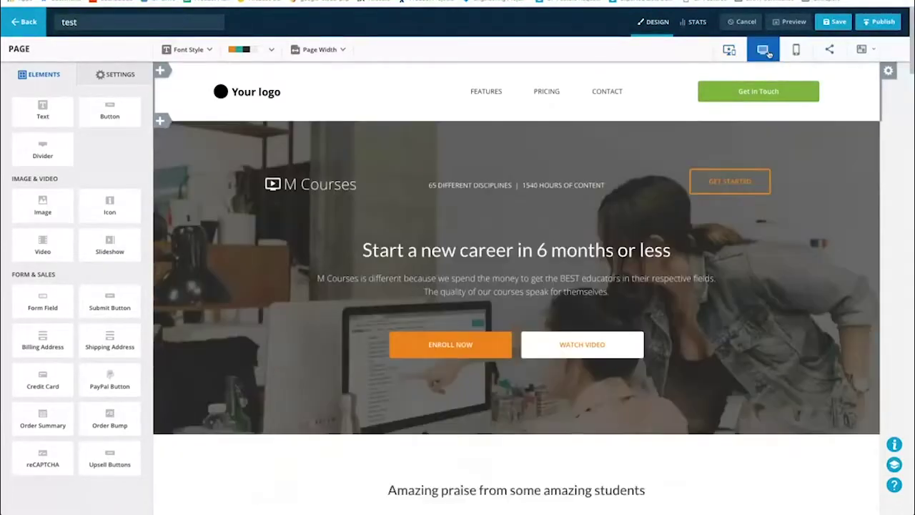
click(800, 51)
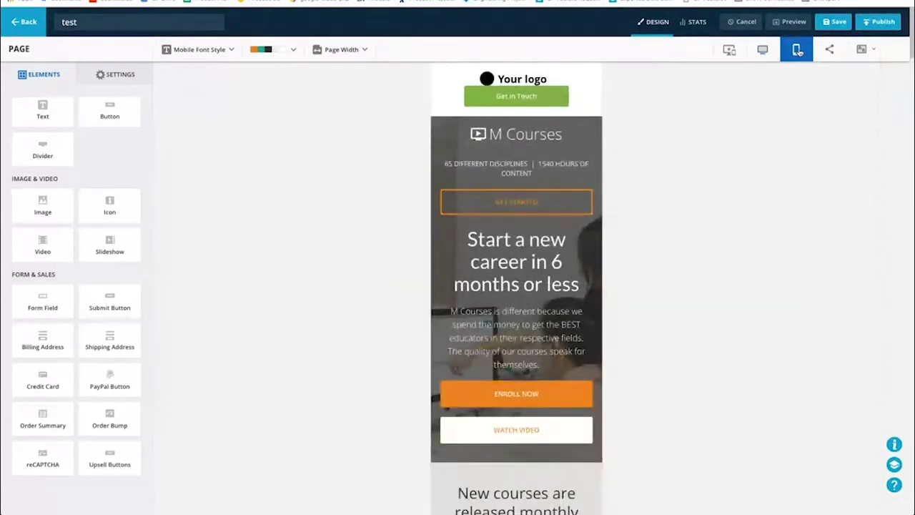
drag(515, 87, 516, 91)
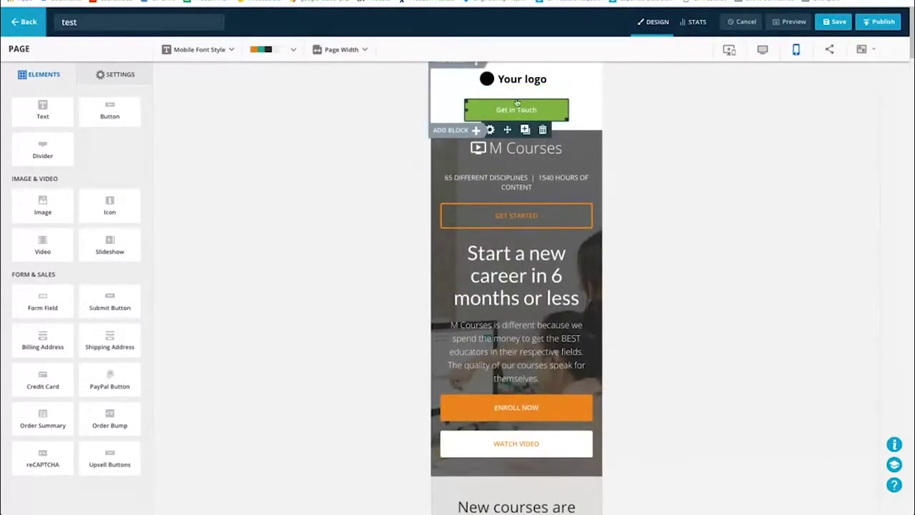
Step: Compare the two headers by switching between the desktop, mobile and all-devices views
click(764, 50)
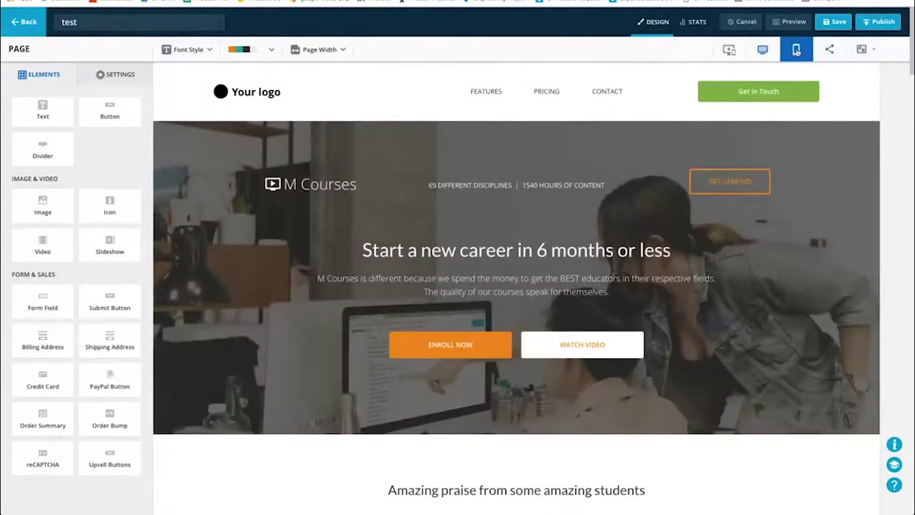
click(796, 50)
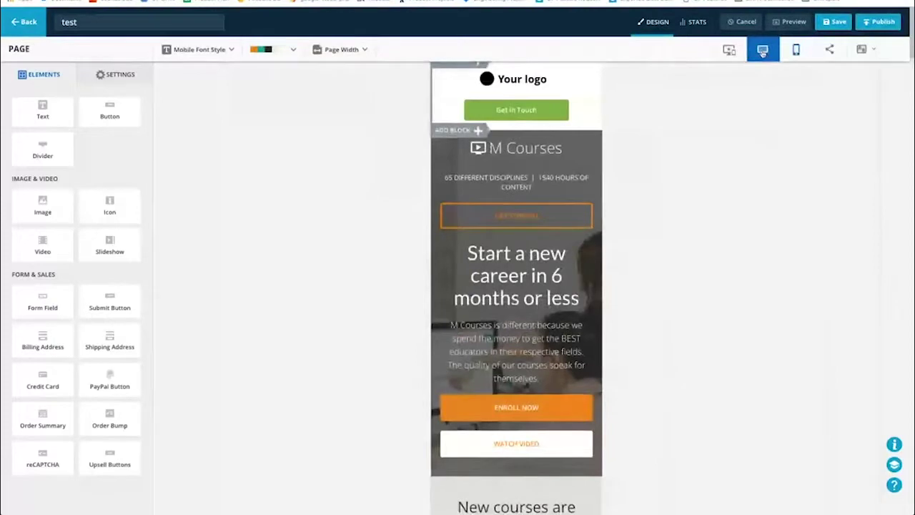
click(763, 50)
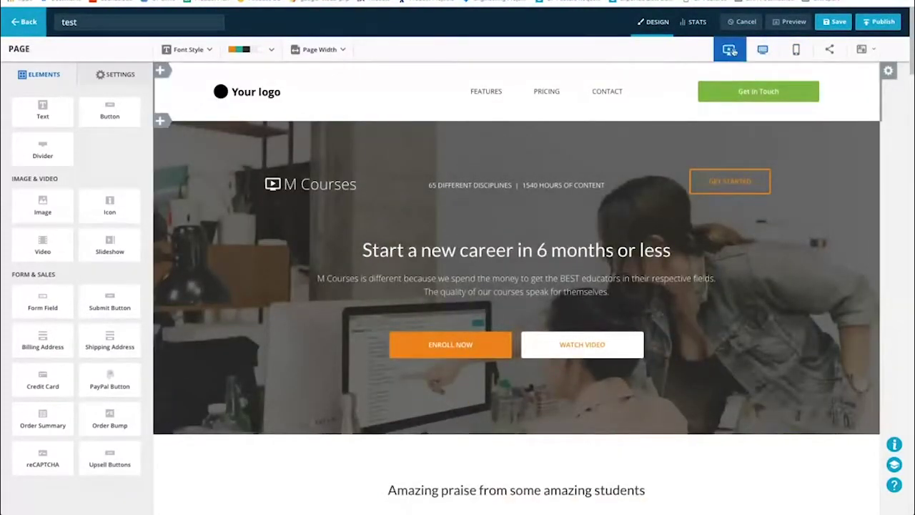
click(729, 50)
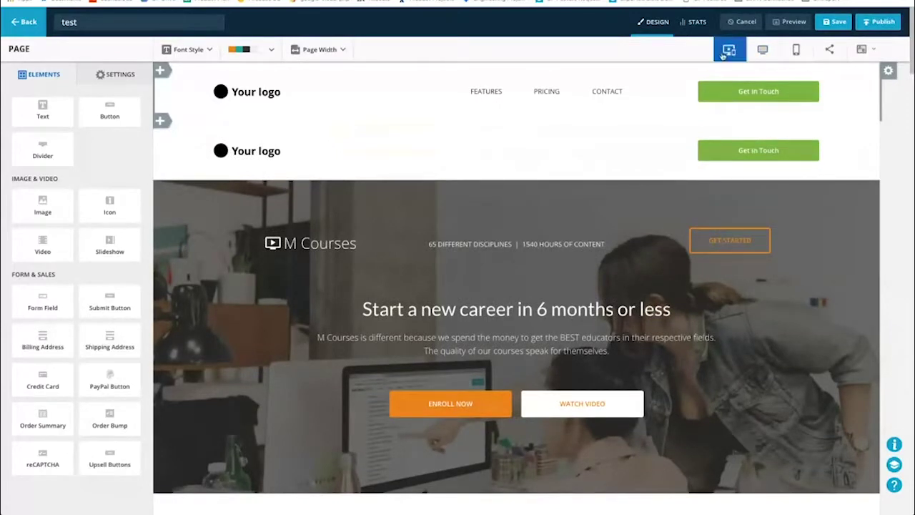
click(762, 49)
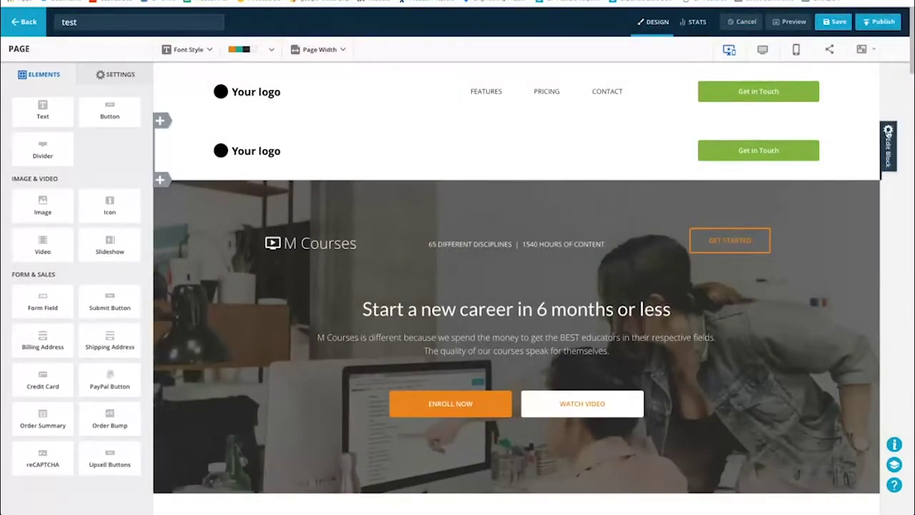
Step: Make the mobile-only header block stick to the top of the page when it reaches the top
click(887, 136)
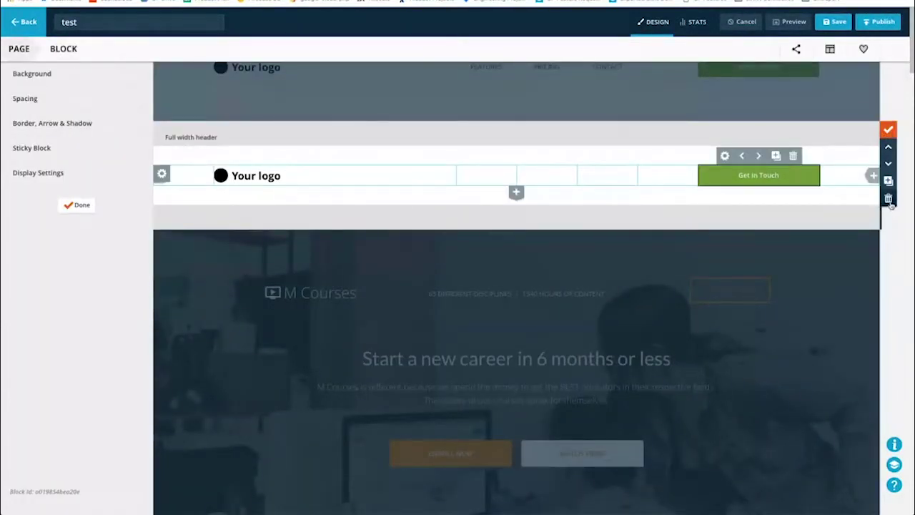
click(854, 178)
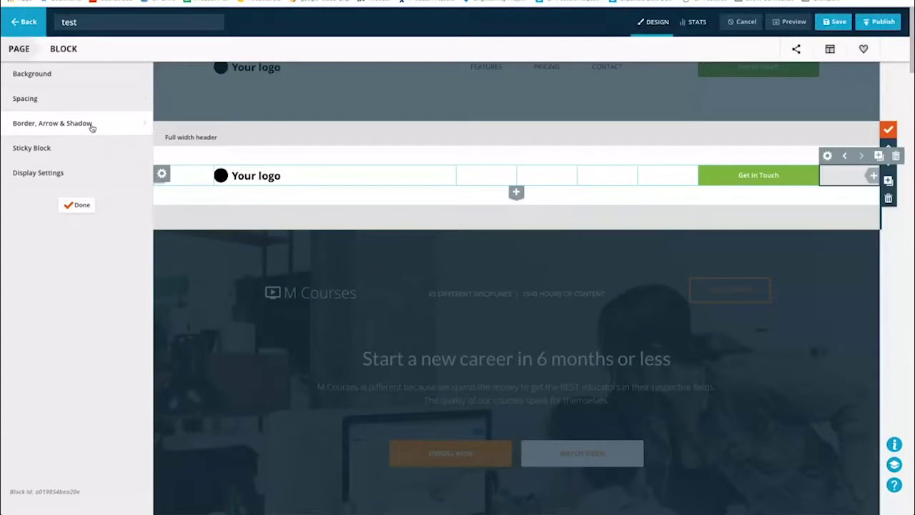
click(100, 155)
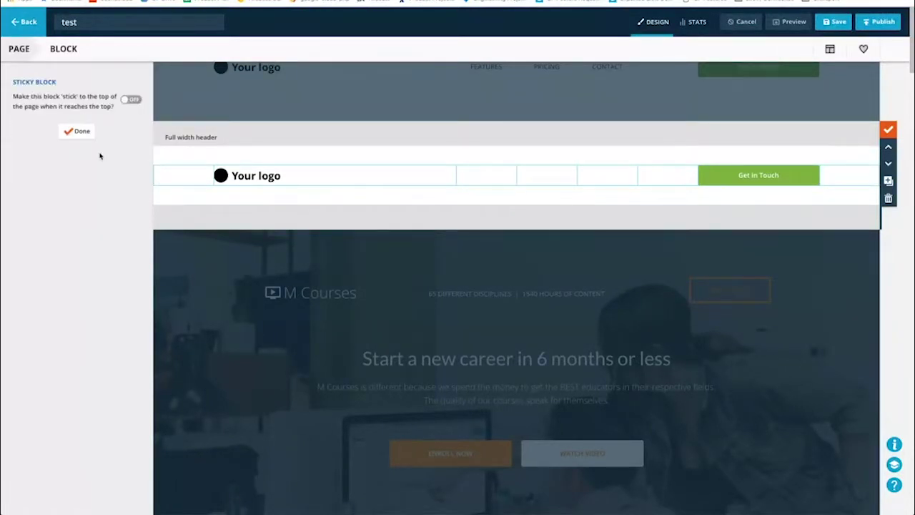
click(131, 99)
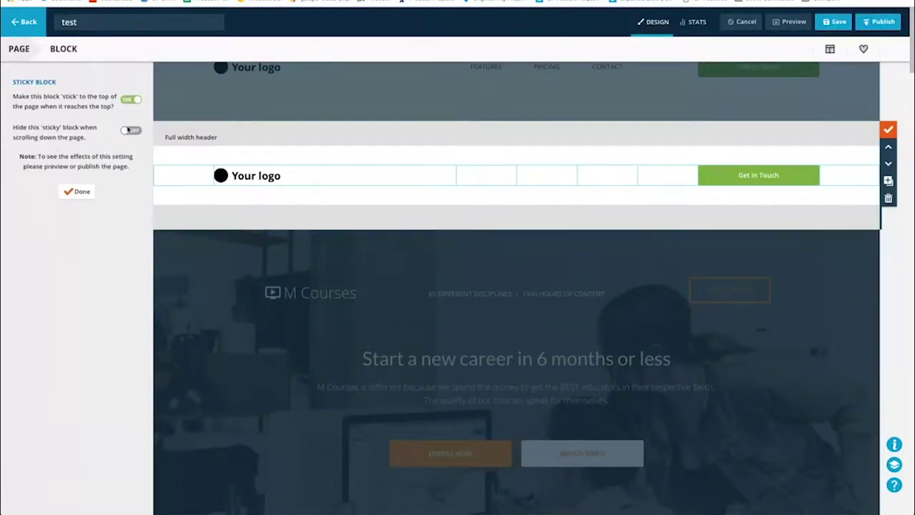
click(130, 131)
click(130, 132)
click(77, 191)
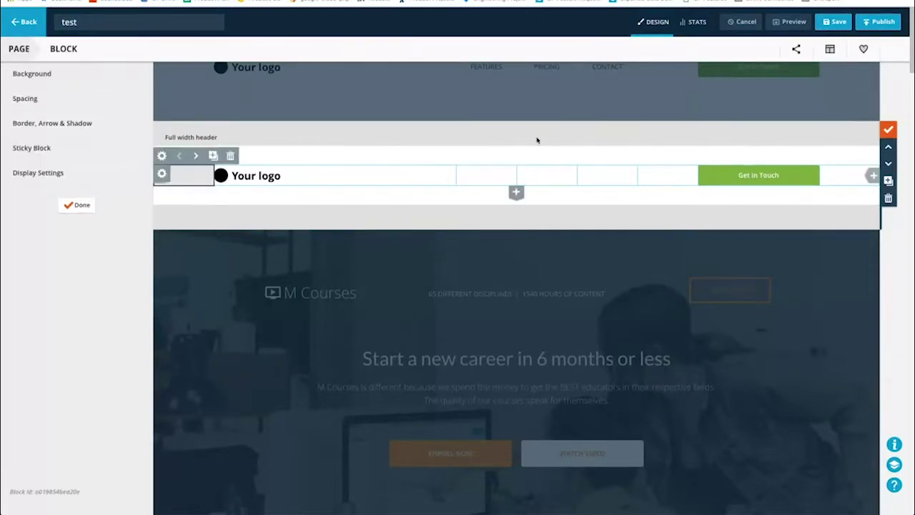
click(78, 206)
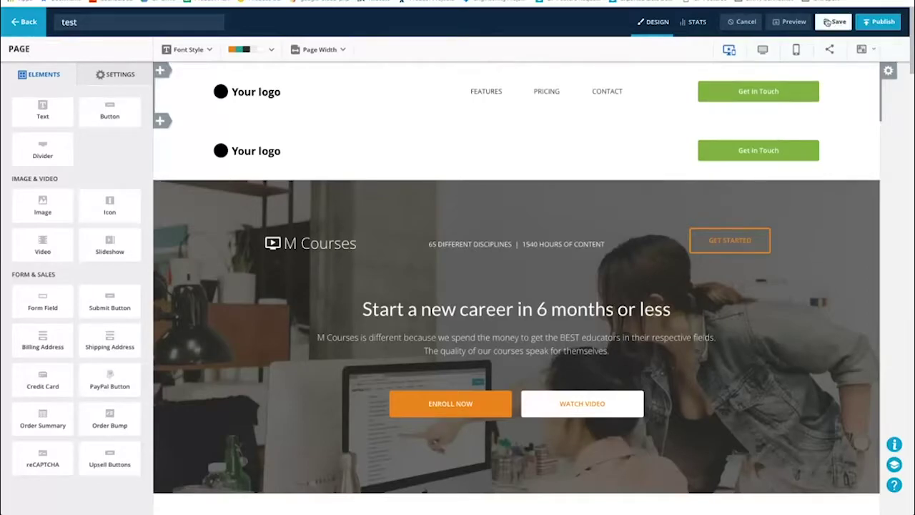
Step: Save the page, examine the header's scrolling behaviour in the preview, and close the preview
click(830, 22)
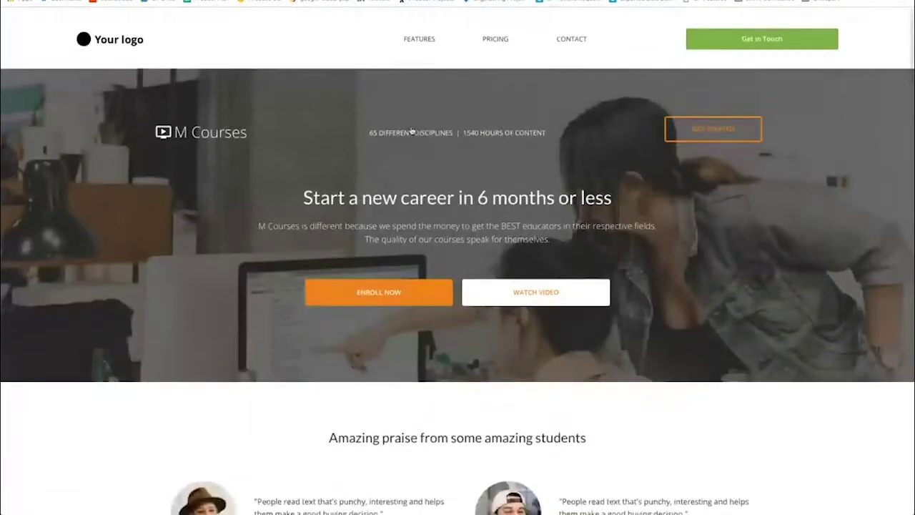
scroll(411, 130, down, 10)
scroll(411, 131, up, 6)
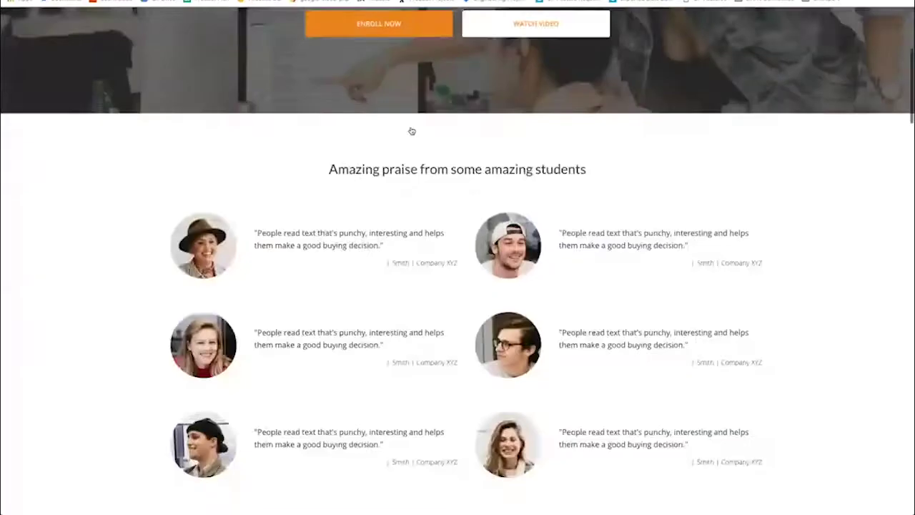
scroll(412, 130, up, 6)
key(ctrl+w)
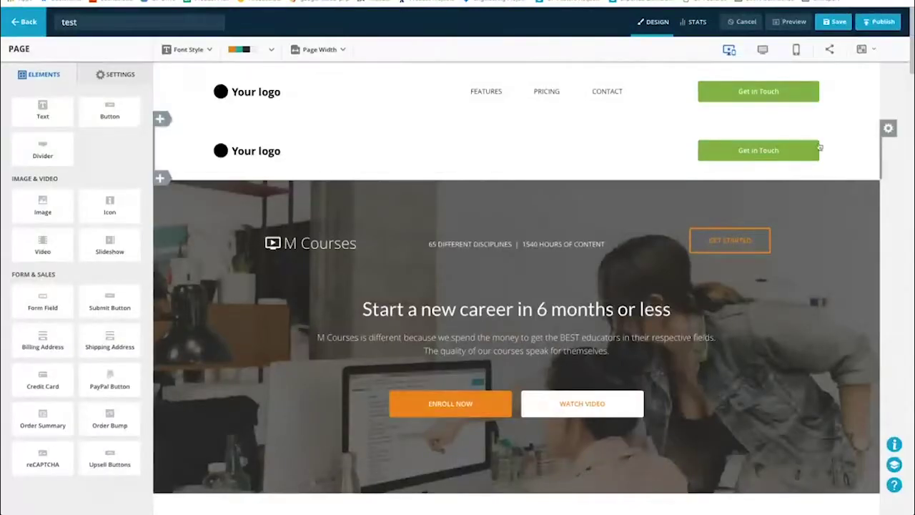
Step: Delete the mobile-only full width header block and confirm the deletion
click(888, 146)
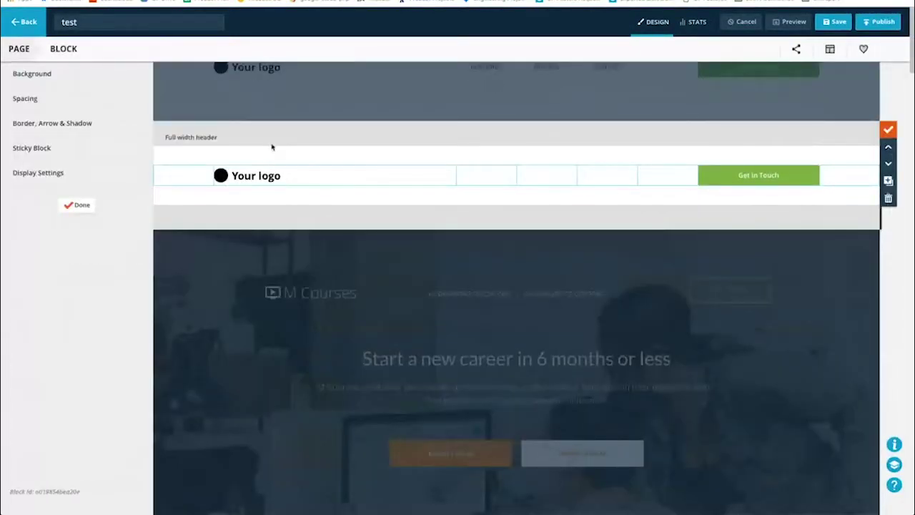
click(889, 197)
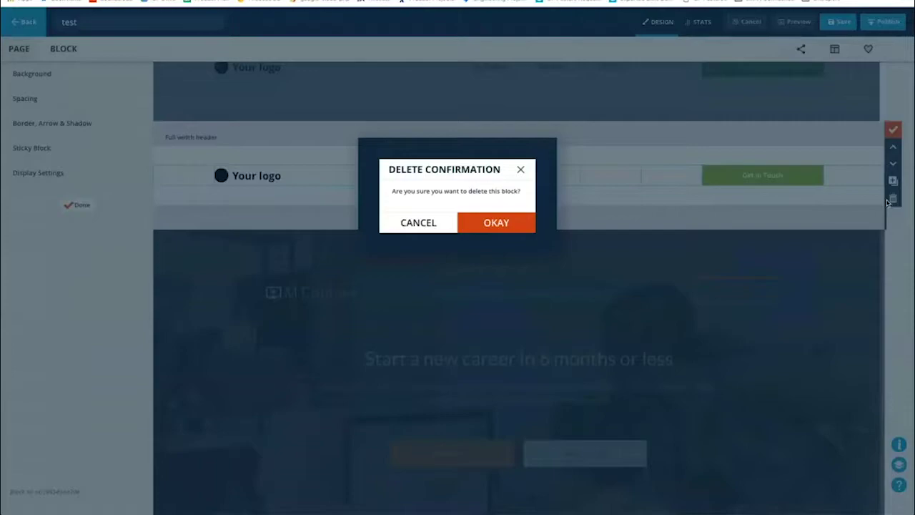
click(500, 222)
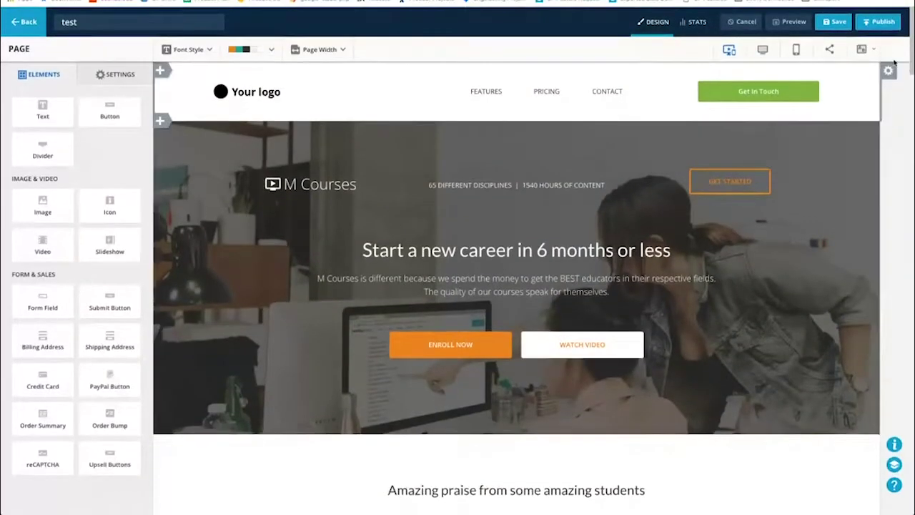
Step: Make the full width header block stick to the top of the page, save, and check it by scrolling through the preview
click(888, 71)
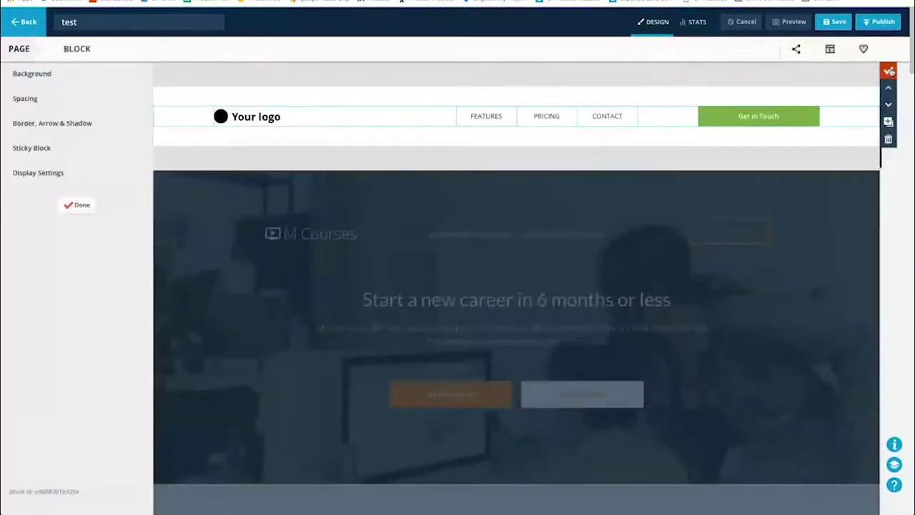
click(43, 155)
click(131, 99)
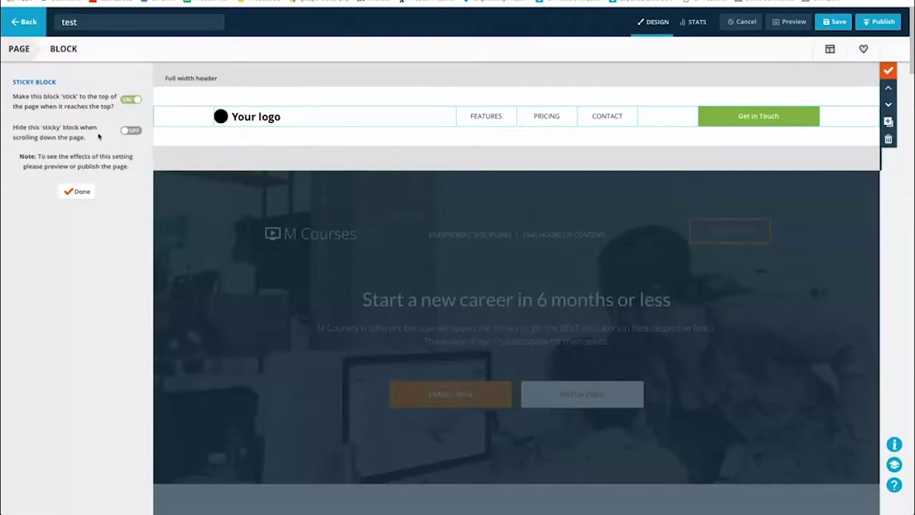
click(77, 195)
click(76, 202)
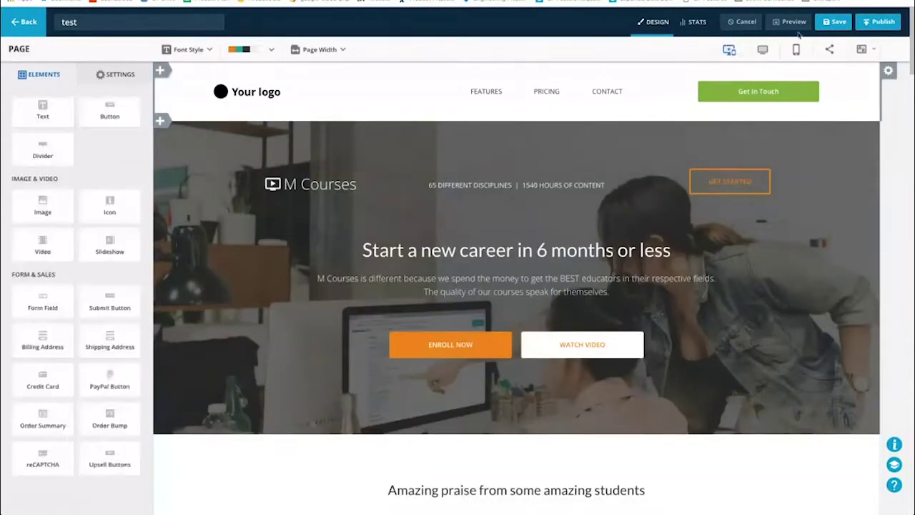
click(834, 22)
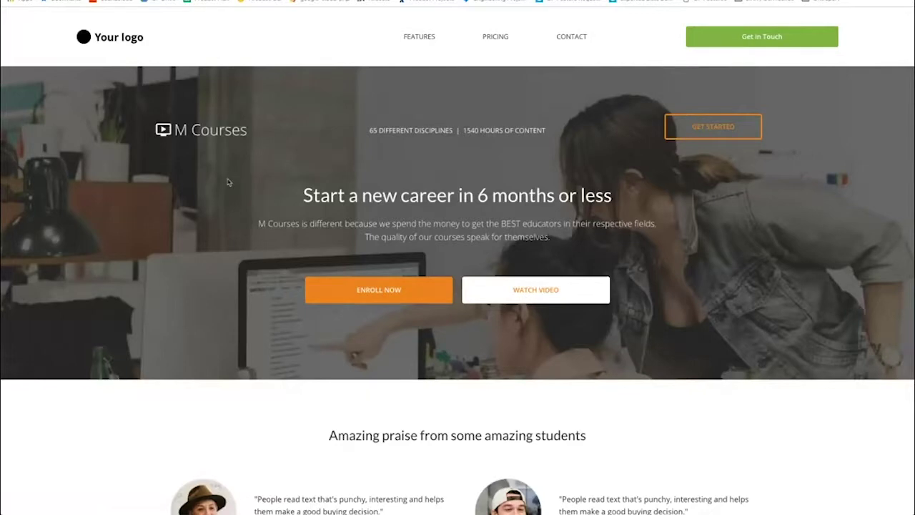
scroll(333, 152, down, 15)
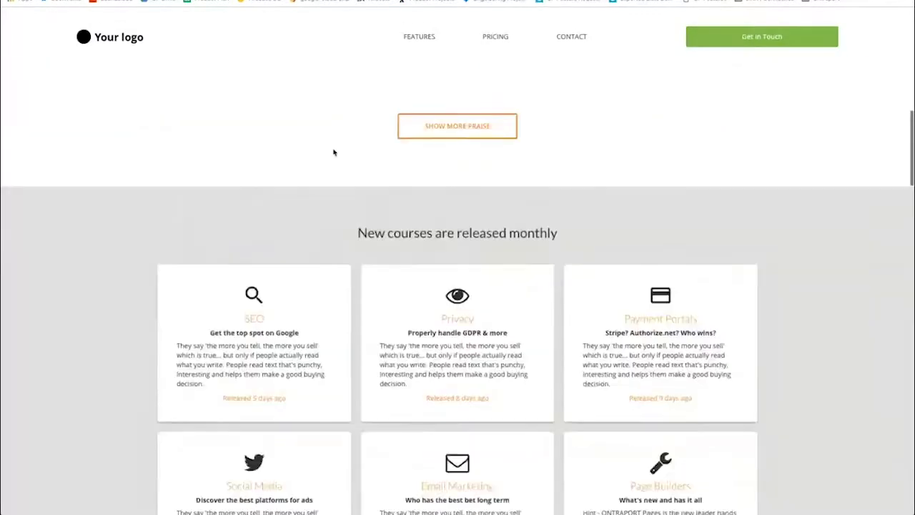
scroll(333, 151, down, 12)
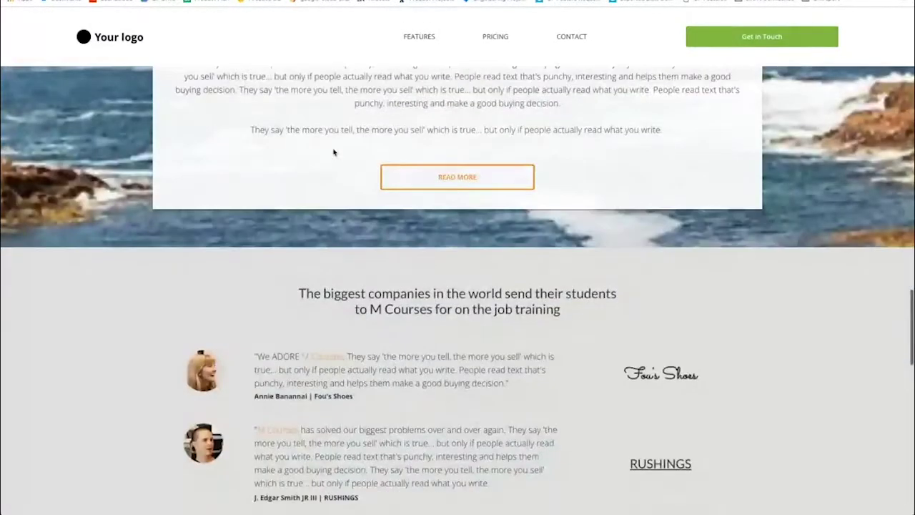
scroll(333, 152, up, 10)
scroll(333, 152, up, 15)
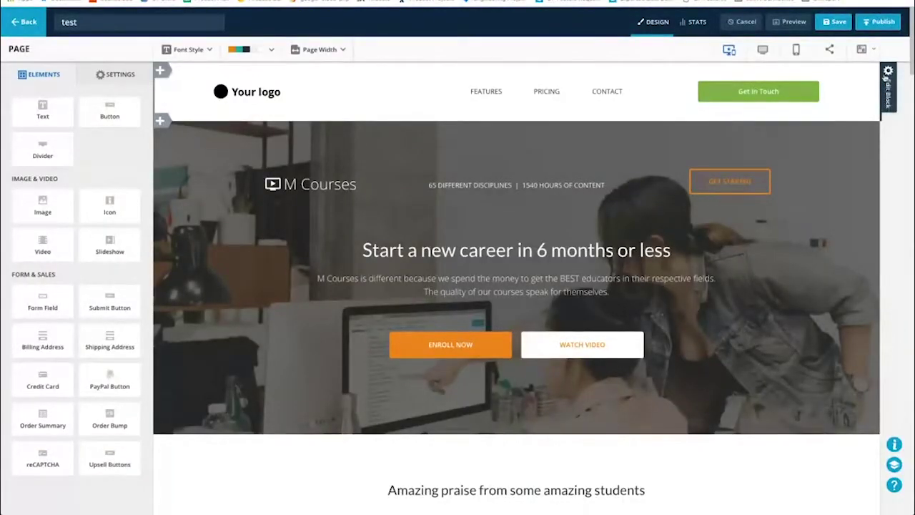
Step: Set the sticky header block to hide when scrolling down the page, and save the page
click(888, 72)
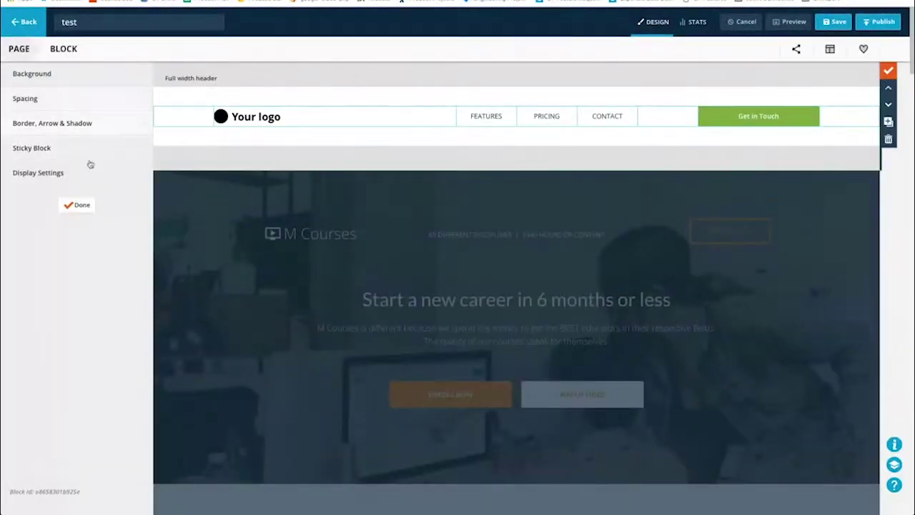
click(45, 150)
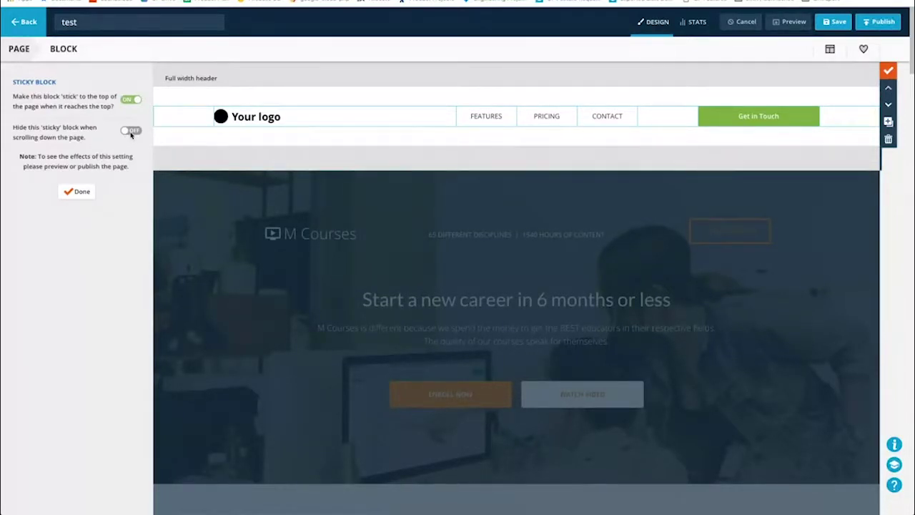
click(131, 132)
click(78, 193)
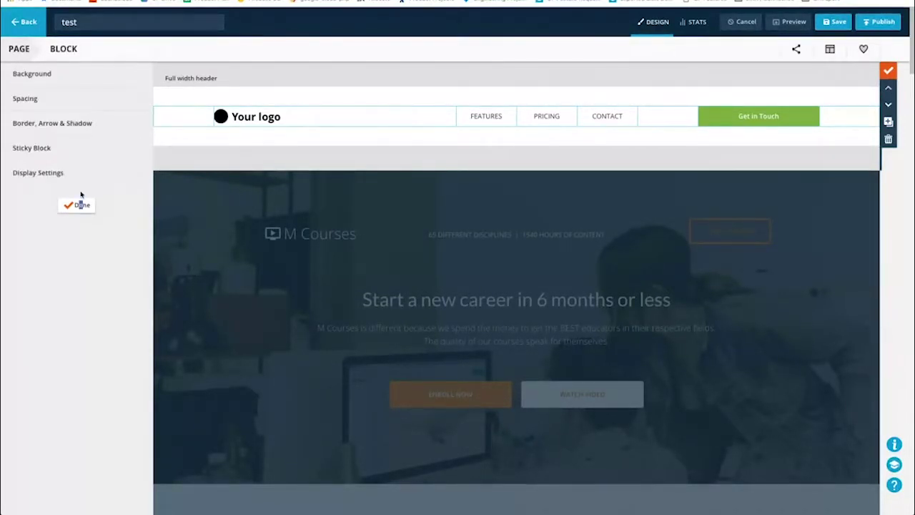
click(79, 209)
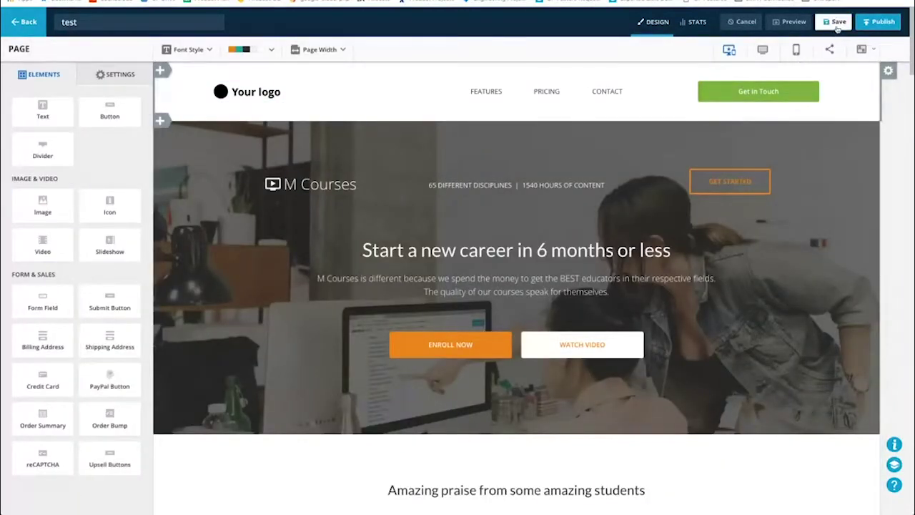
click(836, 22)
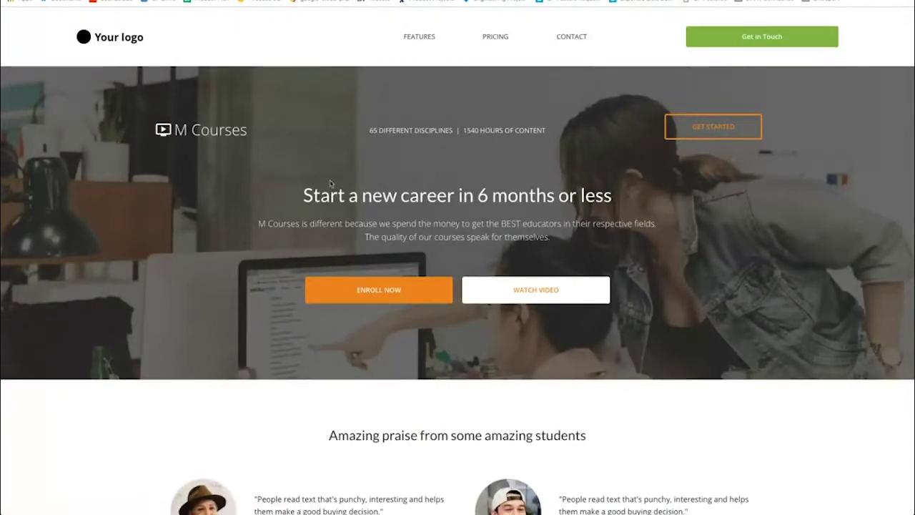
Step: Examine how the header block behaves in the preview while scrolling down and back up the page
scroll(274, 103, down, 10)
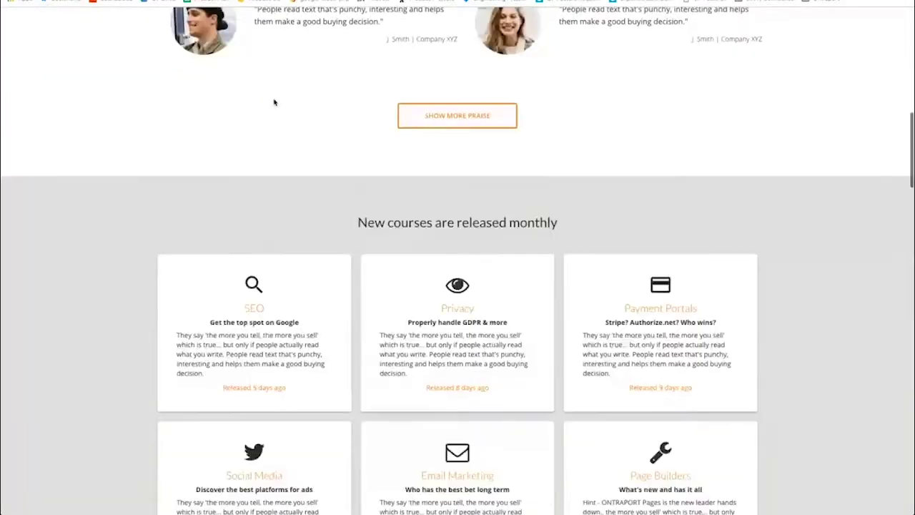
scroll(274, 102, down, 10)
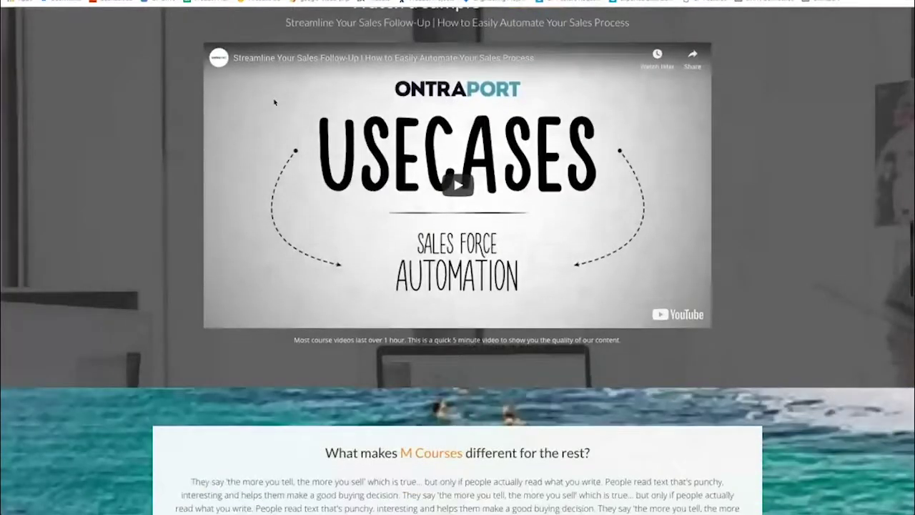
scroll(274, 102, down, 5)
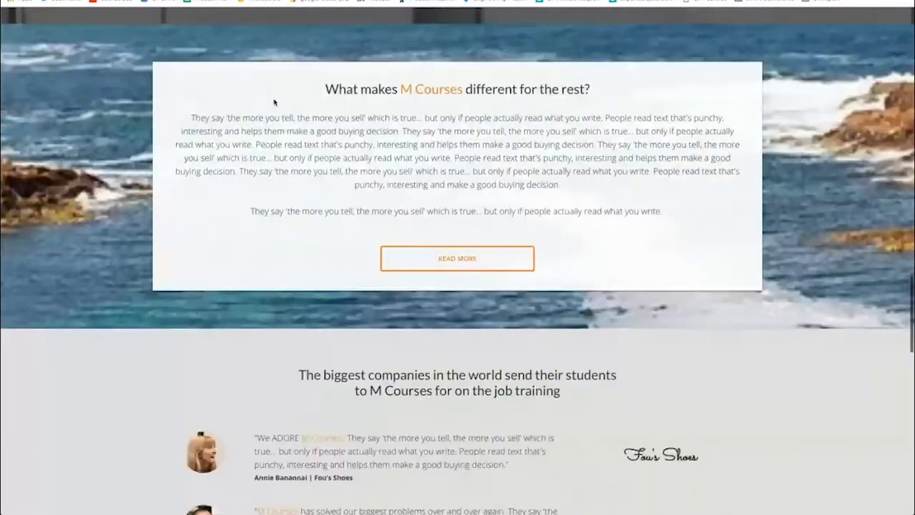
scroll(274, 102, down, 10)
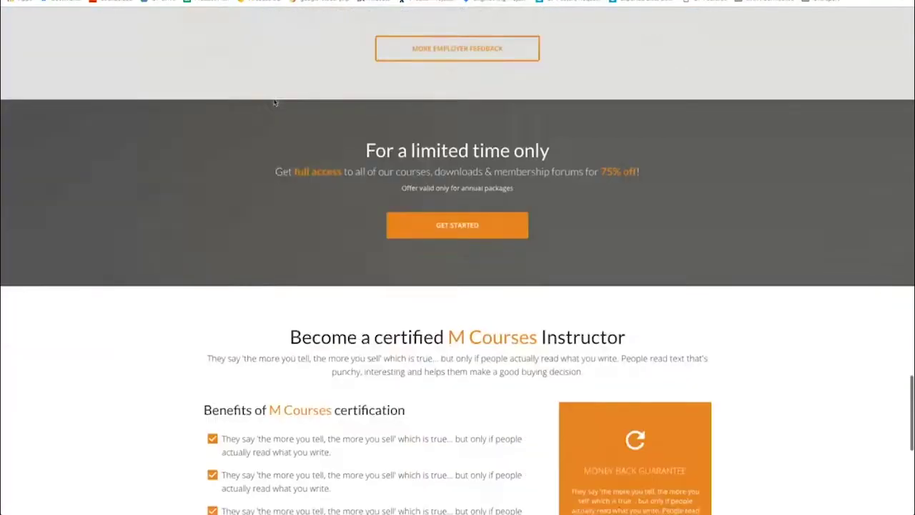
scroll(274, 102, up, 3)
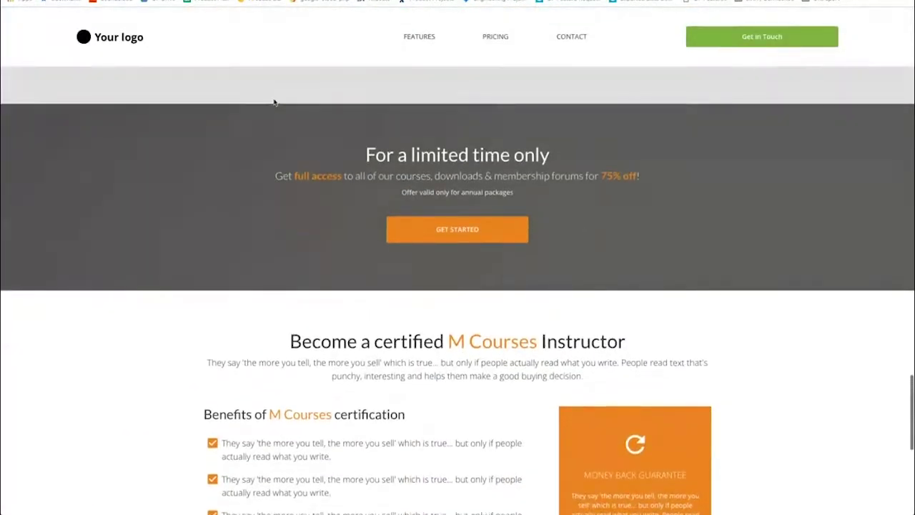
scroll(274, 102, up, 1)
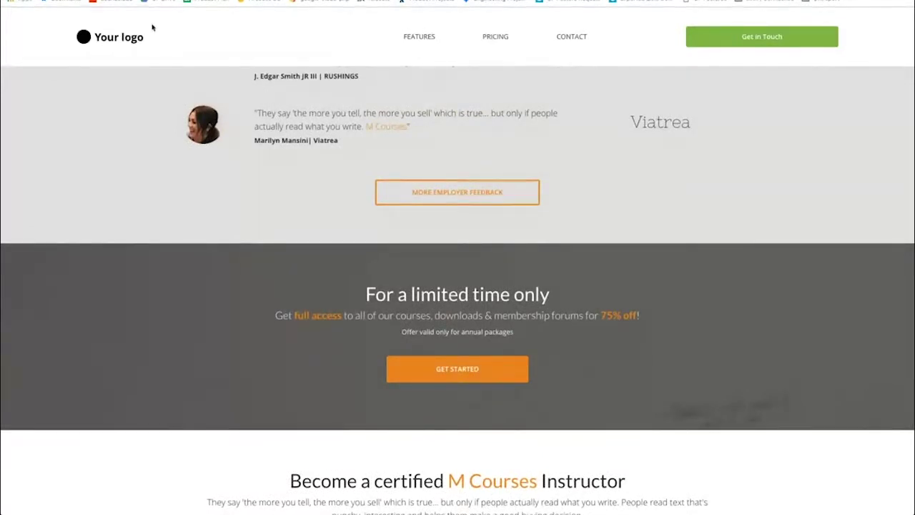
scroll(302, 198, up, 10)
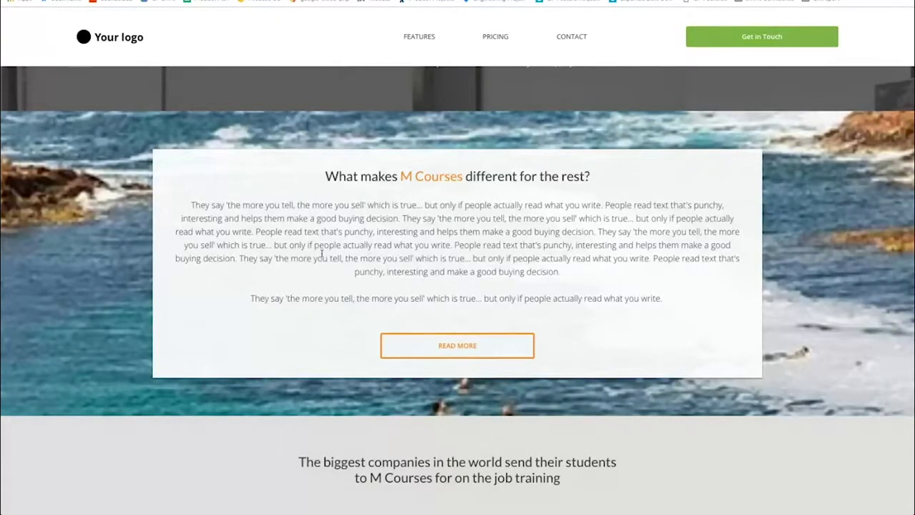
scroll(645, 163, up, 4)
scroll(369, 153, down, 5)
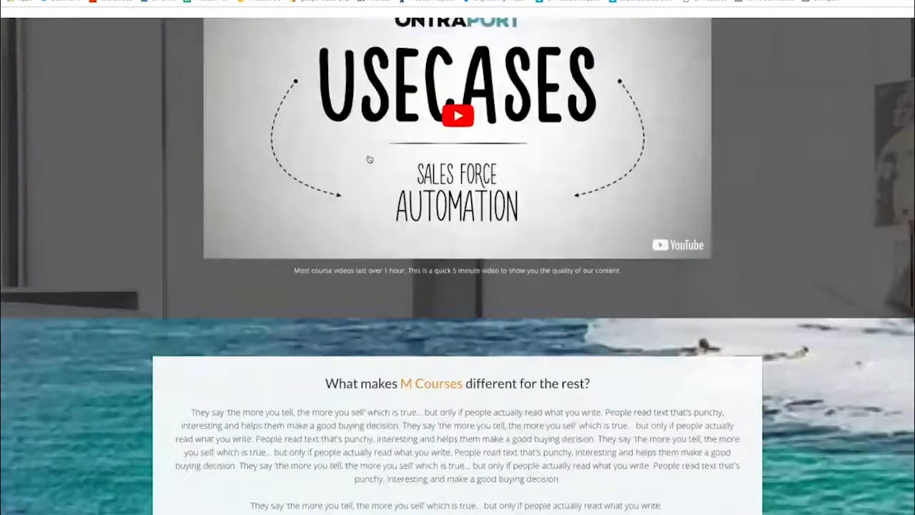
scroll(369, 158, up, 4)
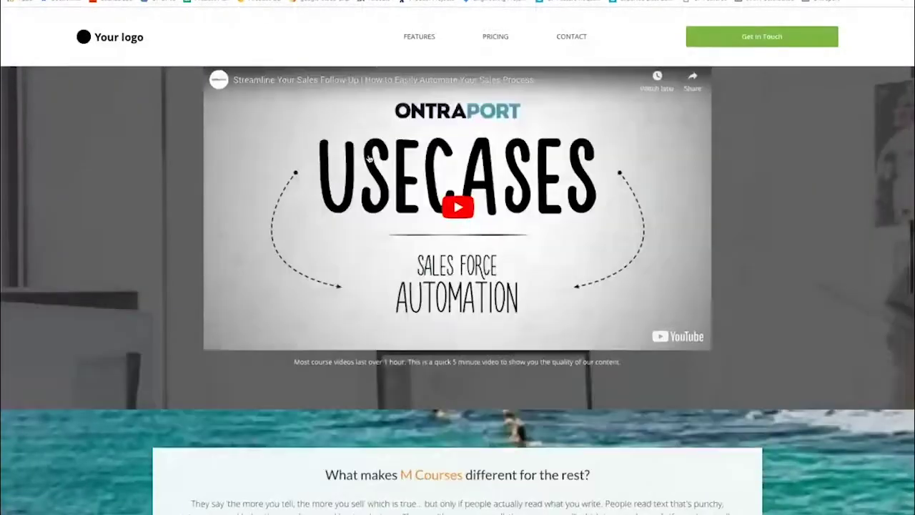
scroll(369, 157, down, 5)
scroll(369, 159, up, 16)
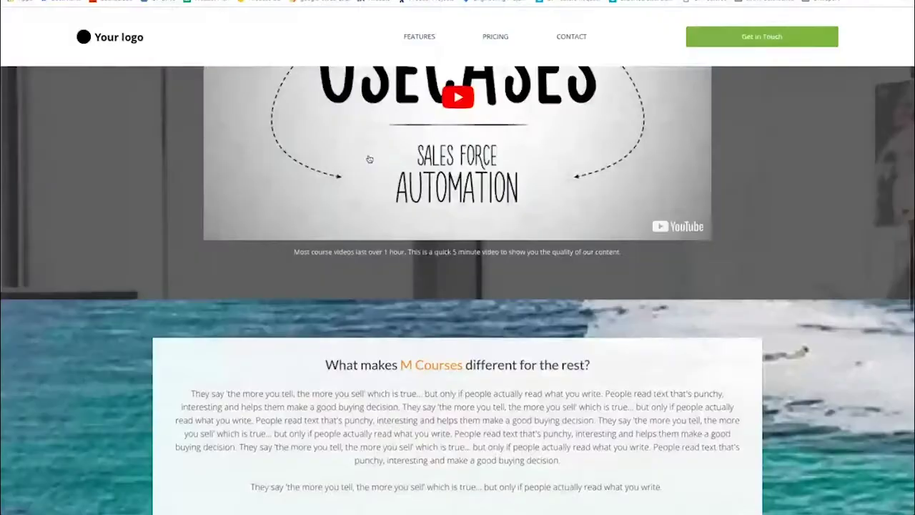
scroll(369, 159, up, 8)
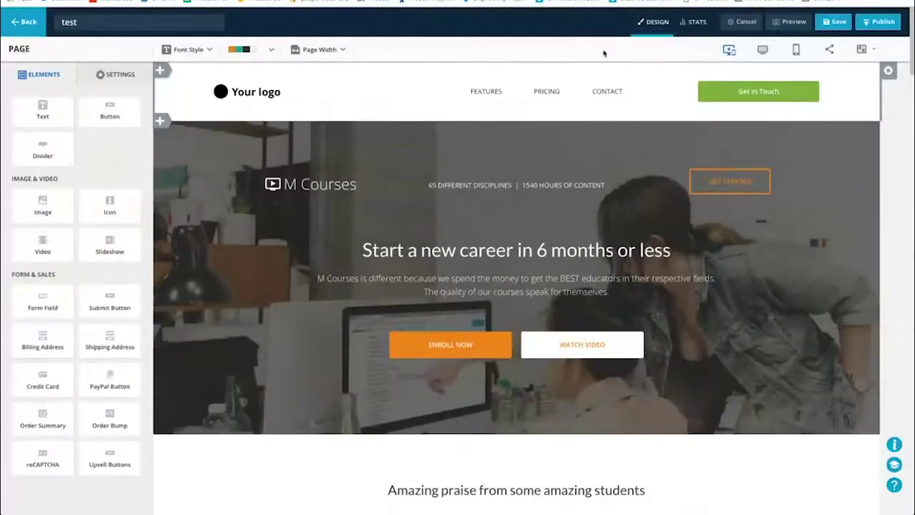
Step: Switch to the Insider Advantage sales page and examine its video and section backgrounds while scrolling between the testimonials and Step 2
click(779, 84)
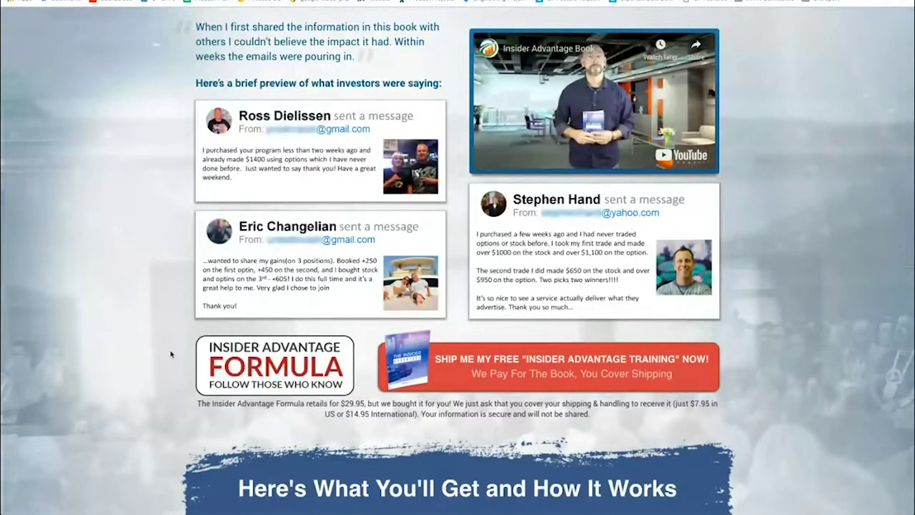
scroll(170, 353, down, 13)
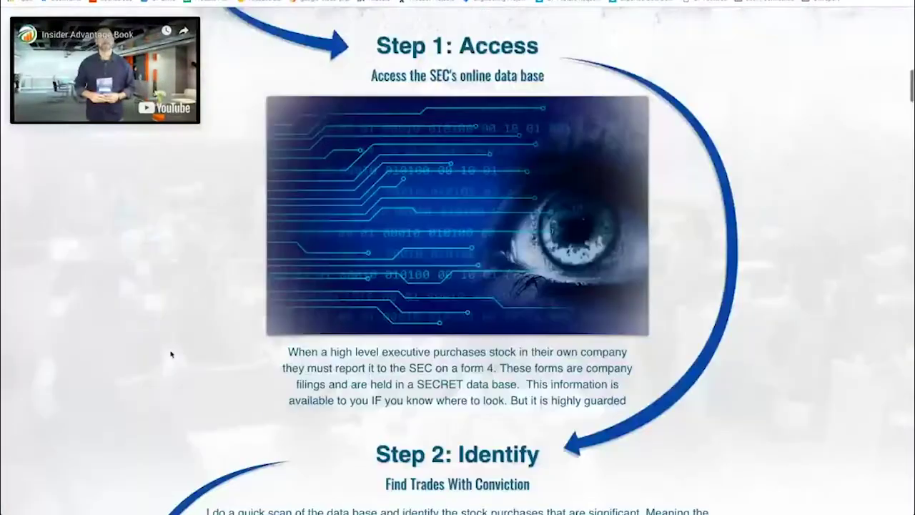
scroll(171, 353, down, 10)
scroll(170, 353, up, 7)
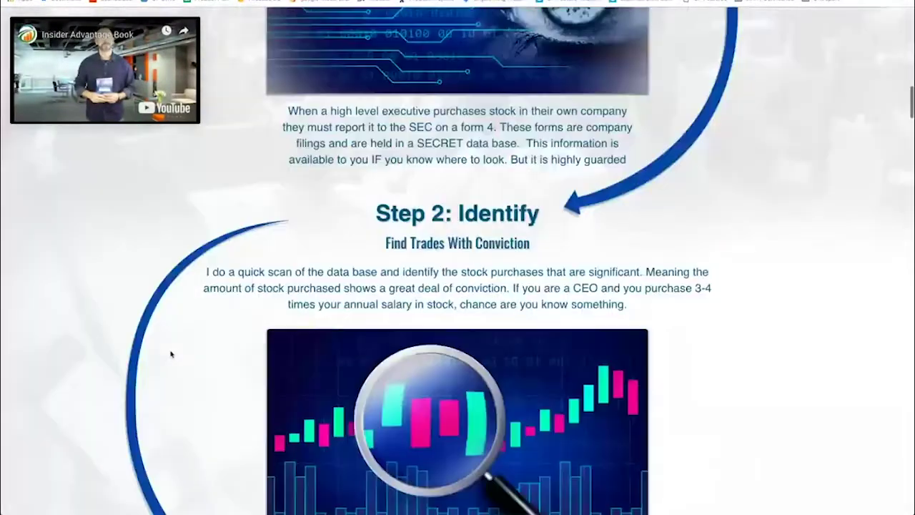
scroll(170, 353, up, 3)
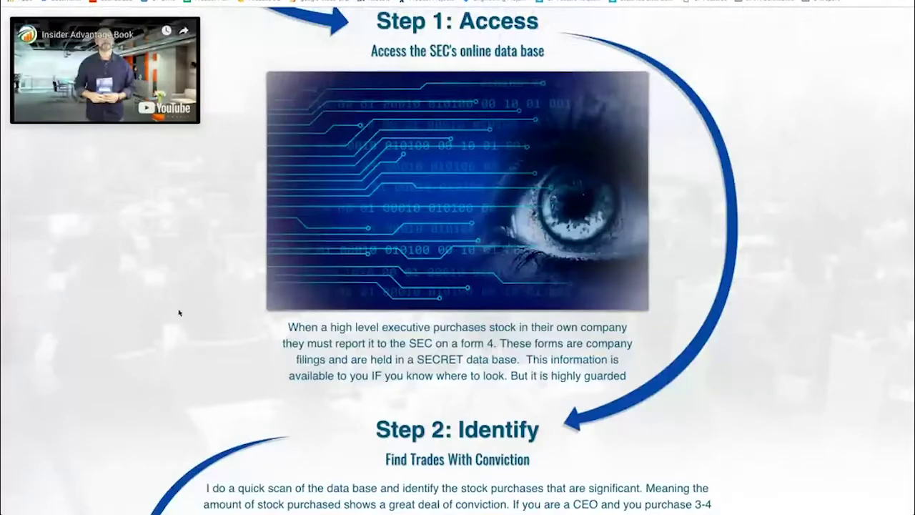
scroll(178, 313, up, 12)
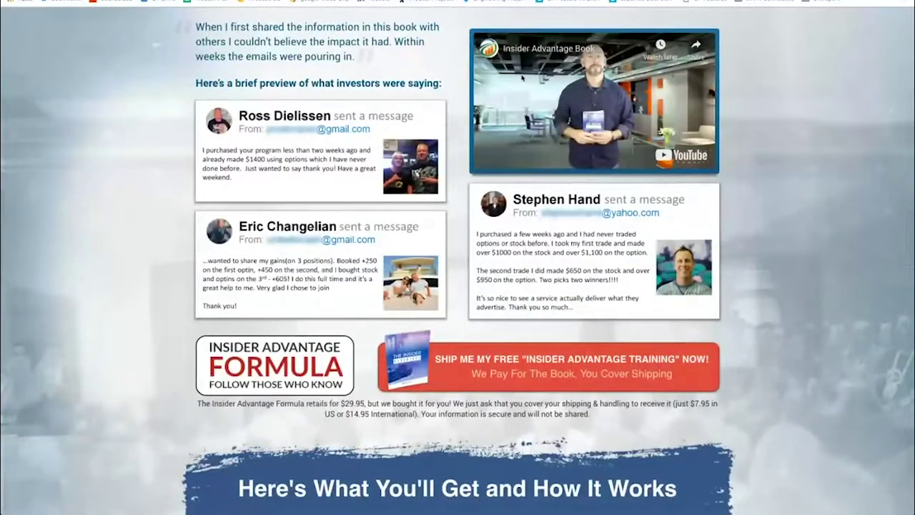
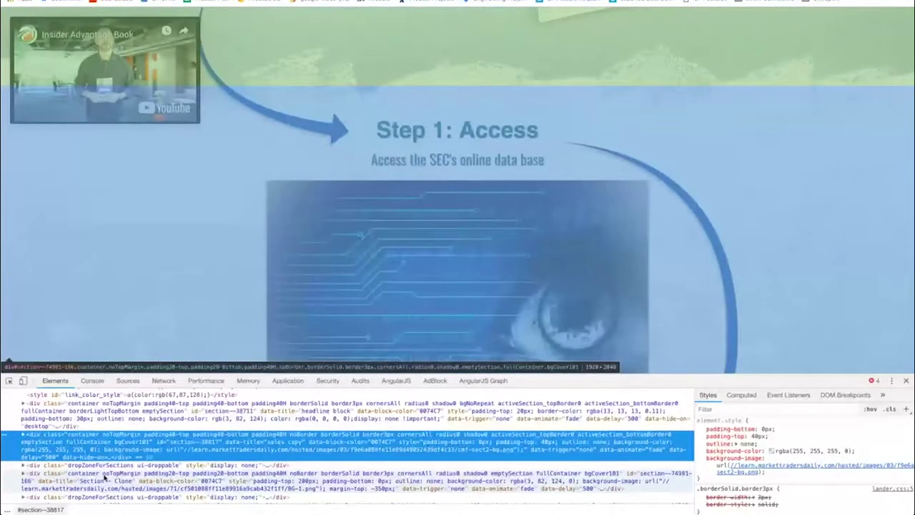
Step: Download the sales page's section background image as cmf-sect2-bg.png and return to the test page editor
scroll(190, 259, up, 10)
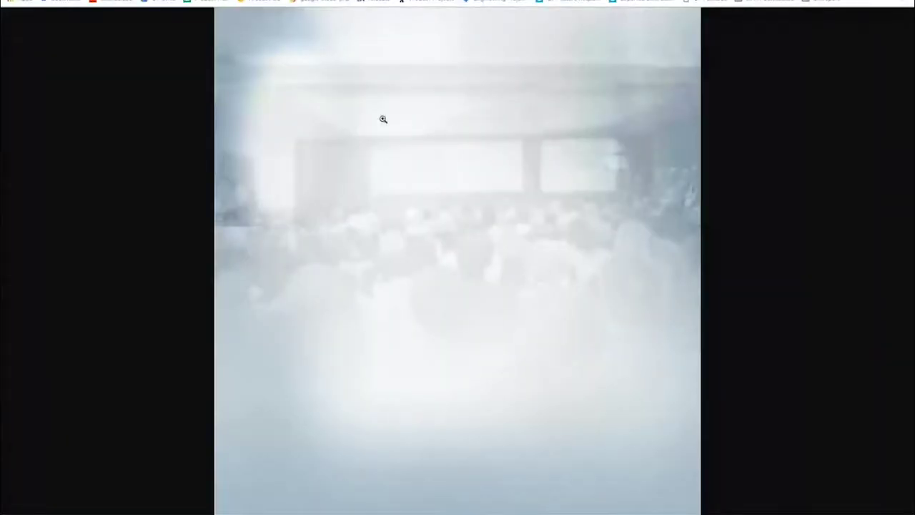
right_click(383, 119)
click(438, 132)
click(290, 67)
click(634, 194)
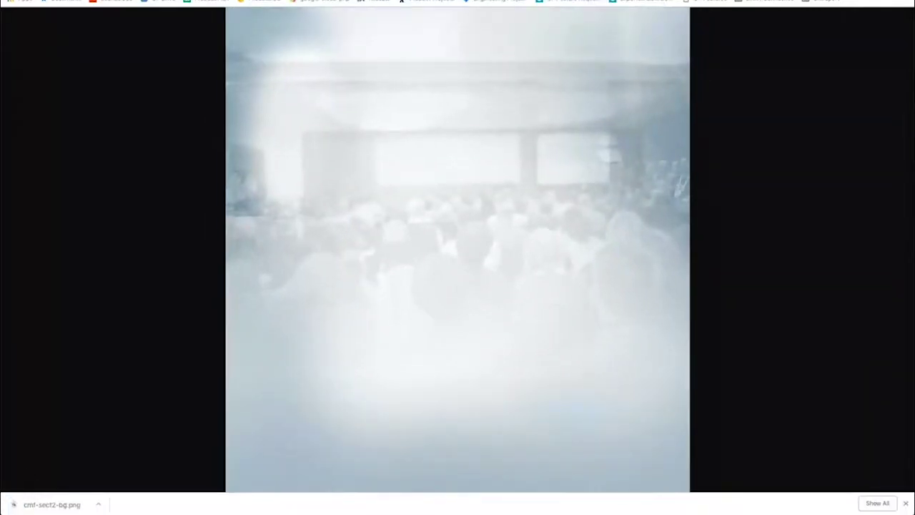
key(super+w)
key(super+w)
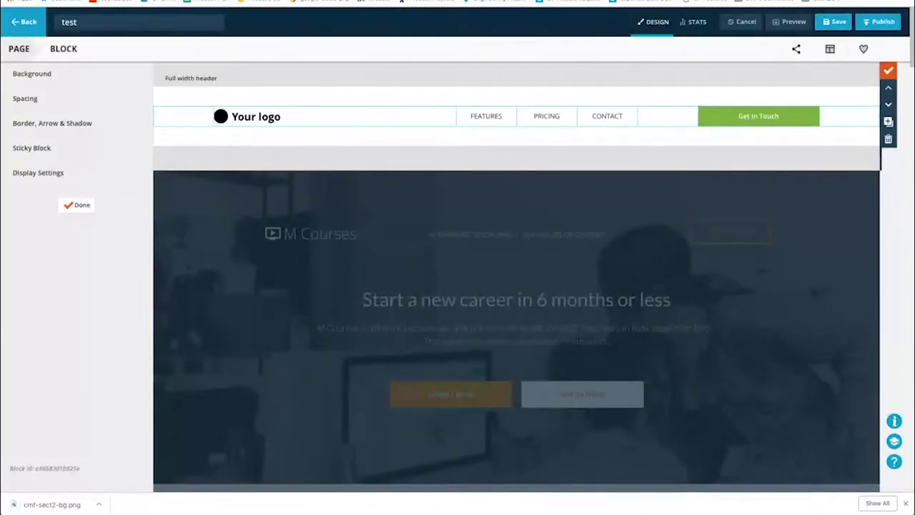
Step: Leave the test page and create a new landing page from scratch
click(80, 206)
click(30, 24)
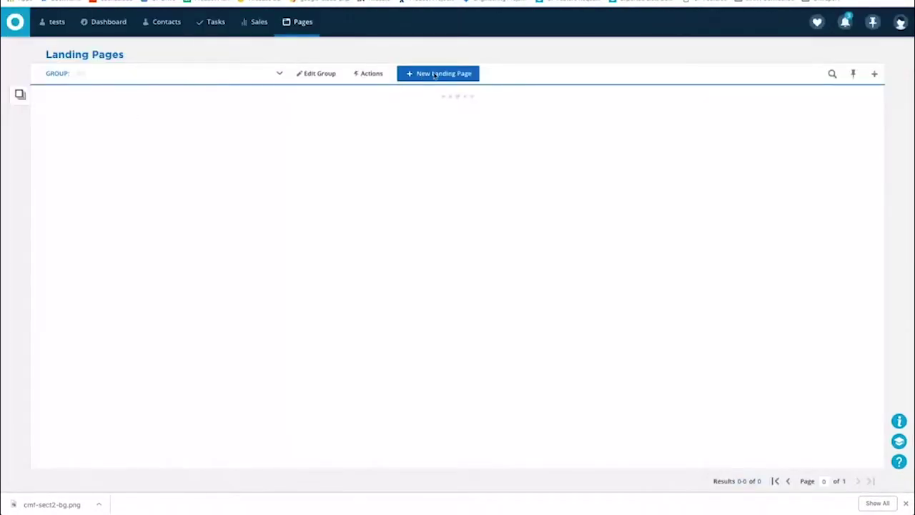
click(433, 74)
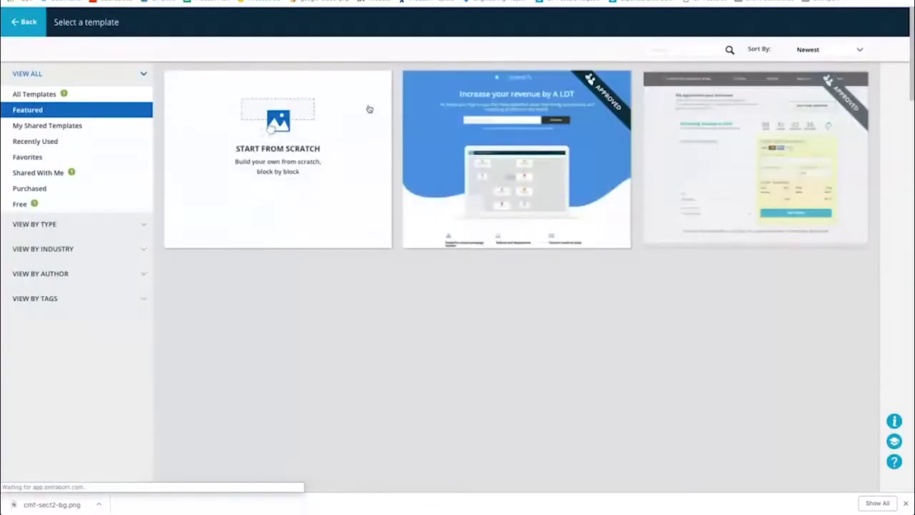
click(289, 162)
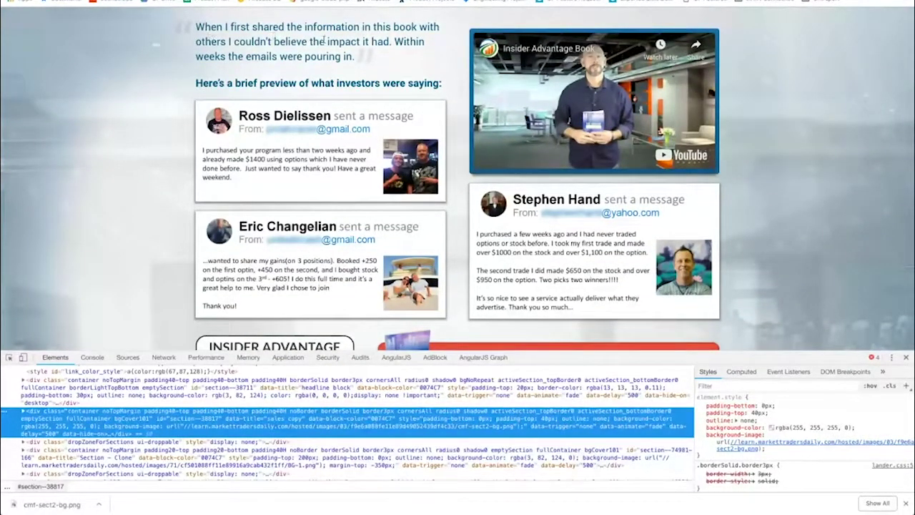
Step: Examine the sales page's testimonials, floating video and brush-stroke headline against the section background
scroll(274, 136, down, 2)
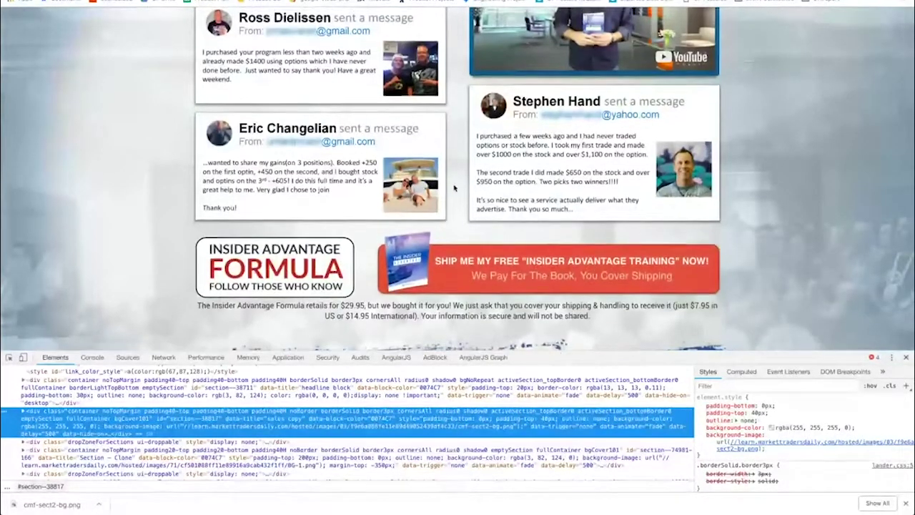
scroll(453, 187, up, 2)
scroll(453, 187, down, 2)
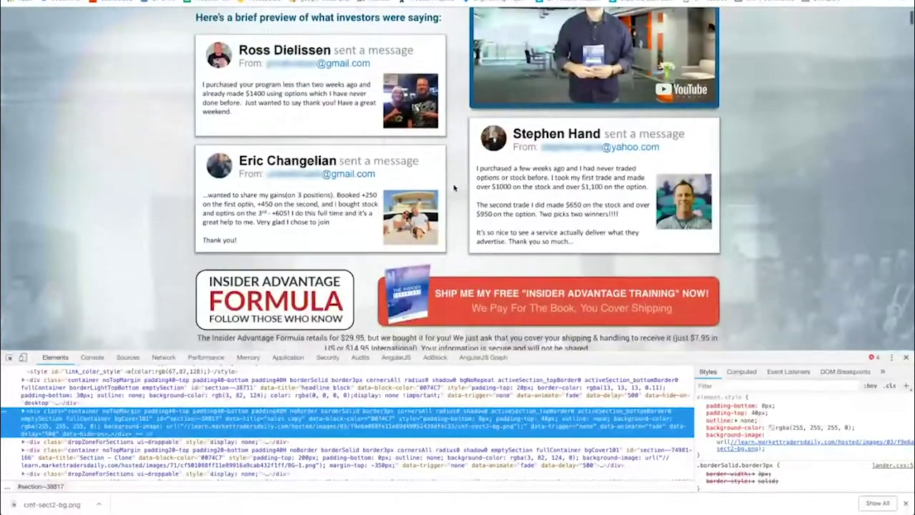
scroll(453, 187, up, 2)
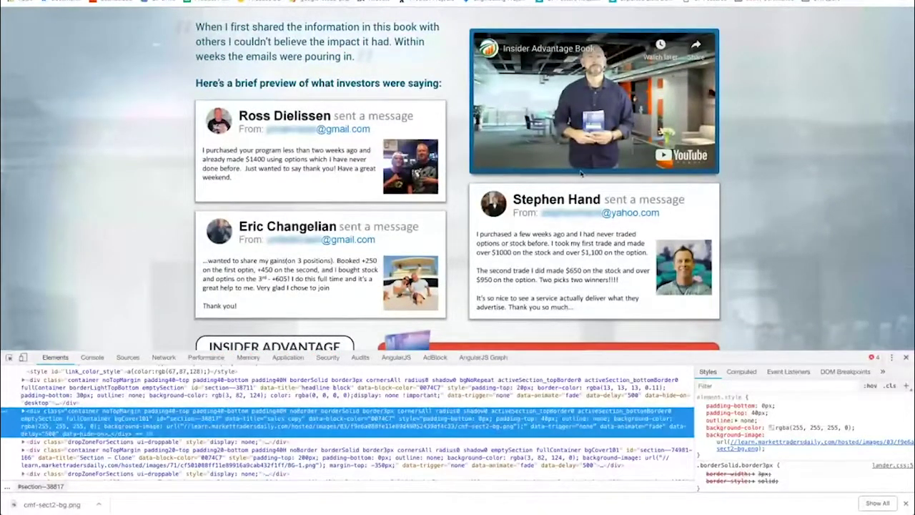
scroll(610, 283, down, 3)
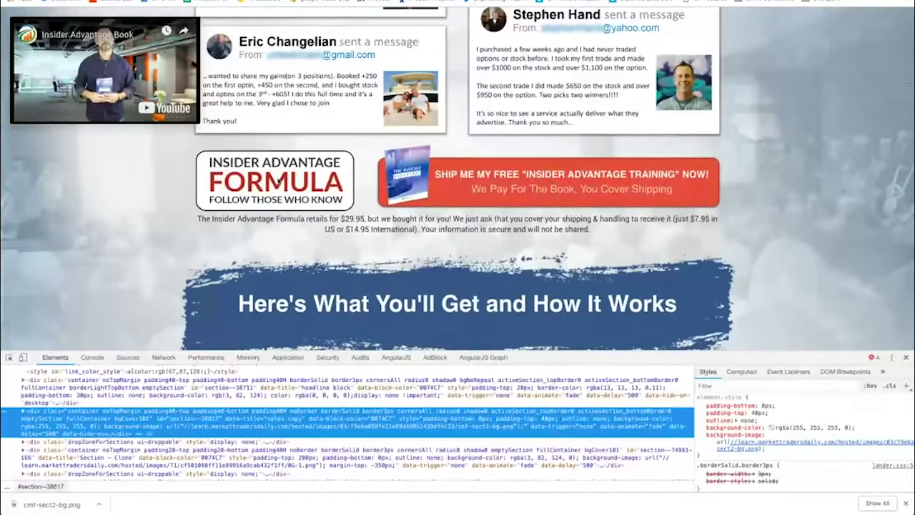
scroll(278, 164, down, 1)
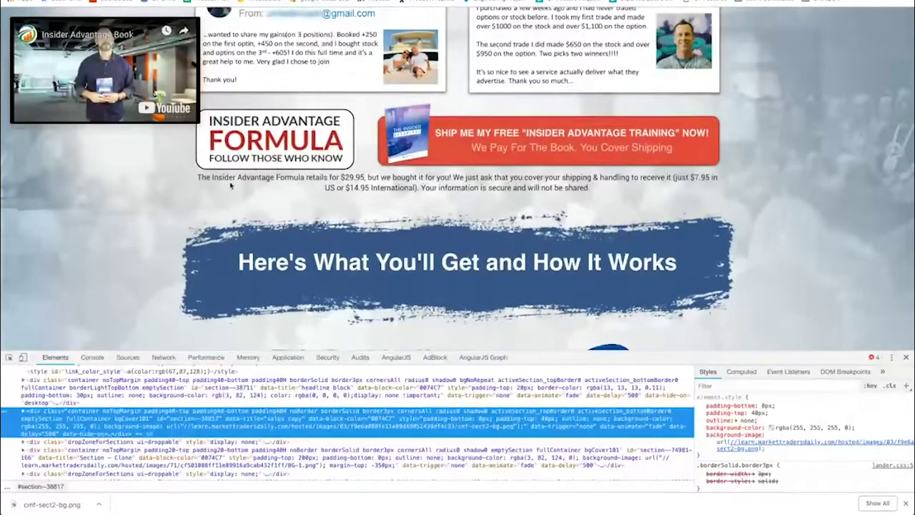
scroll(243, 185, down, 2)
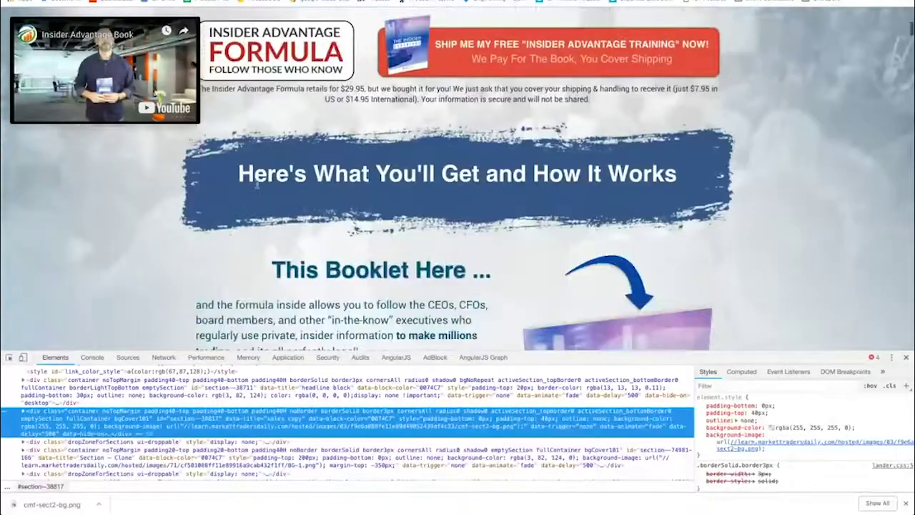
Step: Inspect the "Here's What You'll Get and How It Works" banner and open its row's background-image value for editing
drag(206, 161, 241, 218)
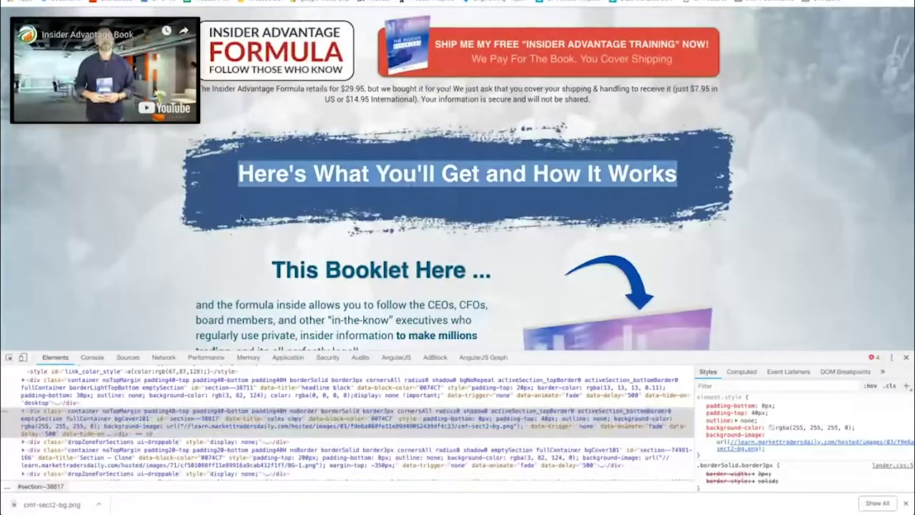
click(231, 151)
right_click(217, 145)
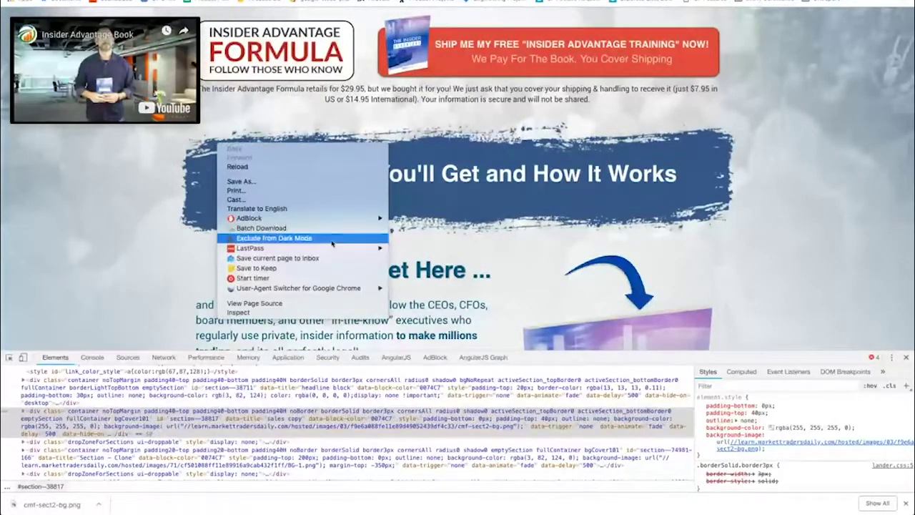
click(272, 309)
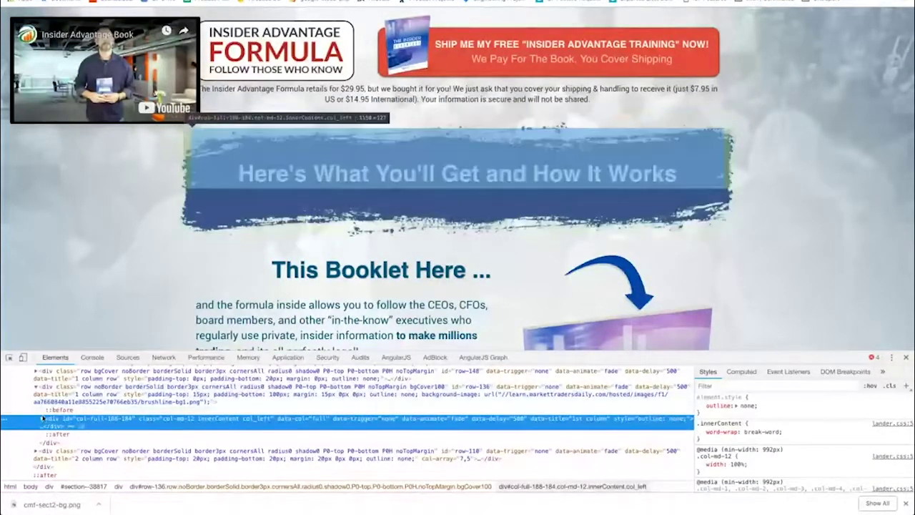
click(73, 396)
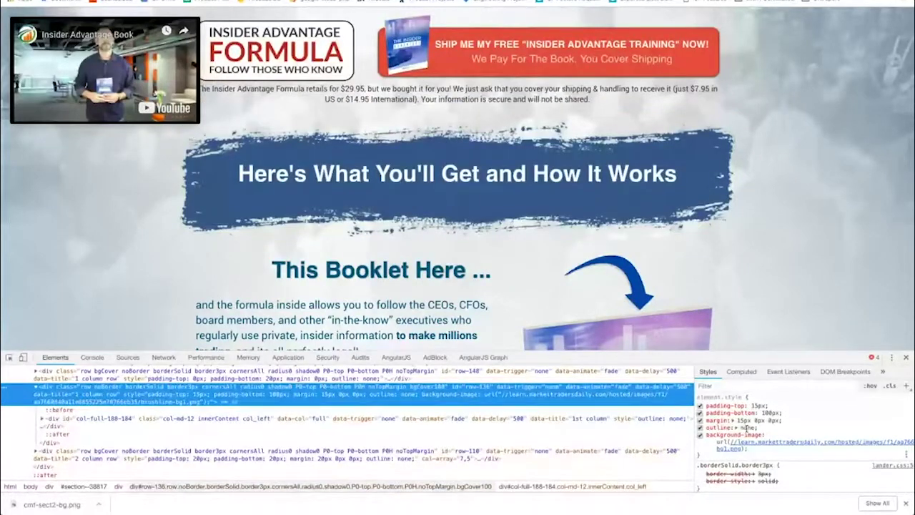
click(748, 442)
click(723, 447)
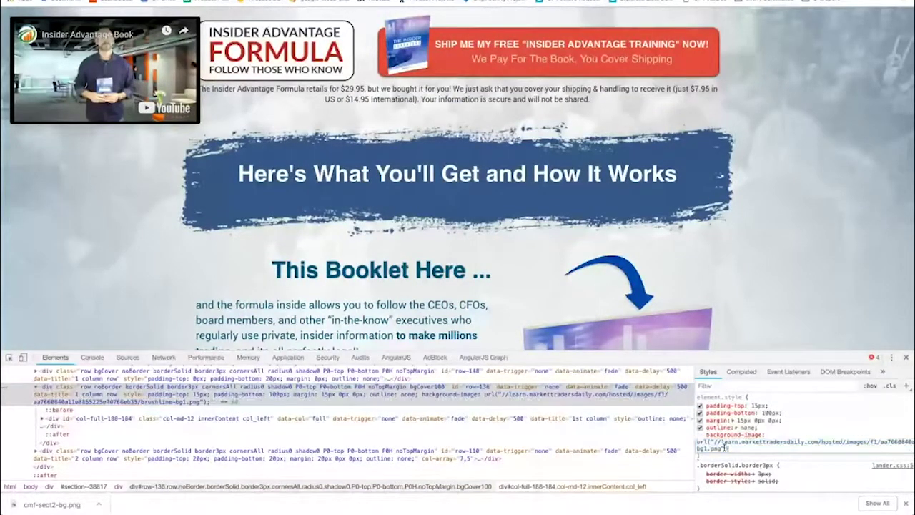
Step: Copy the banner row's brushline-bg1.png image address and open it in a new browser tab
drag(724, 448, 711, 442)
key(ctrl+c)
key(ctrl+t)
key(ctrl+v)
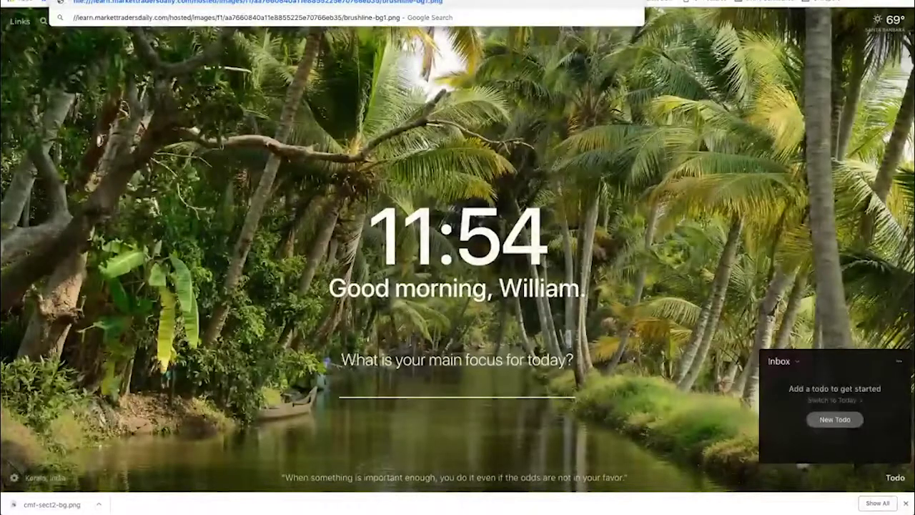
key(Return)
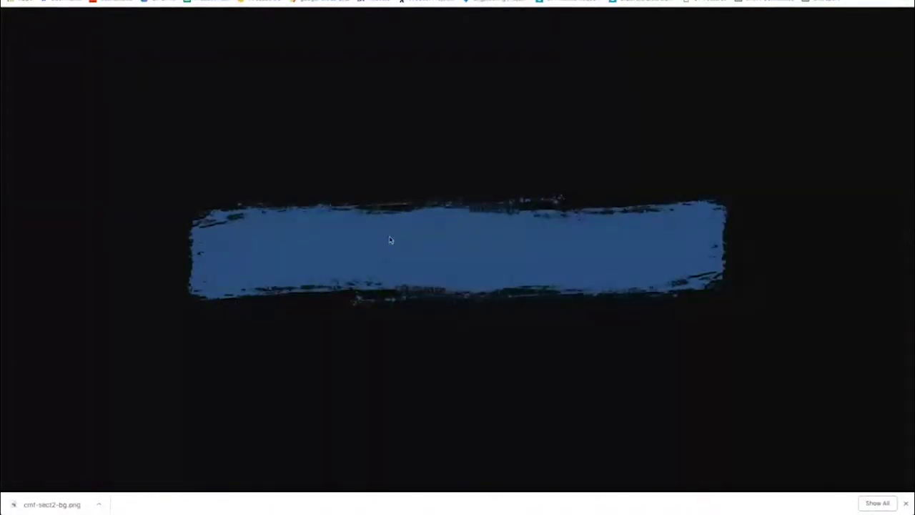
Step: Save the brush-stroke image to the Desktop as brushline-bg1.png and return to the sales page
right_click(390, 240)
click(422, 249)
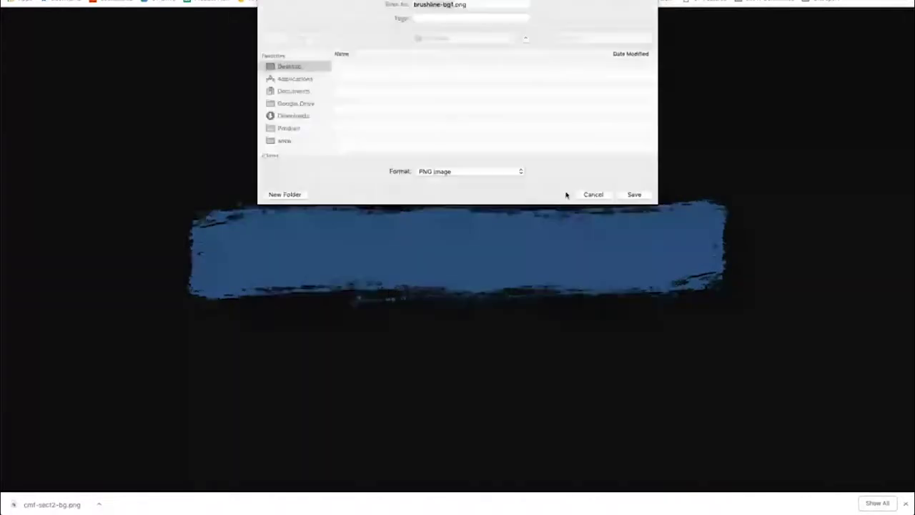
click(633, 194)
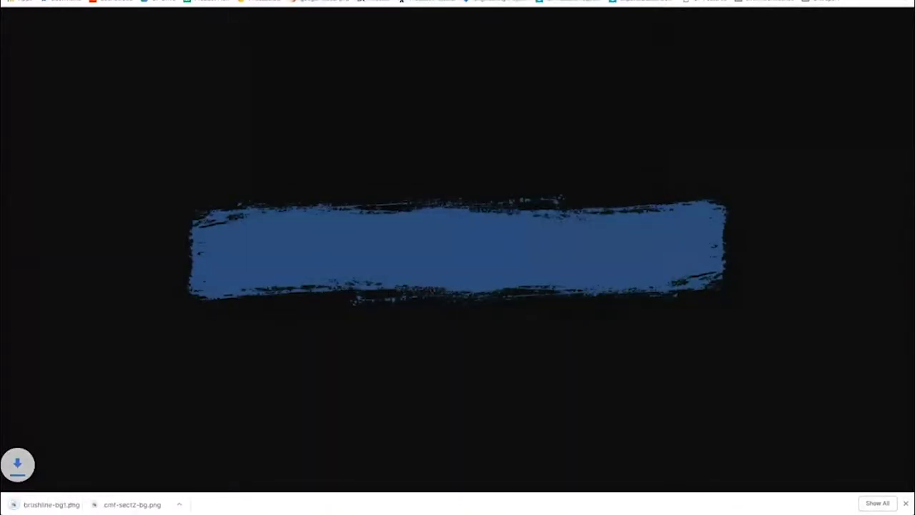
key(super+w)
key(super+w)
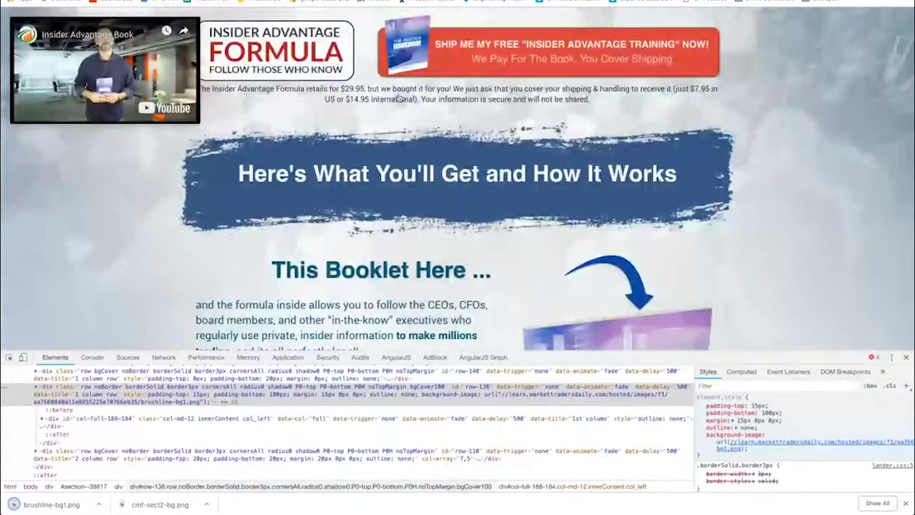
Step: Close the developer tools on the sales page and return to the new landing page's editor
scroll(382, 167, down, 5)
scroll(381, 168, down, 3)
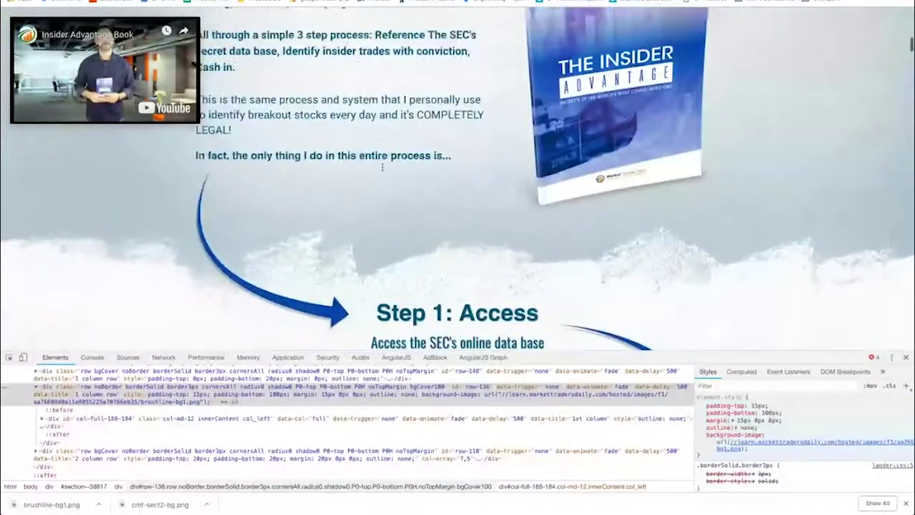
scroll(430, 165, up, 10)
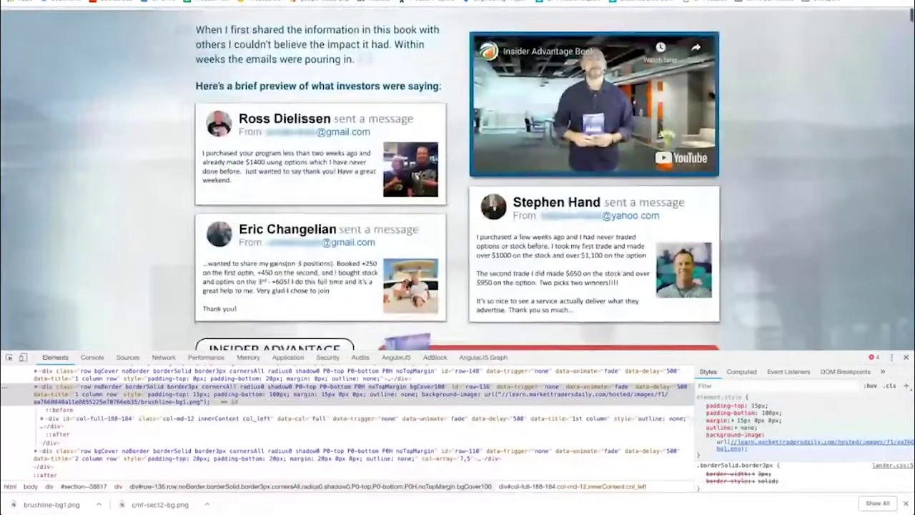
key(super+alt+i)
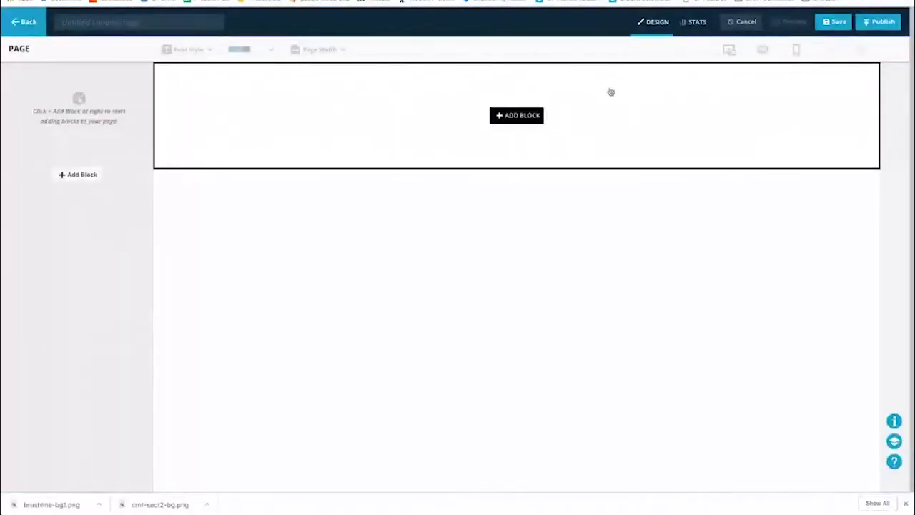
Step: Add a build-your-own block with two equal columns and check the sales page's section layout for reference
click(510, 116)
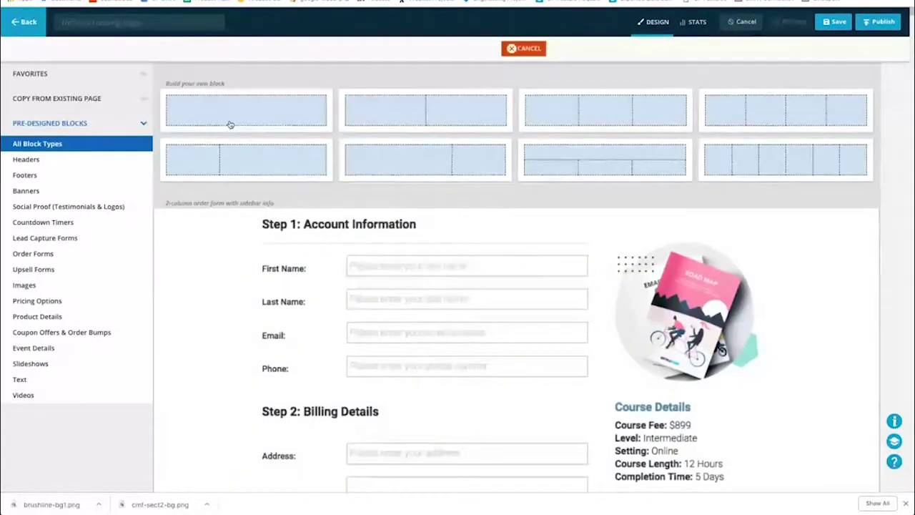
click(429, 115)
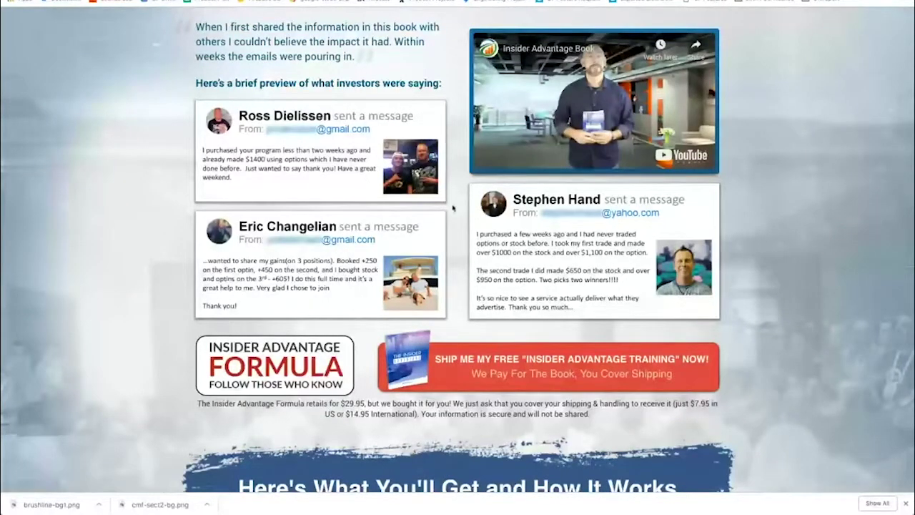
scroll(452, 208, down, 2)
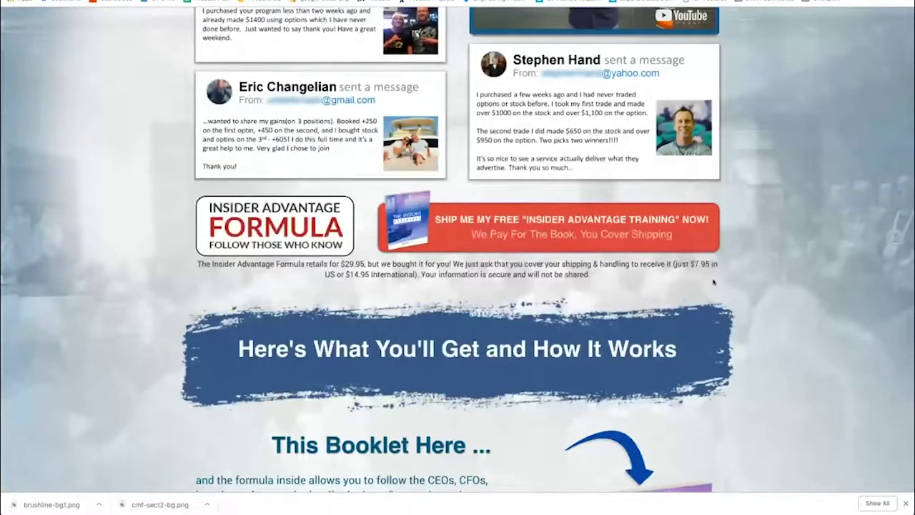
scroll(623, 348, up, 2)
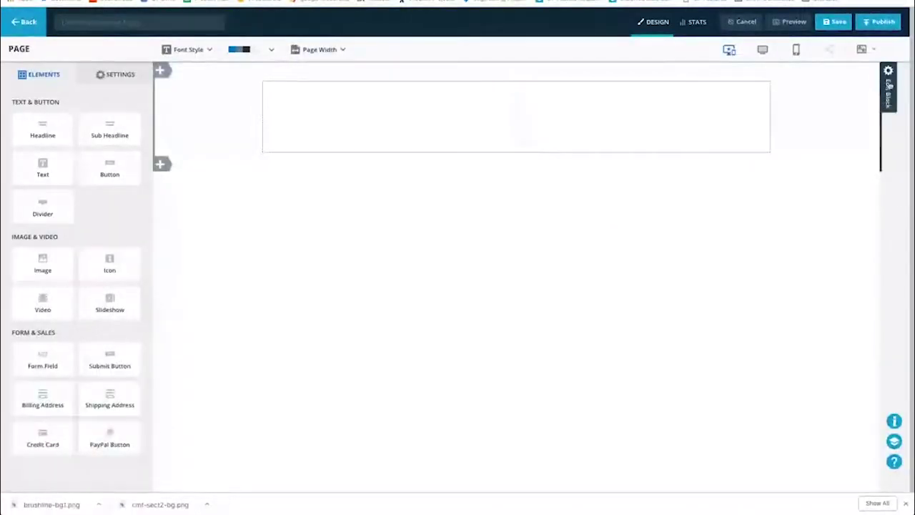
Step: Add a second row to the block, split into two columns with the first about one third of the width
click(629, 124)
click(516, 170)
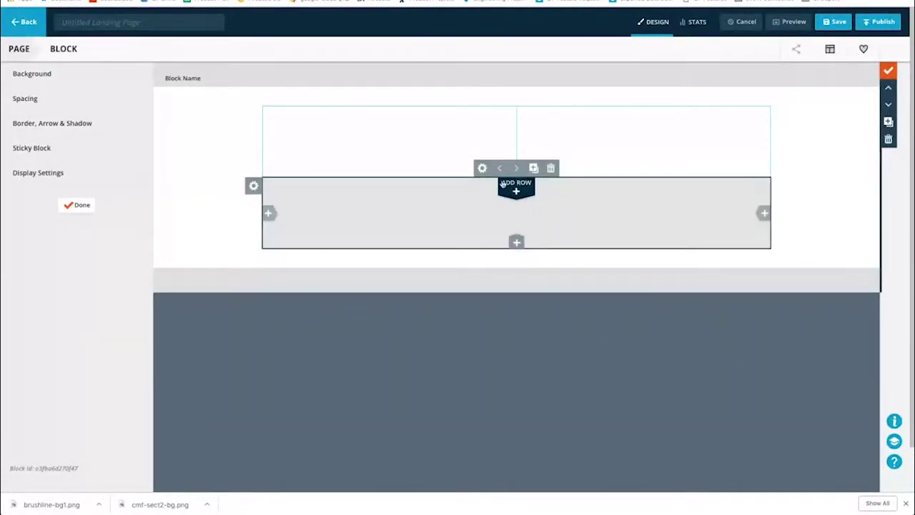
click(272, 213)
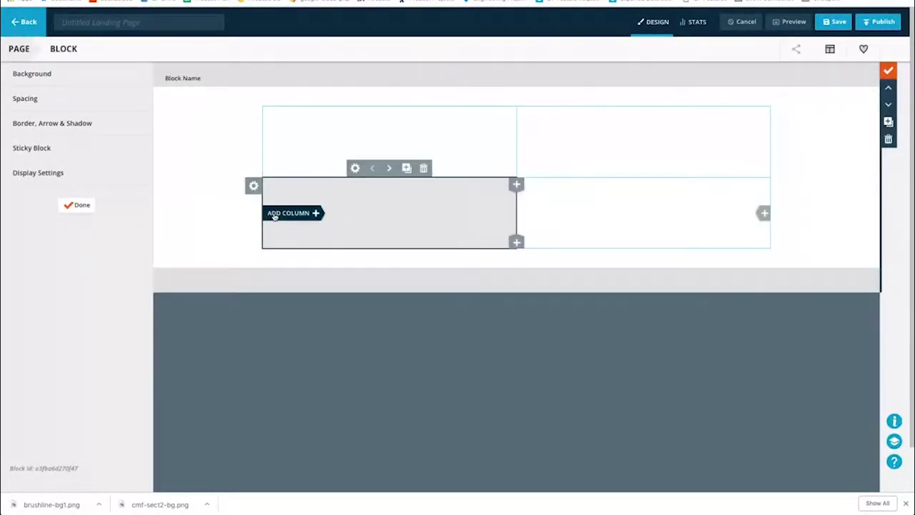
drag(516, 212, 432, 212)
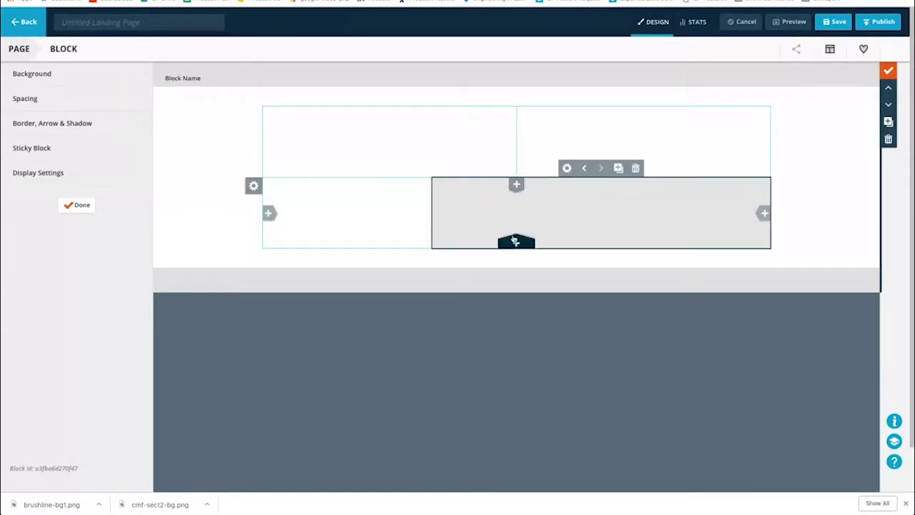
Step: Add two full-width rows beneath the block's second row and finish editing the block
click(515, 241)
click(516, 312)
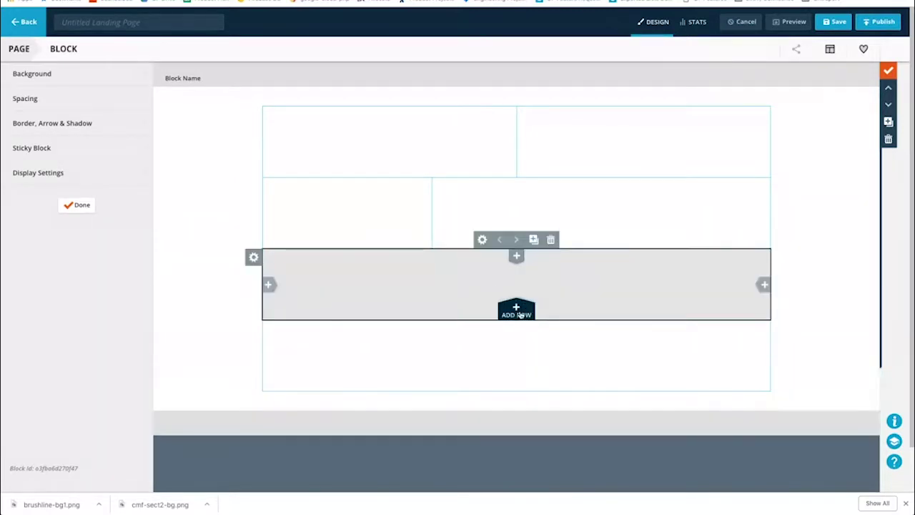
click(84, 207)
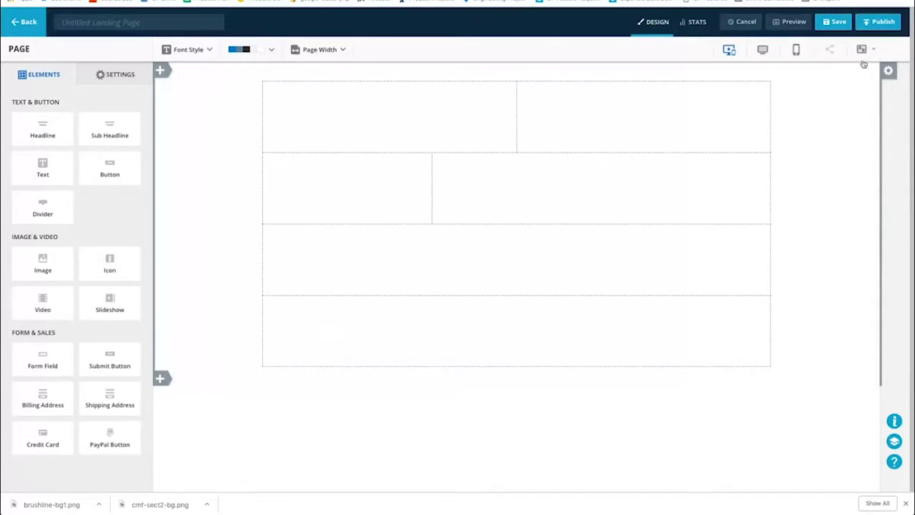
Step: Set the block's background type to Image and open the image library for choosing the background
click(888, 70)
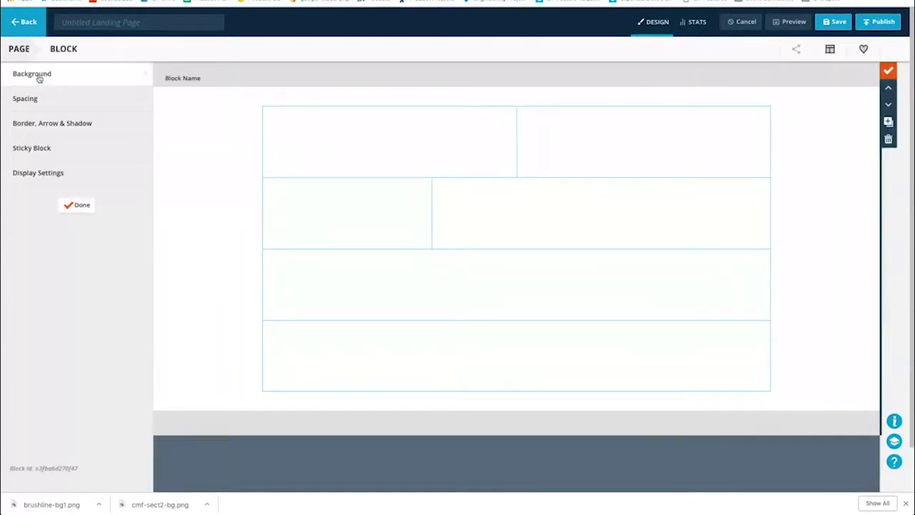
click(107, 109)
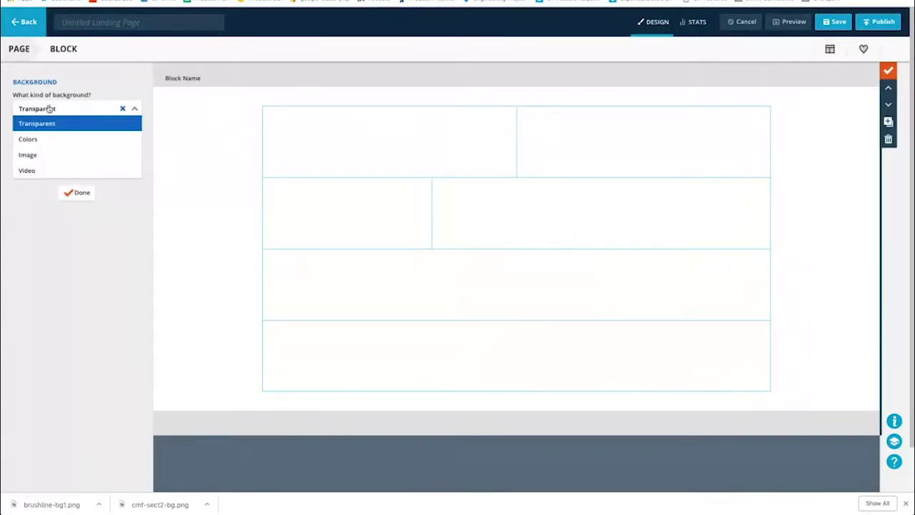
click(42, 153)
click(32, 137)
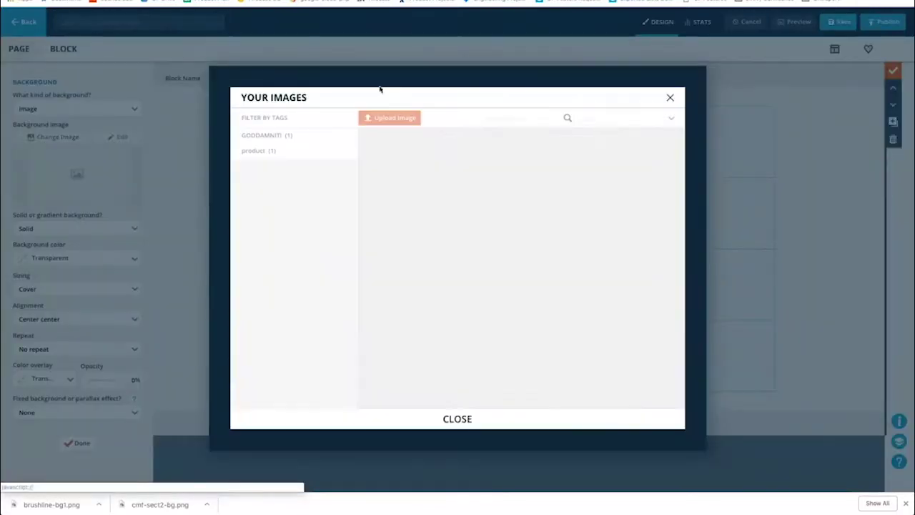
Step: Upload cmf-sect2-bg.png from the Desktop to the image library
click(390, 120)
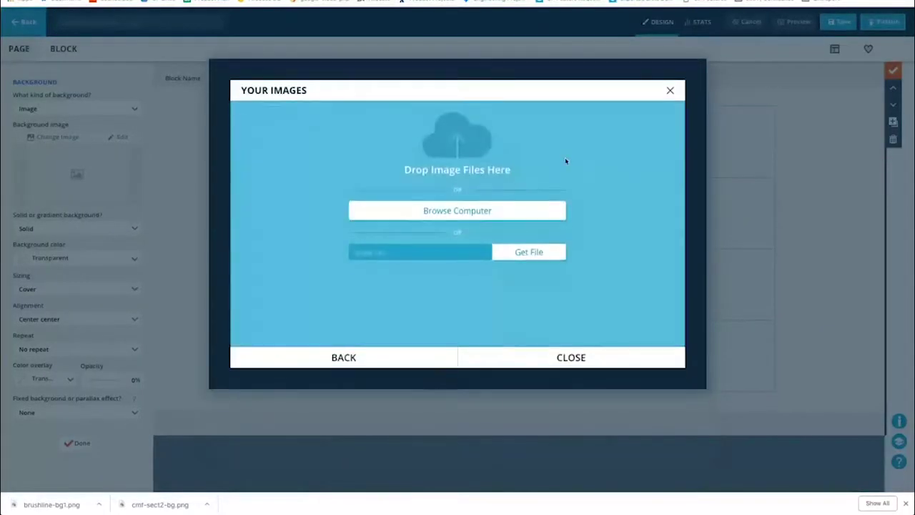
click(457, 214)
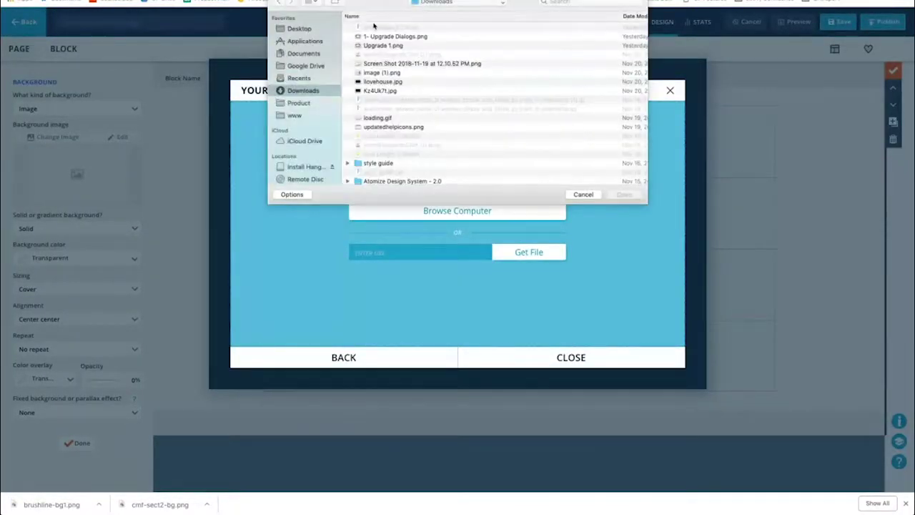
click(300, 30)
click(391, 28)
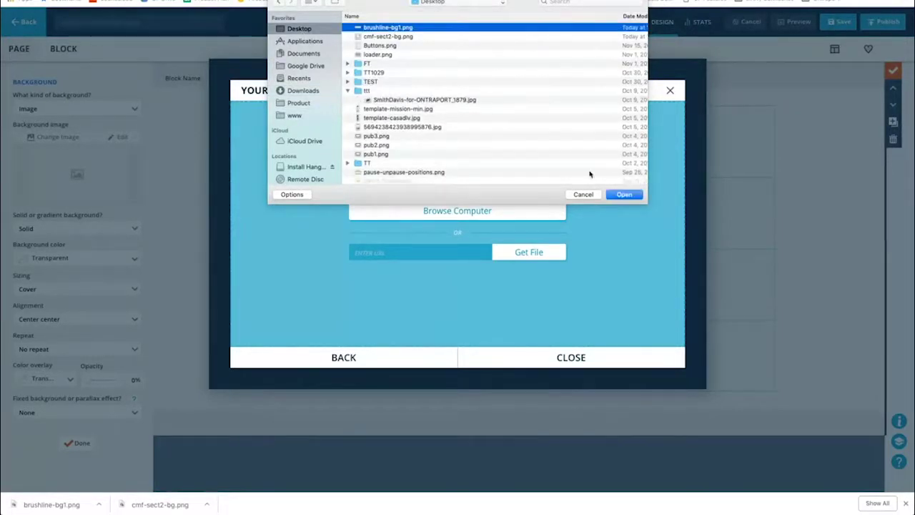
click(386, 36)
click(620, 195)
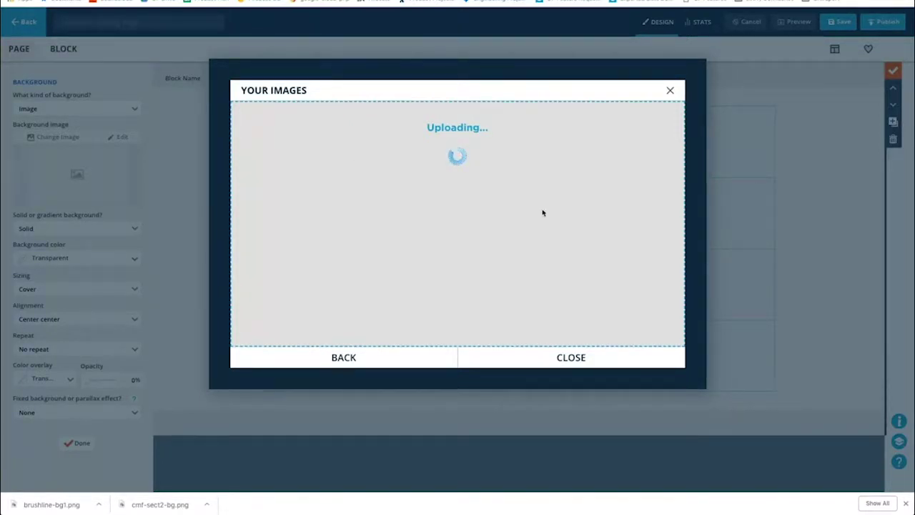
Step: Reveal the downloaded cmf-sect2-bg.png in its Desktop folder to check its file size
click(206, 504)
click(243, 491)
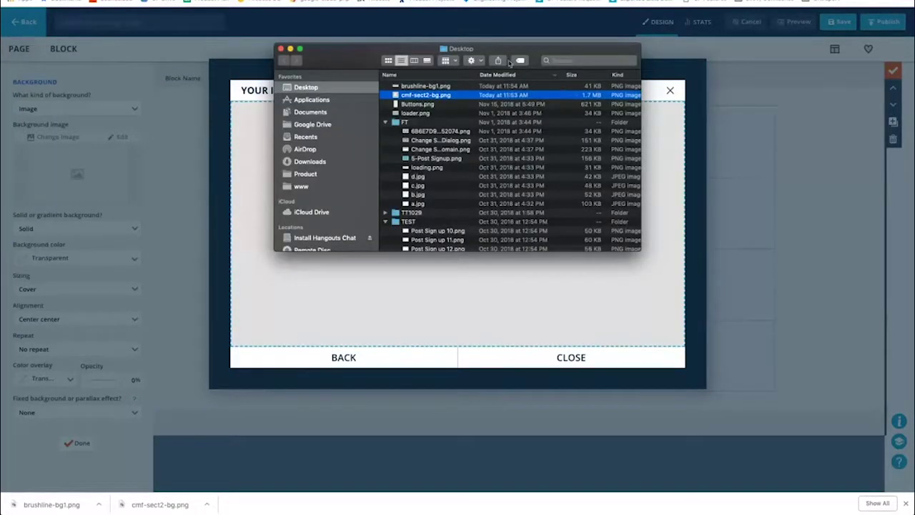
drag(425, 94, 457, 214)
drag(458, 48, 212, 92)
Step: Open the compressjpeg.com site in a new browser tab and go to its PNG to JPG converter
click(400, 1)
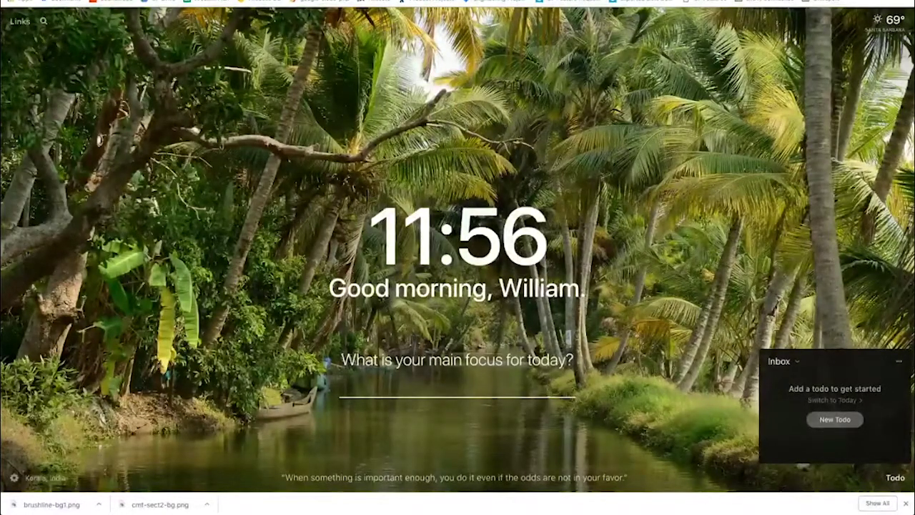
text(jpeg)
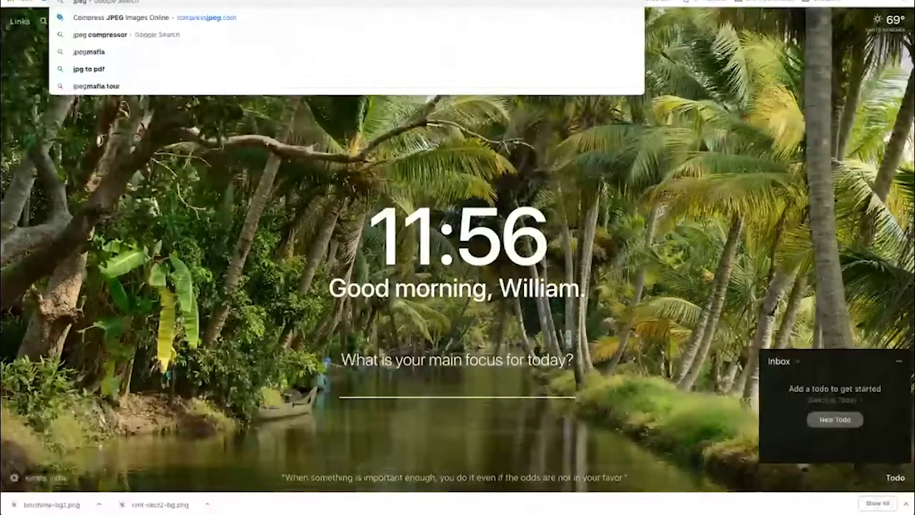
key(Down)
key(Return)
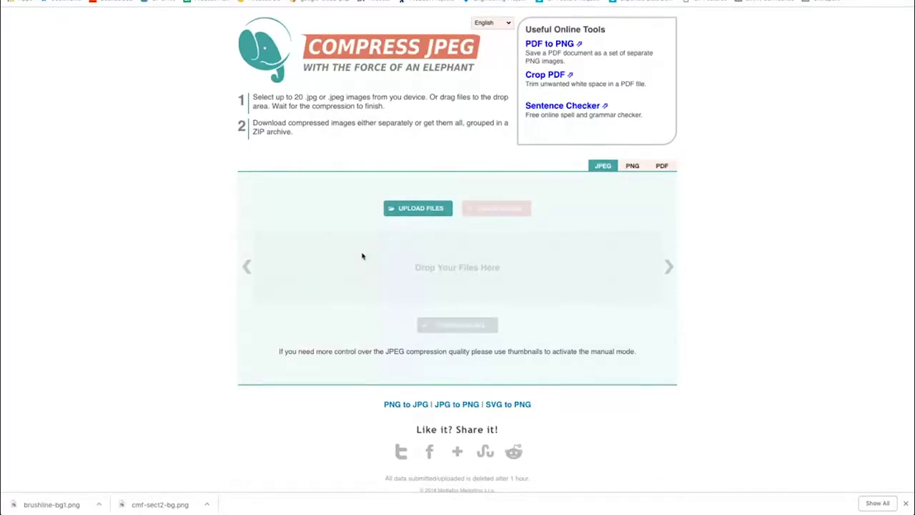
click(404, 406)
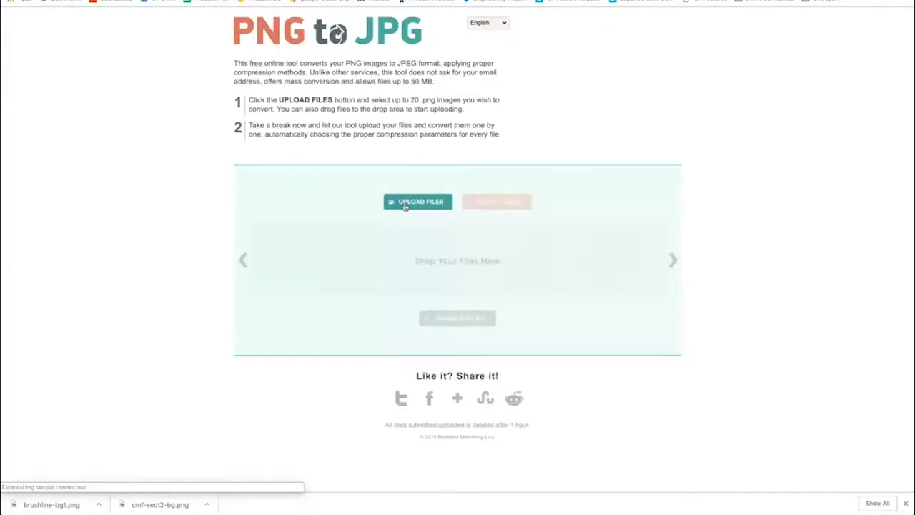
Step: Convert cmf-sect2-bg.png from the Desktop to JPG and download the converted file
click(405, 204)
click(385, 36)
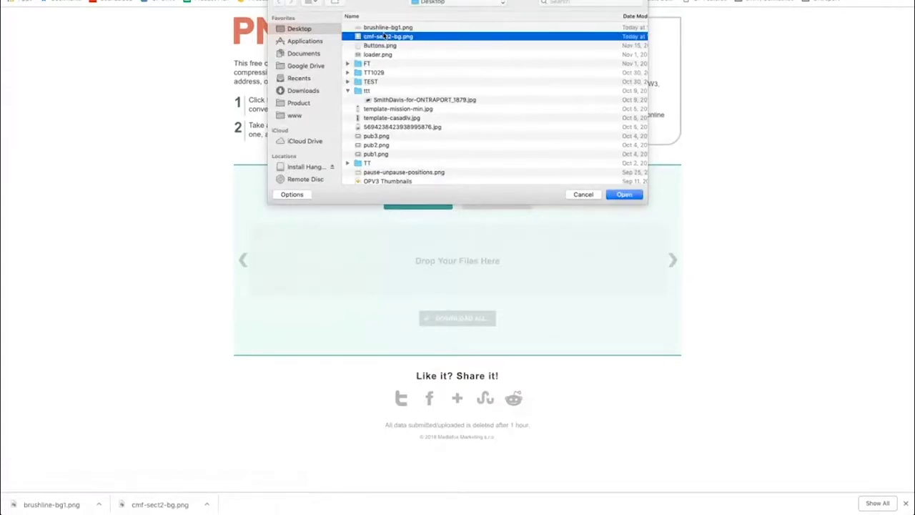
click(621, 194)
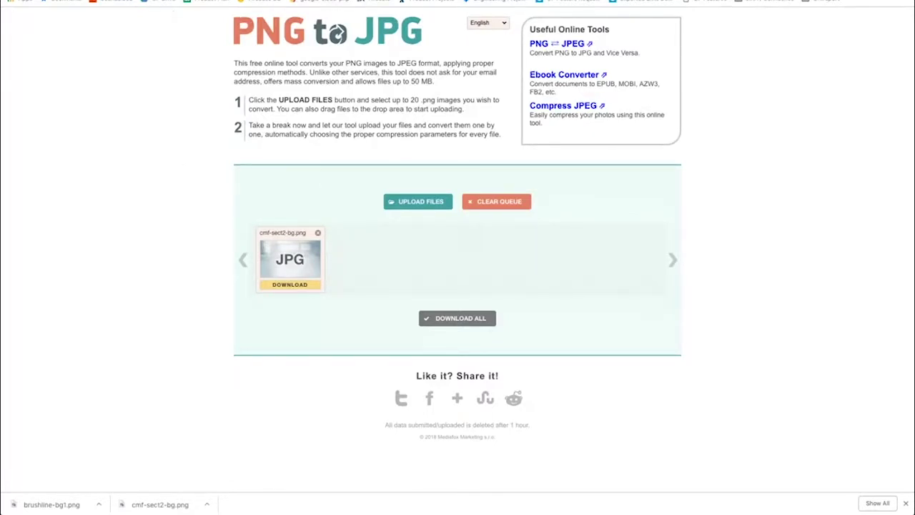
mouse_move(291, 264)
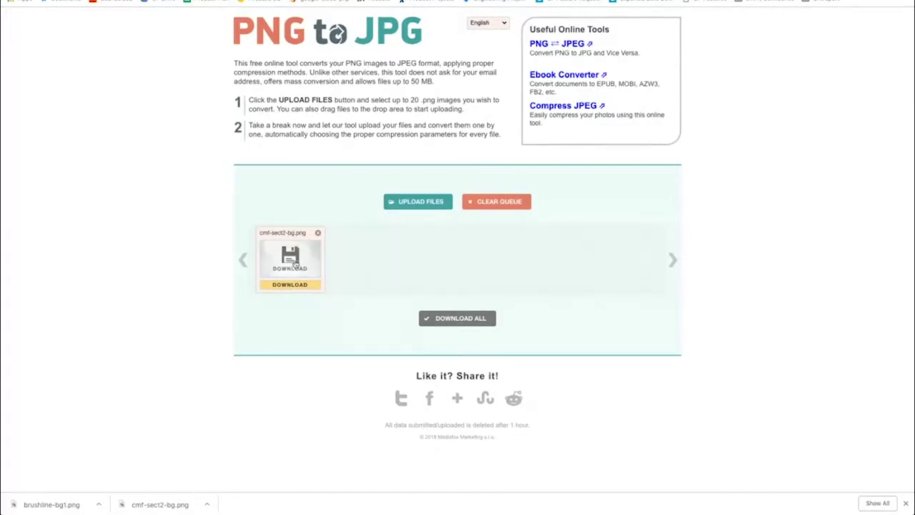
click(288, 284)
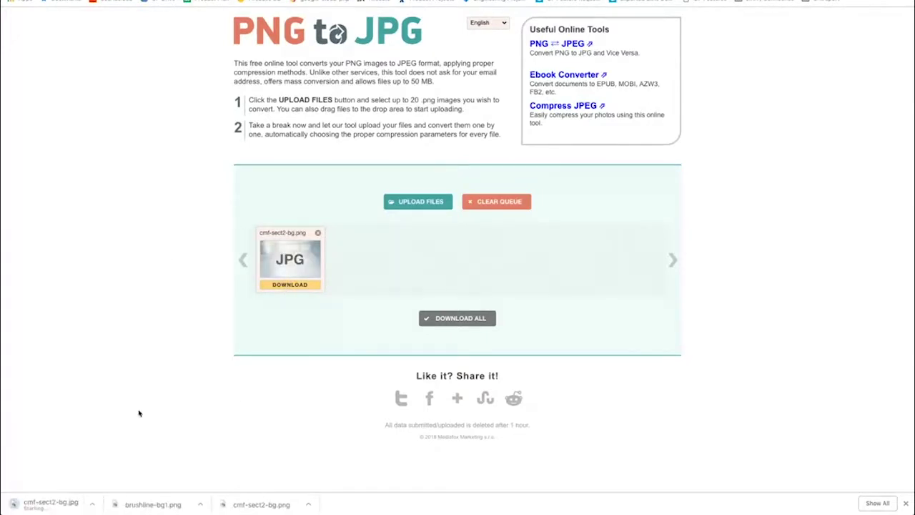
Step: Compare the file size of cmf-sect2-bg.jpg in Downloads with the original cmf-sect2-bg.png on the Desktop
click(101, 506)
click(128, 490)
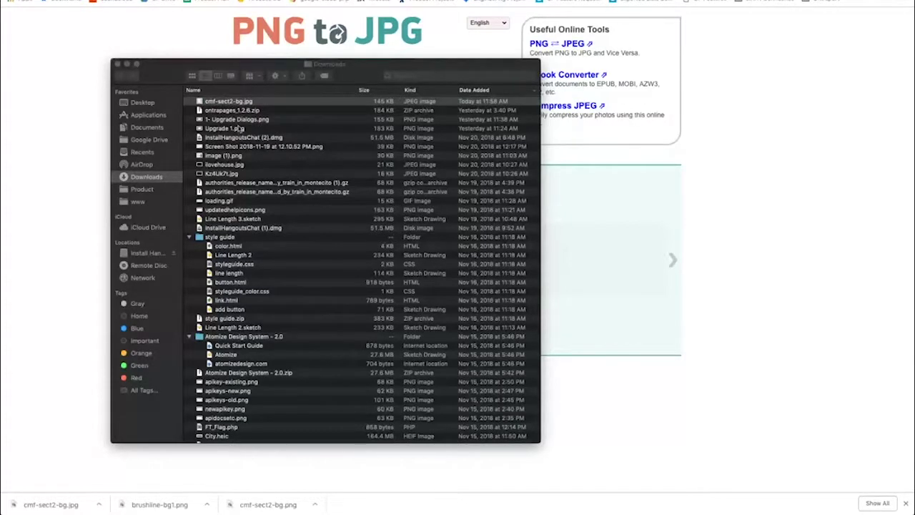
scroll(215, 143, up, 2)
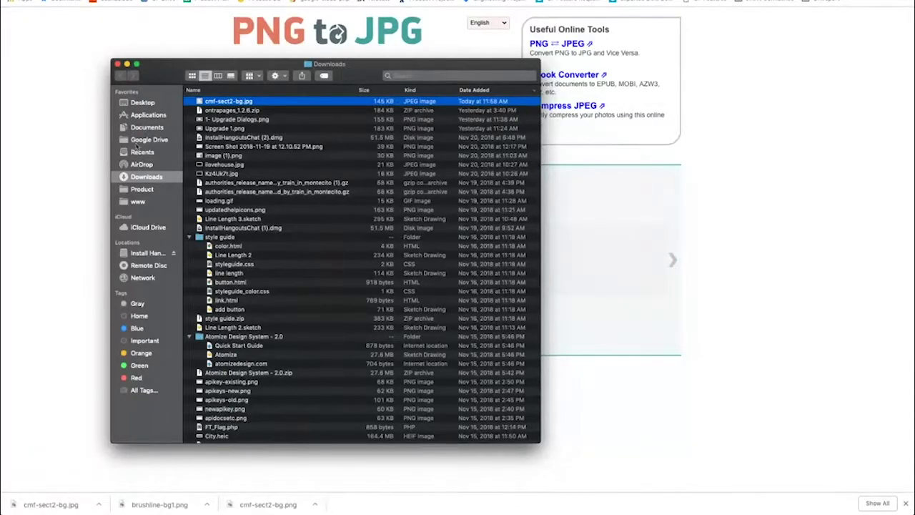
click(143, 105)
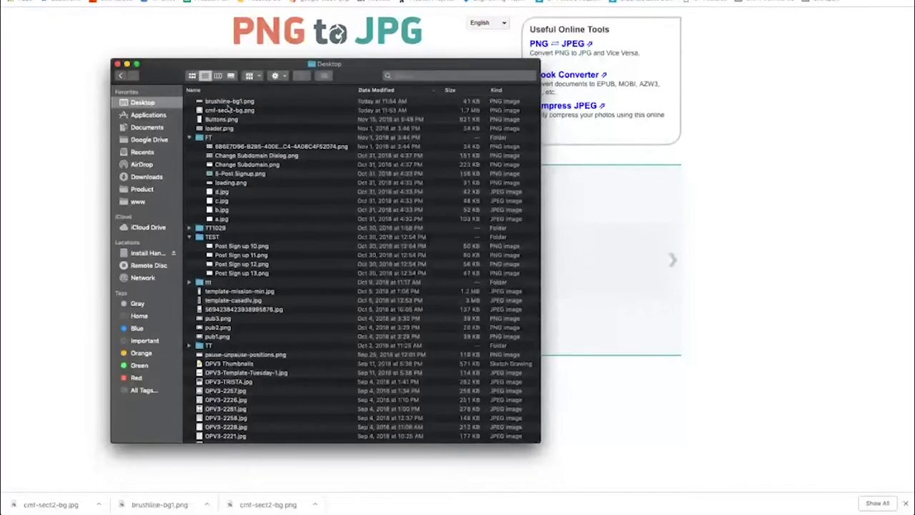
click(264, 110)
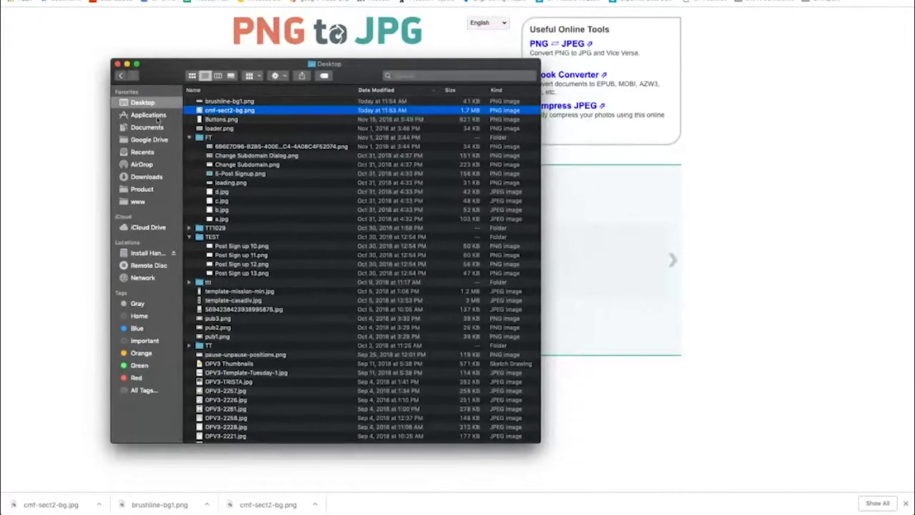
click(135, 177)
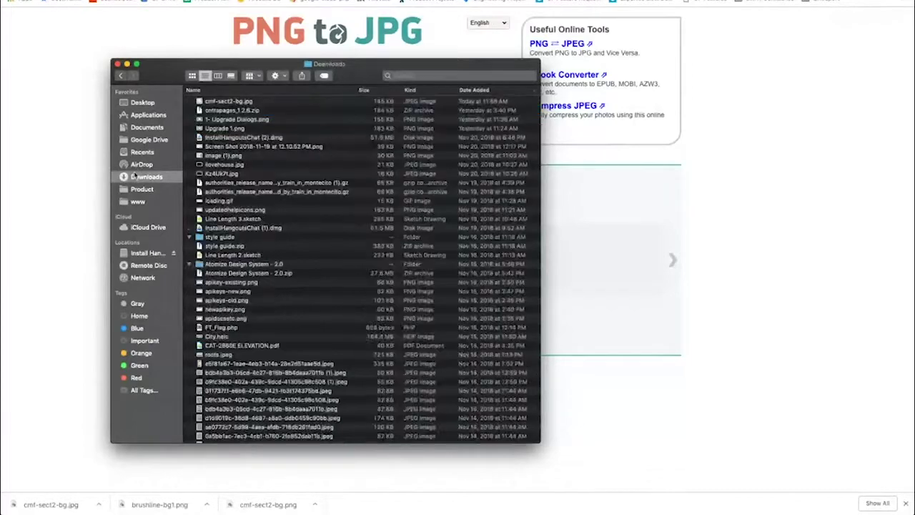
click(247, 101)
key(super+h)
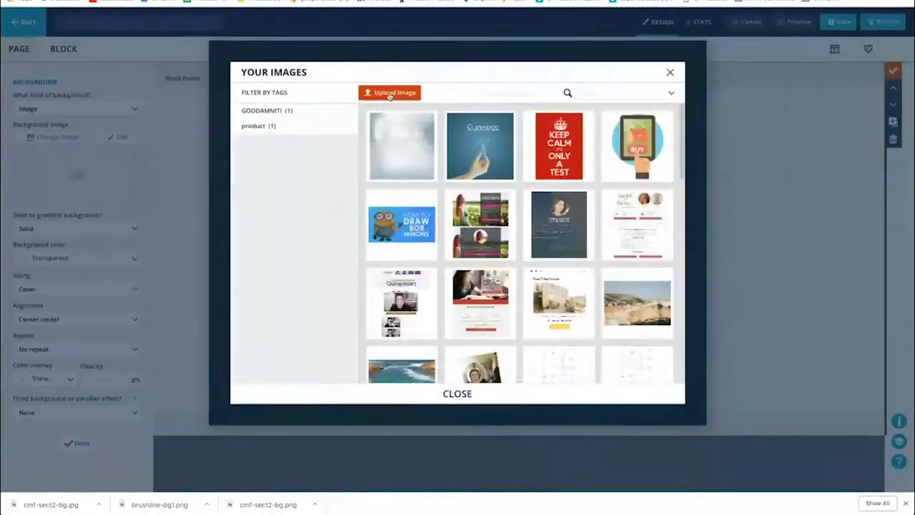
Step: Upload the converted cmf-sect2-bg.jpg to the image library and apply it as the block's background image
click(390, 92)
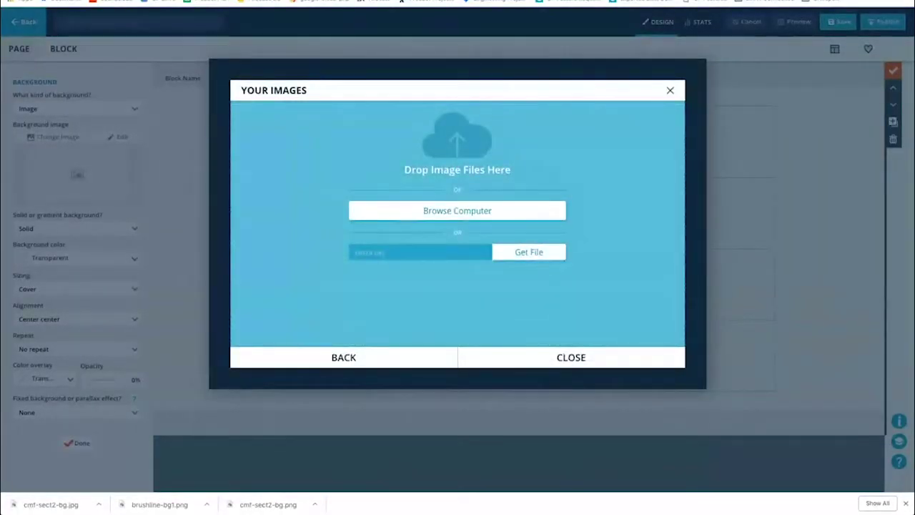
drag(268, 504, 439, 187)
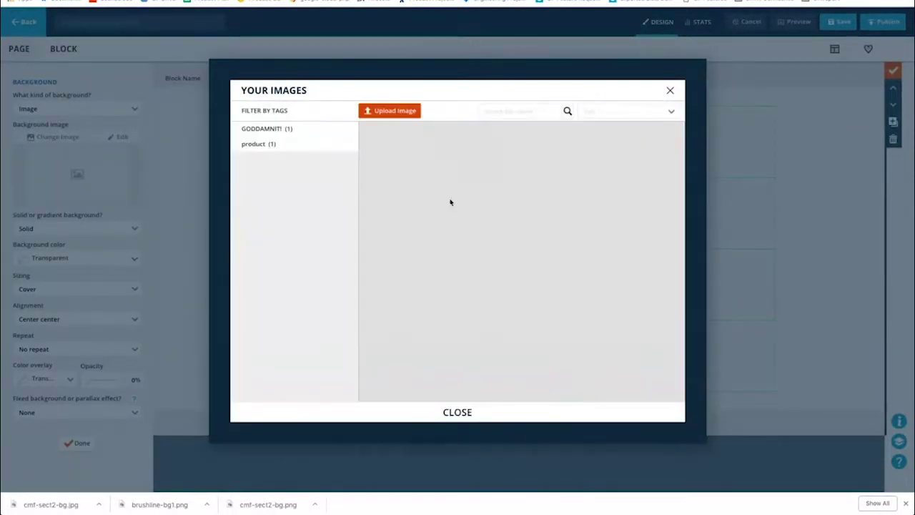
click(401, 172)
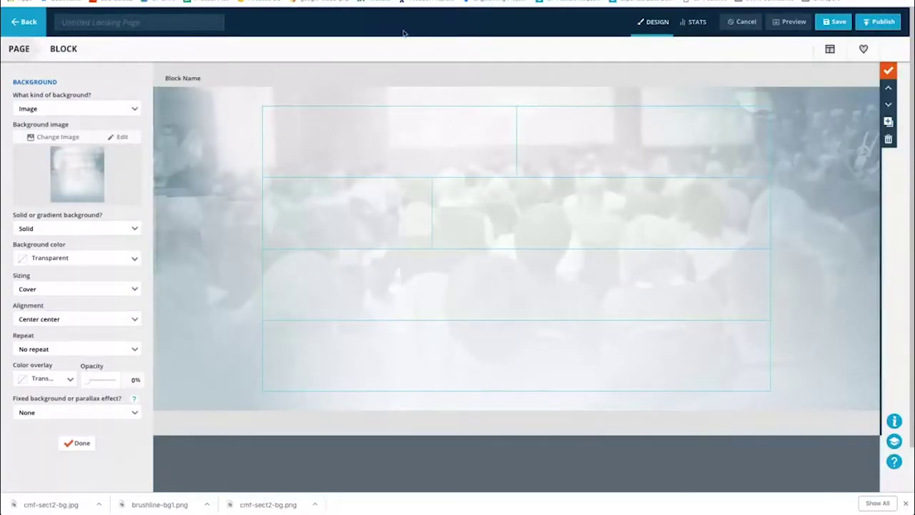
click(76, 443)
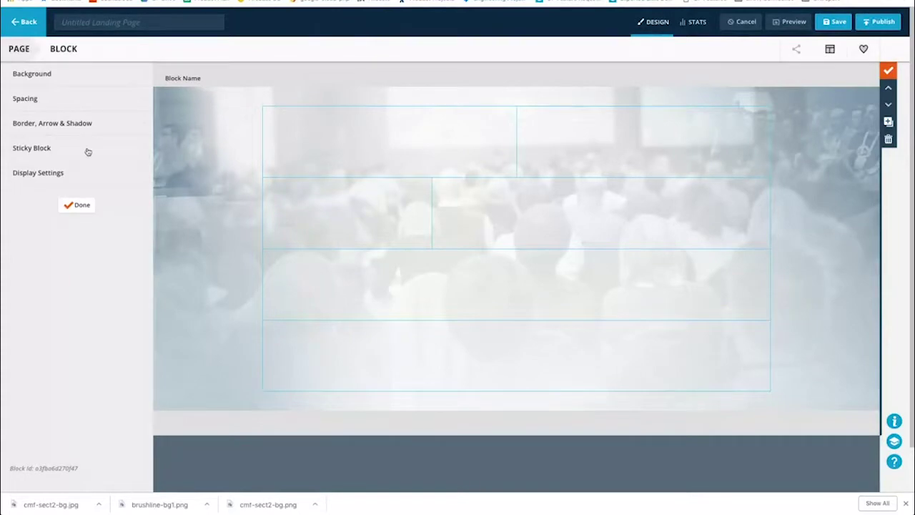
Step: Copy the intro text from the original sales page into a new text element in the first column of the block's top row
click(236, 1)
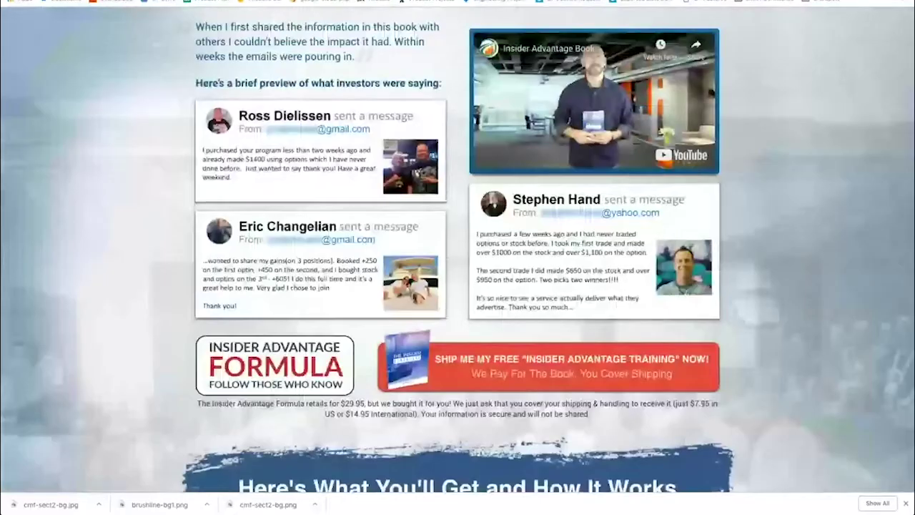
mouse_move(203, 27)
mouse_down()
mouse_move(455, 90)
mouse_move(282, 83)
mouse_move(197, 26)
mouse_up()
key(ctrl+c)
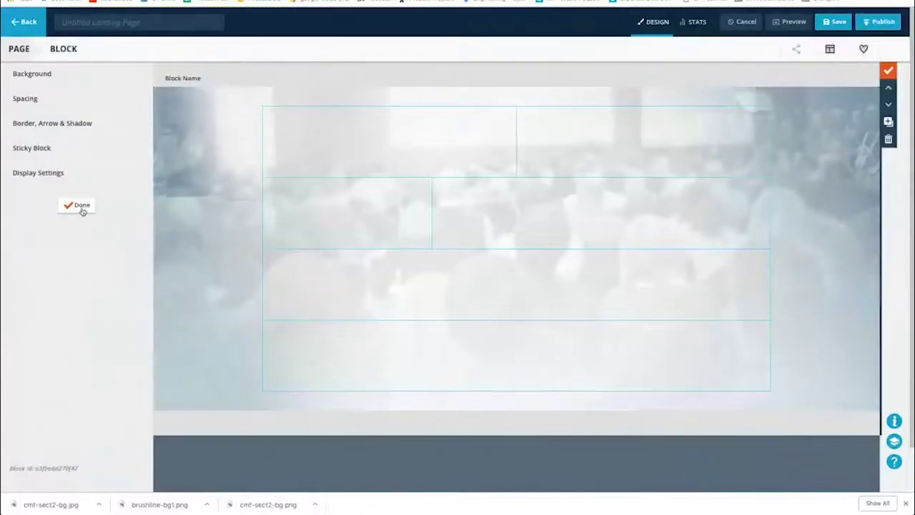
click(79, 207)
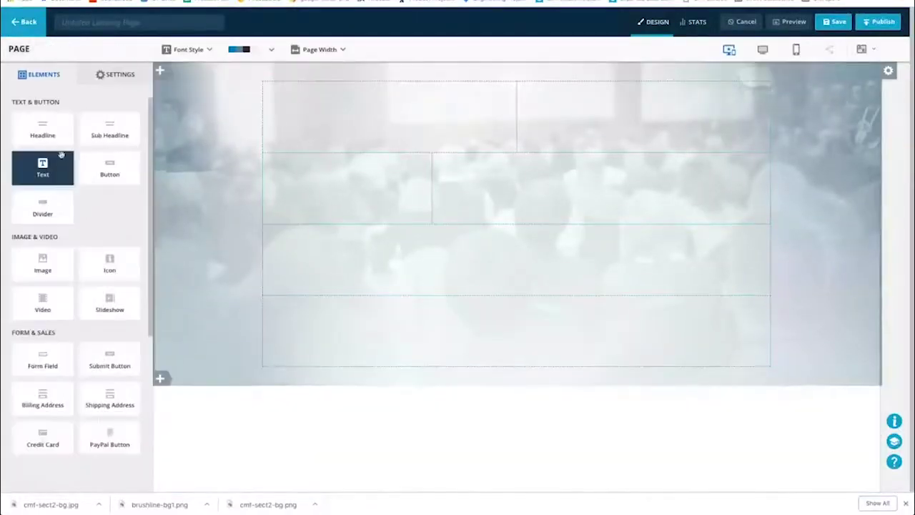
drag(43, 167, 343, 107)
double_click(340, 105)
key(ctrl+v)
Step: Insert a blank line before "Here's a brief preview of what investors were saying:" and apply the Large Body Text style to all the text
click(471, 98)
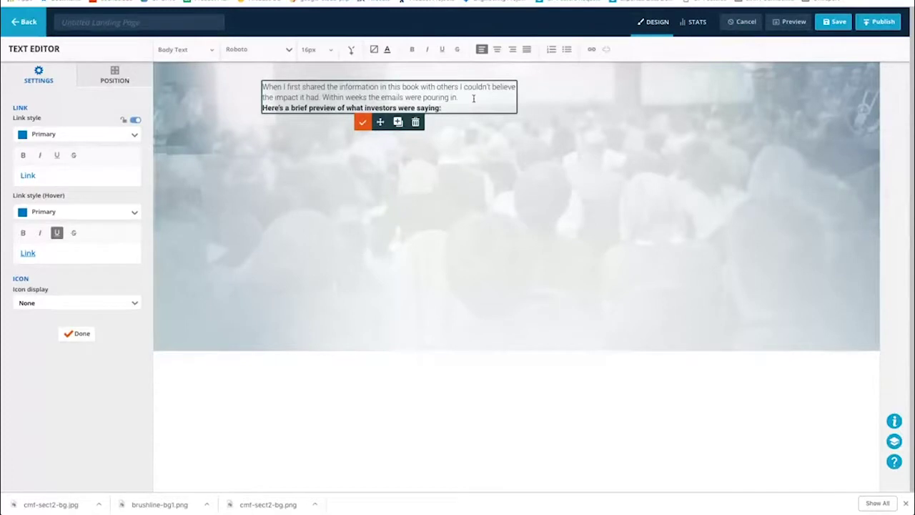
key(Return)
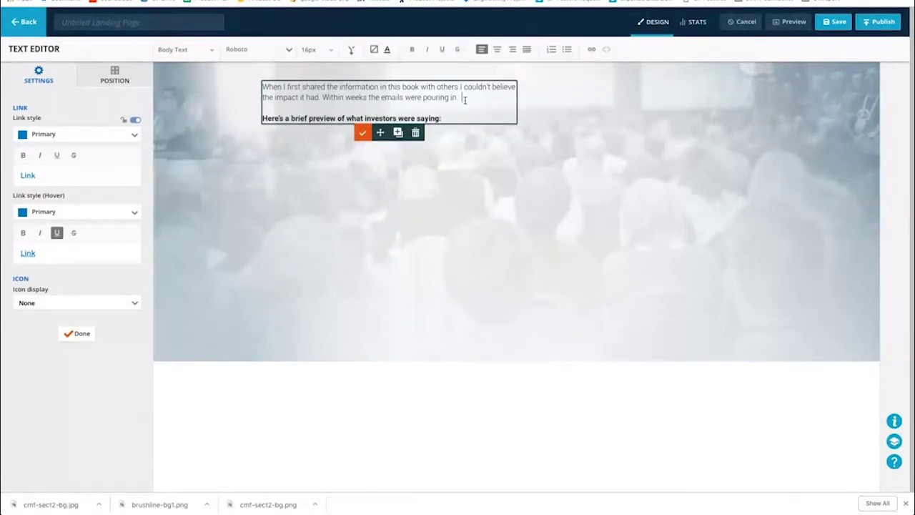
key(ctrl+a)
click(205, 56)
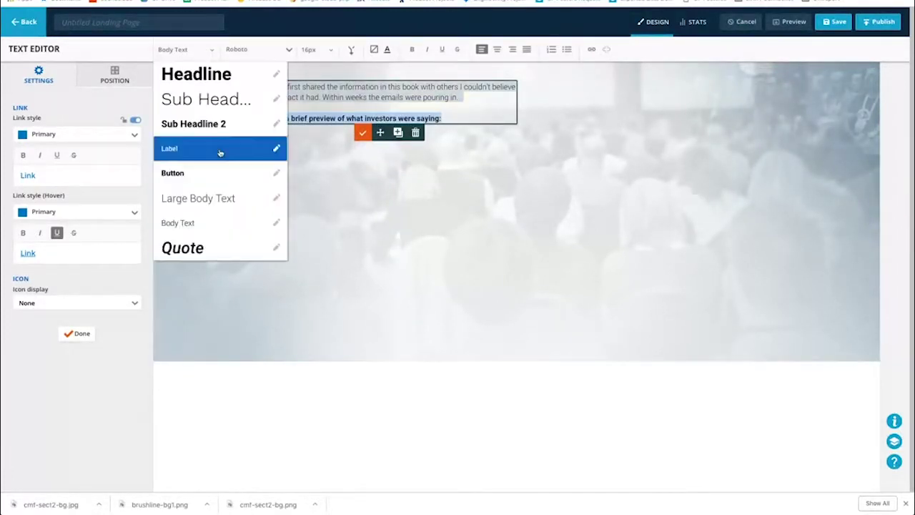
click(219, 198)
click(362, 147)
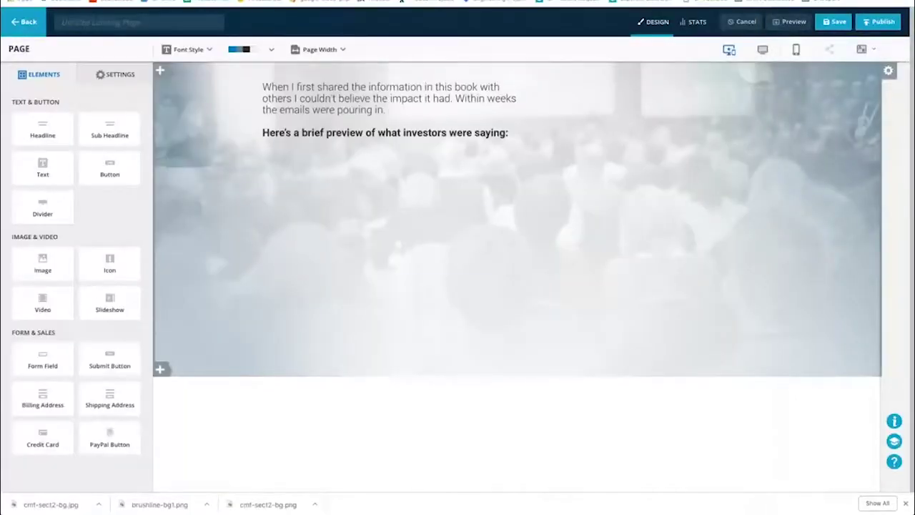
Step: Clear the PNG to JPG converter's queue, convert the three testimonial PNG images and download them all
drag(17, 192, 293, 170)
key(super+Tab)
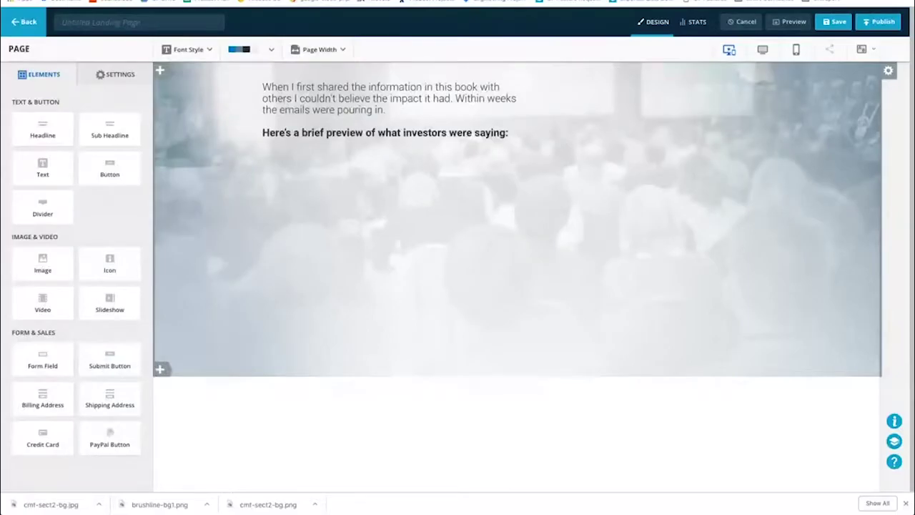
key(ctrl+Tab)
click(318, 235)
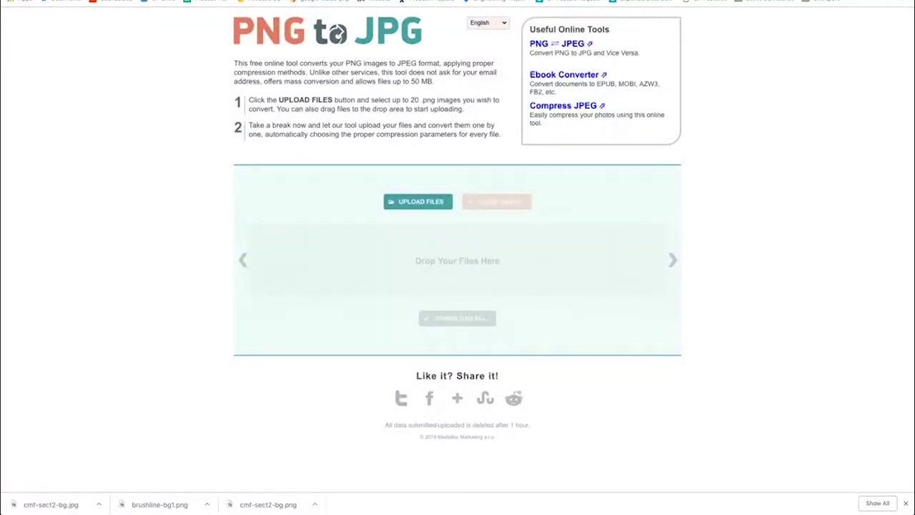
drag(14, 98, 435, 253)
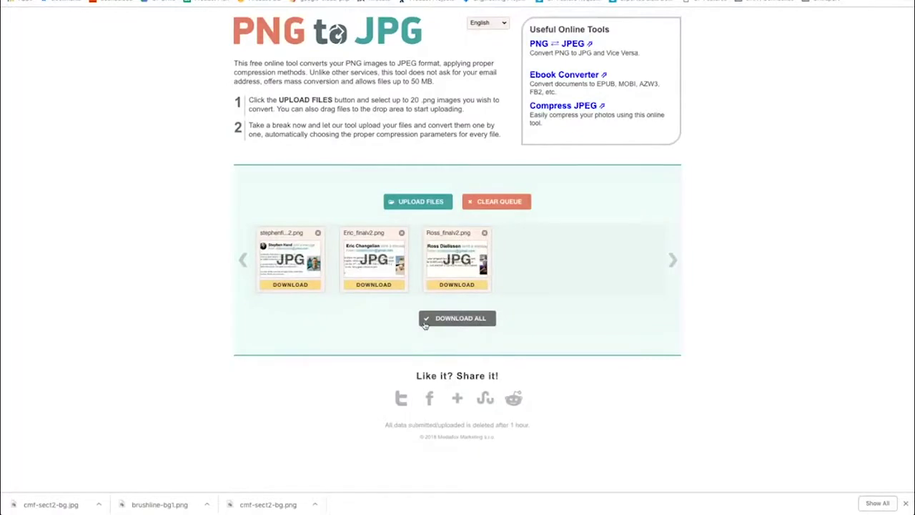
click(459, 319)
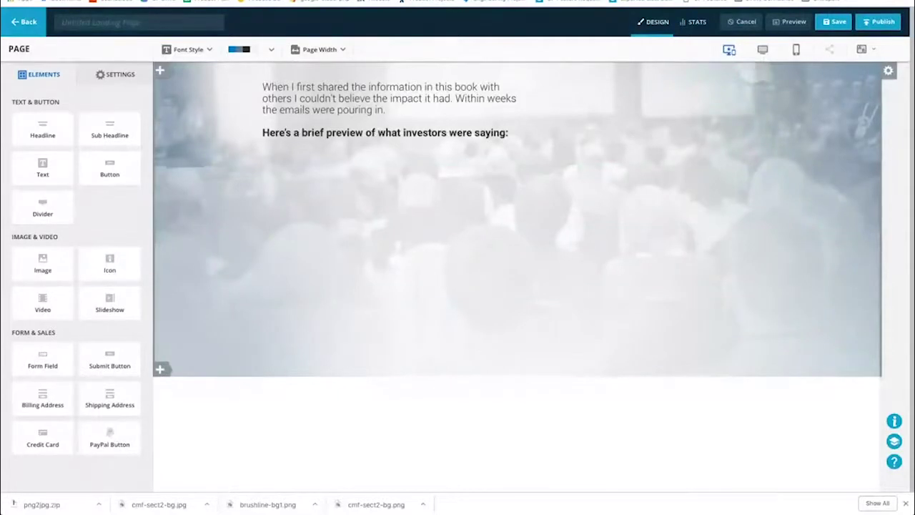
Step: Place two of the testimonial images, one above the other, under the intro text in the first column of the block's top row
drag(43, 168, 318, 160)
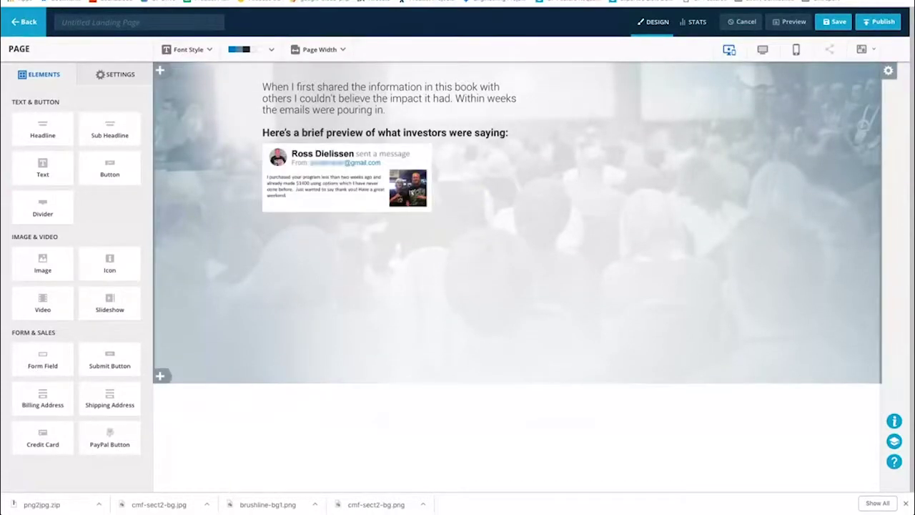
drag(43, 129, 370, 210)
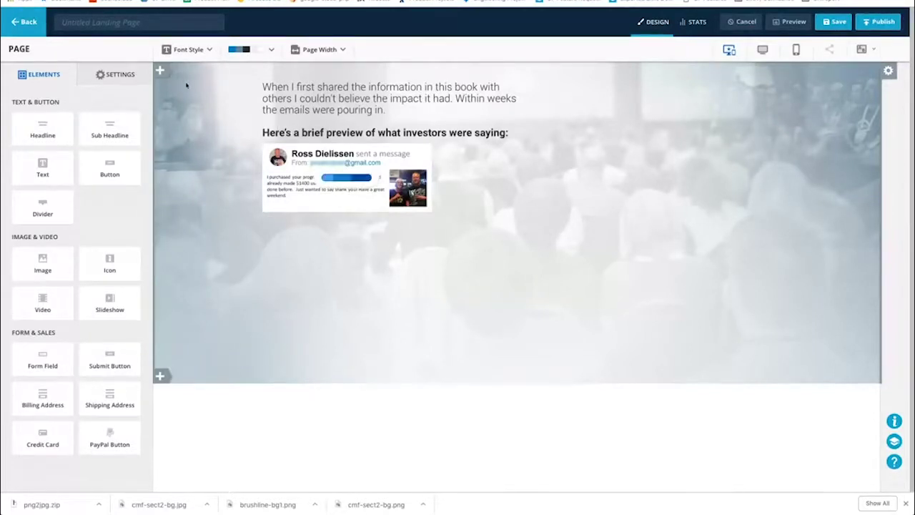
mouse_move(343, 134)
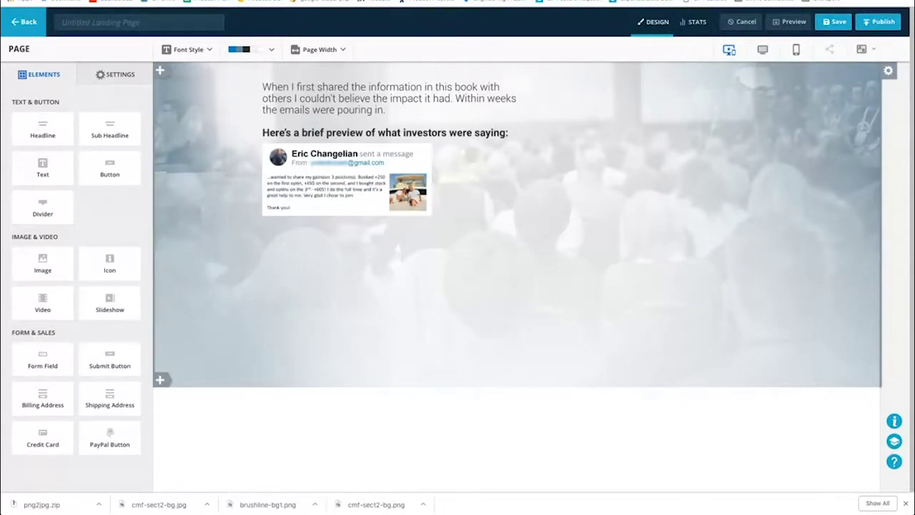
drag(1, 172, 354, 135)
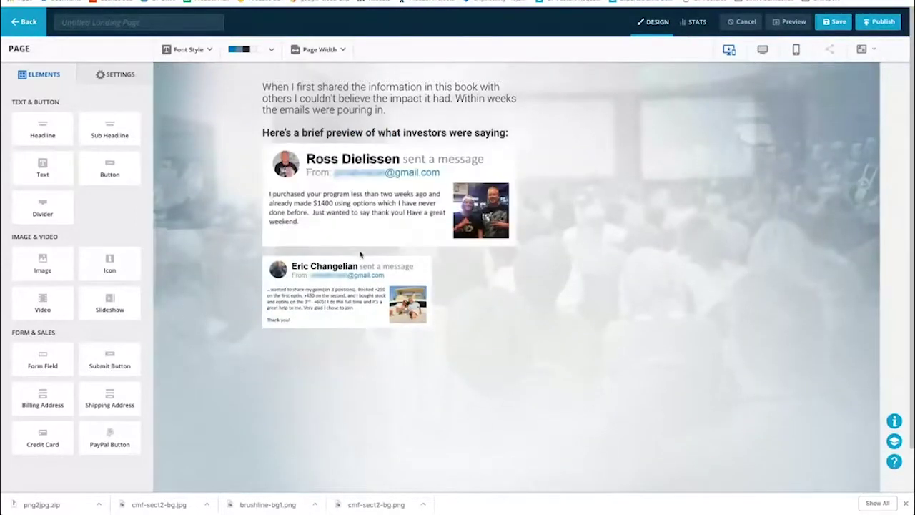
mouse_move(377, 264)
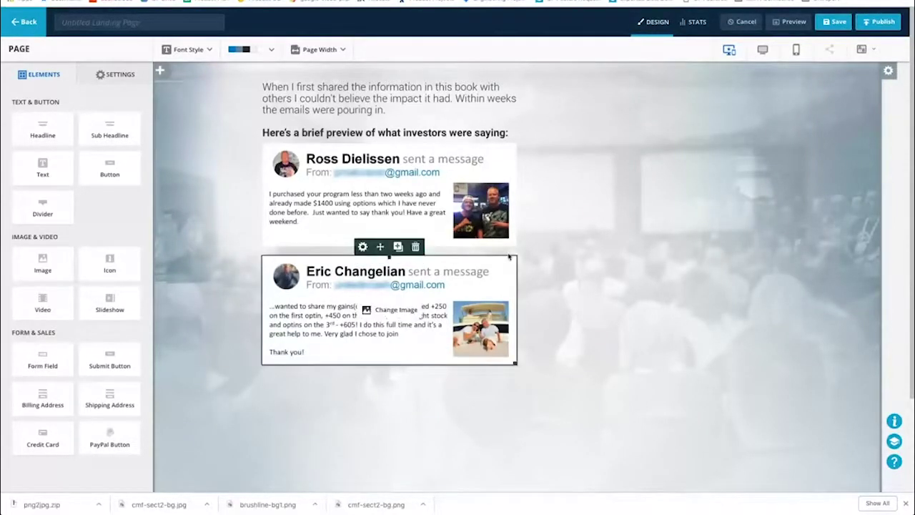
Step: Add a video element in the second column of the block's top row and the third testimonial image below it
mouse_move(296, 211)
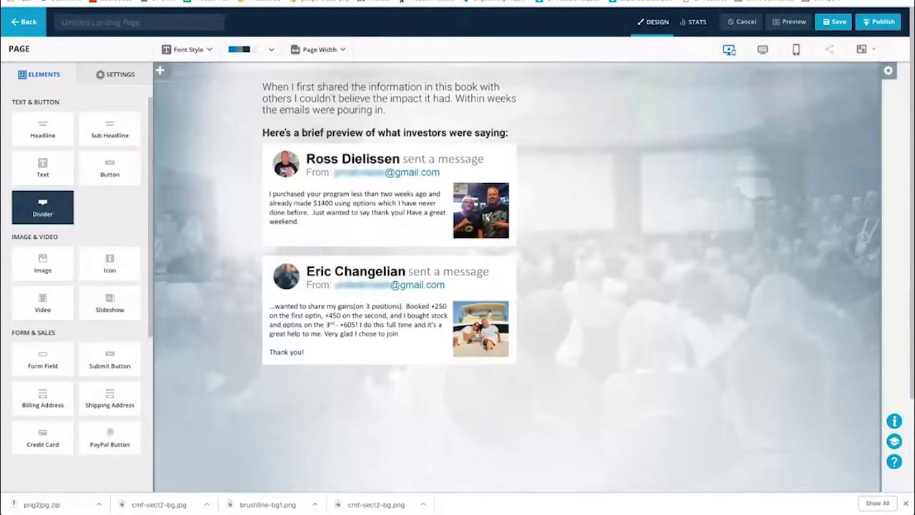
drag(43, 207, 576, 255)
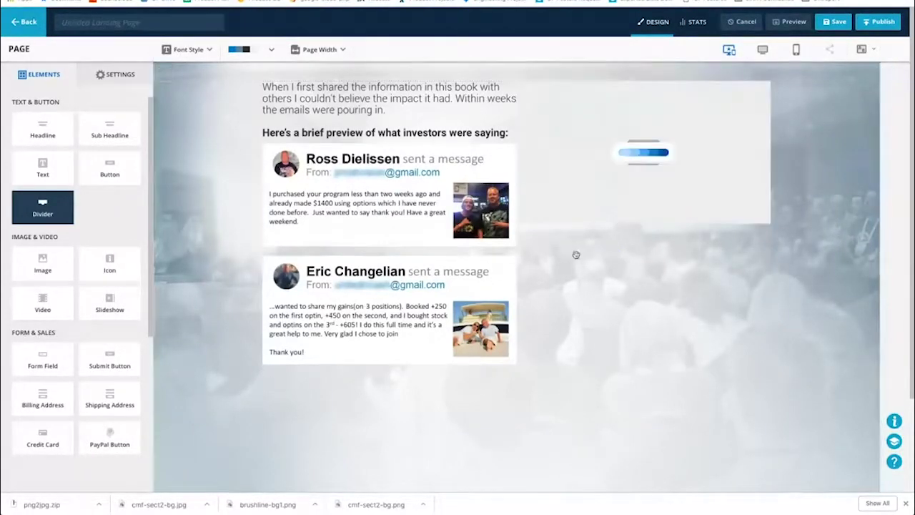
drag(42, 298, 637, 89)
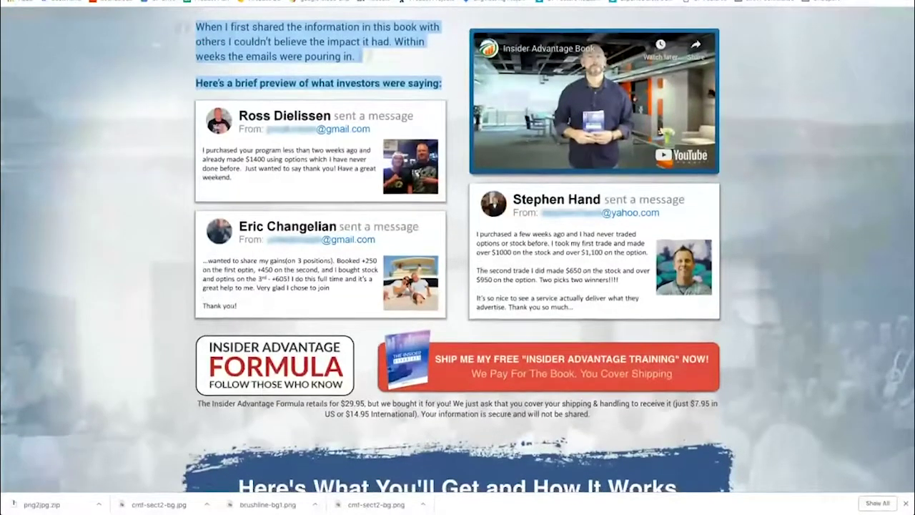
click(136, 72)
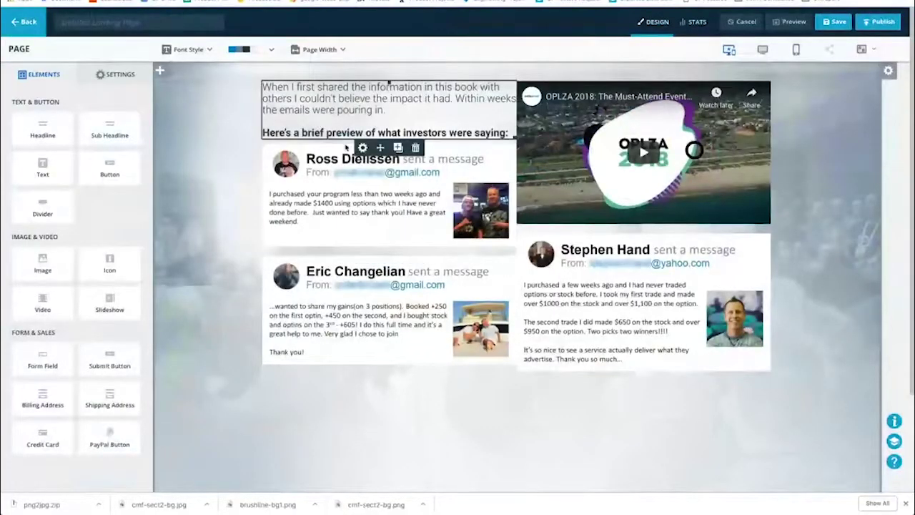
Step: Add a little space below the intro text and give the top row's first column a right padding of 20px
drag(389, 146, 389, 151)
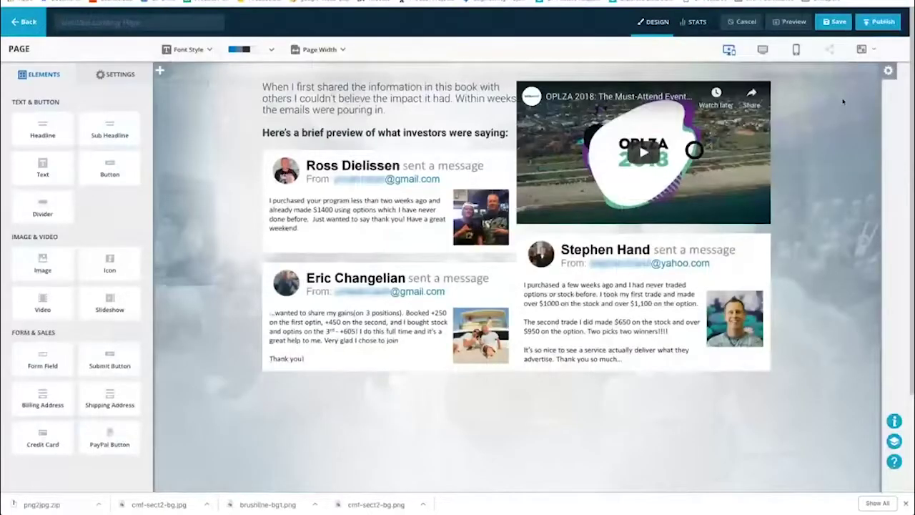
click(889, 71)
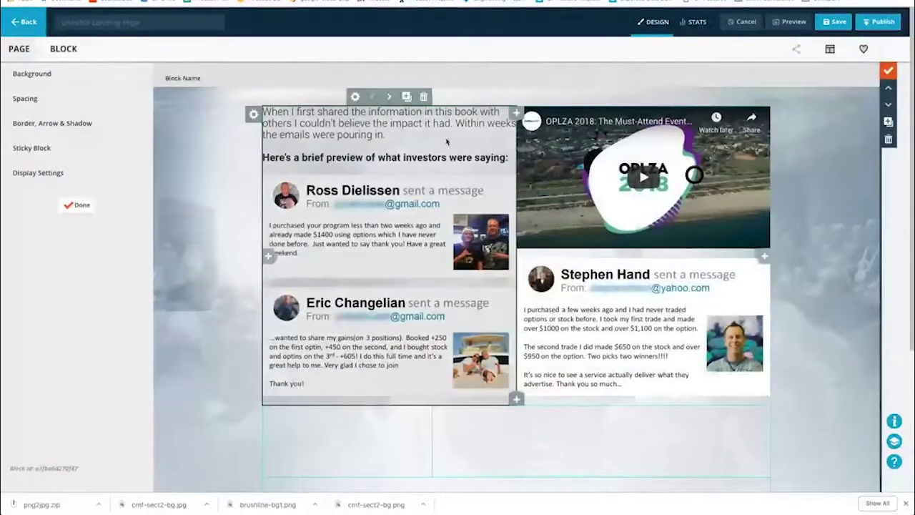
click(446, 141)
click(25, 96)
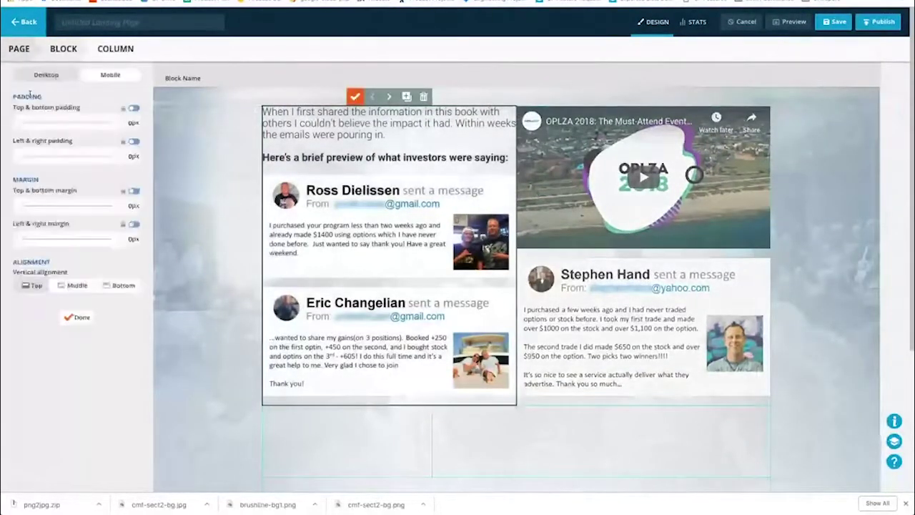
click(122, 142)
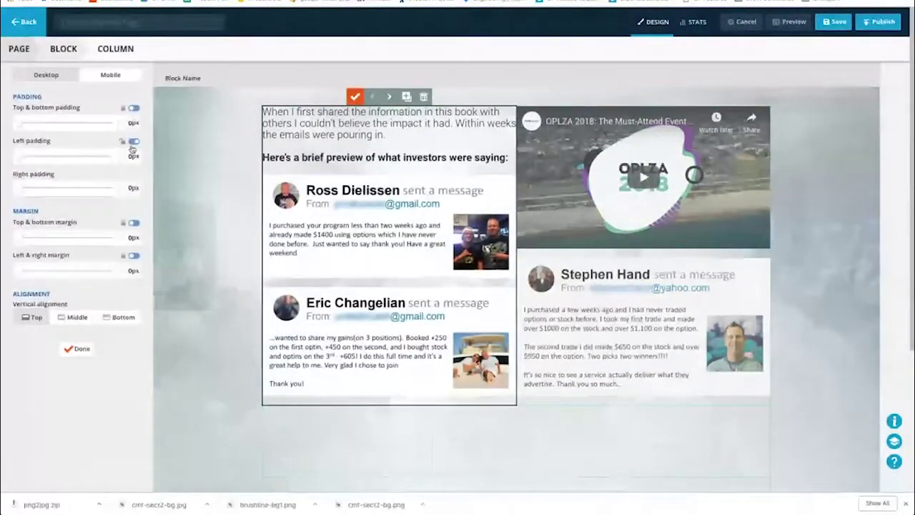
click(129, 186)
text(1)
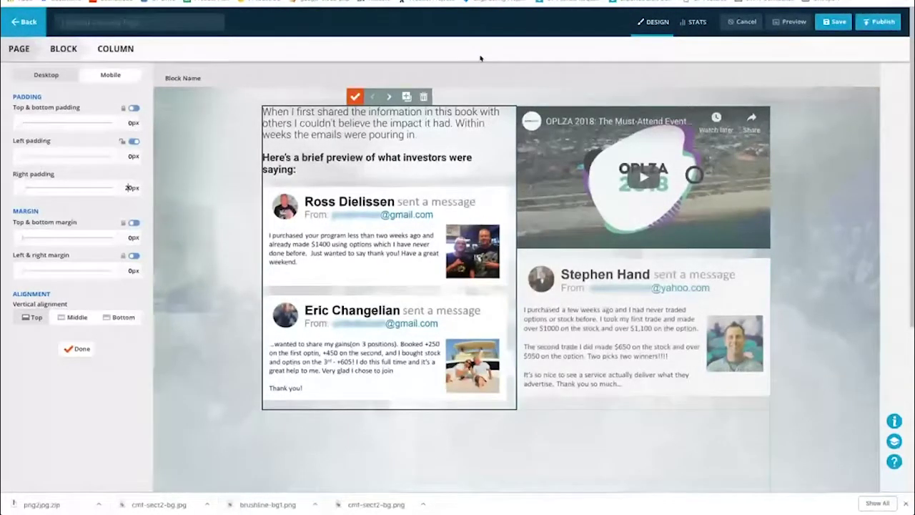
click(80, 348)
Step: Give the top row's second column a left padding of 20px and close the block settings
click(568, 168)
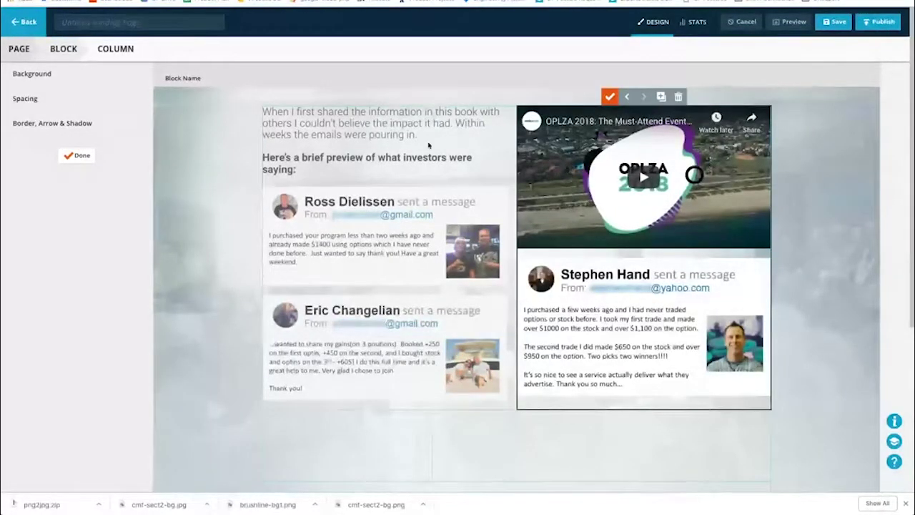
click(63, 100)
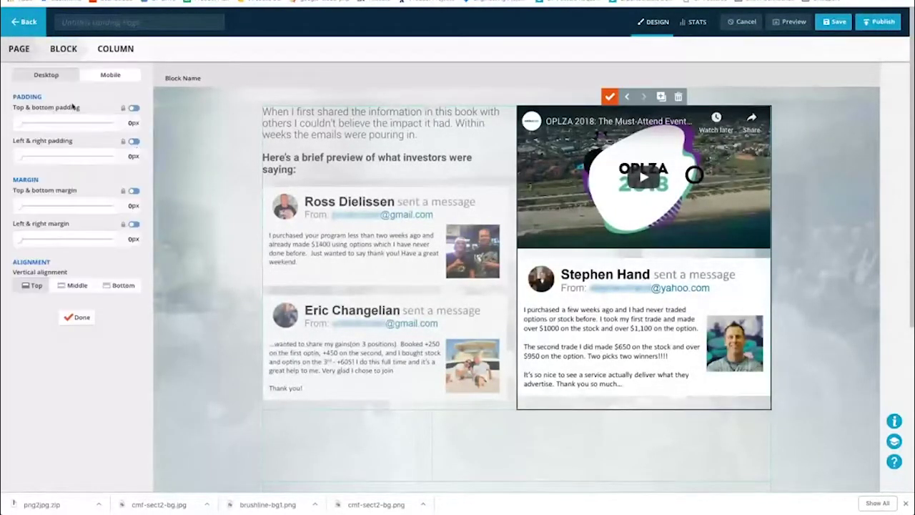
click(133, 141)
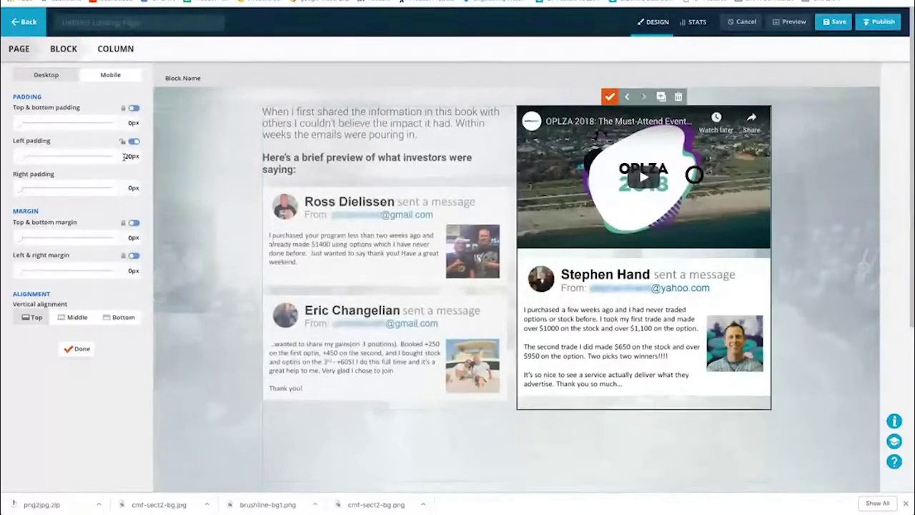
click(609, 97)
click(79, 159)
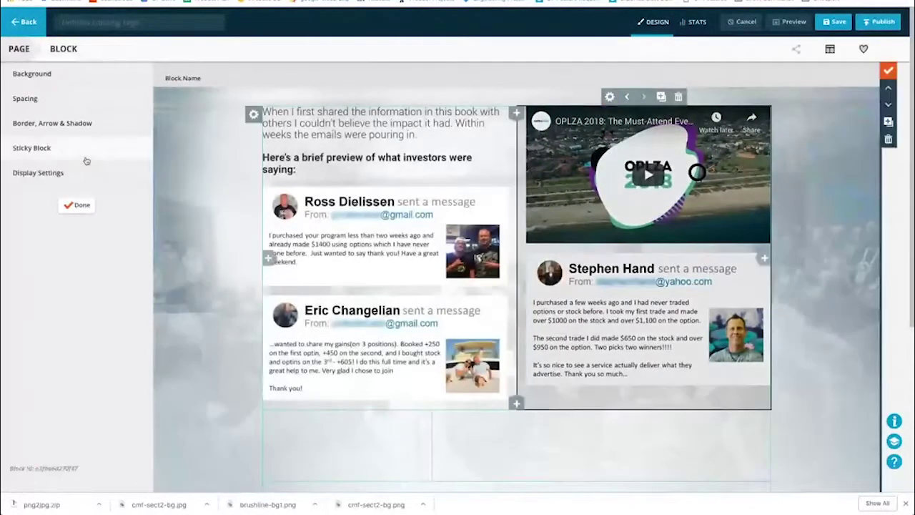
click(78, 205)
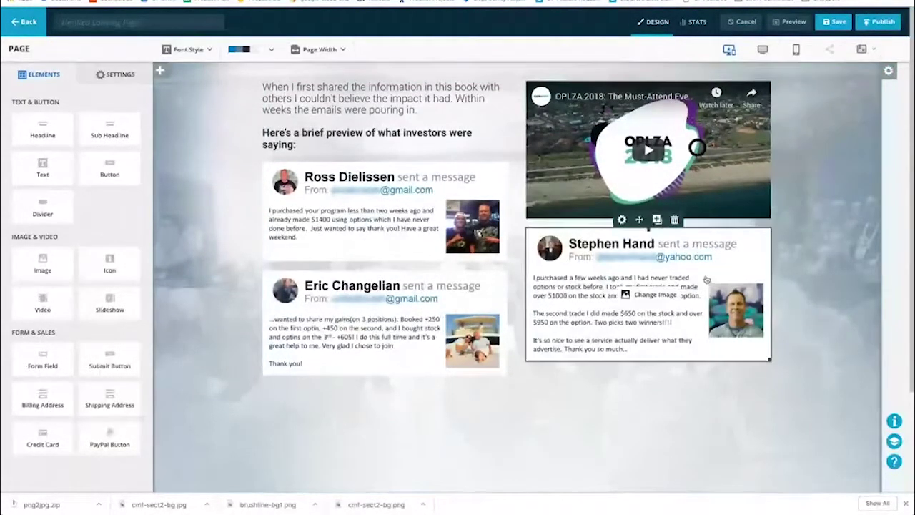
Step: Increase the space between the video and the third testimonial image so its bottom edge lines up with the second testimonial's
click(649, 234)
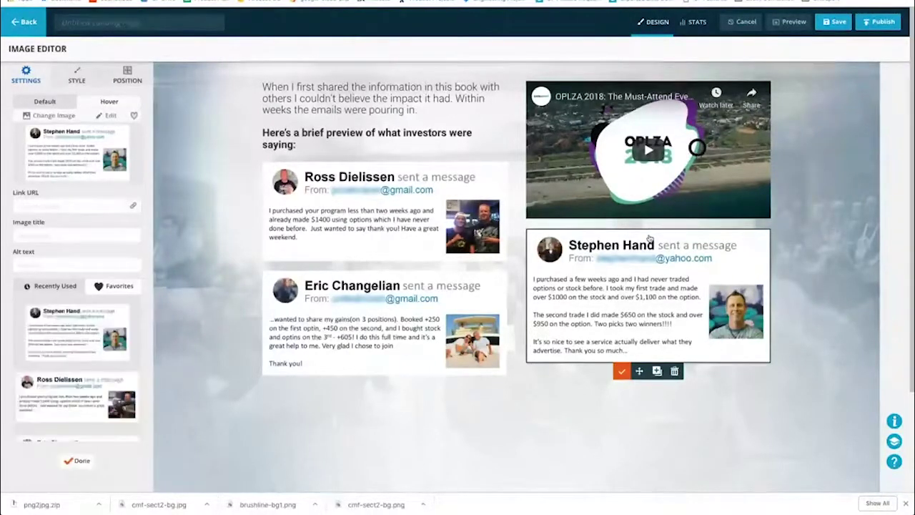
click(68, 468)
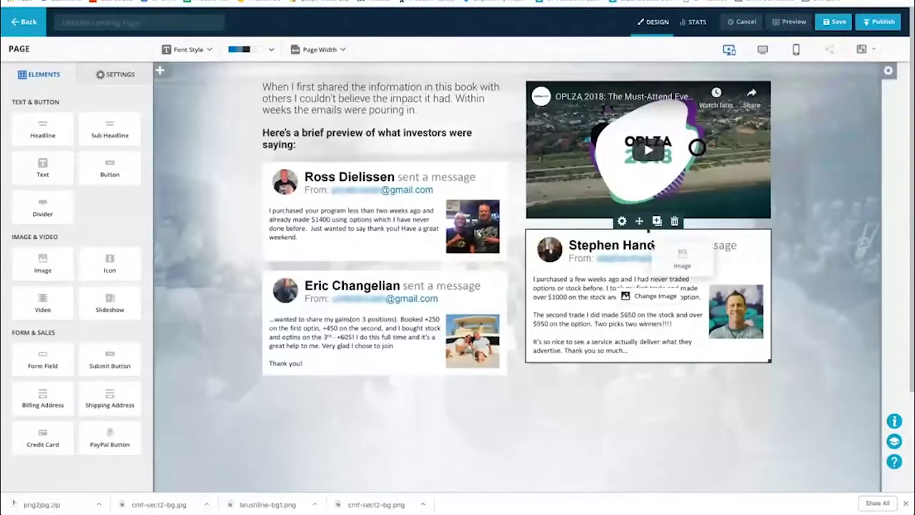
drag(649, 230, 648, 244)
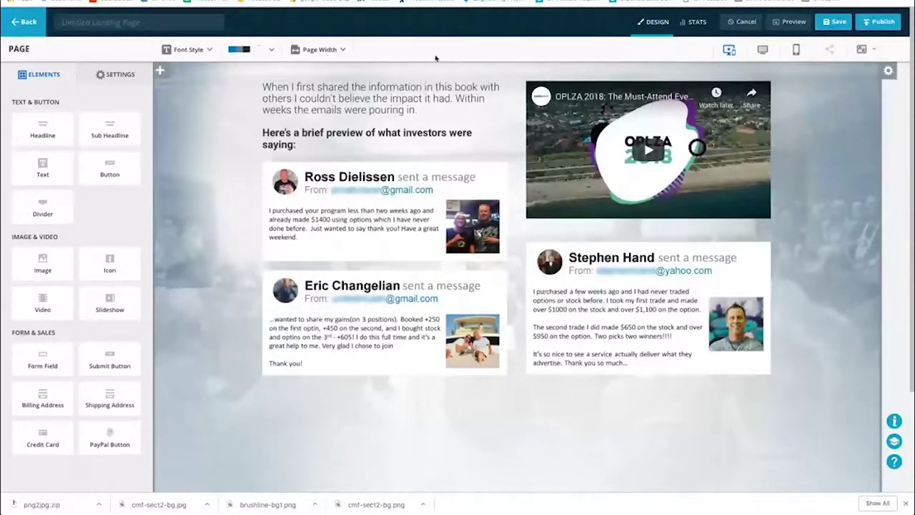
Step: Apply the palette's primary blue to all the intro text in the first column
double_click(343, 100)
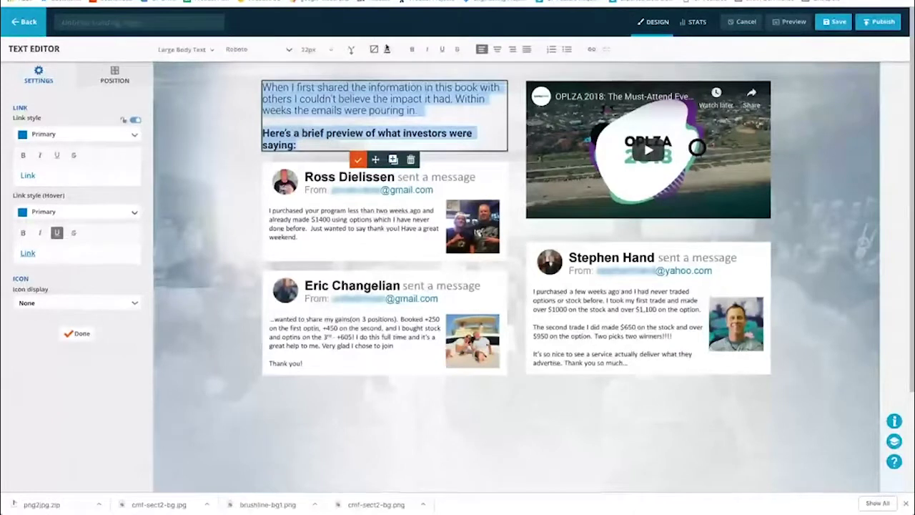
click(387, 48)
click(413, 67)
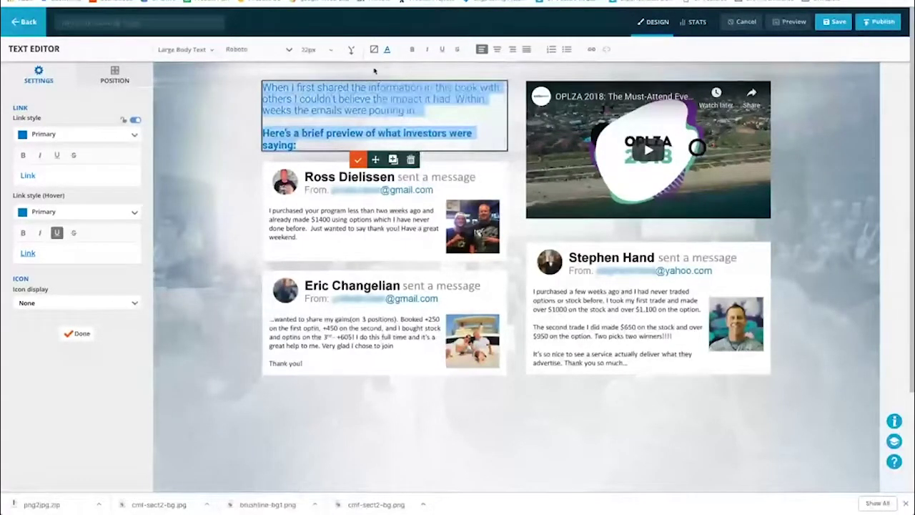
click(358, 159)
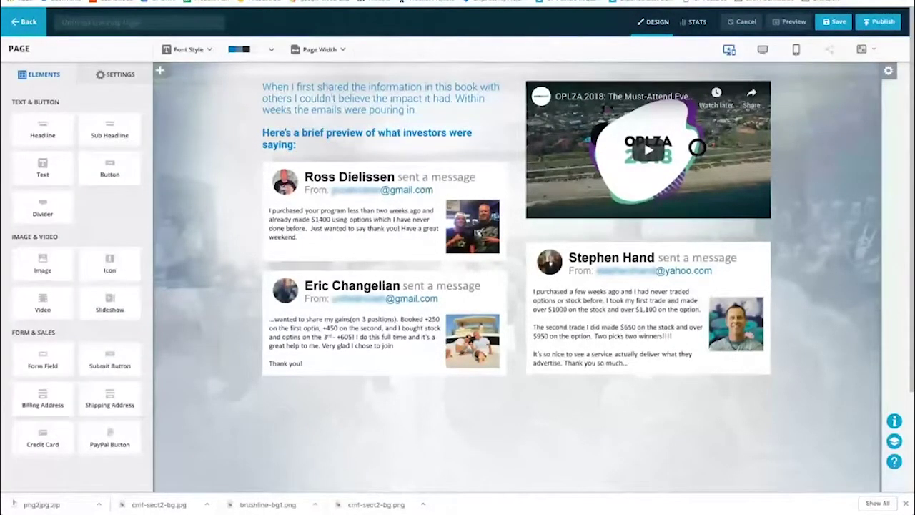
key(Return)
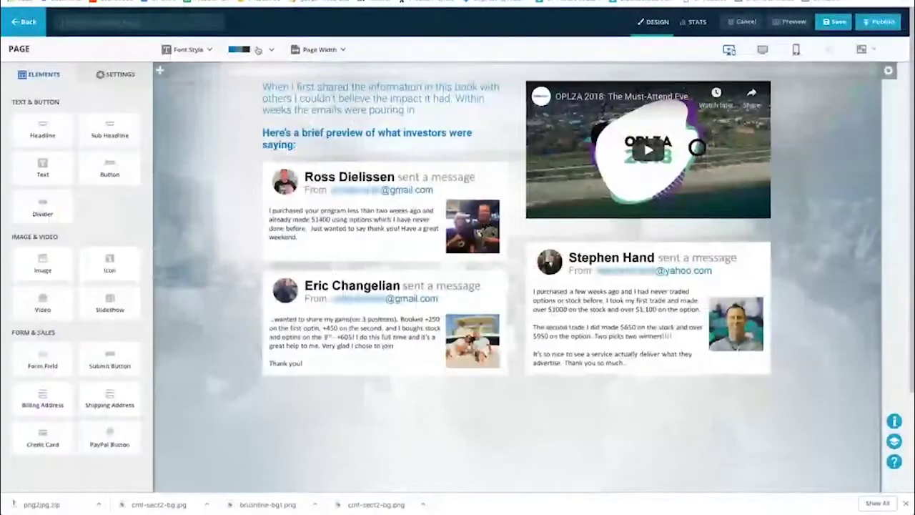
Step: Set the page palette's primary colour to the darker blue #035087 and save the palette
click(257, 50)
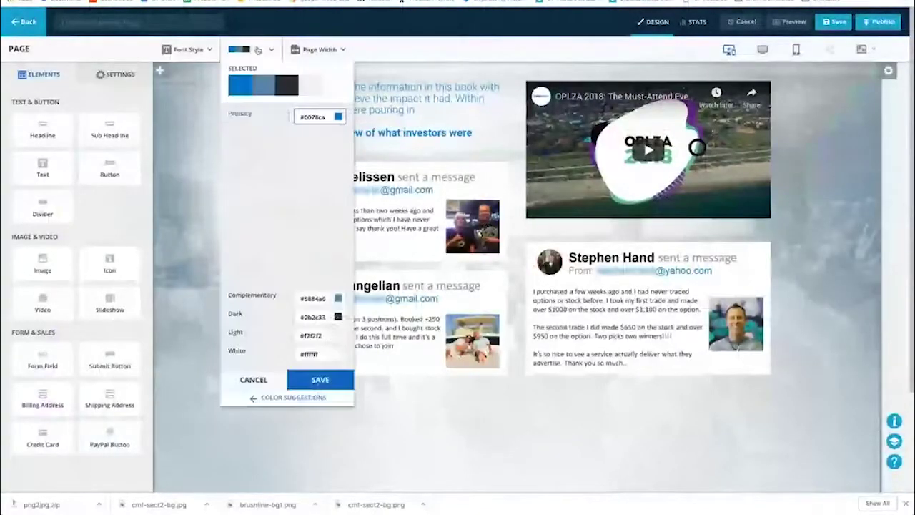
click(337, 117)
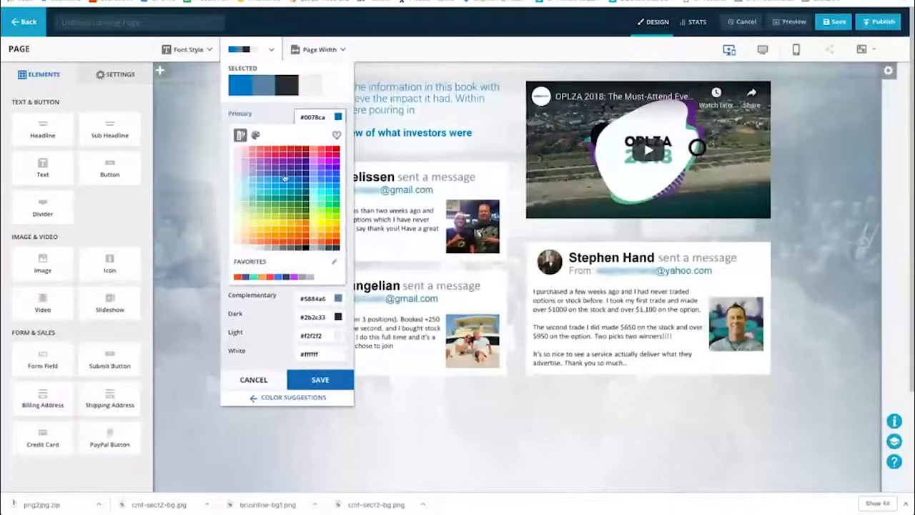
click(256, 135)
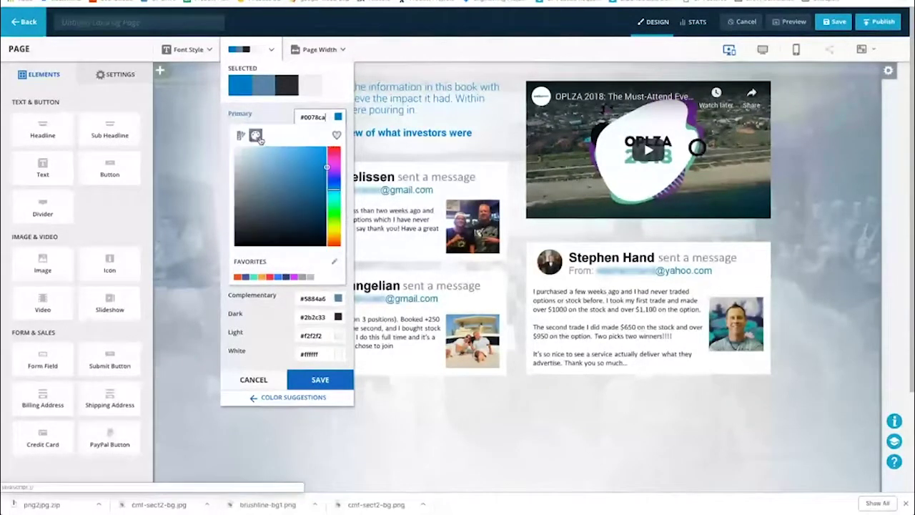
drag(327, 167, 325, 187)
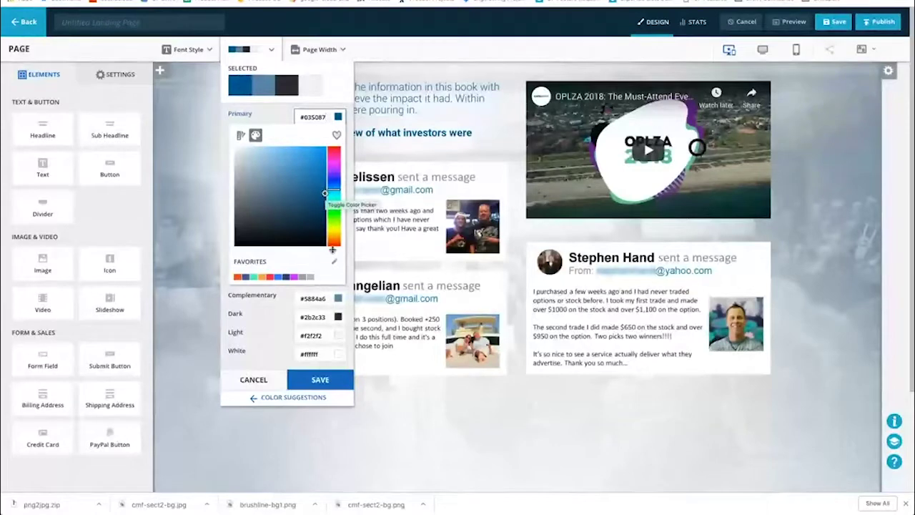
click(318, 379)
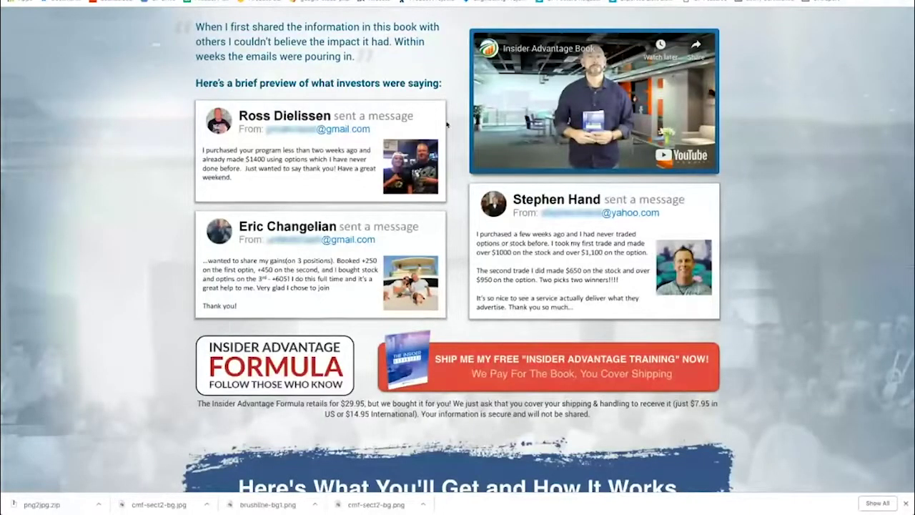
Step: Inspect the intro paragraph of the original sales page in the browser's developer tools and select its span element
scroll(447, 125, down, 6)
scroll(446, 125, up, 7)
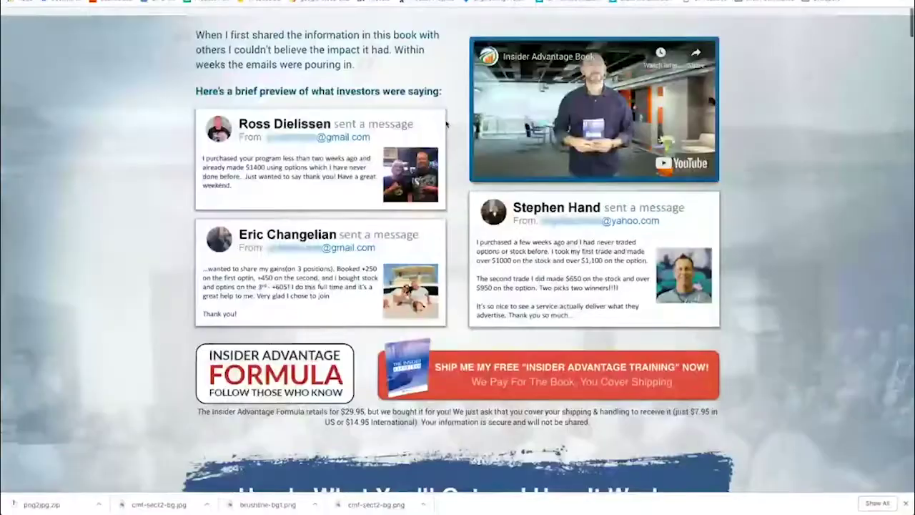
scroll(447, 125, down, 1)
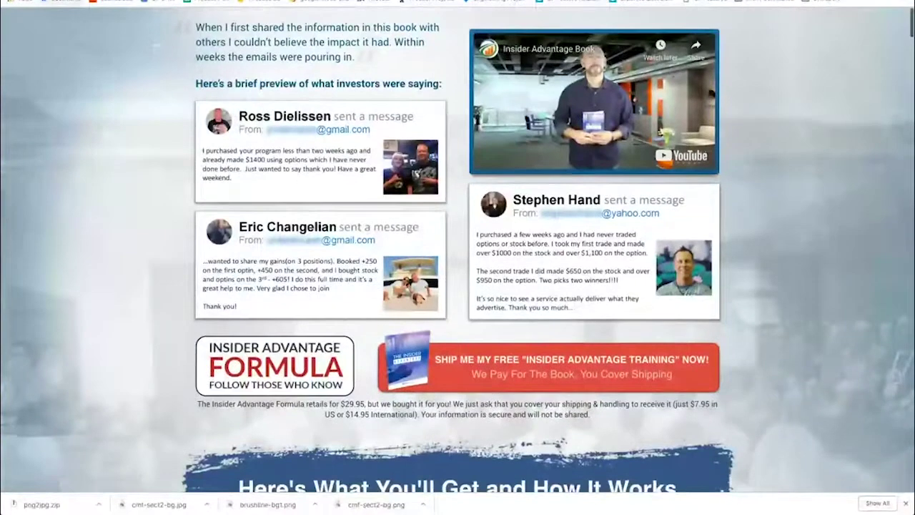
right_click(303, 30)
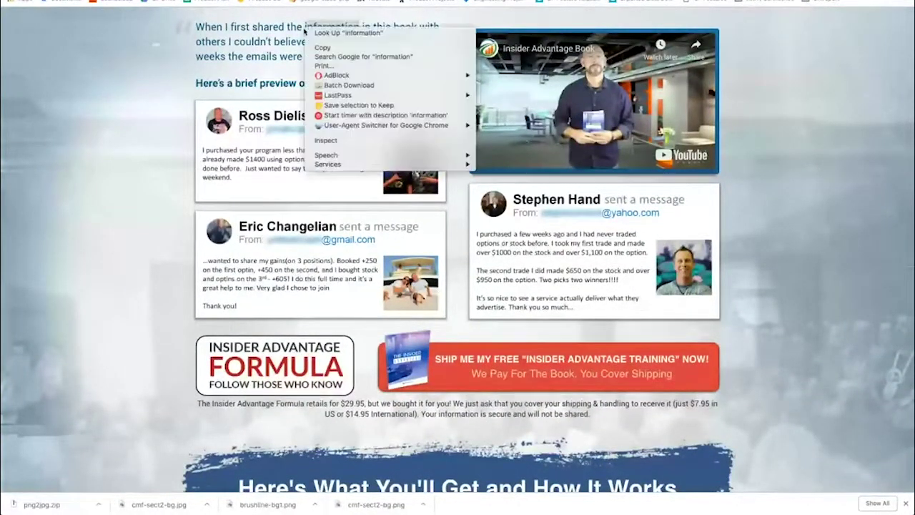
key(Escape)
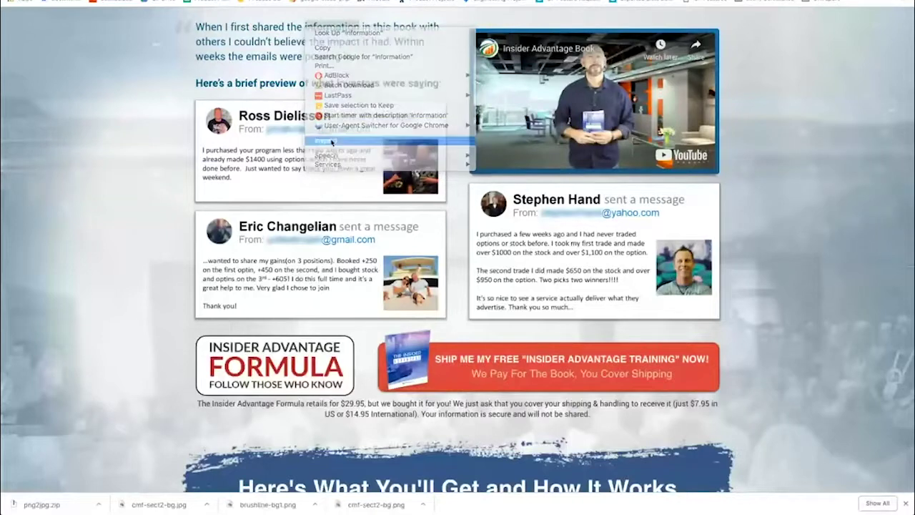
right_click(301, 33)
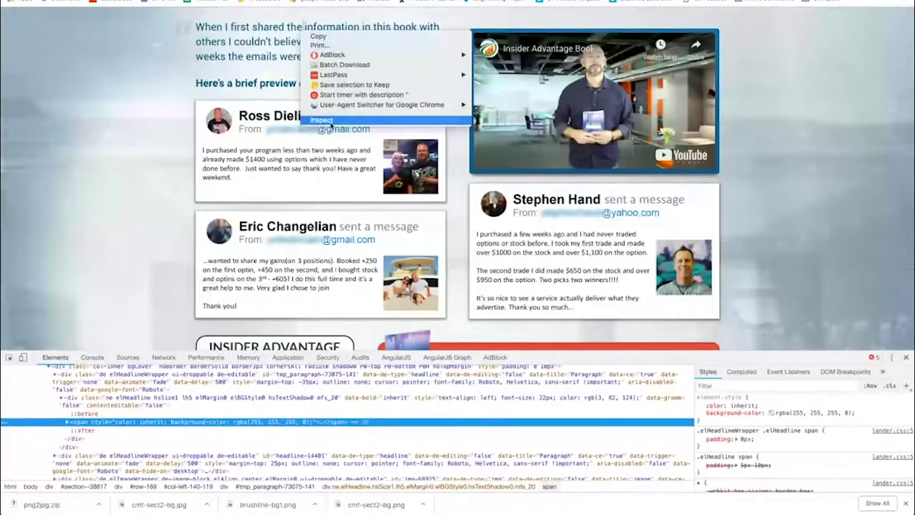
click(90, 423)
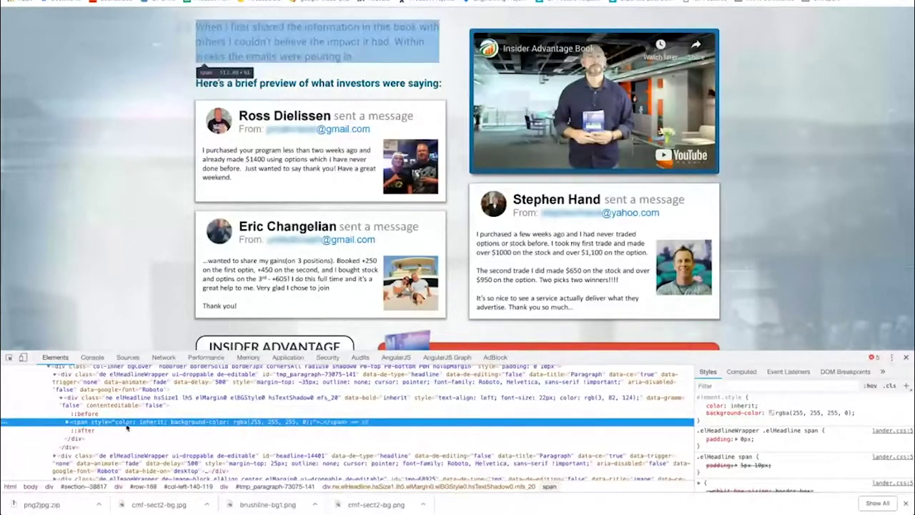
Step: Look up the text colour in the span's computed styles and trace it to its style rule, enlarging the developer tools area
scroll(758, 431, down, 5)
scroll(757, 430, up, 5)
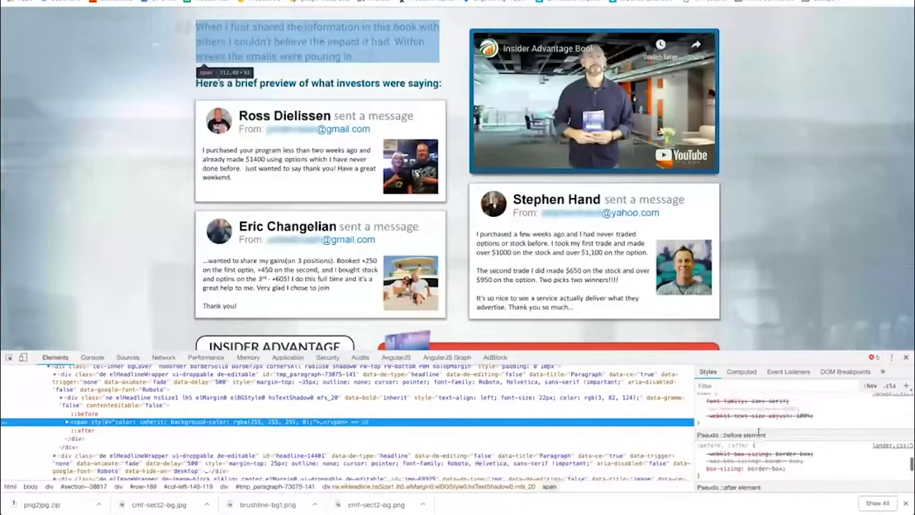
click(741, 372)
drag(785, 359, 784, 291)
scroll(770, 384, down, 2)
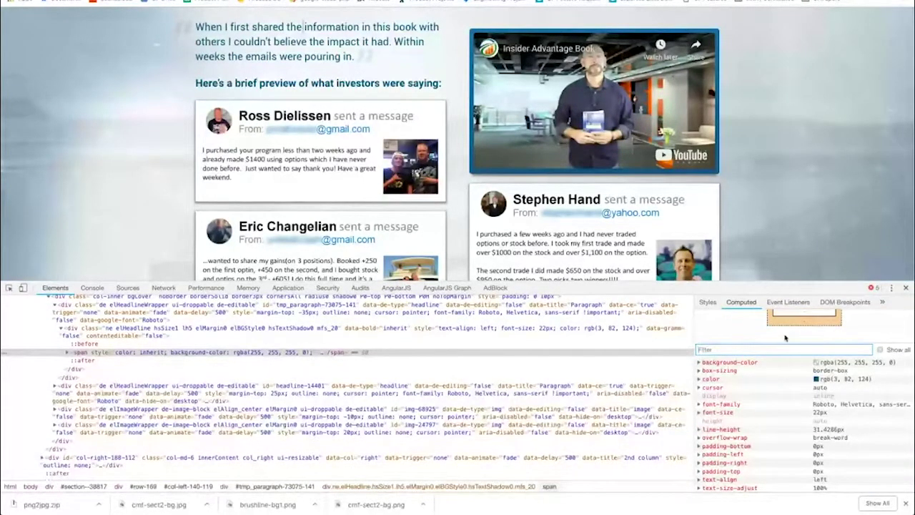
click(812, 379)
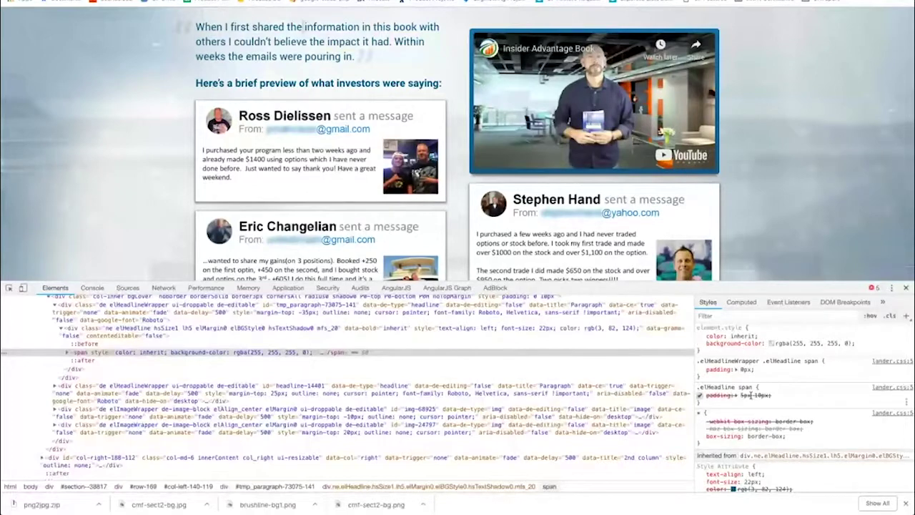
Step: Look up the intro text's inherited colour in the style rules and read its hex code from the colour picker
scroll(700, 397, down, 1)
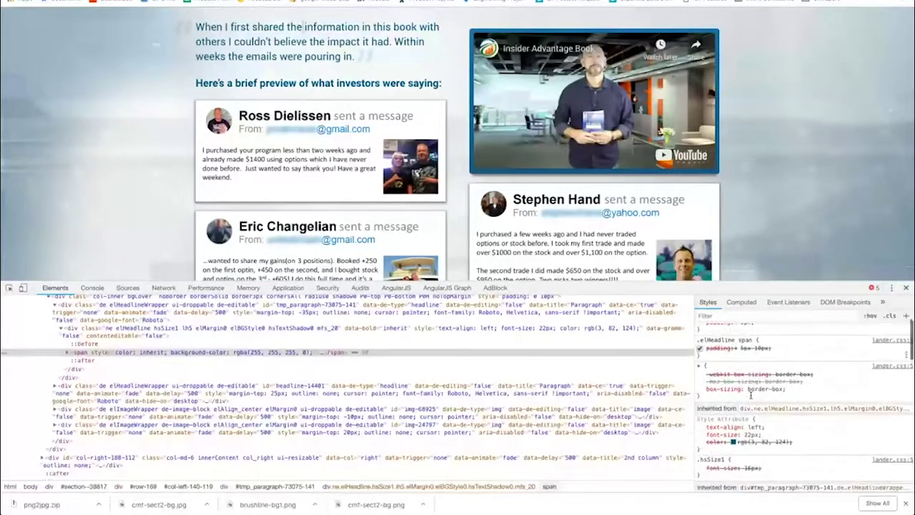
click(733, 441)
click(848, 394)
click(847, 394)
click(814, 388)
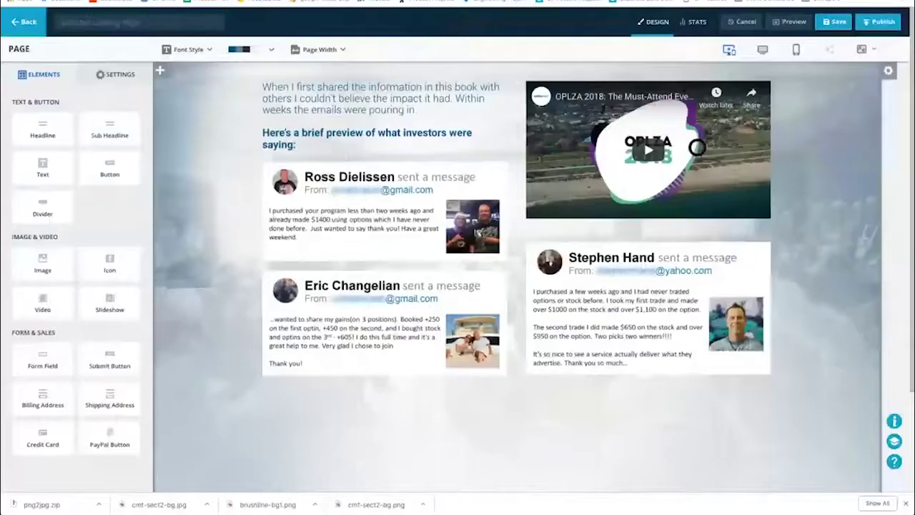
Step: Set the page palette's primary colour to #03527c and save the palette
click(243, 53)
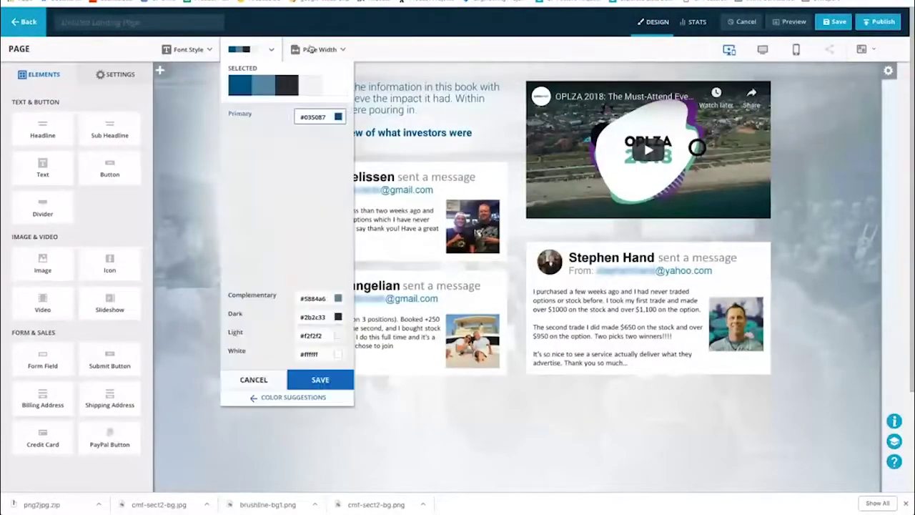
click(326, 116)
key(ctrl+a)
text(#03527c)
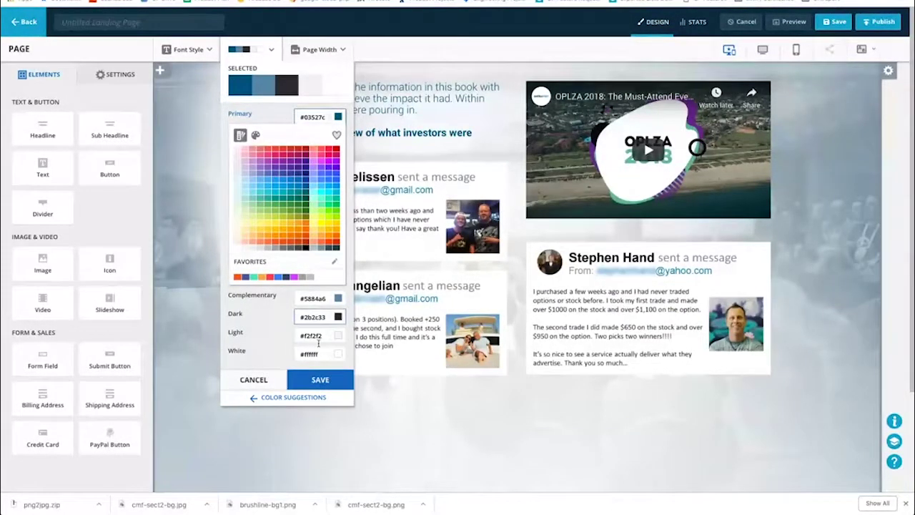
click(313, 385)
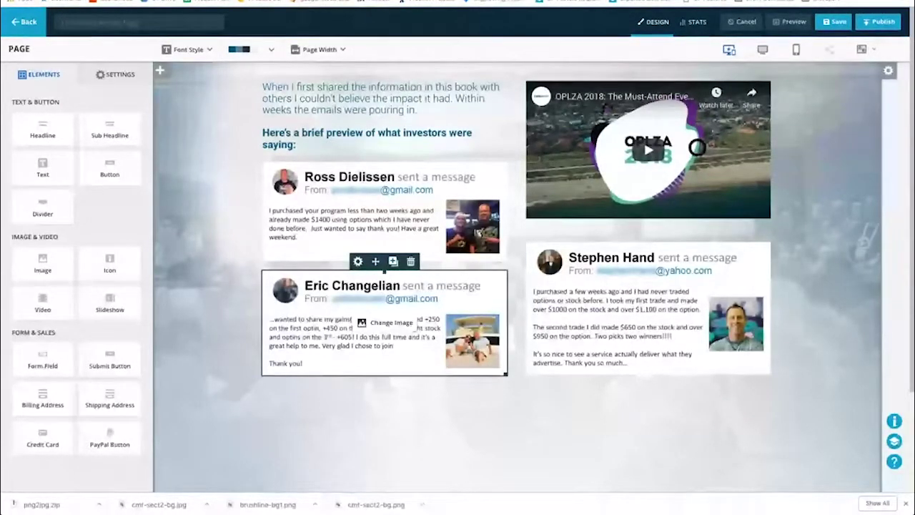
Step: Save the Insider Advantage Formula logo from the original sales page to the Desktop as the PNG image IAF.png
key(ctrl+Tab)
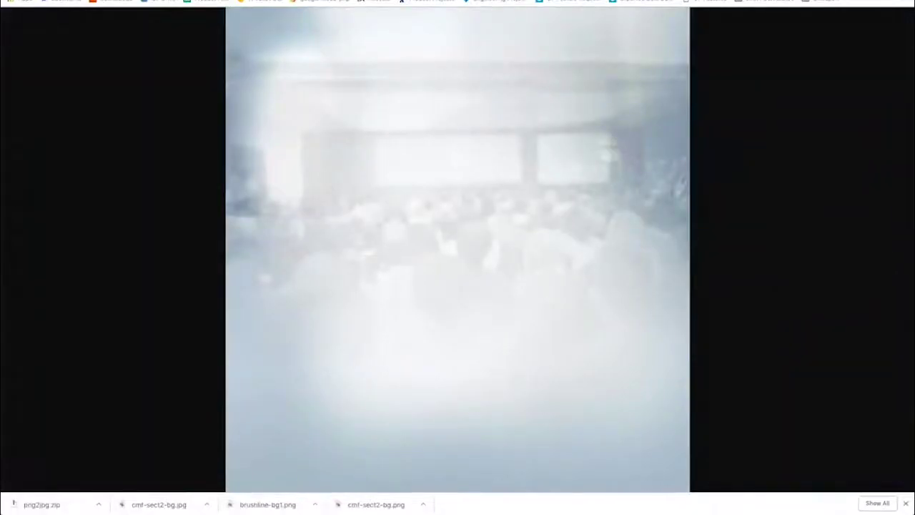
key(ctrl+Tab)
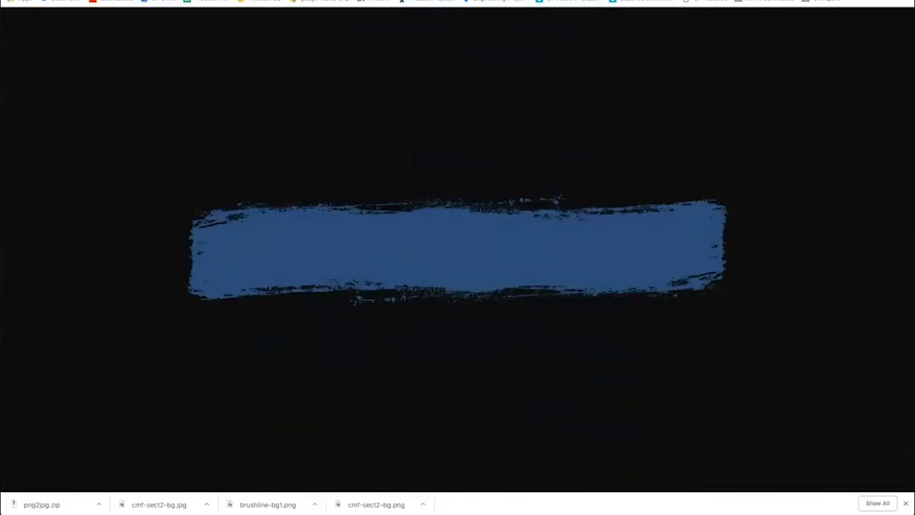
key(ctrl+Tab)
scroll(517, 258, down, 1)
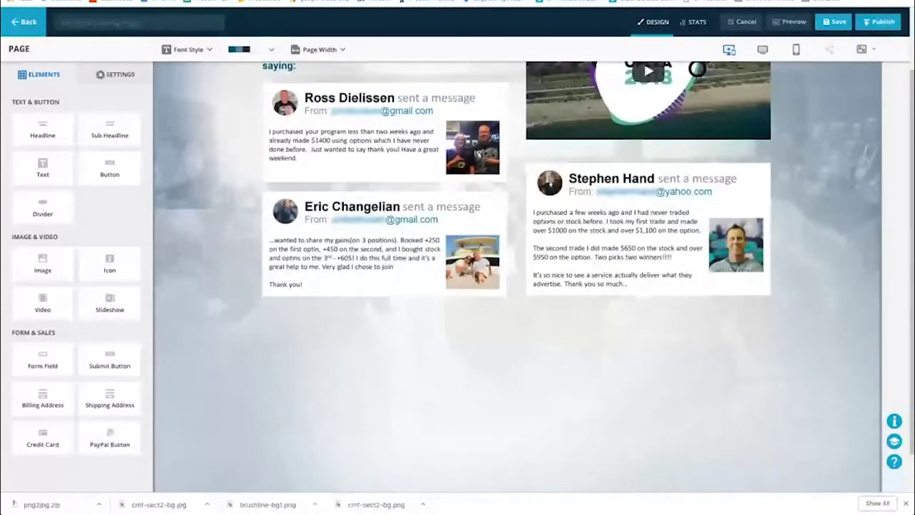
key(ctrl+Tab)
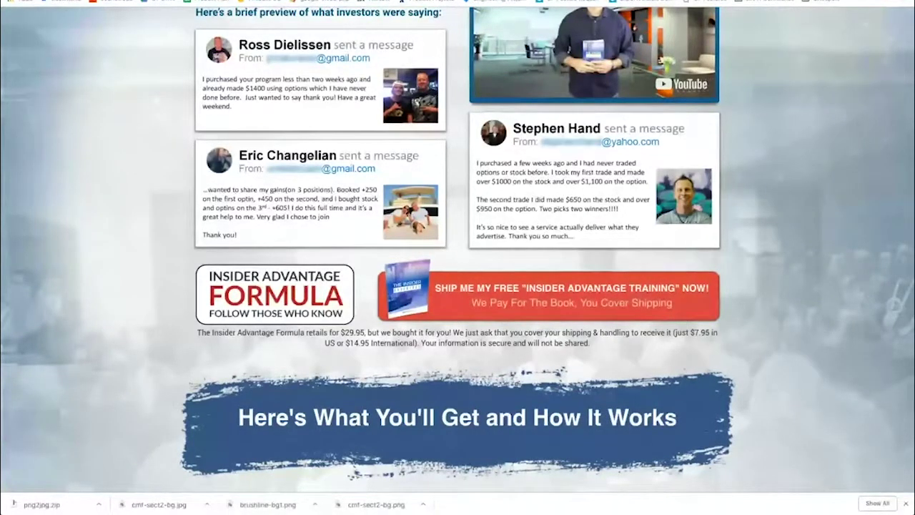
mouse_move(280, 282)
mouse_down()
mouse_move(398, 291)
mouse_move(295, 284)
mouse_up()
right_click(295, 284)
click(327, 298)
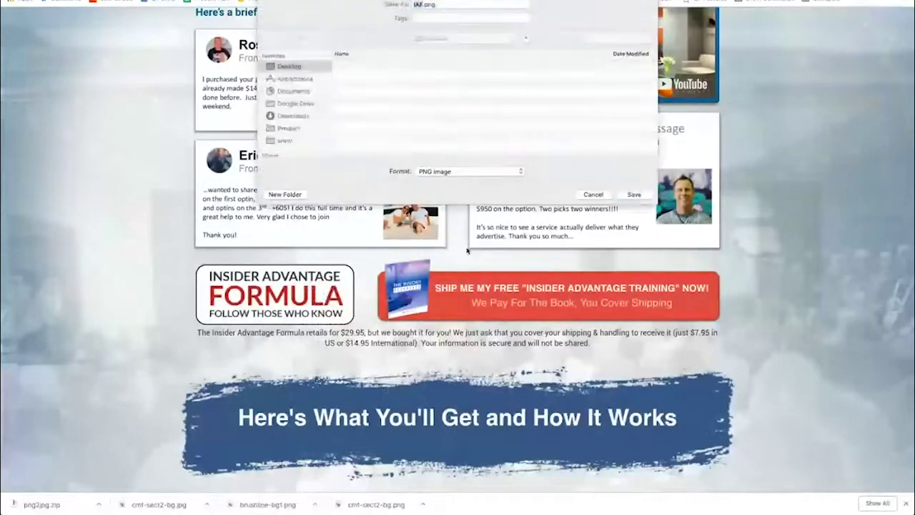
click(632, 195)
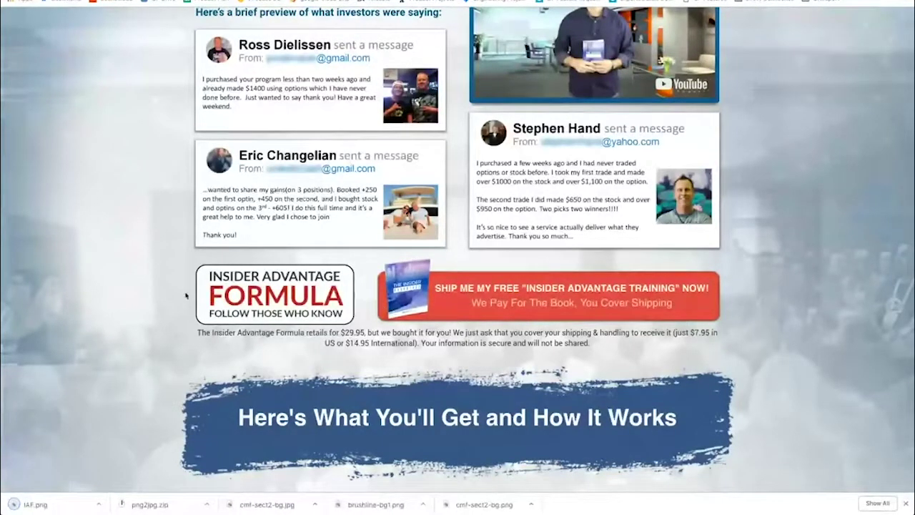
Step: Insert the Insider Advantage Formula logo in the narrow cell below the testimonials and add a button element in the wide cell beside it
scroll(741, 245, down, 1)
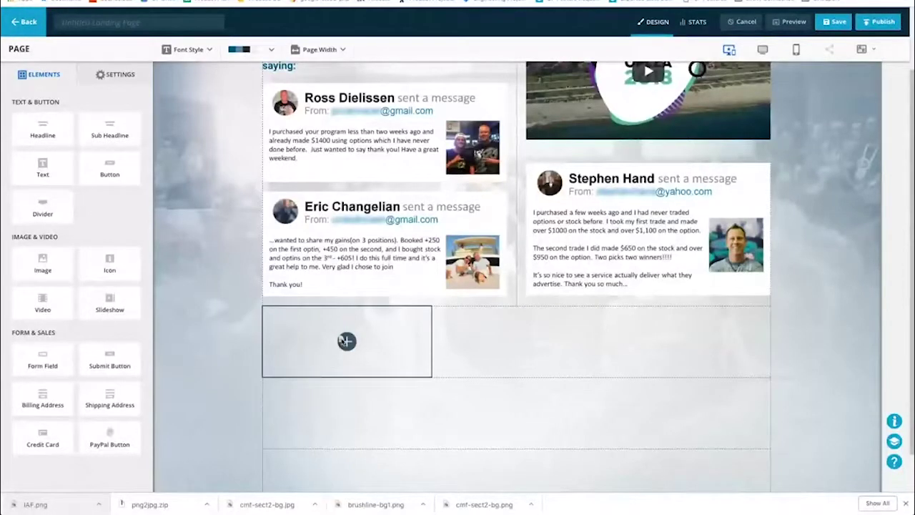
click(347, 341)
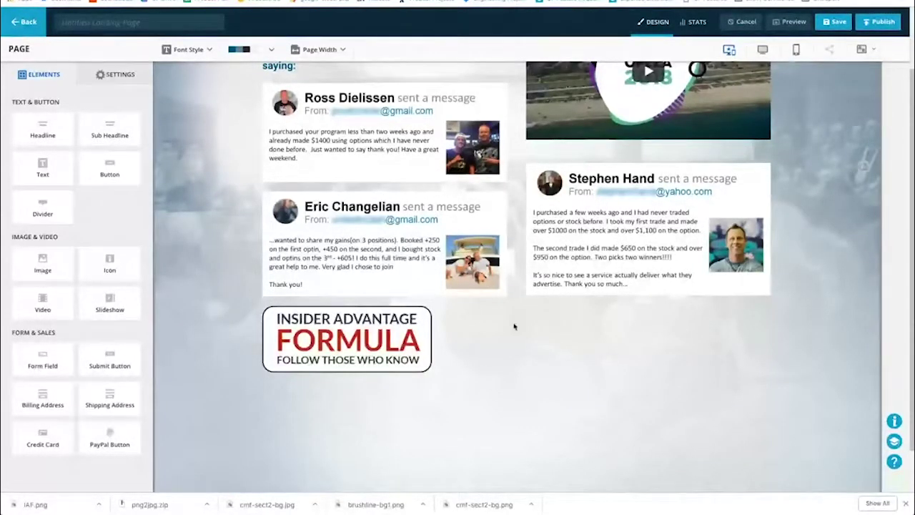
scroll(221, 272, up, 1)
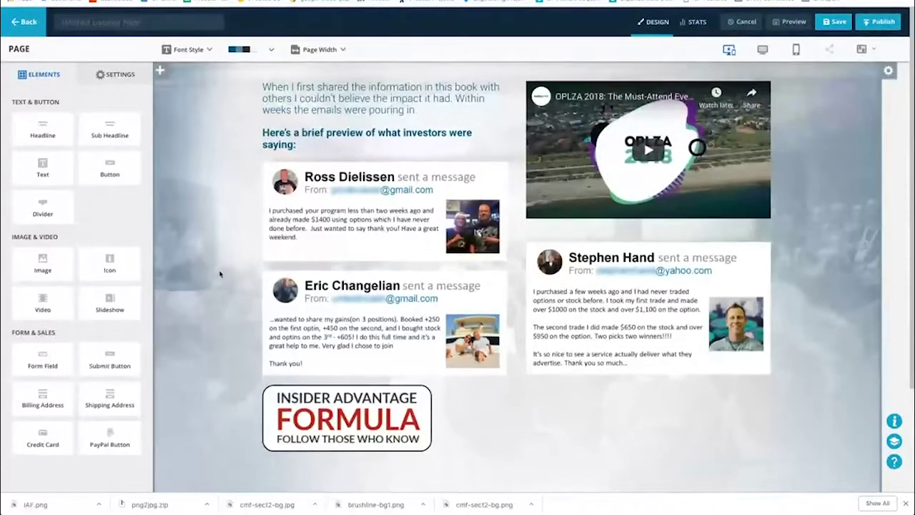
drag(118, 169, 585, 429)
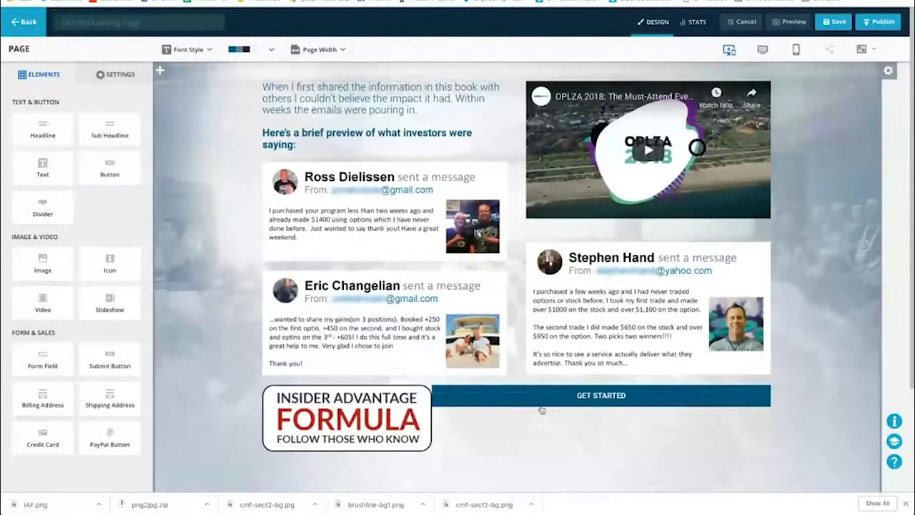
Step: Unlink the side paddings of the button's column and set its left padding to 20 px
click(889, 71)
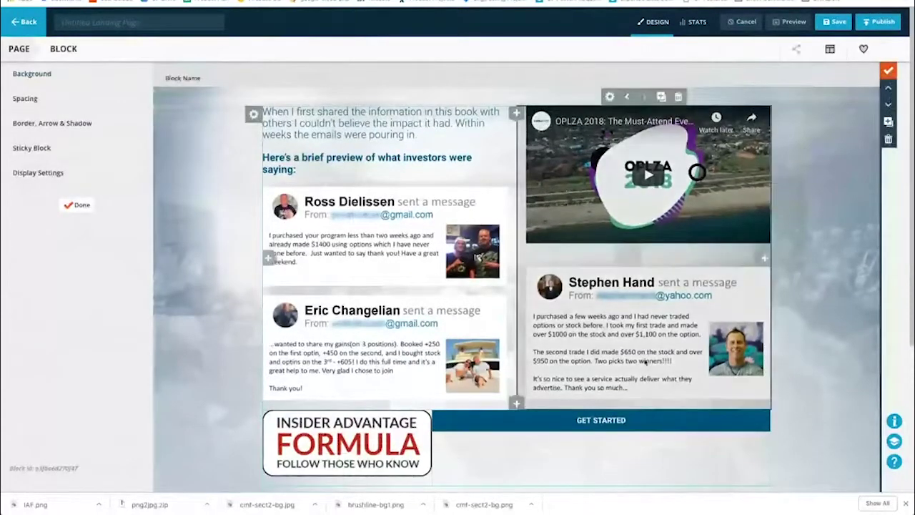
click(464, 446)
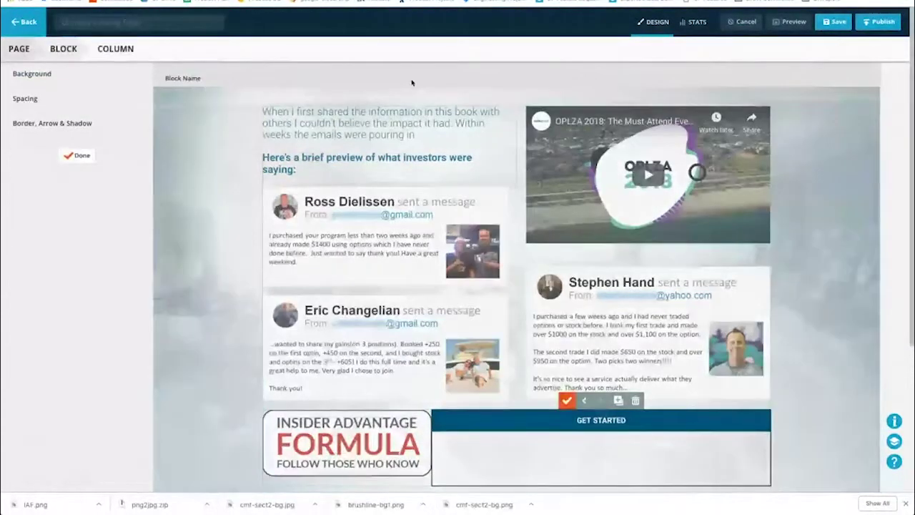
click(64, 97)
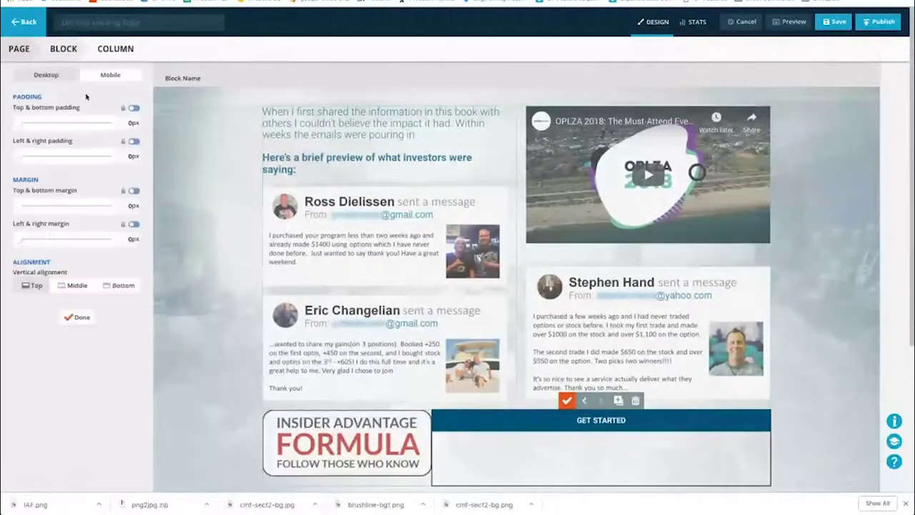
click(123, 141)
text(20)
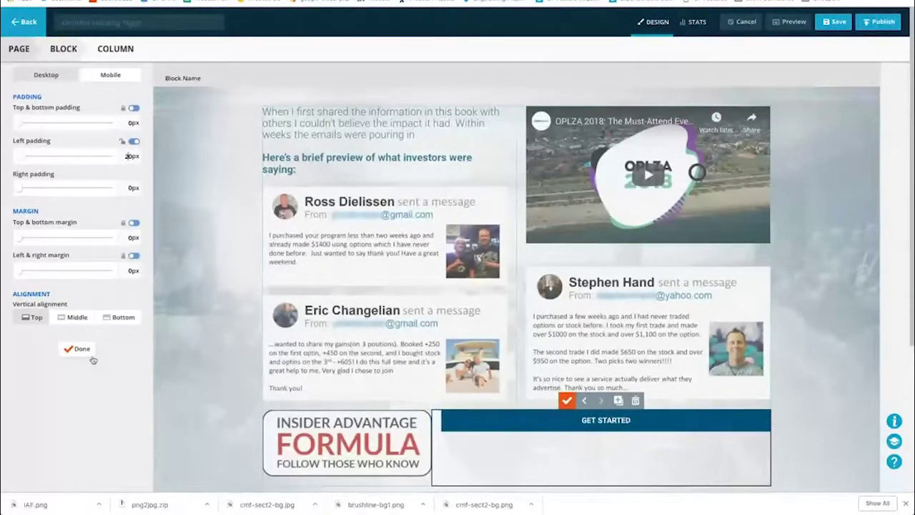
click(80, 349)
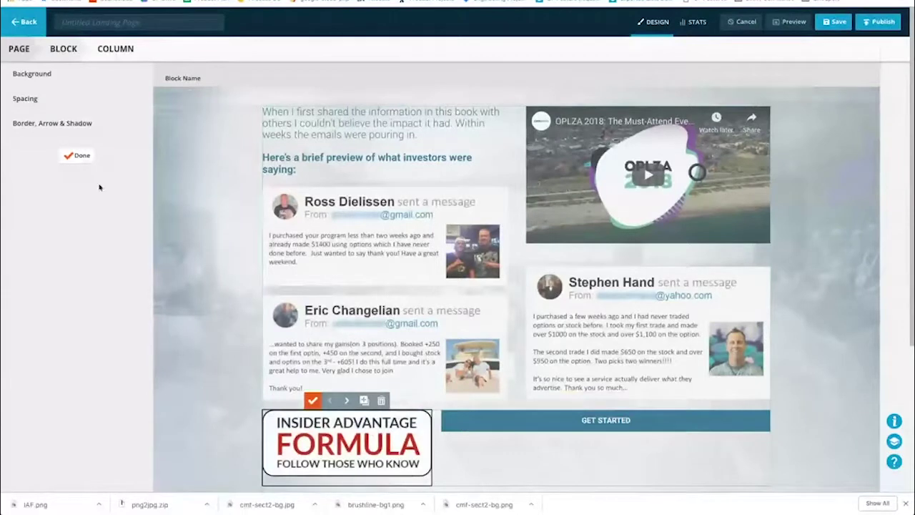
Step: Unlink the side paddings of the logo's column, set its right padding to 20 px and finish editing the block
click(44, 101)
click(132, 142)
click(129, 187)
text(20)
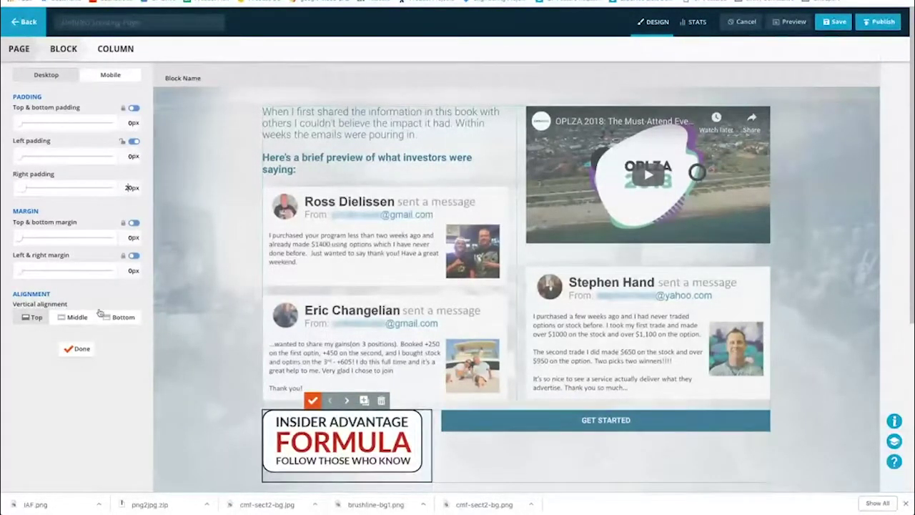
click(80, 348)
click(82, 158)
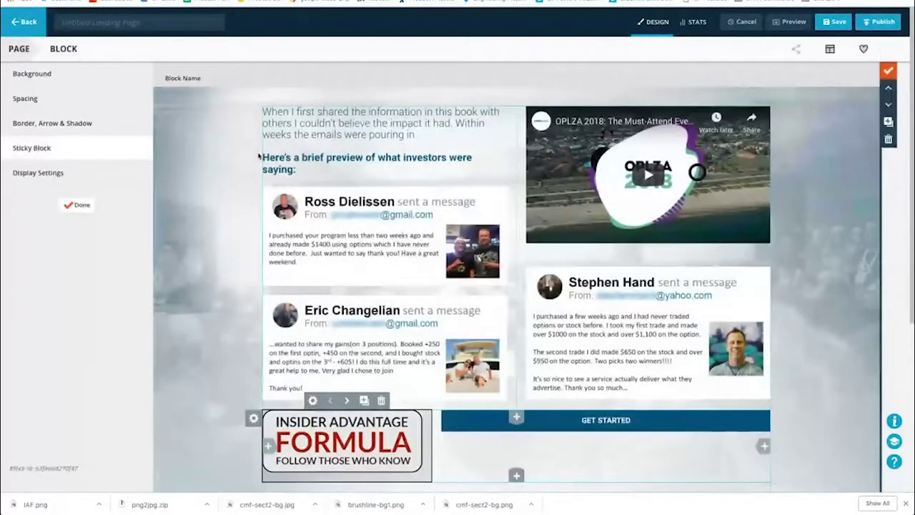
click(77, 206)
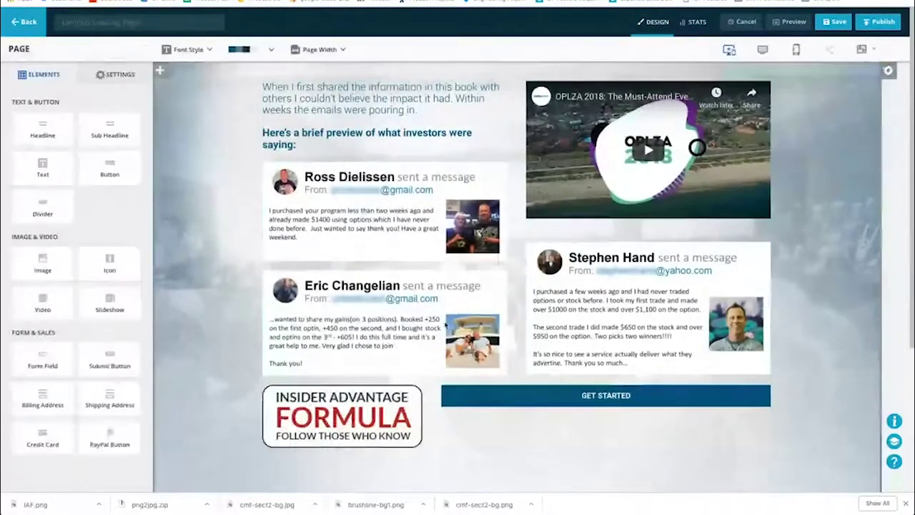
Step: Examine the GET STARTED button's style settings and browse the favourite button styles for a suitable design
click(450, 399)
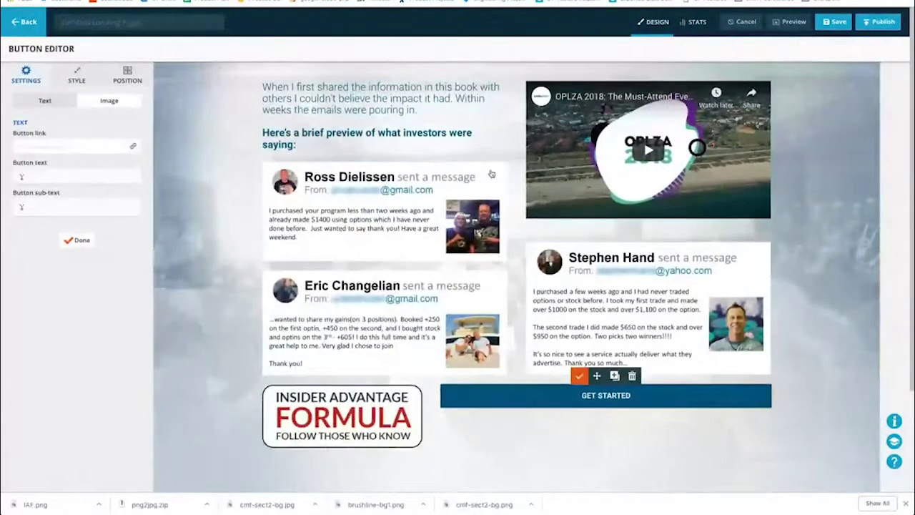
click(77, 76)
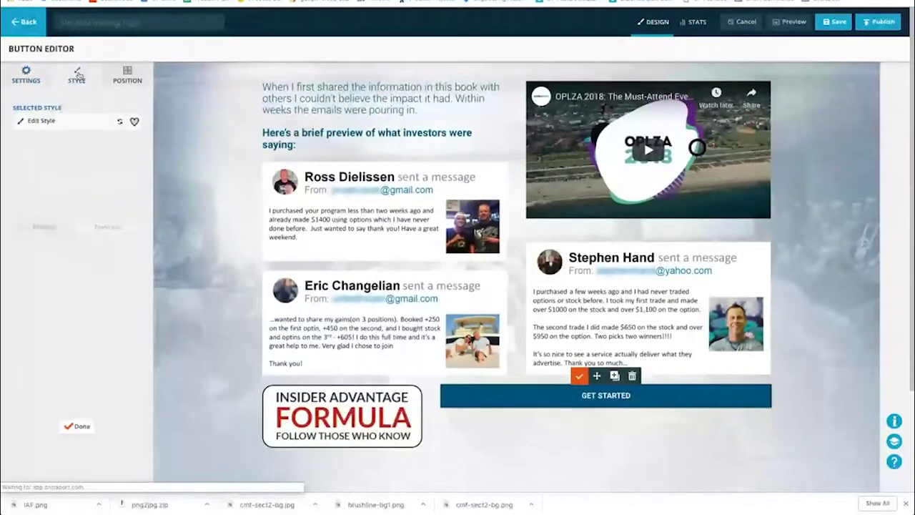
click(57, 126)
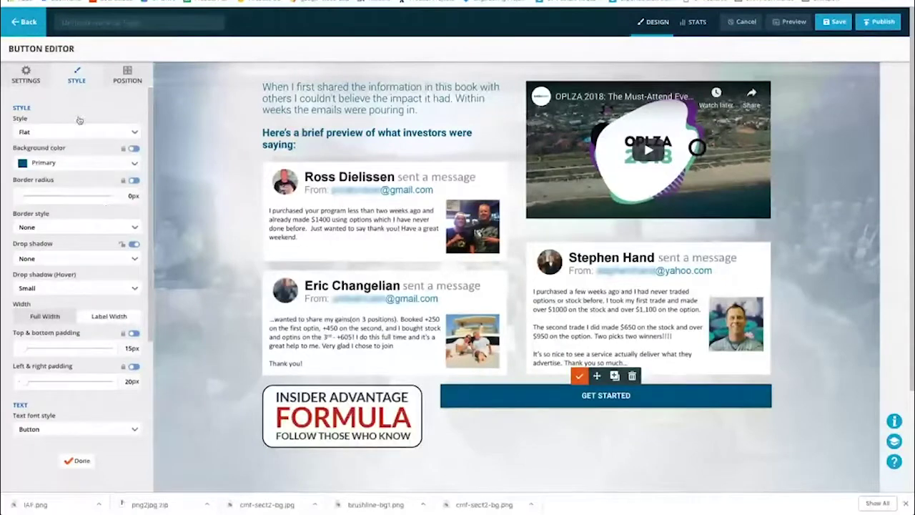
click(77, 461)
scroll(78, 264, down, 3)
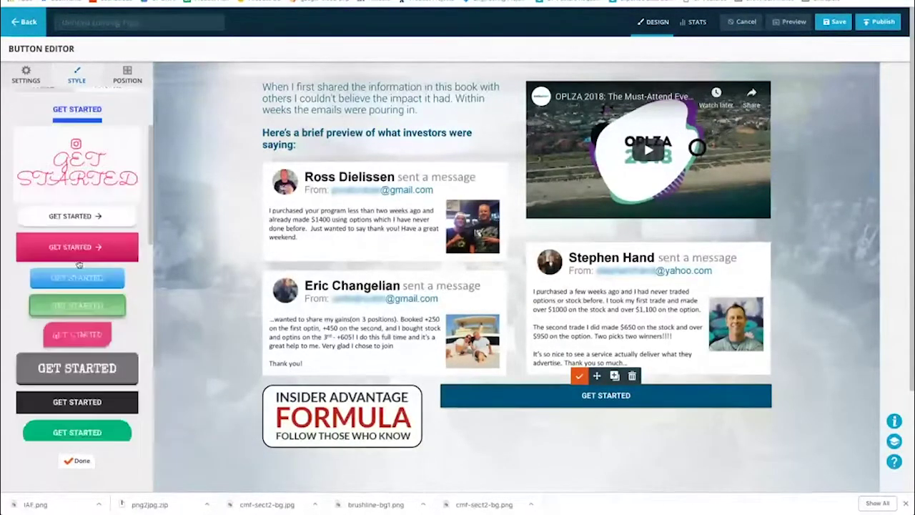
scroll(79, 264, down, 10)
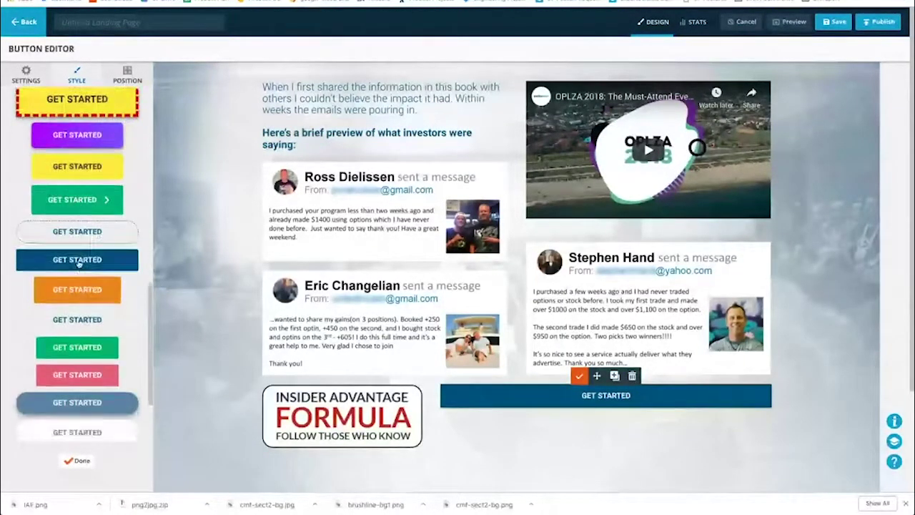
scroll(79, 263, down, 4)
scroll(79, 264, up, 10)
scroll(79, 265, up, 7)
scroll(79, 264, up, 5)
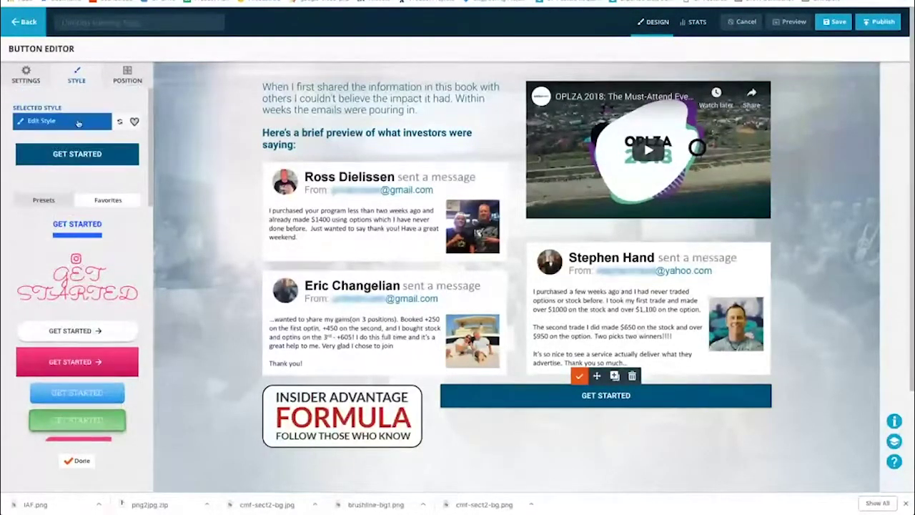
click(79, 124)
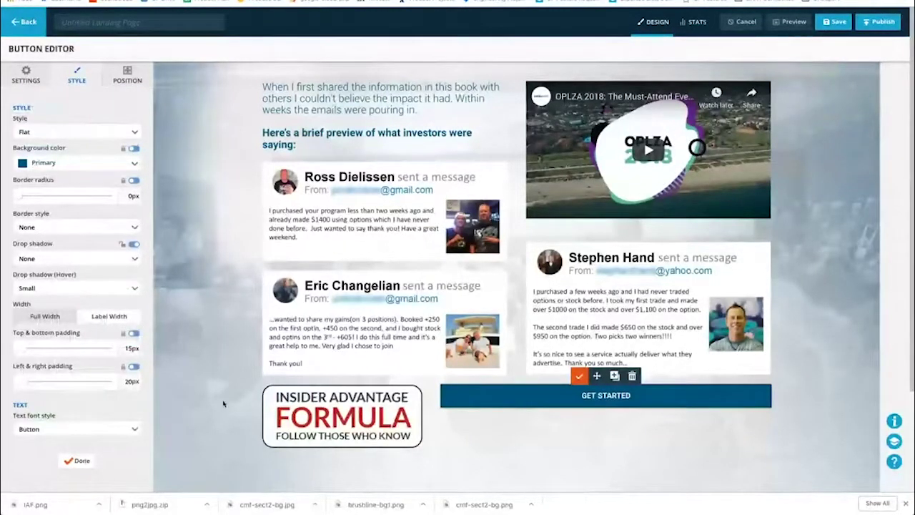
click(80, 461)
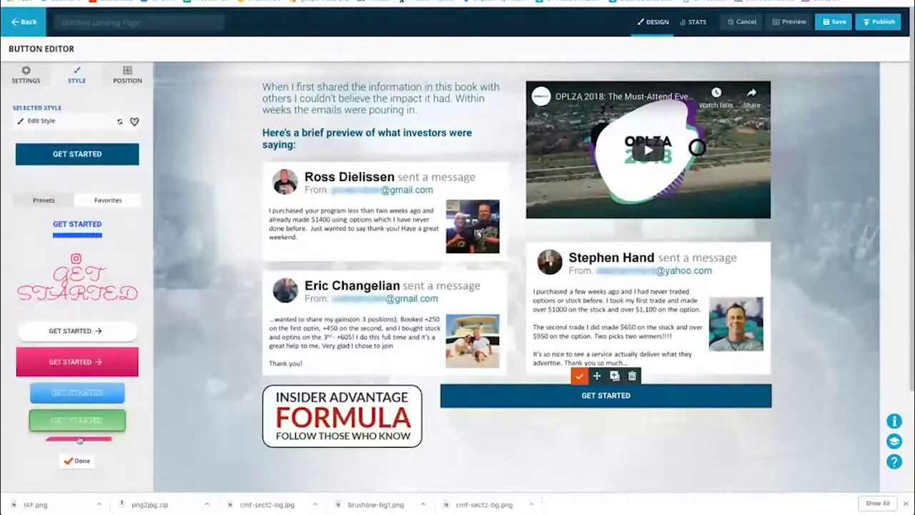
click(34, 80)
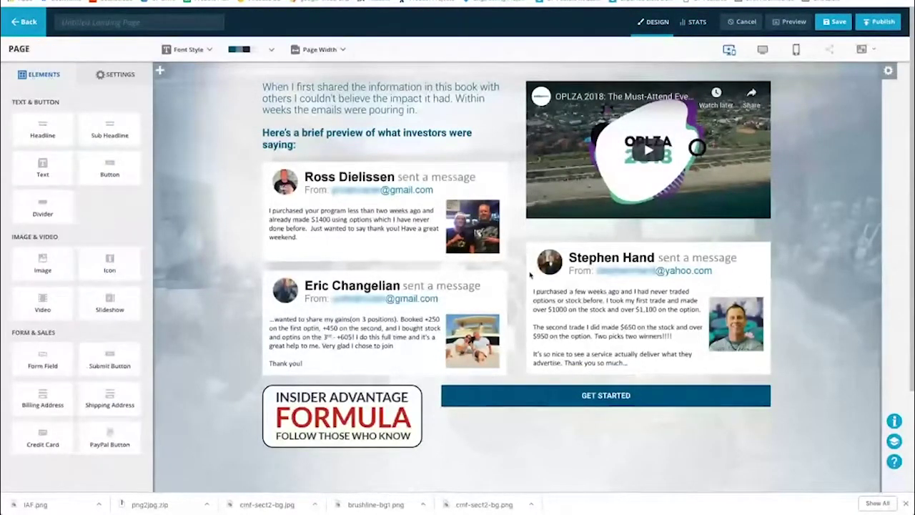
Step: Set the GET STARTED button's main text to: SHIP ME MY FREE "INSIDER ADVANTAGE TRAINING" NOW!
click(491, 399)
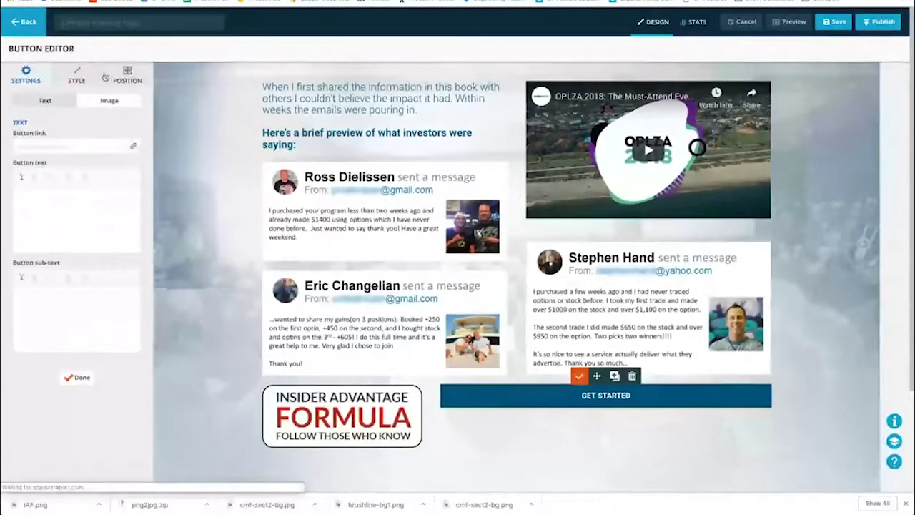
drag(19, 195, 89, 209)
double_click(78, 198)
text(S)
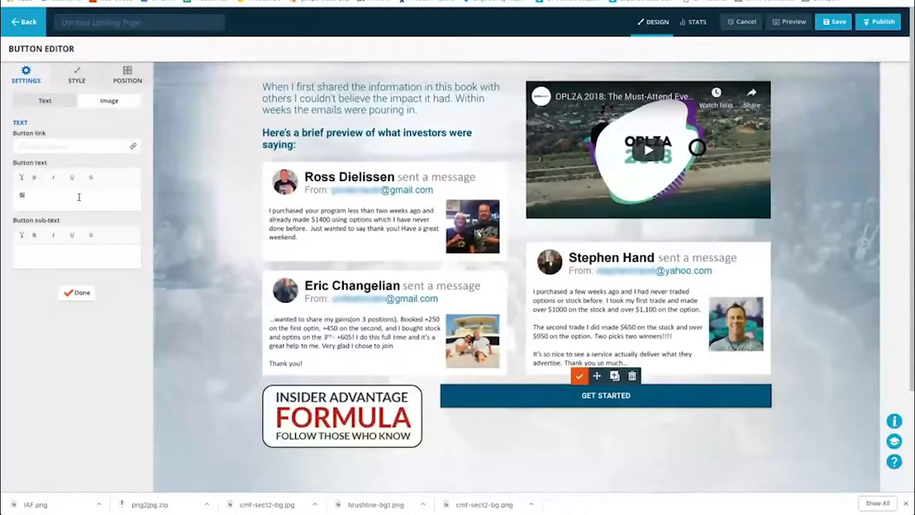
text(HIP ME MY FREE)
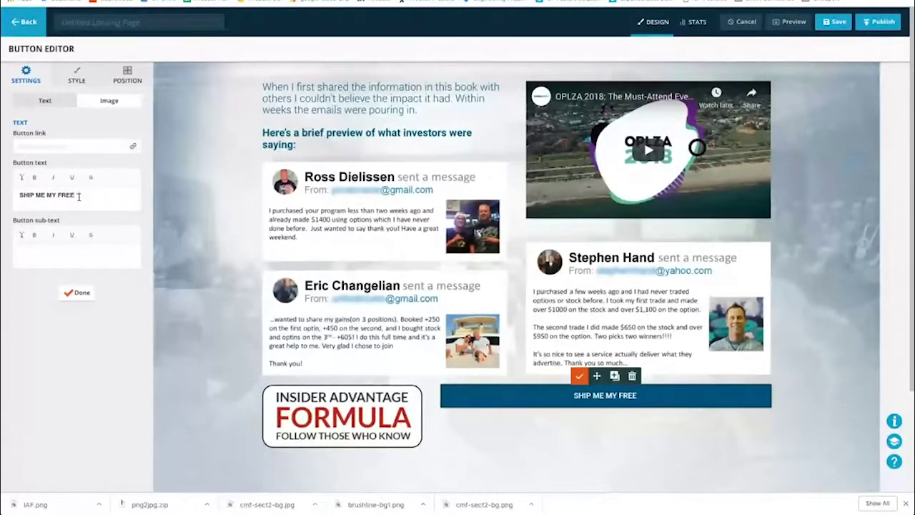
text( "INSIDER" A)
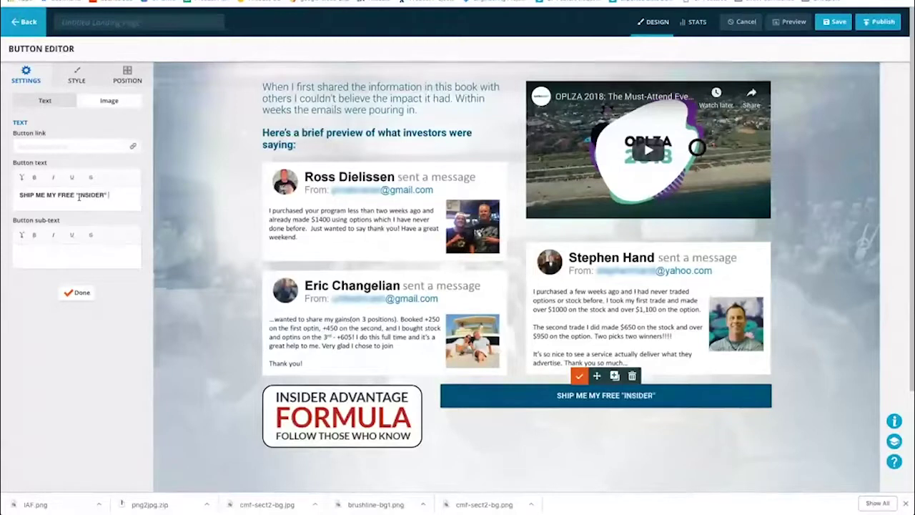
key(BackSpace)
text(AD)
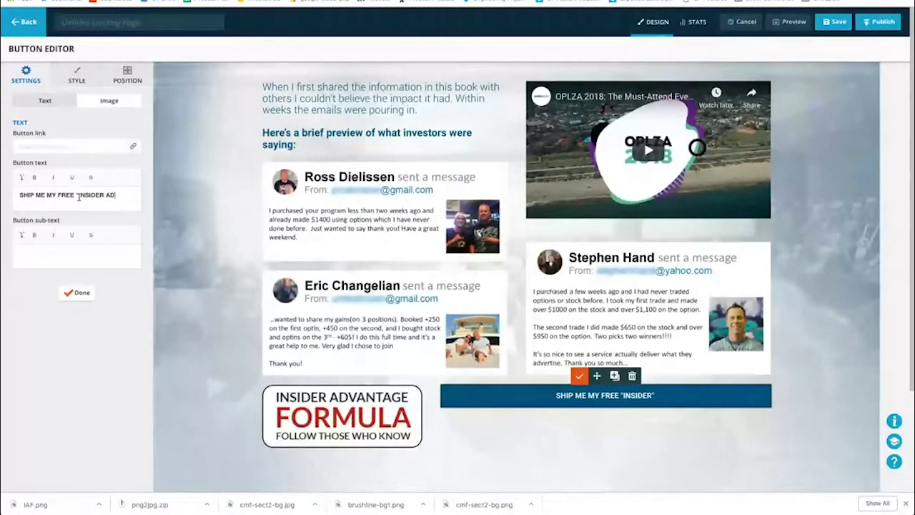
text(VANTAGE TRAINING" NOW!)
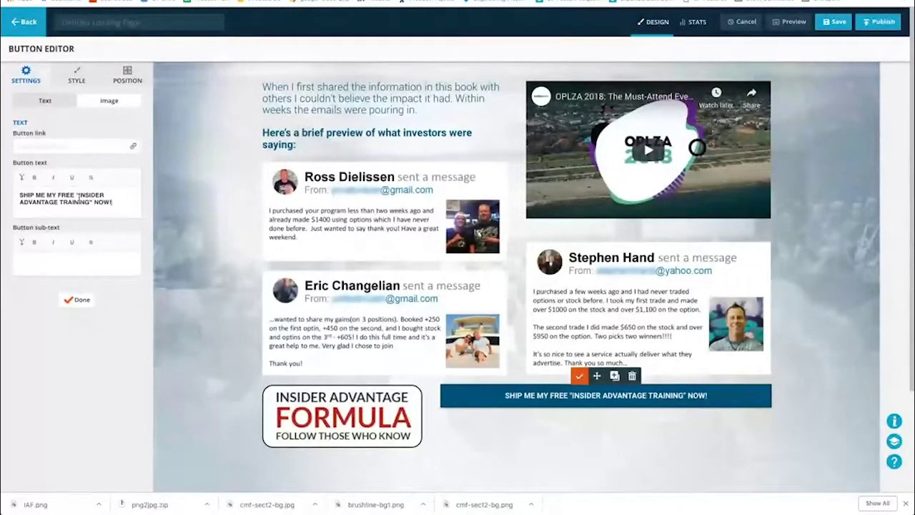
Step: Give the button the sub-text "We Pay For The Book, You Cover Shipping" and finish editing it
click(60, 260)
text(We Pay For The Book)
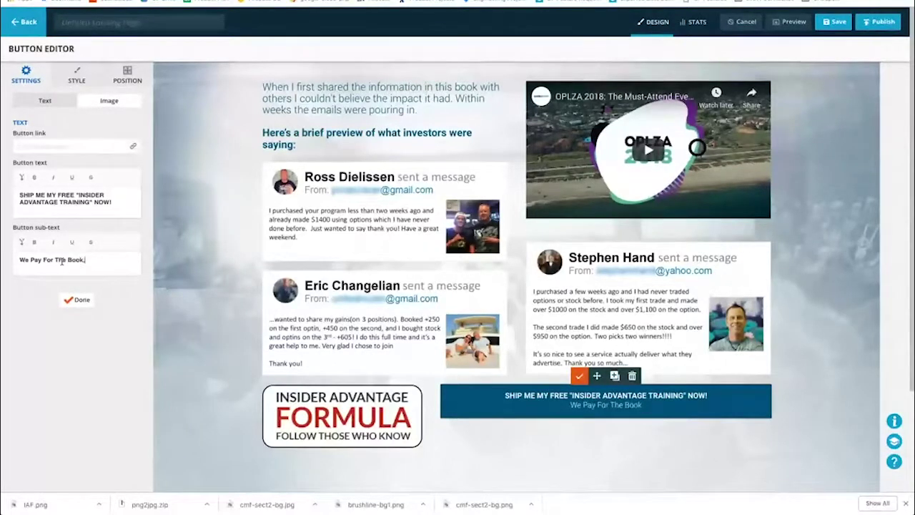
text(over)
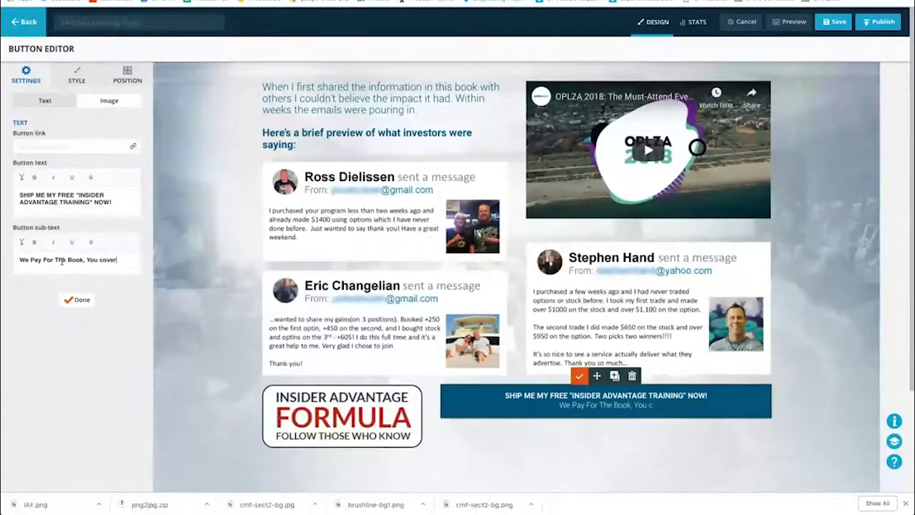
key(BackSpace)
key(BackSpace)
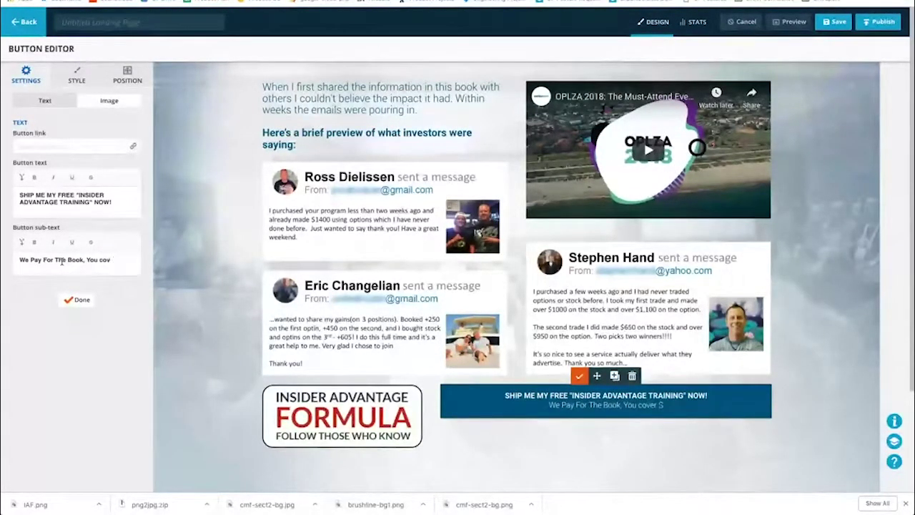
key(BackSpace)
key(BackSpace)
key(BackSpace)
text(Cover)
key(ctrl+z)
text(Shipp)
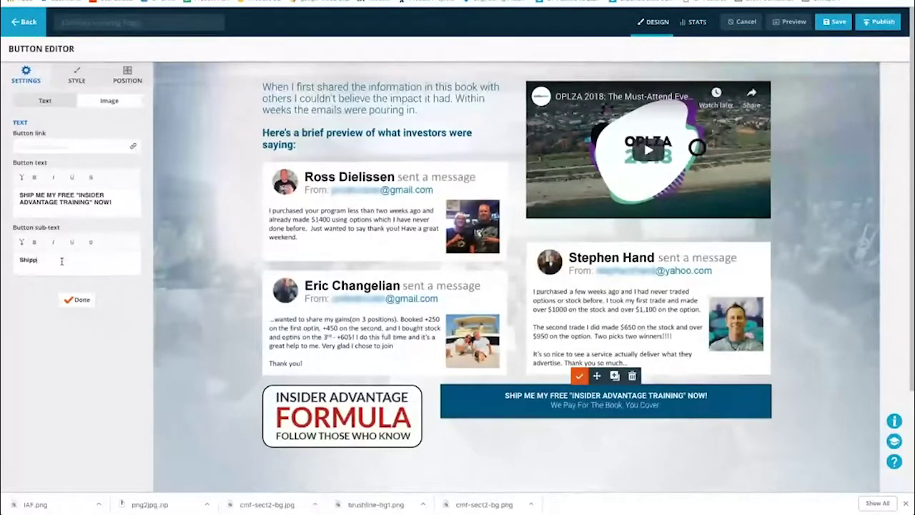
text(ing)
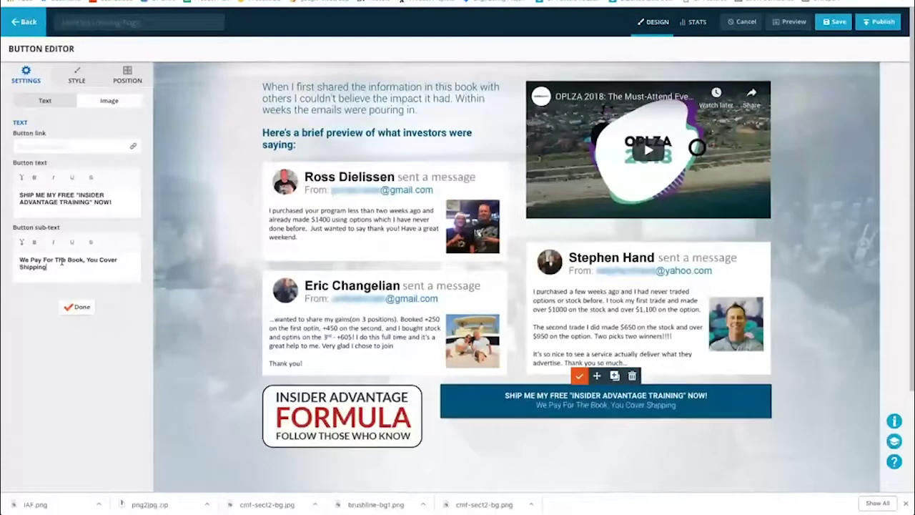
click(74, 308)
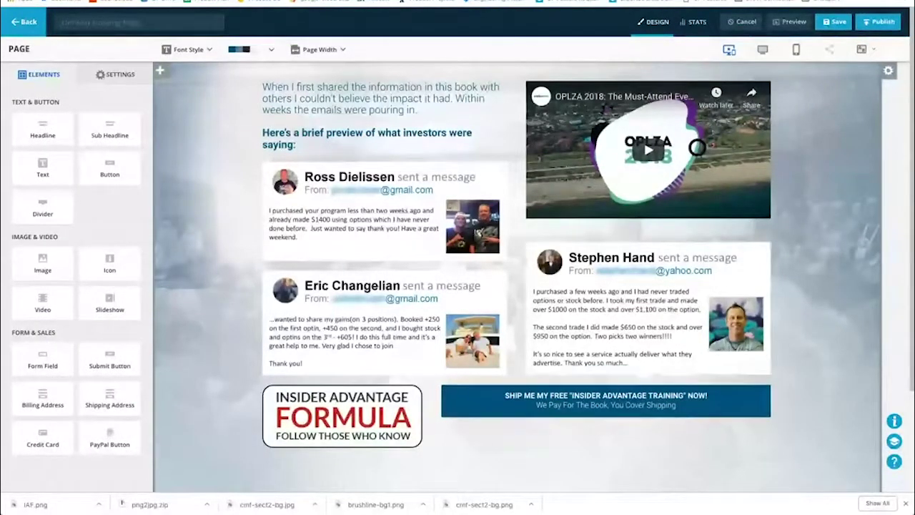
Step: Check the button on the original sales page and open the background colour choices in the new button's style settings
click(401, 1)
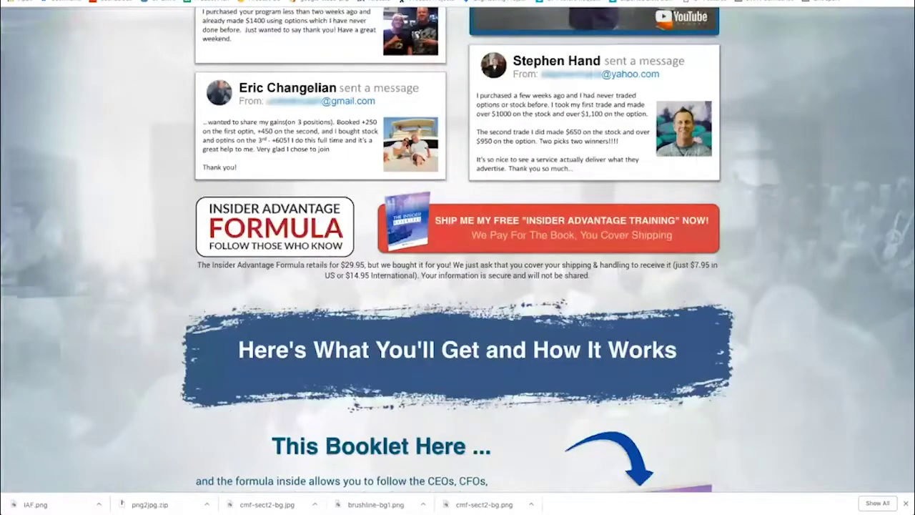
click(322, 1)
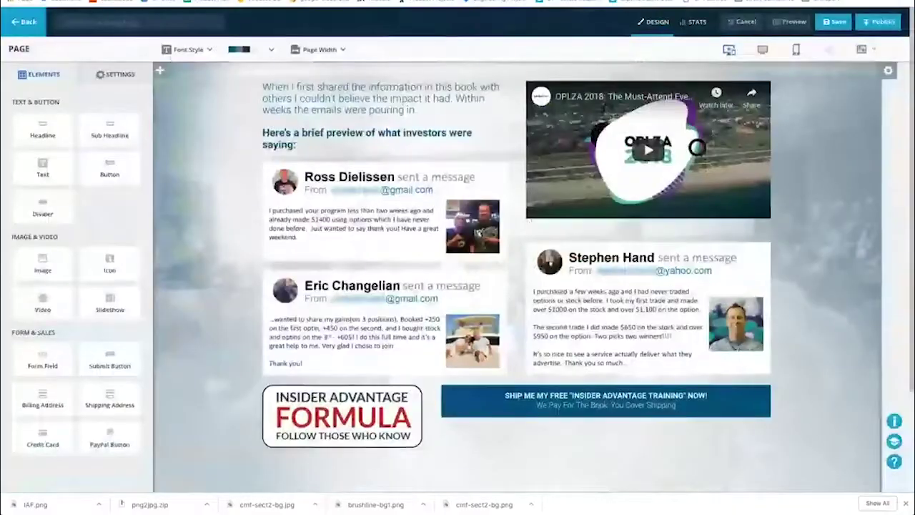
click(493, 415)
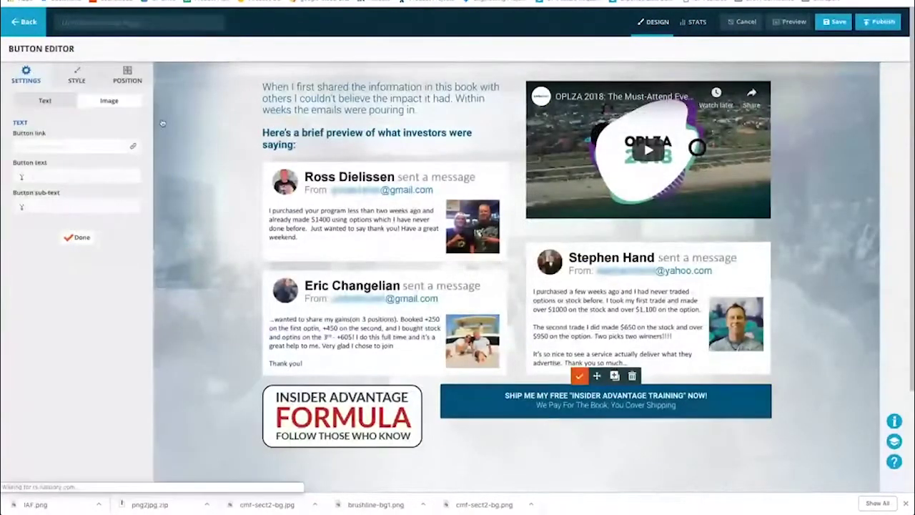
click(66, 80)
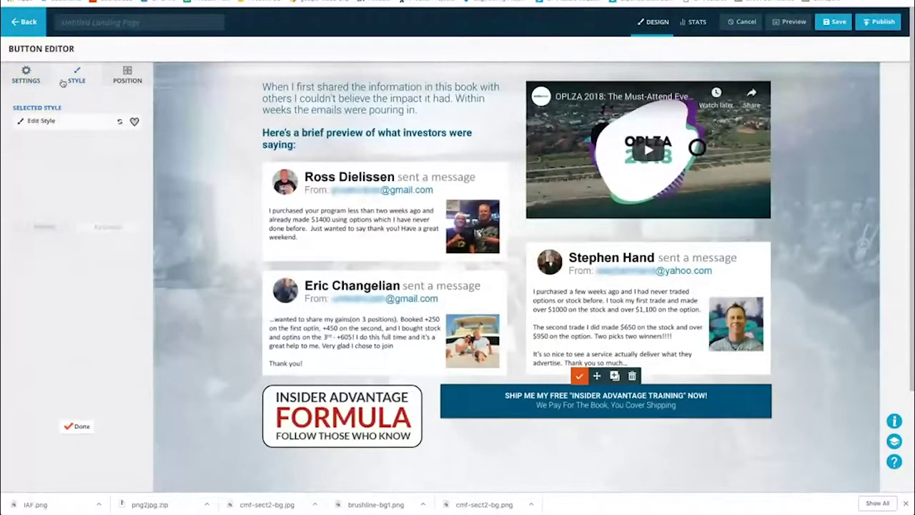
click(60, 123)
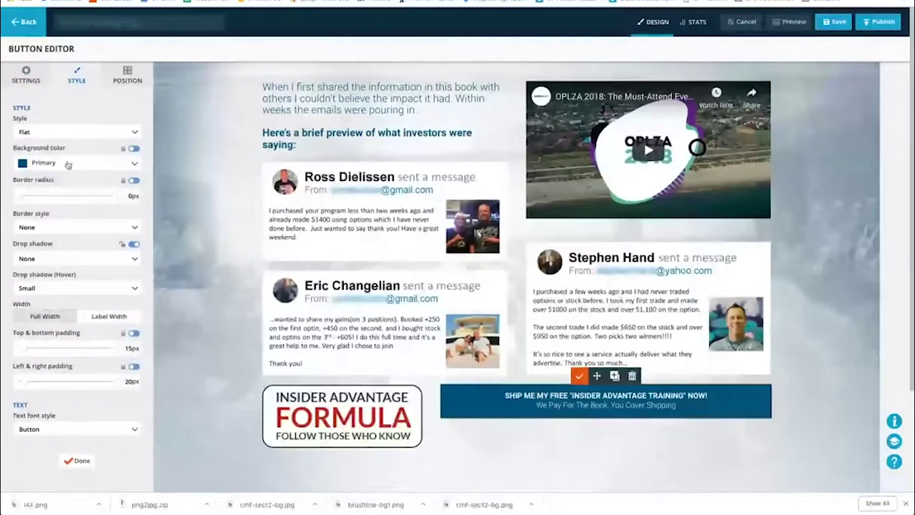
click(68, 164)
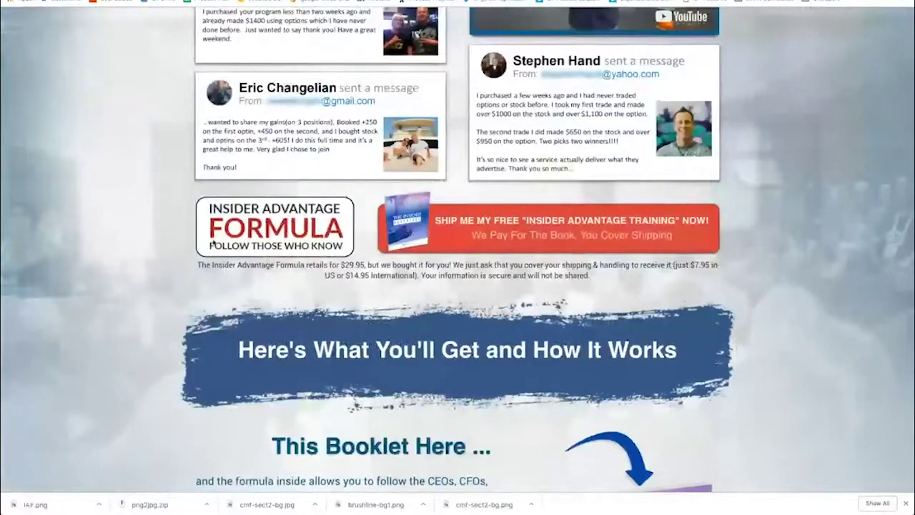
Step: Look through the original sales page down to its footer and back to examine how its sections and call-to-action buttons are coloured
scroll(213, 242, down, 10)
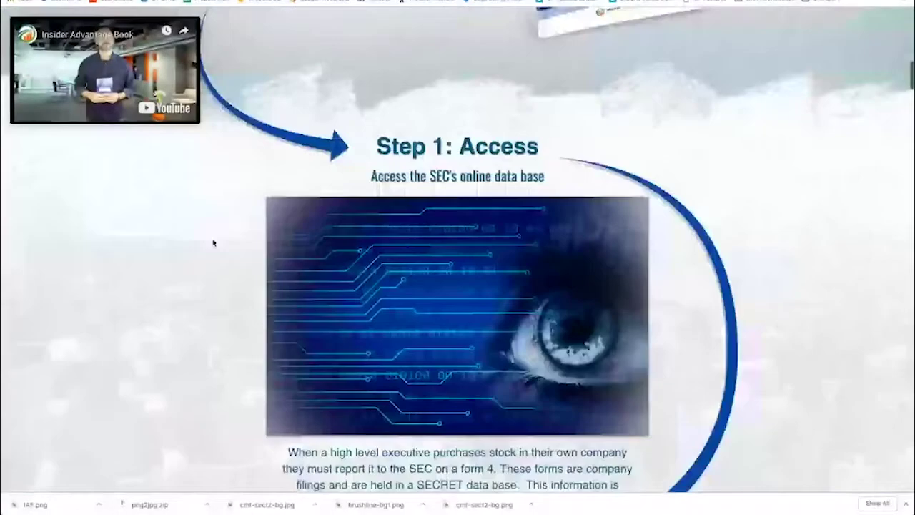
scroll(213, 243, down, 15)
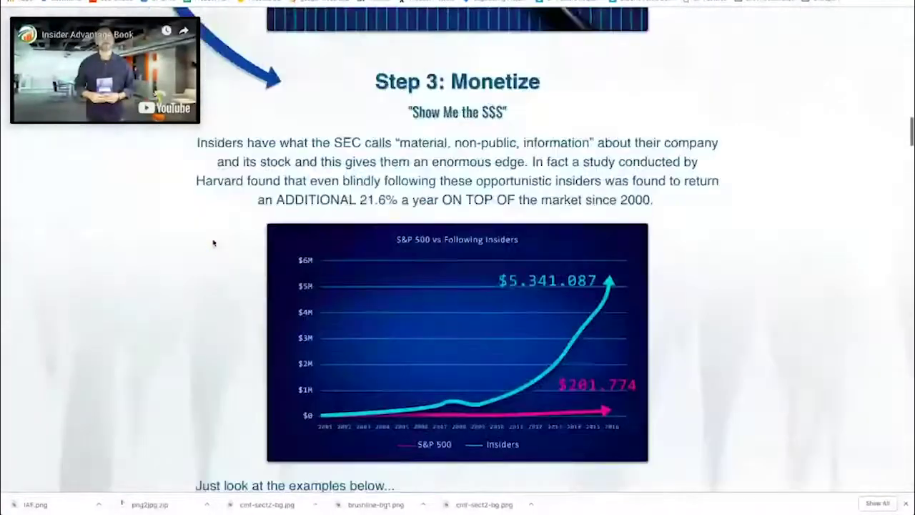
scroll(213, 243, down, 15)
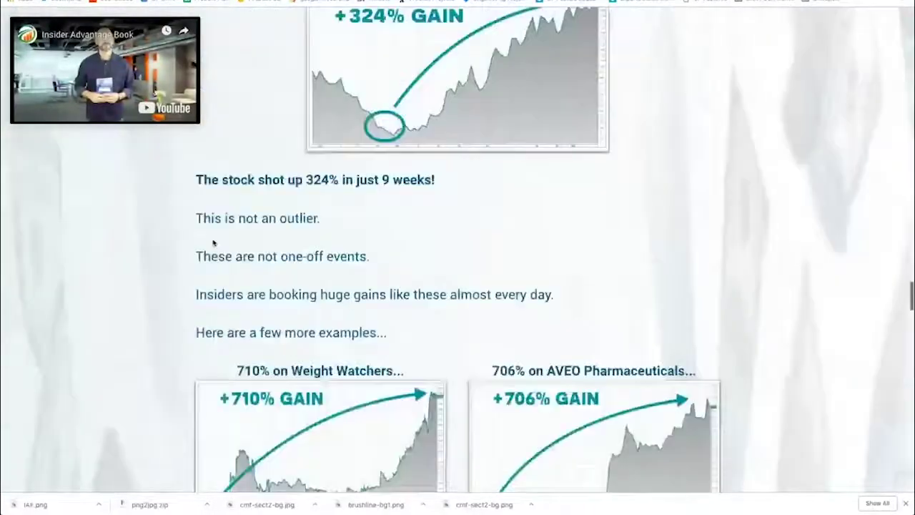
scroll(213, 243, down, 6)
scroll(213, 243, up, 8)
scroll(213, 243, down, 12)
scroll(213, 243, down, 9)
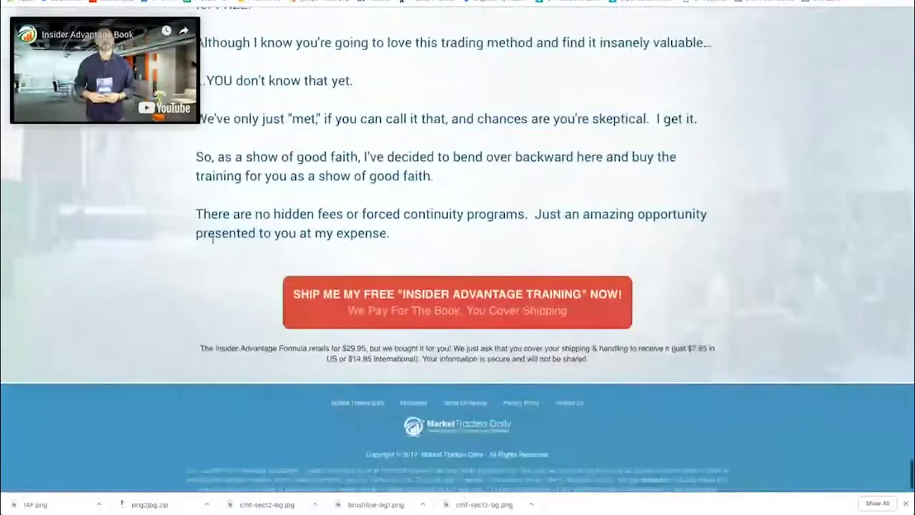
scroll(182, 399, up, 15)
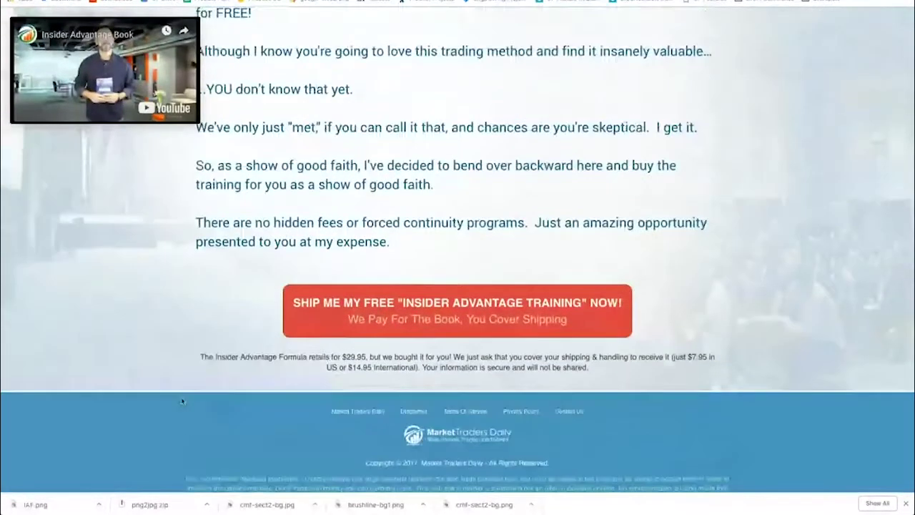
scroll(182, 400, up, 15)
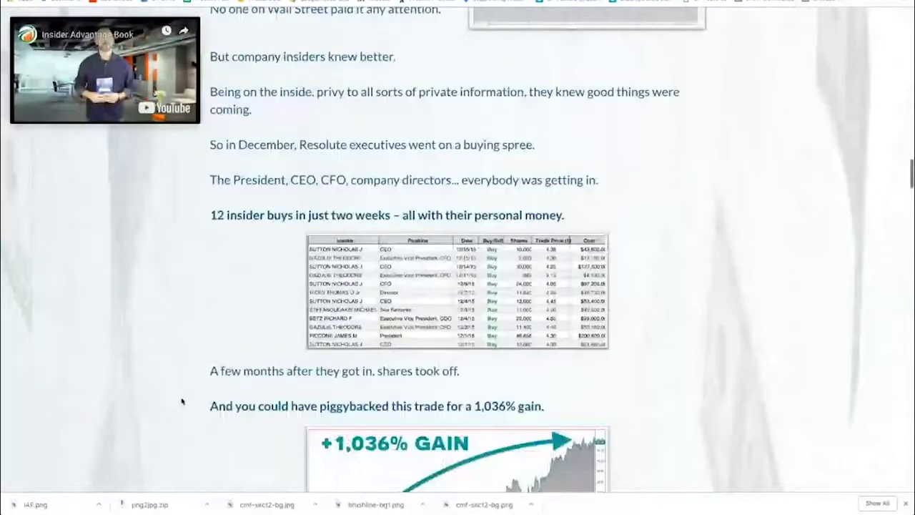
scroll(182, 400, up, 15)
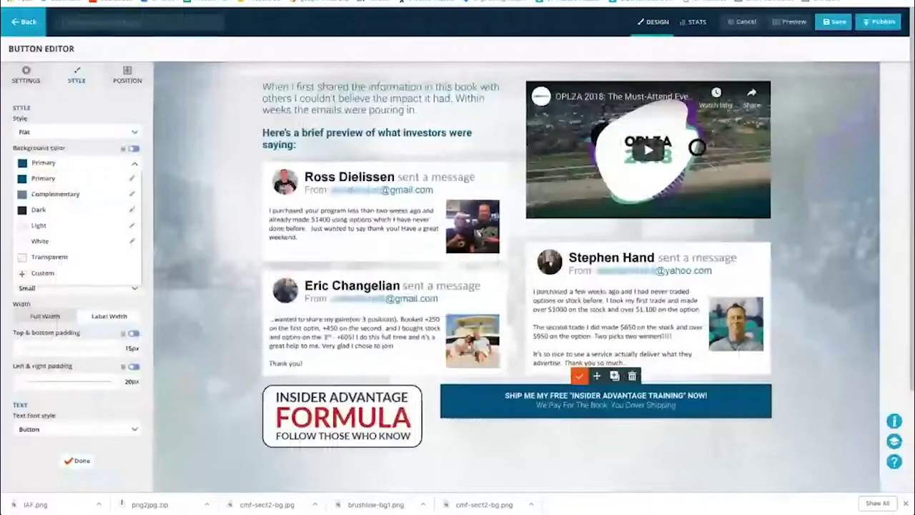
Step: Choose a custom background colour for the new button and inspect the original button's background colour in its page code
click(45, 272)
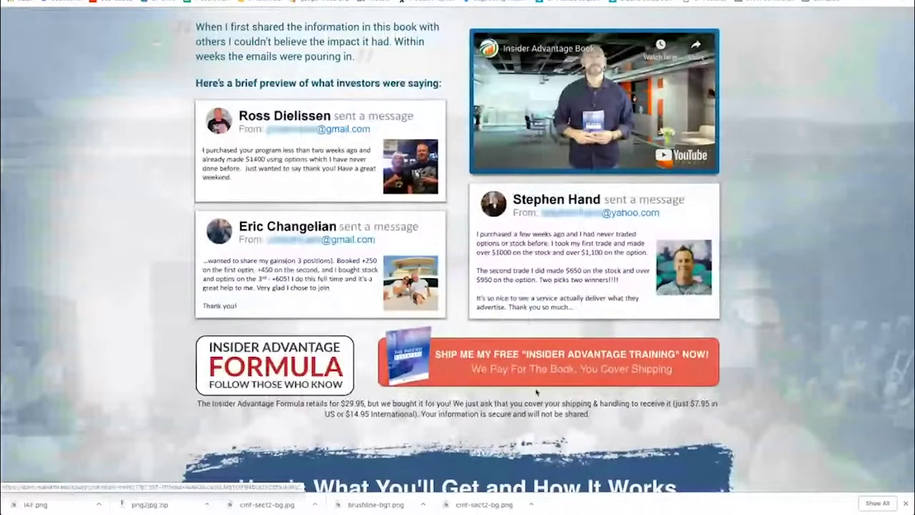
right_click(471, 356)
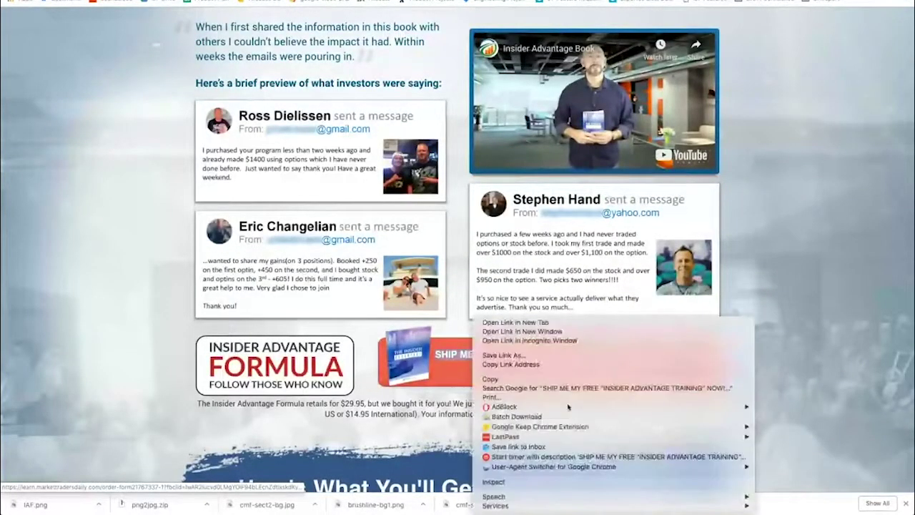
click(513, 483)
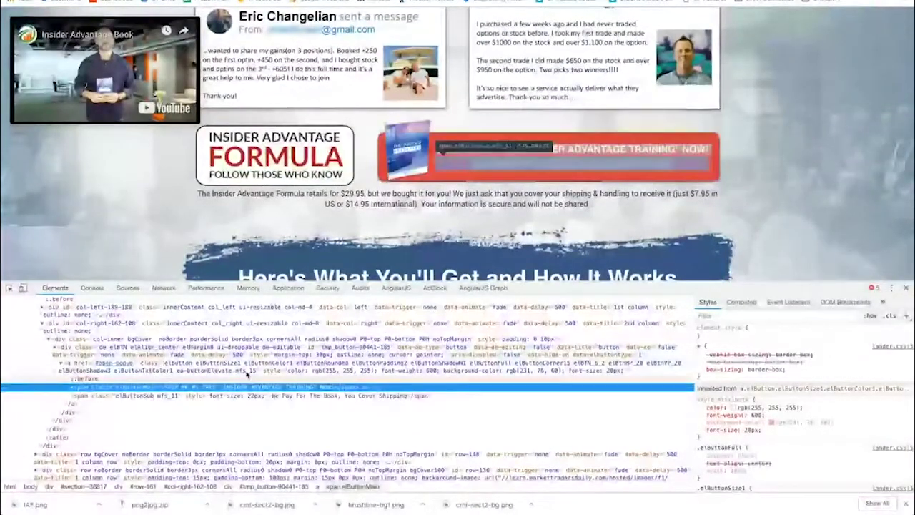
click(120, 370)
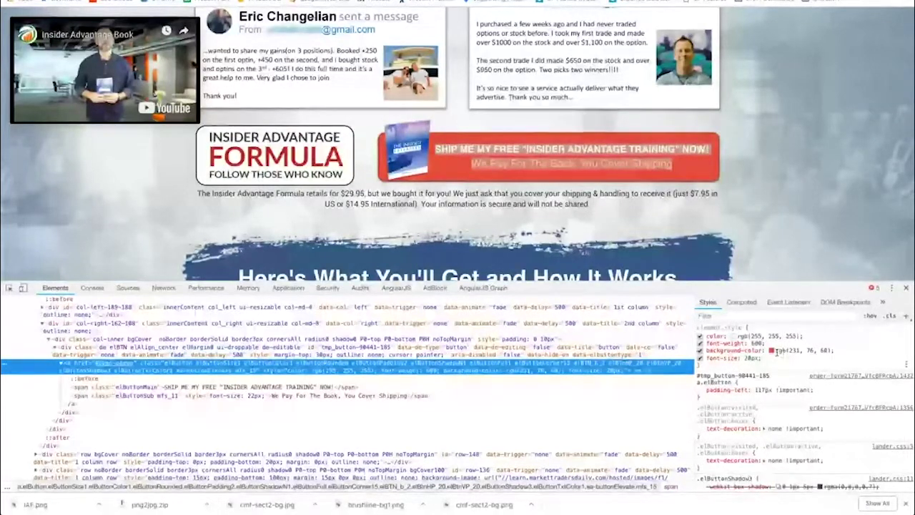
click(772, 351)
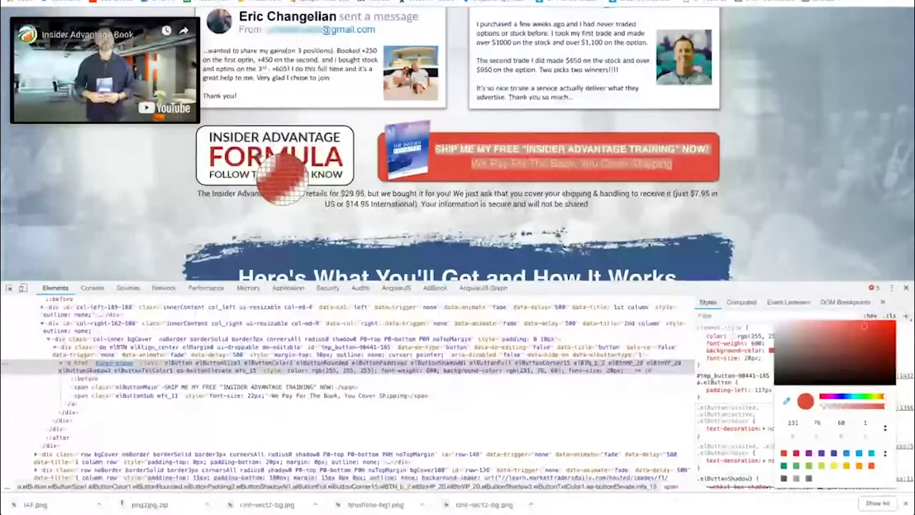
Step: Try other background colours on the inspected button by sampling the logo's red, the testimonial photo's blue and the brush-stroke banner's blue
click(290, 173)
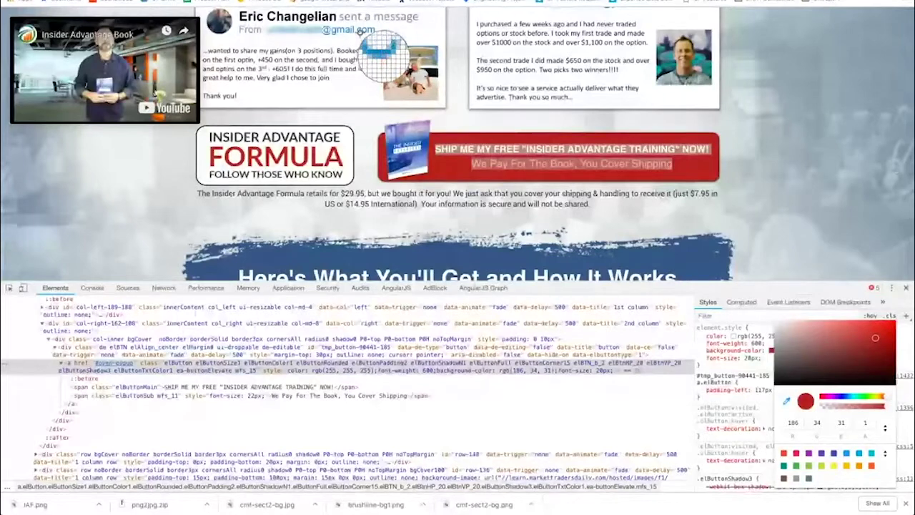
click(384, 50)
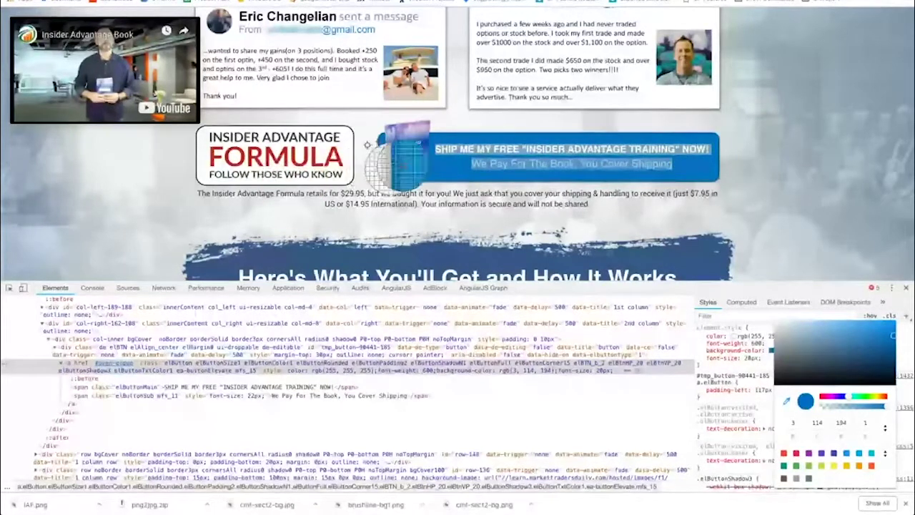
click(746, 370)
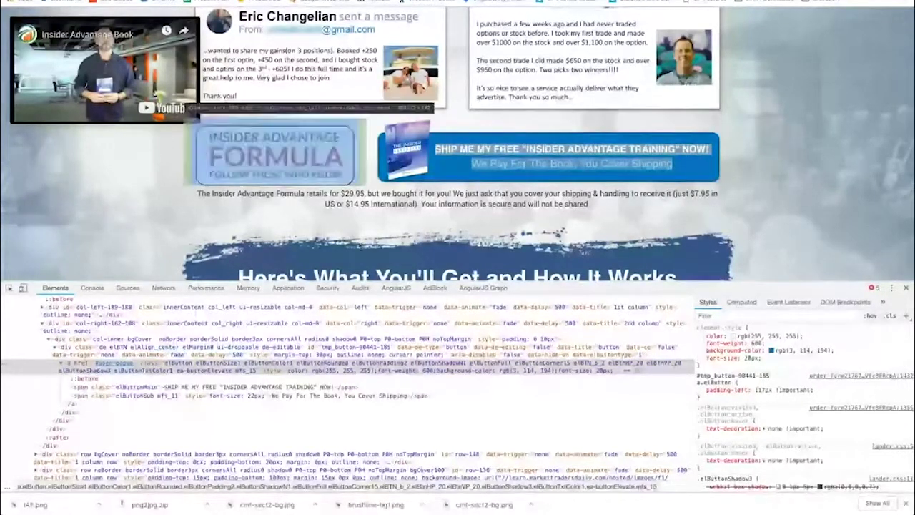
scroll(189, 211, down, 2)
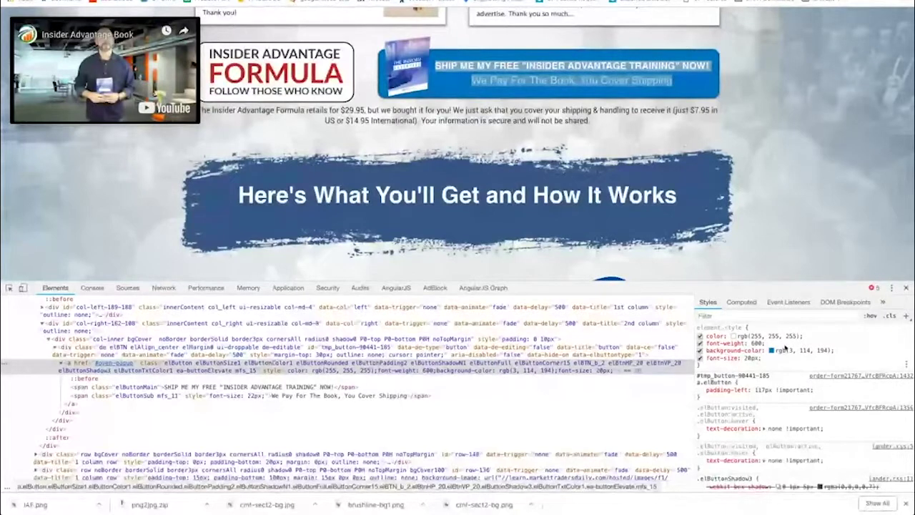
click(771, 350)
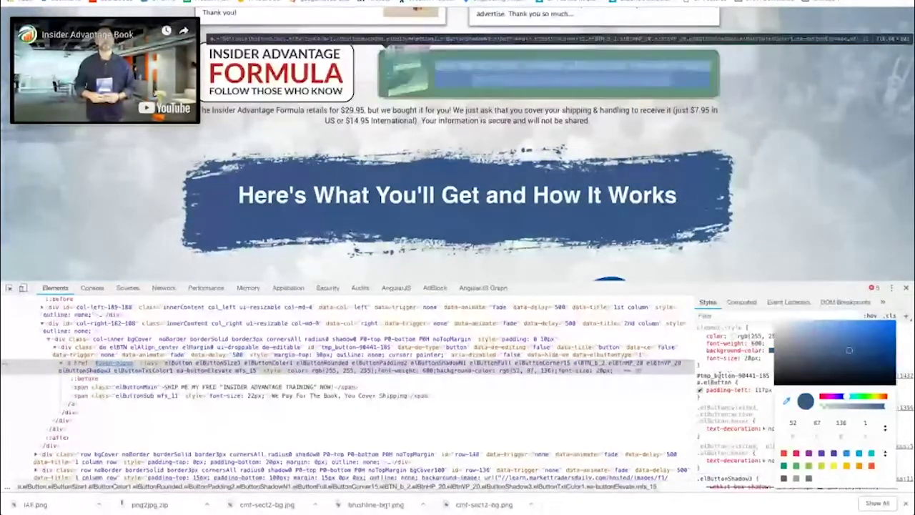
Step: Restore the inspected button's background to rgb(231, 76, 60), switch the colour to hex format and copy the code
click(724, 366)
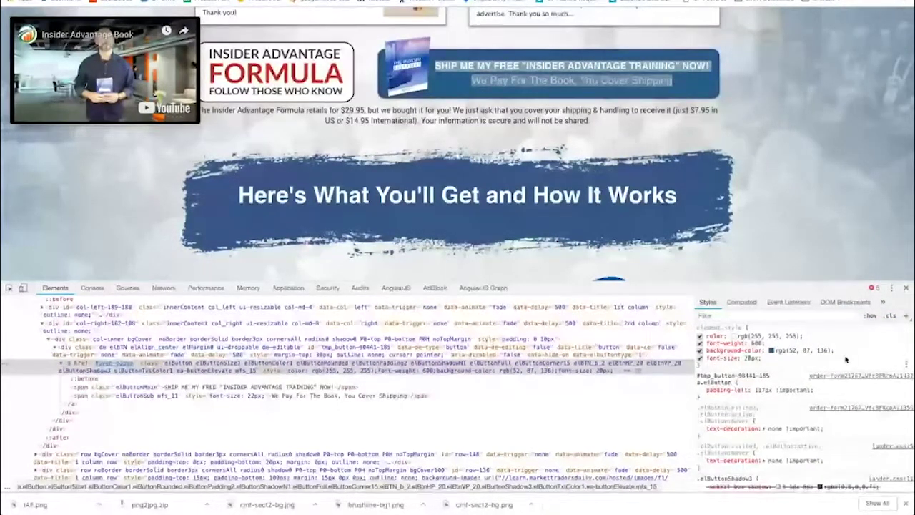
text(rgb(231, 76, 60))
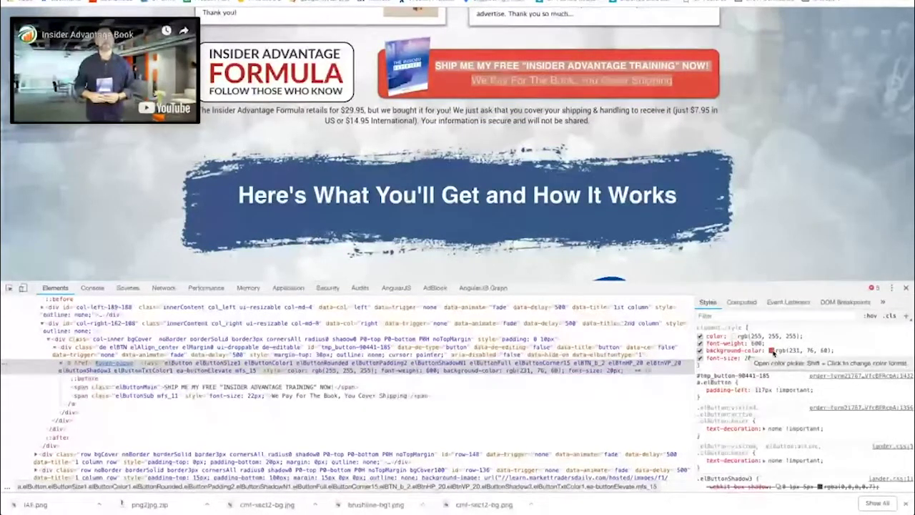
click(770, 351)
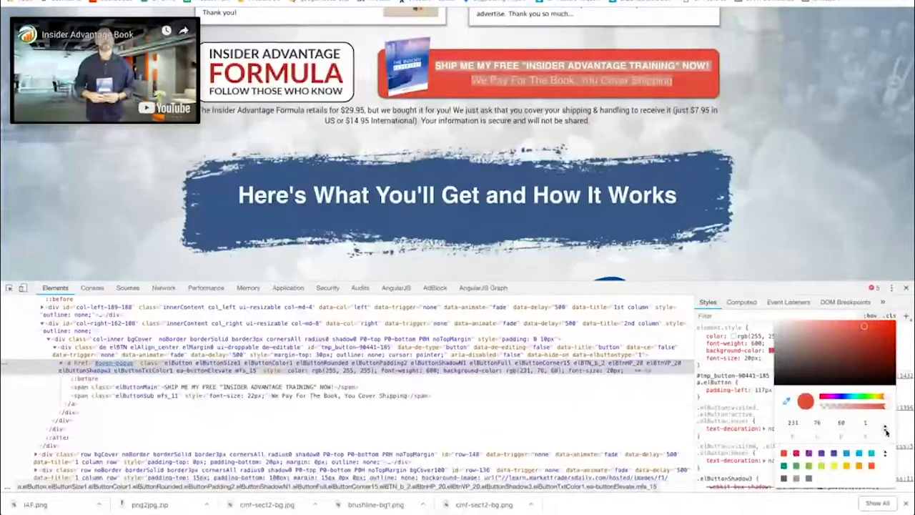
click(886, 432)
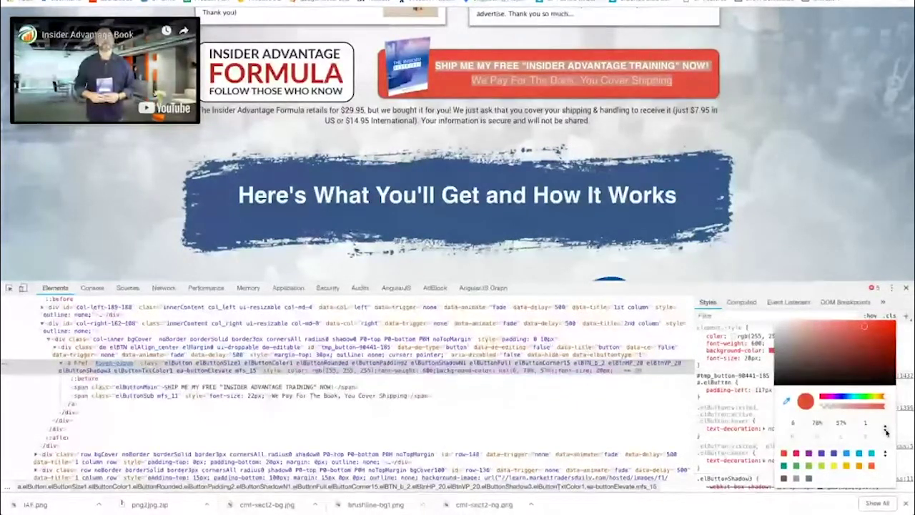
click(886, 432)
double_click(842, 424)
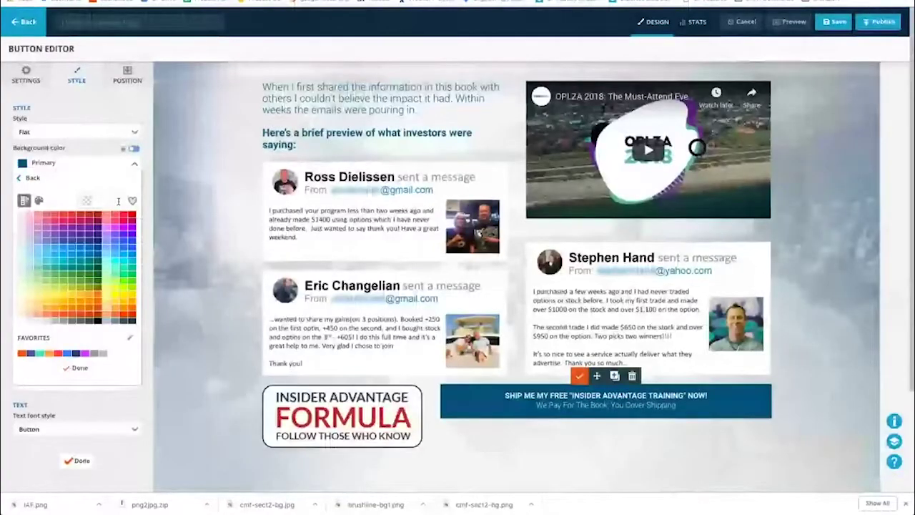
Step: Set the new button's background colour to #e74c3c
click(118, 201)
text(#e74c3c)
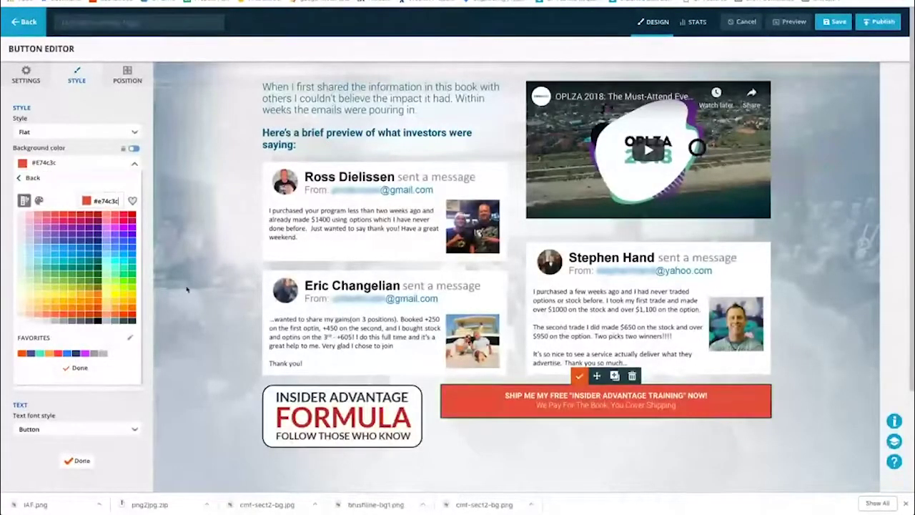
click(81, 369)
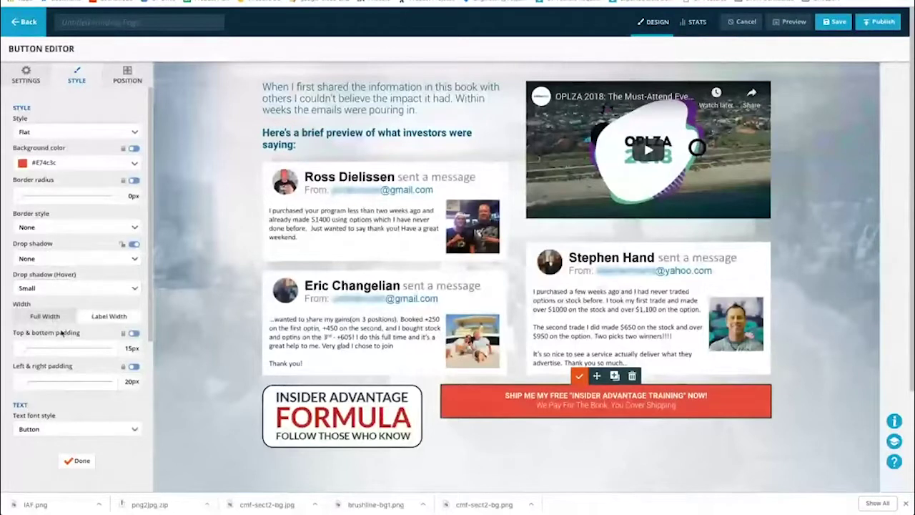
Step: Round all corners of the new button with an 11 px border radius and give it a solid border
click(19, 197)
drag(22, 197, 28, 199)
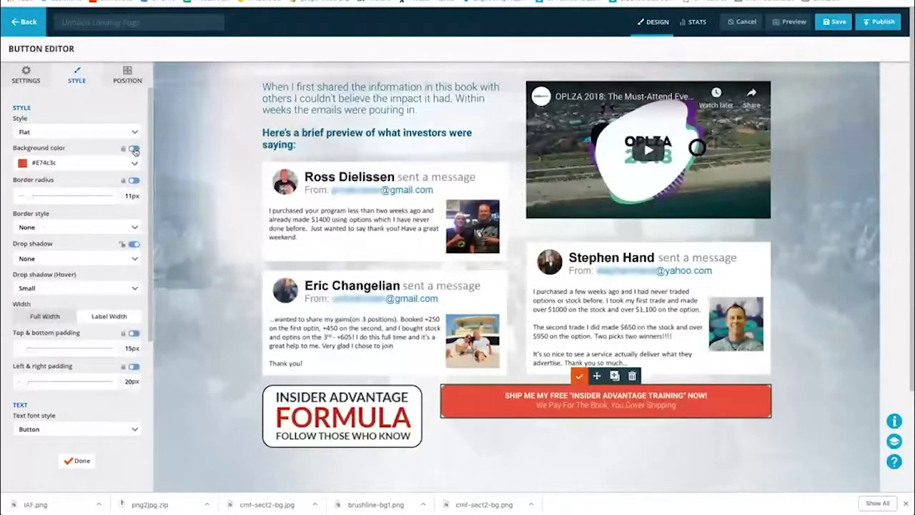
click(133, 182)
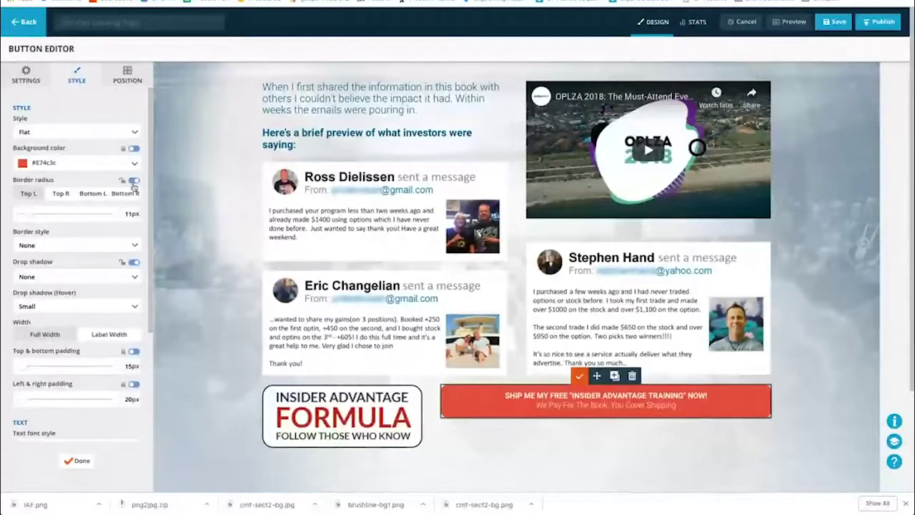
click(134, 181)
click(134, 181)
click(134, 181)
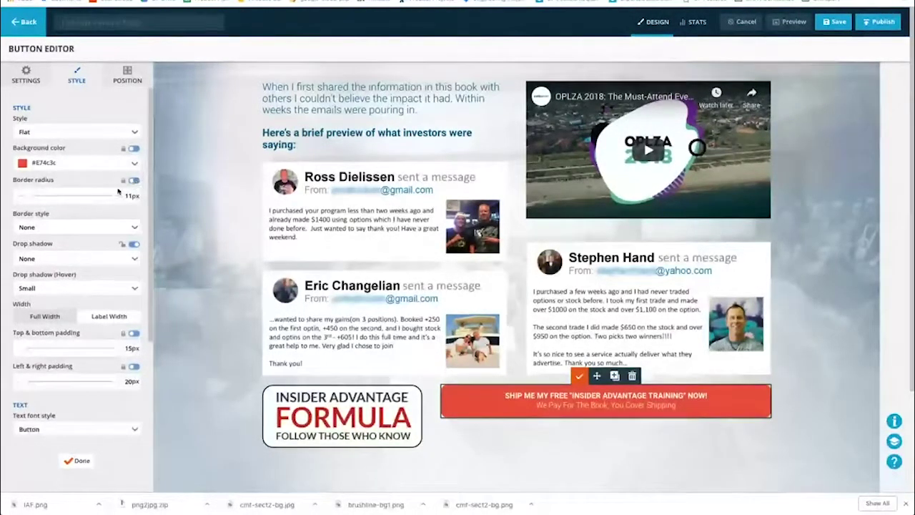
click(41, 229)
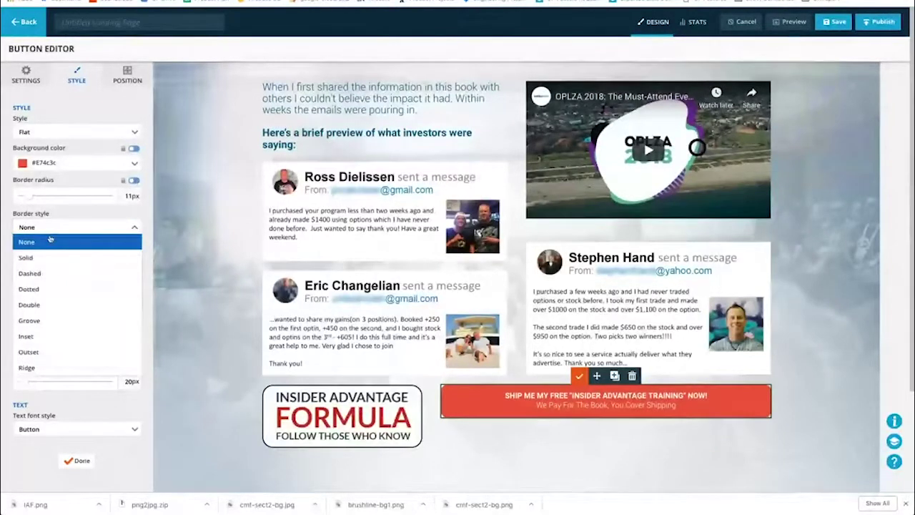
click(45, 259)
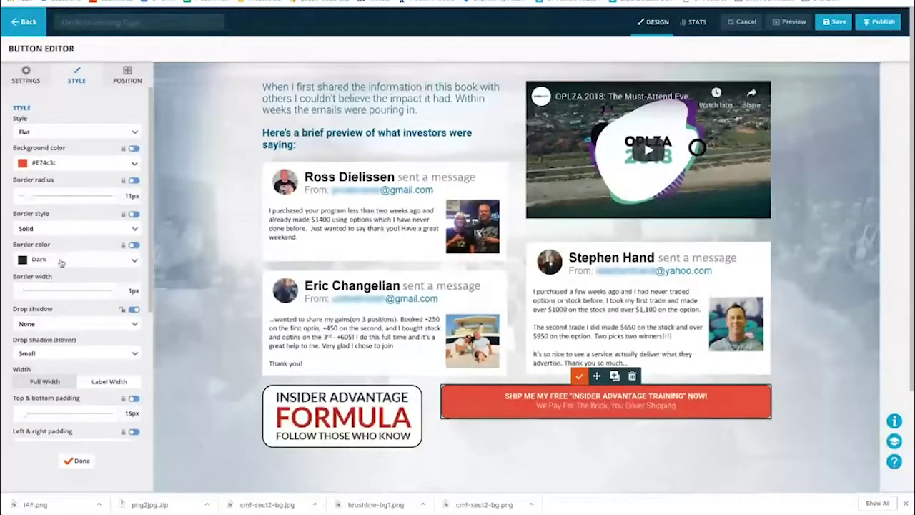
Step: Open the custom border colour choices, then sample the darker red on the original sales page's button and copy its hex code
click(62, 261)
click(44, 368)
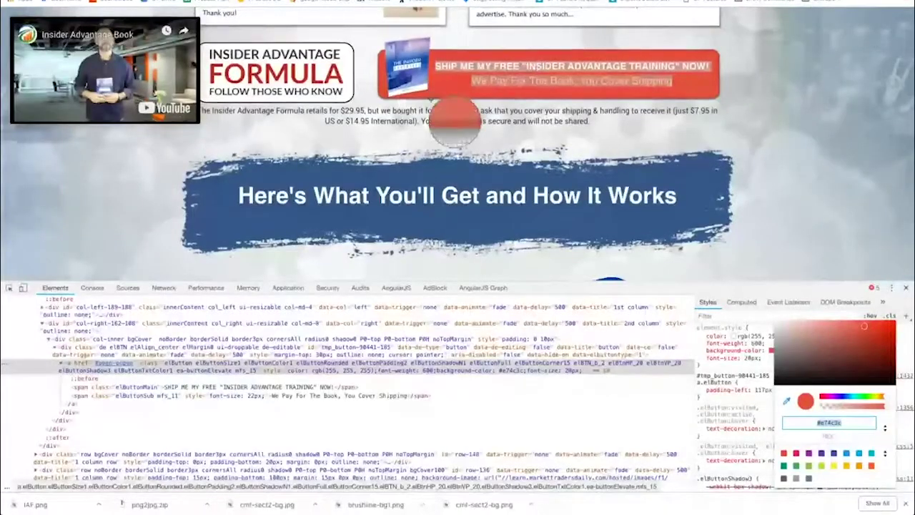
scroll(472, 121, up, 1)
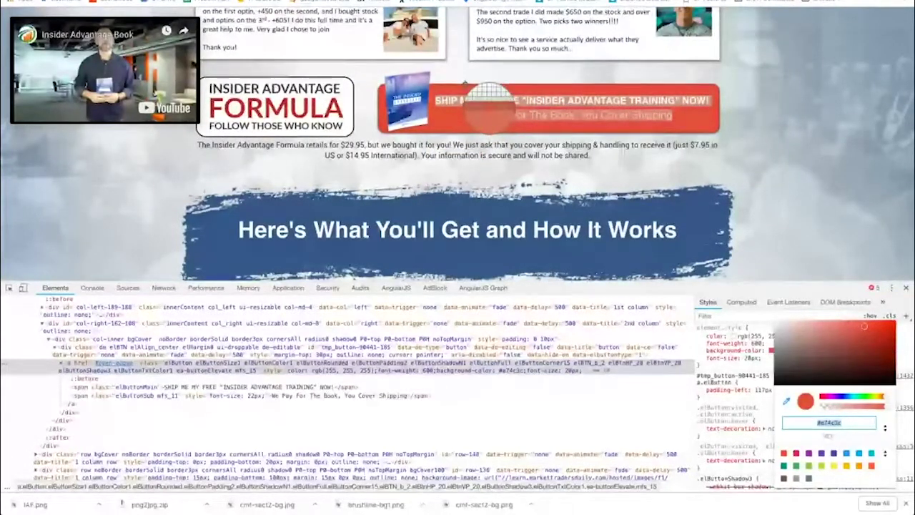
click(489, 99)
double_click(826, 421)
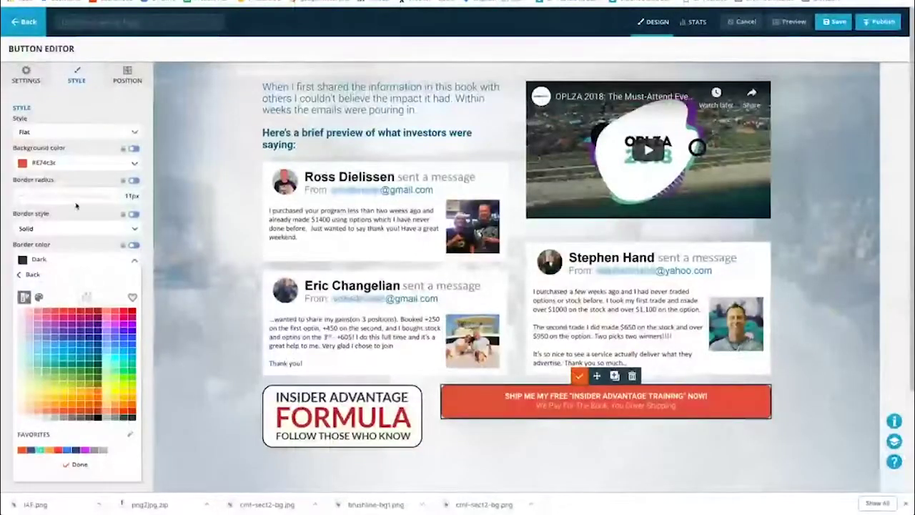
Step: Set the new button's border colour to #b93d30 and its border width to 2 px
click(108, 293)
text(#b93d30)
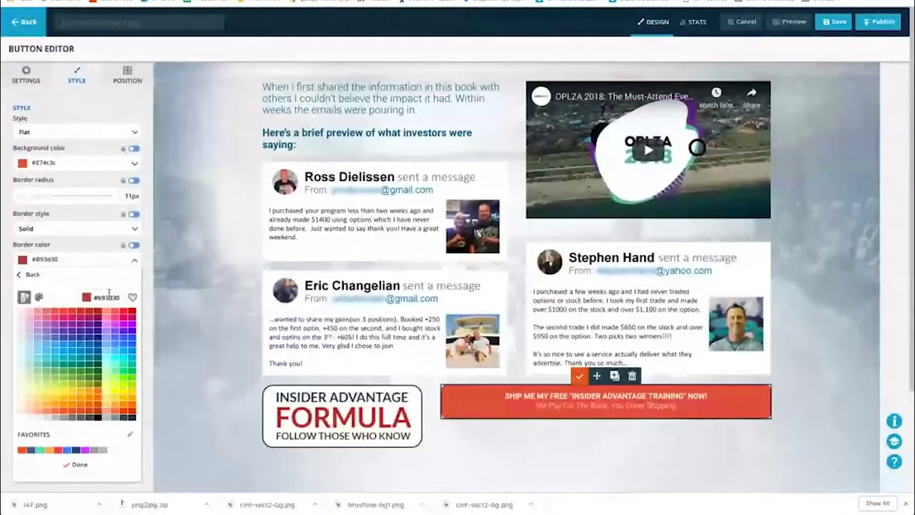
click(84, 465)
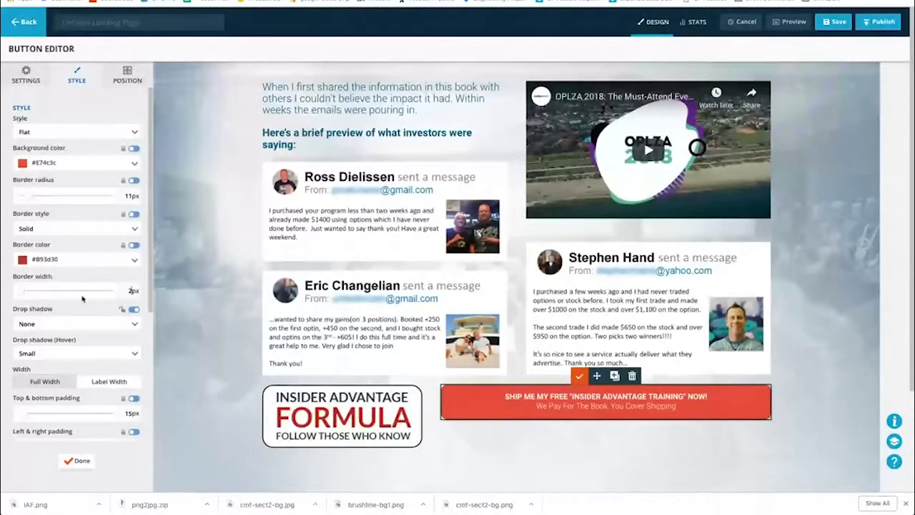
Step: Give the new button a small drop shadow and 22 px of top and bottom padding
click(62, 323)
click(63, 370)
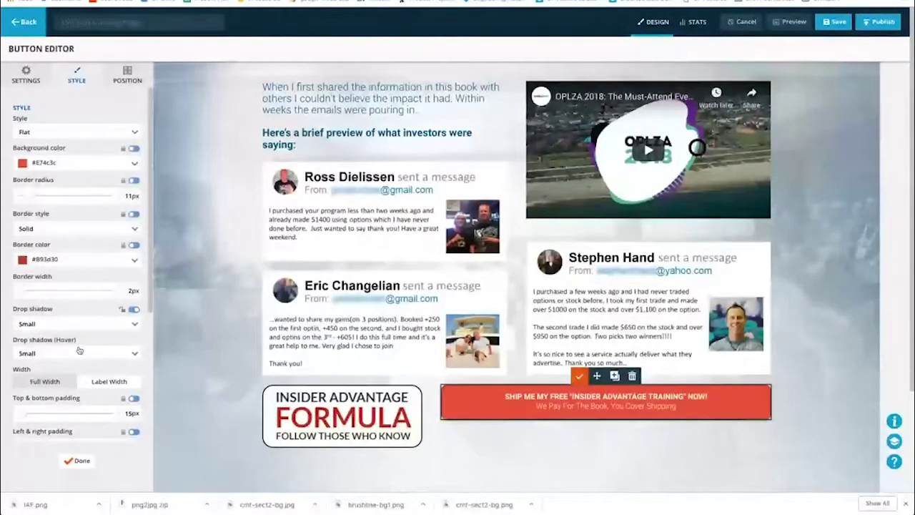
scroll(80, 350, down, 3)
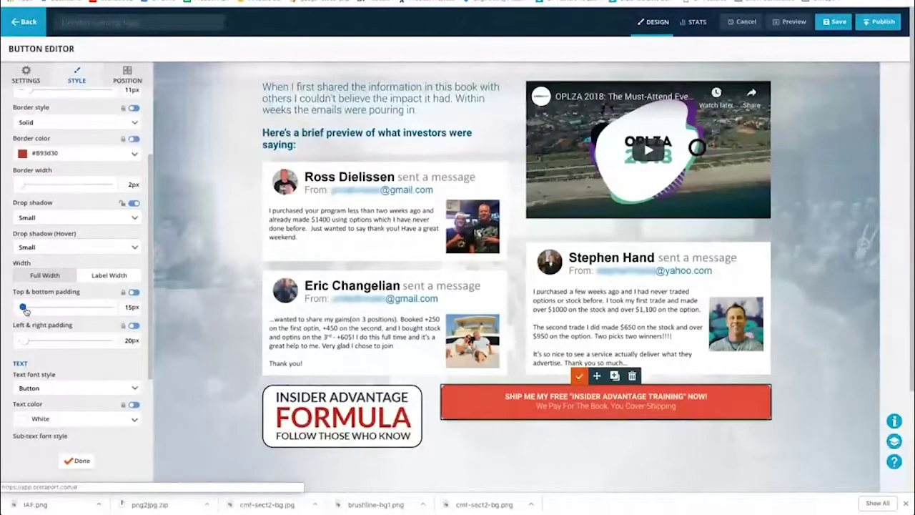
click(26, 309)
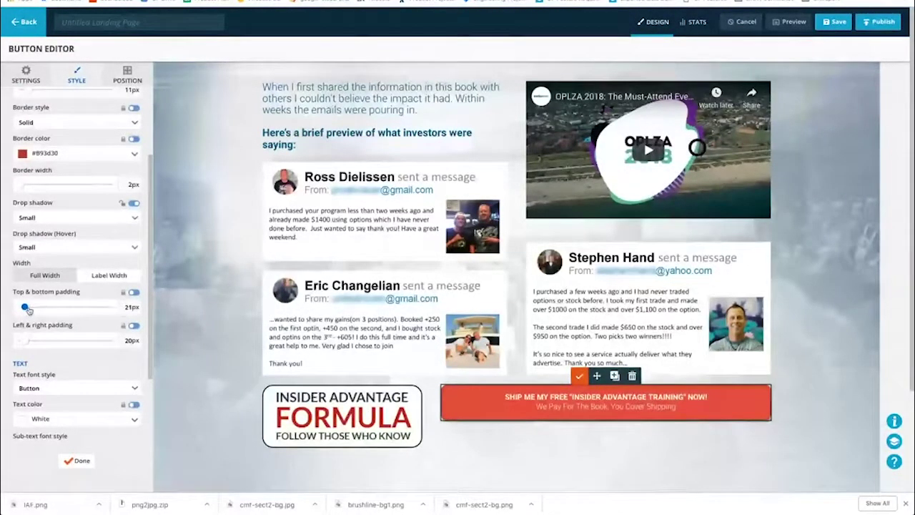
key(Right)
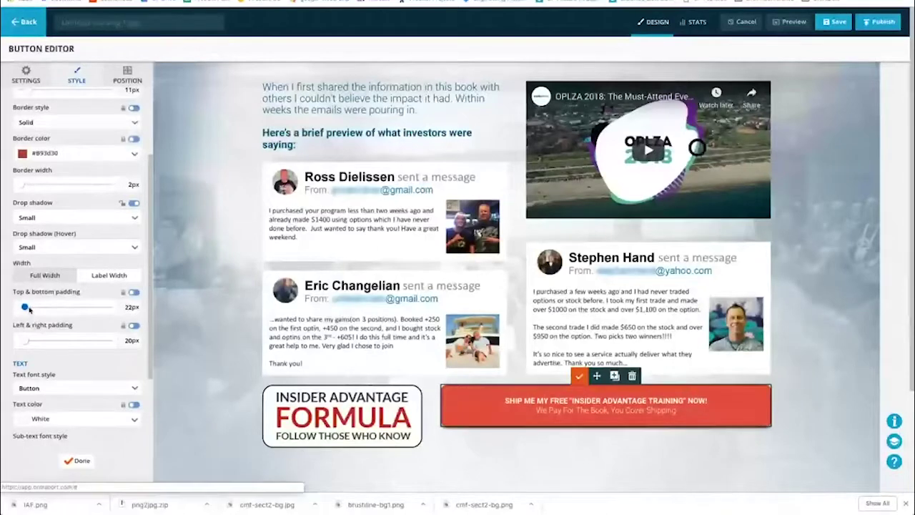
Step: Set the button's text font style to Sub Headline 2 and its sub-text font style to Large Body Text
scroll(81, 363, down, 5)
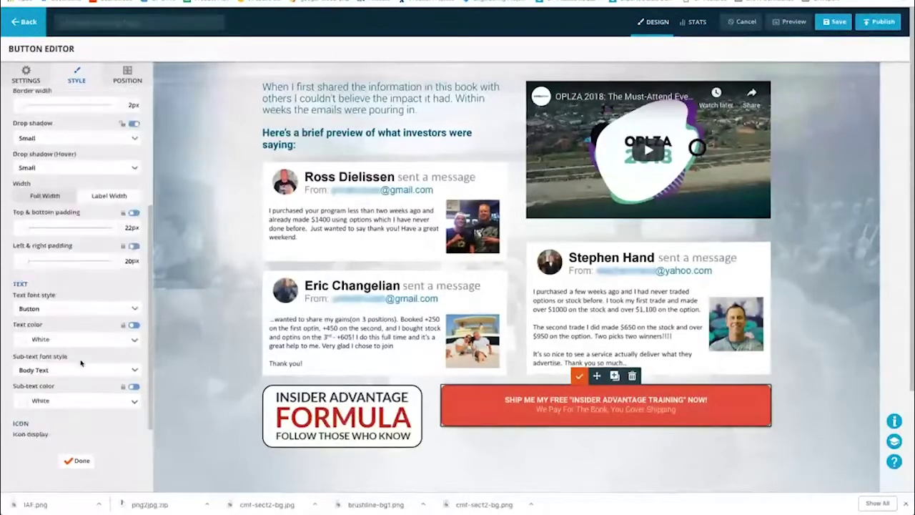
scroll(81, 363, up, 3)
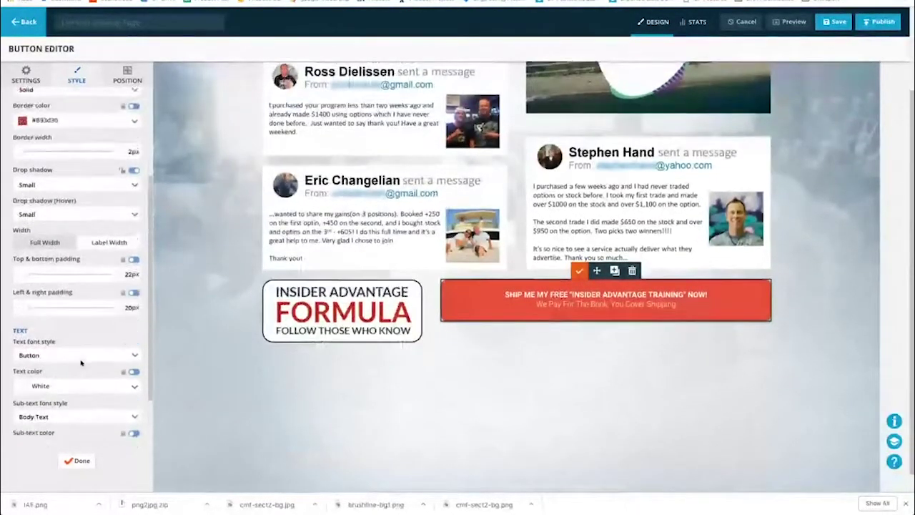
scroll(206, 350, up, 3)
scroll(50, 295, down, 3)
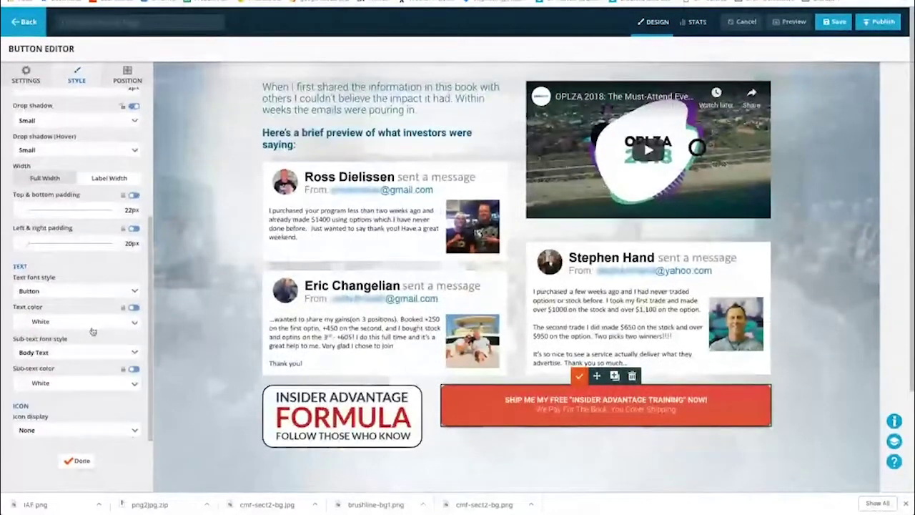
click(48, 293)
click(61, 360)
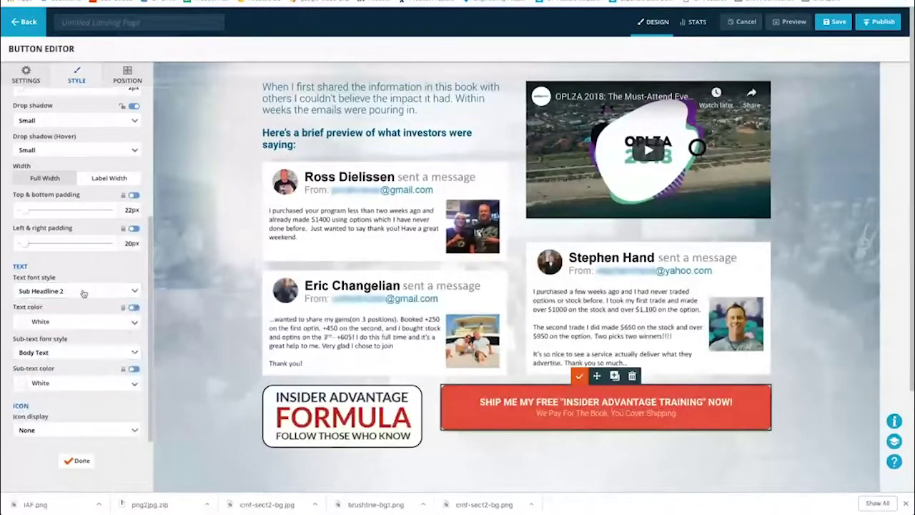
click(62, 350)
click(55, 291)
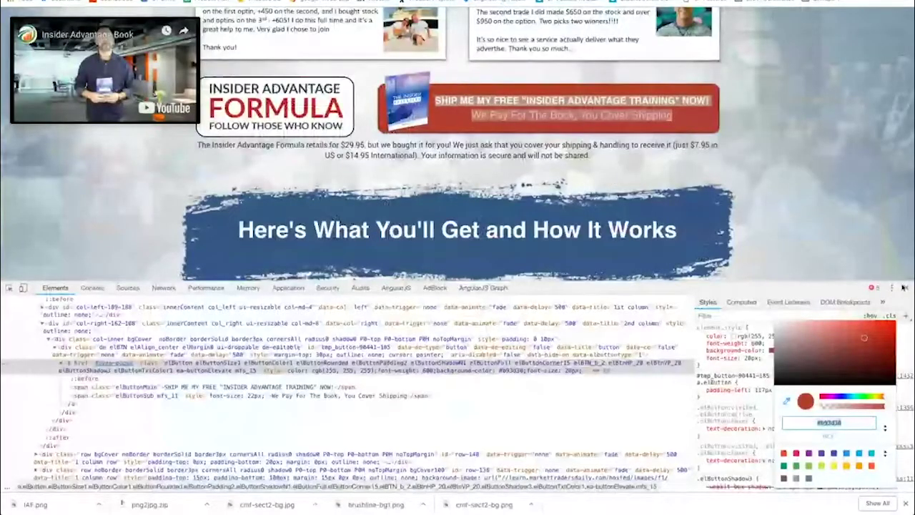
Step: Close the code inspection on the original sales page and finish editing the new button's style
click(905, 289)
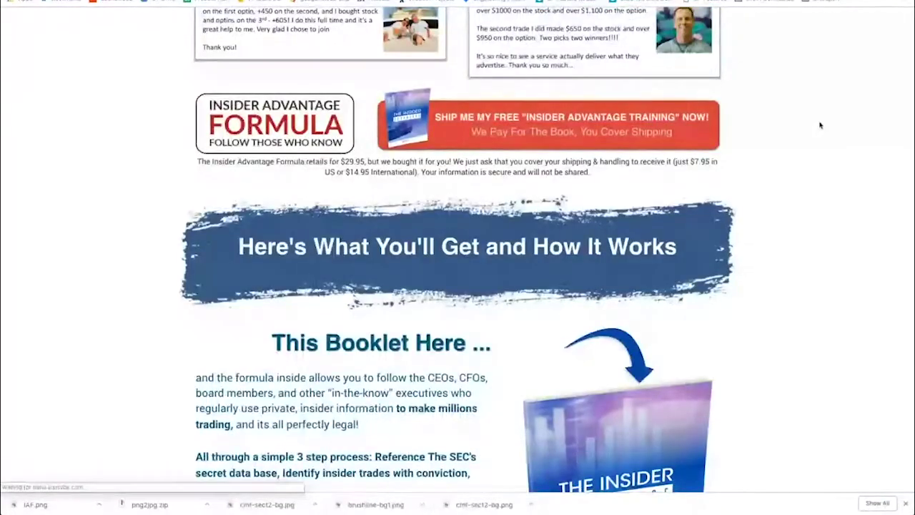
scroll(819, 125, up, 3)
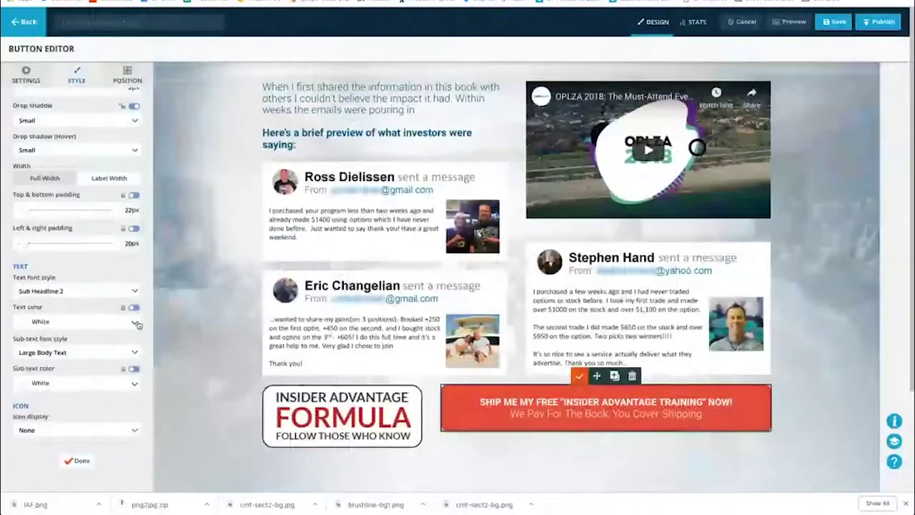
click(77, 461)
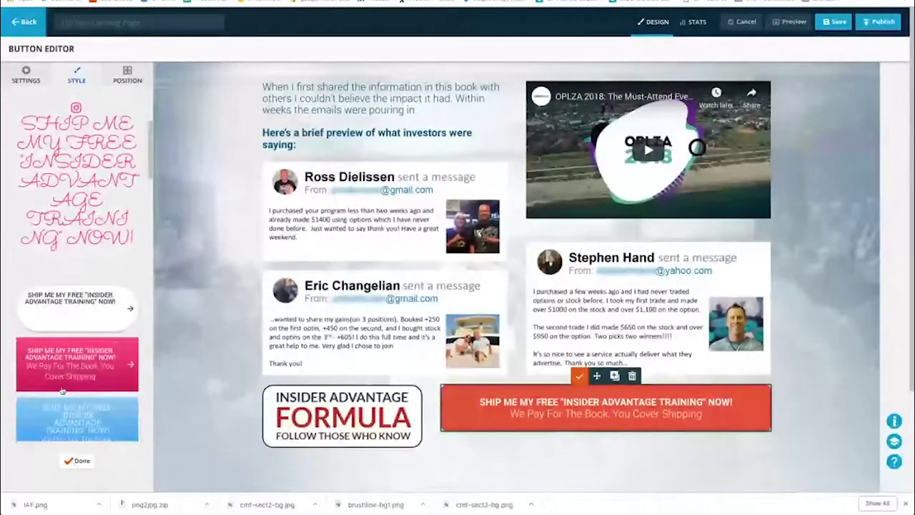
click(77, 460)
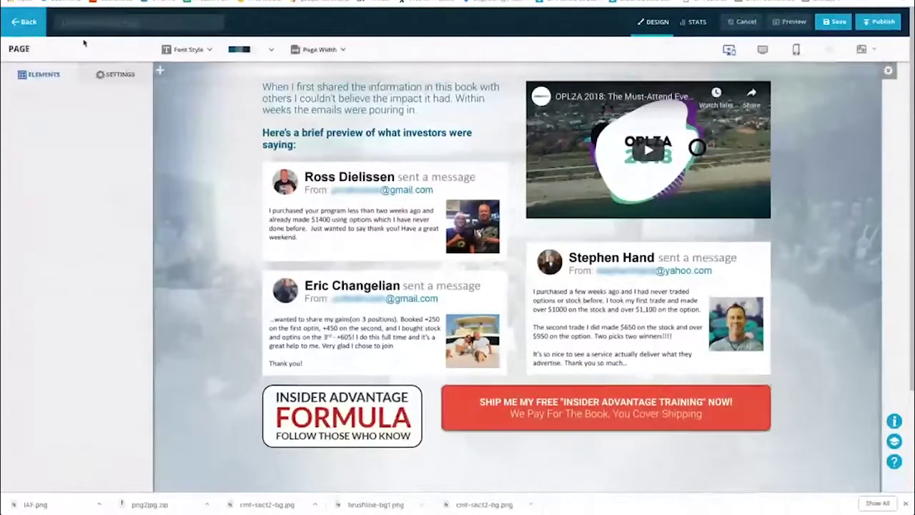
Step: Examine the page's custom code areas for header, body and footer, and return to the page elements
click(115, 76)
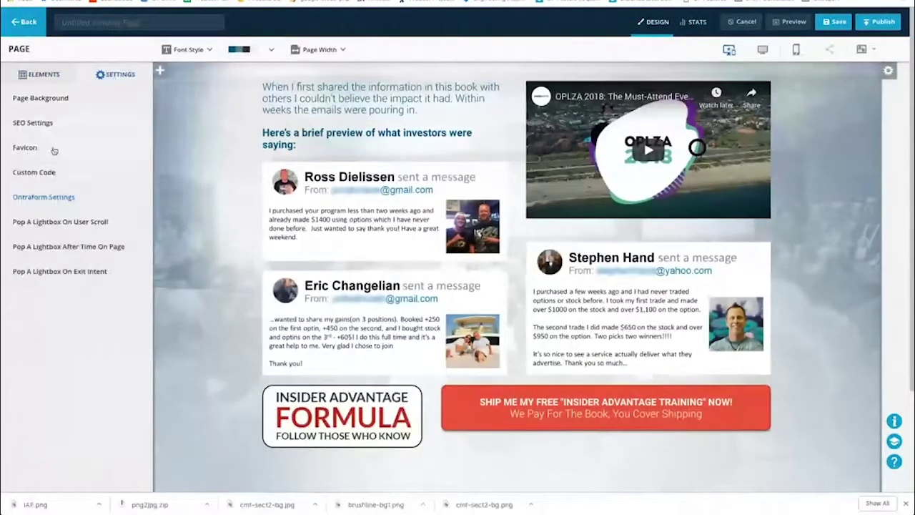
click(39, 173)
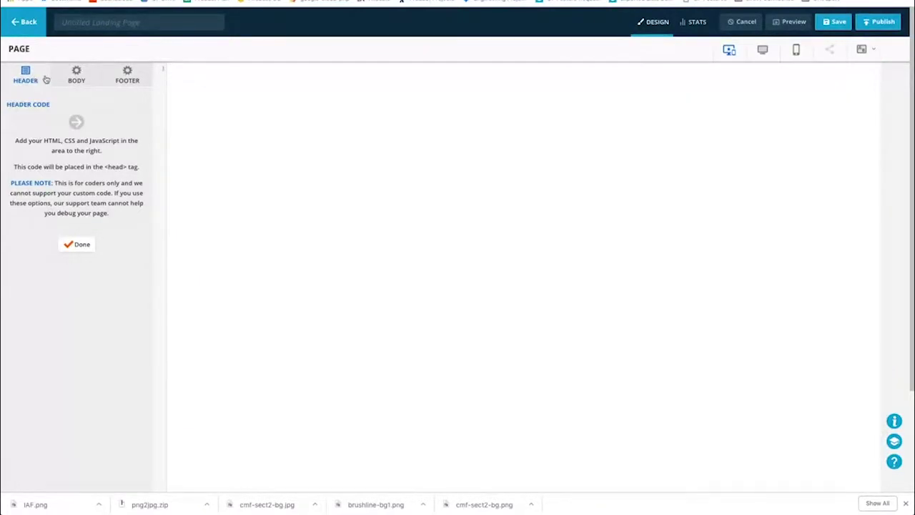
click(66, 79)
click(136, 79)
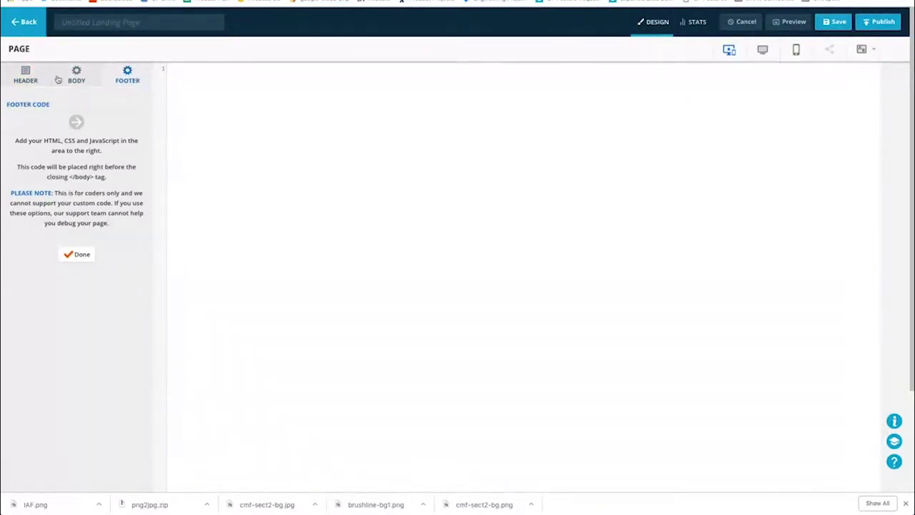
click(66, 122)
click(83, 246)
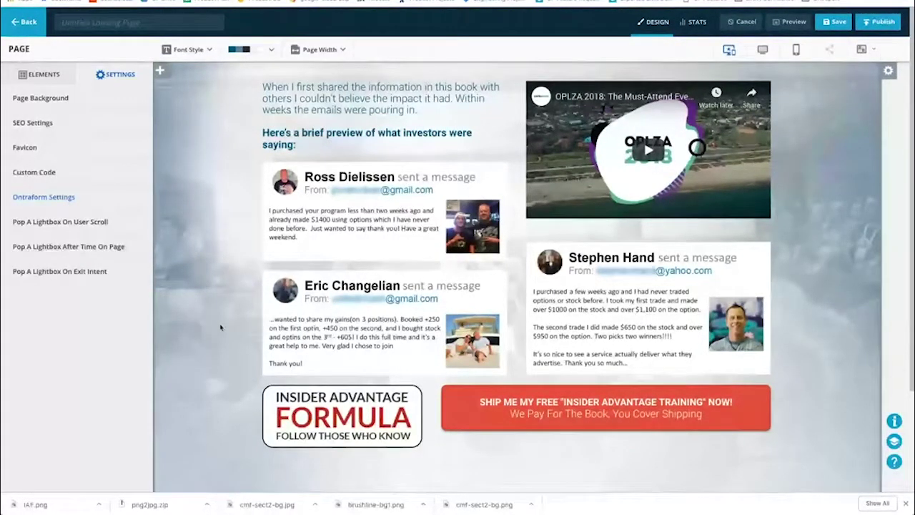
click(37, 74)
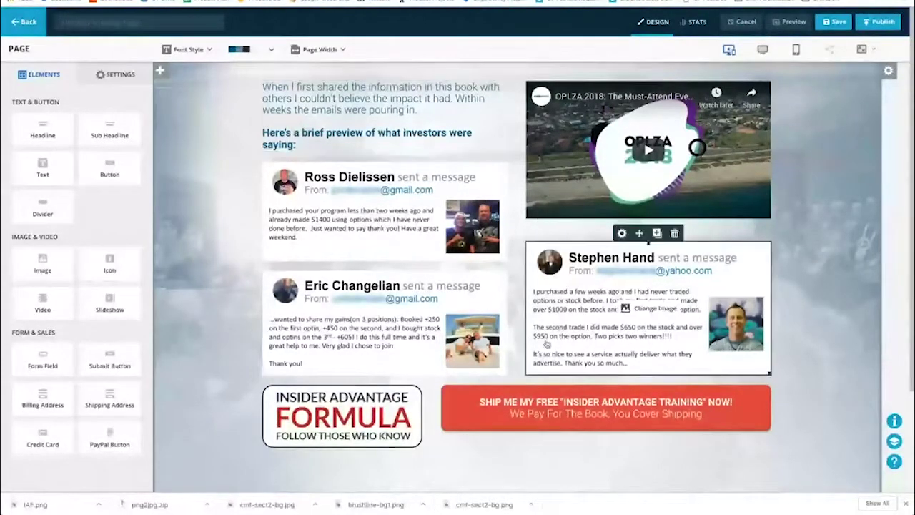
Step: Edit the red call-to-action button's style so that its icon displays on the left
click(501, 409)
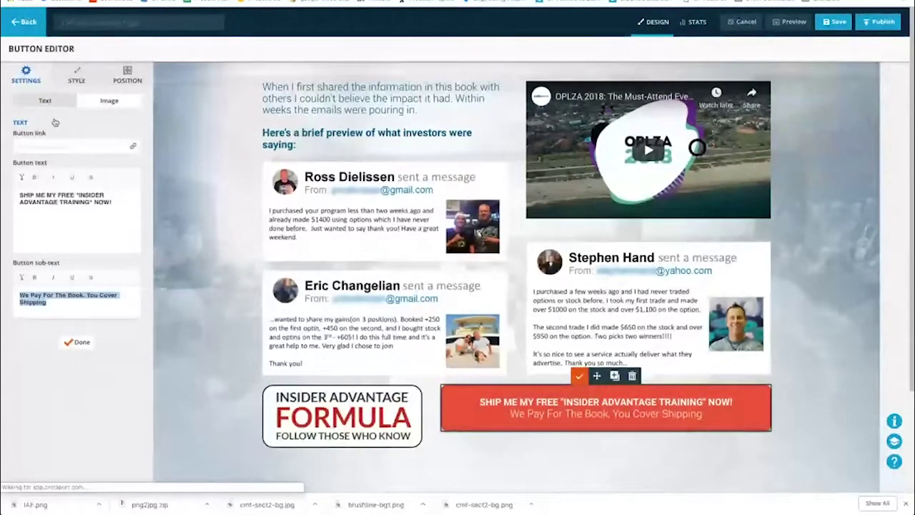
click(74, 75)
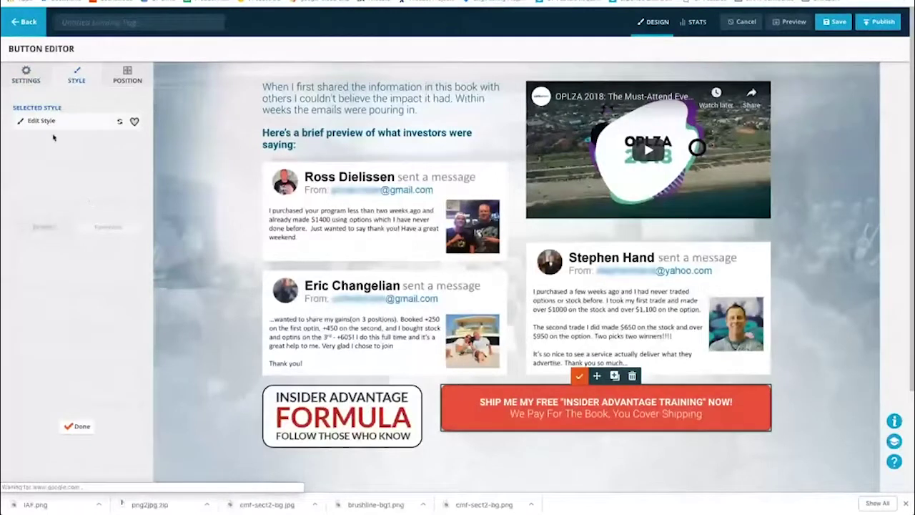
click(42, 126)
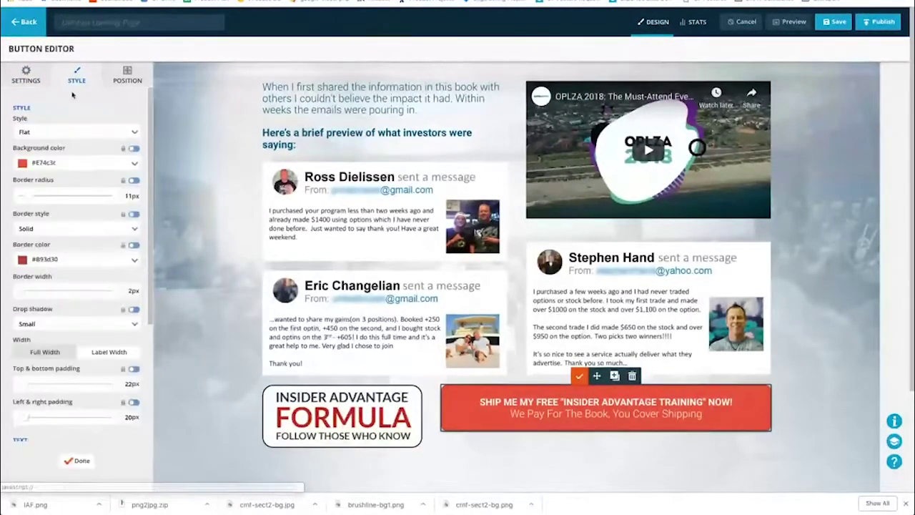
scroll(76, 291, down, 3)
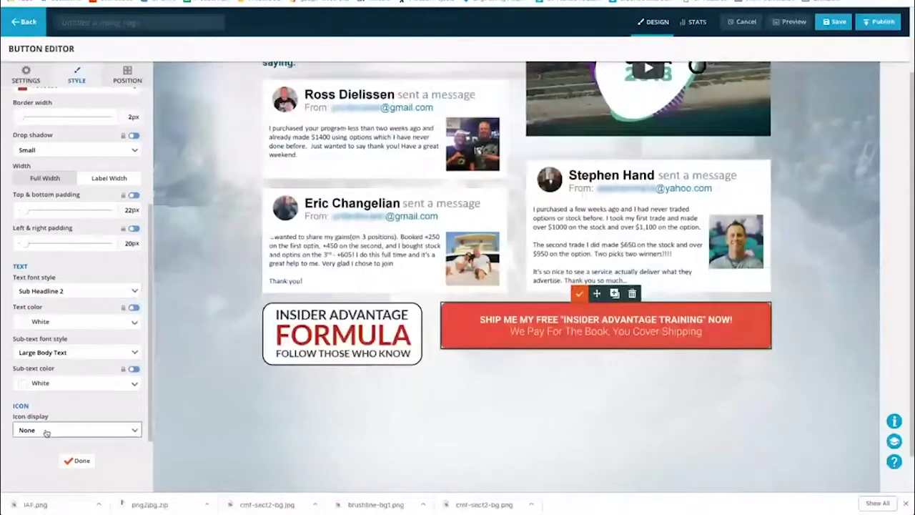
click(45, 431)
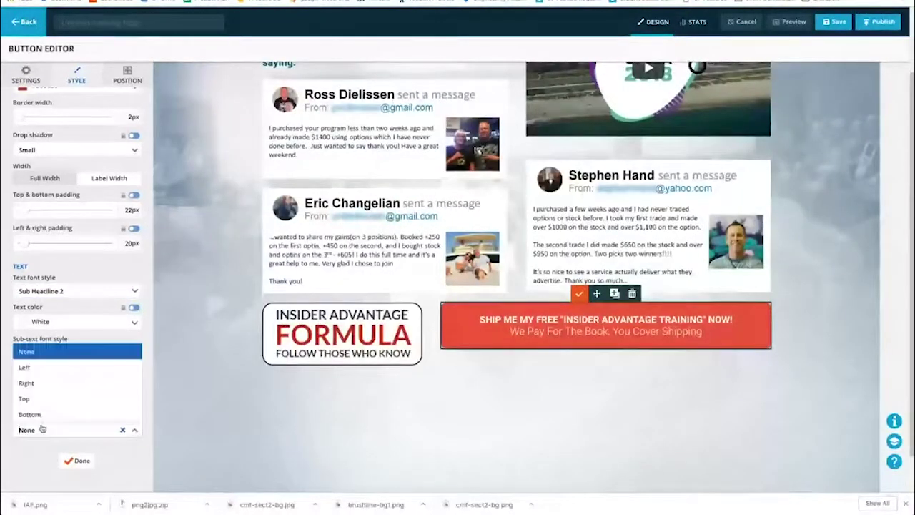
click(38, 367)
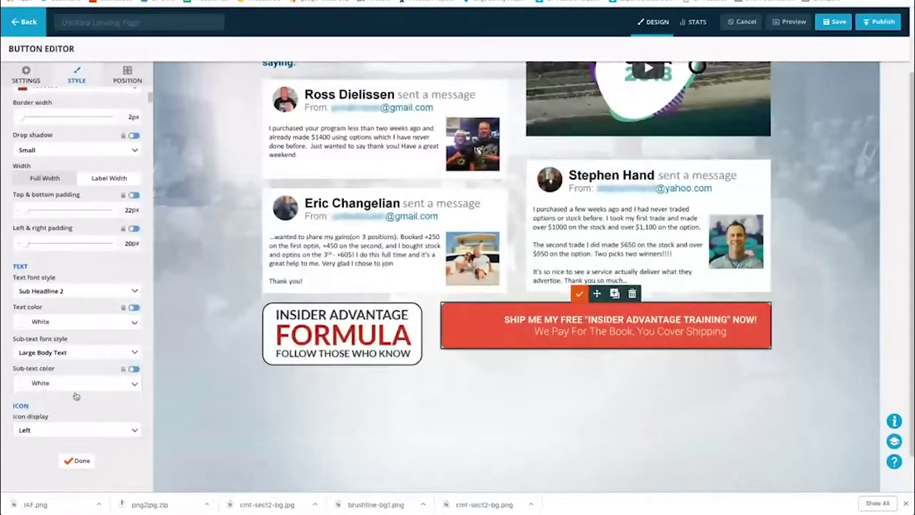
Step: Search the Google icon set for "book" and use the book icon on the button
scroll(72, 371, down, 3)
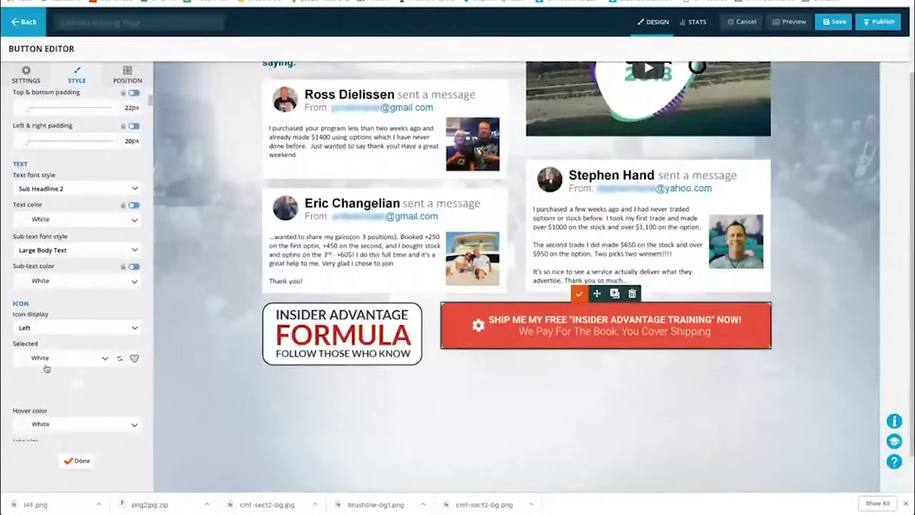
scroll(51, 343, down, 2)
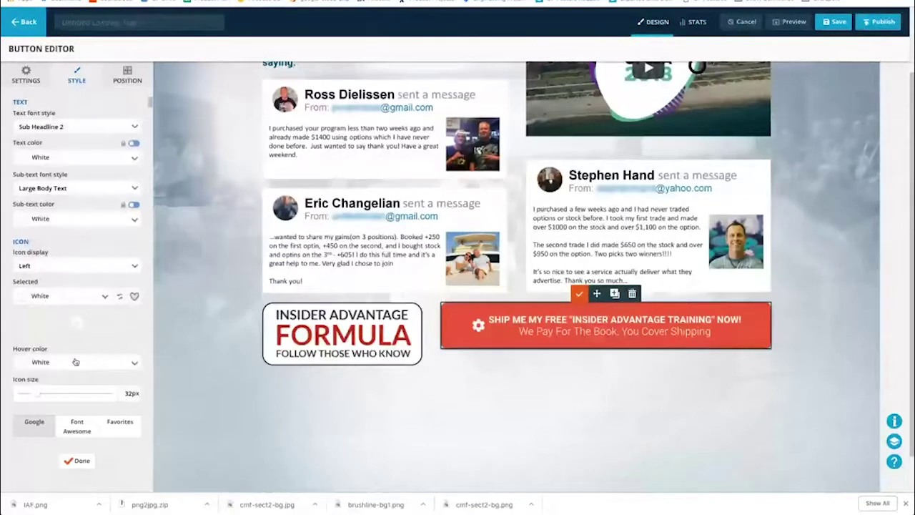
scroll(75, 361, down, 7)
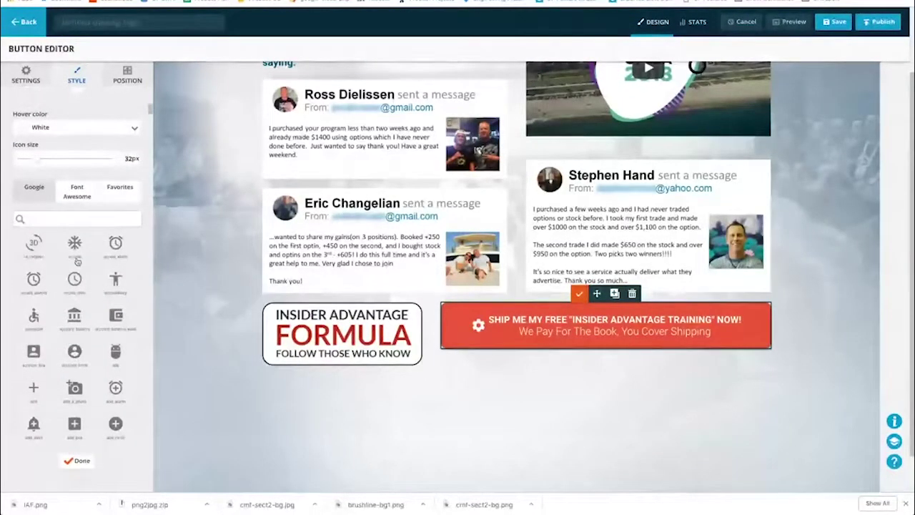
click(56, 227)
text(book)
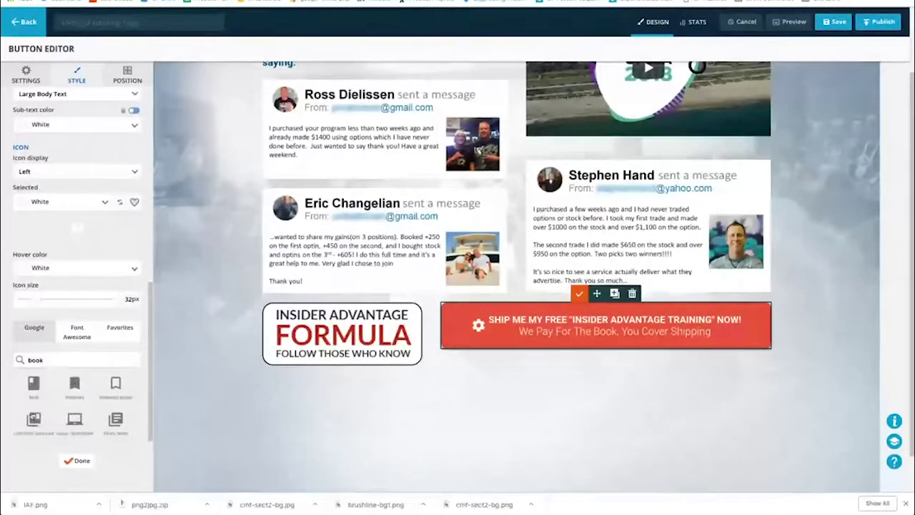
click(34, 386)
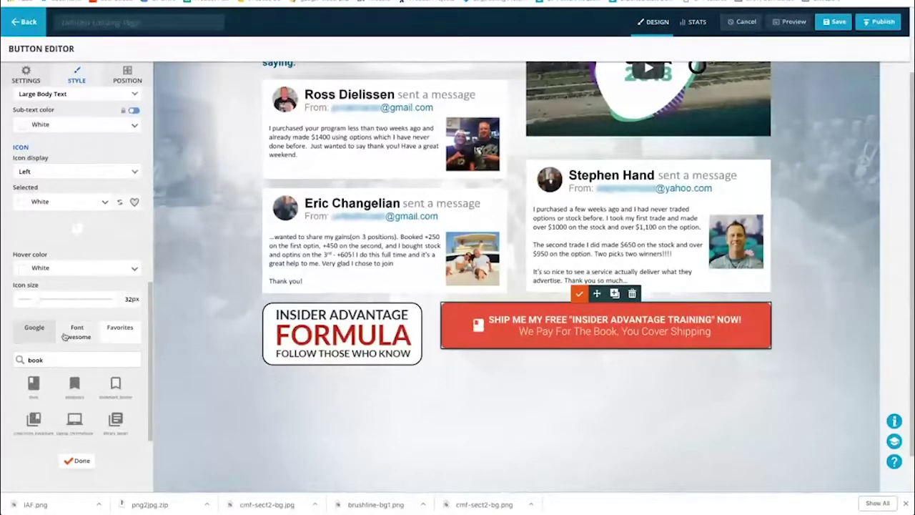
Step: Enlarge the button's book icon to 54 px, finish editing, and add slight spacing above the button
drag(36, 301, 69, 301)
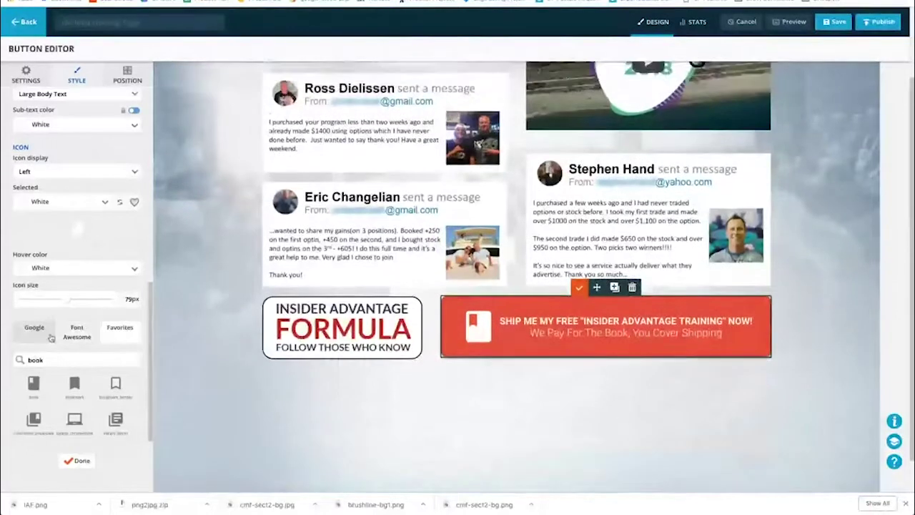
drag(65, 301, 51, 302)
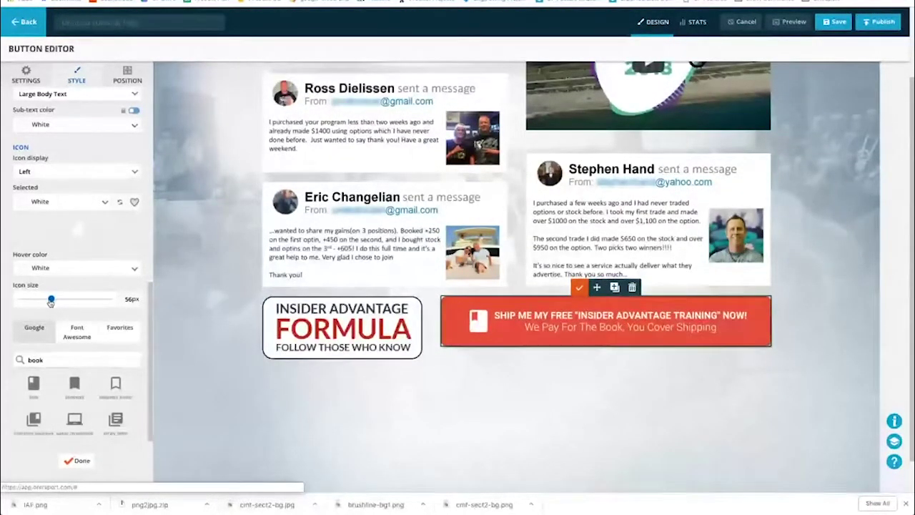
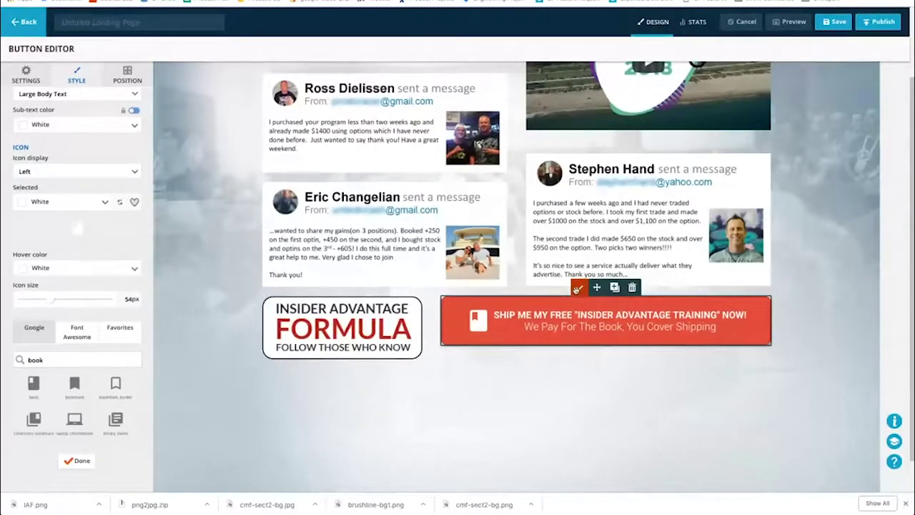
click(576, 287)
drag(604, 299, 607, 305)
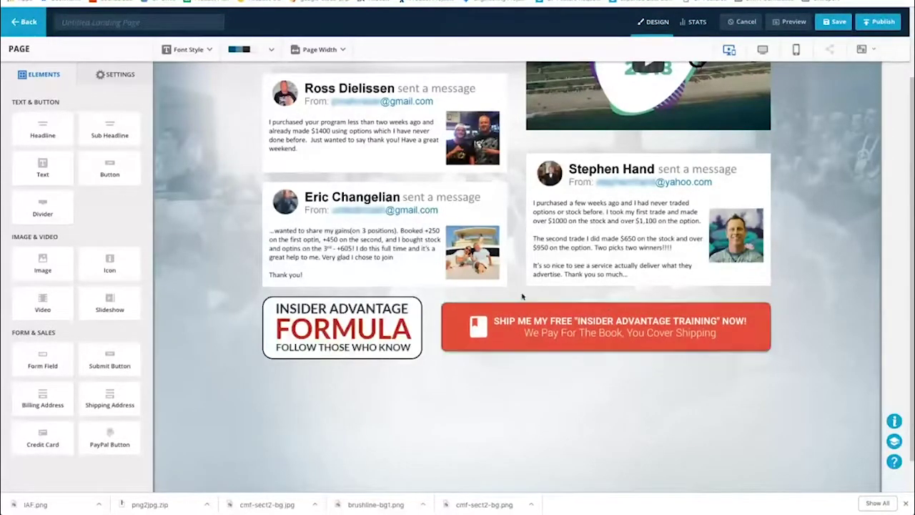
scroll(527, 194, up, 1)
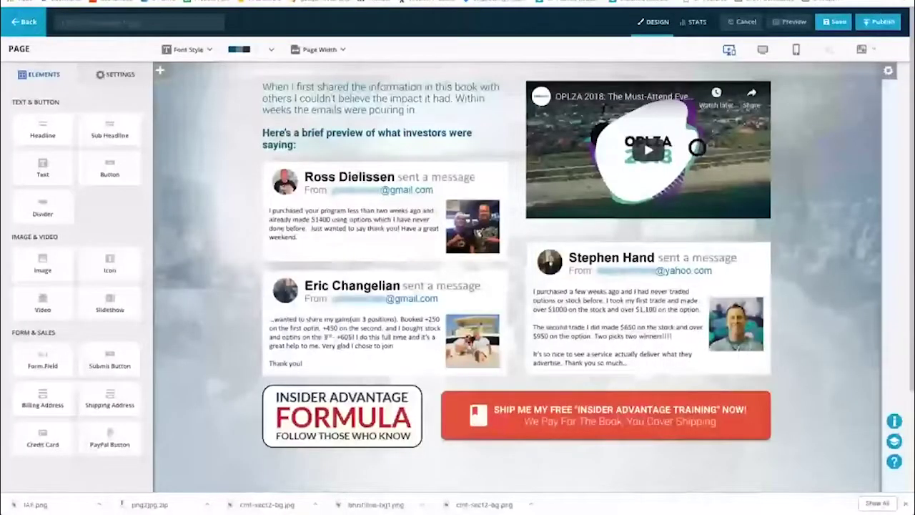
Step: Close the downloads bar and add empty outer columns to the testimonial row and the logo and button row of the block
click(790, 22)
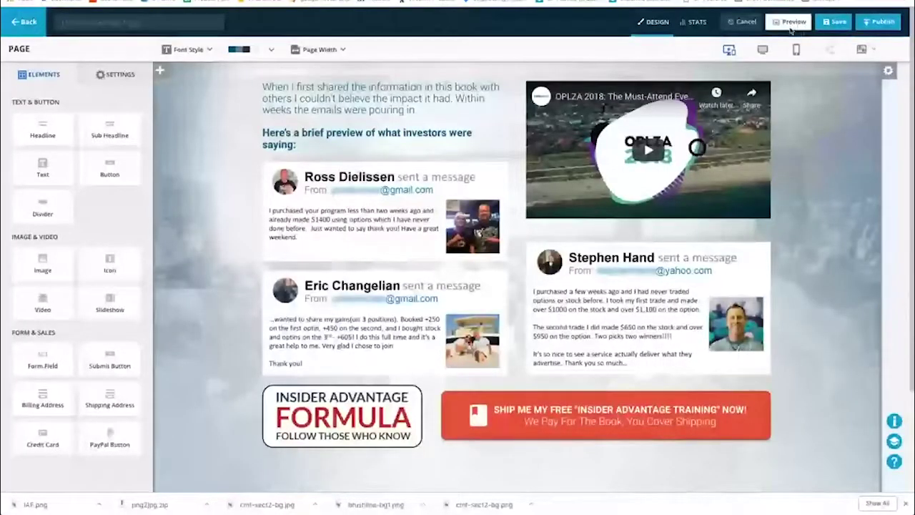
click(905, 503)
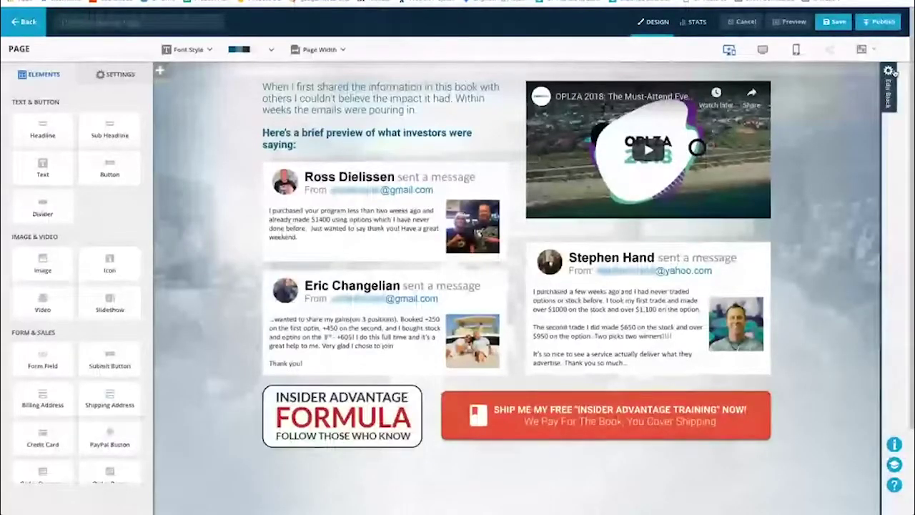
click(889, 71)
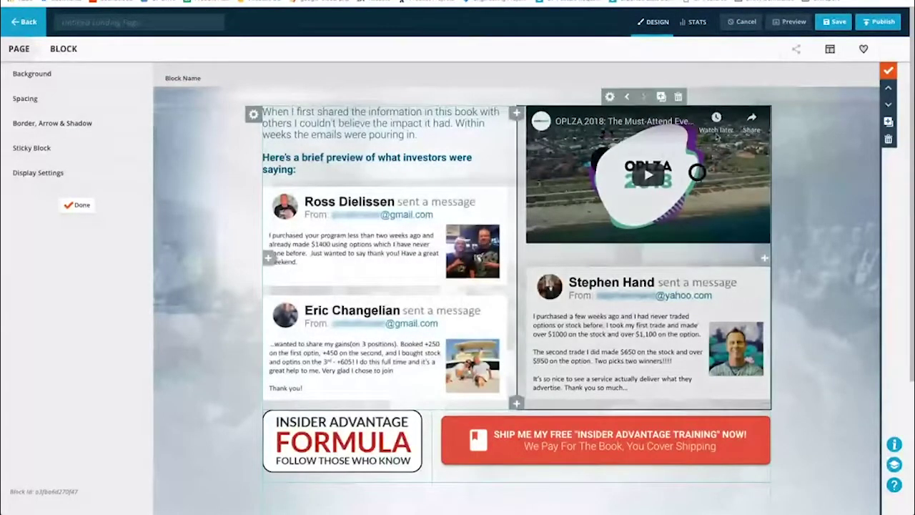
click(270, 258)
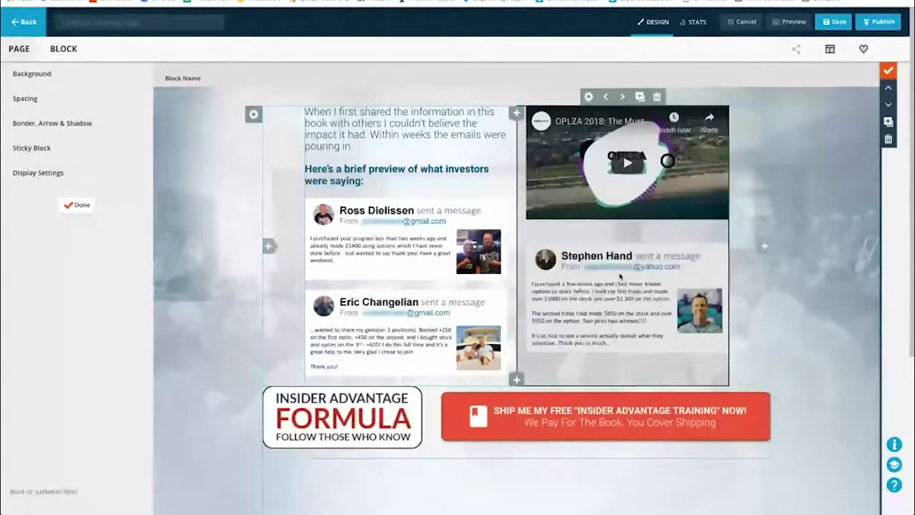
scroll(763, 257, down, 3)
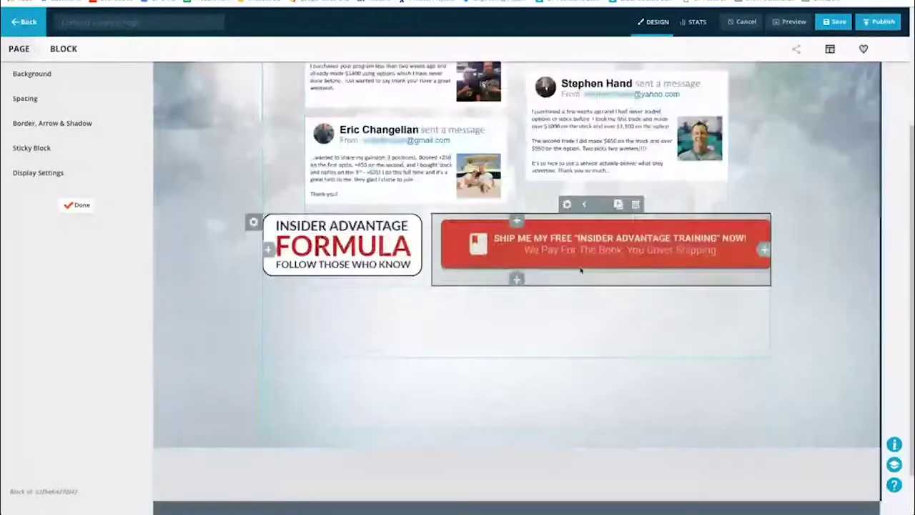
click(764, 245)
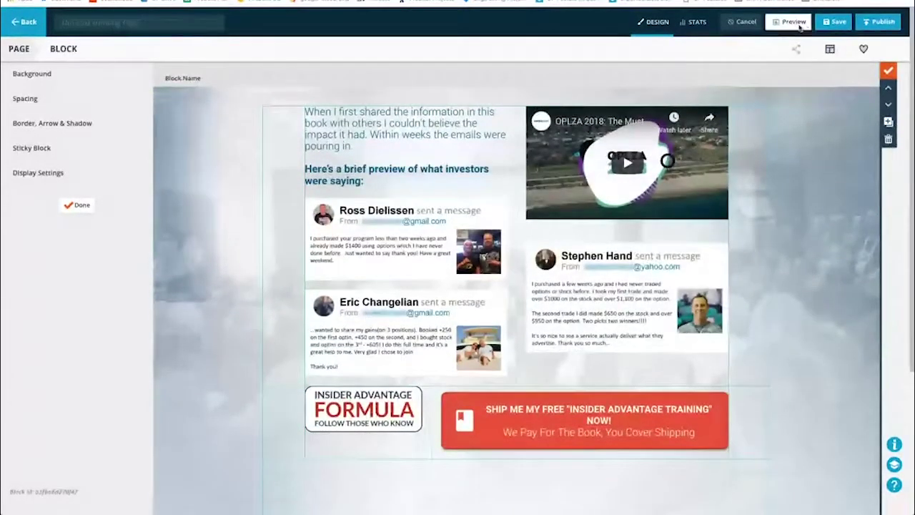
Step: Preview the page and examine its mobile layout with the browser's device emulation, returning to the desktop layout
click(793, 22)
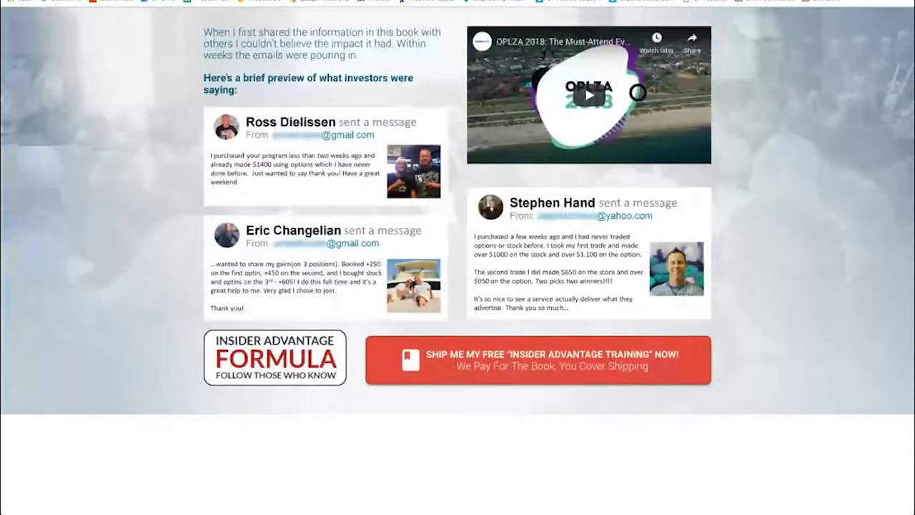
right_click(126, 98)
click(153, 257)
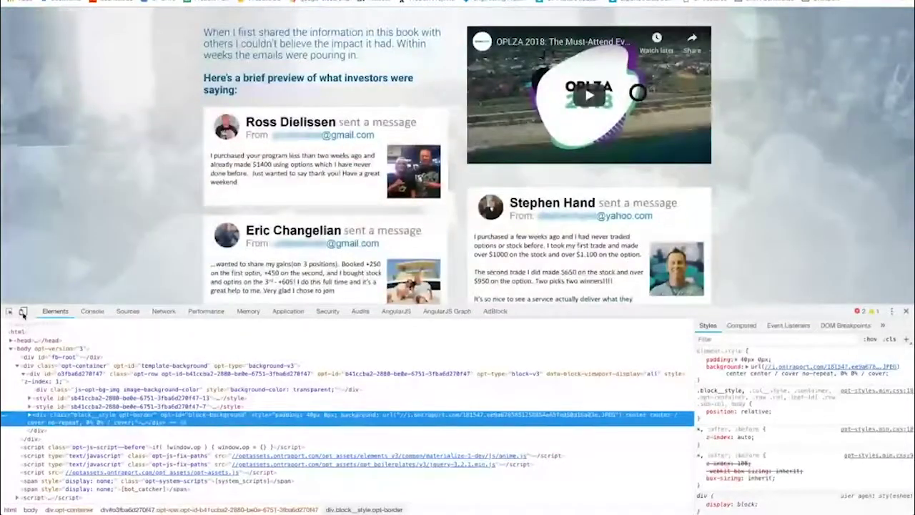
click(23, 312)
scroll(453, 121, down, 2)
scroll(453, 121, down, 5)
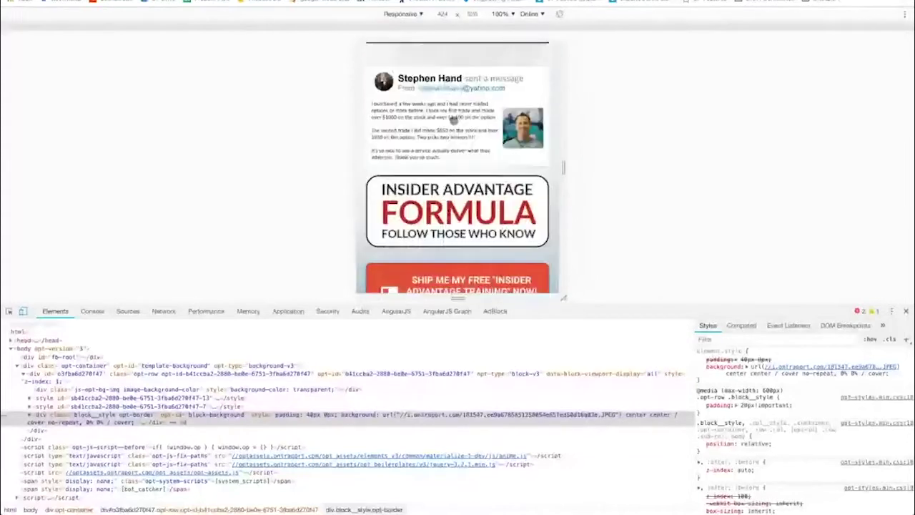
scroll(453, 120, up, 4)
scroll(453, 120, up, 1)
scroll(453, 120, down, 4)
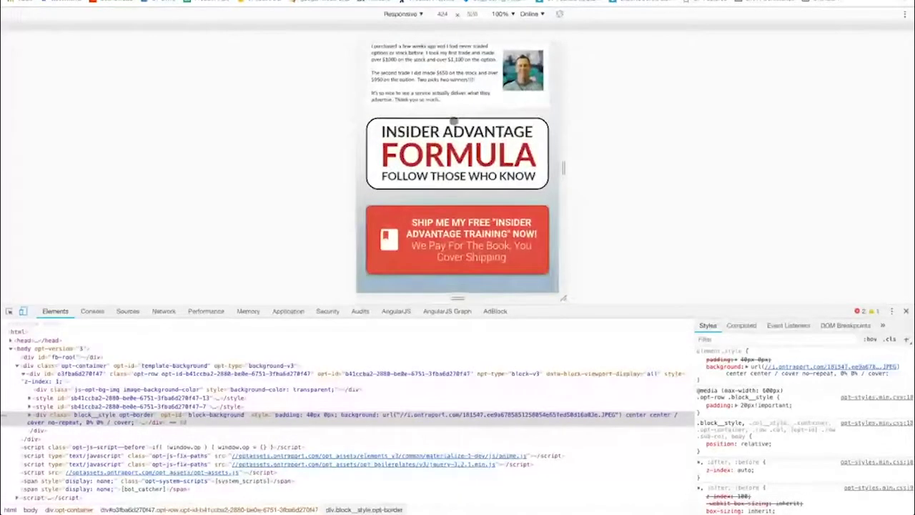
scroll(453, 120, up, 2)
scroll(453, 120, up, 3)
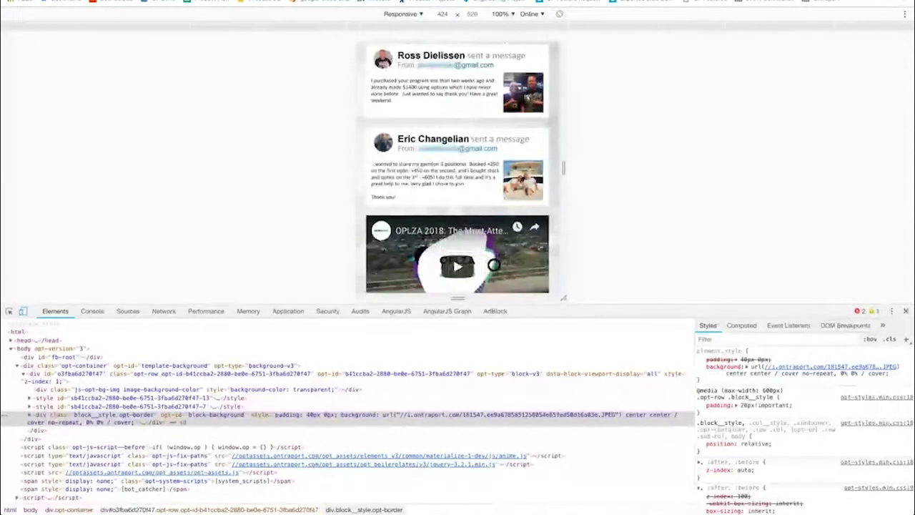
click(23, 311)
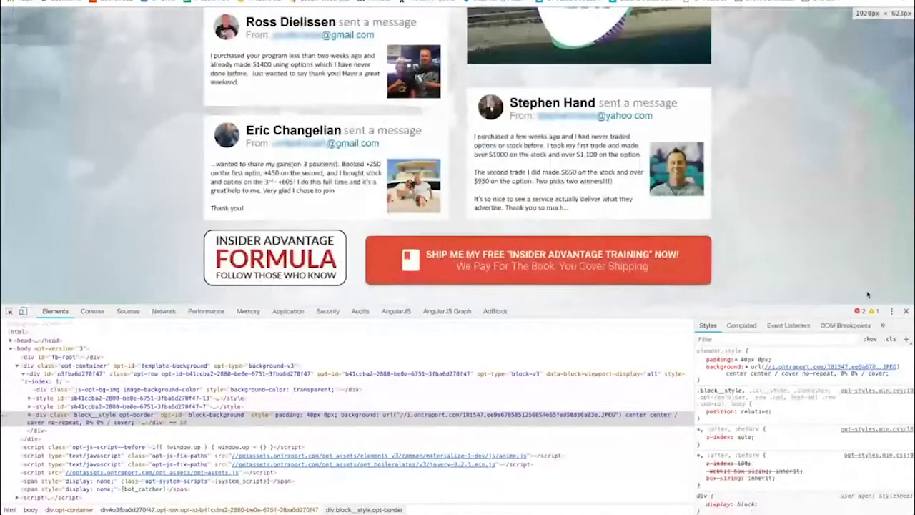
Step: Close the developer tools and the page preview, and finish editing the block in the page editor
click(906, 311)
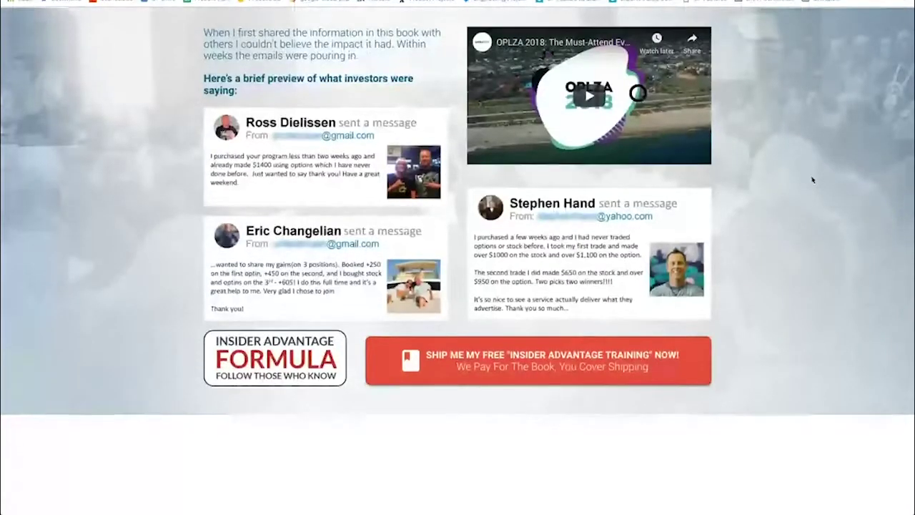
key(ctrl+w)
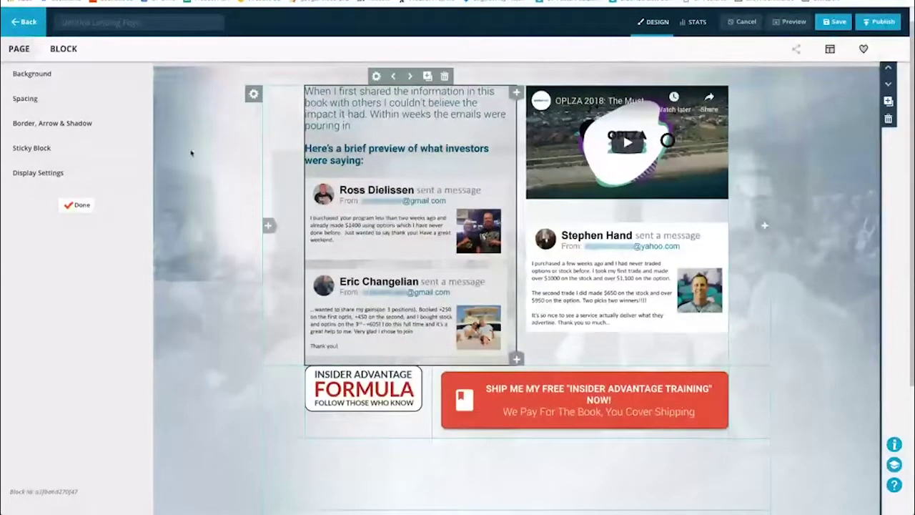
click(77, 205)
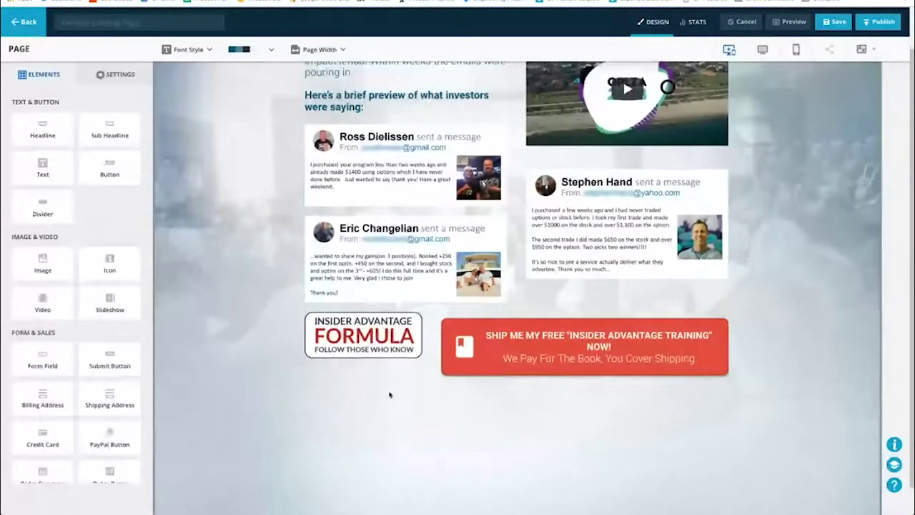
Step: Add a centered text element beneath the logo and red button, replacing its placeholder with the "The Insider Advantage Formula retails for $29.95" shipping and handling disclaimer
drag(42, 168, 457, 404)
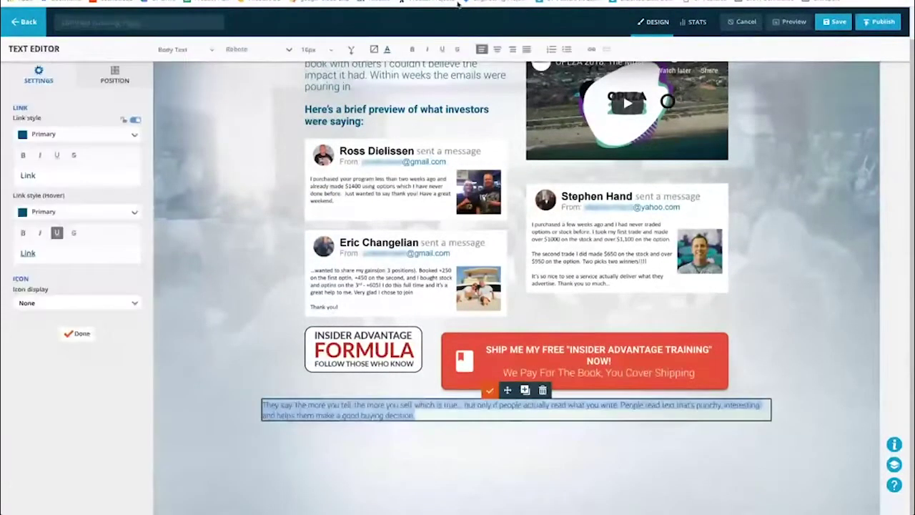
click(496, 49)
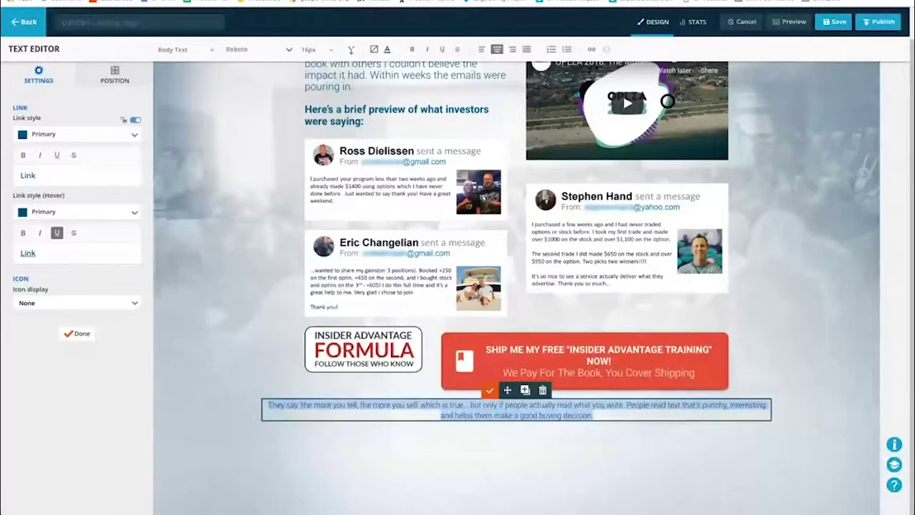
click(593, 414)
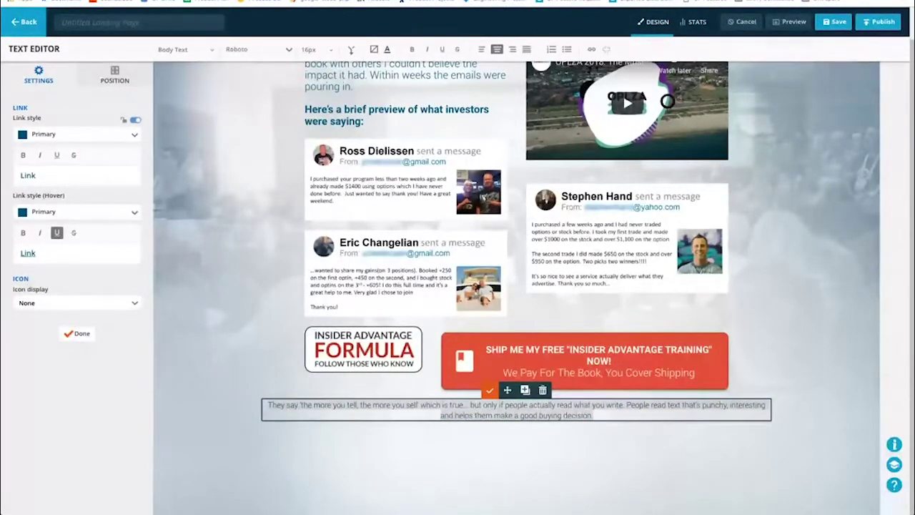
key(ctrl+a)
text(The Insider Advantage Formula retails for $29.95, but we bought it for you! We just ask that you cover your shipping & handling to receive it (just $7.95 in US or $14.95 International). Your information is secure and will not be shared.)
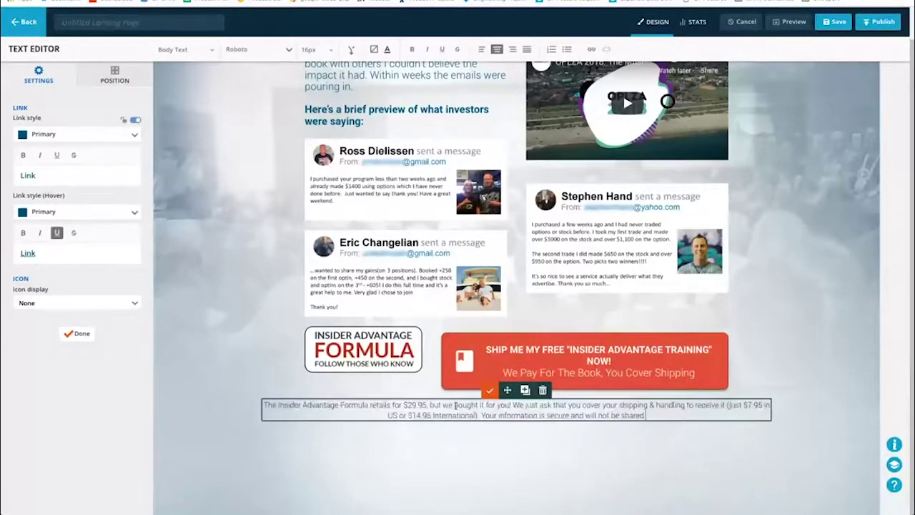
Step: Increase the font weight of the Body Text style slightly and save the style
key(ctrl+a)
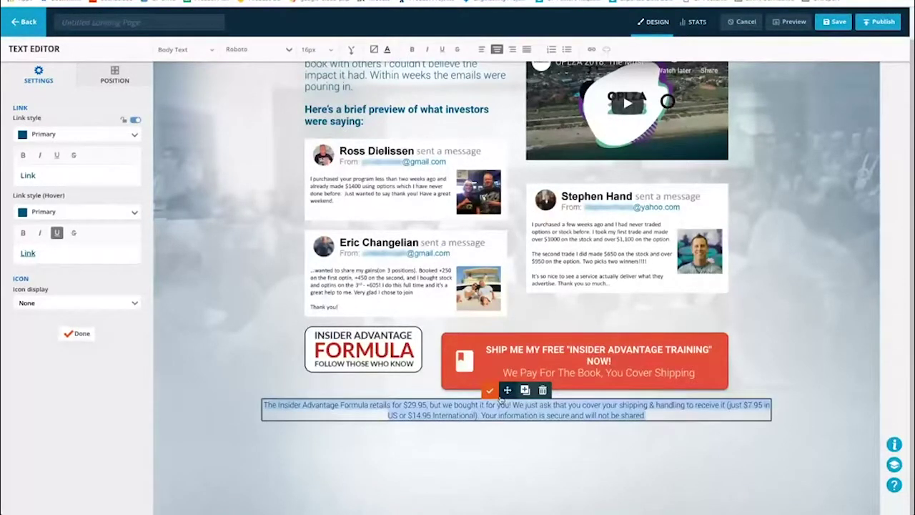
click(193, 50)
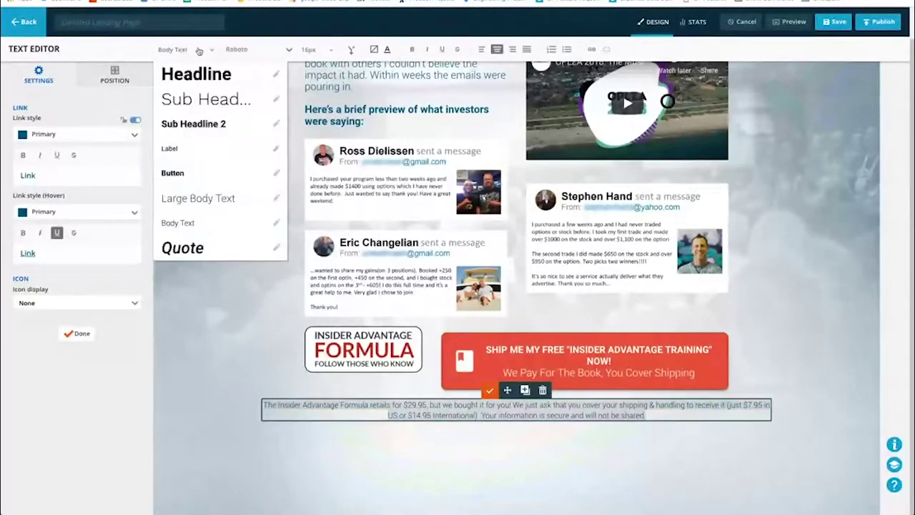
click(276, 223)
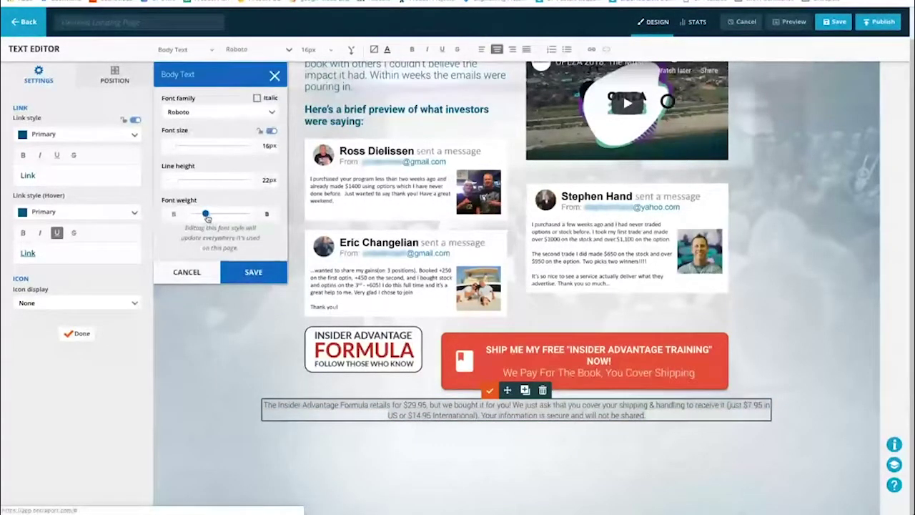
drag(210, 218, 213, 216)
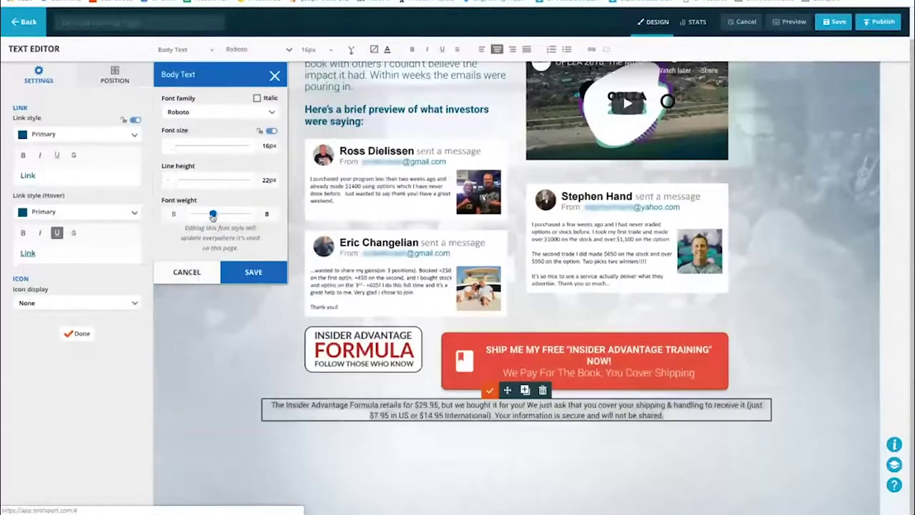
click(249, 271)
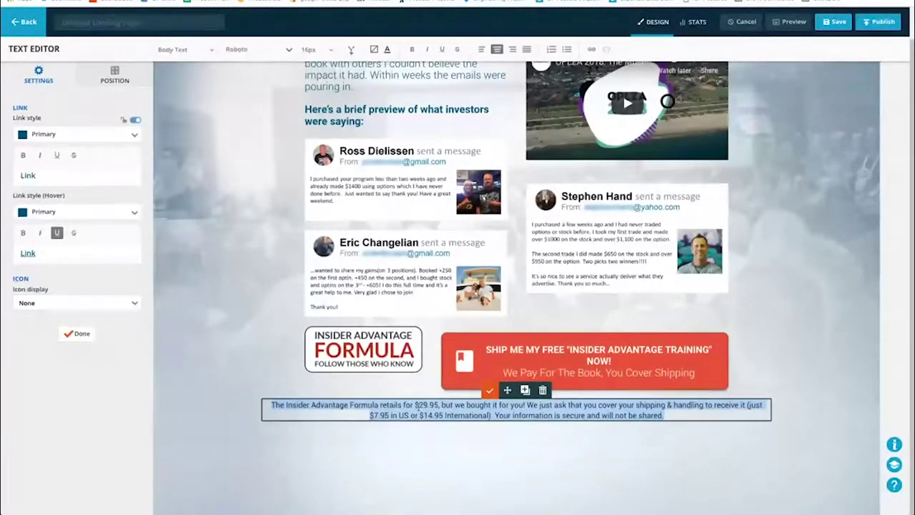
Step: Review the Body Text style's settings and try bold formatting on the disclaimer text
click(201, 52)
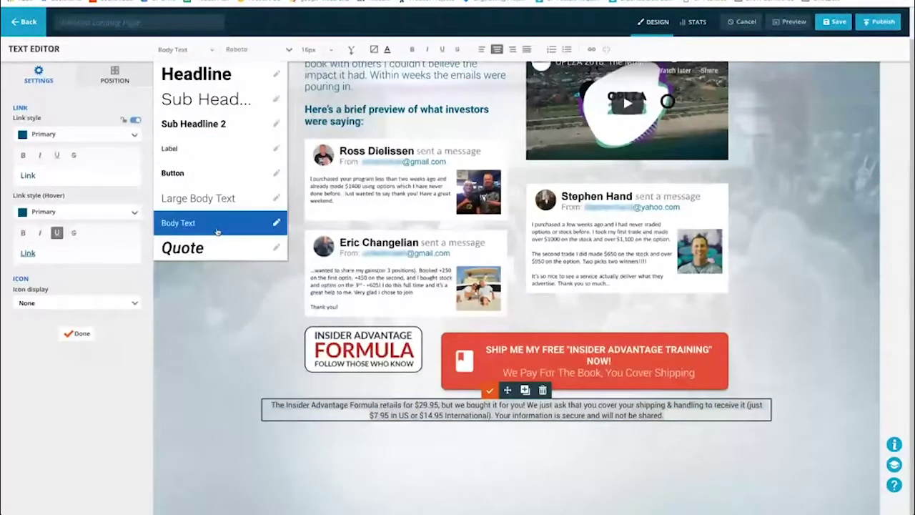
click(278, 224)
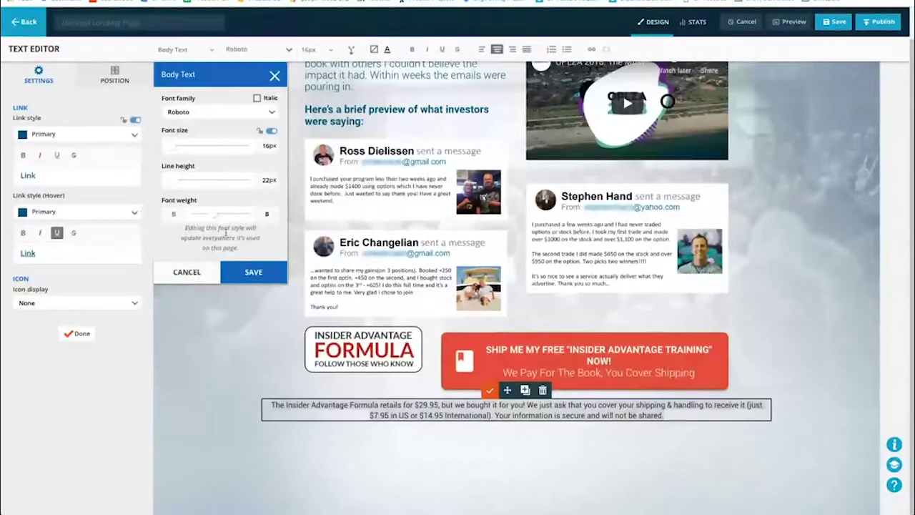
click(239, 274)
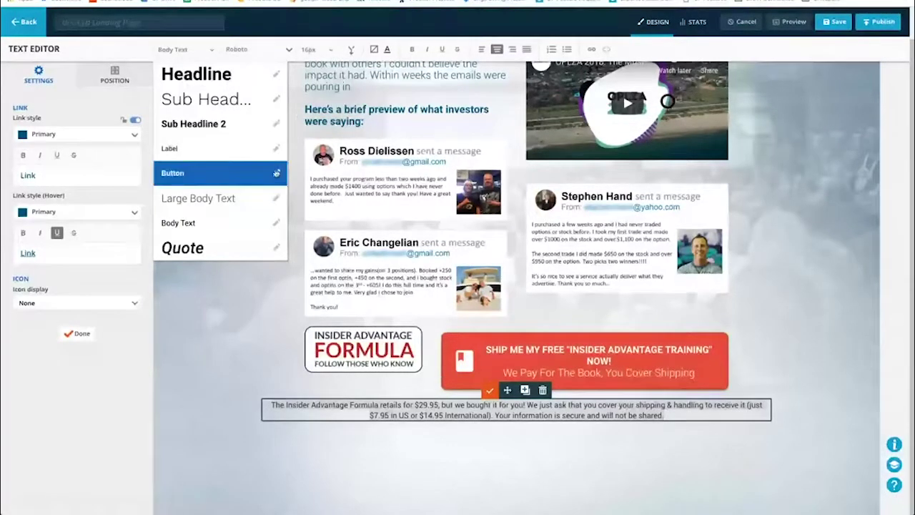
click(411, 49)
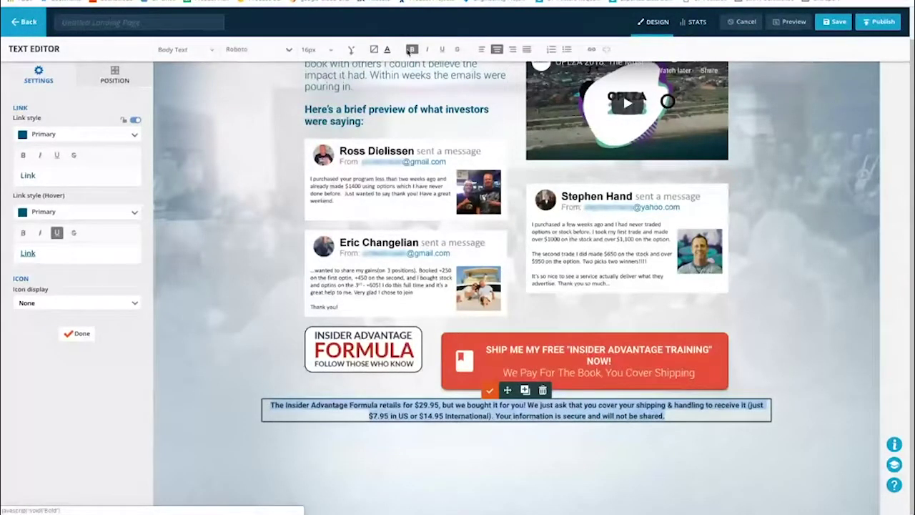
click(411, 49)
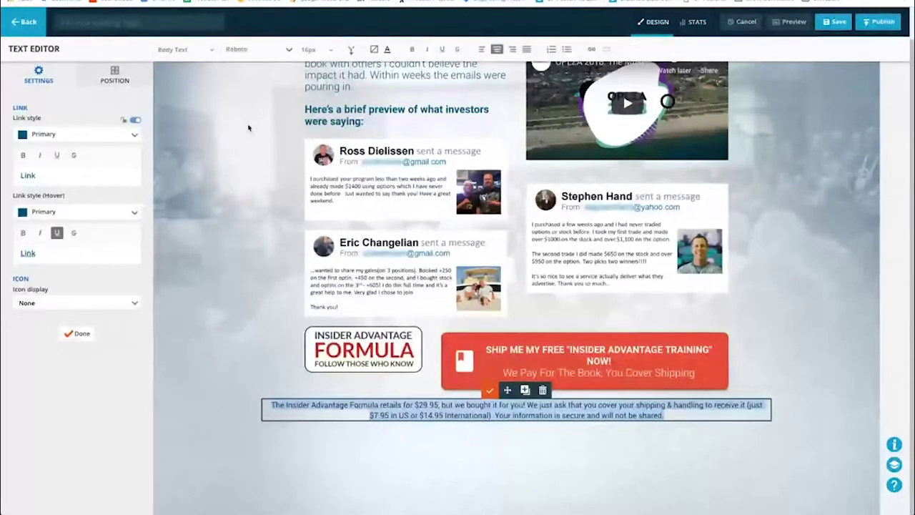
Step: Finish the text edit and add a narrow empty column on each side of the disclaimer text
click(81, 334)
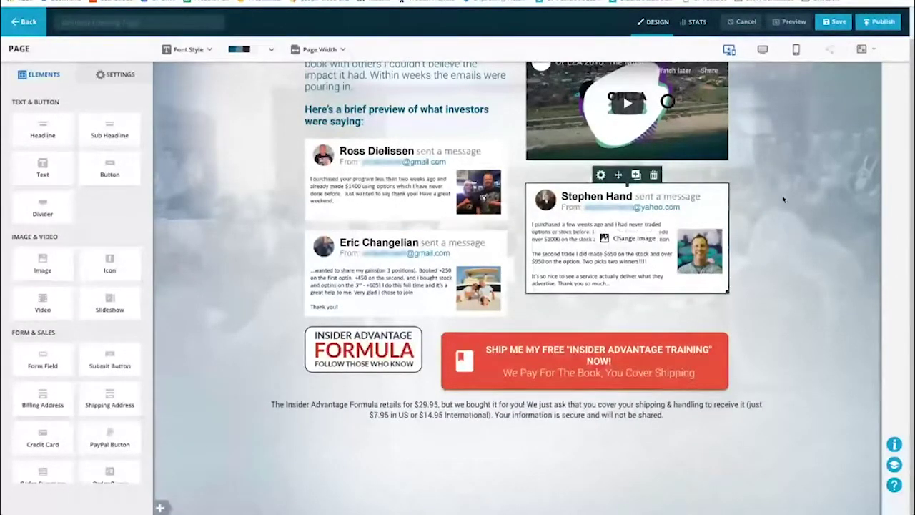
scroll(784, 199, up, 2)
click(754, 350)
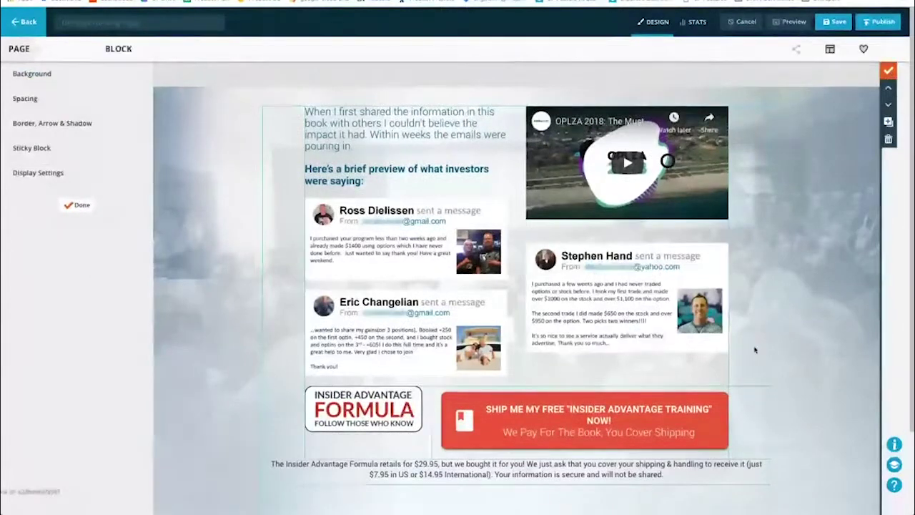
scroll(754, 349, down, 4)
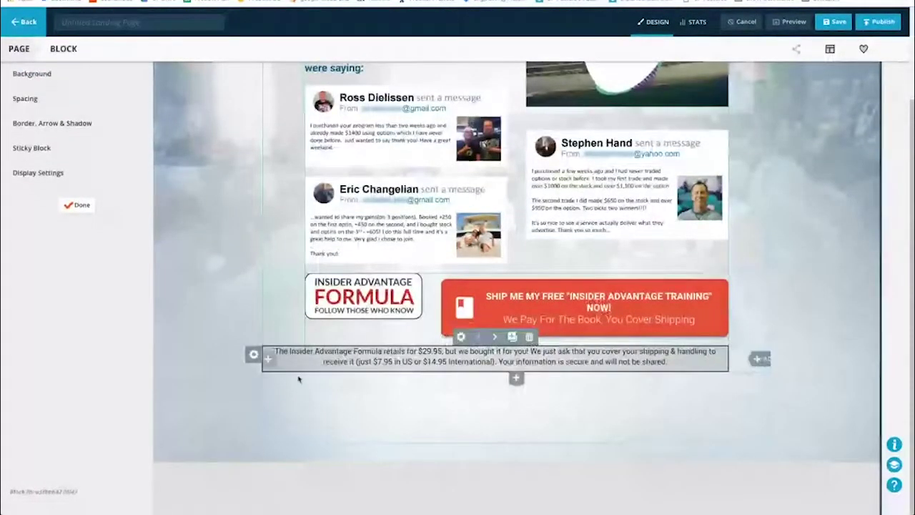
mouse_move(274, 364)
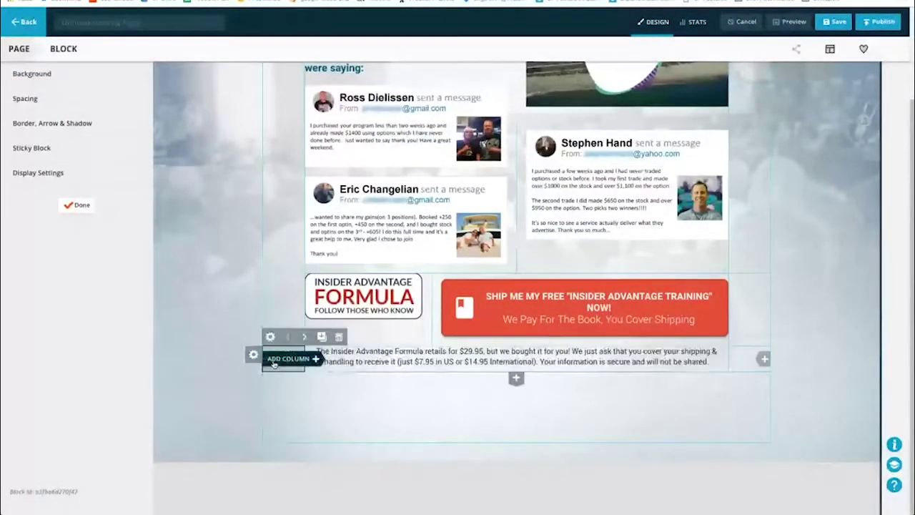
click(80, 206)
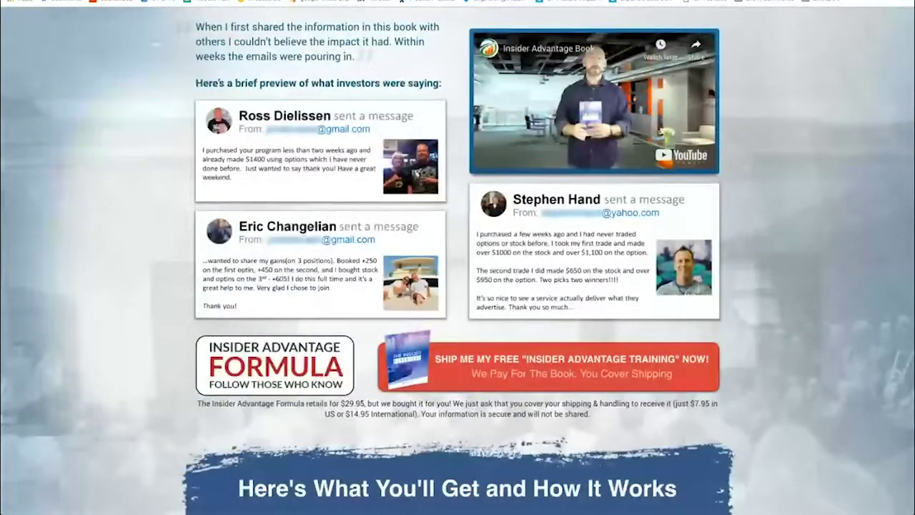
Step: Split the empty row below the disclaimer into three columns, widening the middle one to line up with the content above
scroll(661, 290, down, 5)
scroll(661, 290, up, 2)
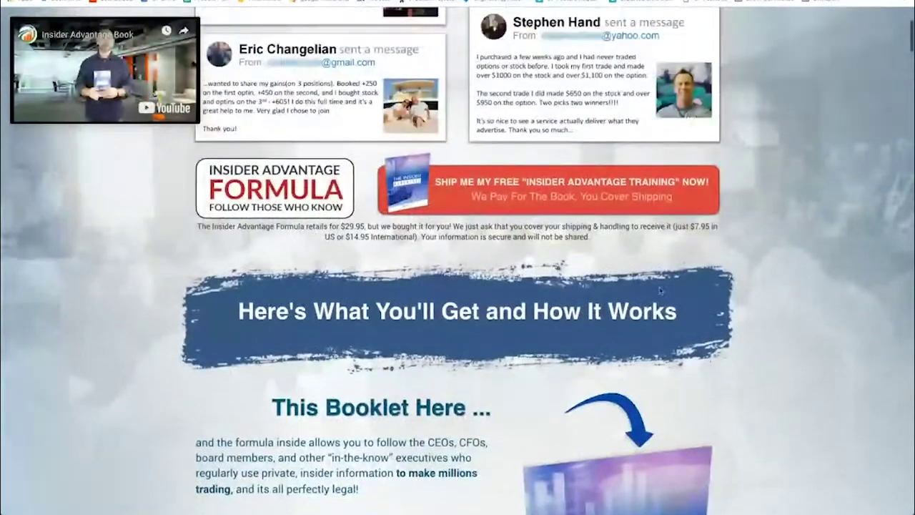
mouse_move(420, 363)
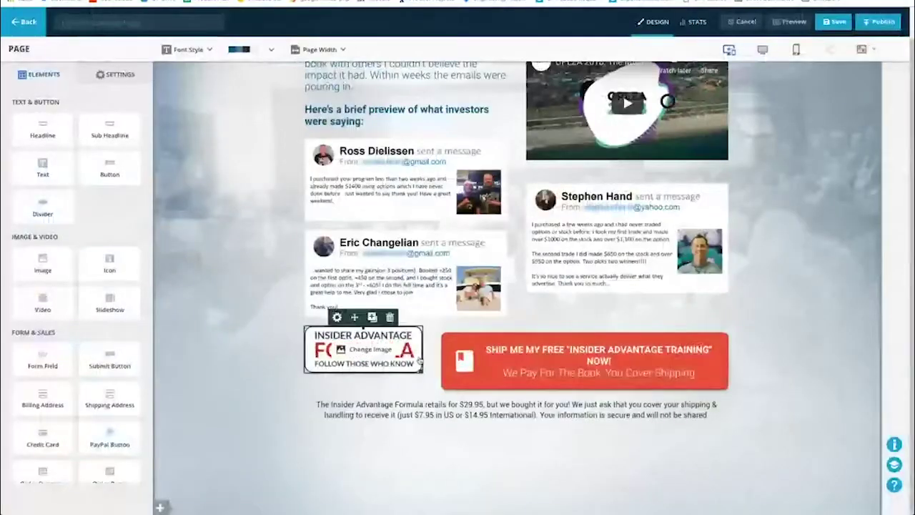
scroll(835, 98, up, 1)
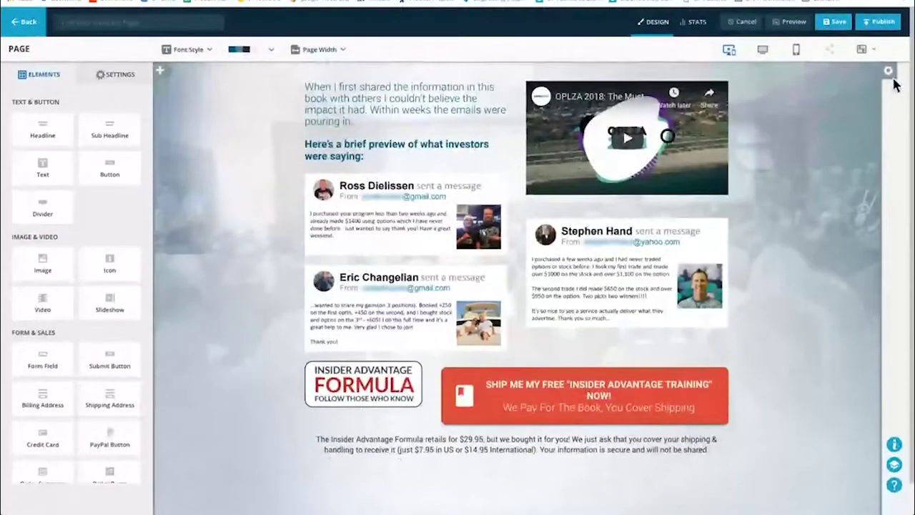
click(887, 71)
scroll(760, 228, down, 4)
click(515, 180)
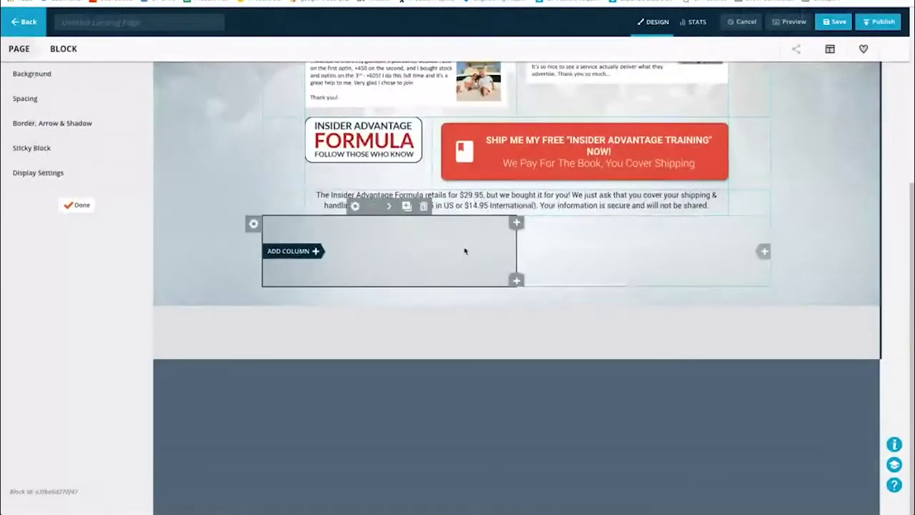
click(762, 252)
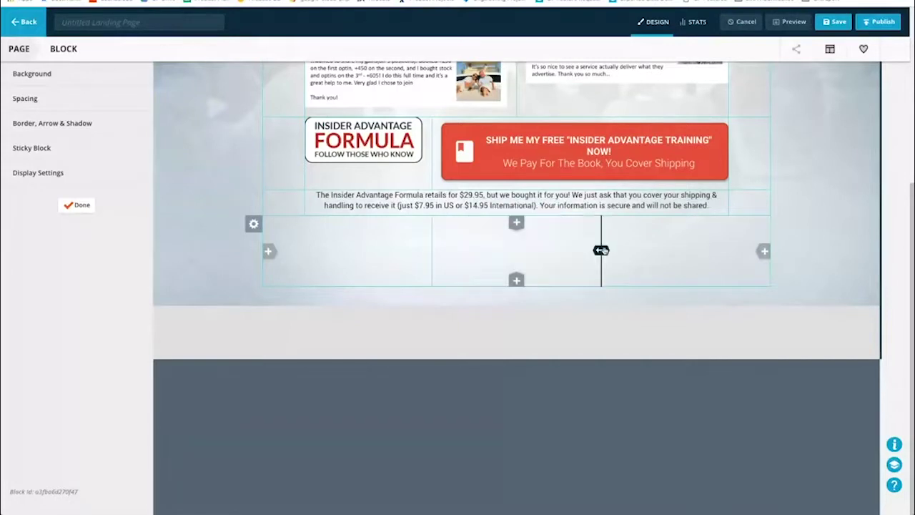
drag(600, 250, 733, 250)
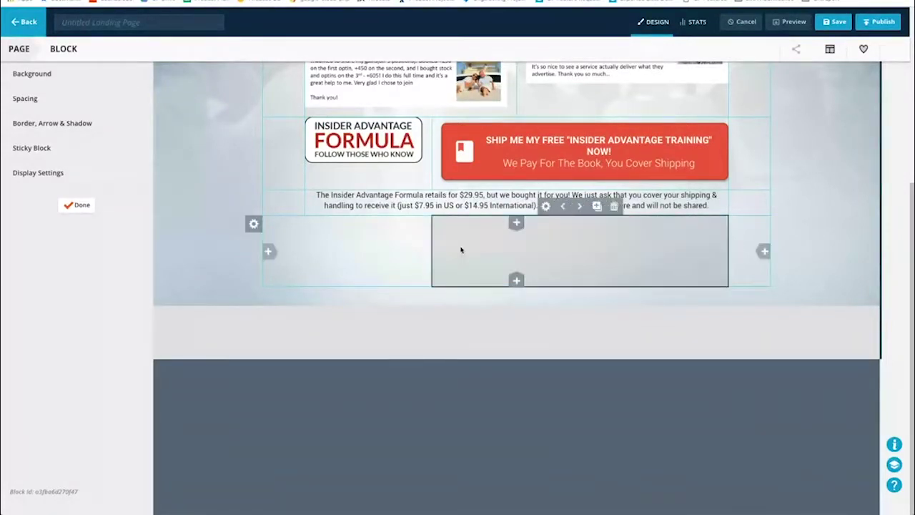
drag(432, 250, 305, 249)
Step: Set the background type of the wide middle column in the empty row to Image
click(417, 243)
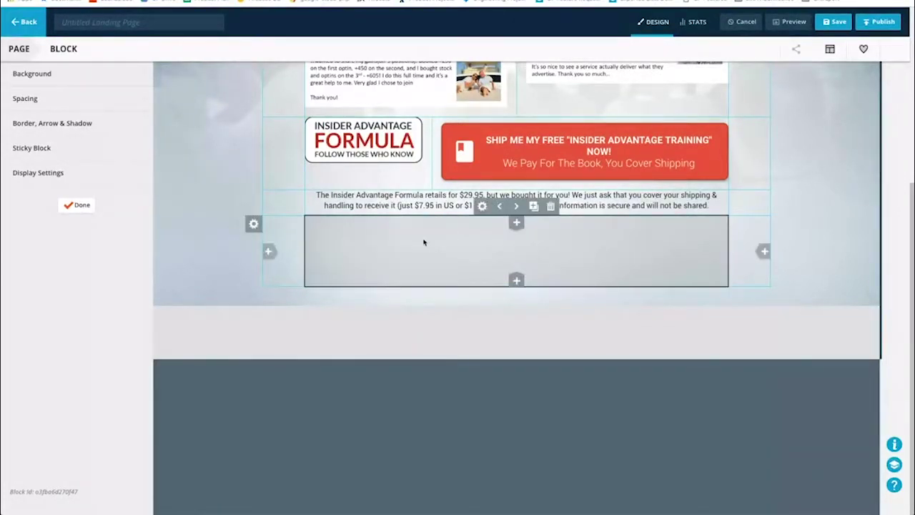
click(45, 71)
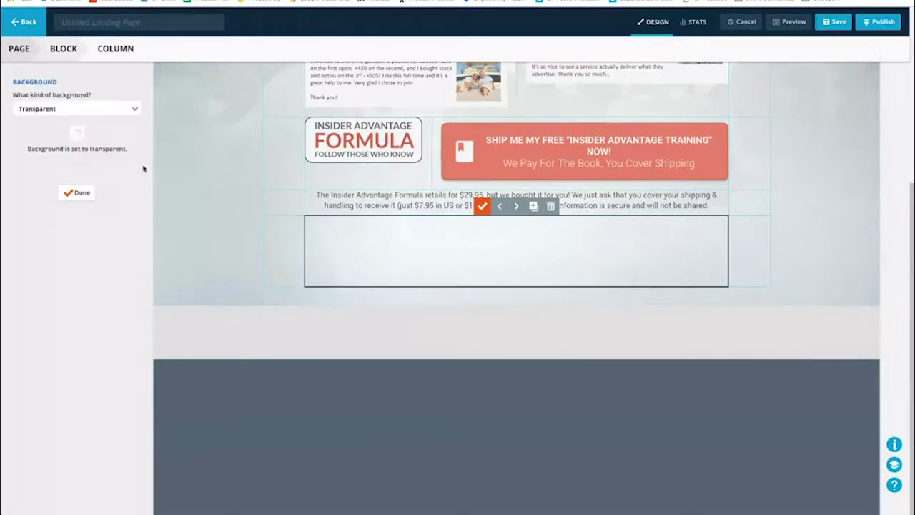
click(63, 108)
click(33, 155)
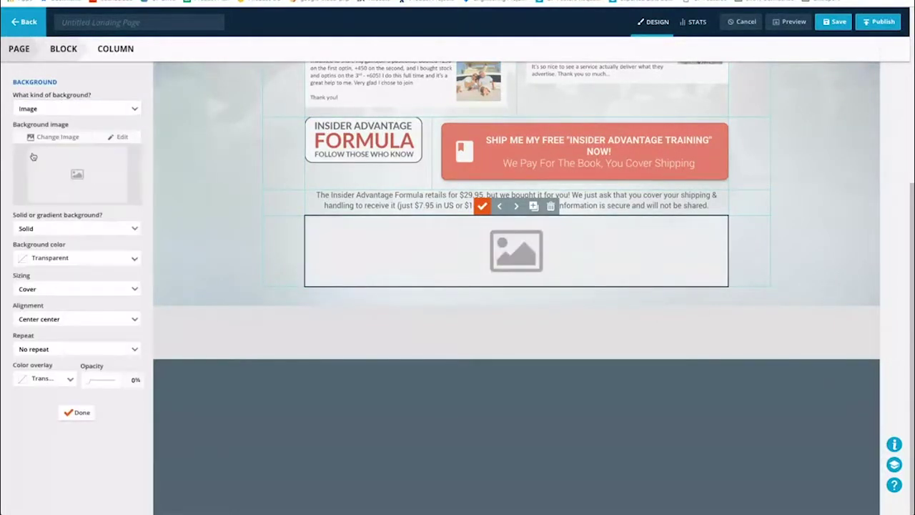
Step: Upload brushline-bg1.png from the Desktop to the image library while changing the wide column's background image
click(57, 136)
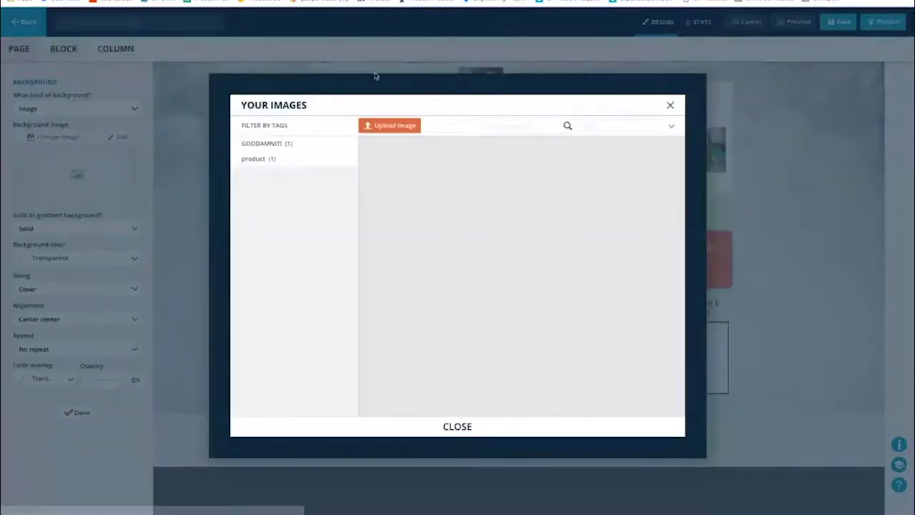
click(393, 120)
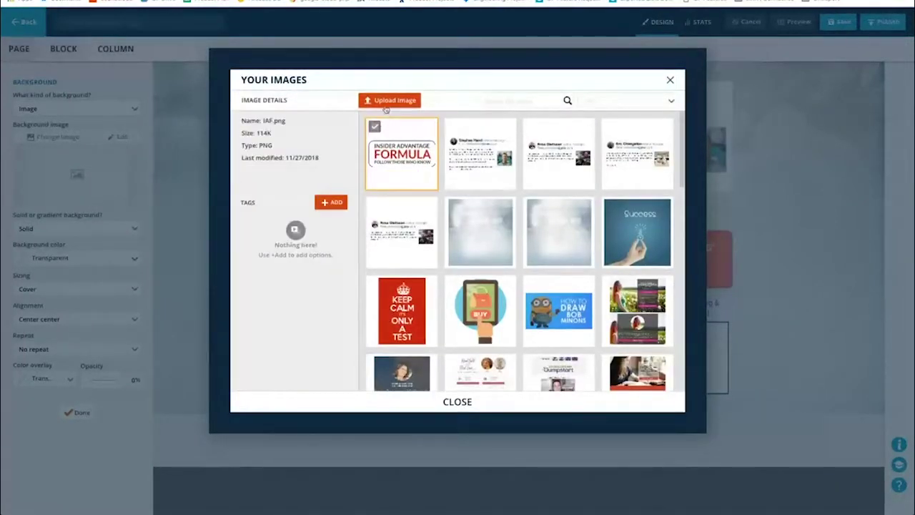
click(390, 100)
click(414, 219)
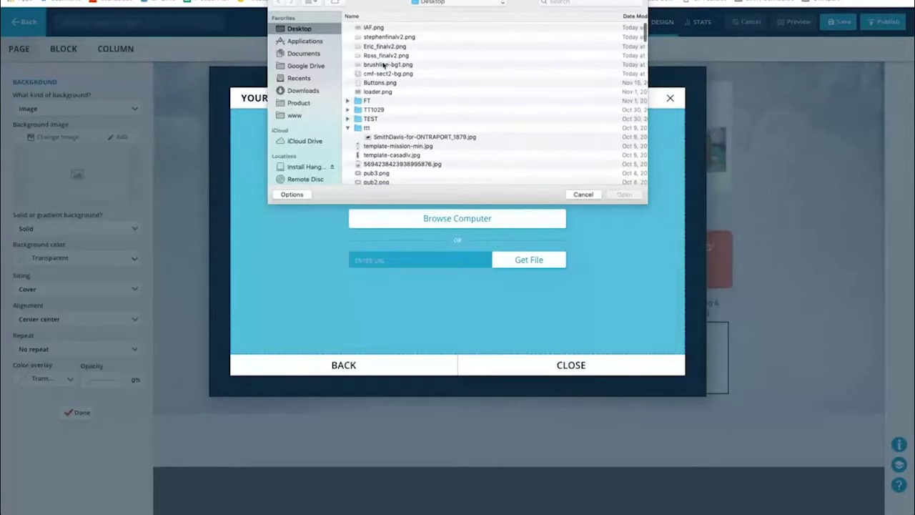
click(383, 65)
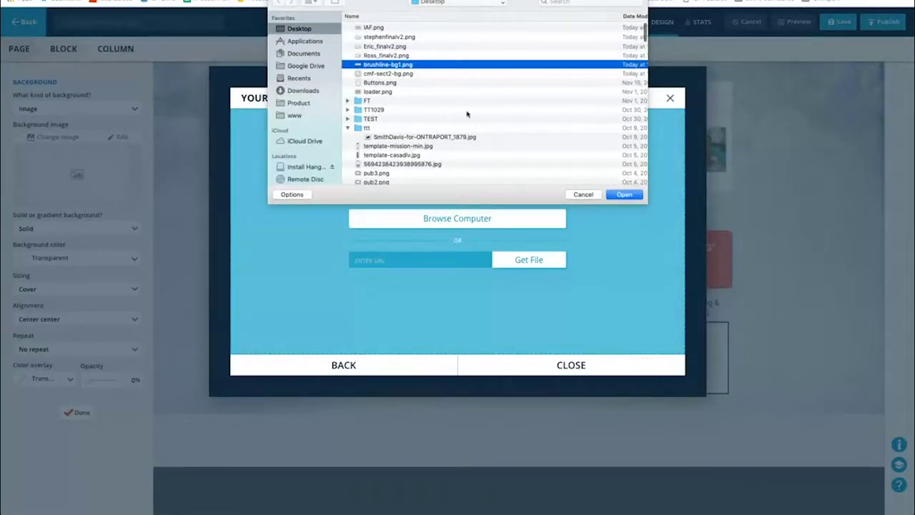
scroll(517, 71, right, 5)
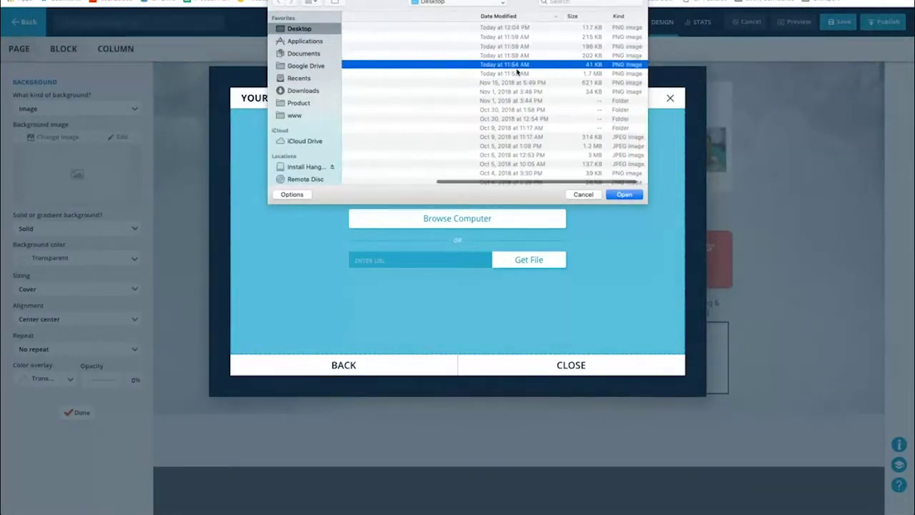
scroll(532, 66, left, 5)
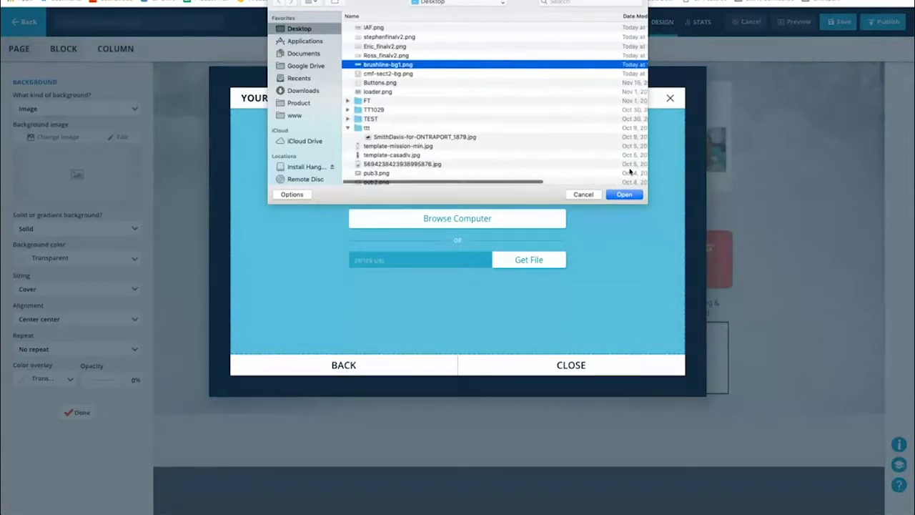
click(621, 194)
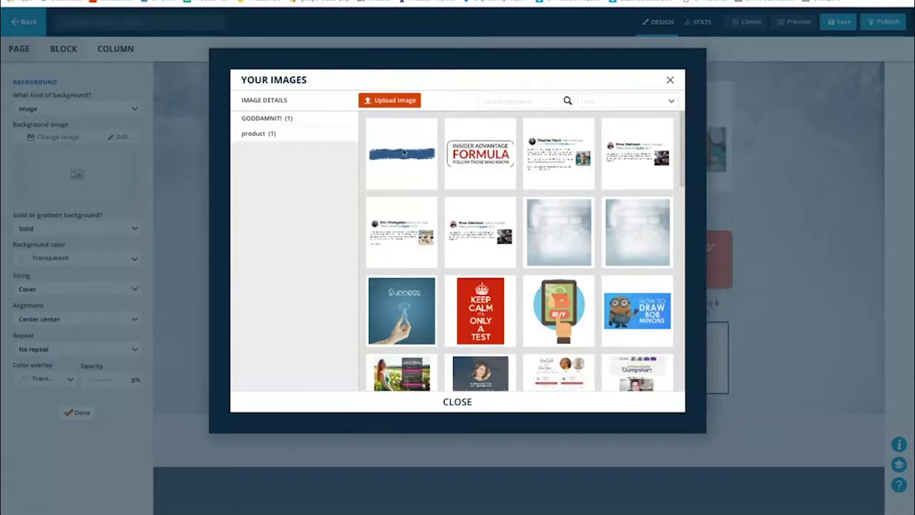
Step: Use the blue brush-stroke image as the wide column's background and close the column and block settings
mouse_move(401, 157)
click(400, 179)
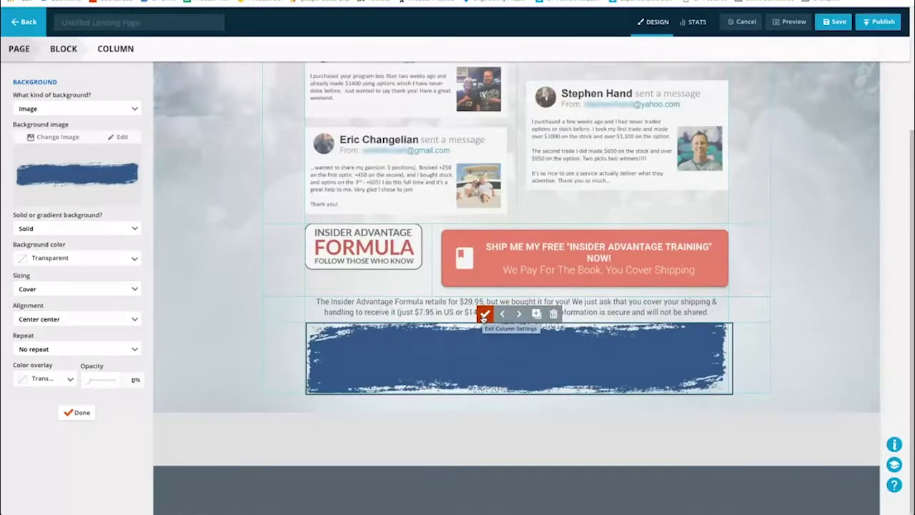
click(484, 315)
click(484, 315)
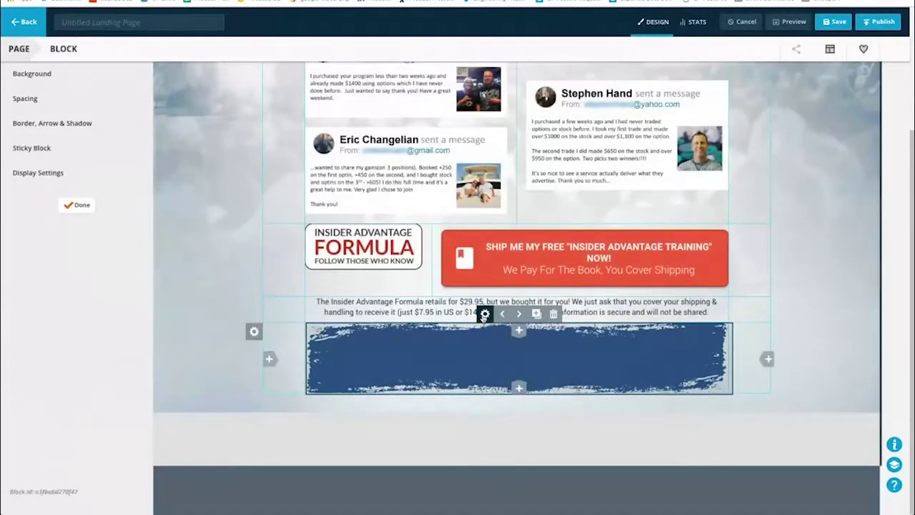
click(77, 204)
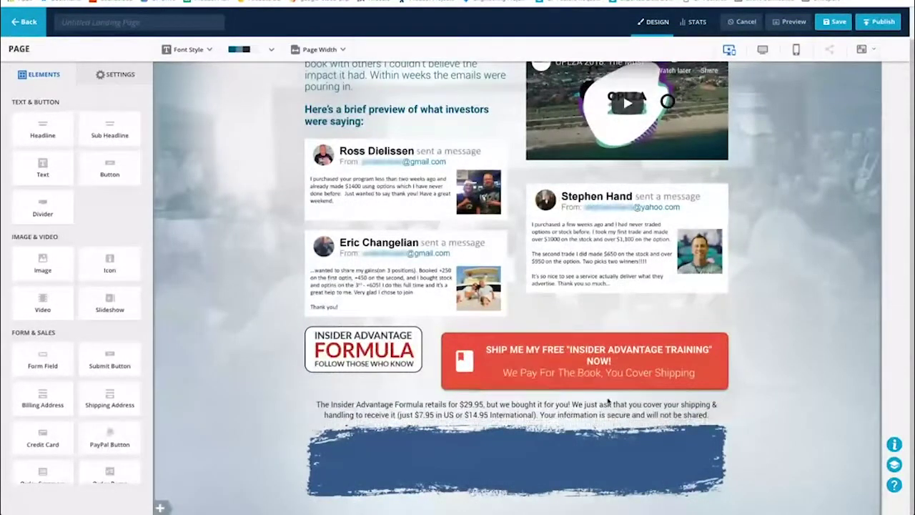
Step: Set the bottom margin of the shipping disclaimer text to 30px and finish editing it
click(519, 417)
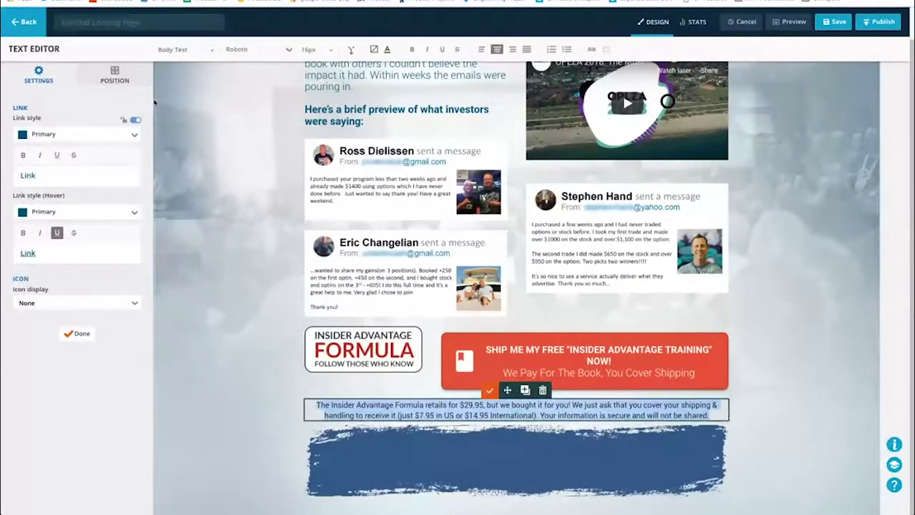
click(112, 68)
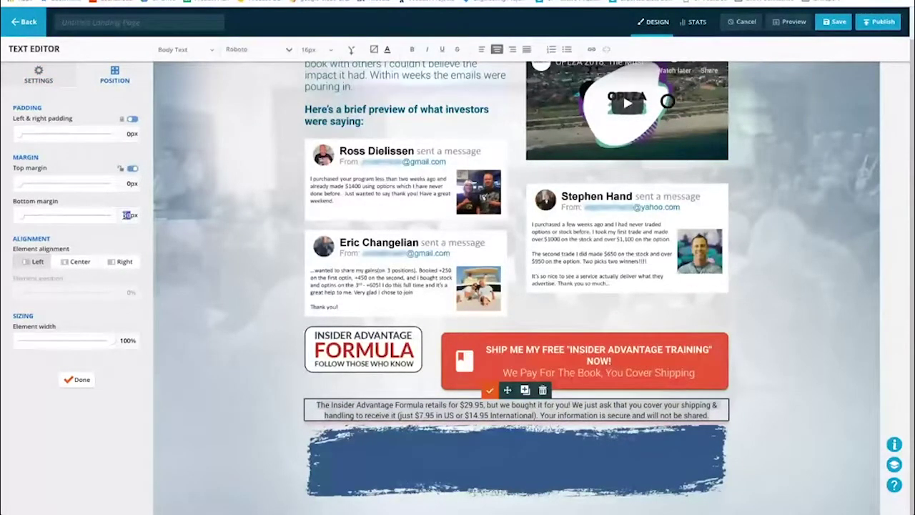
double_click(126, 214)
text(30)
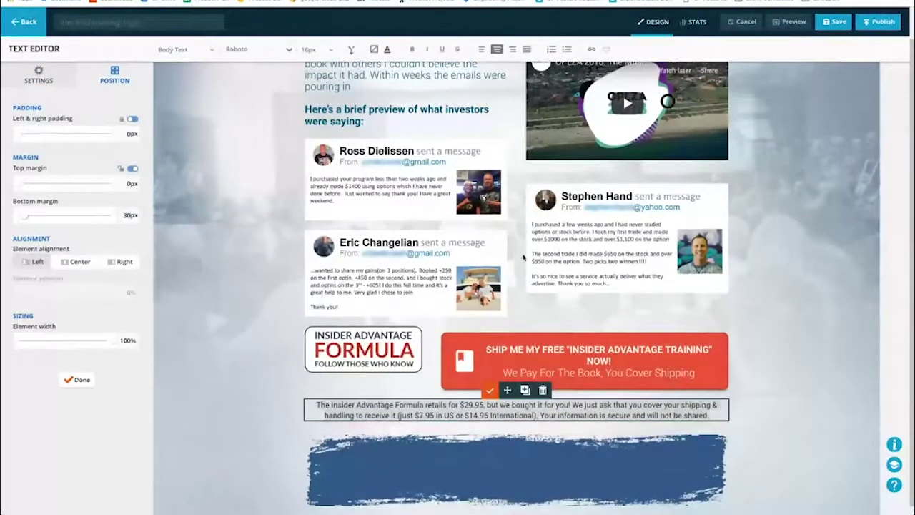
click(489, 389)
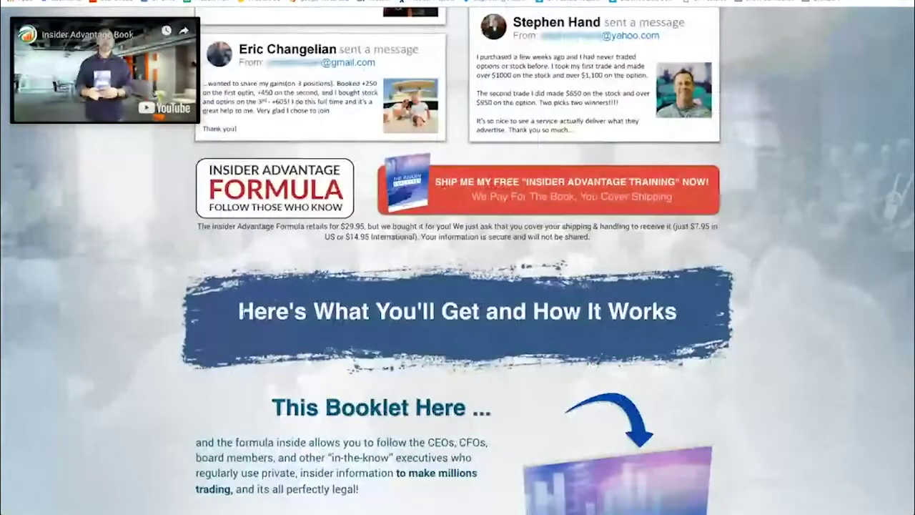
Step: Copy "Here's What You'll Get and How It Works" from the original page into a new text element on the brush-stroke column
triple_click(242, 312)
key(ctrl+c)
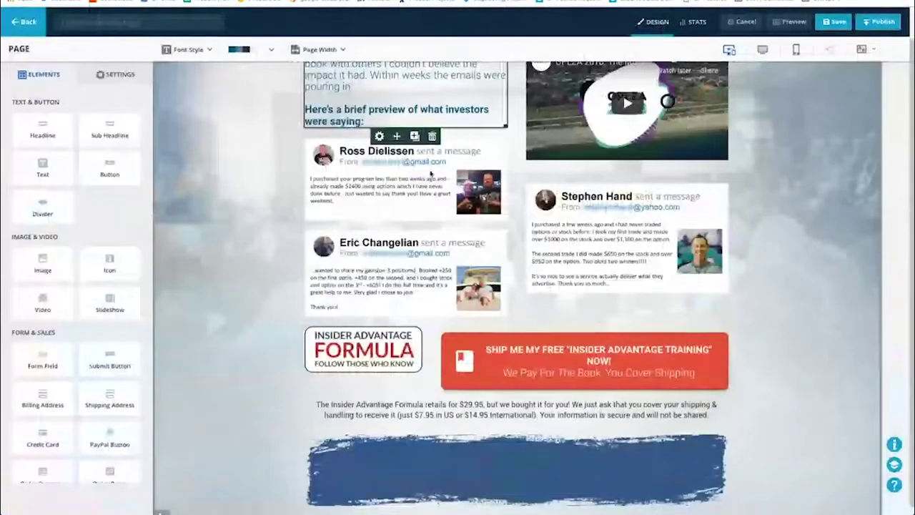
scroll(430, 422, down, 1)
mouse_move(53, 167)
mouse_down()
mouse_move(383, 231)
mouse_move(472, 451)
mouse_up()
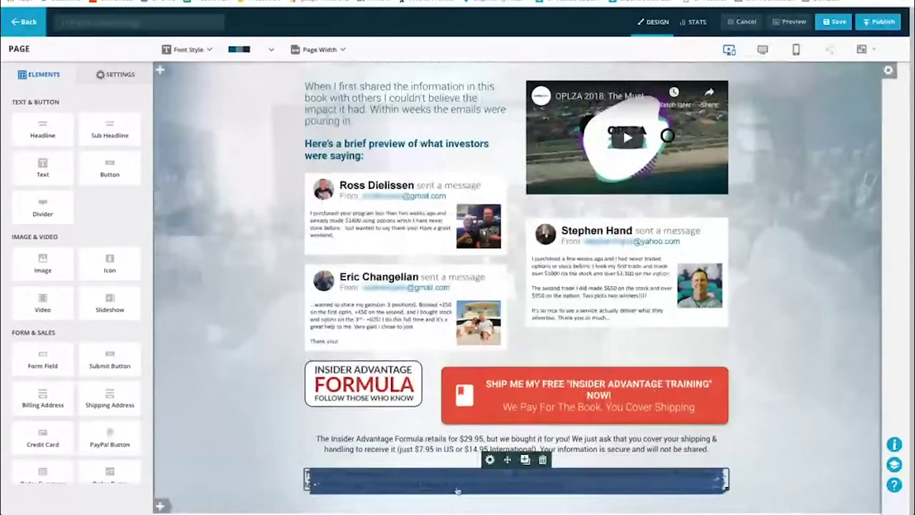
double_click(452, 480)
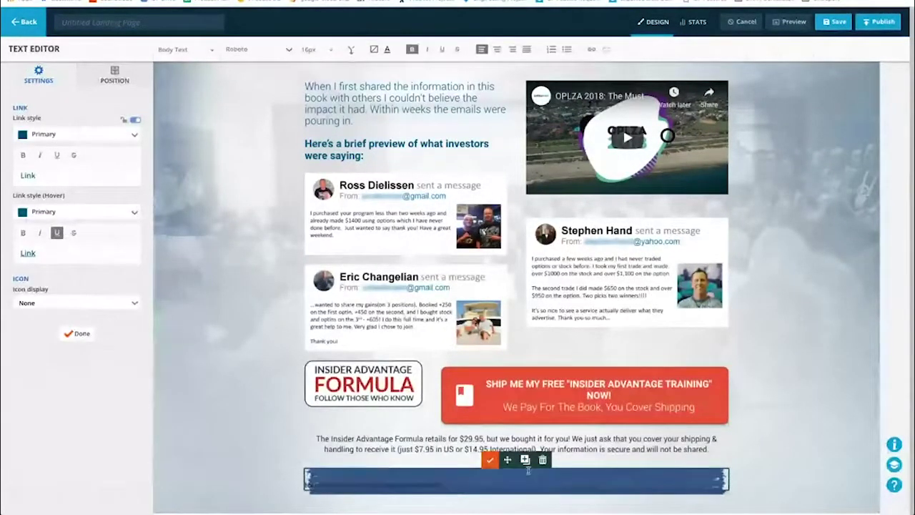
key(ctrl+v)
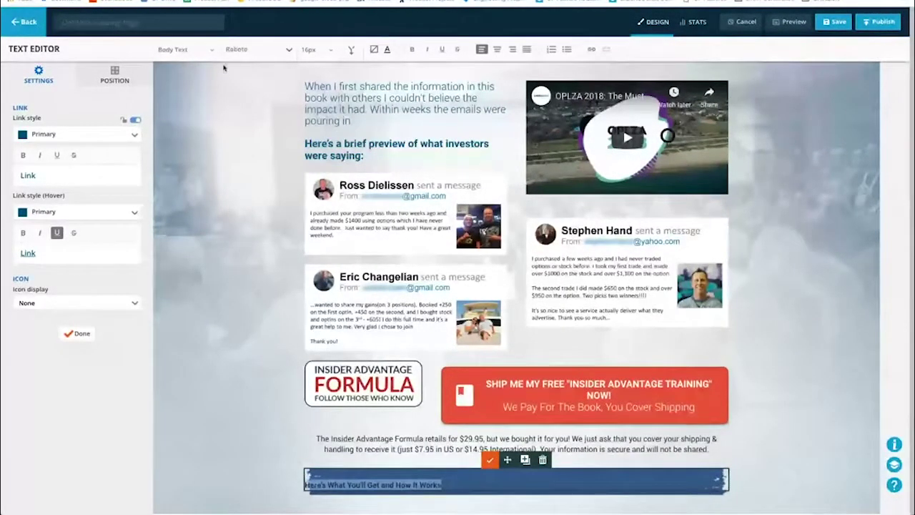
Step: Center the banner heading, try the Sub Headline style on it, and switch it to the Headline style
click(179, 48)
click(204, 98)
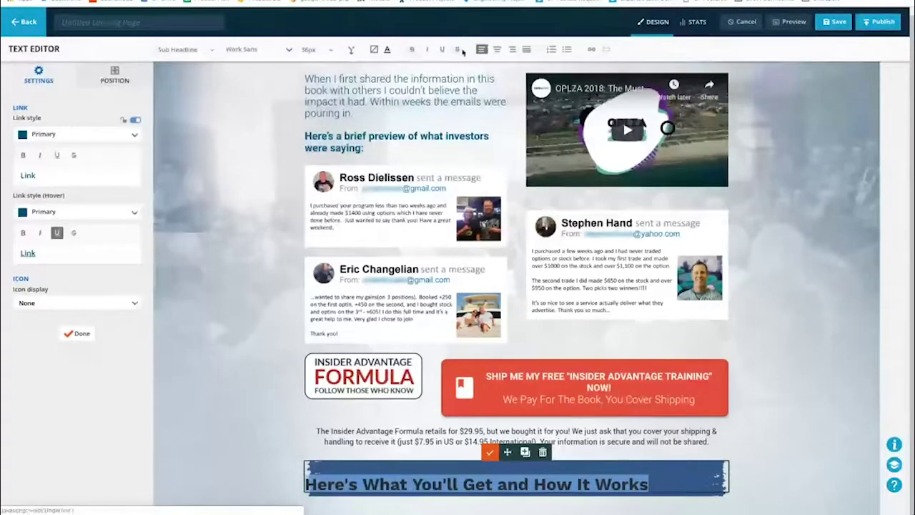
click(497, 50)
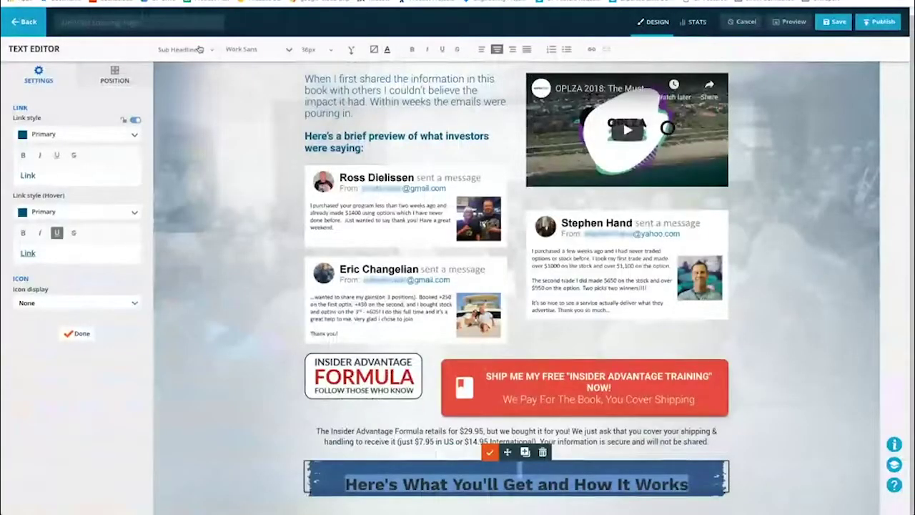
click(184, 50)
click(197, 77)
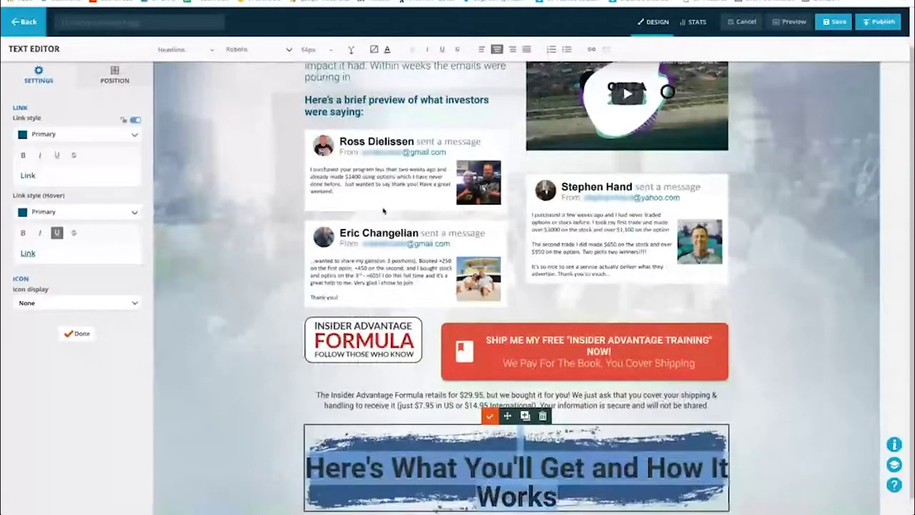
click(490, 415)
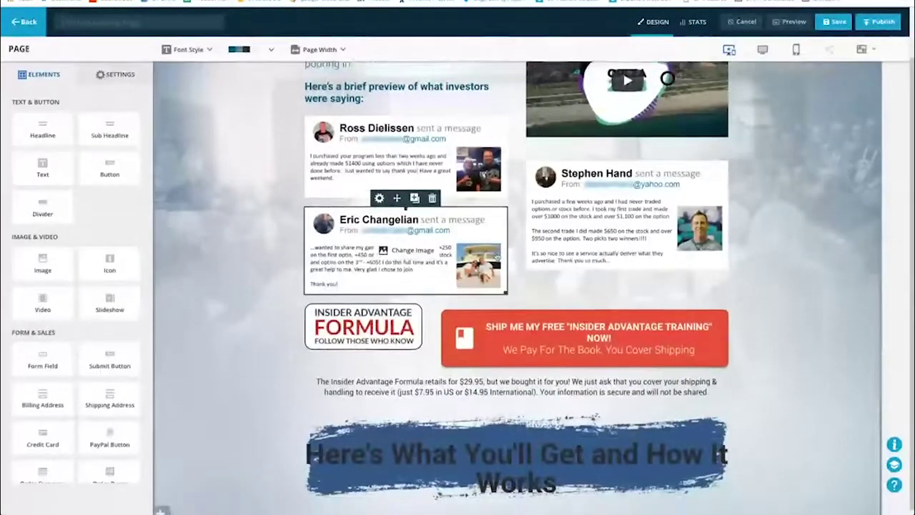
Step: Change the banner heading's text color to White and check the result in the page preview
click(472, 447)
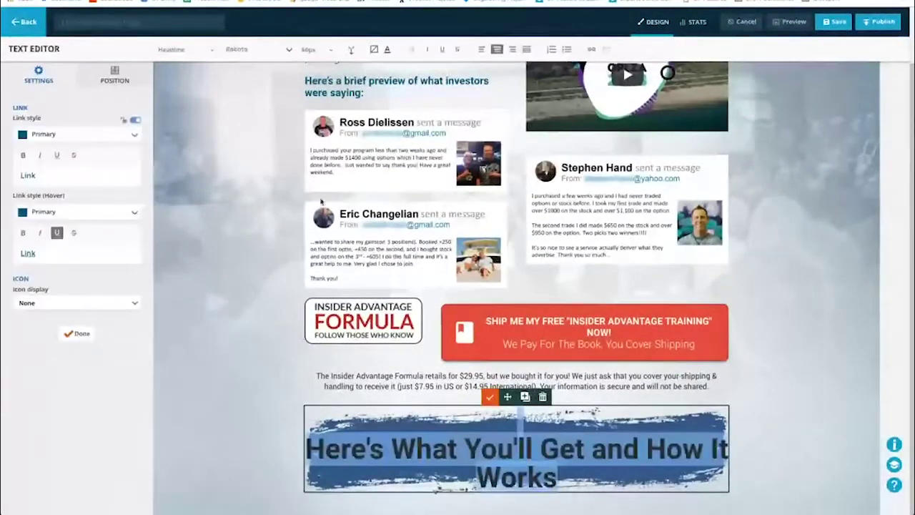
click(387, 49)
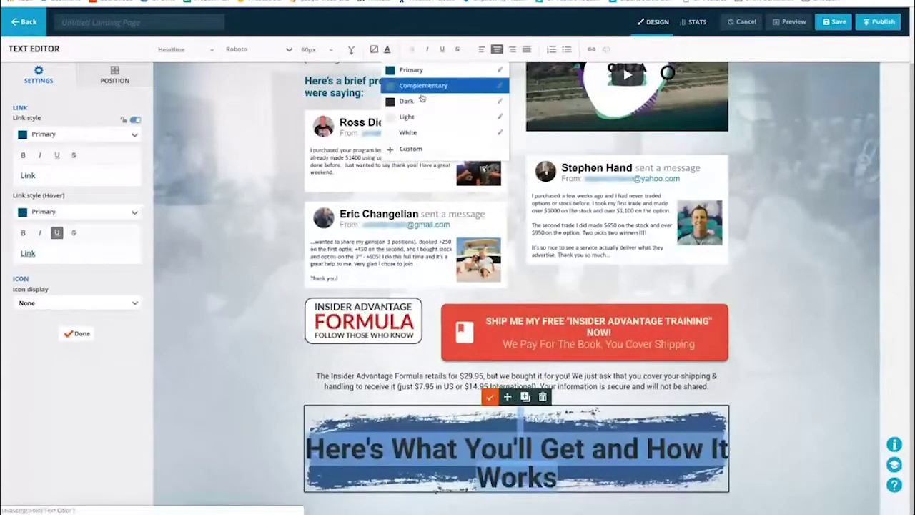
click(409, 131)
click(489, 396)
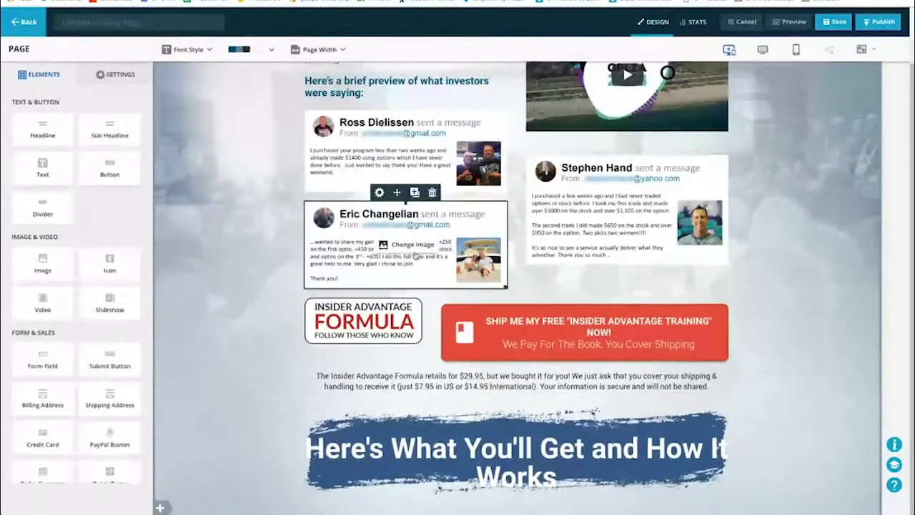
click(790, 22)
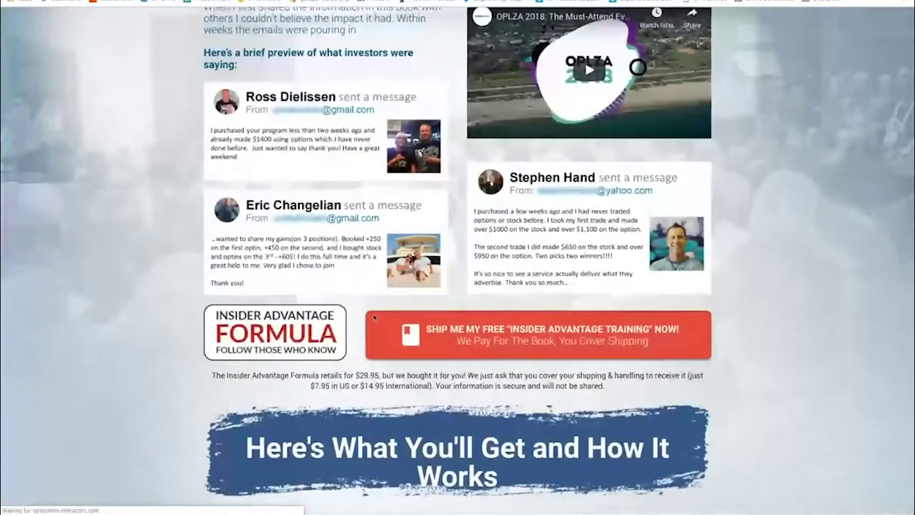
key(ctrl+w)
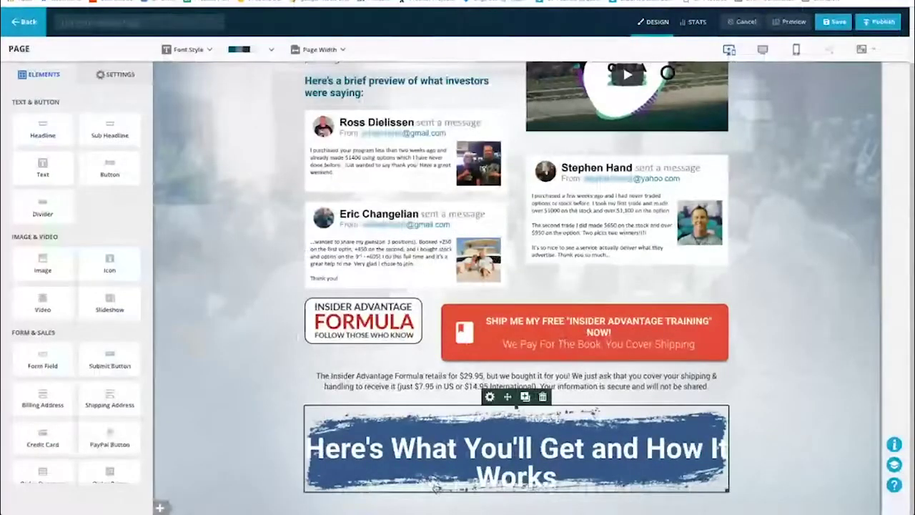
Step: Edit the Headline style to a 48px font size so the banner heading fits on one line, and save it
click(394, 458)
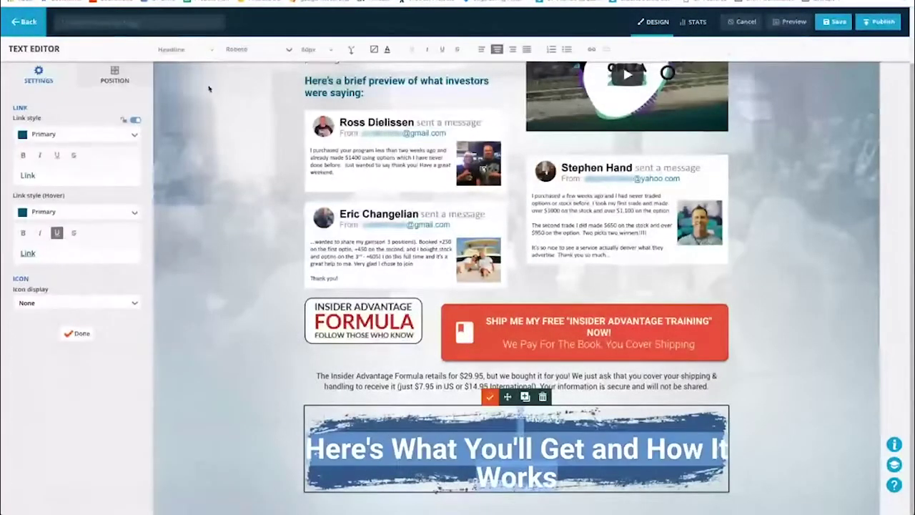
click(208, 49)
click(275, 73)
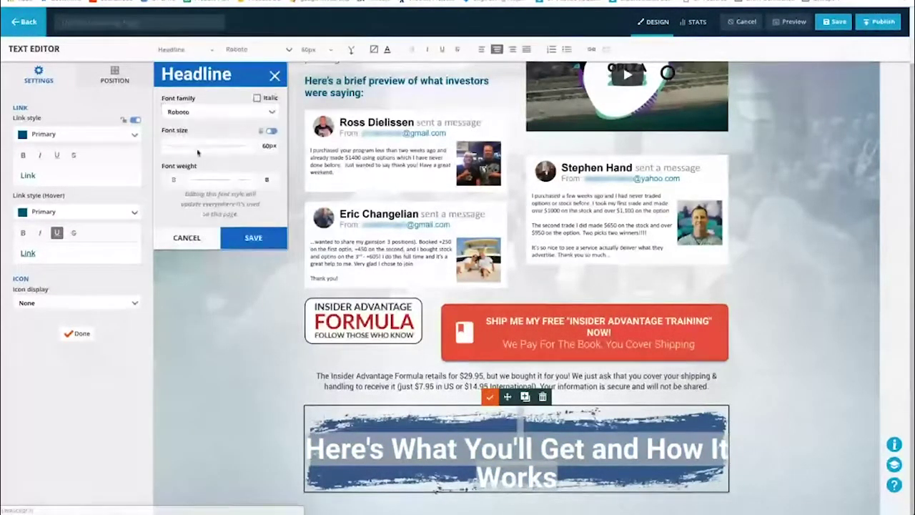
drag(194, 146, 190, 146)
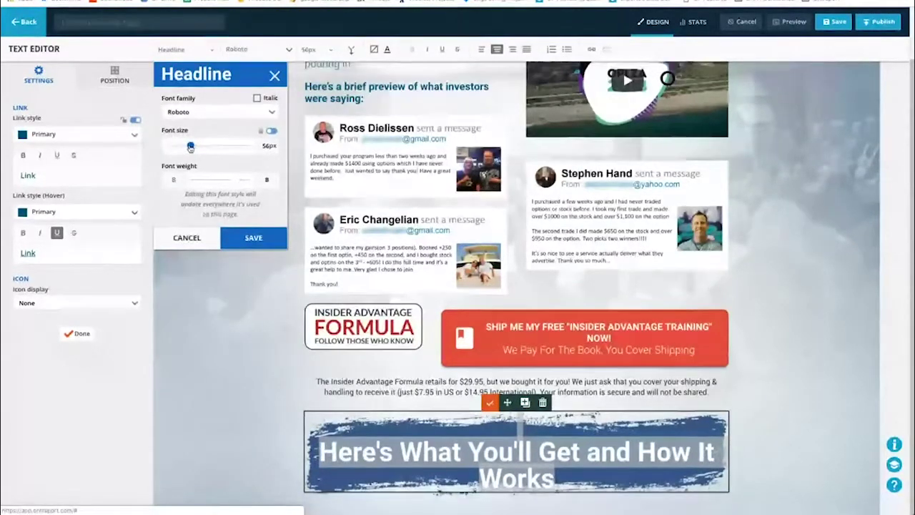
drag(190, 146, 184, 147)
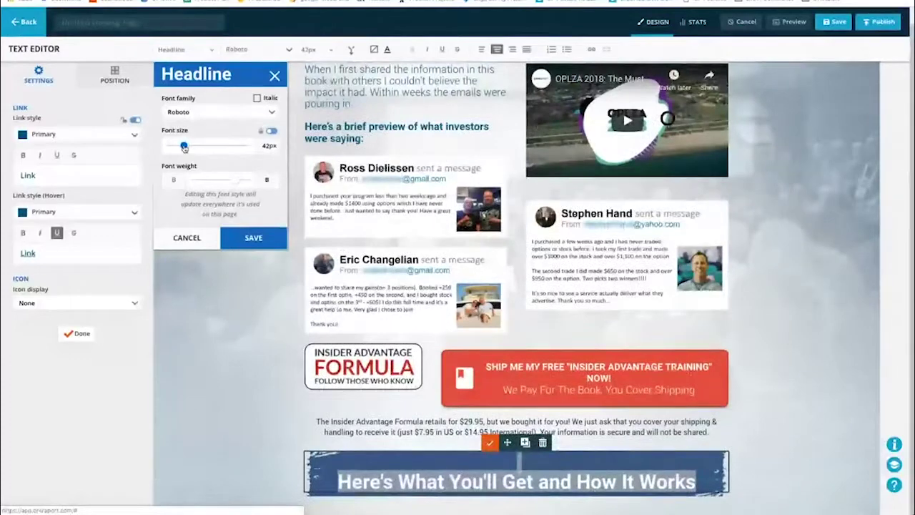
drag(184, 146, 187, 146)
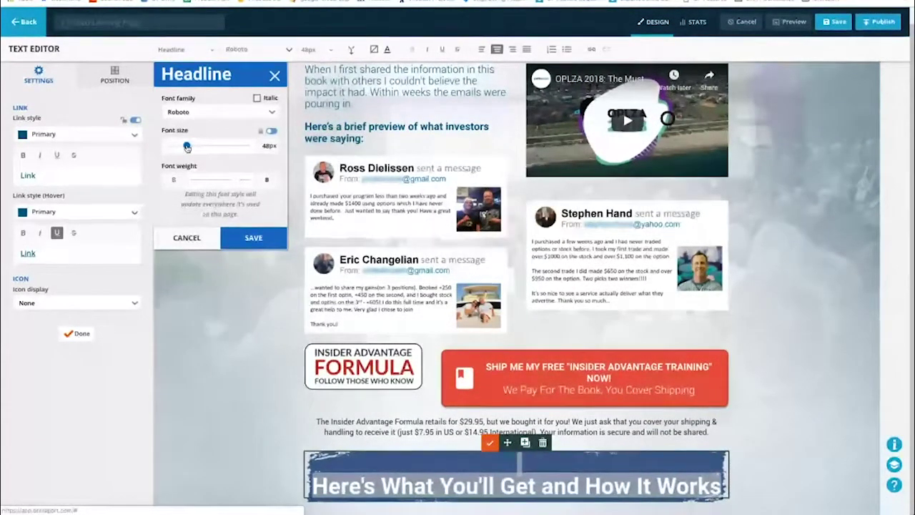
click(251, 237)
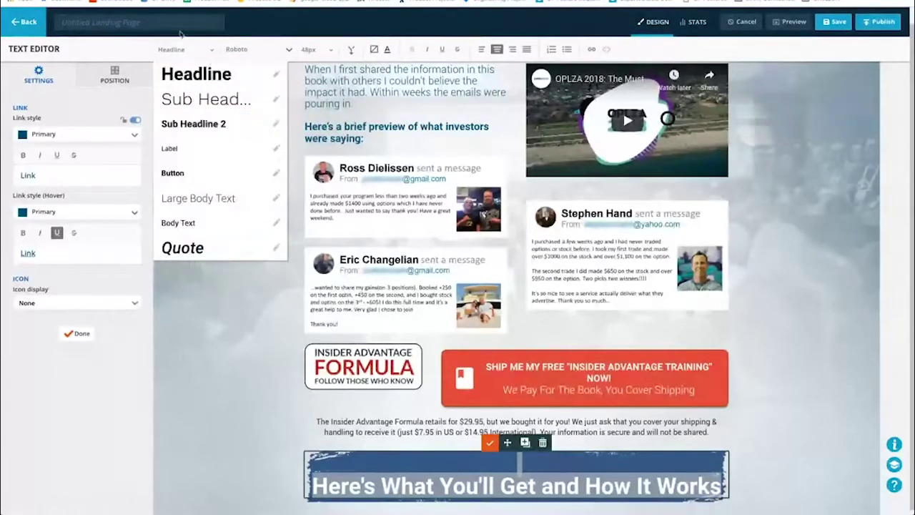
click(489, 442)
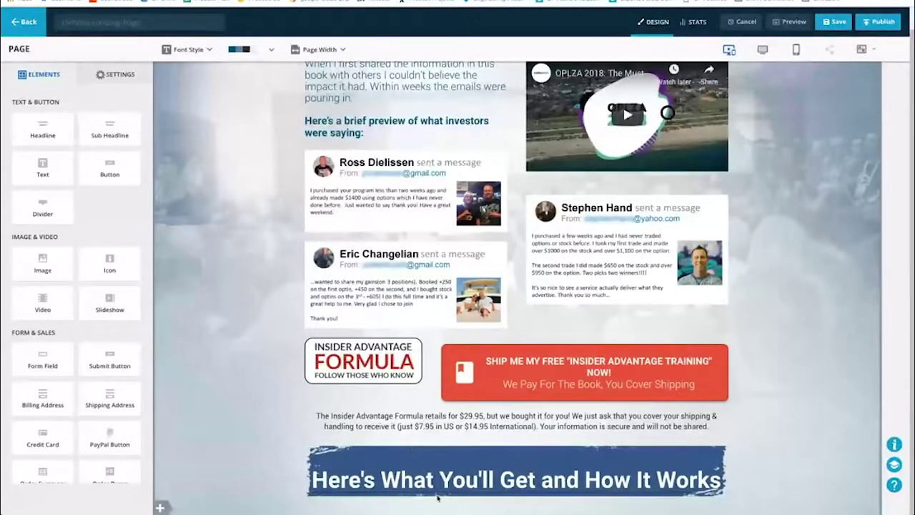
Step: Give the brush-stroke banner column 45px top and bottom padding and Middle vertical alignment
scroll(658, 335, up, 1)
click(428, 426)
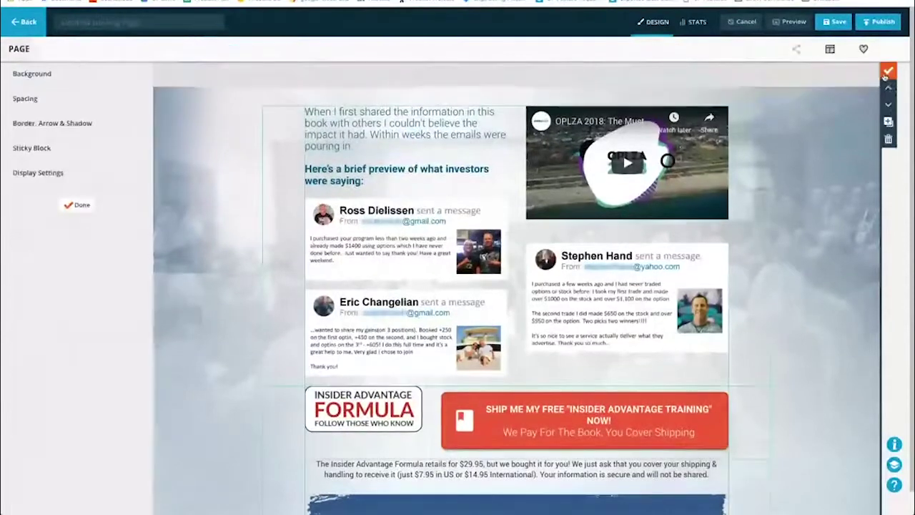
scroll(427, 427, down, 3)
click(428, 427)
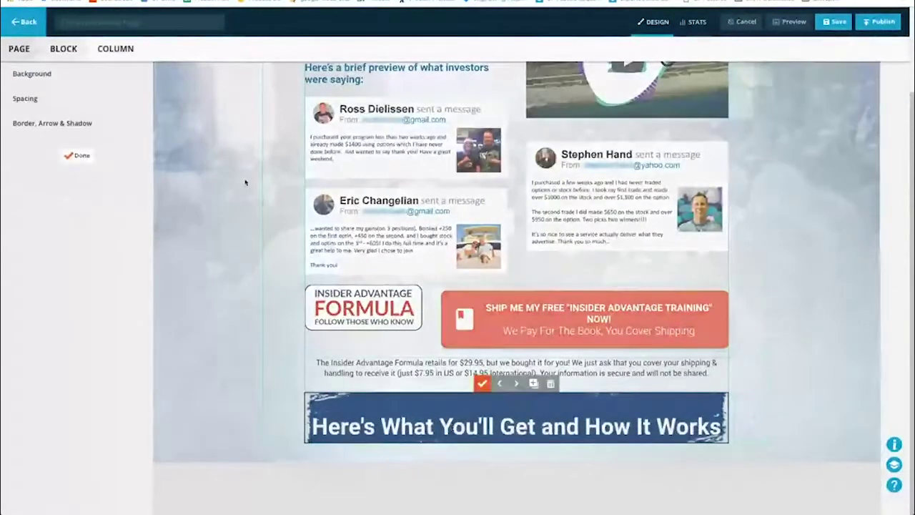
click(35, 98)
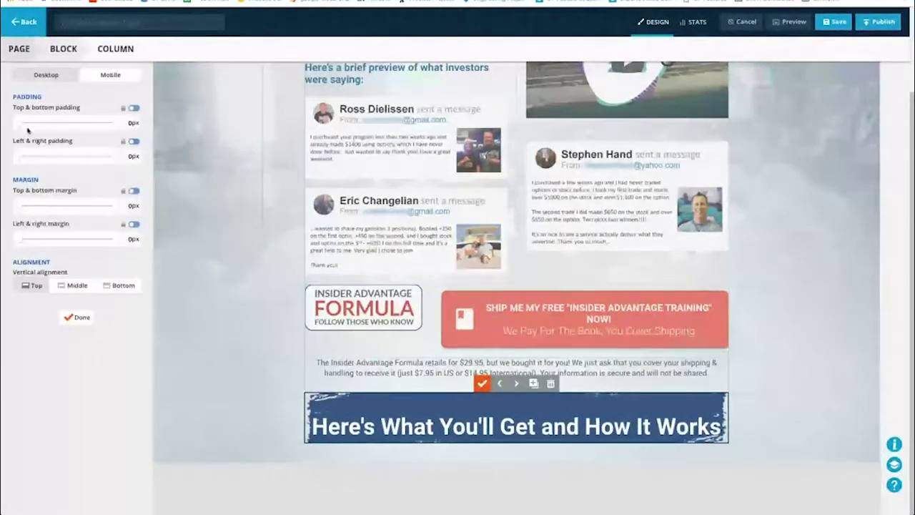
drag(22, 123, 29, 127)
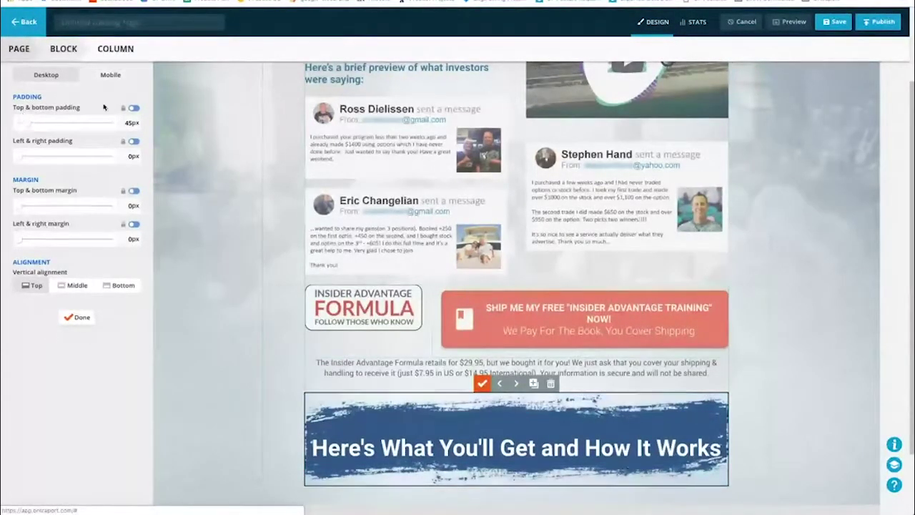
click(77, 285)
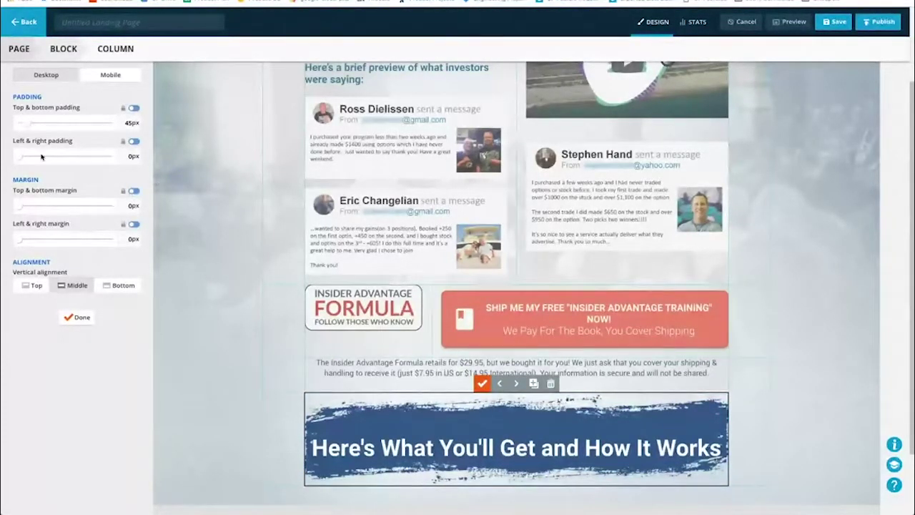
click(79, 317)
click(483, 385)
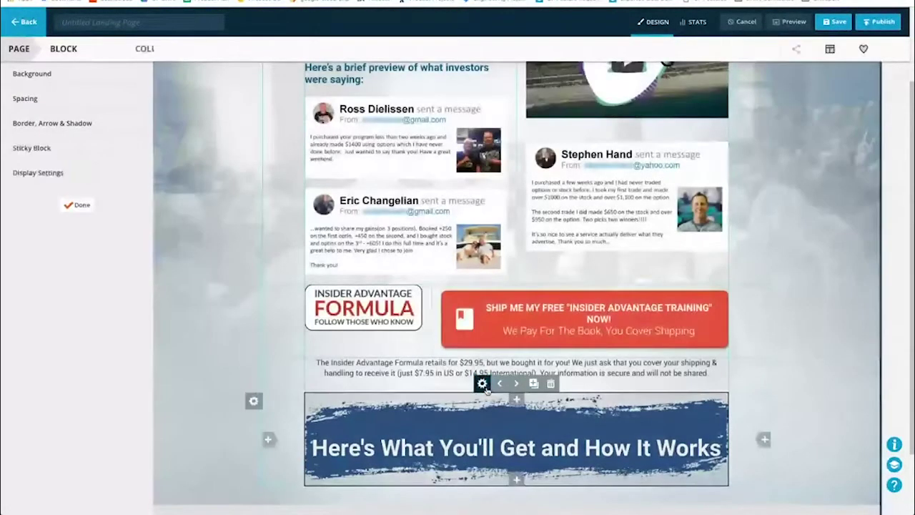
click(80, 205)
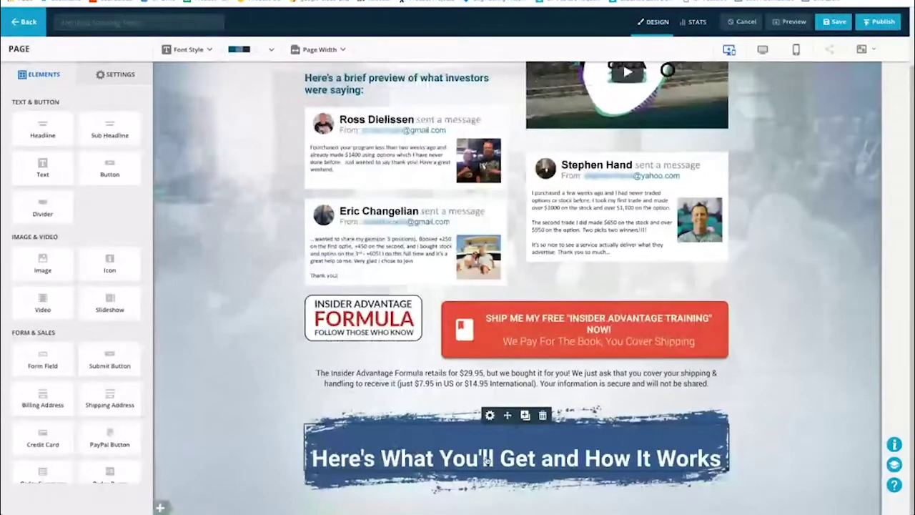
Step: Remove the extra space above the banner heading text and check its vertical centering in the page preview
click(485, 459)
triple_click(485, 457)
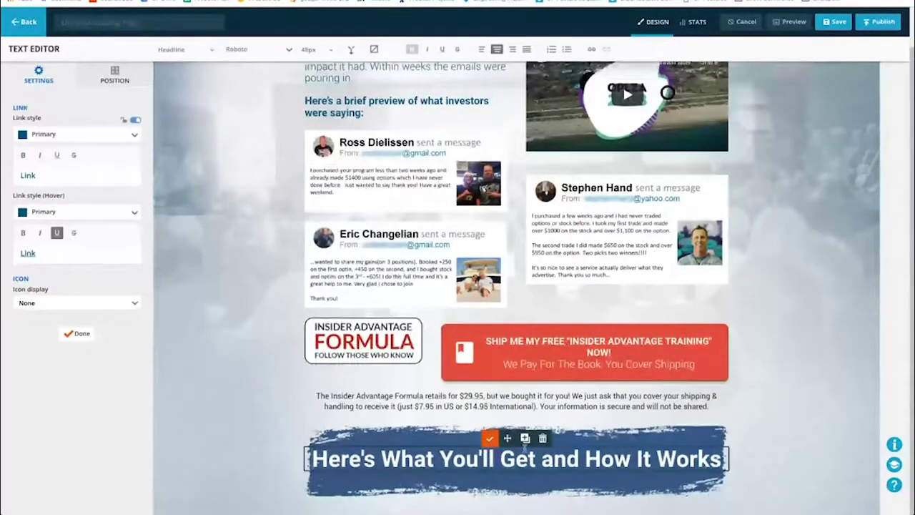
click(489, 437)
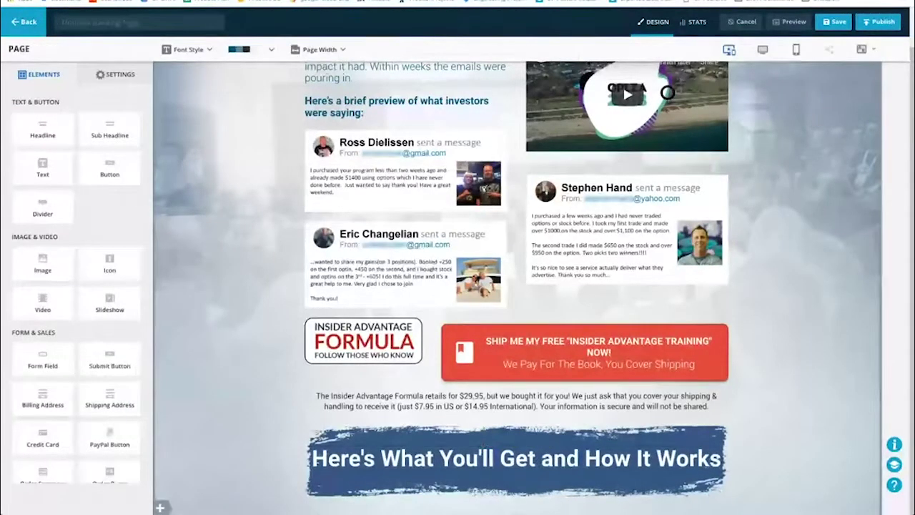
click(791, 21)
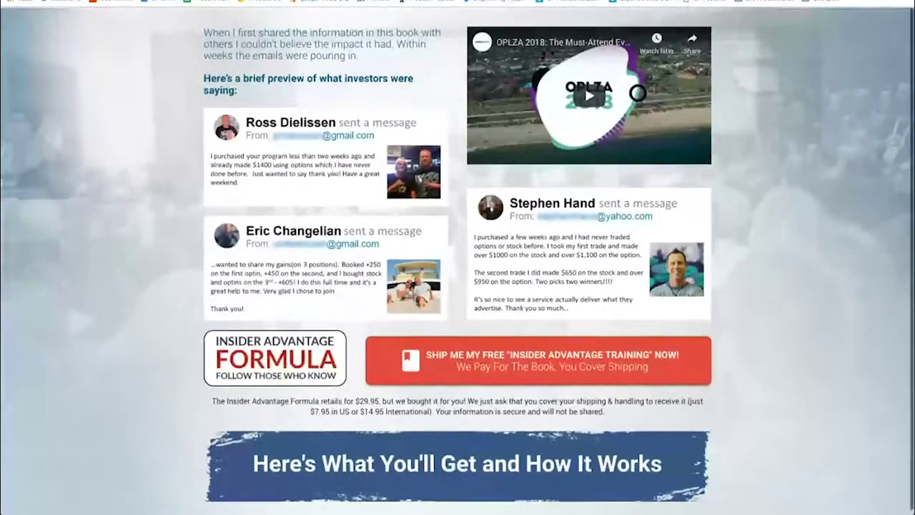
key(Escape)
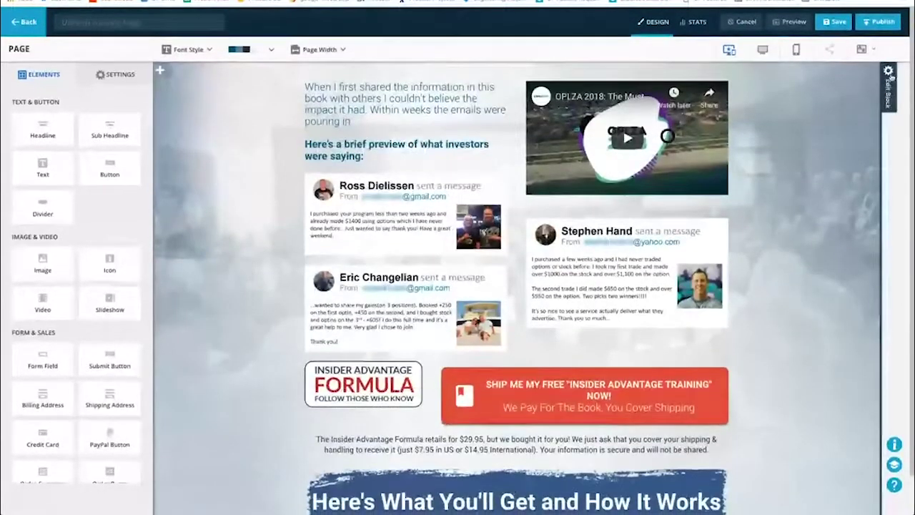
Step: Increase the brush-stroke banner column's top and bottom padding to 70px
click(491, 381)
scroll(491, 381, down, 2)
click(492, 381)
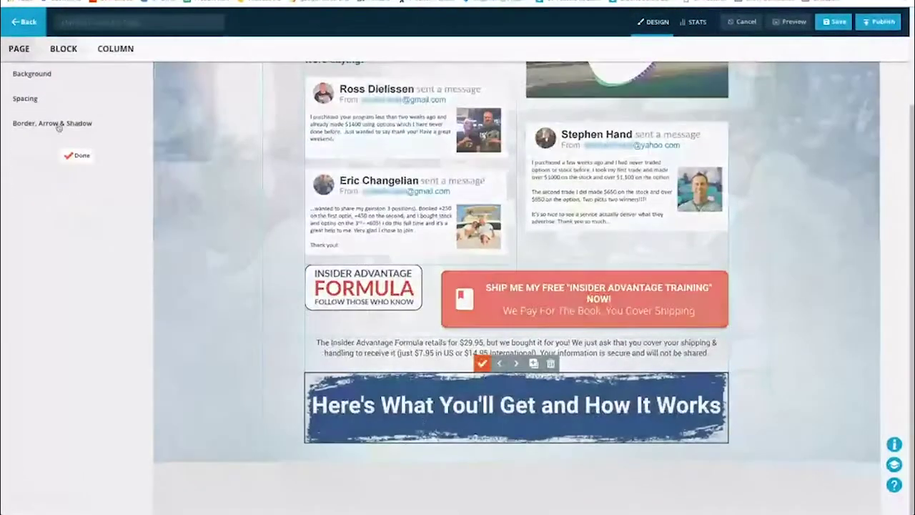
click(28, 83)
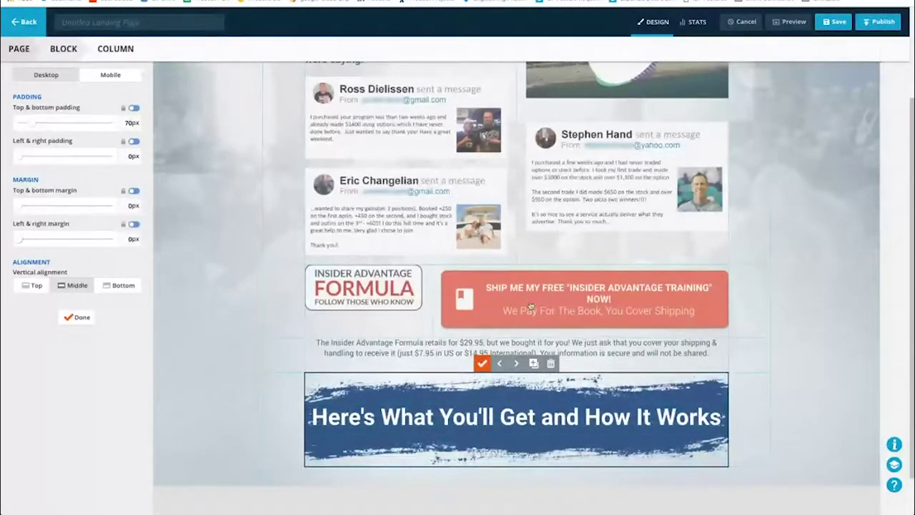
click(77, 316)
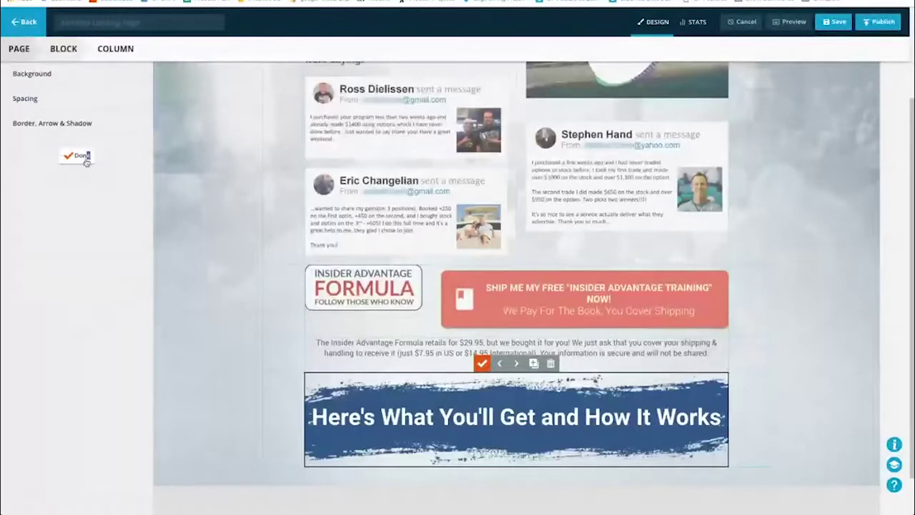
click(83, 157)
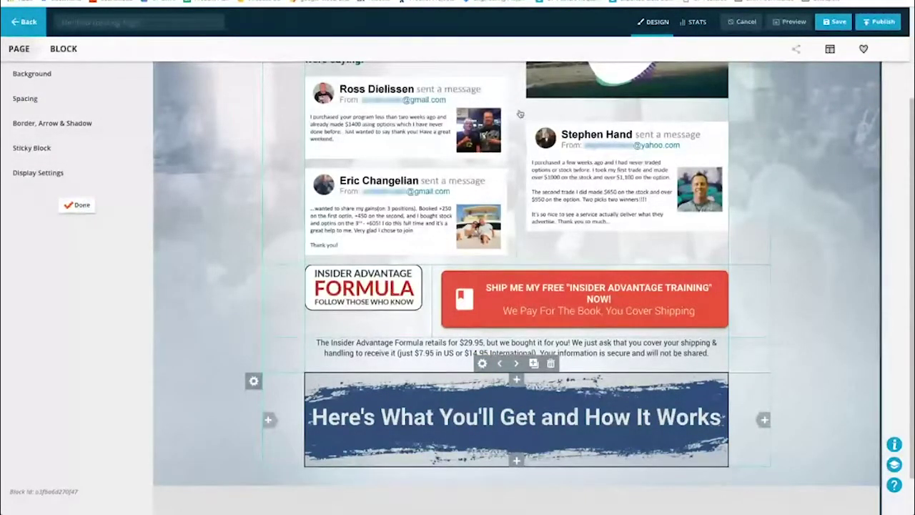
Step: Preview the page and compare its banner, testimonials and video styling with the original page
click(786, 22)
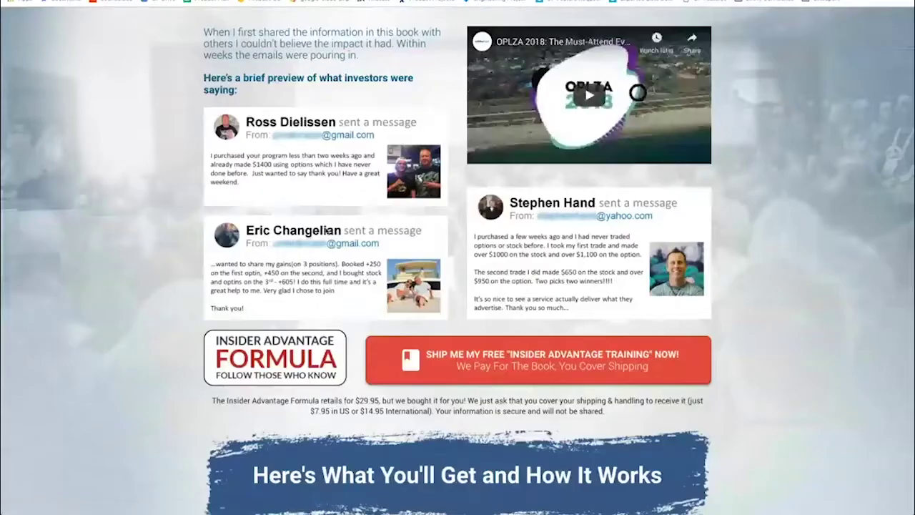
scroll(367, 184, down, 1)
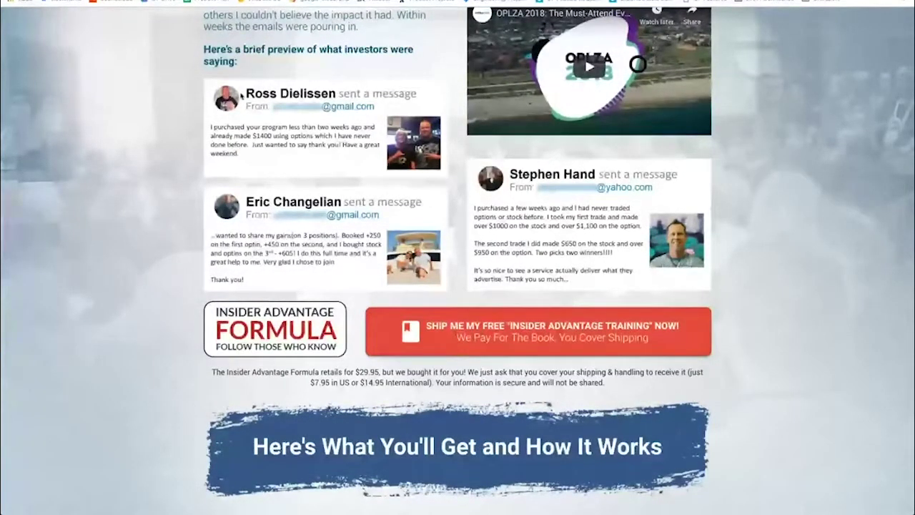
scroll(224, 288, down, 2)
triple_click(223, 289)
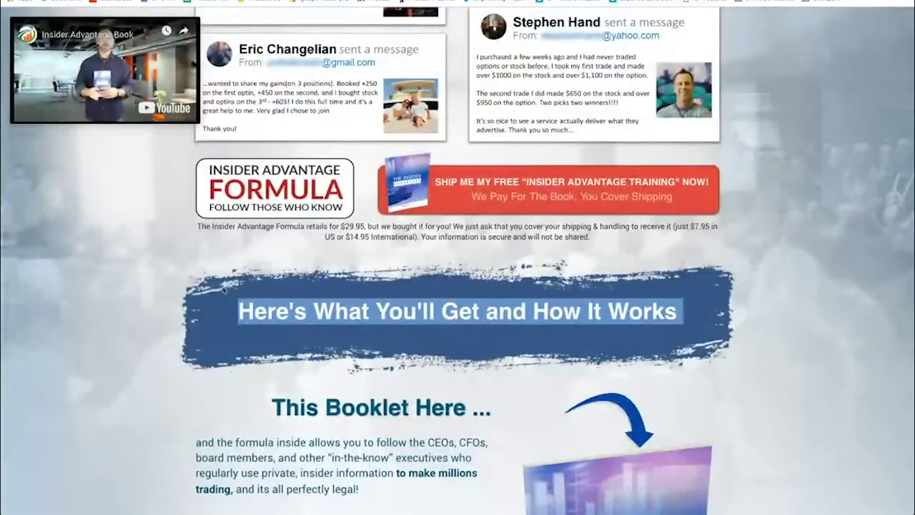
click(166, 354)
scroll(165, 355, up, 2)
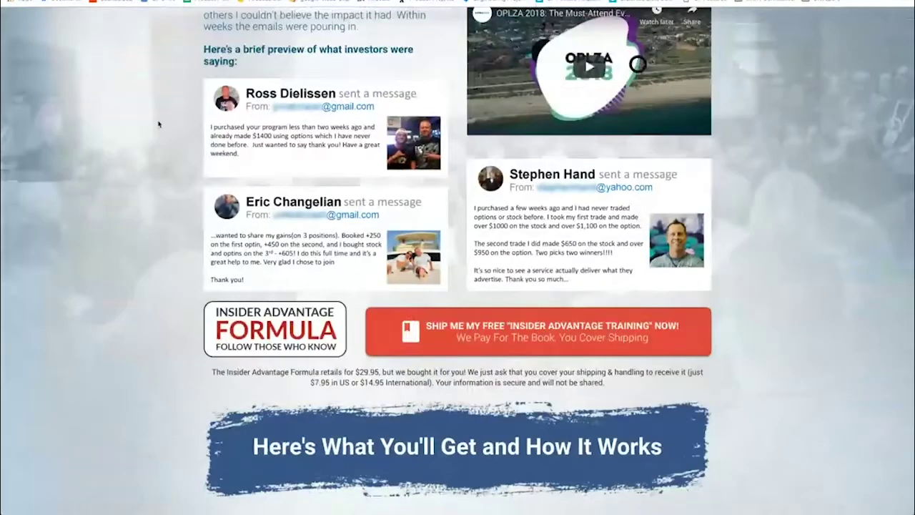
scroll(152, 191, up, 1)
scroll(153, 190, down, 1)
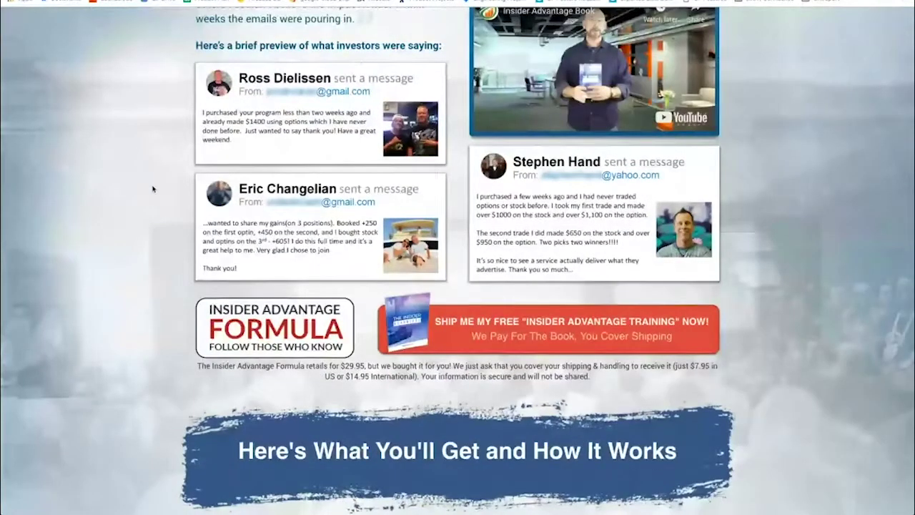
scroll(153, 189, up, 1)
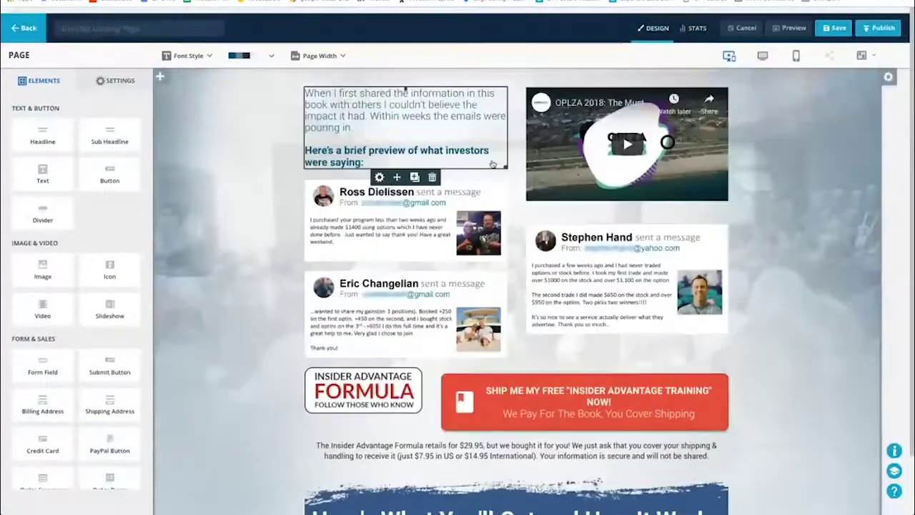
Step: Add a Solid border in the Primary color to the video beside the intro text
click(614, 136)
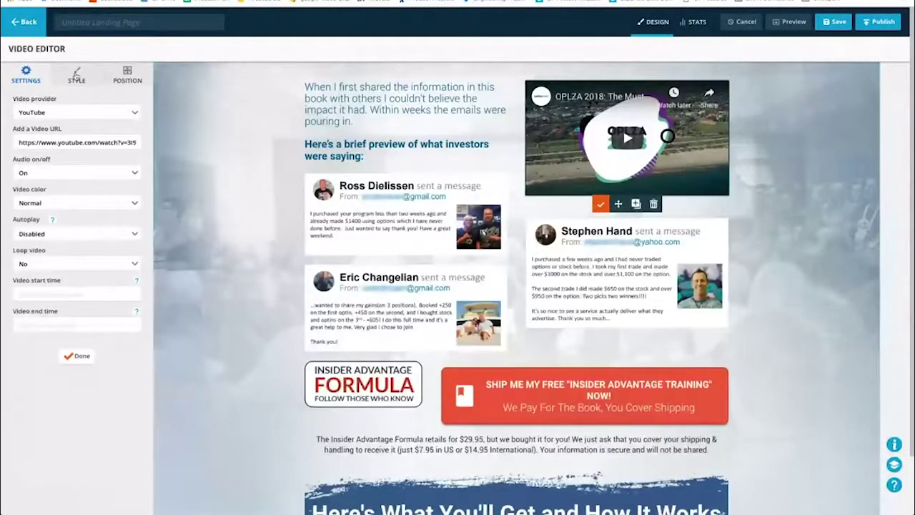
click(76, 76)
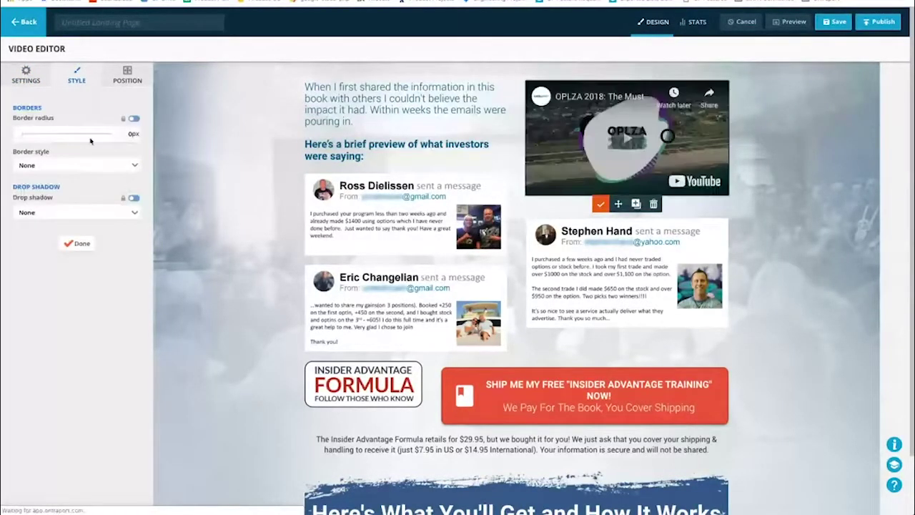
click(48, 165)
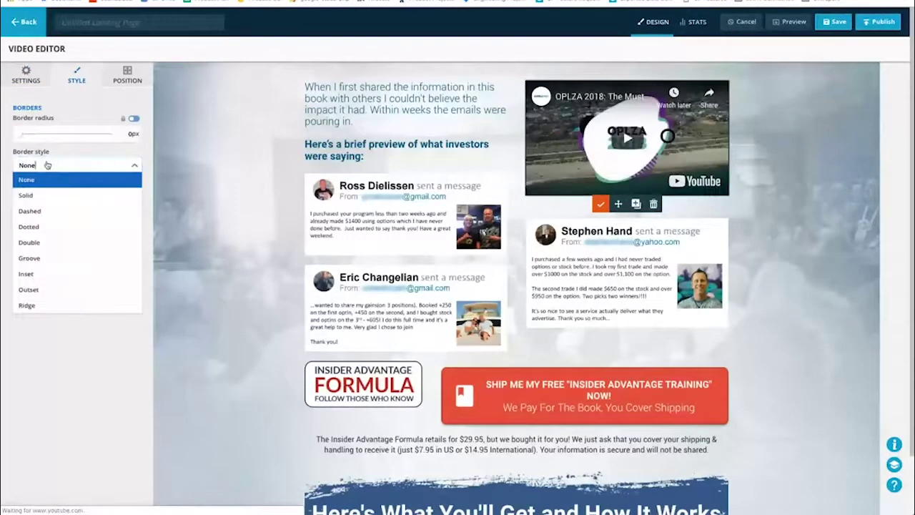
click(26, 195)
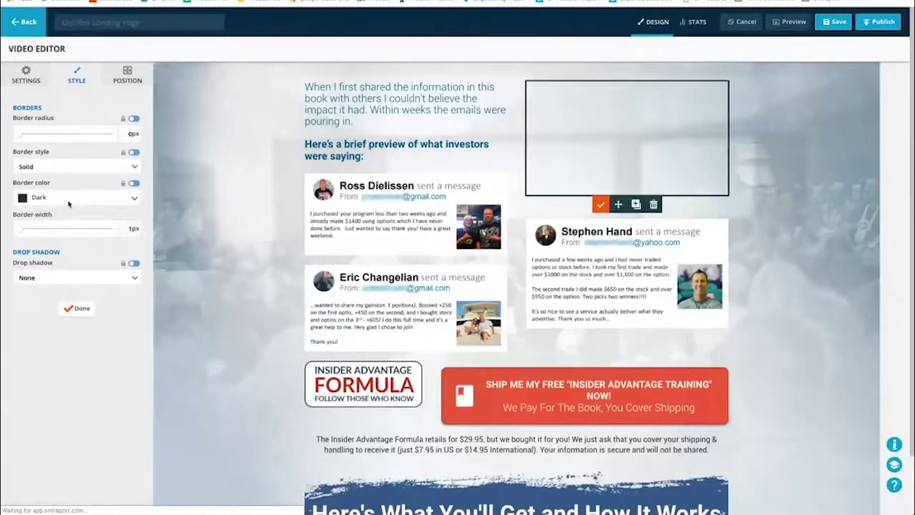
click(58, 202)
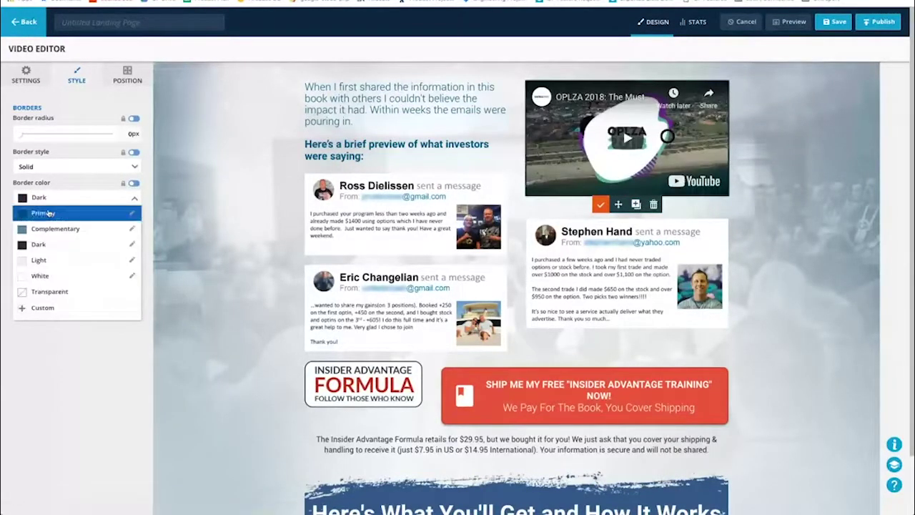
click(43, 207)
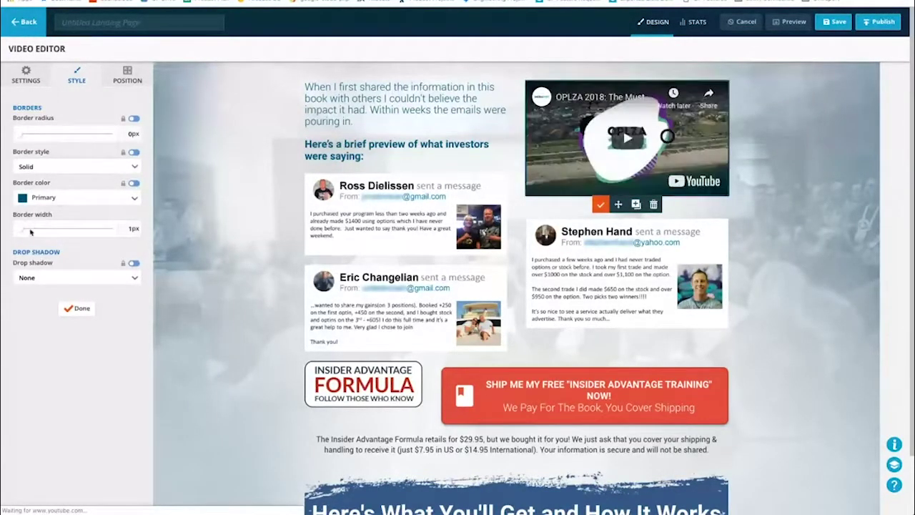
Step: Set the video's border width to 6px
click(21, 230)
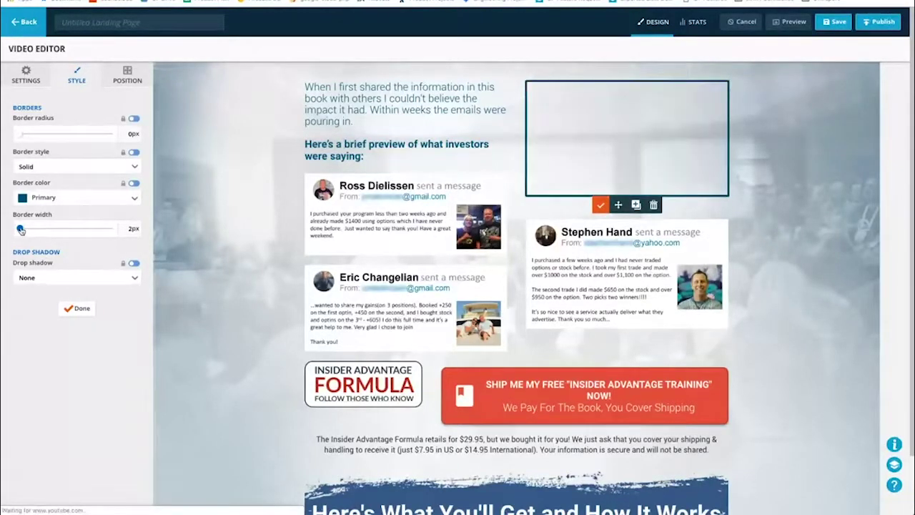
drag(22, 230, 23, 230)
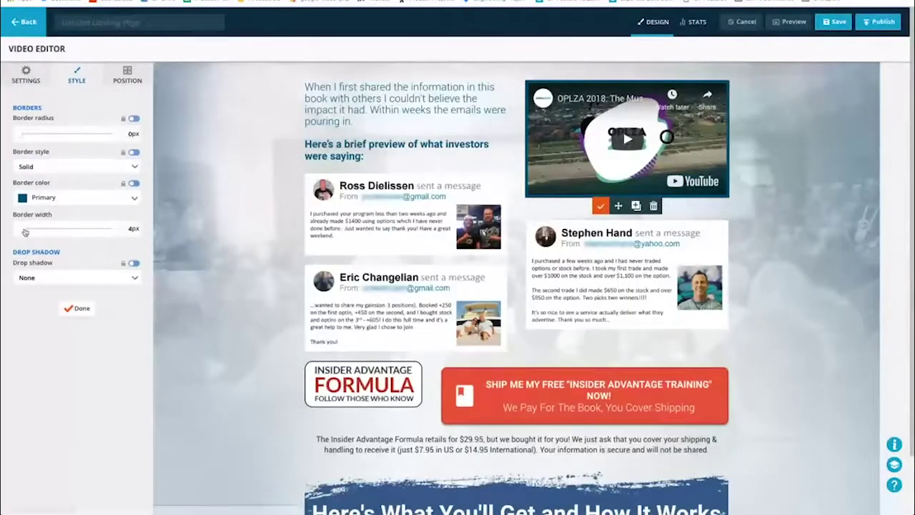
drag(24, 230, 26, 230)
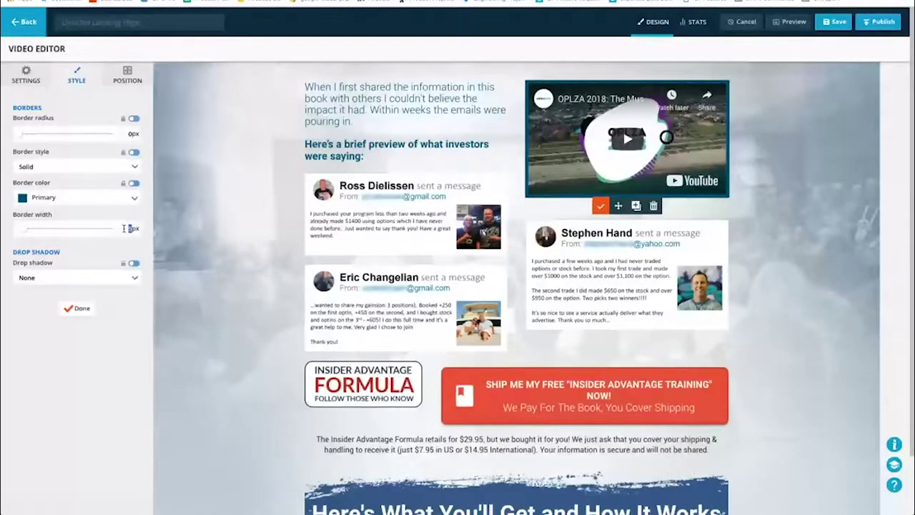
text(6)
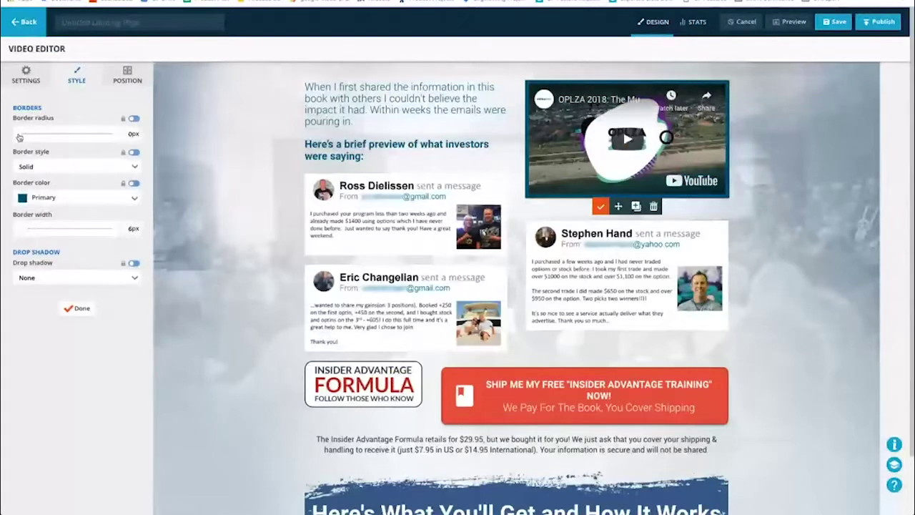
Step: Round the video's border with a 7px radius, add a Small drop shadow, and close the video settings
drag(23, 137, 28, 136)
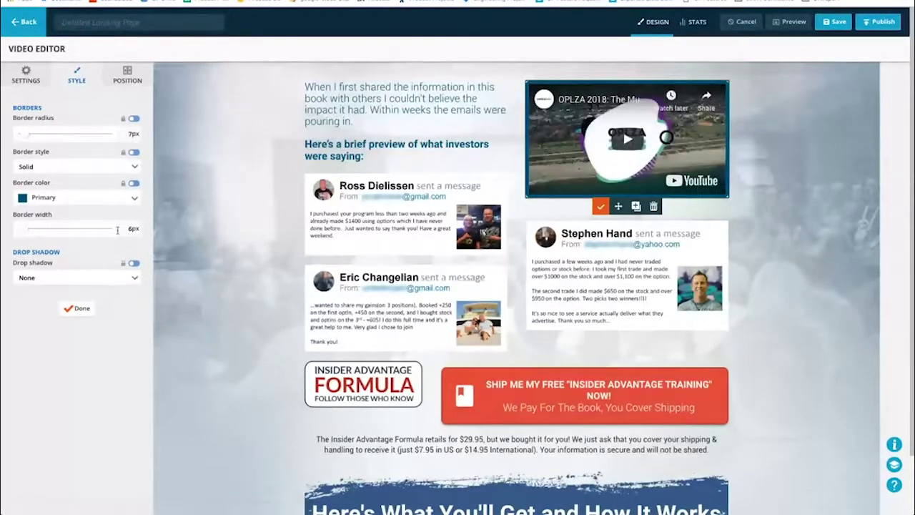
click(65, 278)
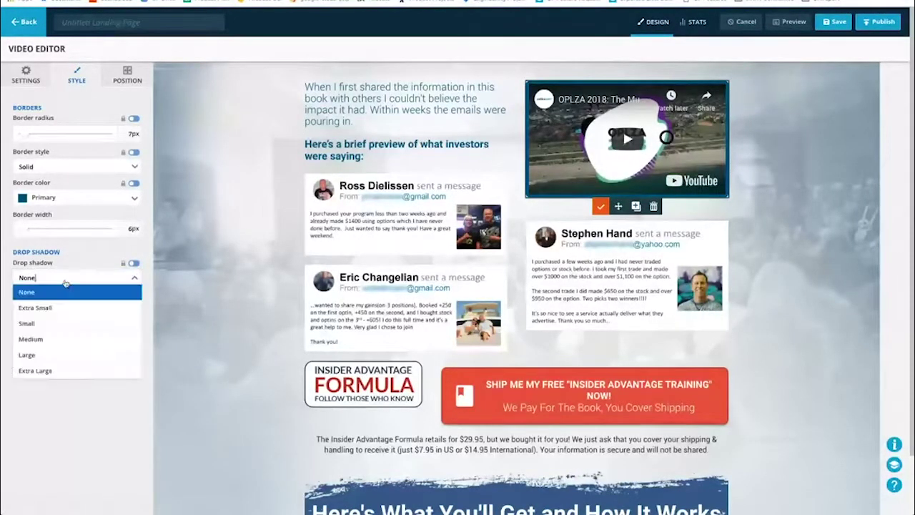
click(55, 325)
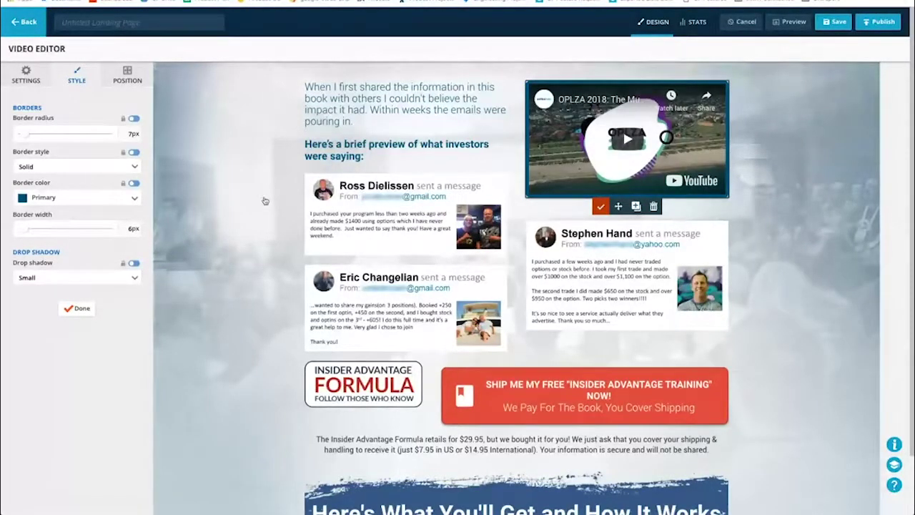
click(261, 224)
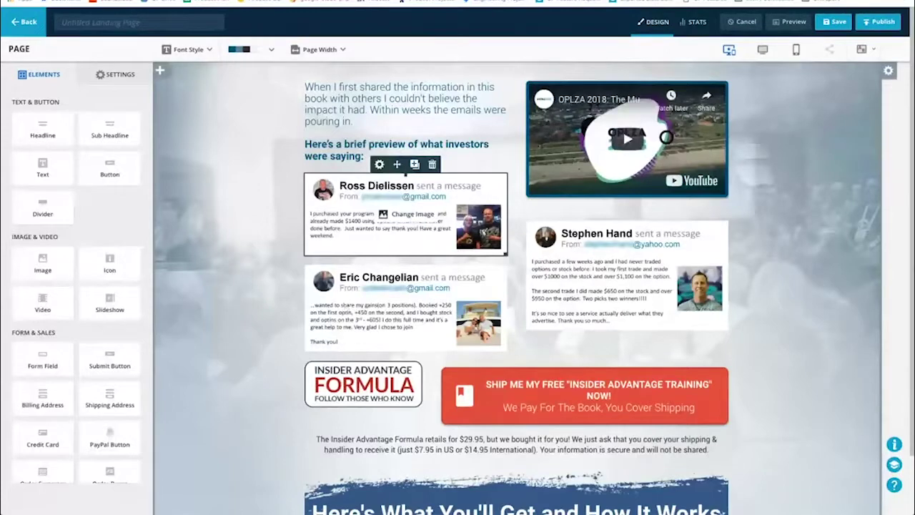
Step: Check the page in preview and set the border width of the video beside the intro text to 10px
click(790, 23)
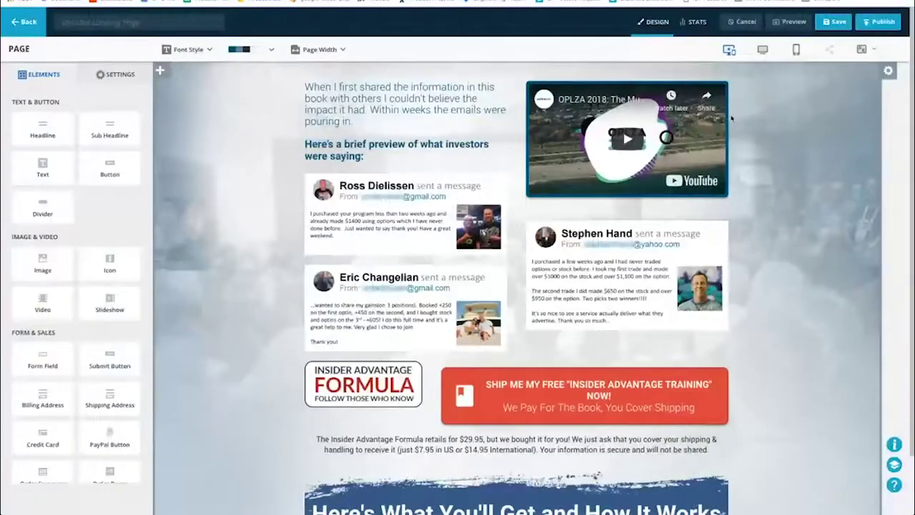
click(725, 119)
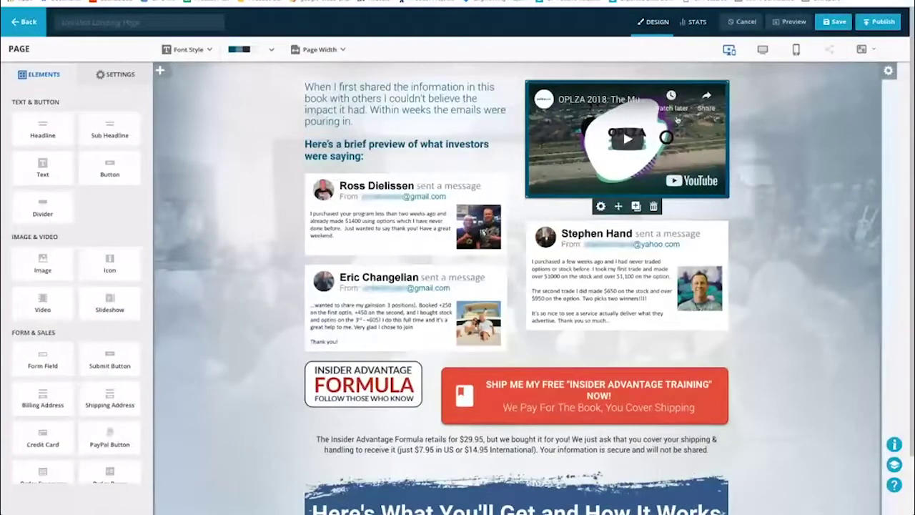
click(77, 75)
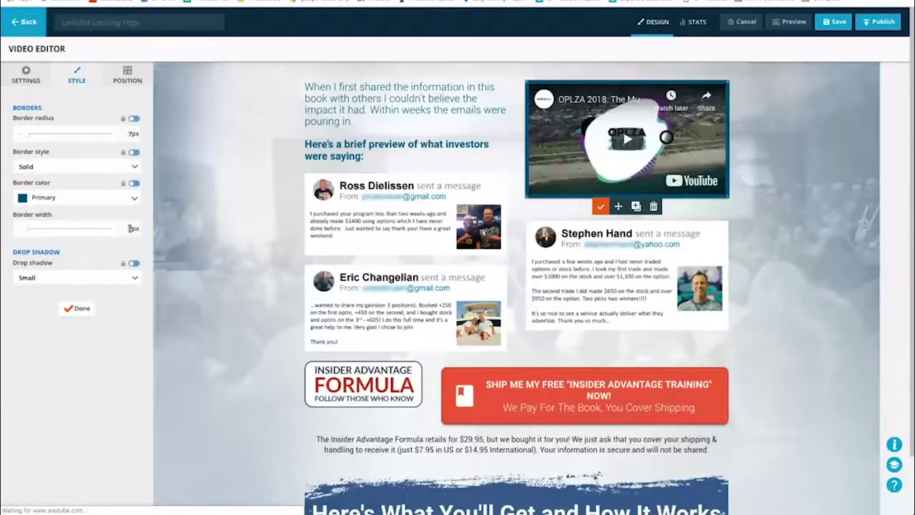
text(10)
key(Tab)
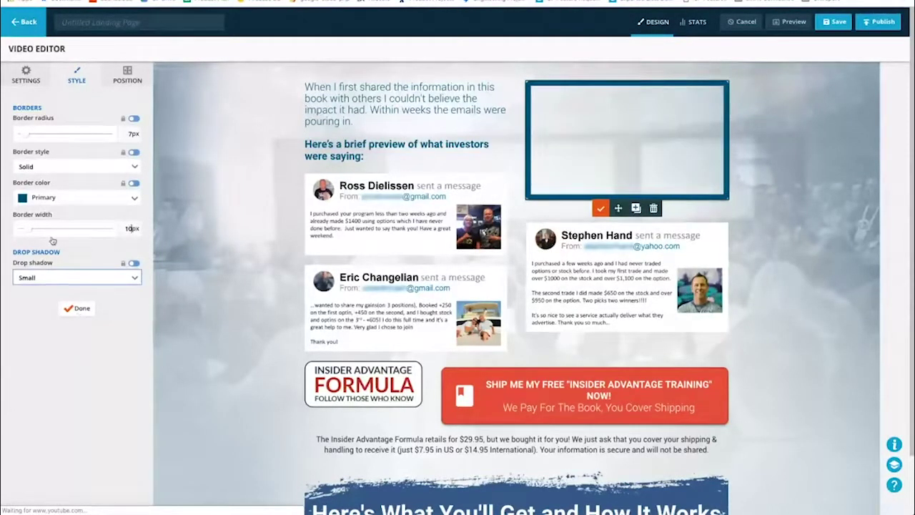
click(75, 307)
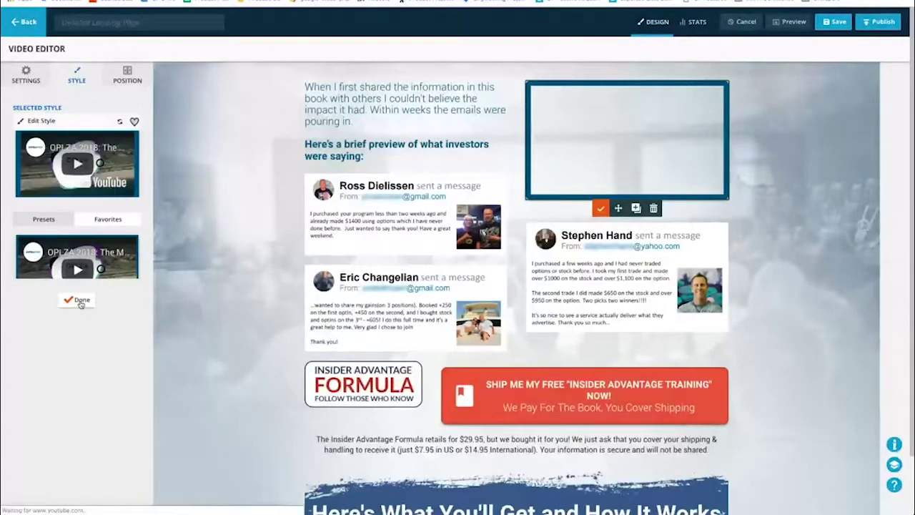
click(80, 303)
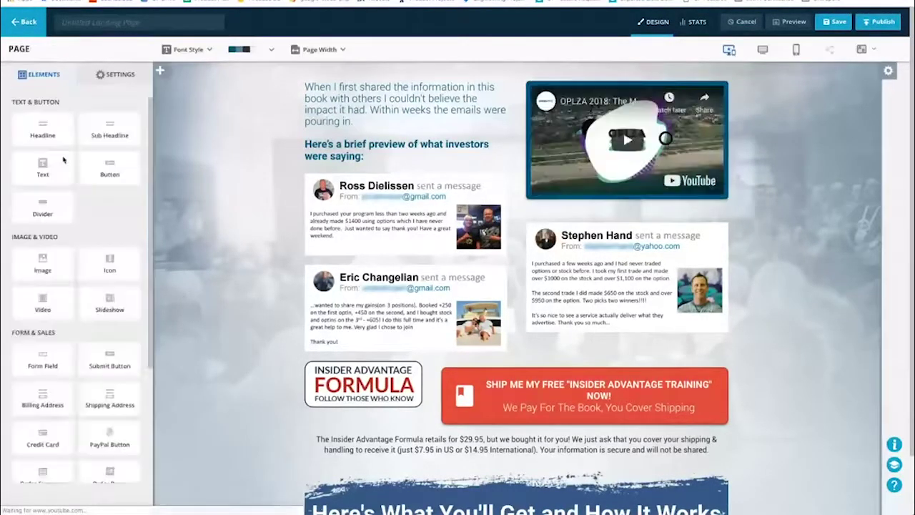
Step: Name the page "TT - 11.27.18" and save it
click(835, 23)
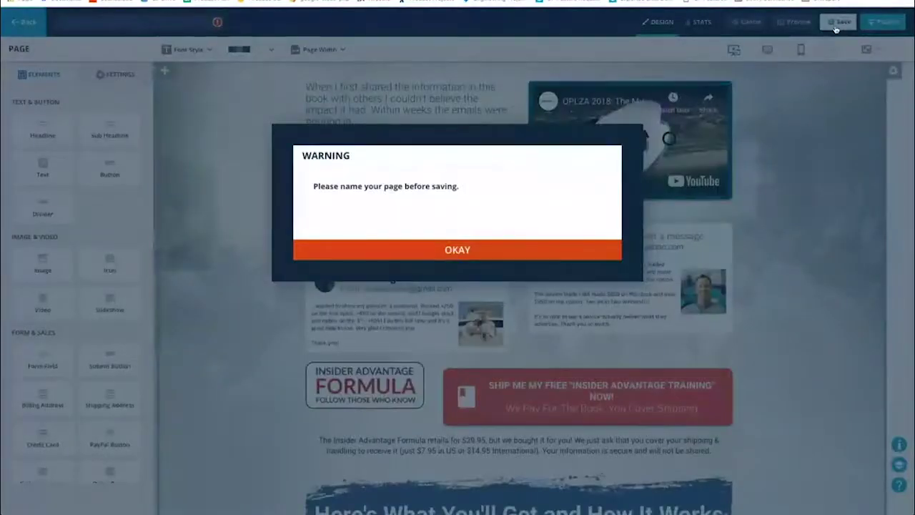
click(449, 247)
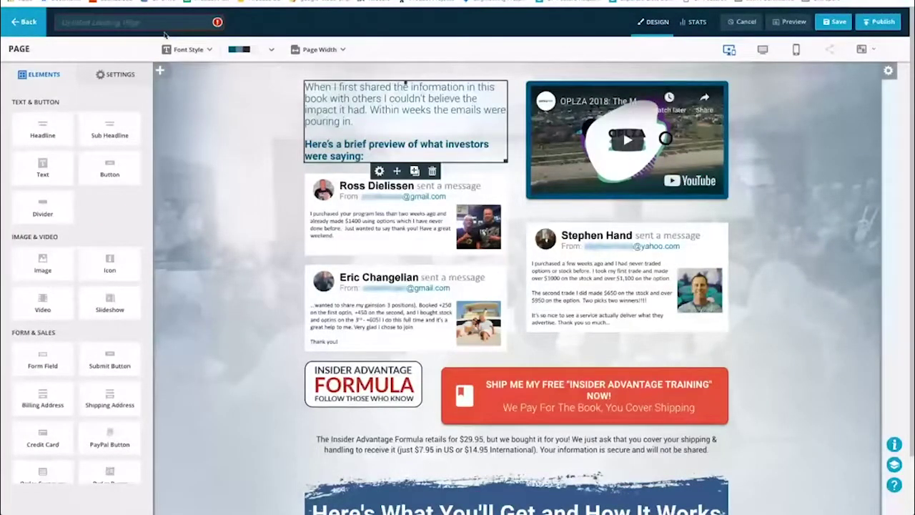
text(Th)
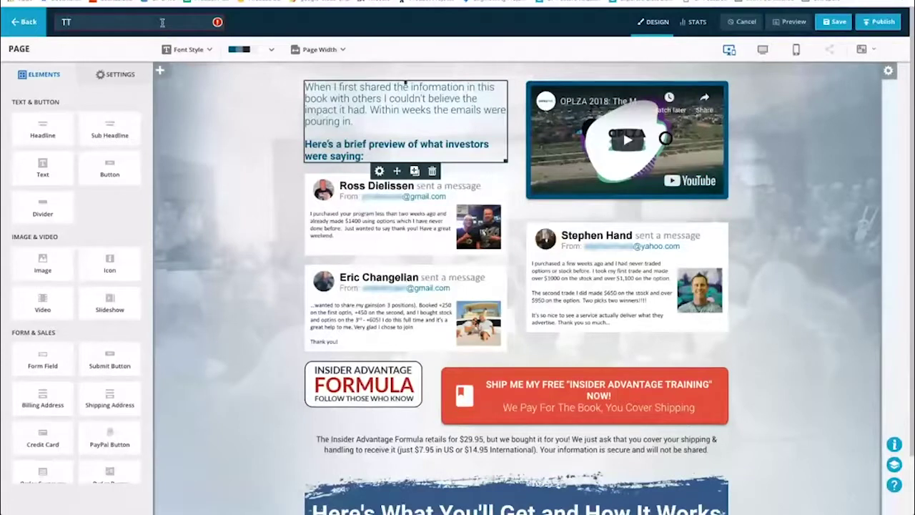
text( - 11.27.18)
click(833, 21)
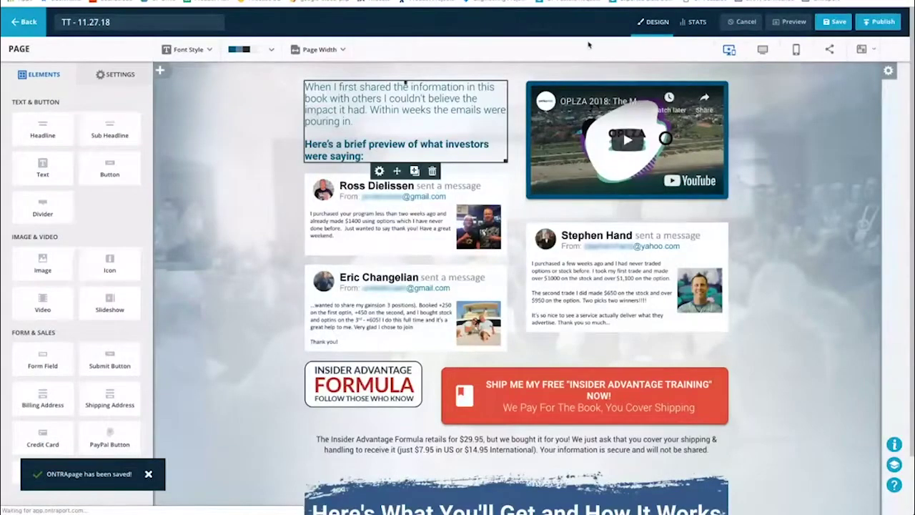
Step: Open the original page's "Insider Advantage Book" video on YouTube and copy its URL
click(792, 21)
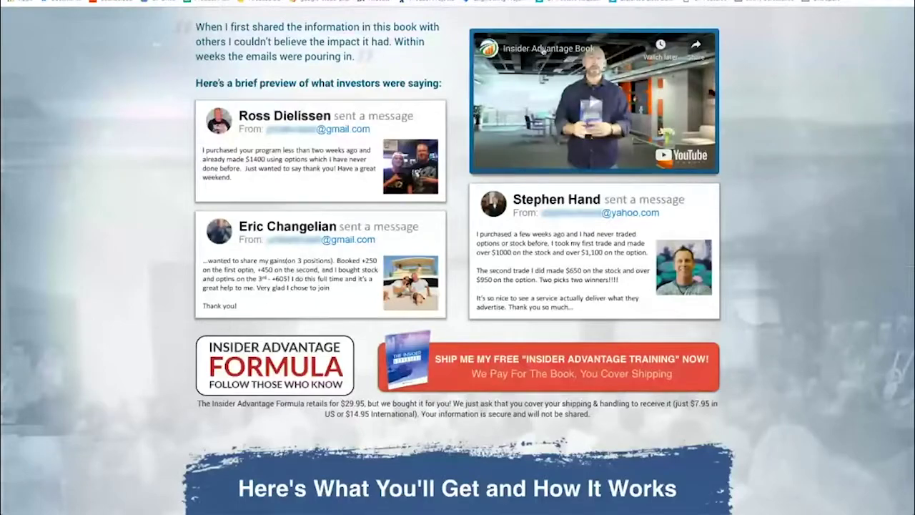
click(542, 51)
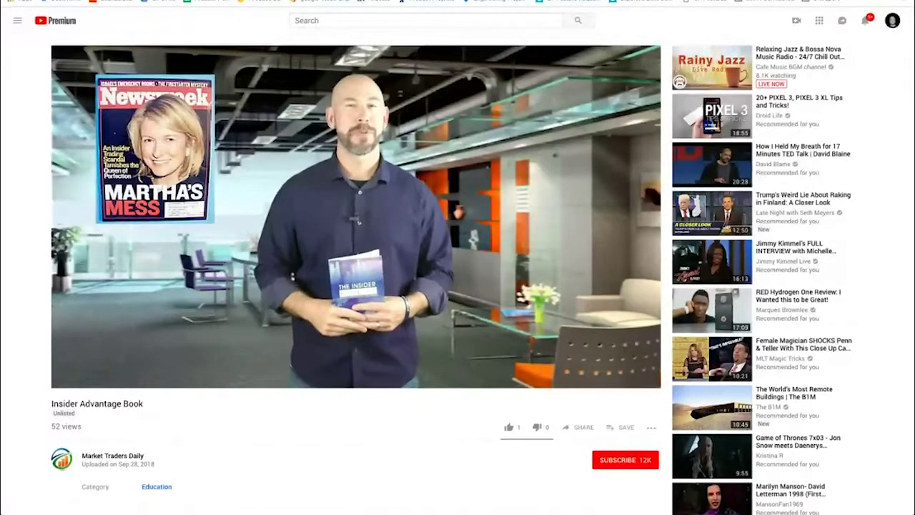
key(ctrl+l)
key(Return)
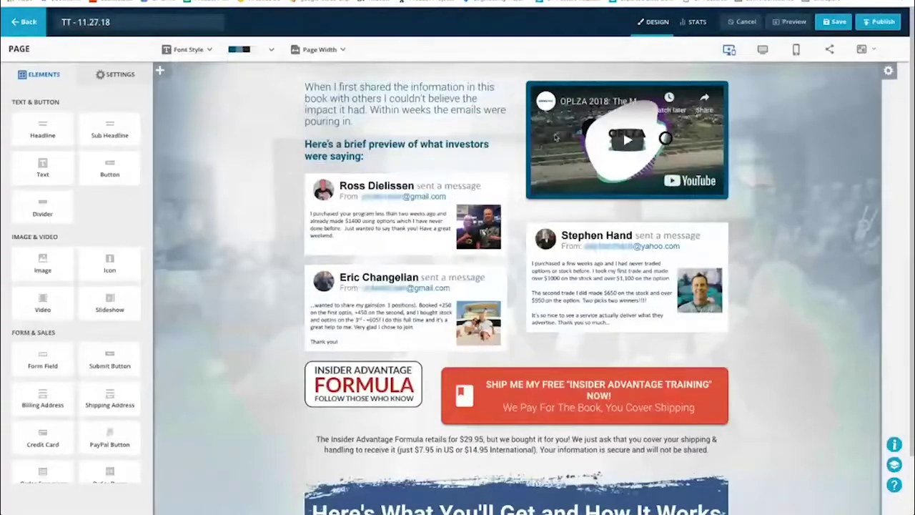
Step: Replace the placeholder video's URL with the copied YouTube link and close the video settings
click(612, 149)
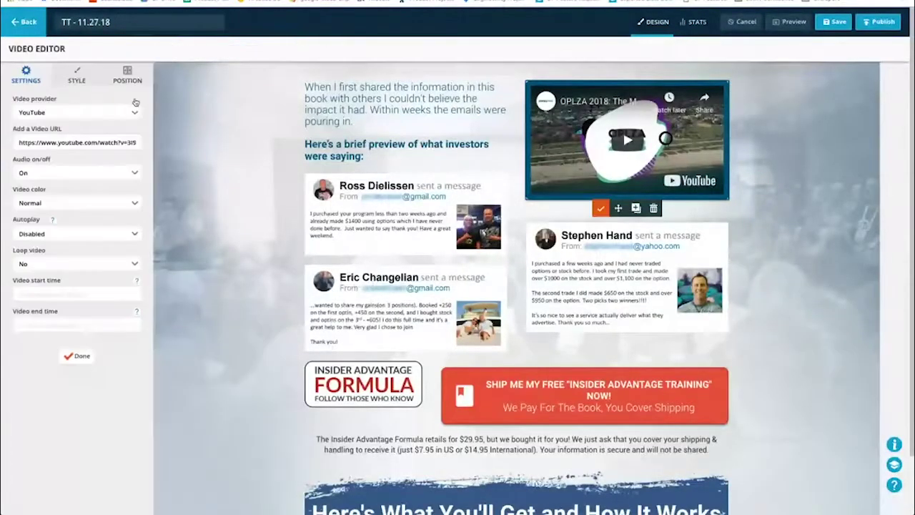
triple_click(72, 138)
key(ctrl+v)
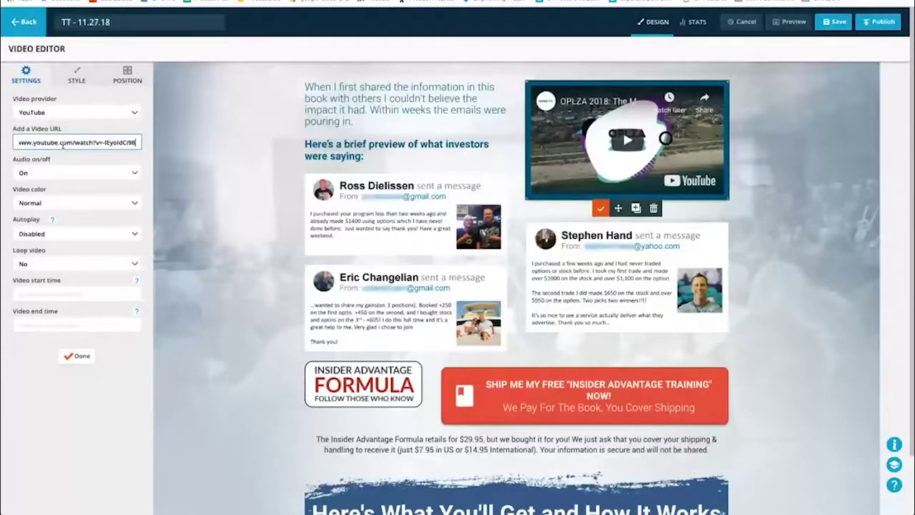
click(122, 371)
click(82, 323)
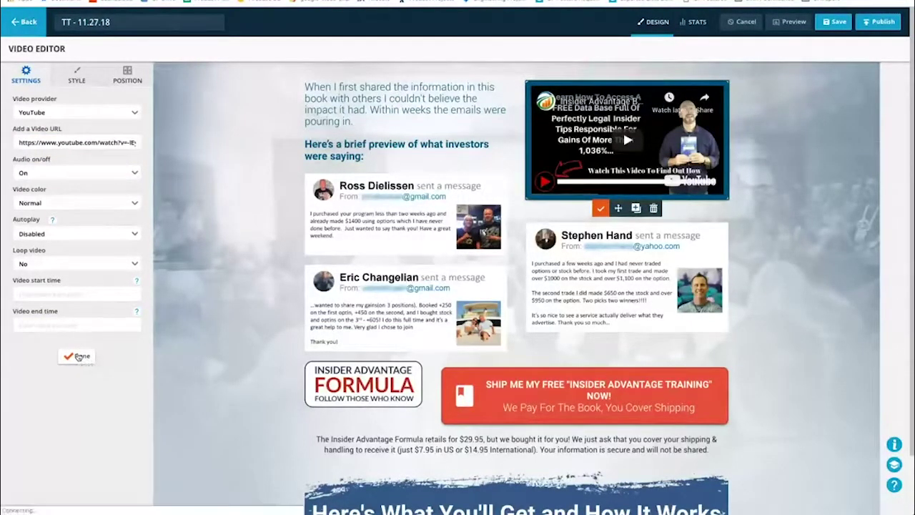
click(78, 356)
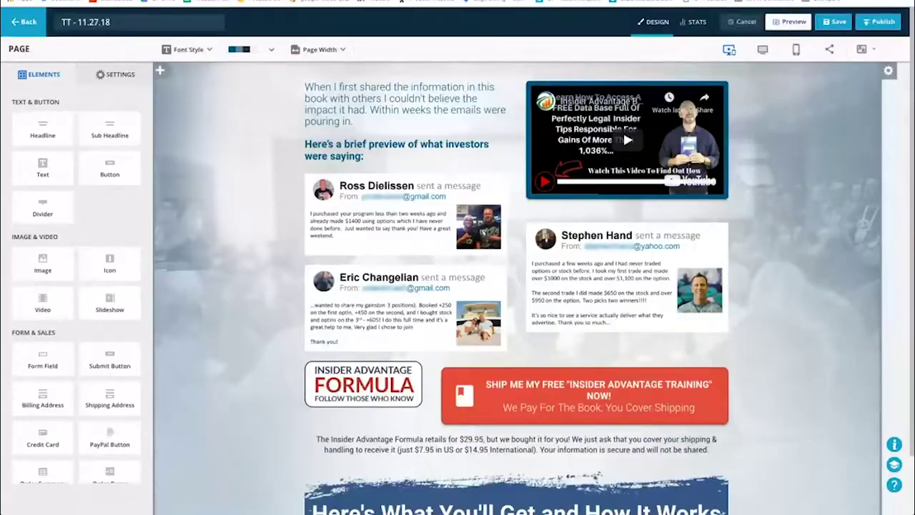
Step: Check the new video in the page preview and set its Autoplay option to Enabled
click(789, 21)
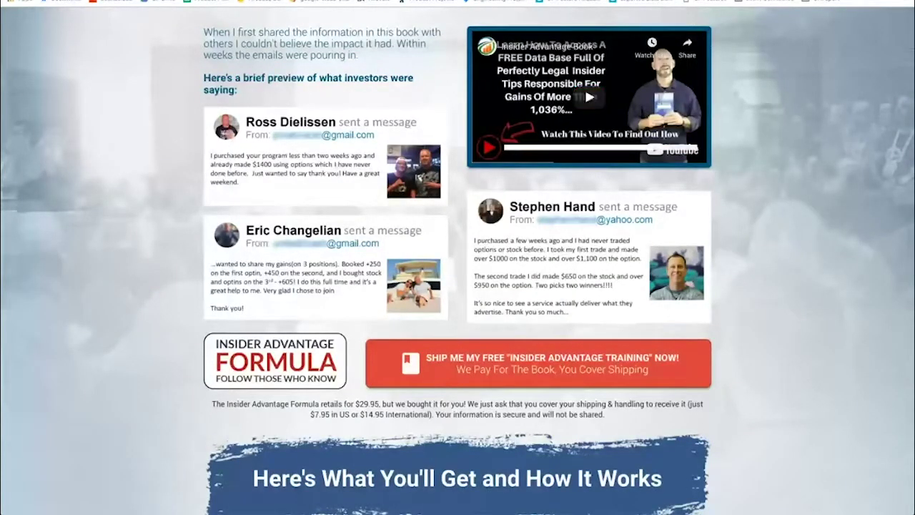
key(ctrl+w)
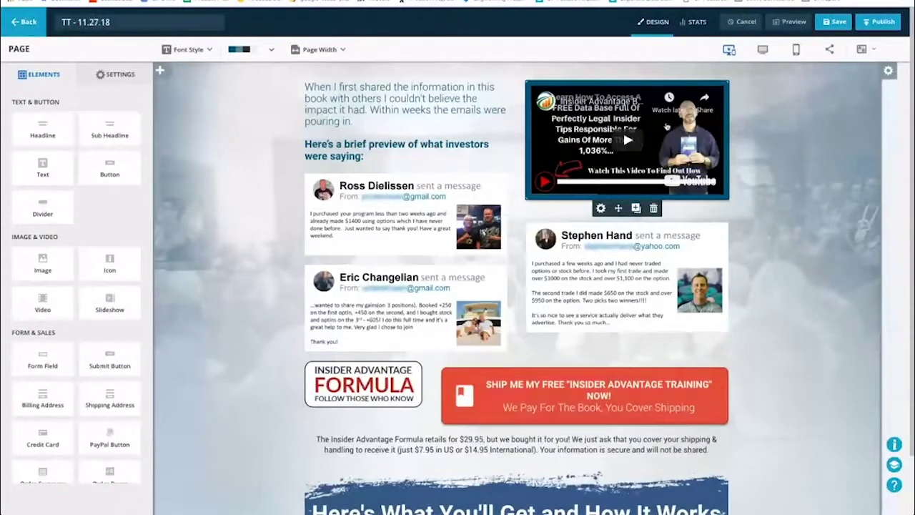
click(666, 127)
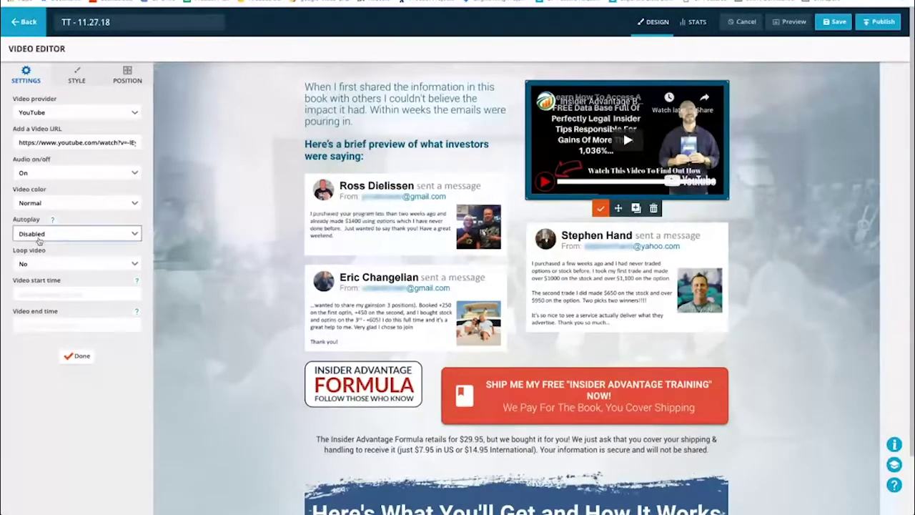
click(36, 233)
click(37, 246)
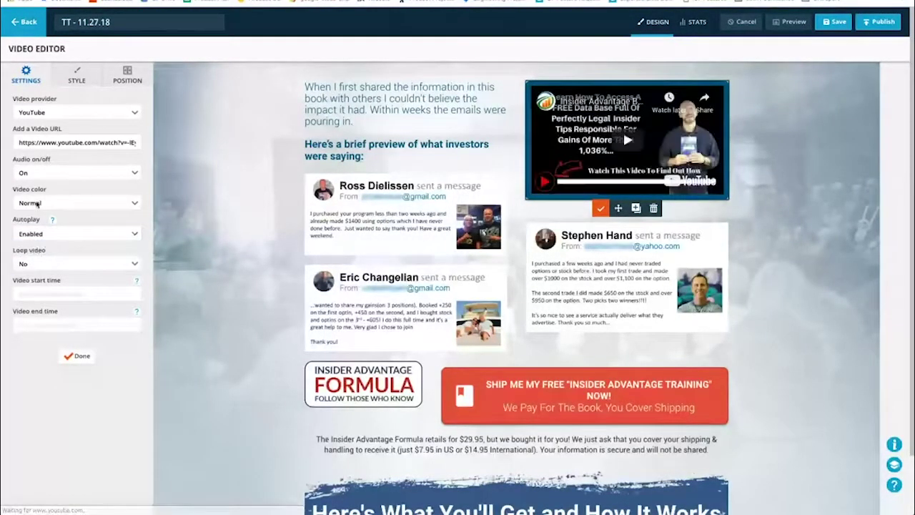
mouse_move(52, 221)
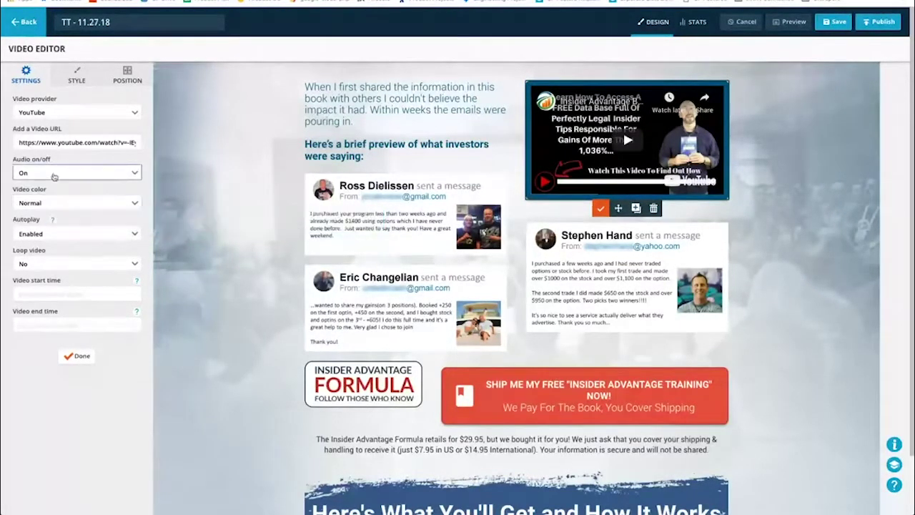
click(53, 172)
click(26, 203)
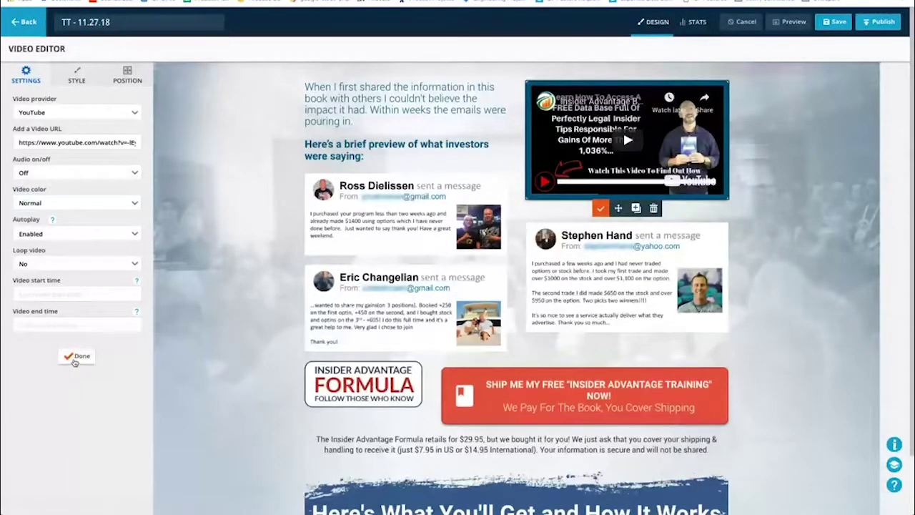
click(57, 173)
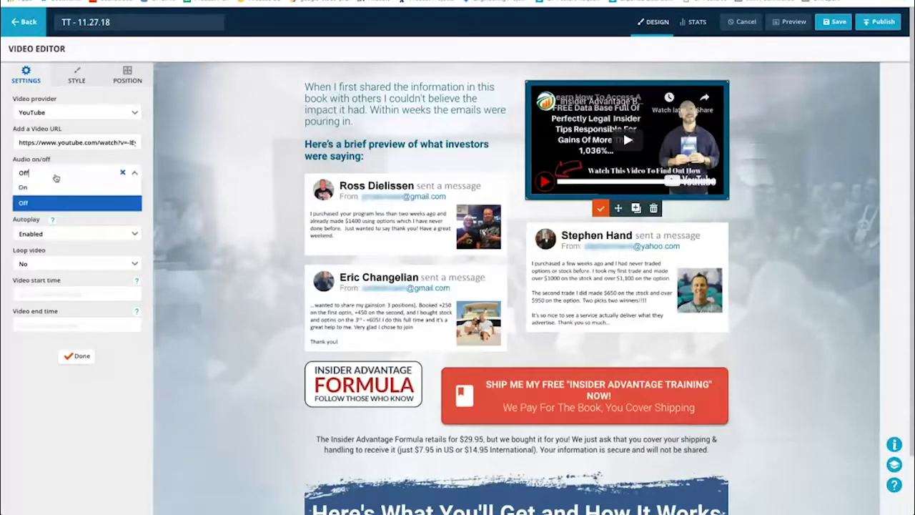
click(41, 188)
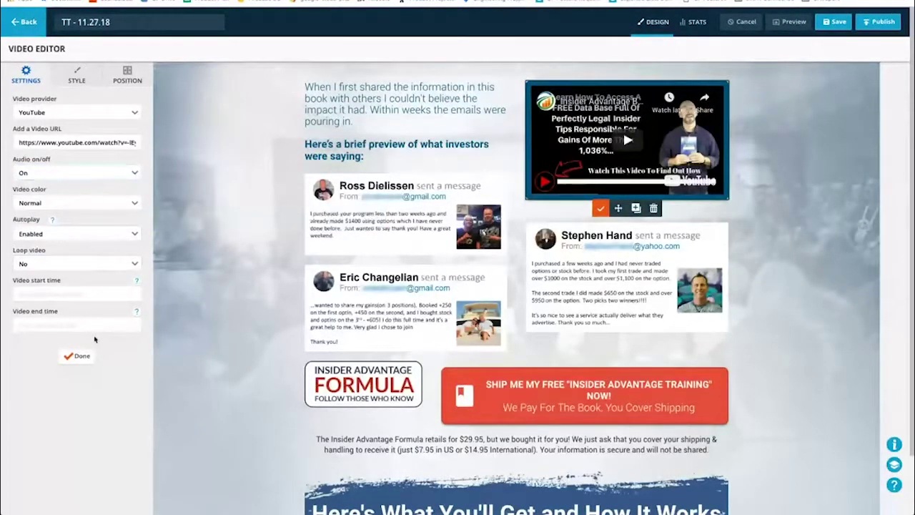
Step: Close the video settings, test the video's autoplay in the page preview, and review its settings
click(74, 356)
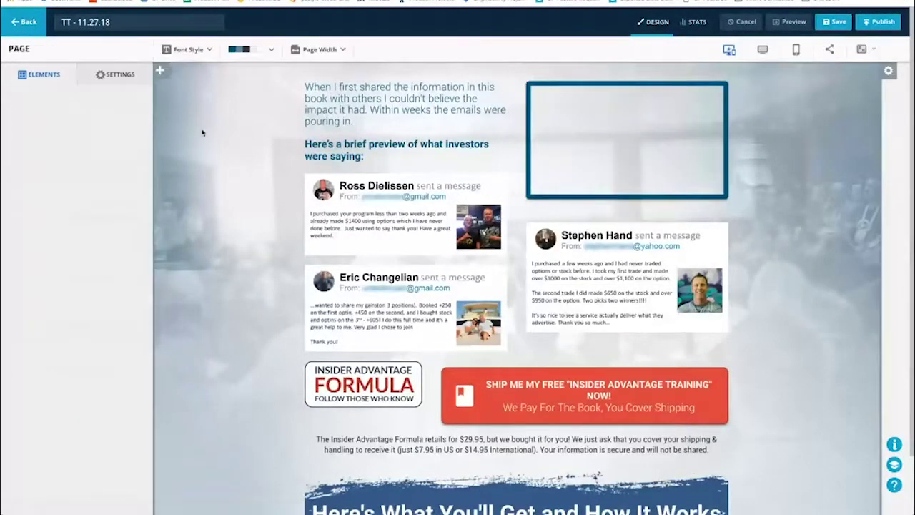
click(788, 21)
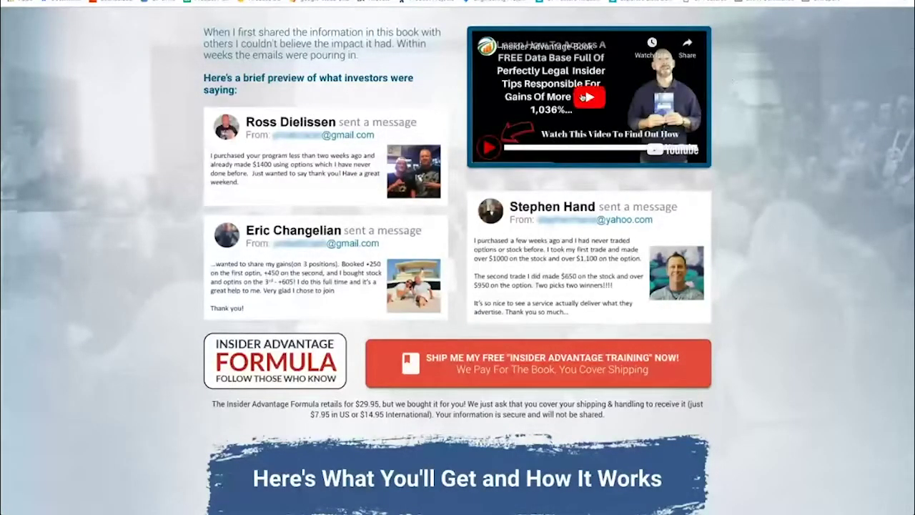
click(584, 98)
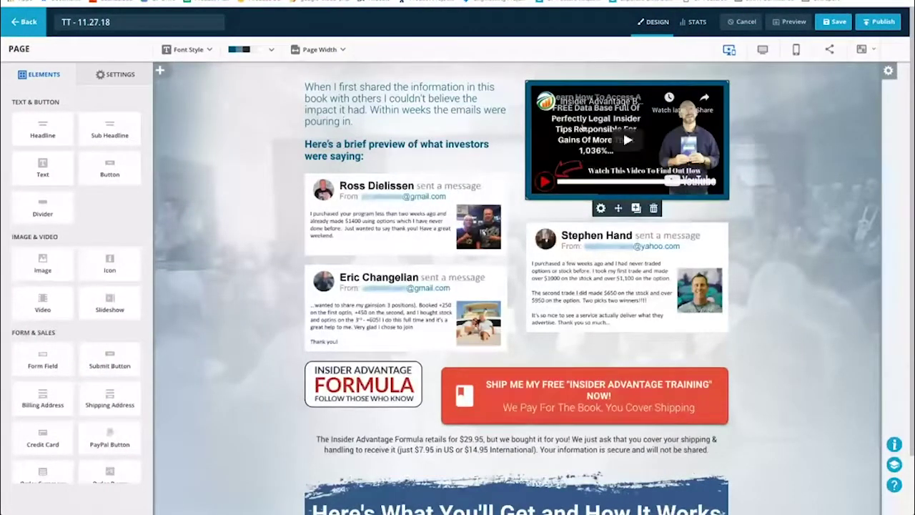
click(572, 125)
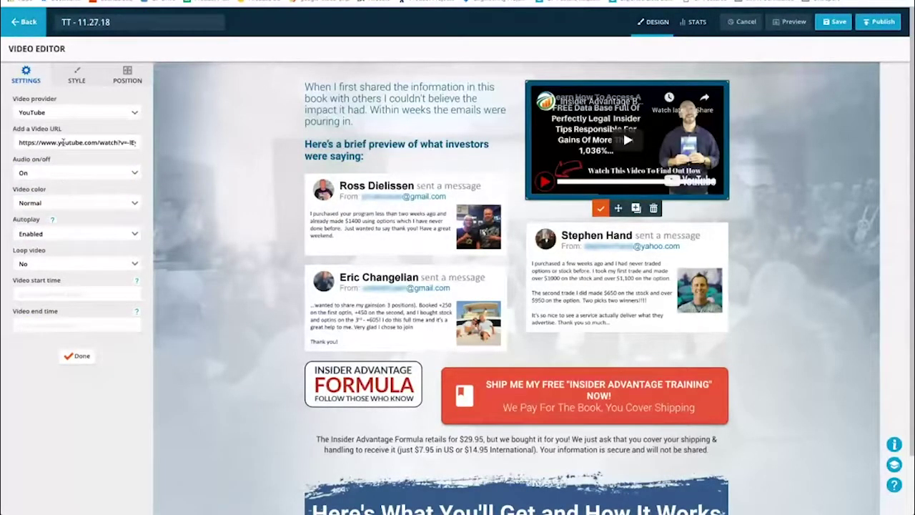
click(76, 357)
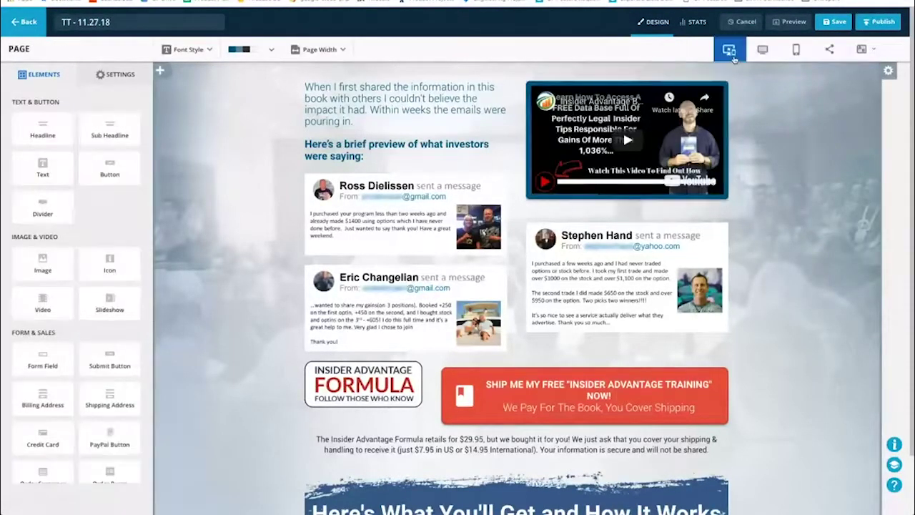
click(788, 28)
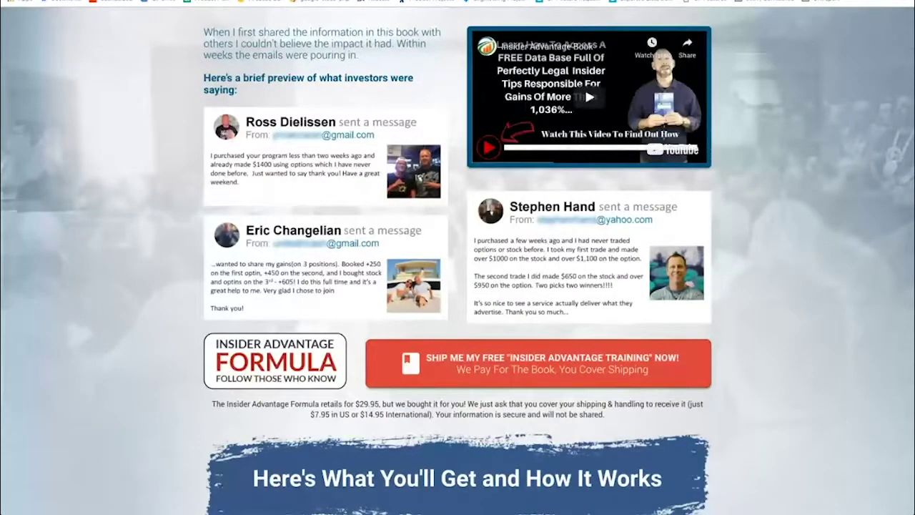
key(ctrl+w)
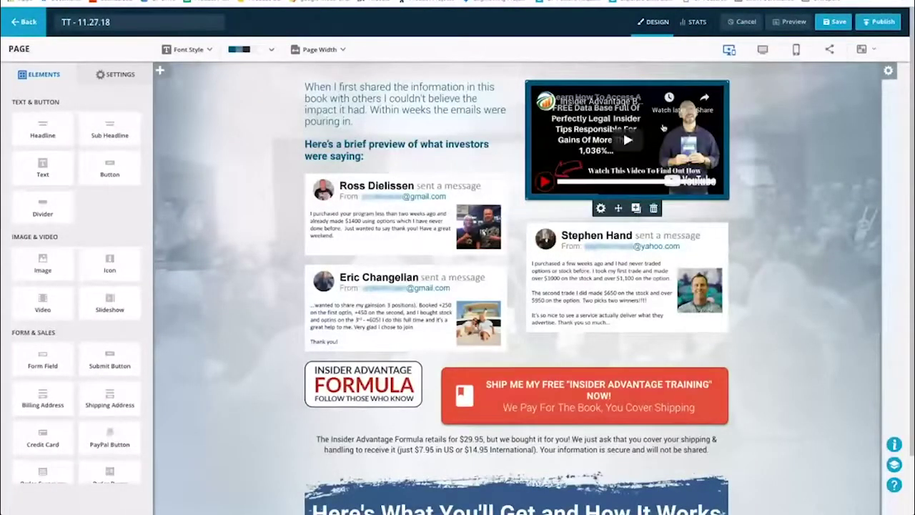
Step: Turn the video's audio off and preview the page to test autoplay again
click(600, 207)
click(77, 202)
click(84, 174)
click(51, 203)
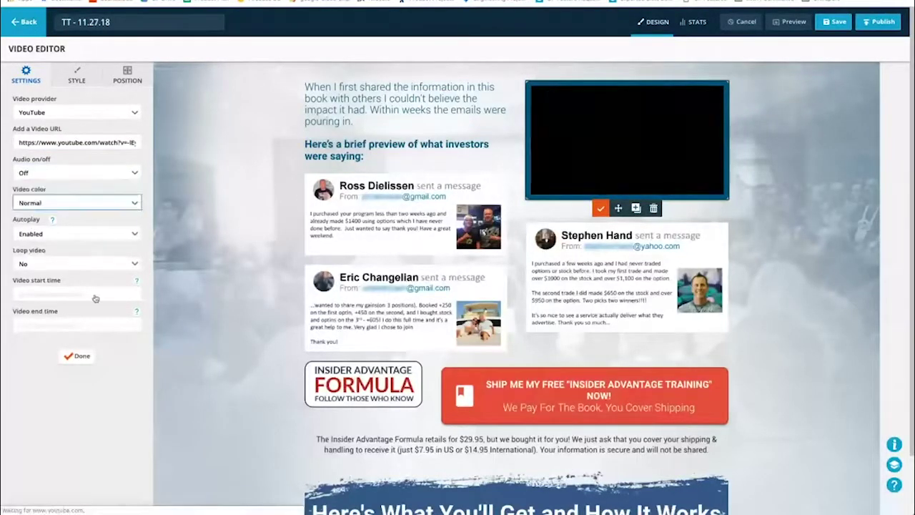
click(77, 355)
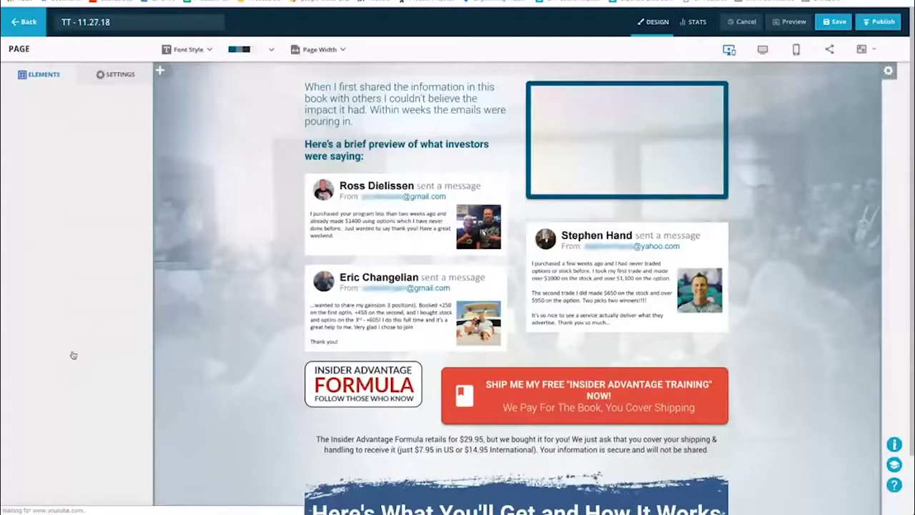
click(785, 23)
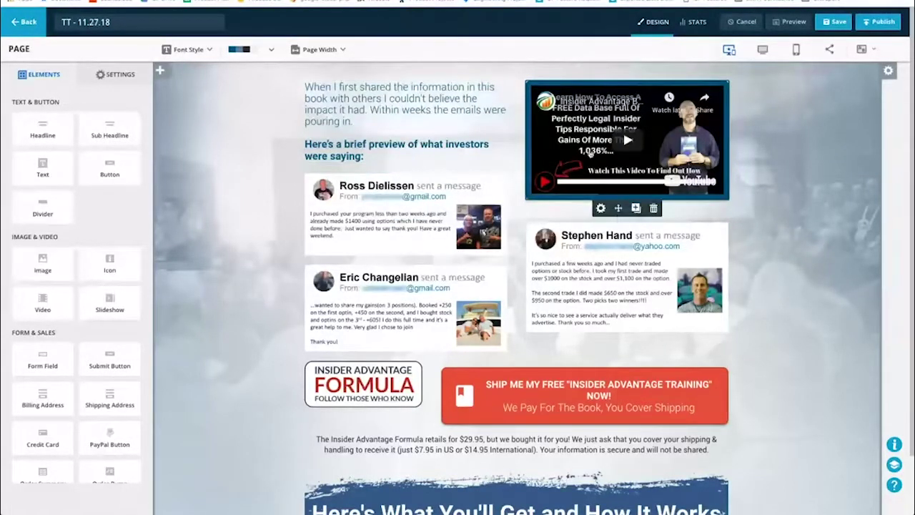
Step: Try the Very dark video color on the embedded video, restore it to Normal, and close the video settings
click(601, 208)
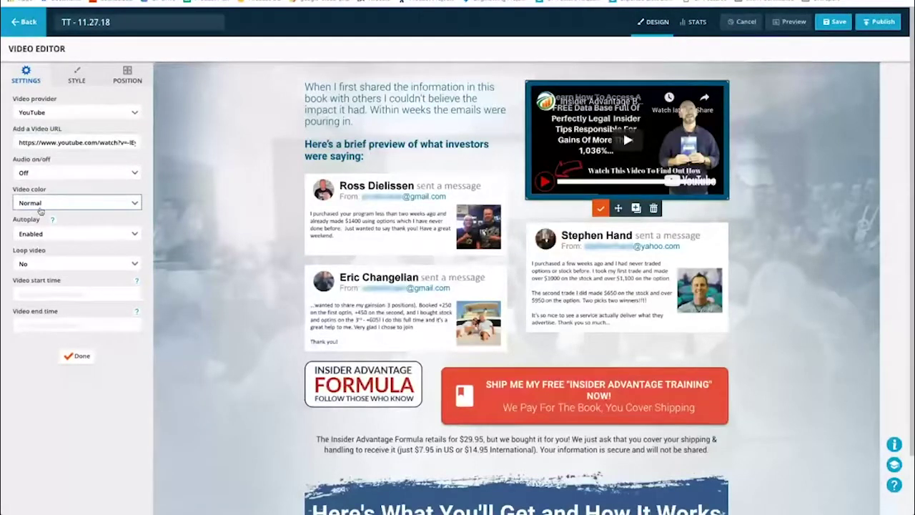
click(73, 205)
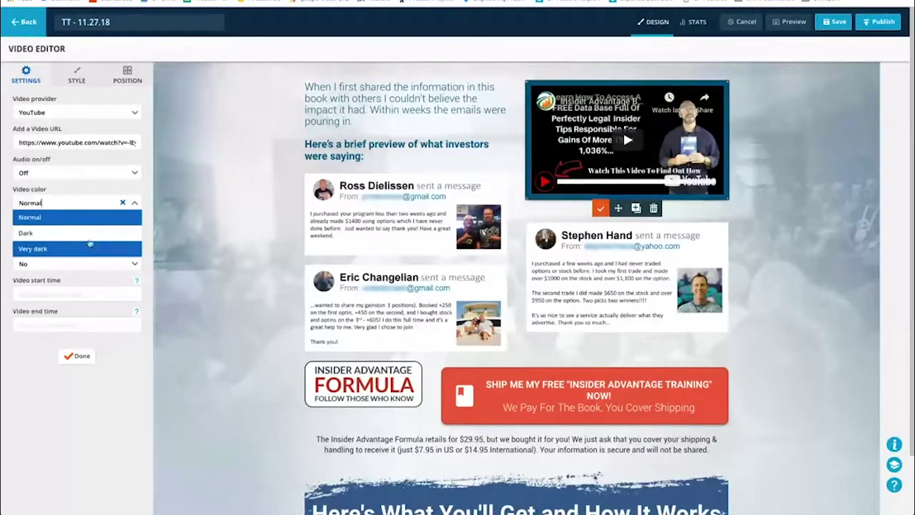
click(56, 248)
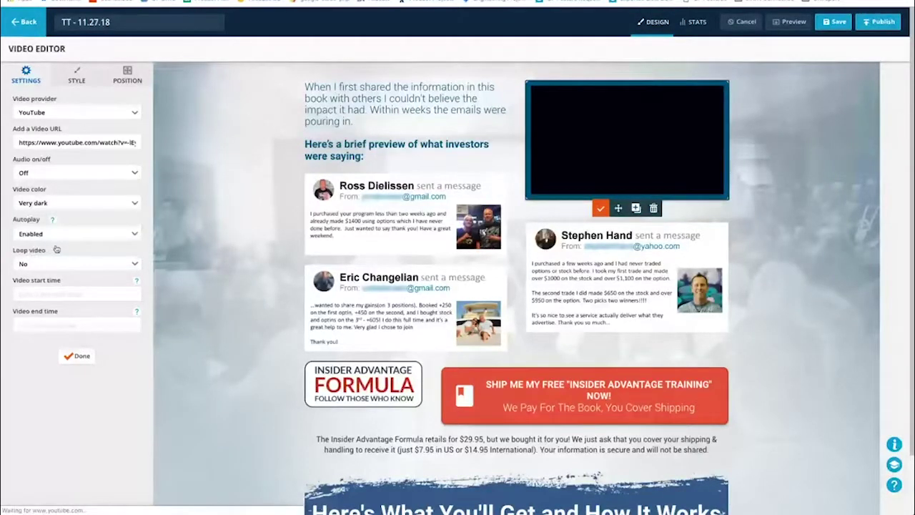
click(76, 204)
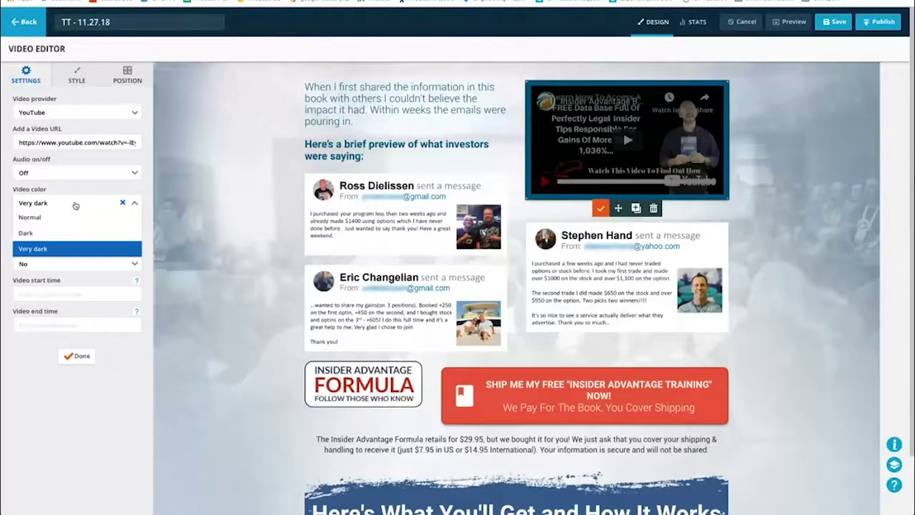
click(45, 218)
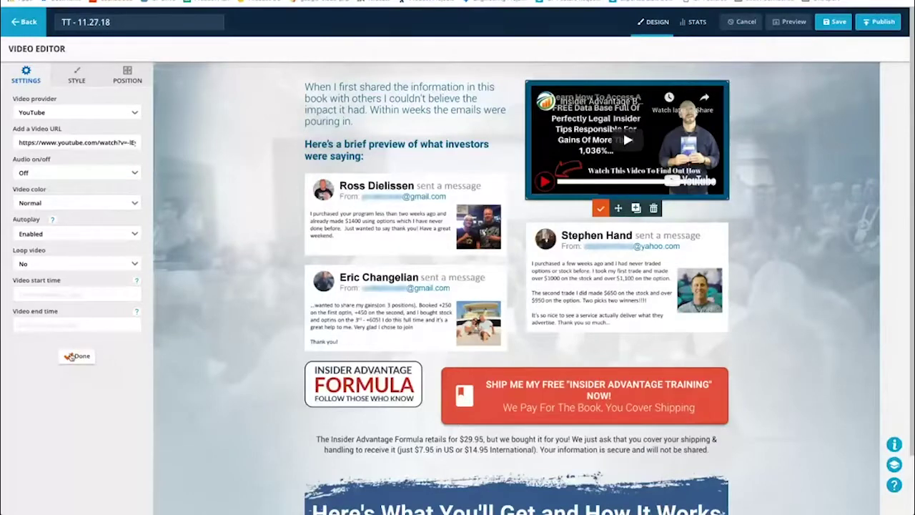
click(75, 356)
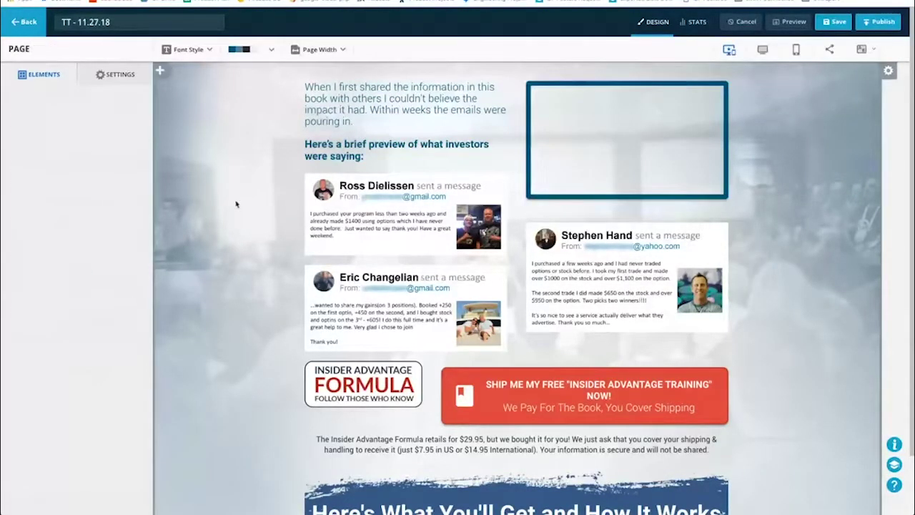
Step: Add a new blank single-column block beneath the "Here's What You'll Get and How It Works" banner
scroll(428, 314, down, 1)
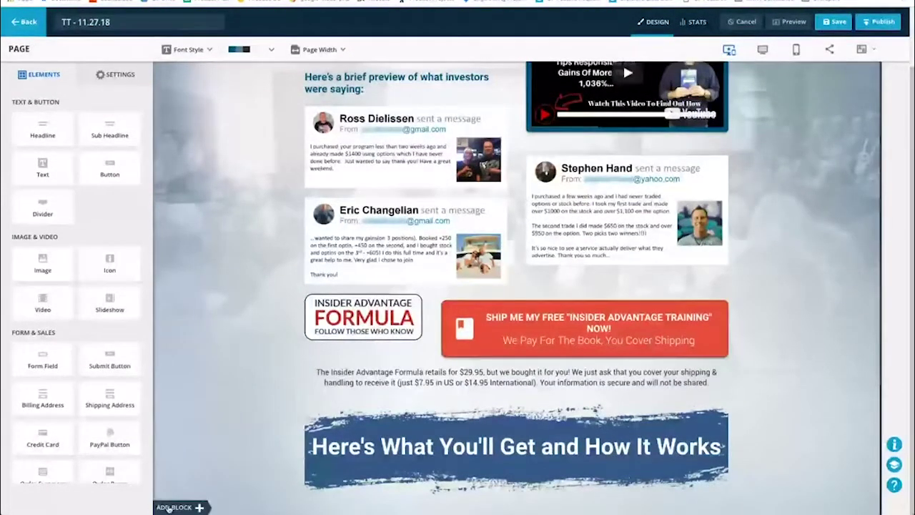
click(200, 506)
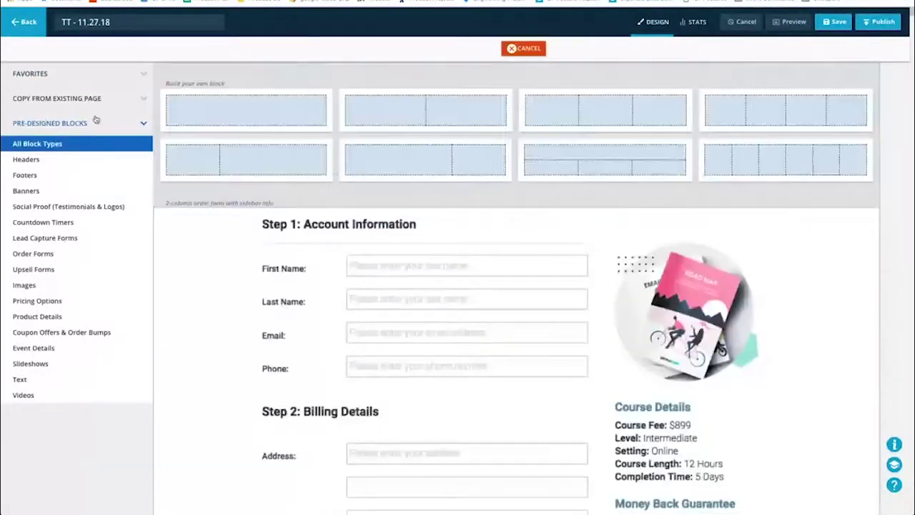
click(420, 160)
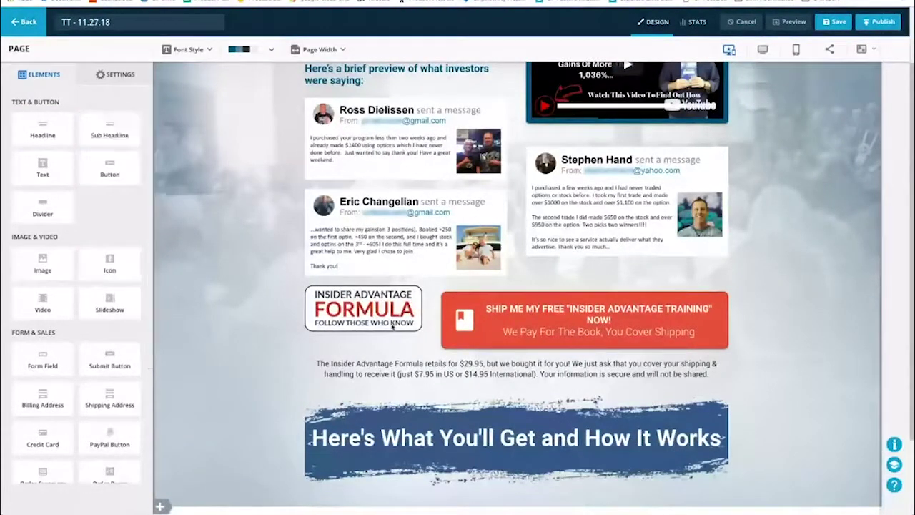
Step: Place a headline, a sub-headline and a text element, stacked in that order, in the new block
scroll(391, 326, down, 2)
drag(42, 128, 494, 456)
scroll(285, 286, up, 1)
drag(109, 129, 428, 504)
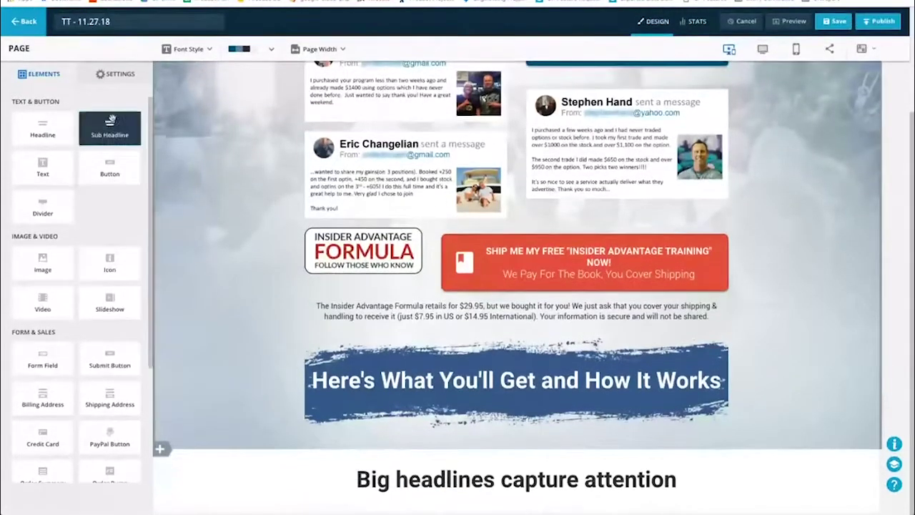
drag(111, 120, 495, 493)
mouse_move(60, 179)
mouse_down()
mouse_move(394, 433)
mouse_move(446, 511)
mouse_move(458, 513)
mouse_move(432, 493)
mouse_up()
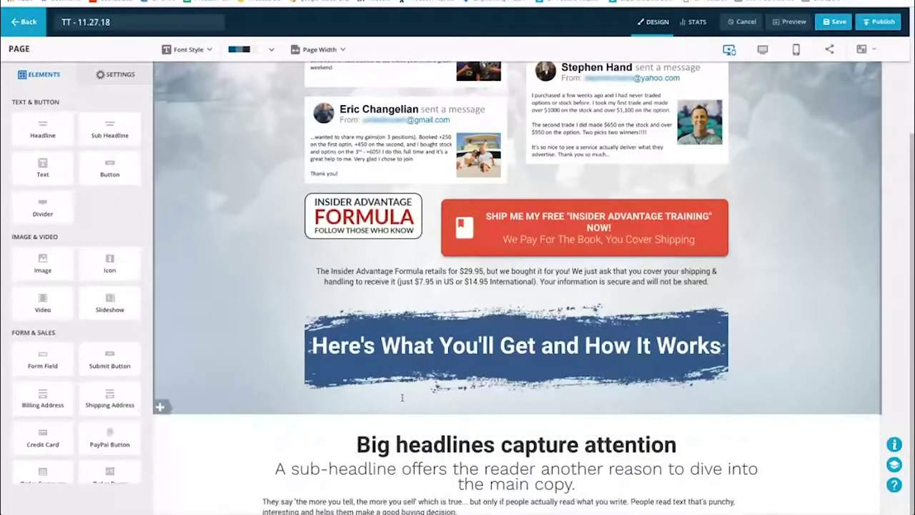
Step: Duplicate the red "SHIP ME MY FREE" button, move the copy below the new block's text, and narrow it to about two-thirds width
mouse_move(588, 207)
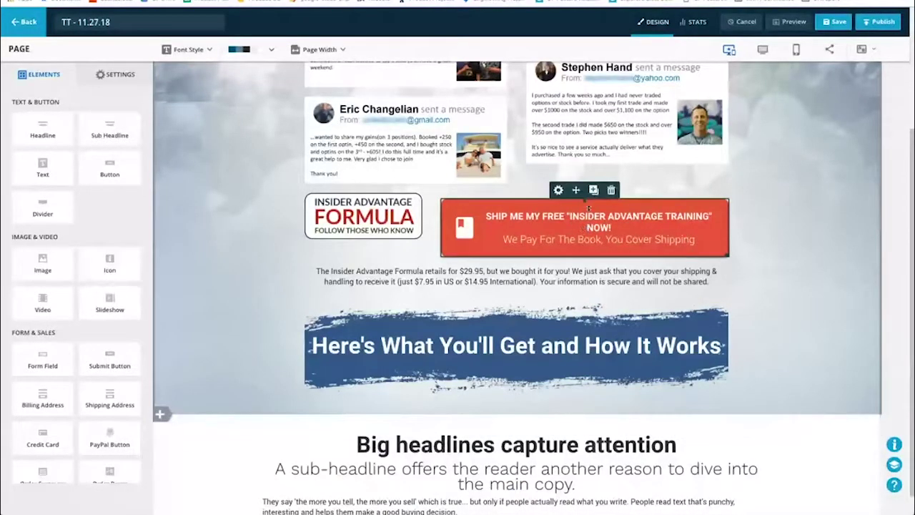
click(593, 190)
scroll(564, 214, down, 2)
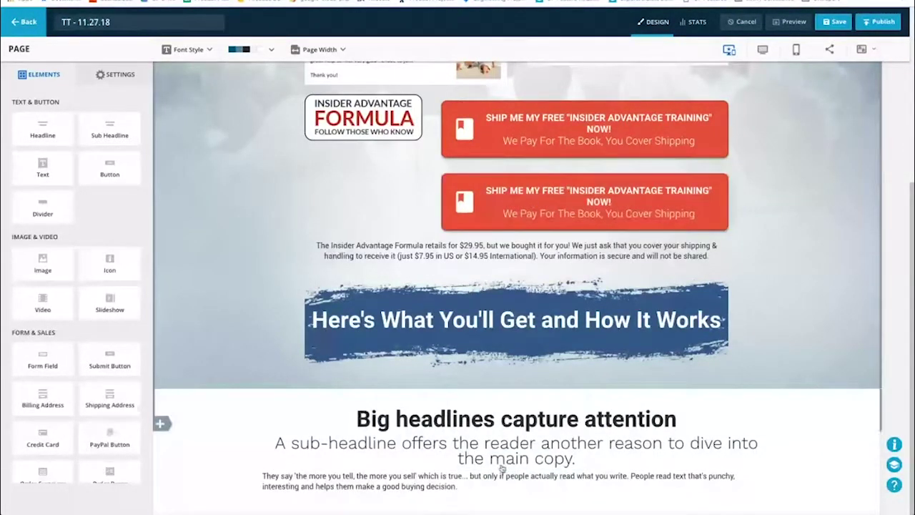
click(541, 192)
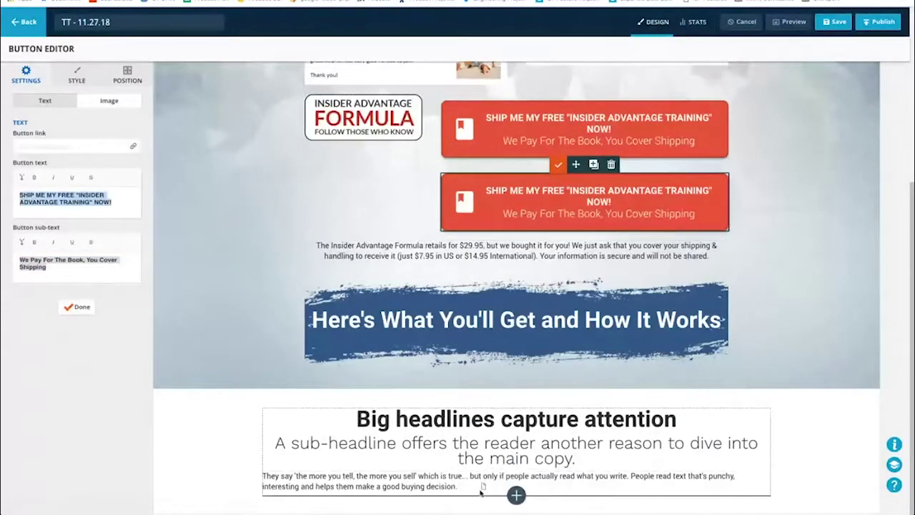
drag(480, 491, 483, 493)
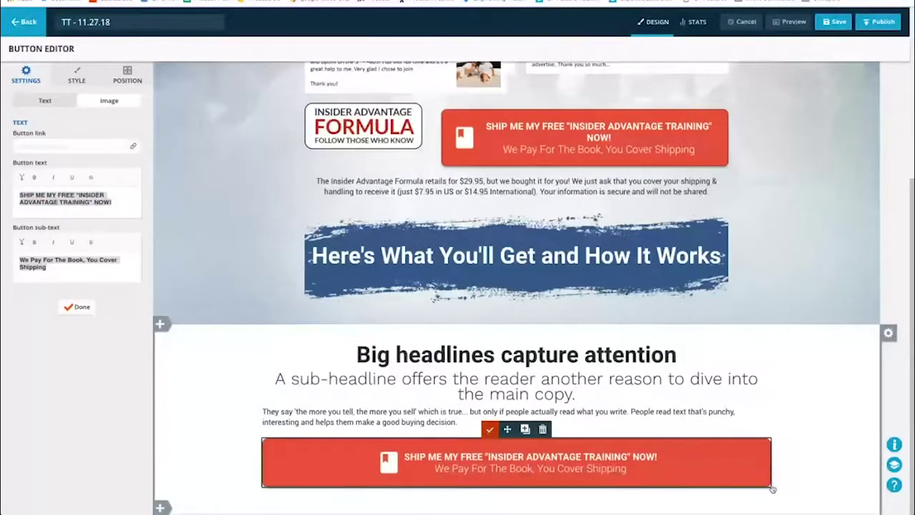
click(786, 488)
drag(769, 485, 602, 485)
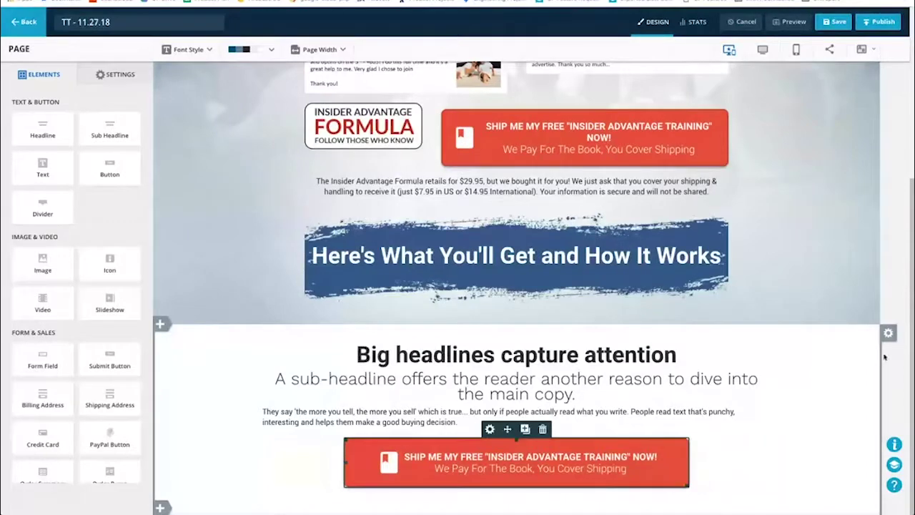
Step: Set the new block's top and bottom padding to 170px
click(888, 333)
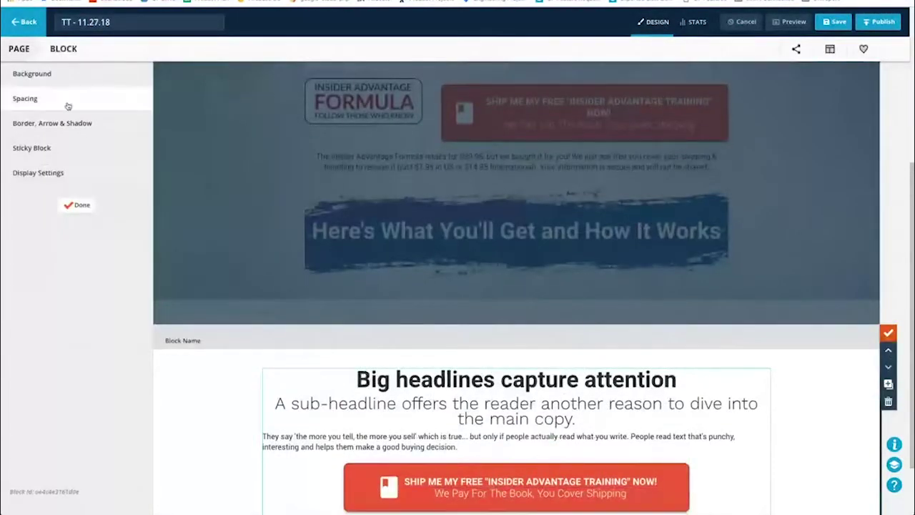
click(68, 102)
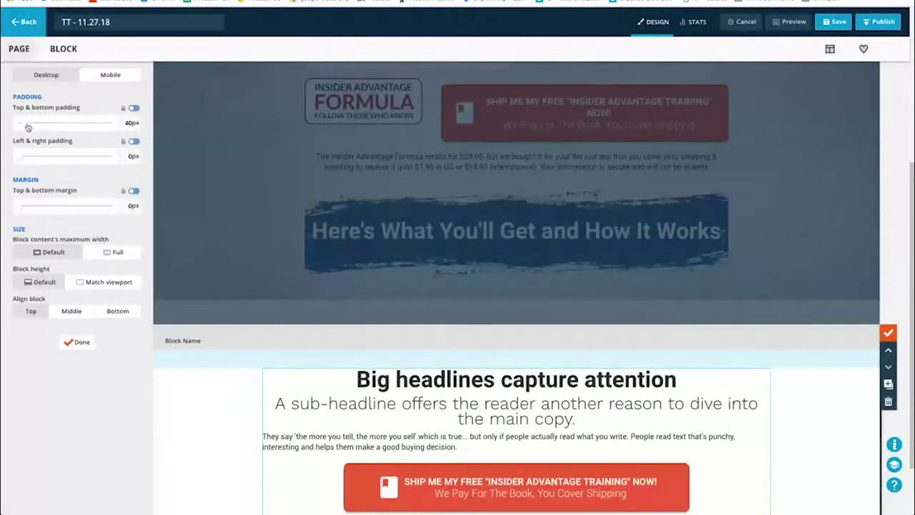
drag(28, 127, 52, 126)
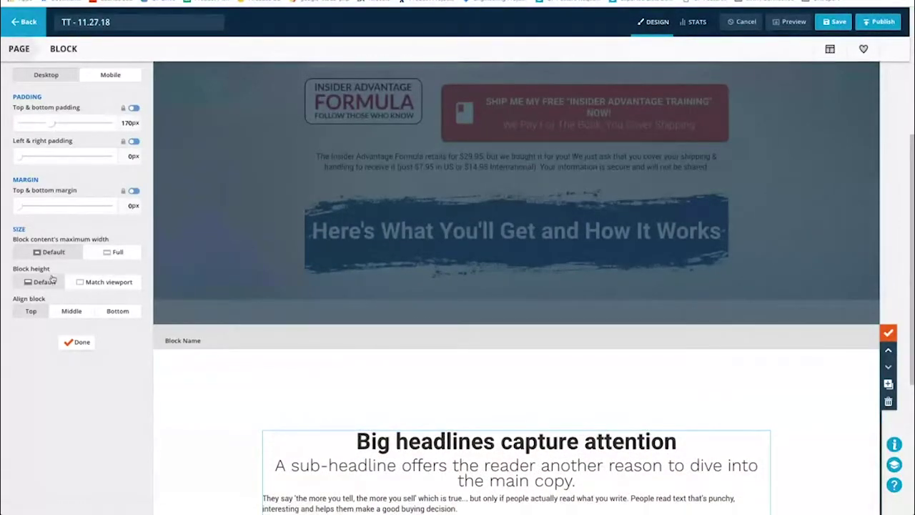
click(75, 344)
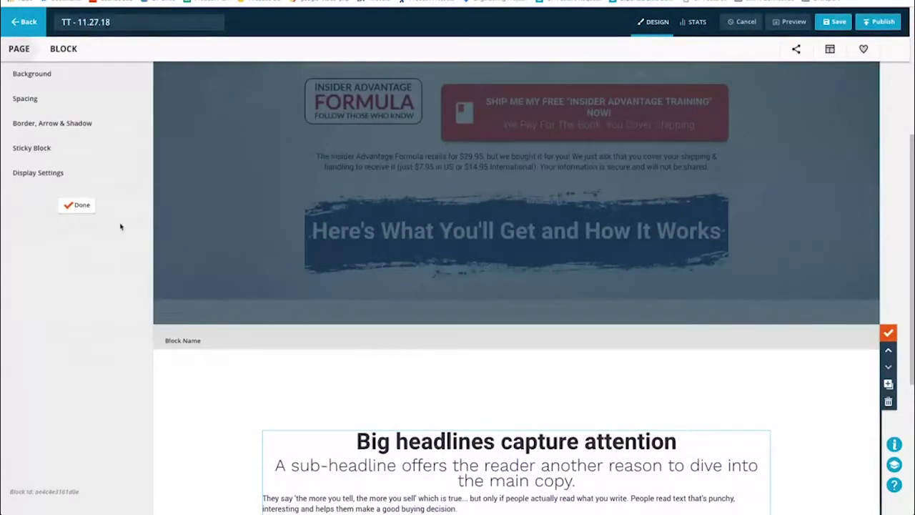
click(76, 73)
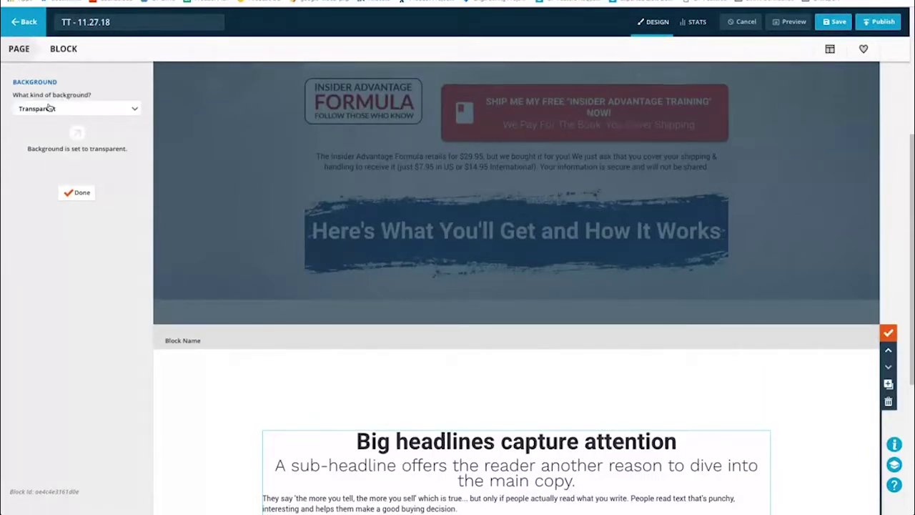
click(49, 108)
click(29, 171)
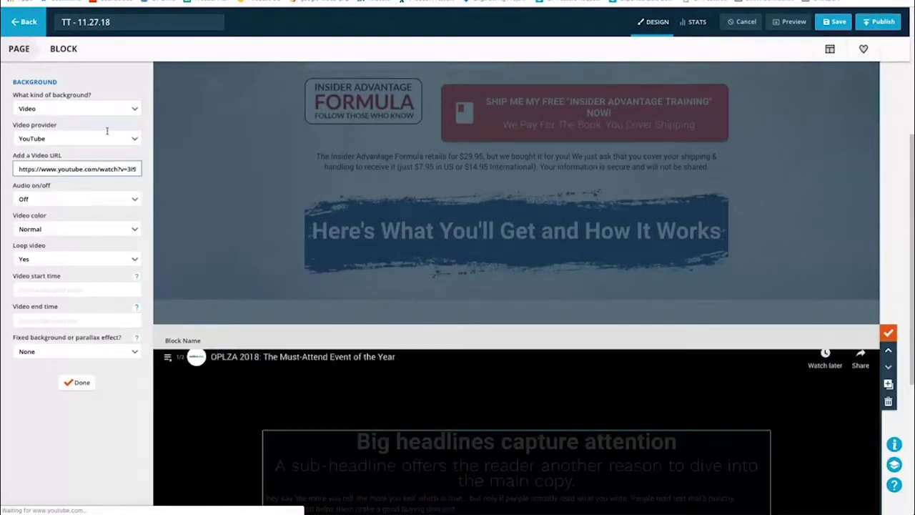
triple_click(77, 170)
text(https://www.youtube.com/watch?v=-lEyoIdCi98)
key(Tab)
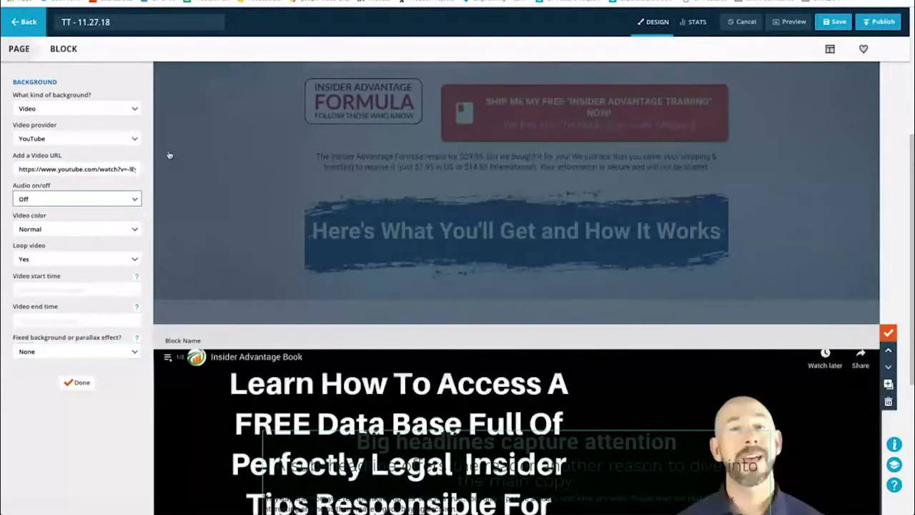
Step: Set the background video's color to Very dark and close the block settings
click(51, 230)
click(32, 275)
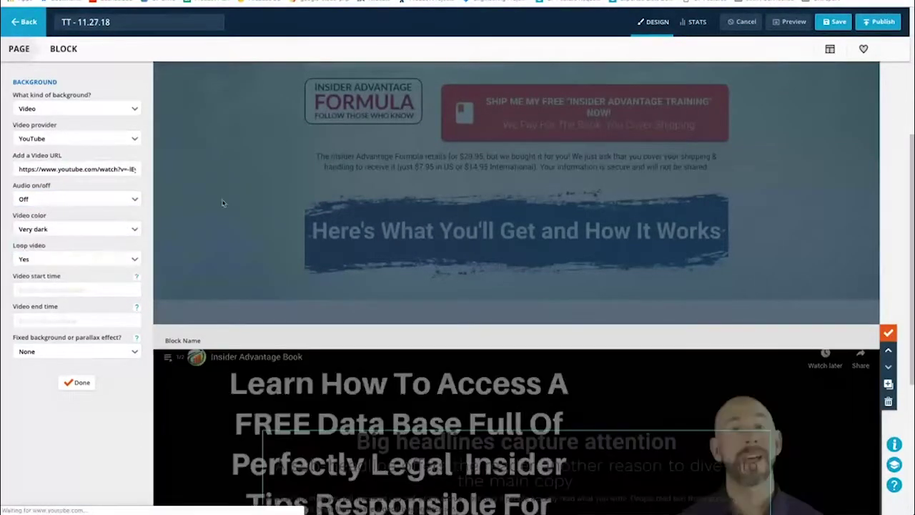
click(78, 384)
click(75, 206)
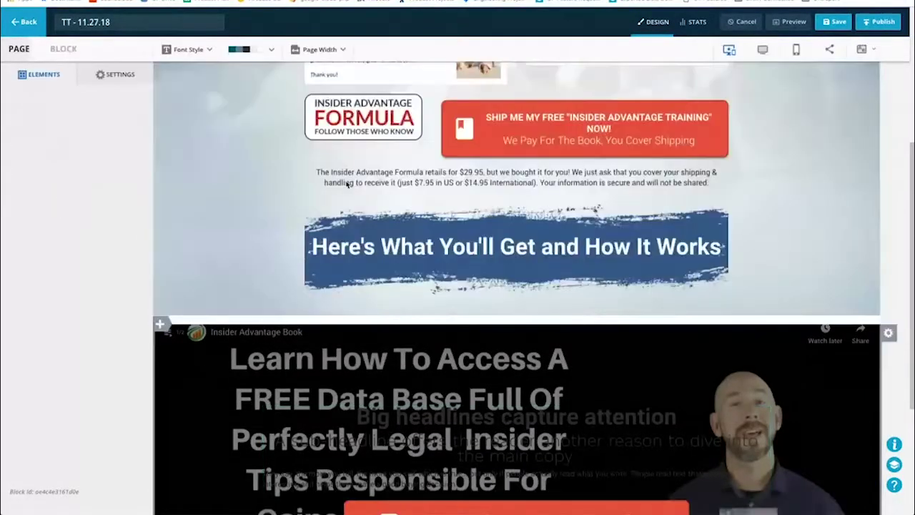
Step: Color the whole "Big headlines capture attention" headline White and leave its text editor
scroll(404, 271, down, 2)
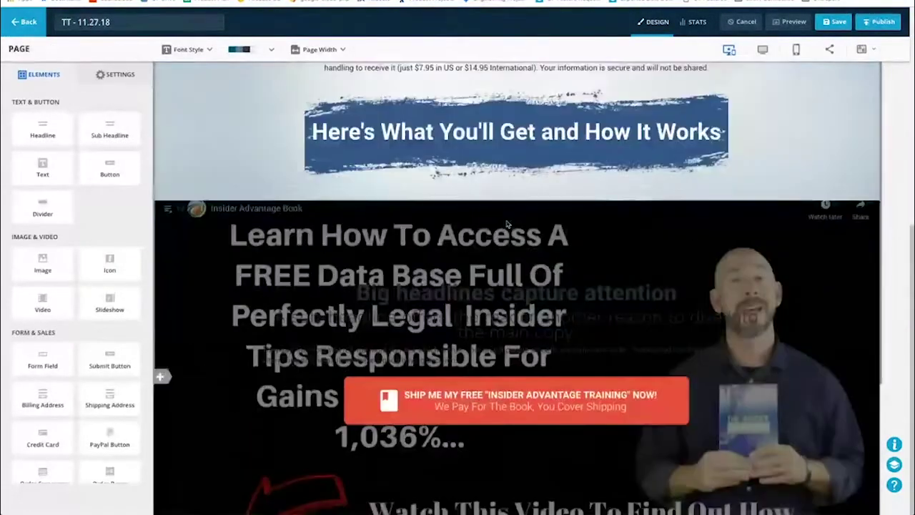
double_click(386, 302)
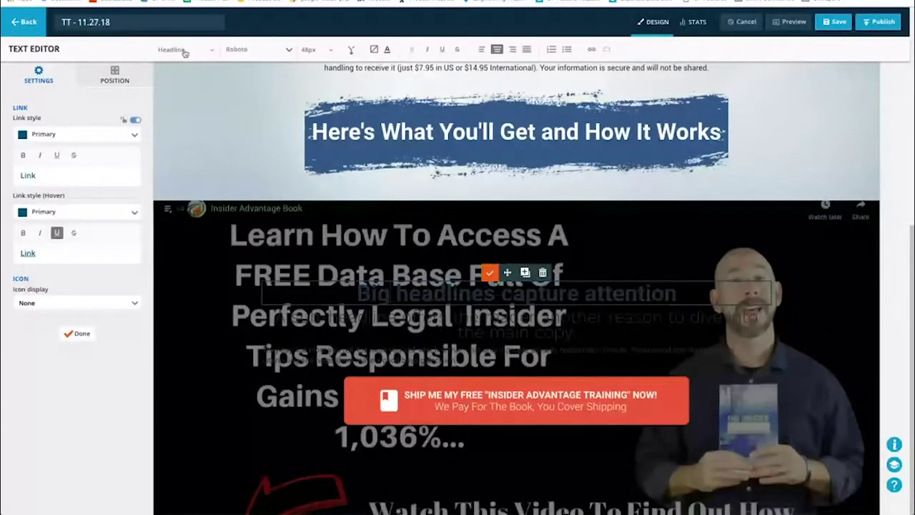
click(387, 50)
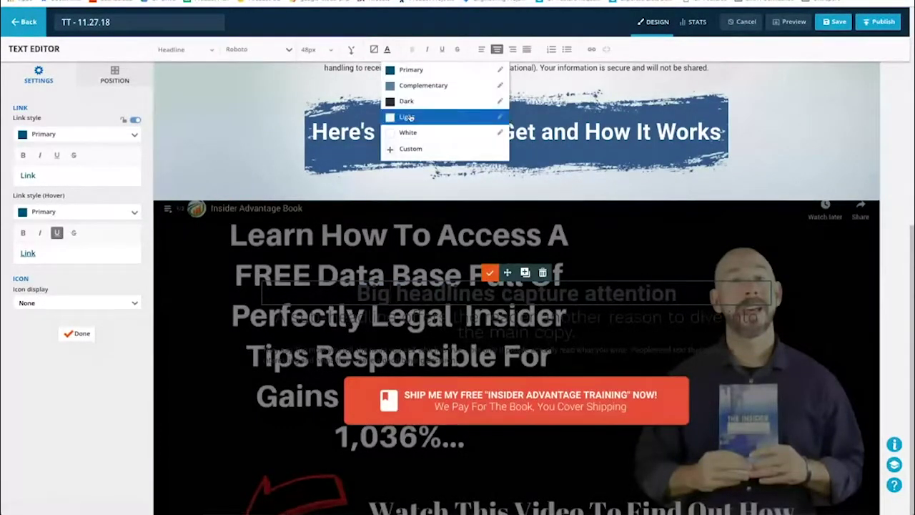
click(406, 131)
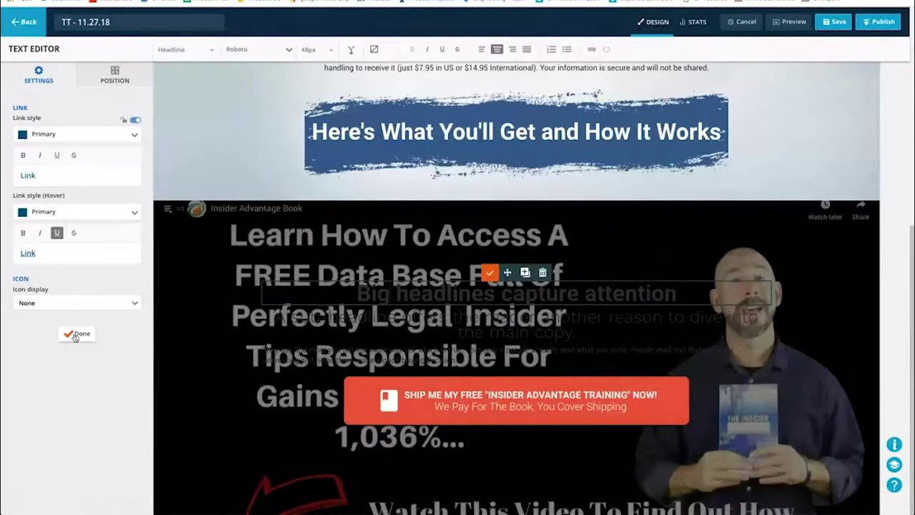
triple_click(400, 286)
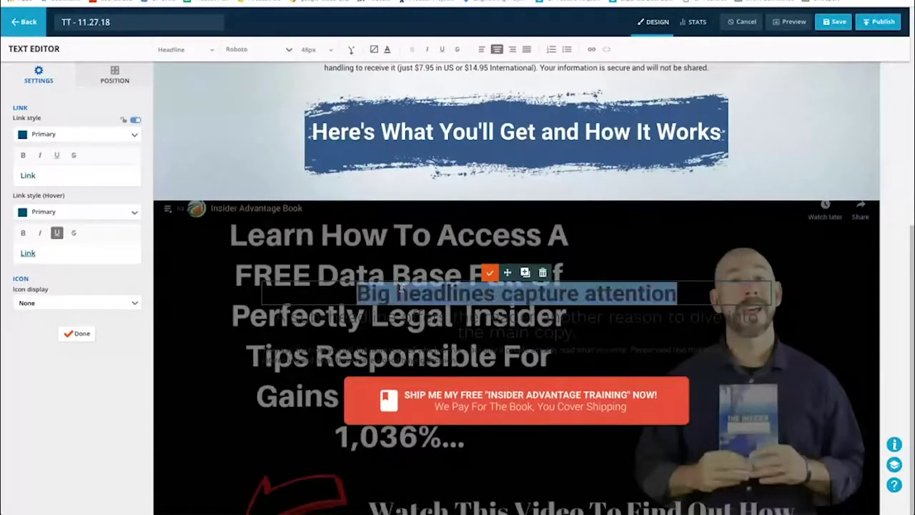
click(387, 50)
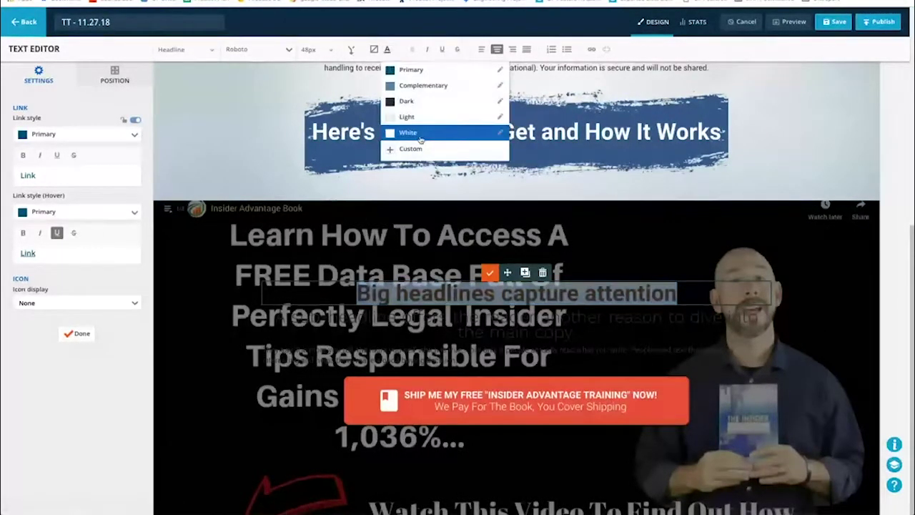
click(406, 130)
click(406, 326)
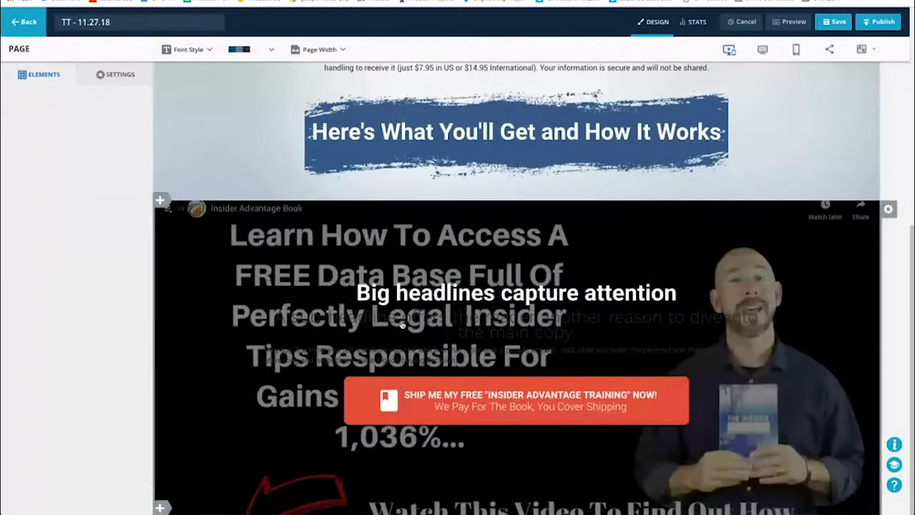
Step: Color the sub-headline text over the video background White
double_click(398, 324)
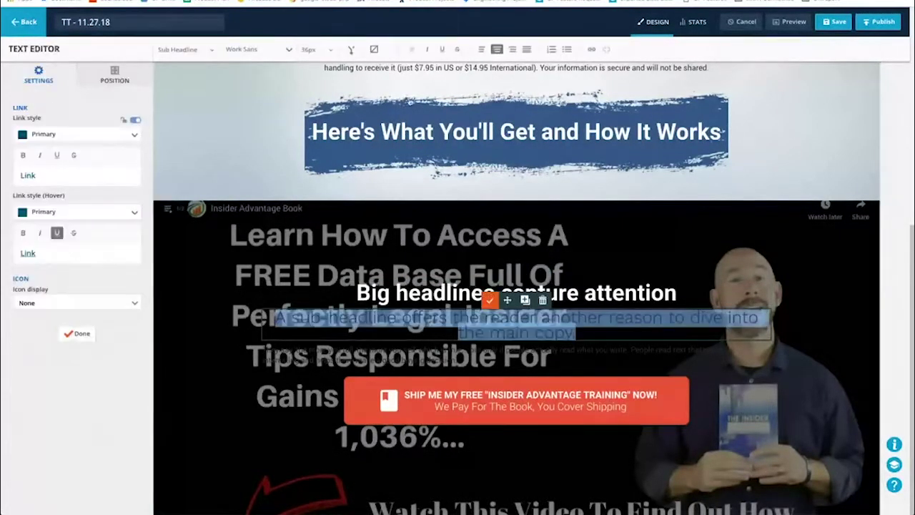
click(390, 50)
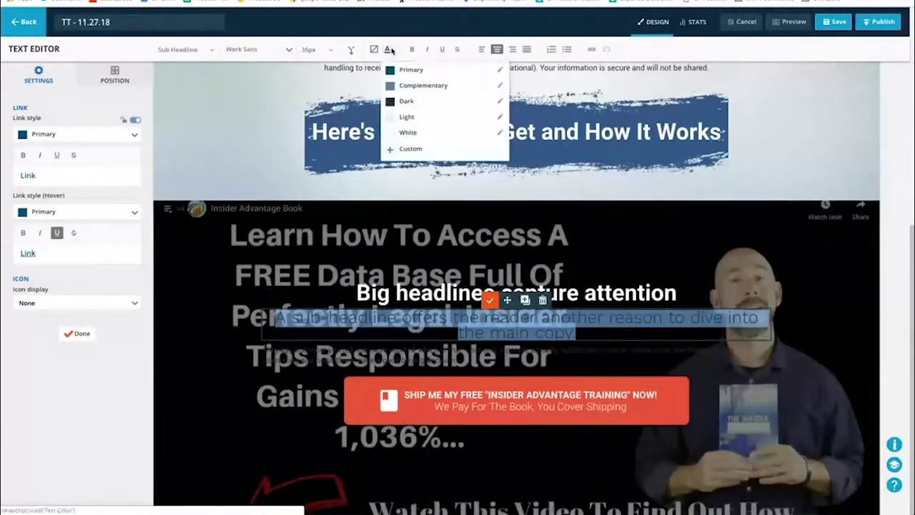
click(404, 132)
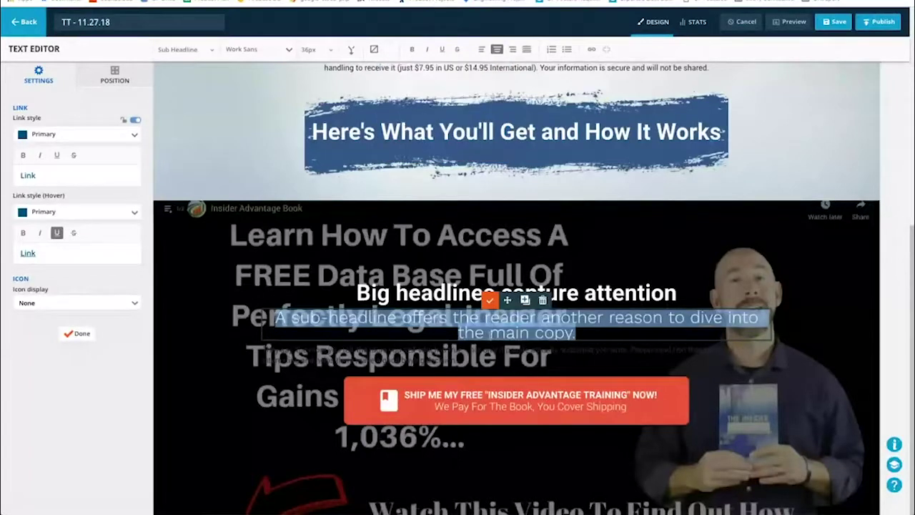
Step: Color the body paragraph above the red button White and leave its text editor
click(437, 350)
click(407, 353)
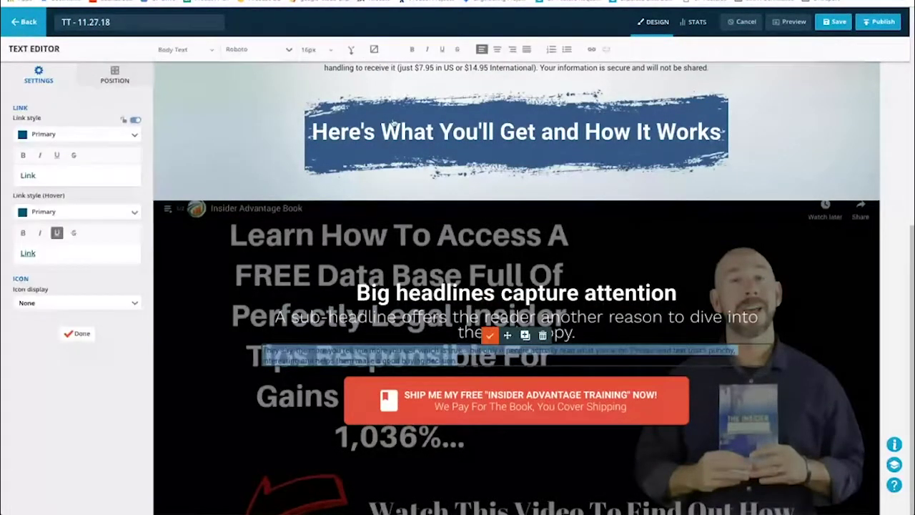
click(387, 50)
click(406, 131)
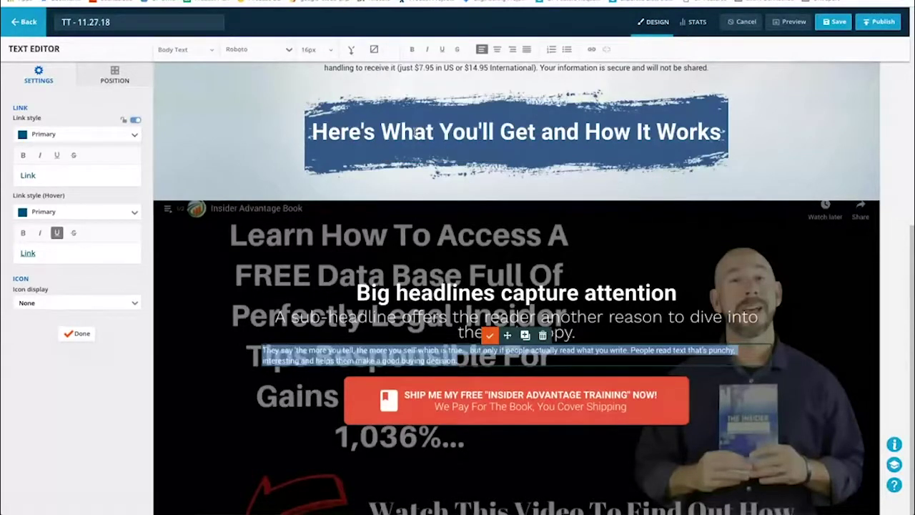
click(80, 334)
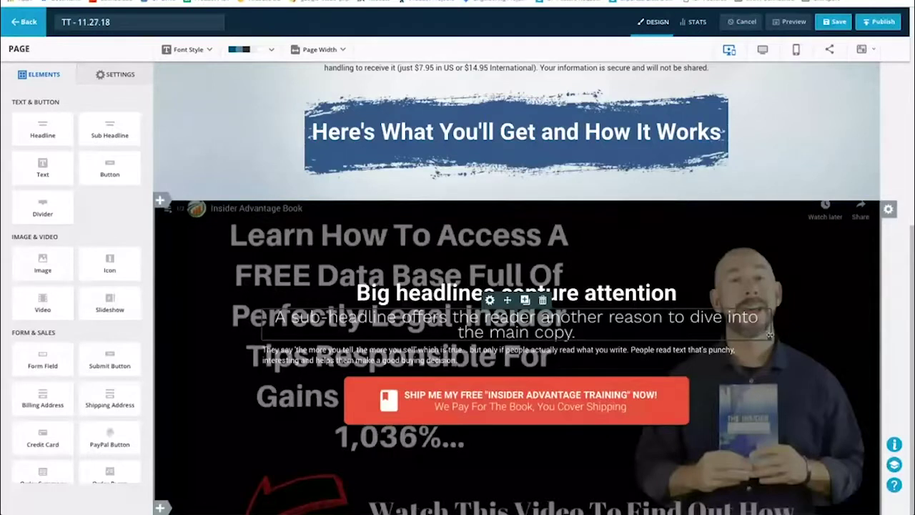
Step: Narrow the sub-headline over the video background and center-align the body paragraph below it
drag(770, 334, 641, 344)
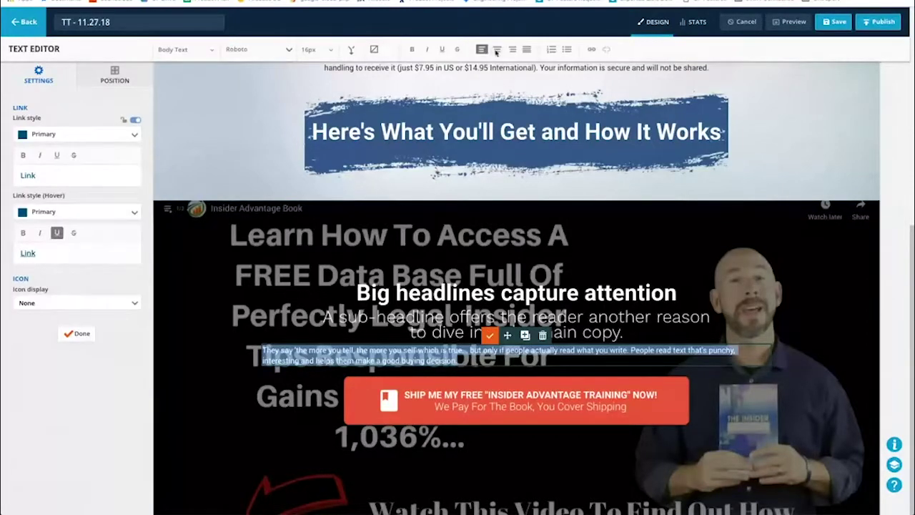
click(497, 50)
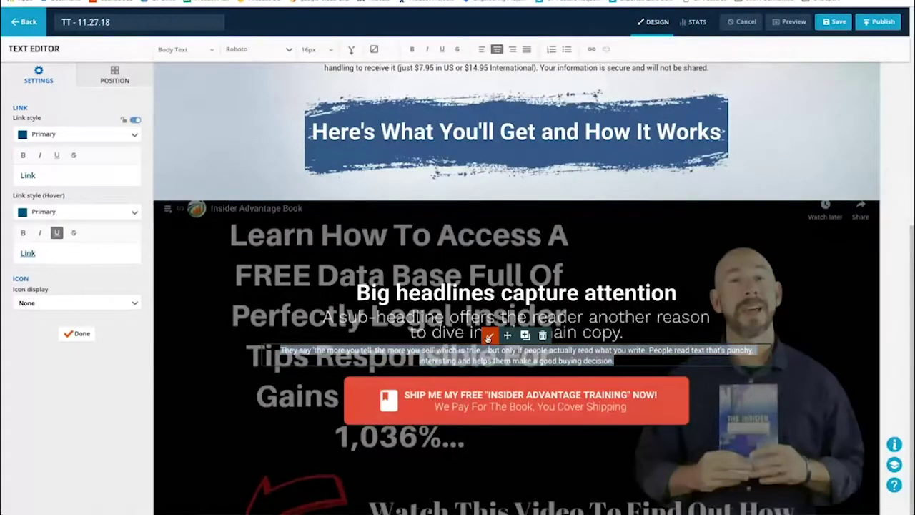
click(179, 288)
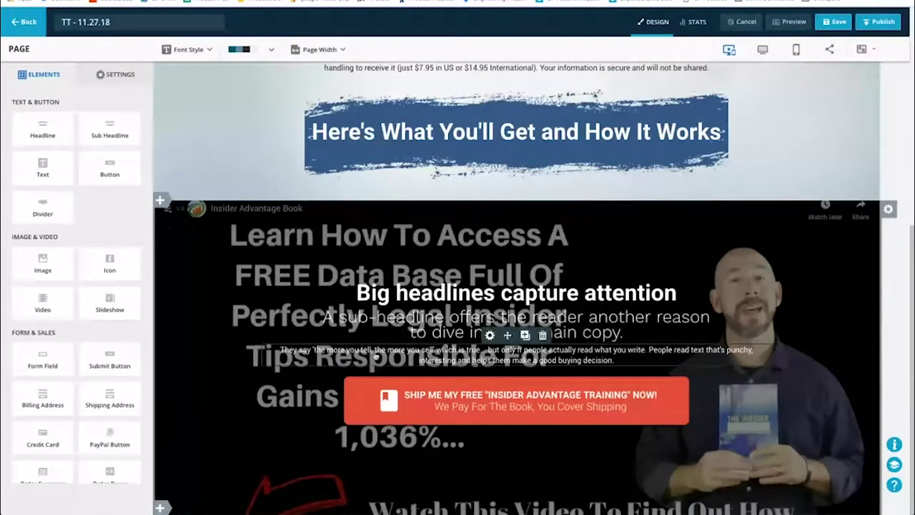
Step: Search the web for "youtube background video" and open the "No Copyright, Copyright Free Videos, Motion Graphics, Movies" result
scroll(375, 353, up, 2)
scroll(375, 355, up, 1)
scroll(375, 355, down, 3)
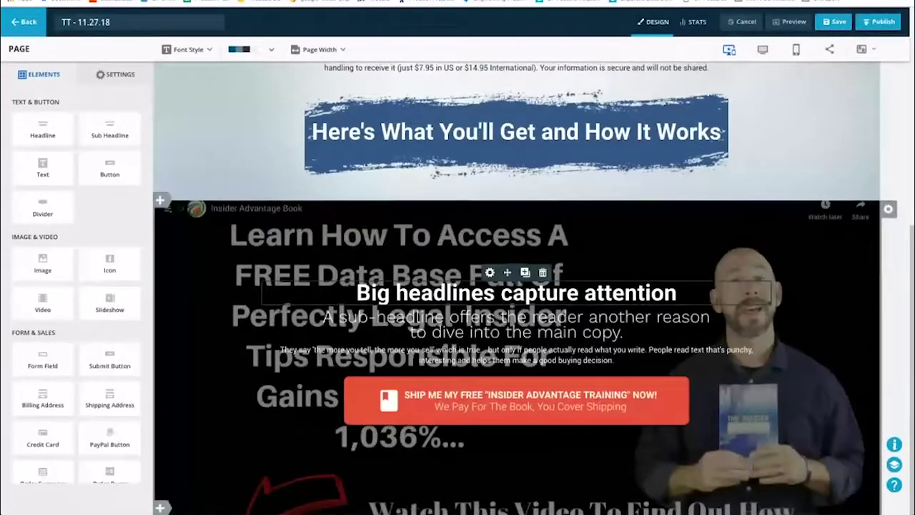
key(ctrl+t)
text(youtube)
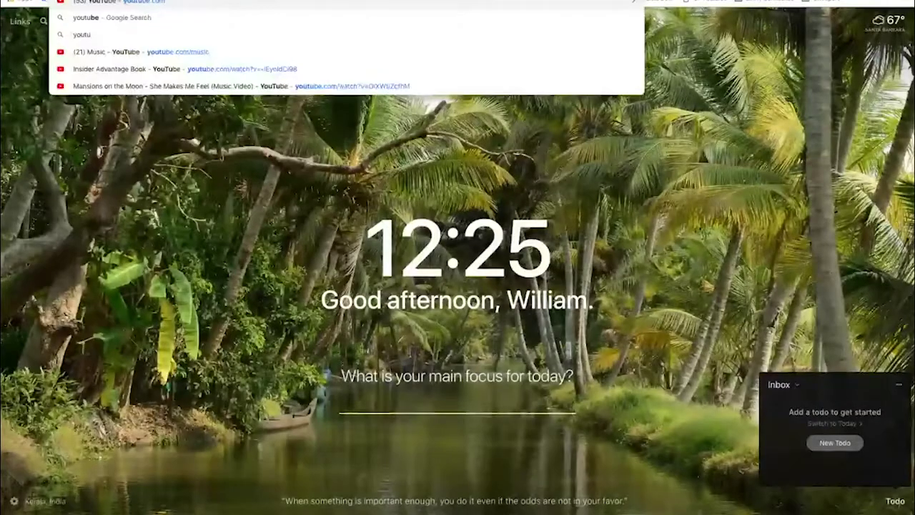
text( backgrou)
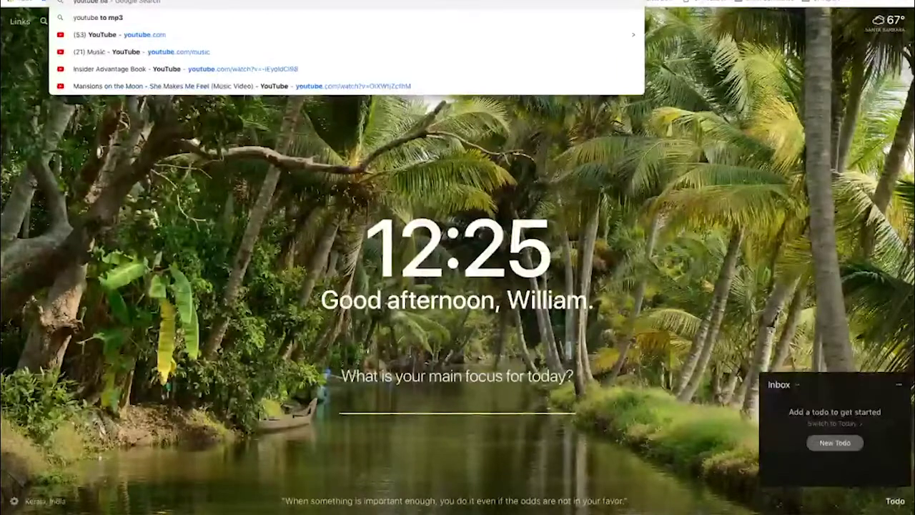
text(nd vide)
key(Return)
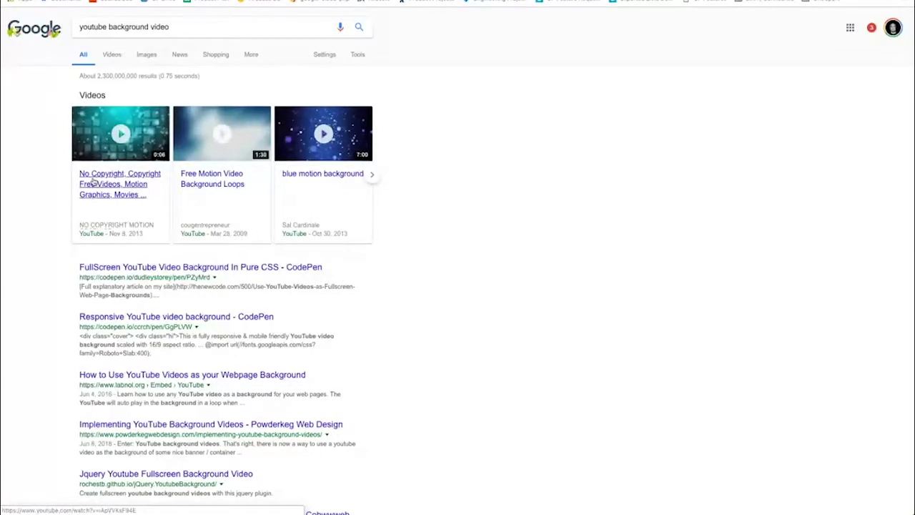
click(117, 184)
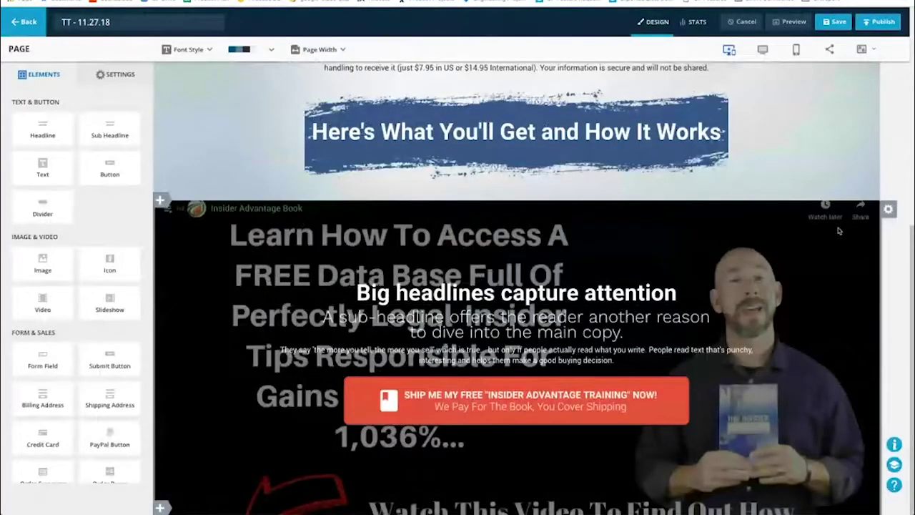
Step: Replace the block's background video URL with the link to the No Copyright motion graphics YouTube video
click(887, 209)
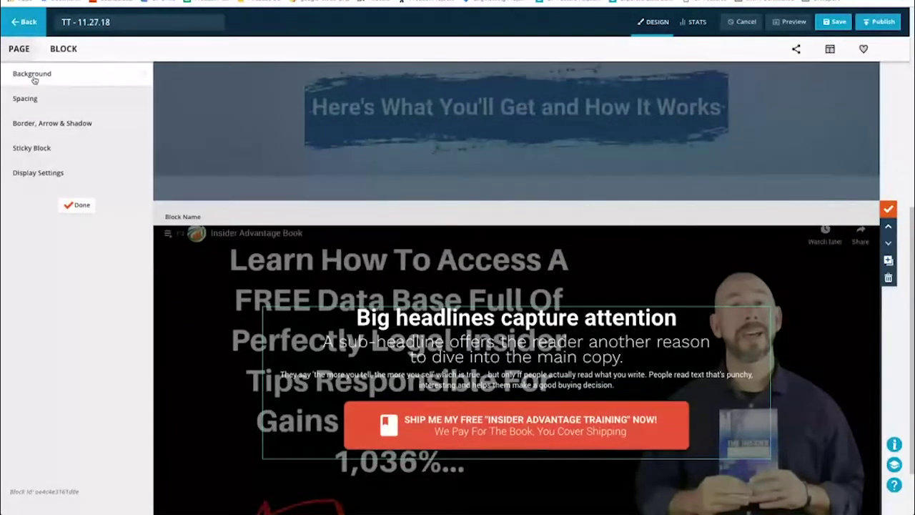
key(ctrl+a)
key(ctrl+v)
click(138, 422)
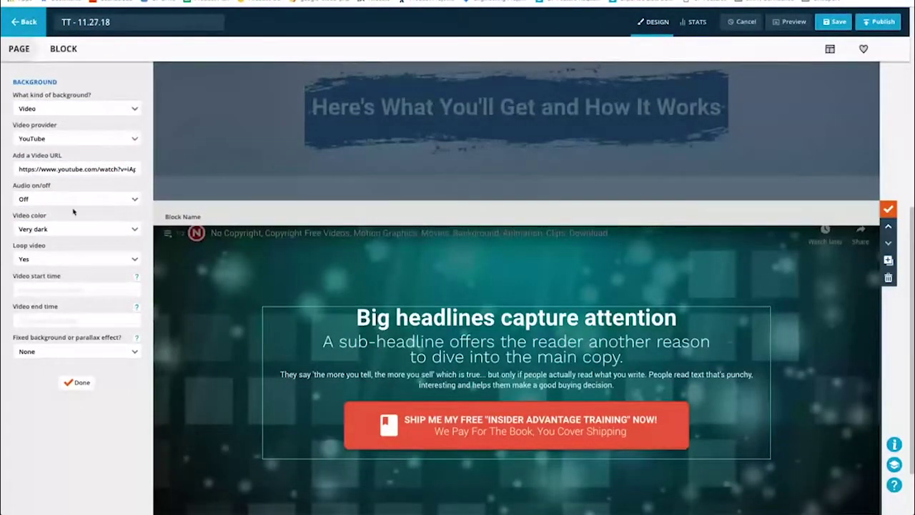
Step: Set the background video's fixed or parallax effect to Fixed and close the block settings
click(65, 291)
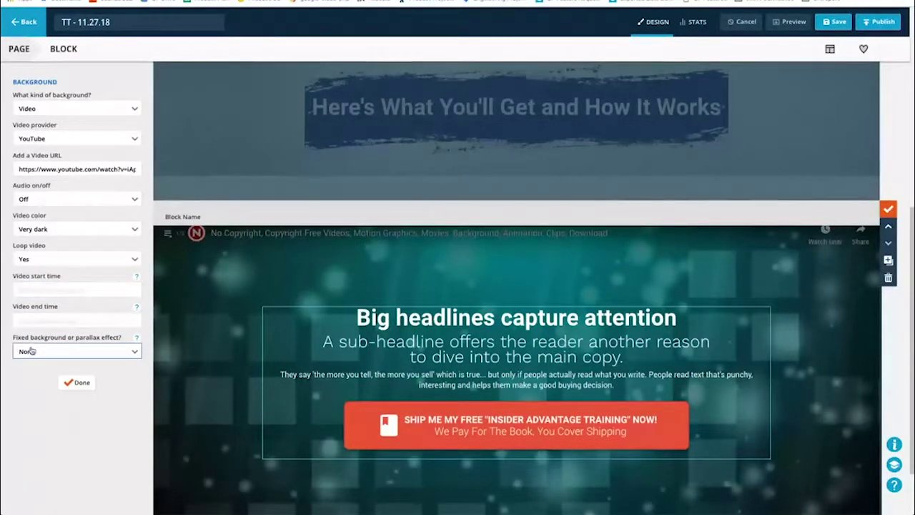
click(63, 356)
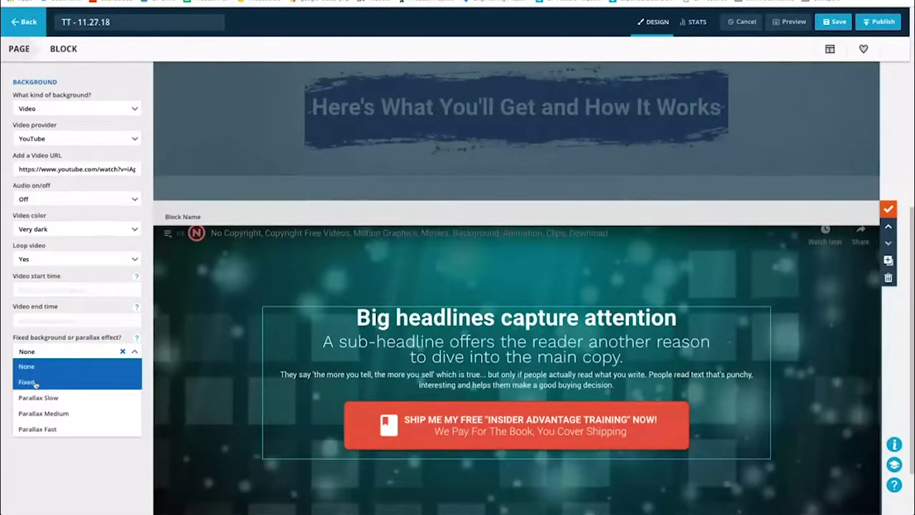
click(66, 381)
click(69, 383)
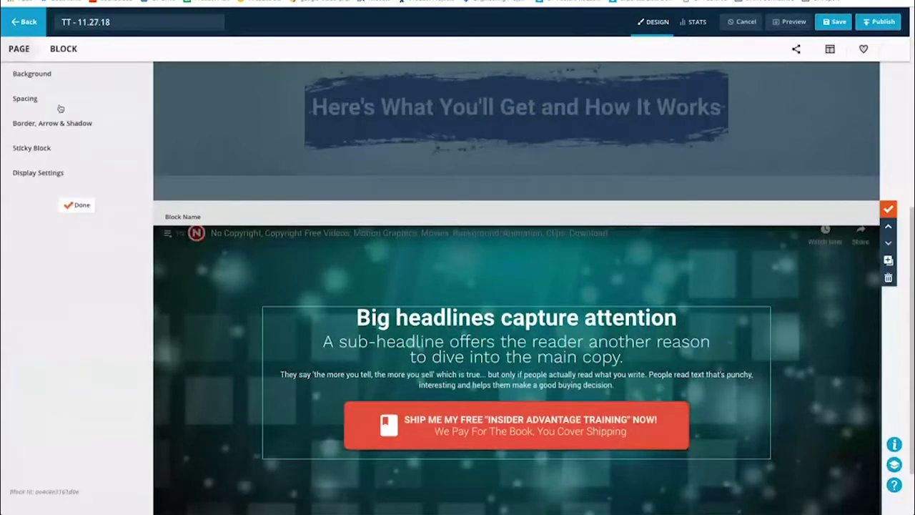
click(76, 204)
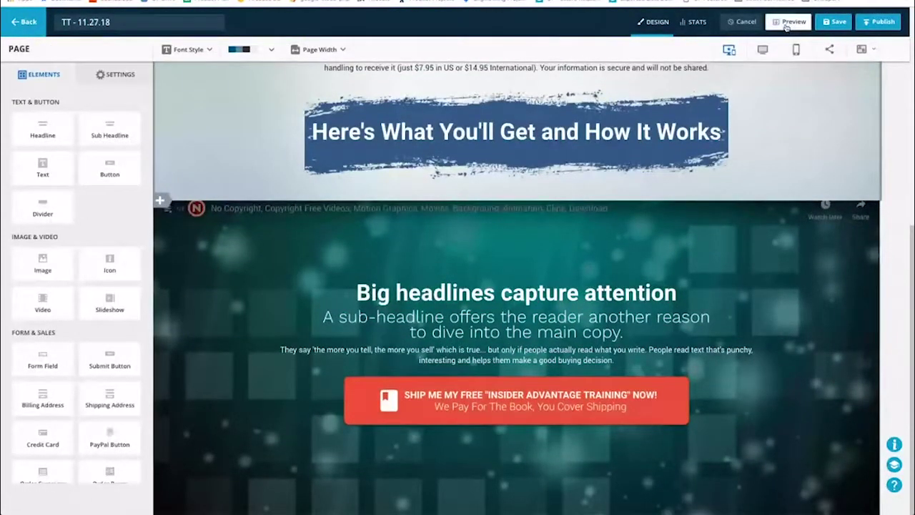
Step: Duplicate the investor testimonials block and leave its block settings
scroll(292, 207, up, 5)
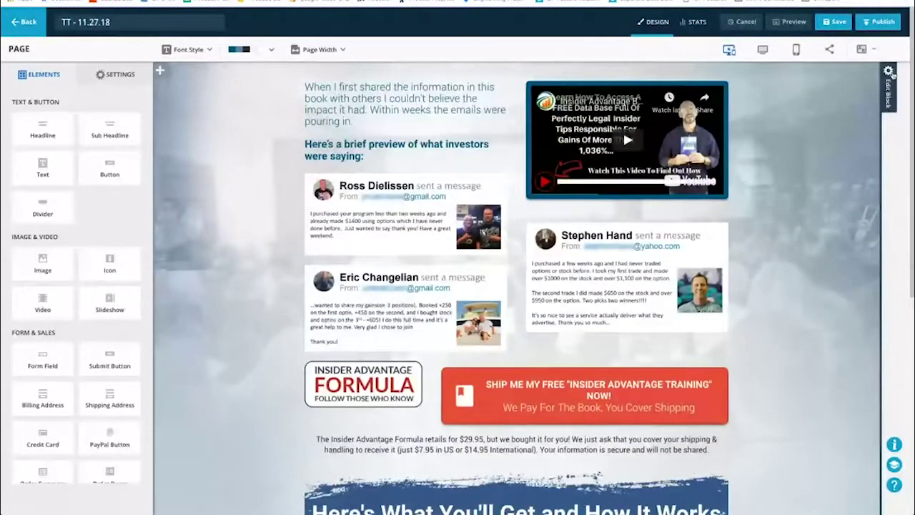
click(622, 129)
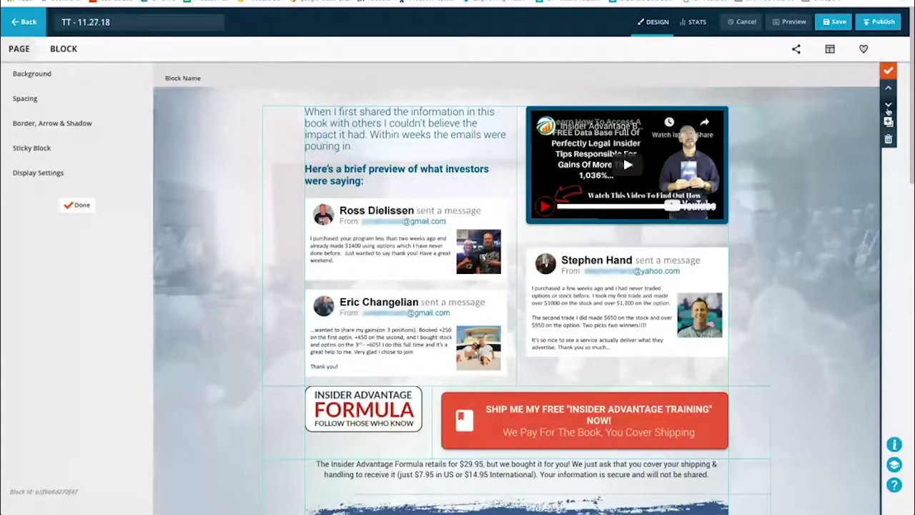
click(887, 106)
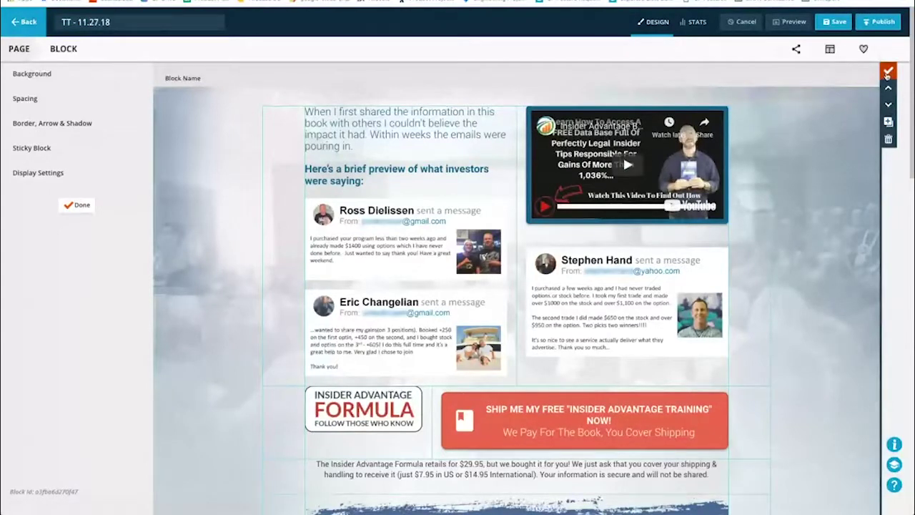
click(887, 71)
Step: Move the video background block up one position, between the two testimonial blocks, and leave its settings
scroll(773, 248, down, 3)
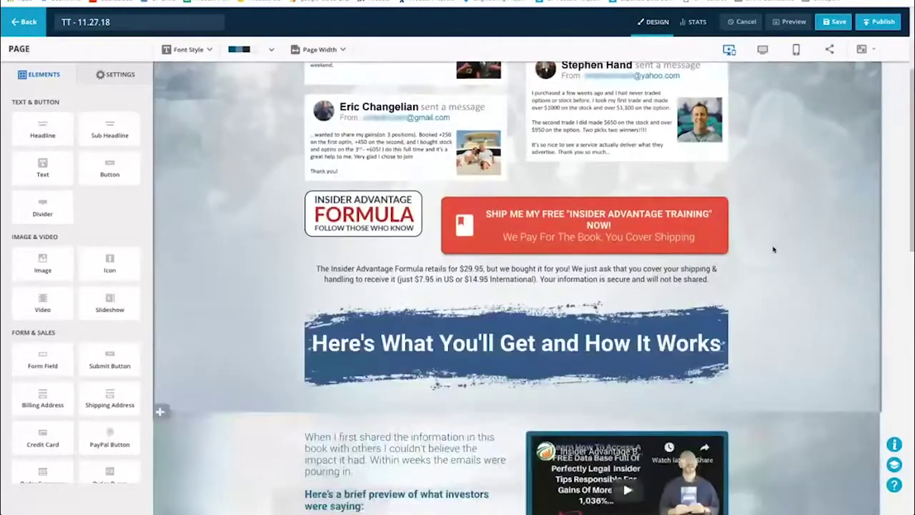
scroll(773, 249, down, 3)
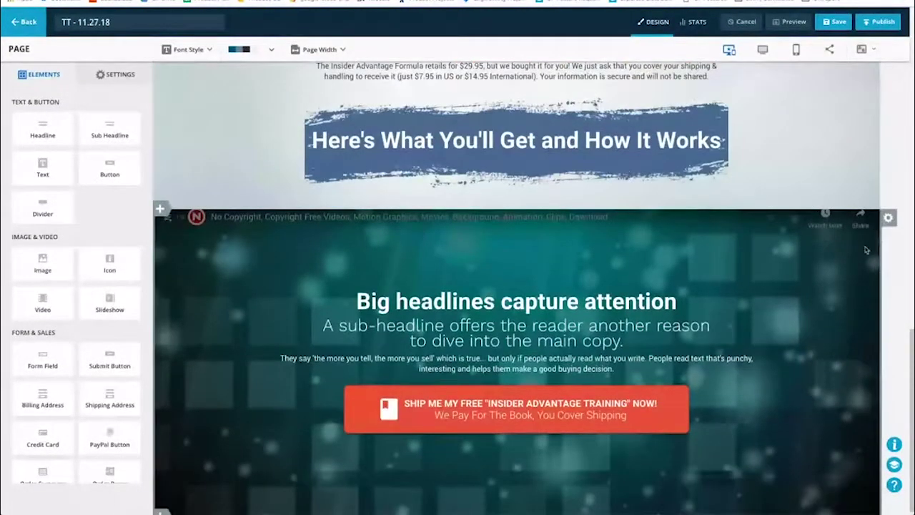
click(887, 219)
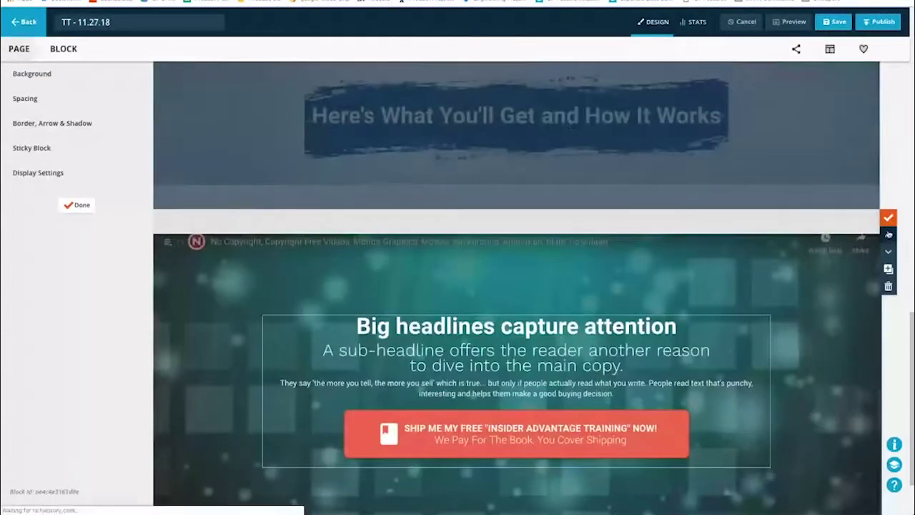
click(889, 237)
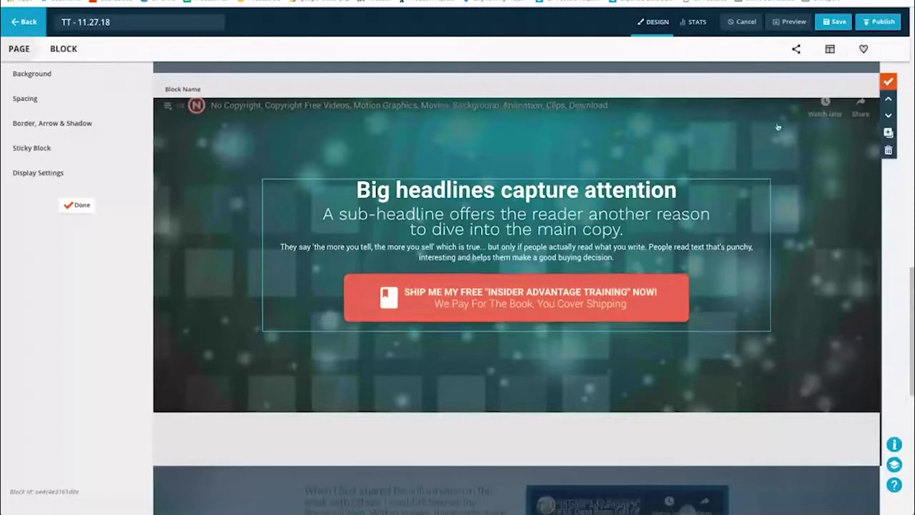
click(887, 81)
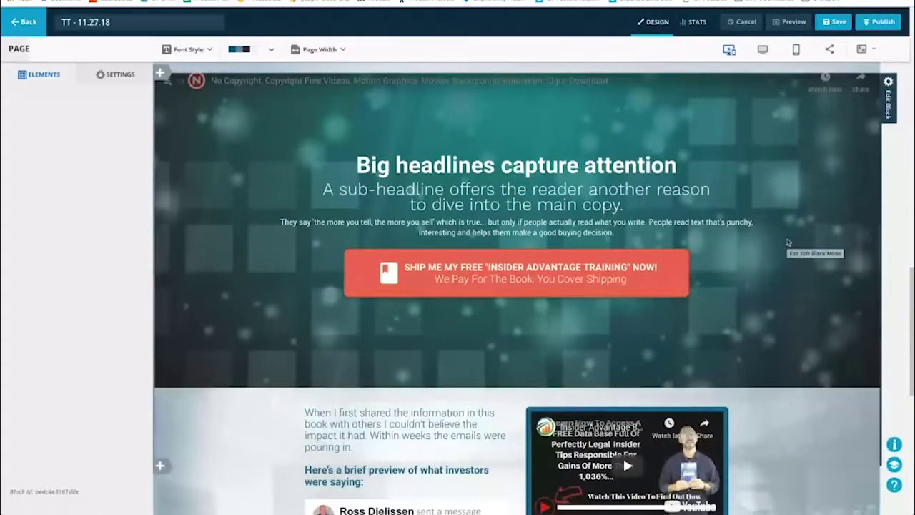
Step: Preview the page, examine how the fixed video background behaves between the testimonial blocks, and close the preview
click(789, 243)
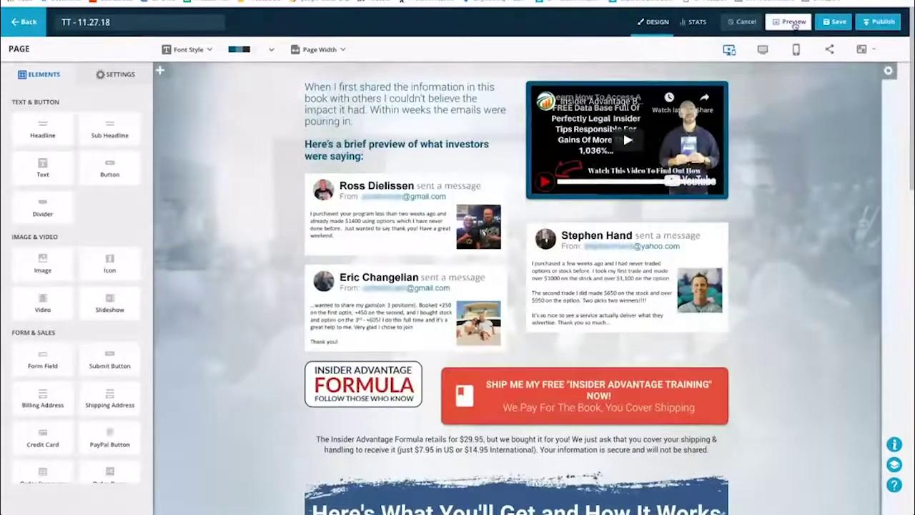
click(793, 22)
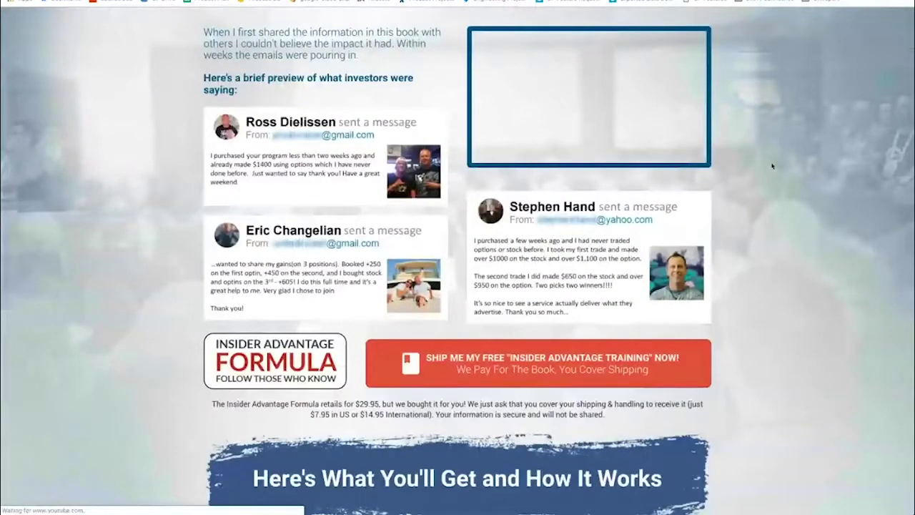
scroll(771, 166, down, 6)
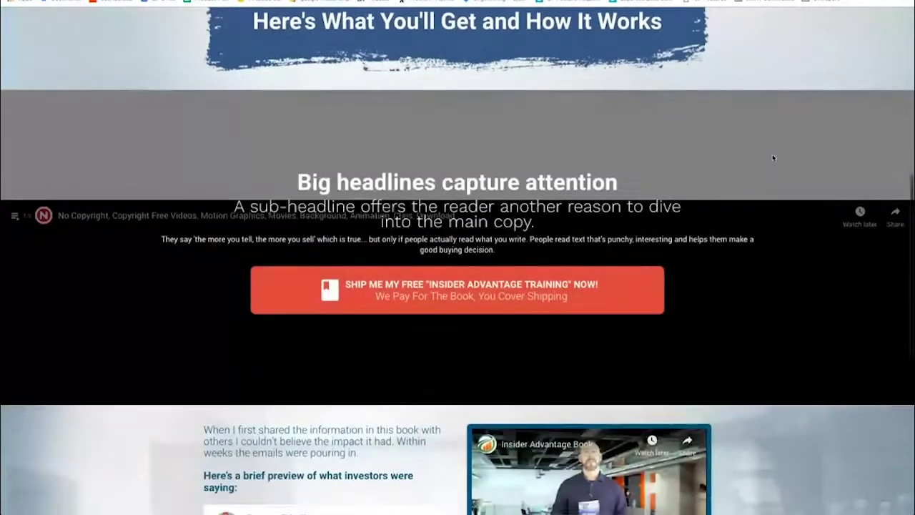
scroll(771, 157, up, 4)
scroll(771, 157, down, 2)
scroll(772, 158, down, 3)
scroll(772, 157, up, 4)
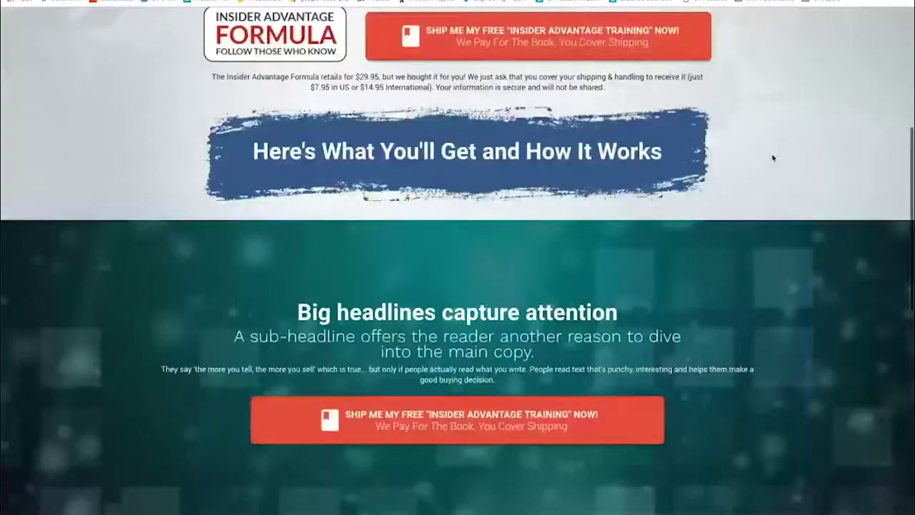
scroll(771, 157, up, 3)
scroll(772, 157, down, 7)
scroll(772, 157, up, 3)
scroll(772, 157, down, 6)
scroll(378, 185, down, 8)
scroll(378, 185, up, 3)
scroll(378, 185, down, 6)
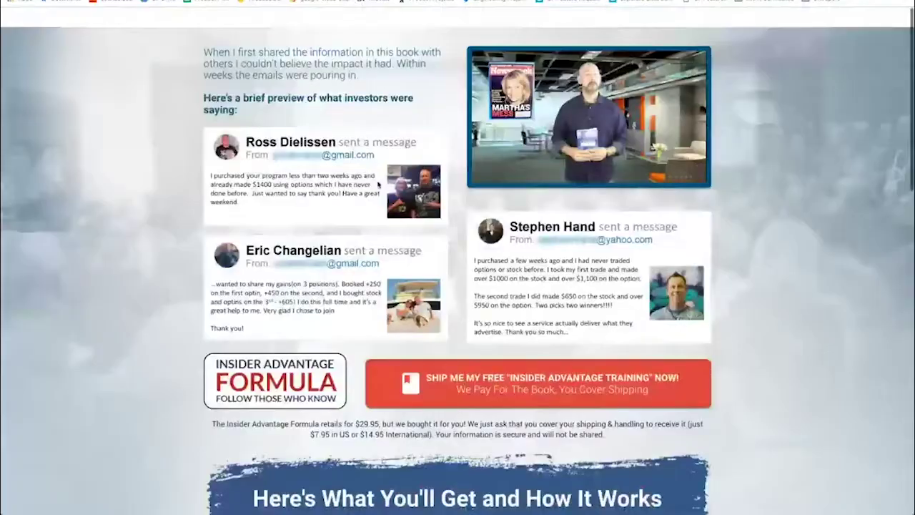
key(ctrl+w)
Step: Set the fixed background or parallax effect of the video background block to None
scroll(428, 199, down, 7)
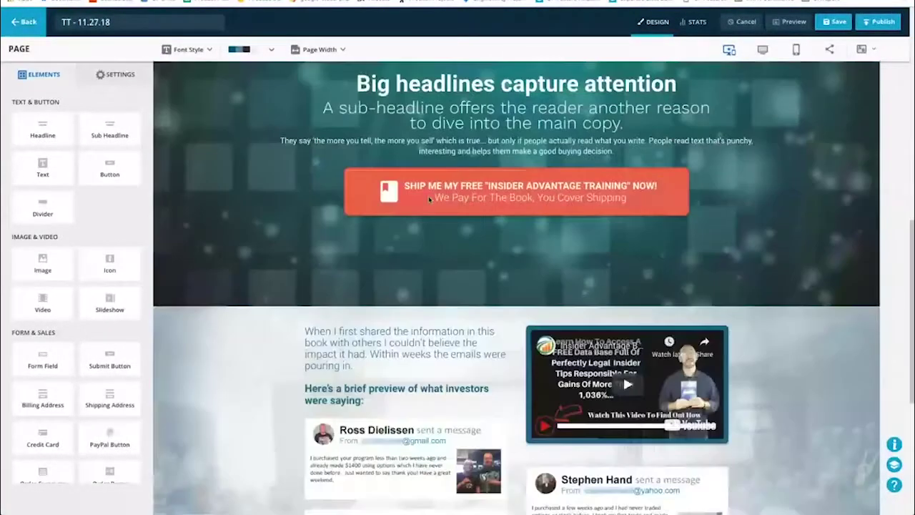
scroll(165, 108, up, 2)
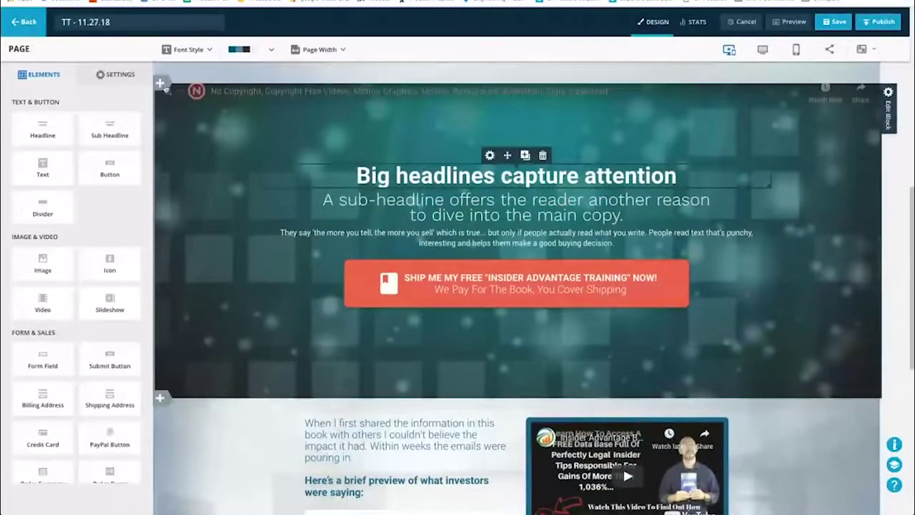
click(165, 87)
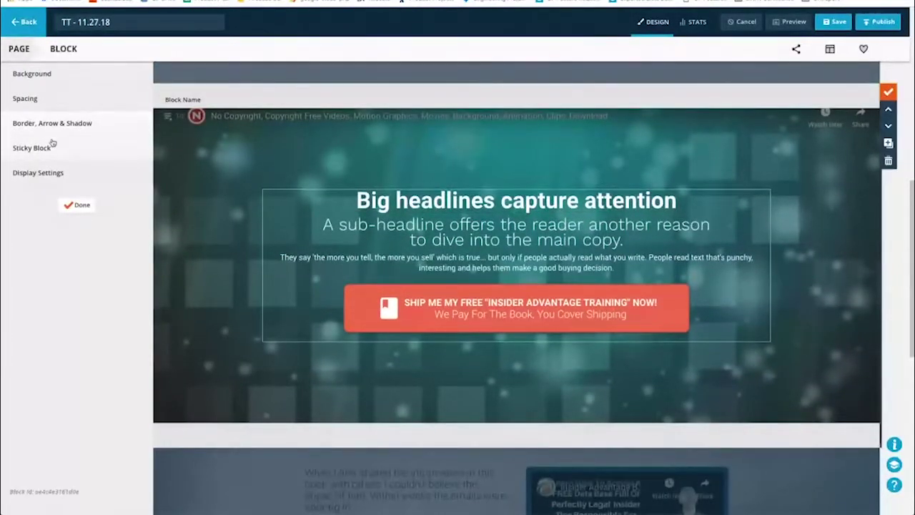
click(47, 81)
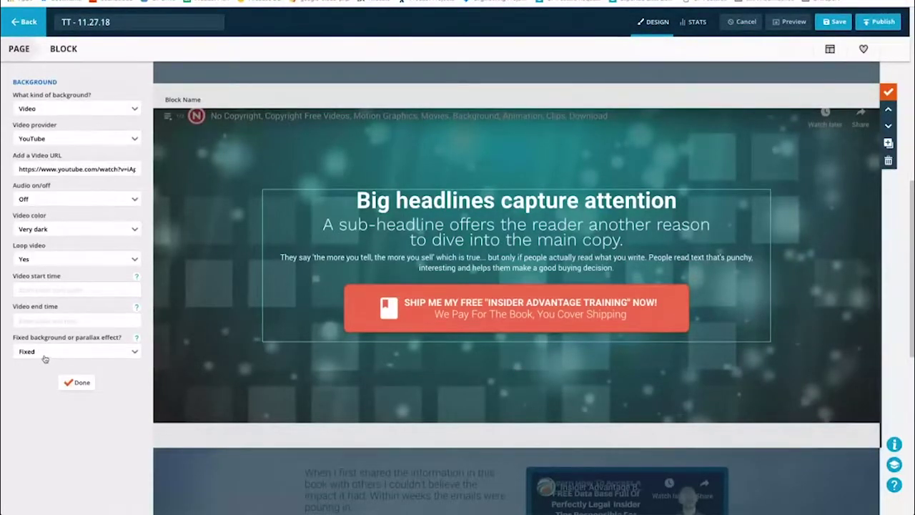
click(46, 356)
click(37, 364)
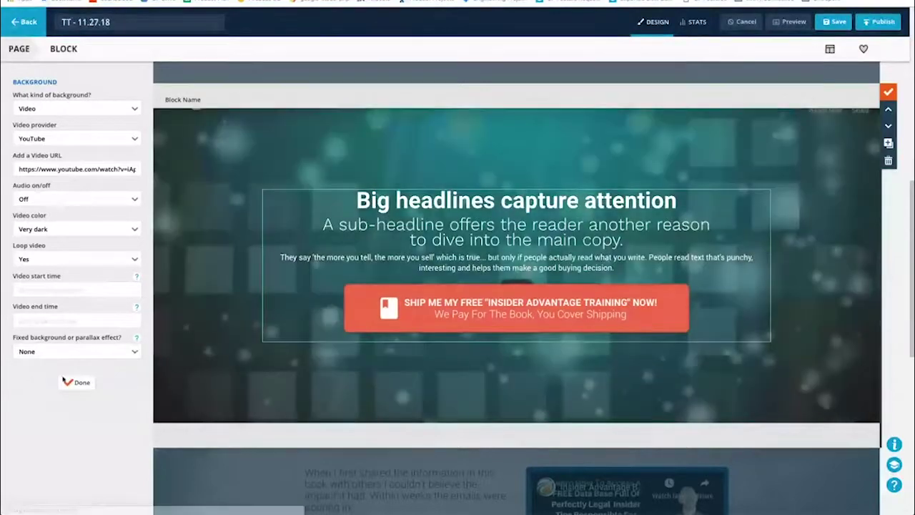
Step: Leave the block settings, preview the page, examine the video background block while scrolling past it, and close the preview
click(77, 382)
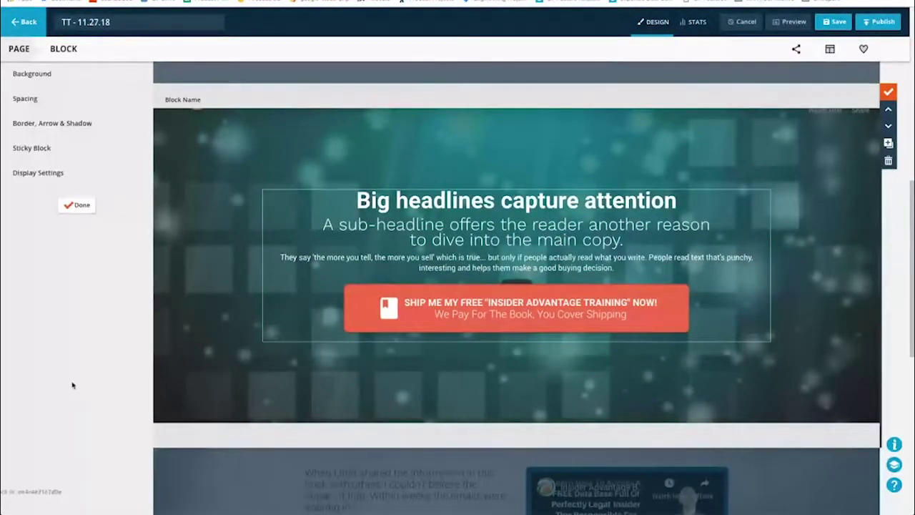
click(78, 206)
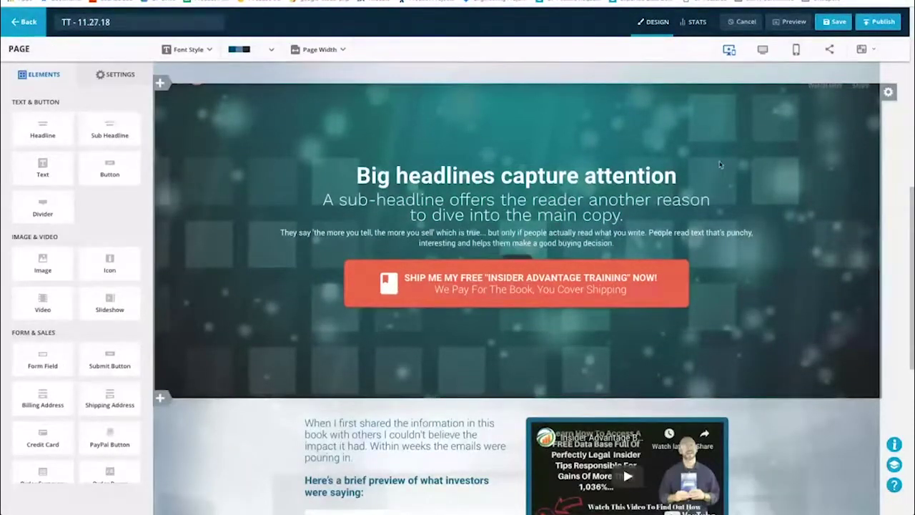
click(792, 22)
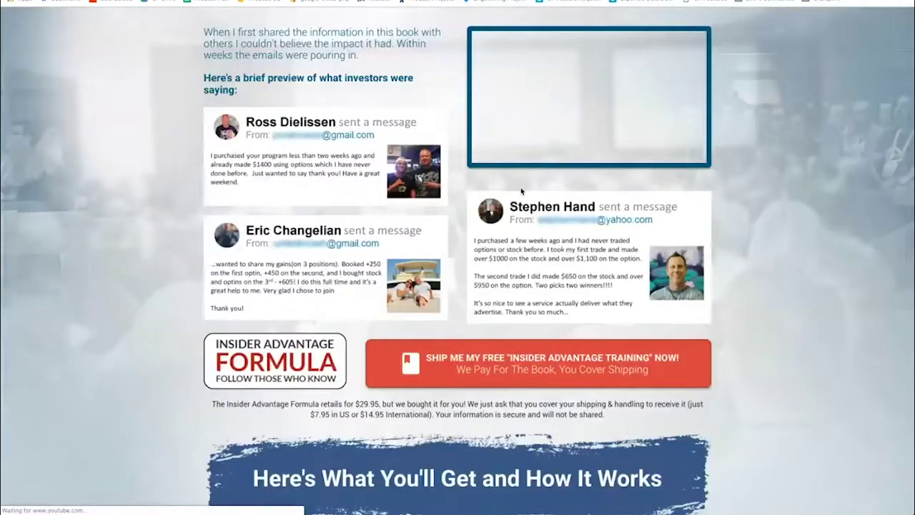
scroll(730, 191, down, 6)
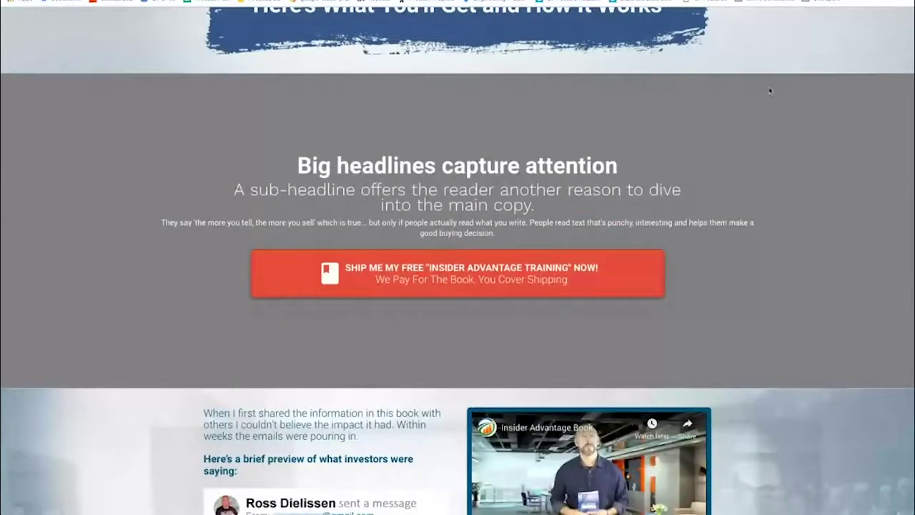
scroll(770, 89, up, 1)
scroll(770, 90, up, 1)
scroll(769, 91, down, 4)
scroll(769, 91, up, 4)
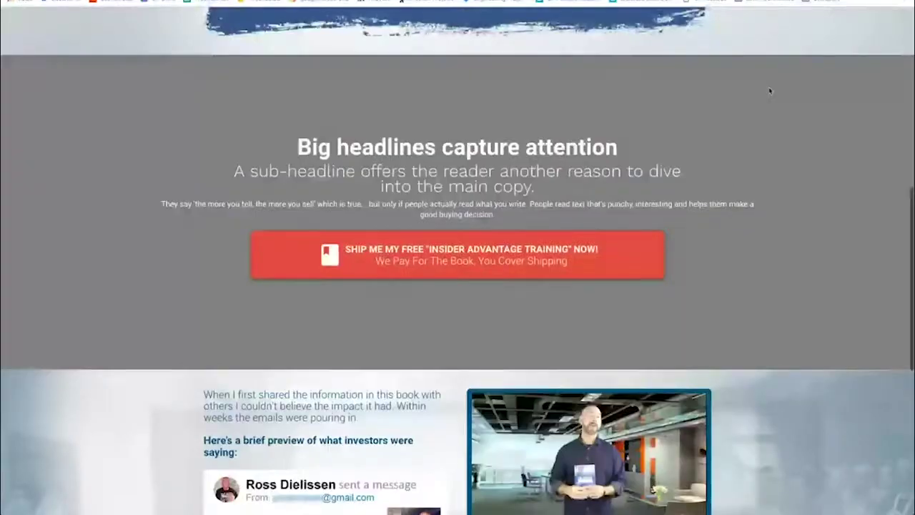
scroll(770, 90, up, 2)
scroll(770, 91, down, 2)
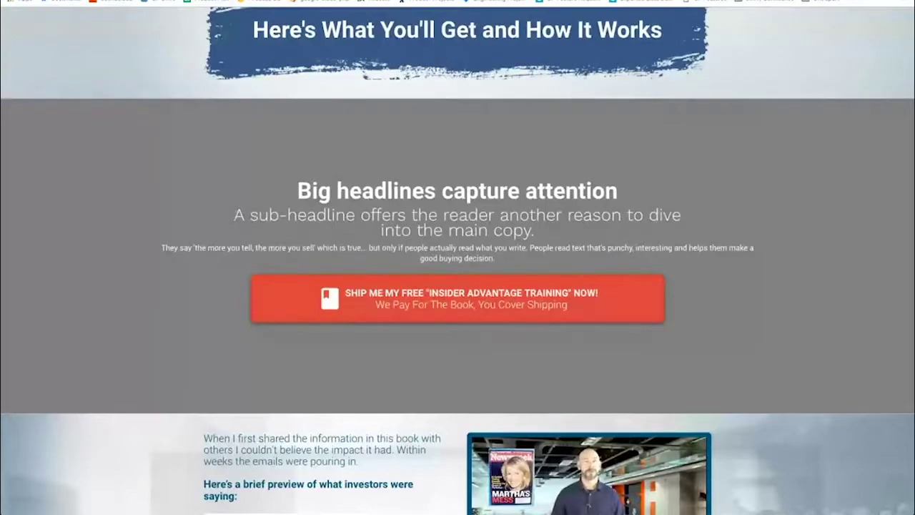
key(ctrl+w)
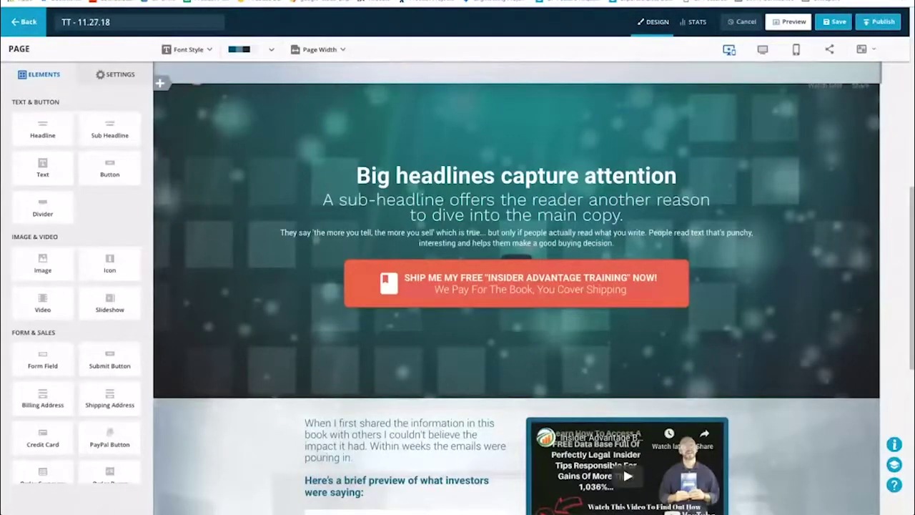
Step: Review the background settings of the video background block, leave them without changes, and save the page
scroll(736, 128, up, 1)
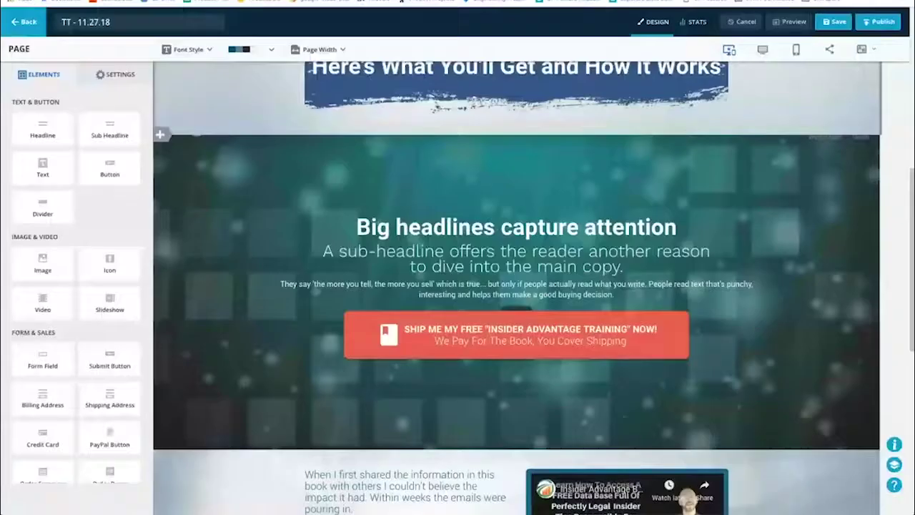
click(888, 143)
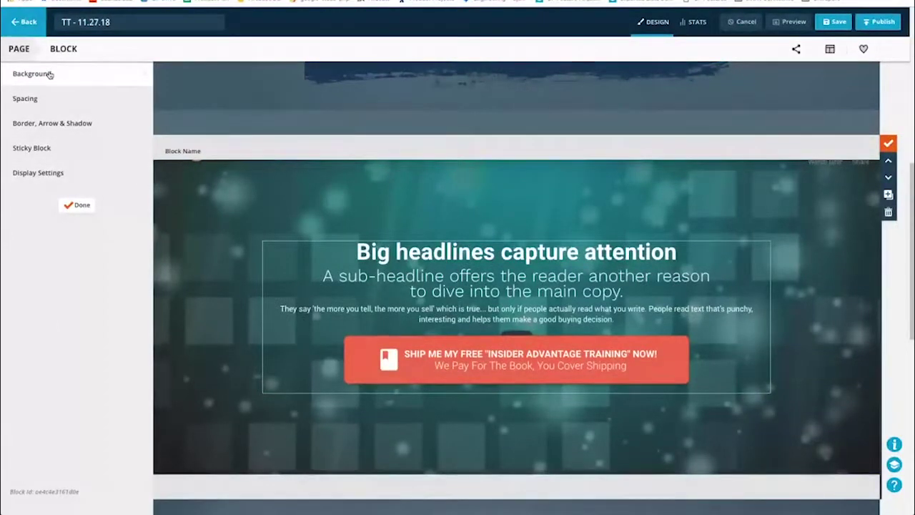
click(48, 74)
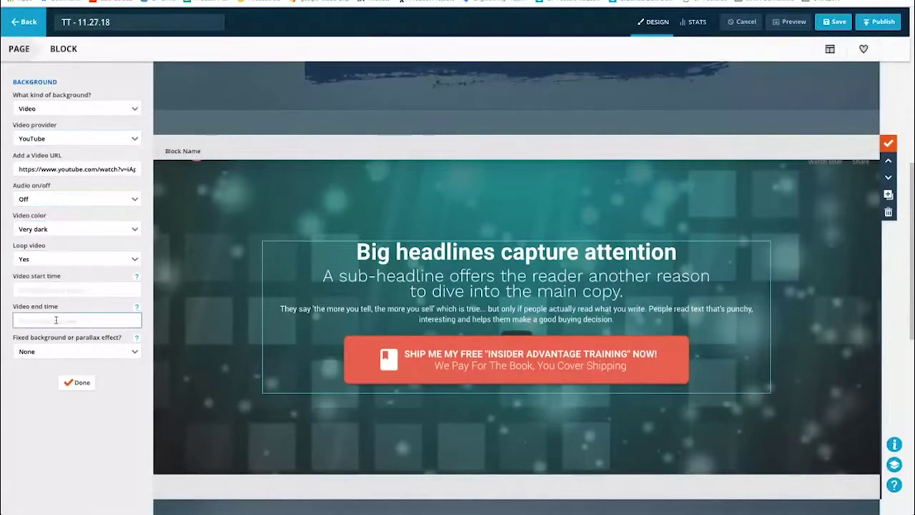
click(80, 384)
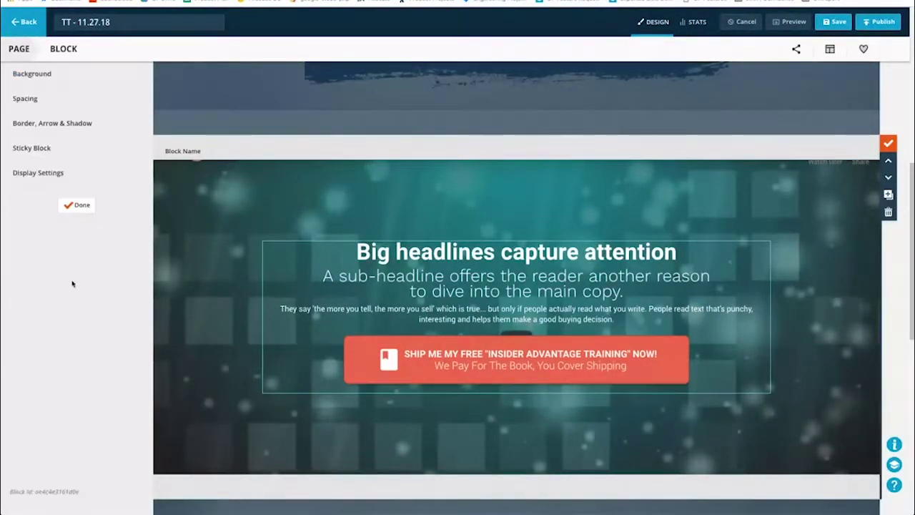
click(76, 207)
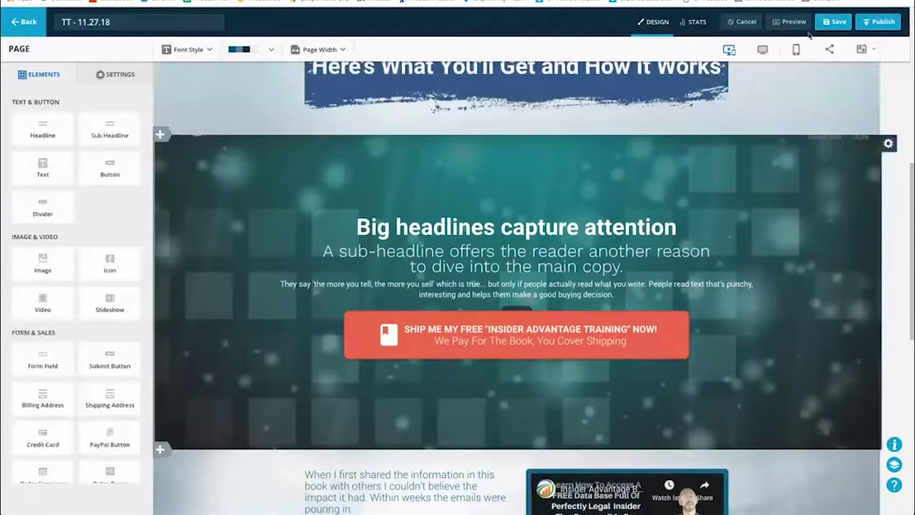
click(829, 25)
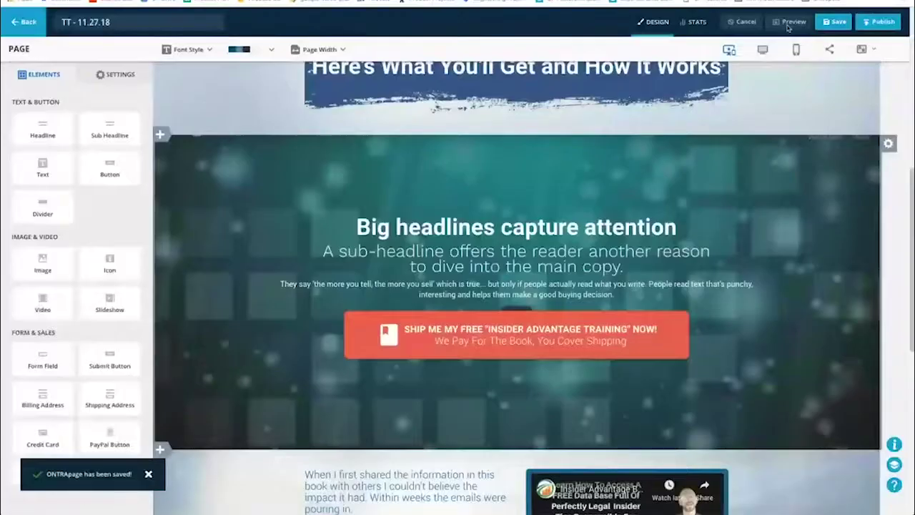
Step: Preview the saved page, check whether the video background plays behind the headline and button, and close the preview
click(788, 22)
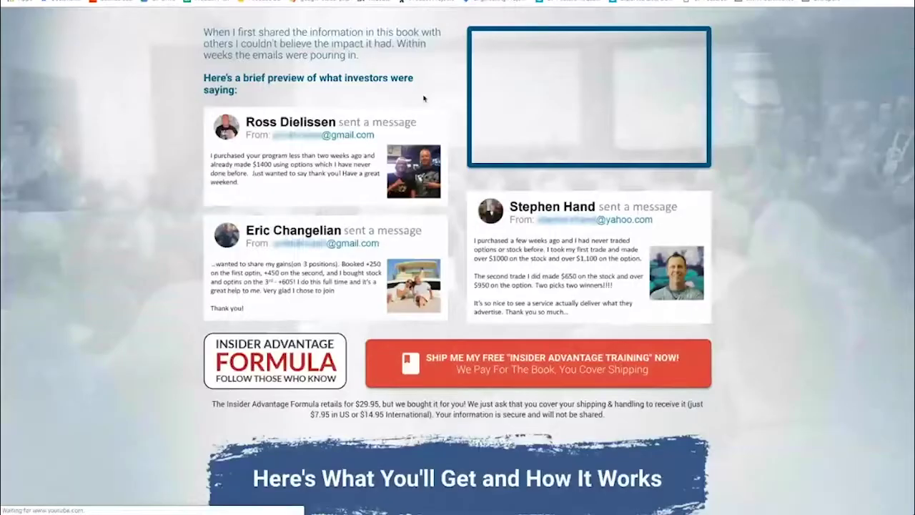
scroll(820, 341, down, 6)
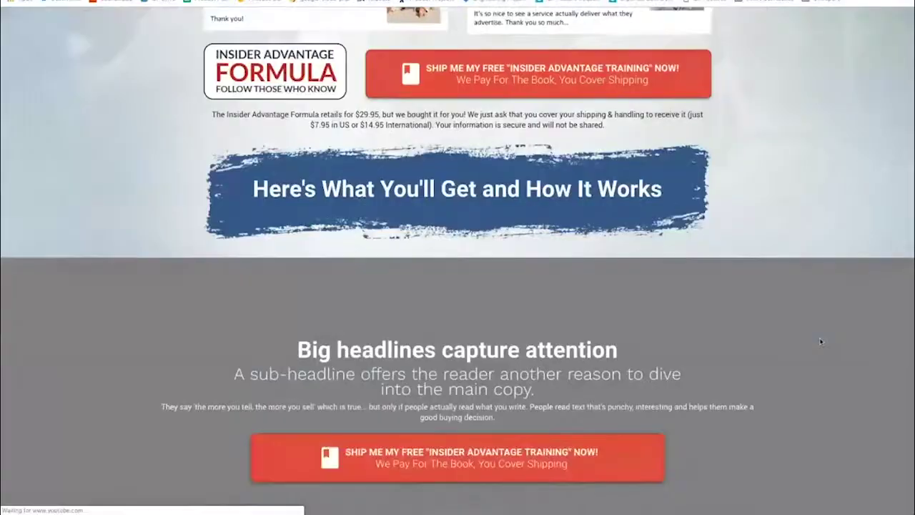
scroll(820, 341, down, 1)
scroll(820, 341, up, 1)
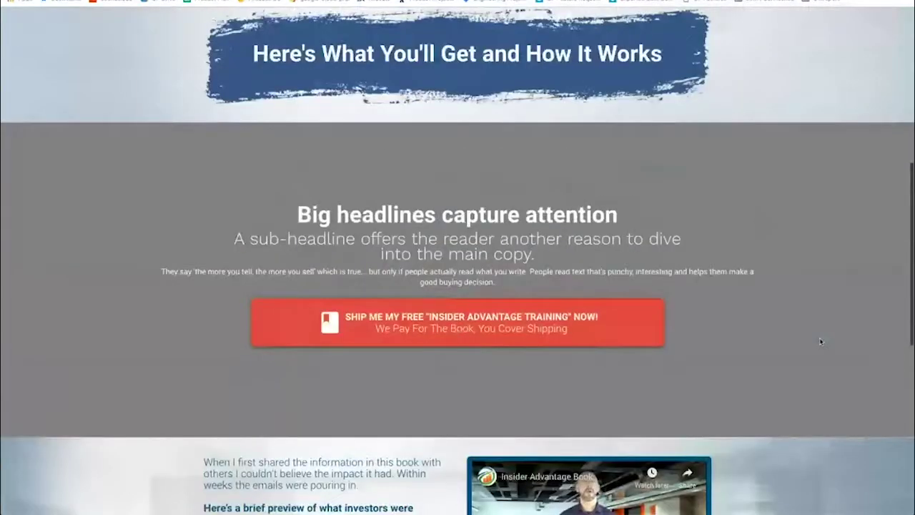
scroll(821, 341, up, 1)
scroll(821, 341, down, 1)
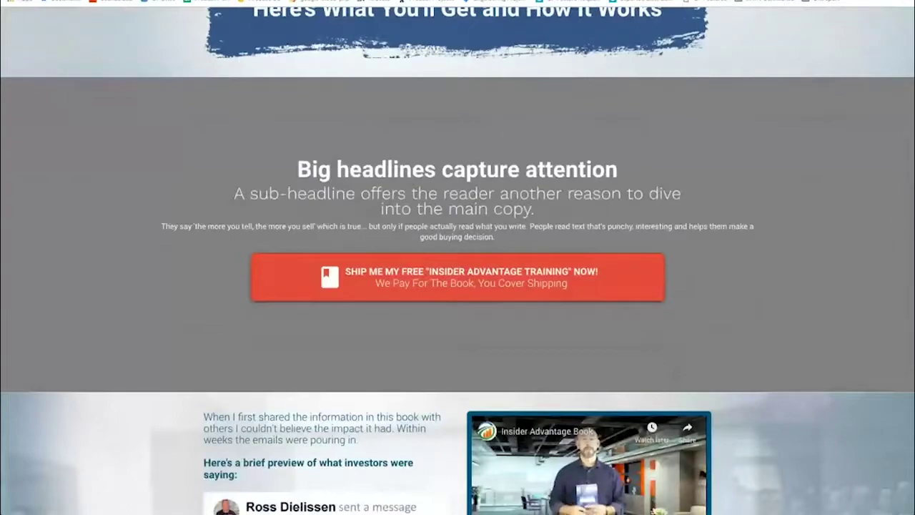
key(ctrl+w)
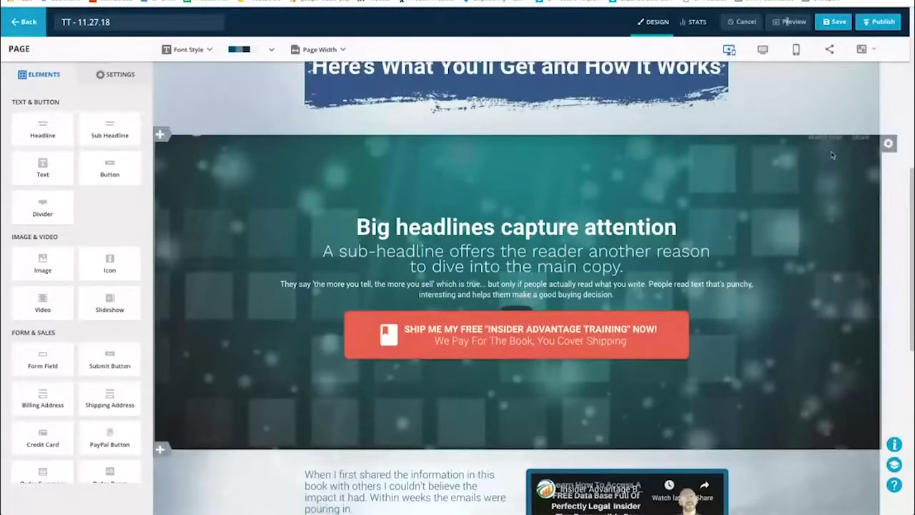
Step: Set the video background block's Loop video option to No and leave the block settings
click(887, 144)
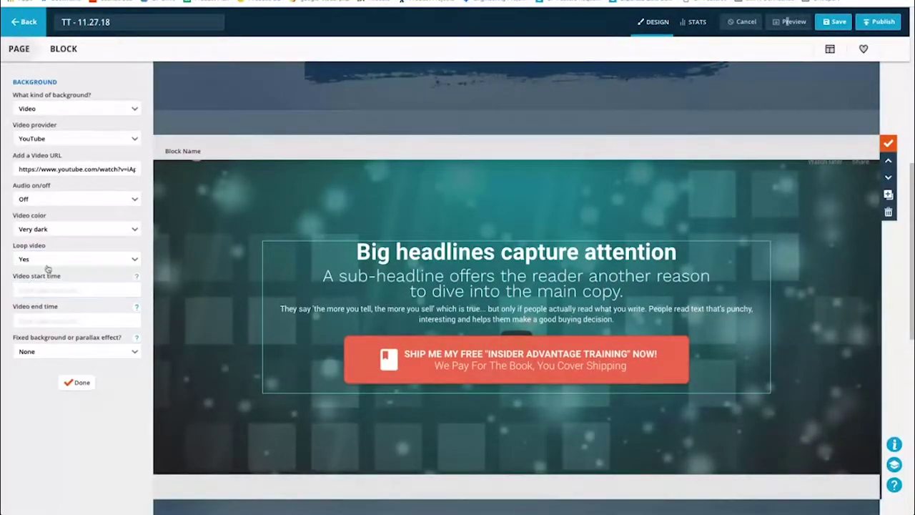
click(47, 260)
click(35, 286)
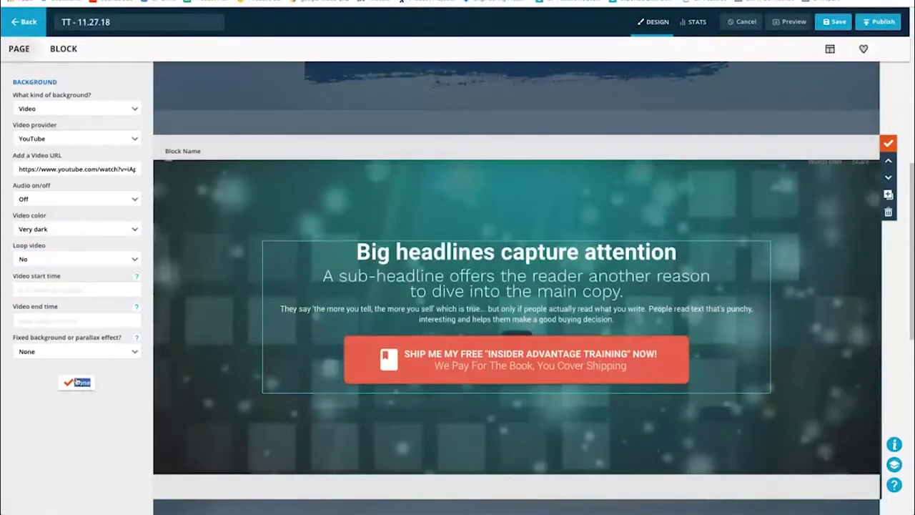
click(78, 381)
click(77, 206)
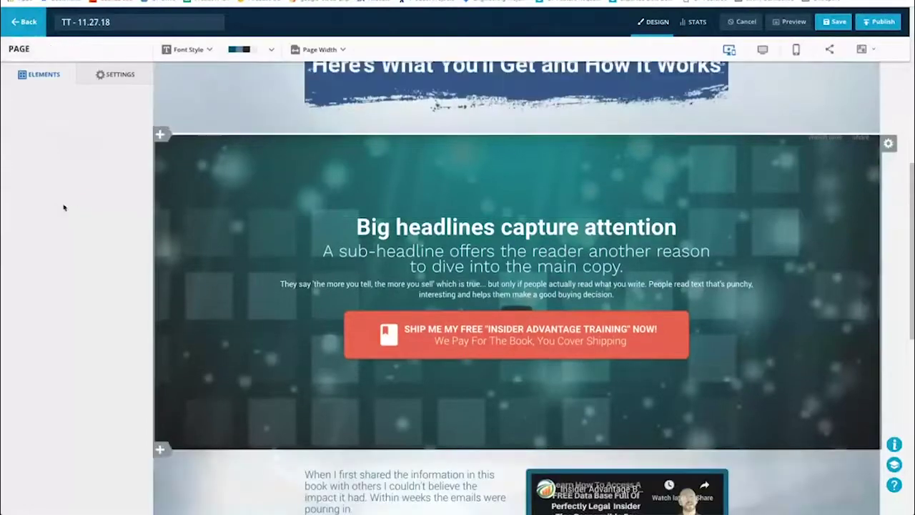
Step: Preview the page without video looping, examine the video background block and the testimonials below it, and close the preview
click(792, 22)
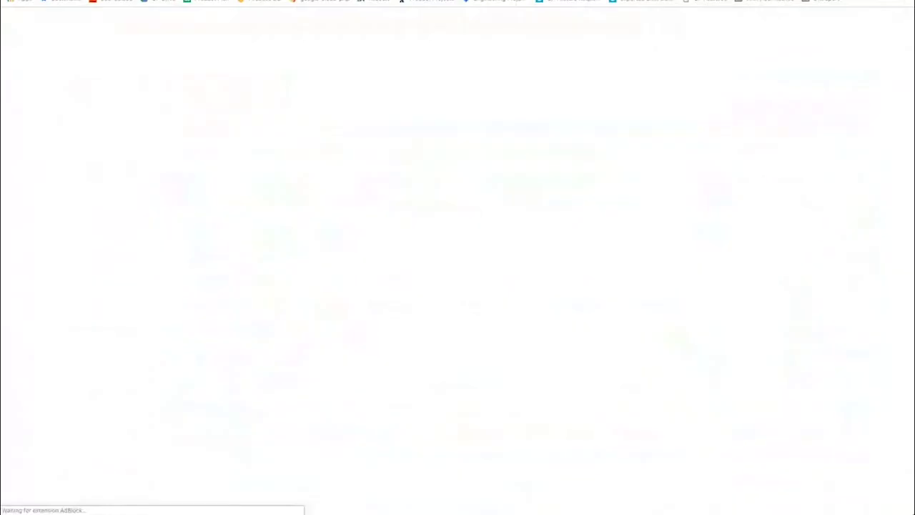
scroll(461, 172, down, 5)
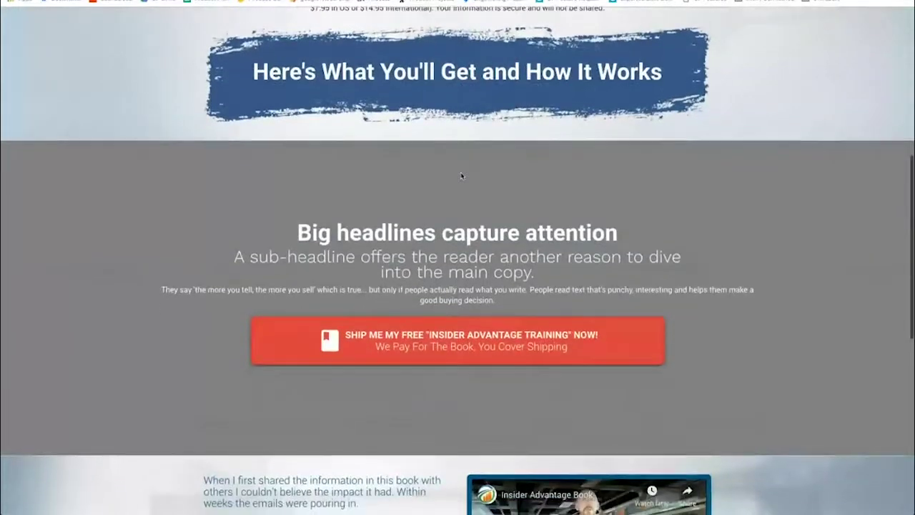
scroll(143, 207, down, 10)
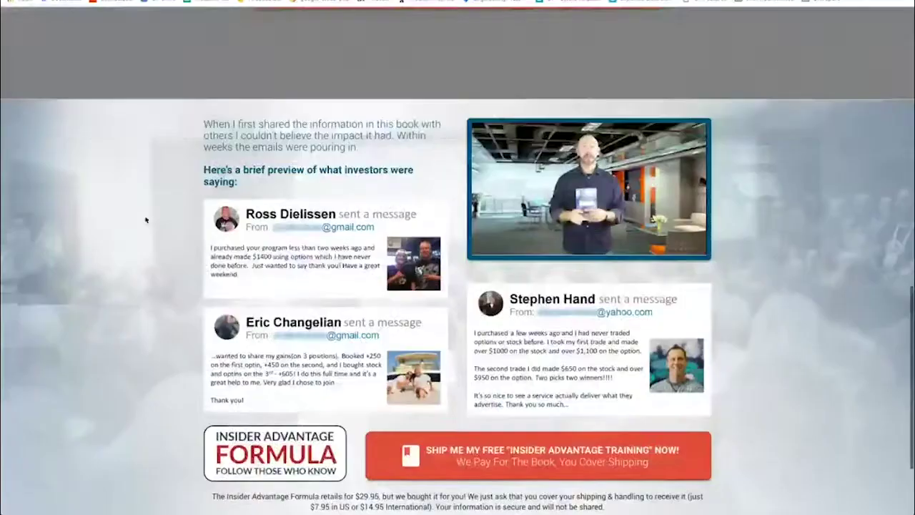
scroll(145, 219, up, 1)
key(ctrl+w)
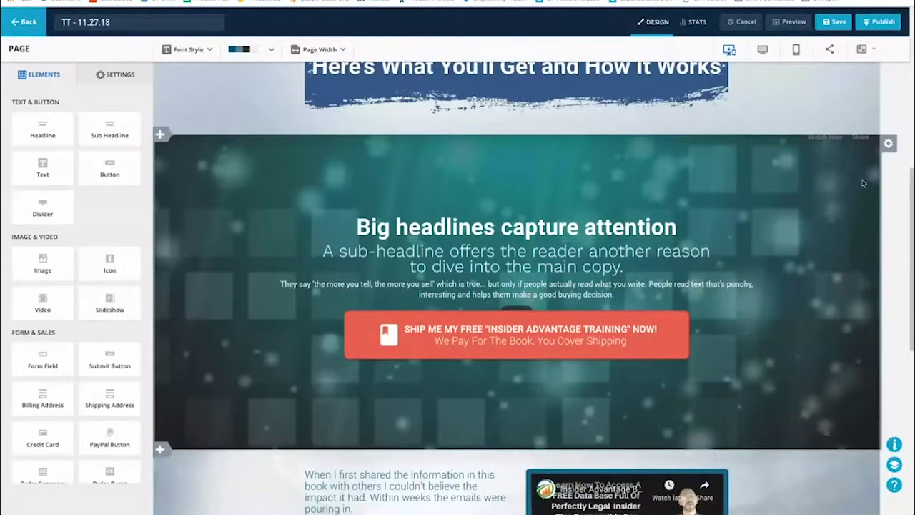
Step: Turn the background video's audio on in the video background block and leave the block settings
click(887, 144)
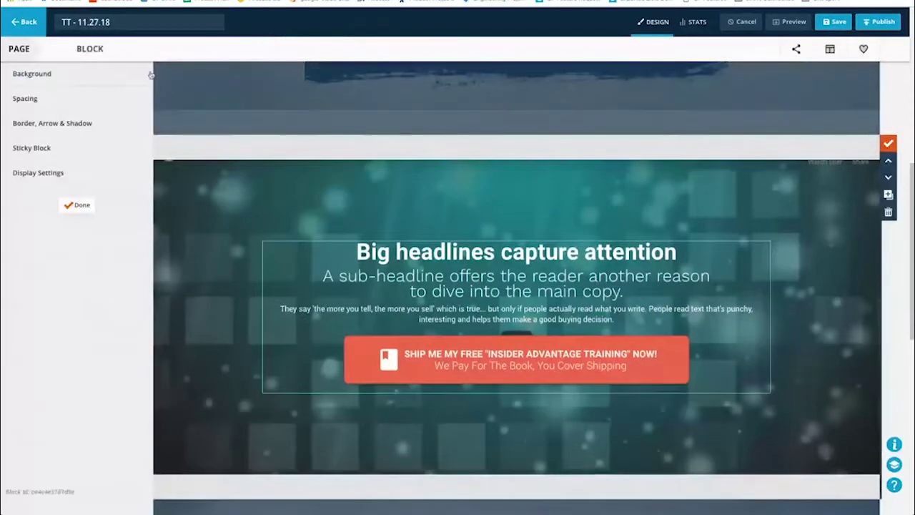
click(65, 77)
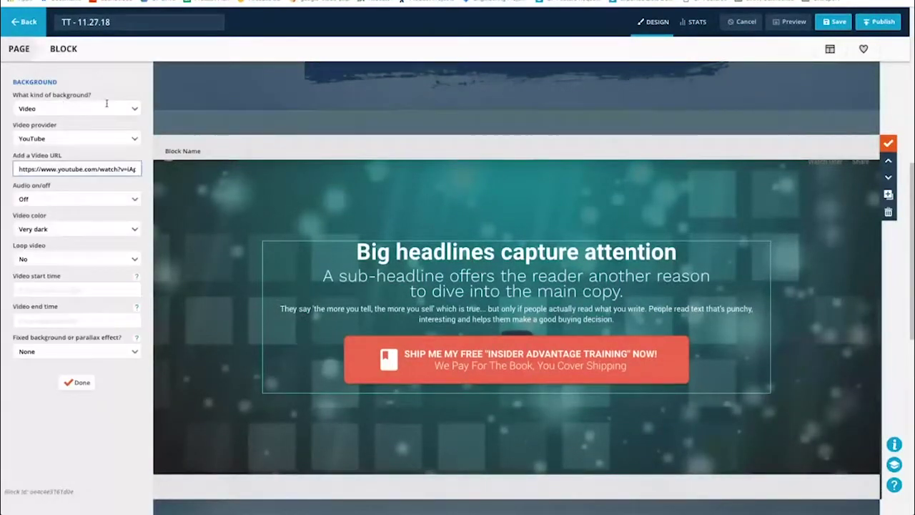
triple_click(66, 169)
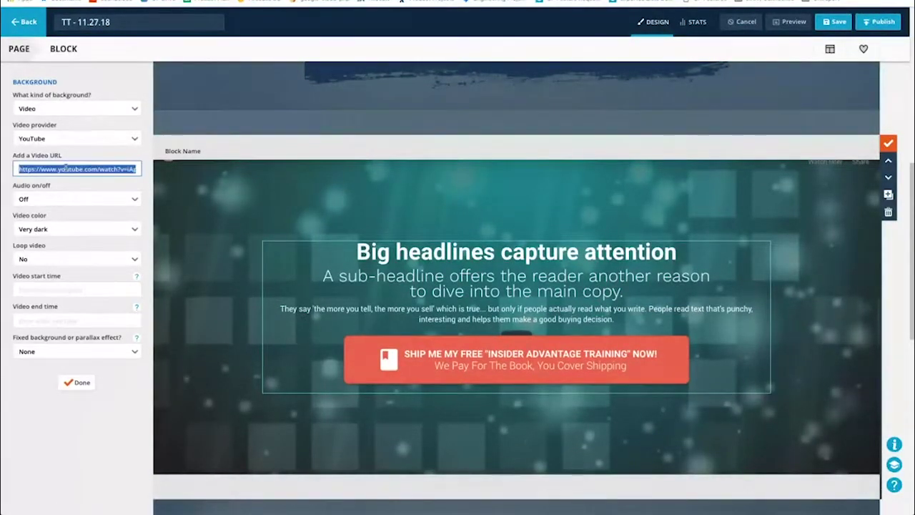
click(52, 199)
click(75, 211)
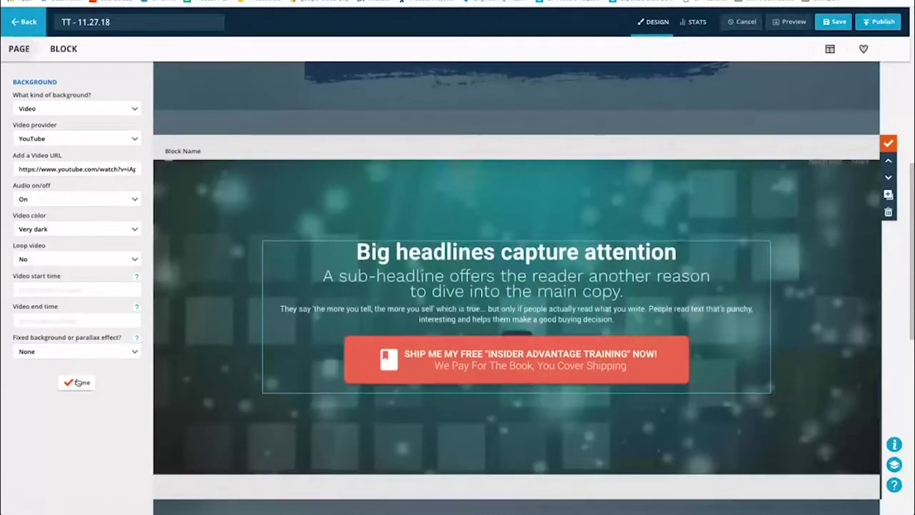
click(77, 381)
click(78, 207)
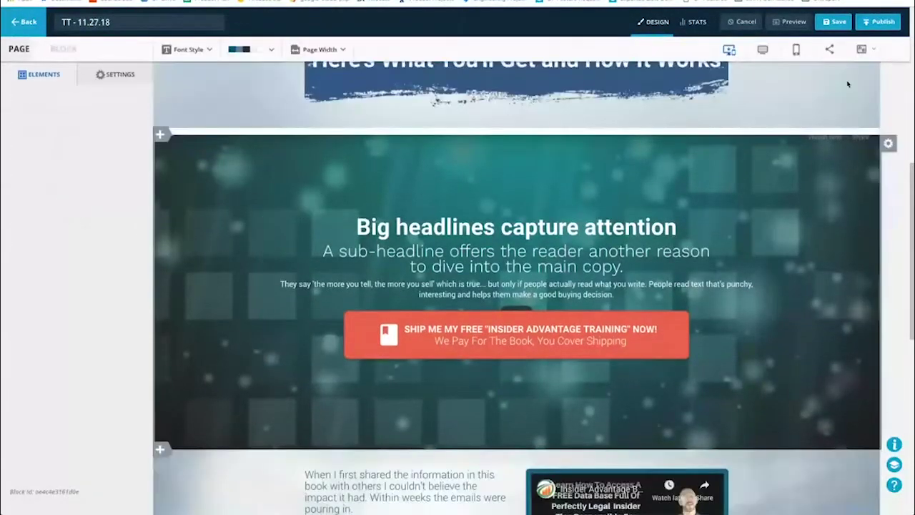
Step: Preview the page with background audio enabled, examine the testimonial video and the video background block, and return to the editor
click(791, 23)
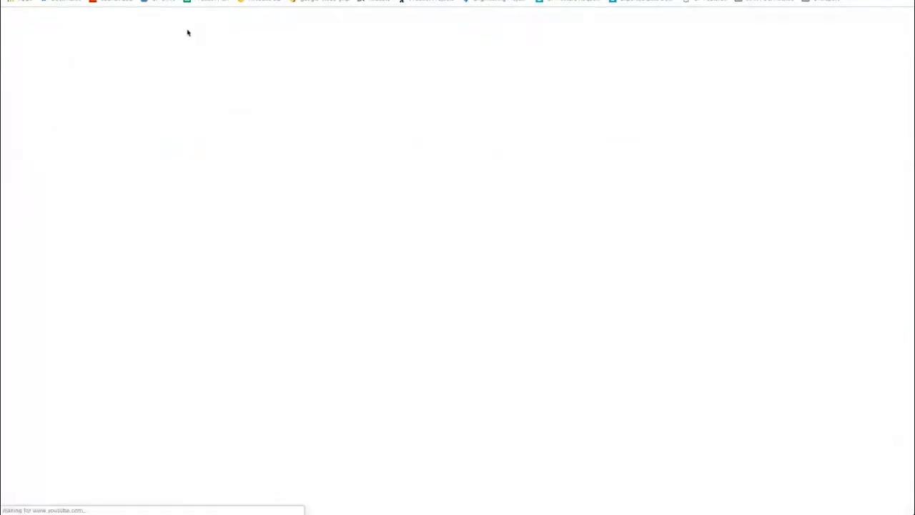
scroll(368, 270, down, 6)
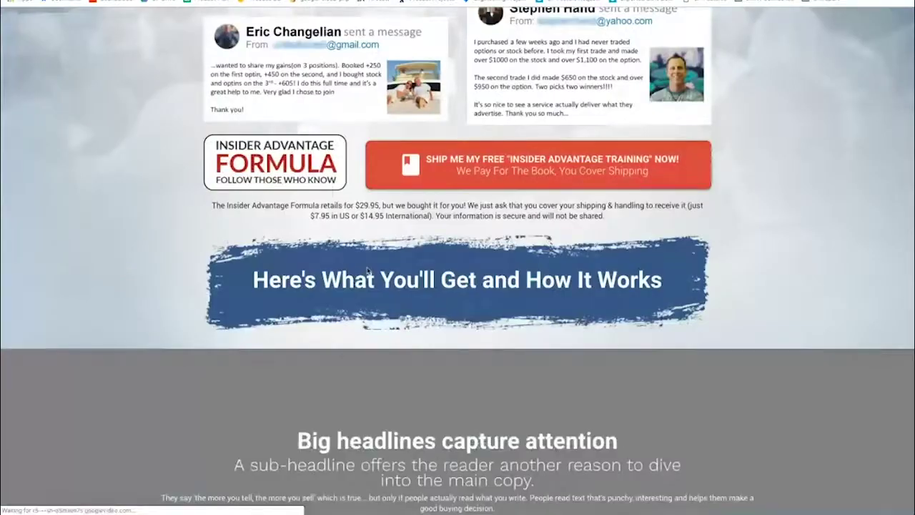
scroll(368, 270, up, 6)
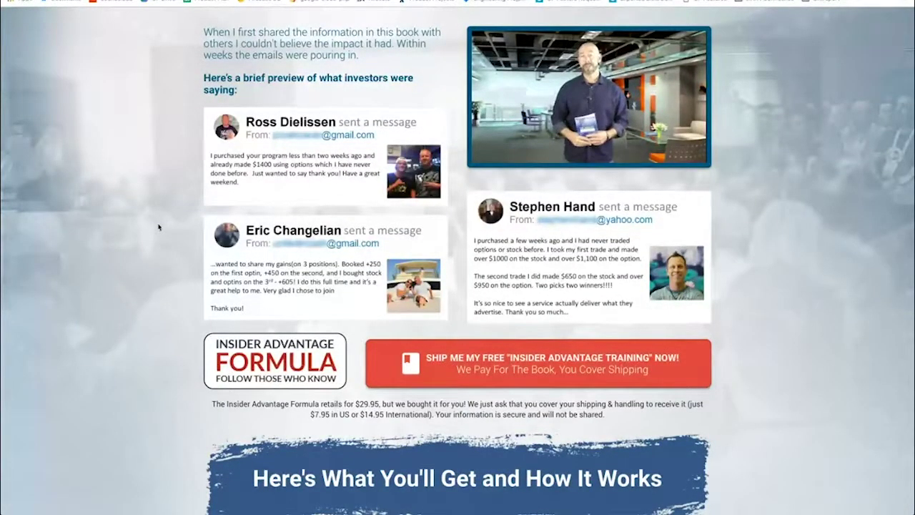
mouse_move(628, 88)
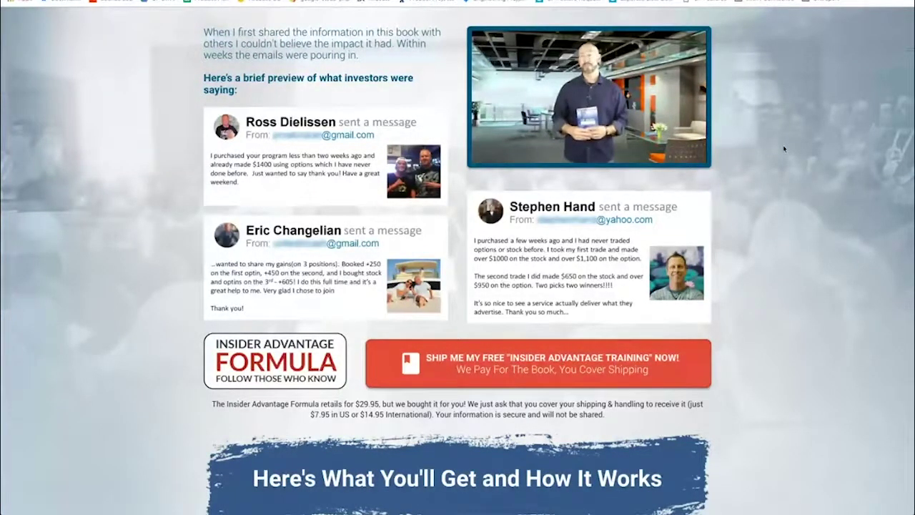
scroll(784, 148, down, 3)
scroll(784, 149, up, 3)
scroll(784, 149, down, 5)
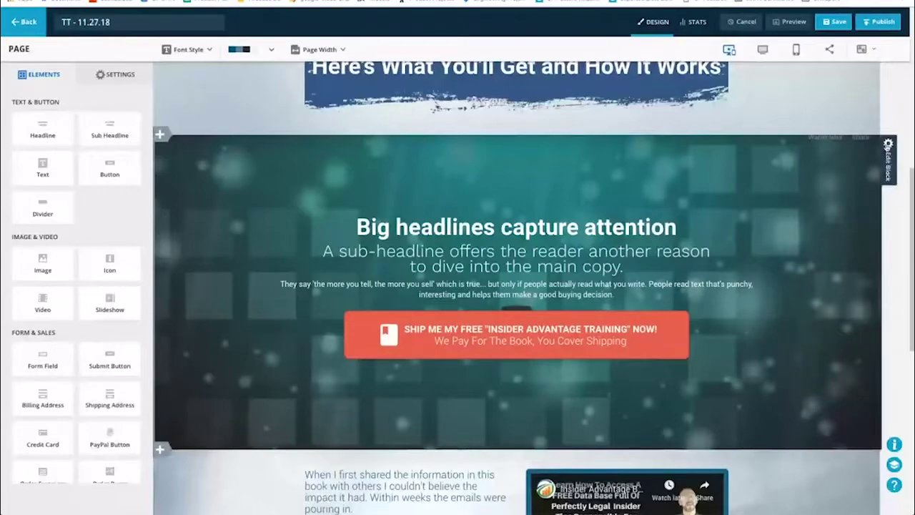
Step: Delete the darkened video background block and the testimonials block below it, confirming both deletions
click(887, 147)
click(892, 213)
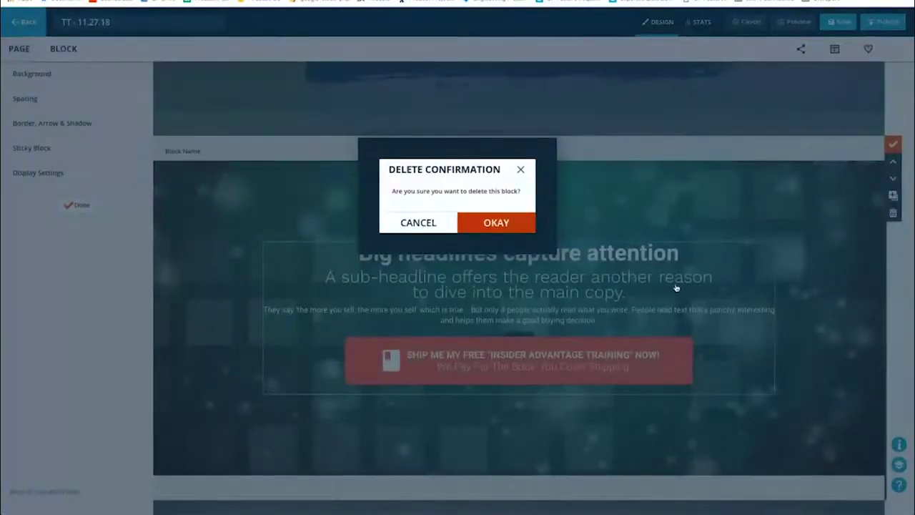
key(Return)
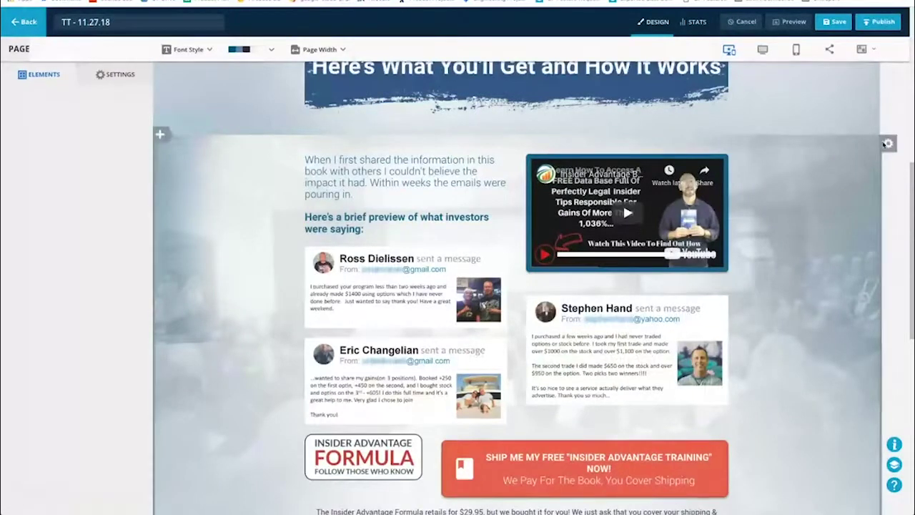
click(887, 144)
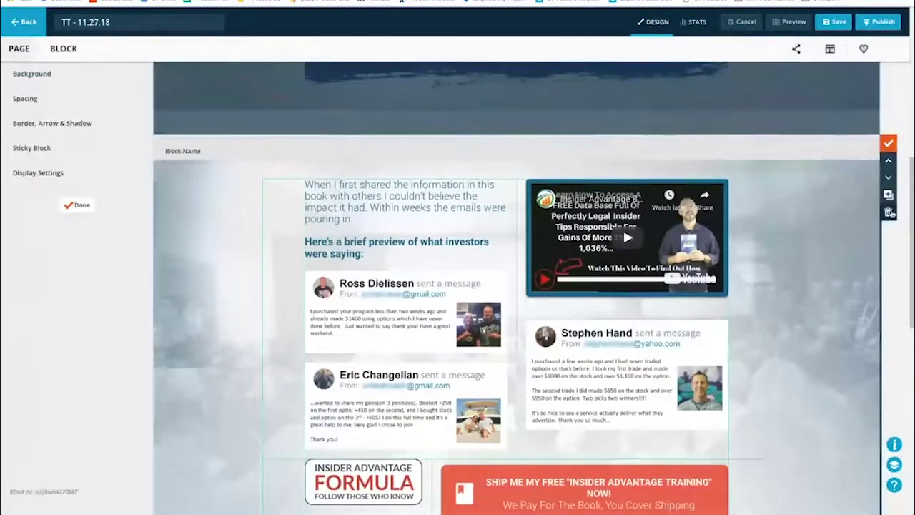
click(891, 214)
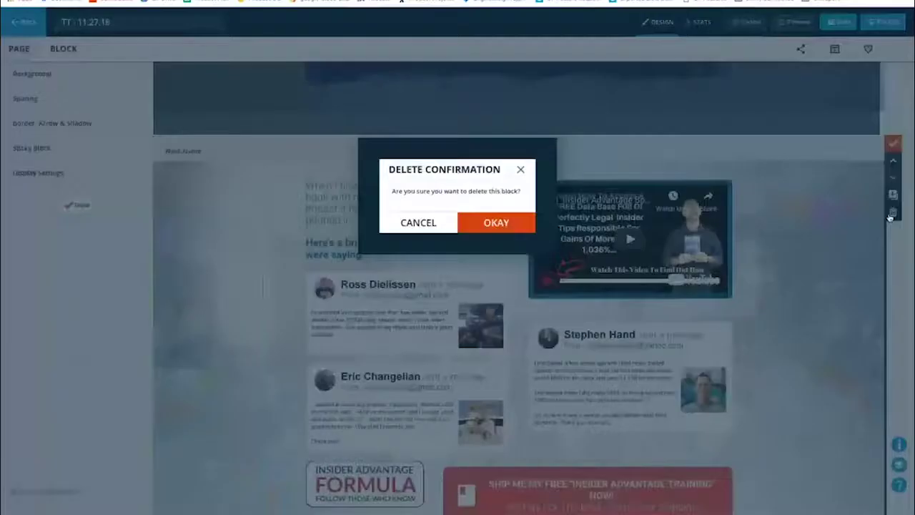
click(486, 224)
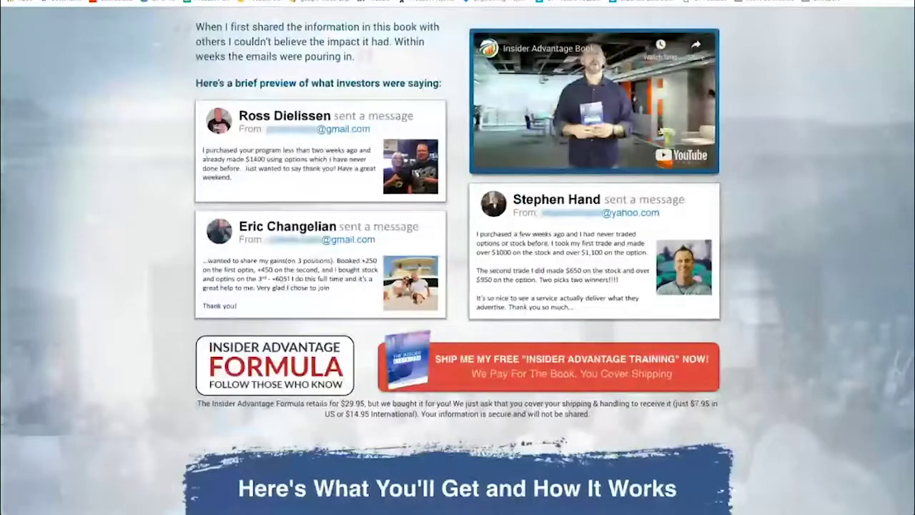
Step: On the original Insider Advantage page, inspect the code of the container section holding the "Step 1: Access" heading
scroll(152, 258, down, 6)
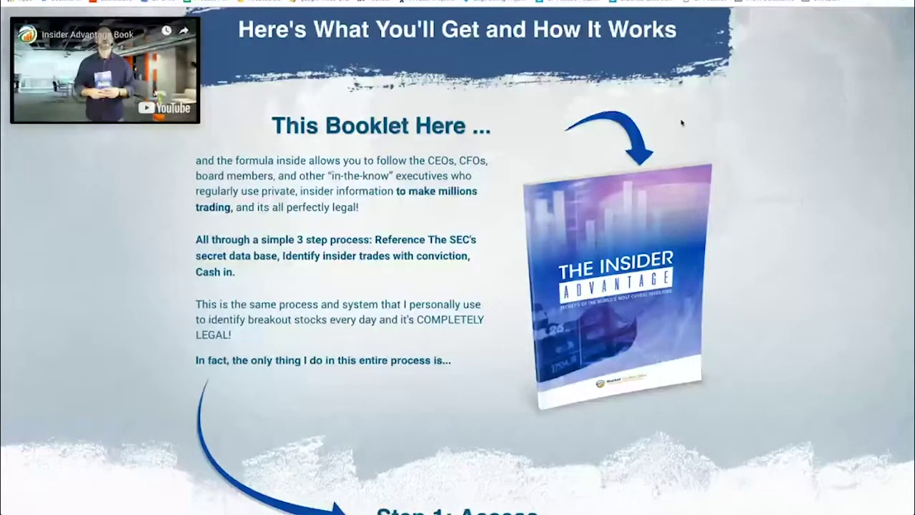
scroll(800, 202, up, 2)
scroll(791, 238, down, 2)
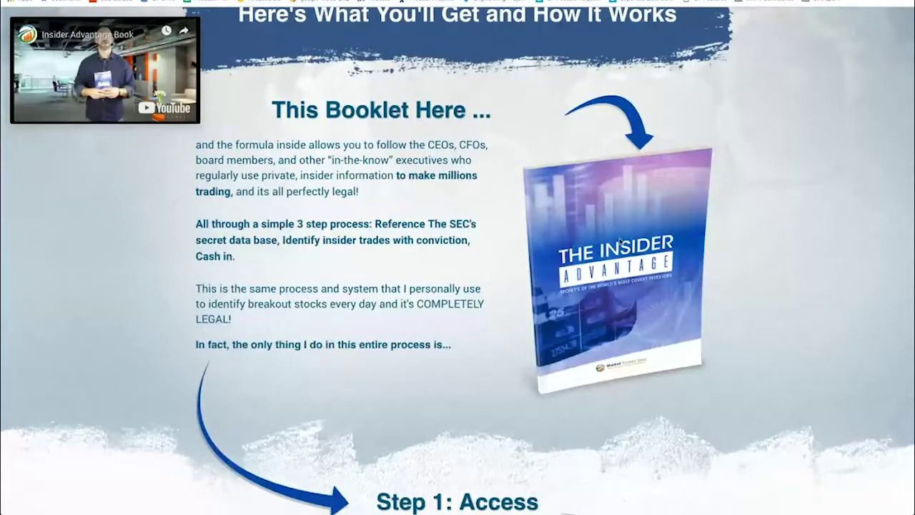
scroll(620, 242, down, 3)
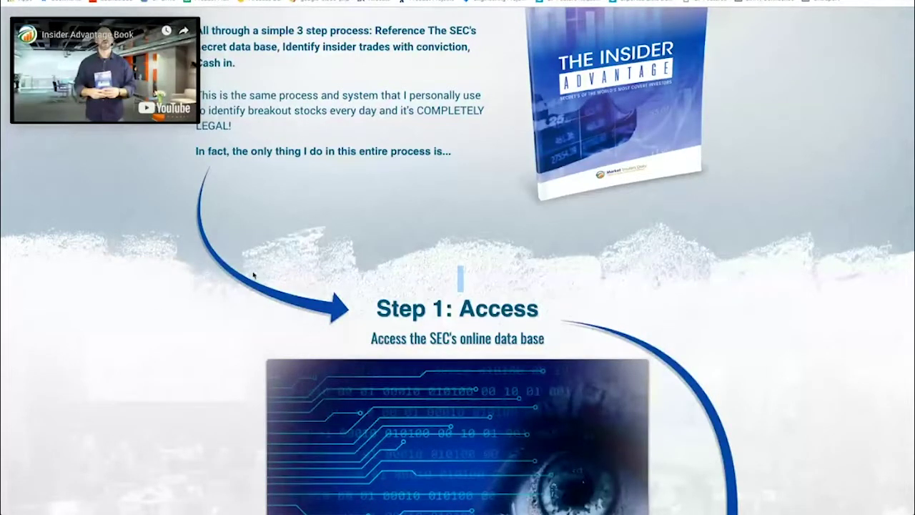
right_click(230, 278)
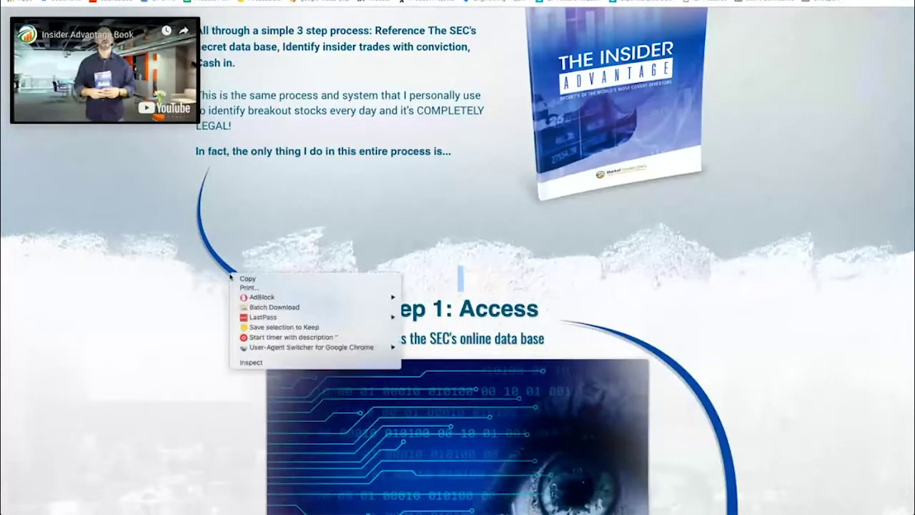
click(249, 367)
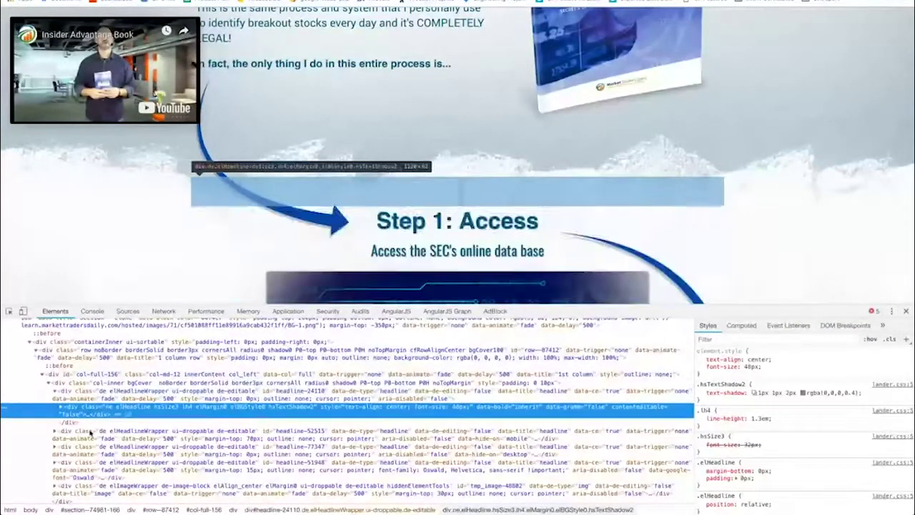
click(93, 509)
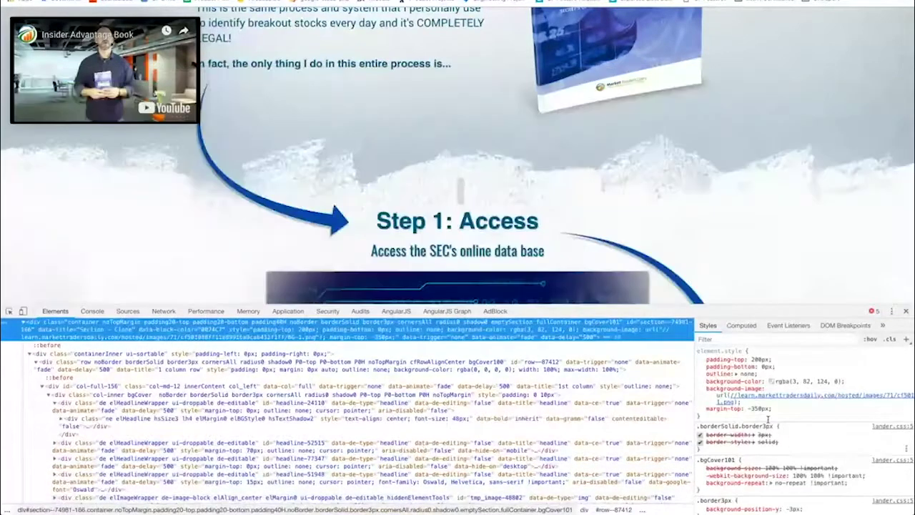
Step: Copy the Step 1 section's background image URL from its styles, view the image in a new browser tab, and close that tab
click(768, 400)
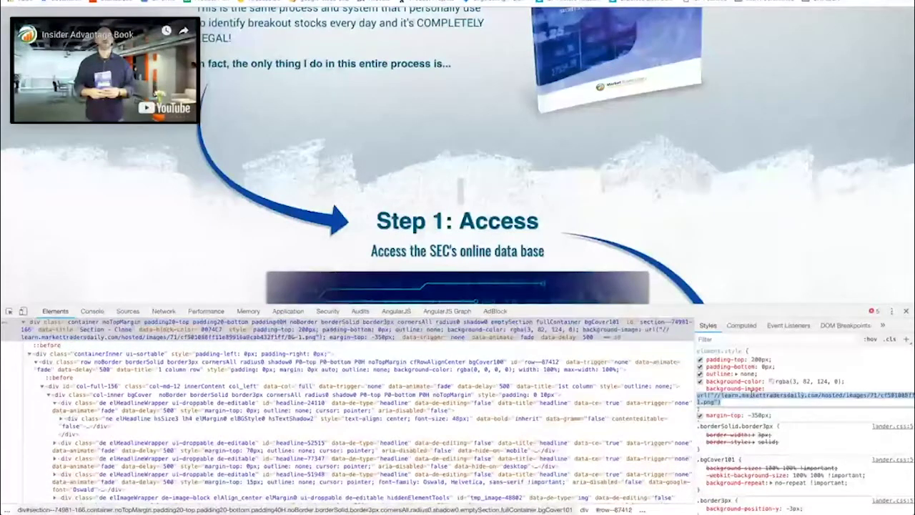
click(717, 396)
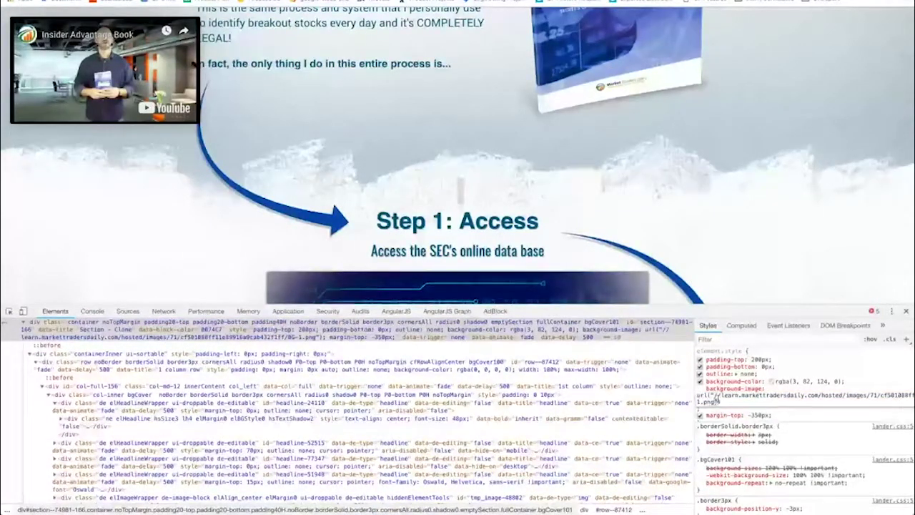
drag(714, 401, 720, 395)
key(ctrl+c)
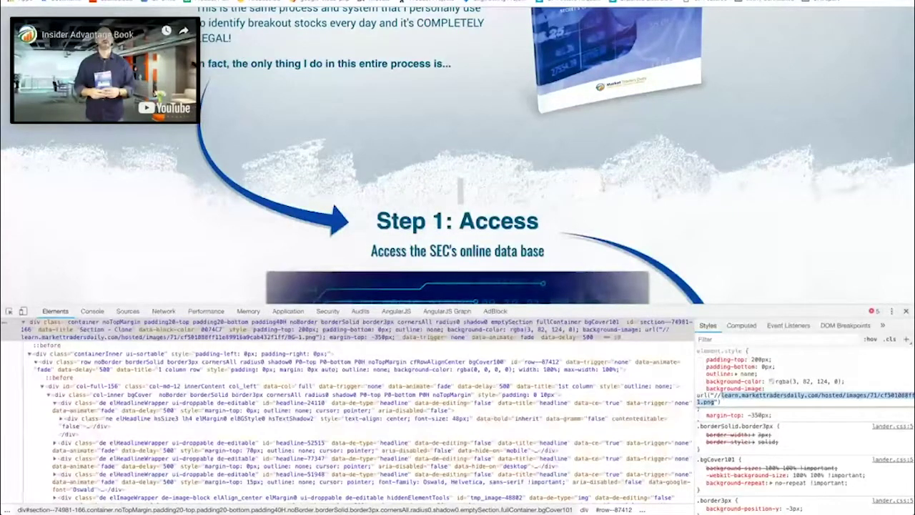
key(ctrl+t)
key(ctrl+v)
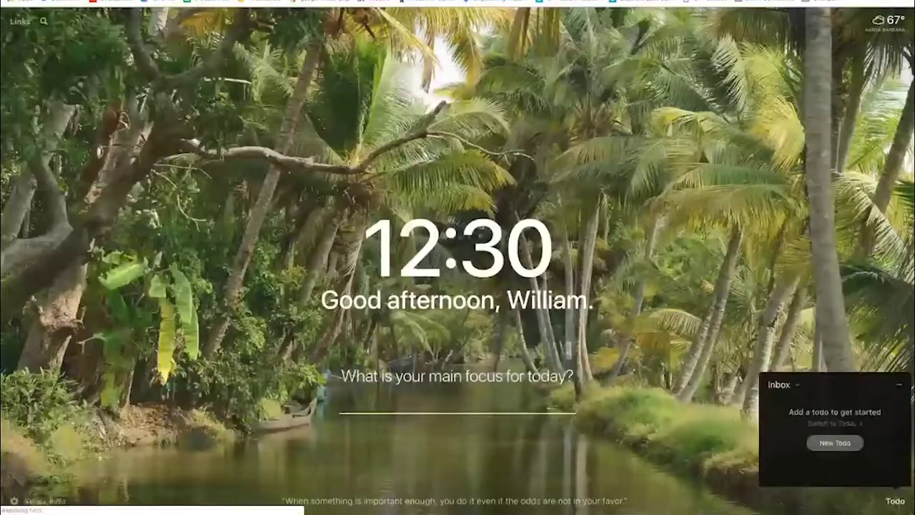
key(Return)
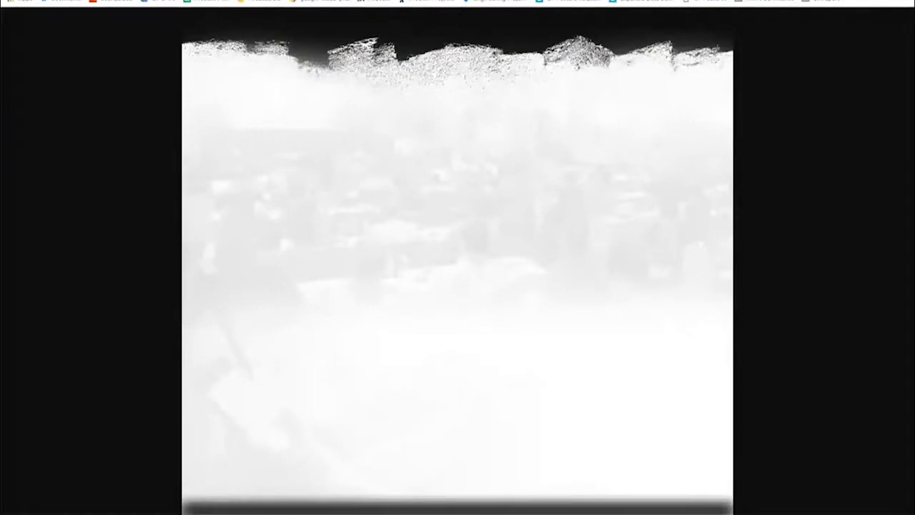
key(ctrl+w)
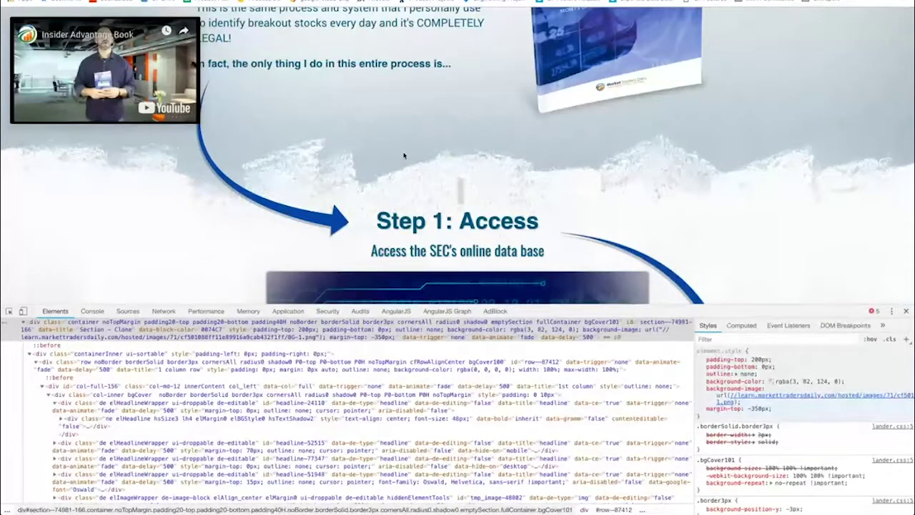
Step: Try removing the sales copy section above Step 1 from the inspected page code, and undo the removal
scroll(99, 369, up, 3)
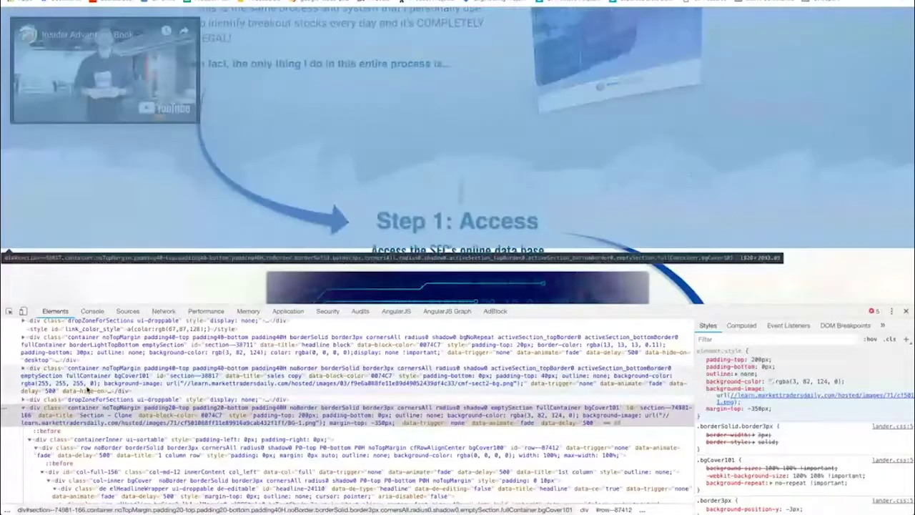
click(85, 384)
key(Delete)
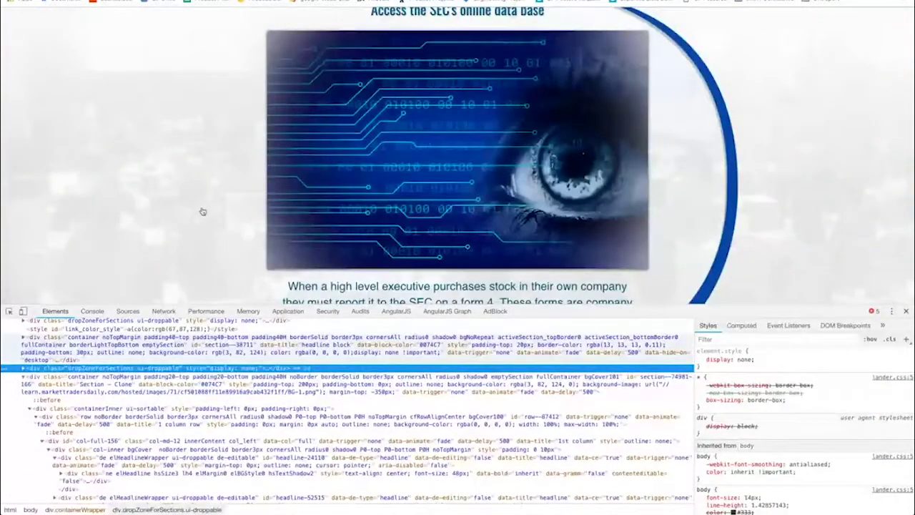
key(ctrl+z)
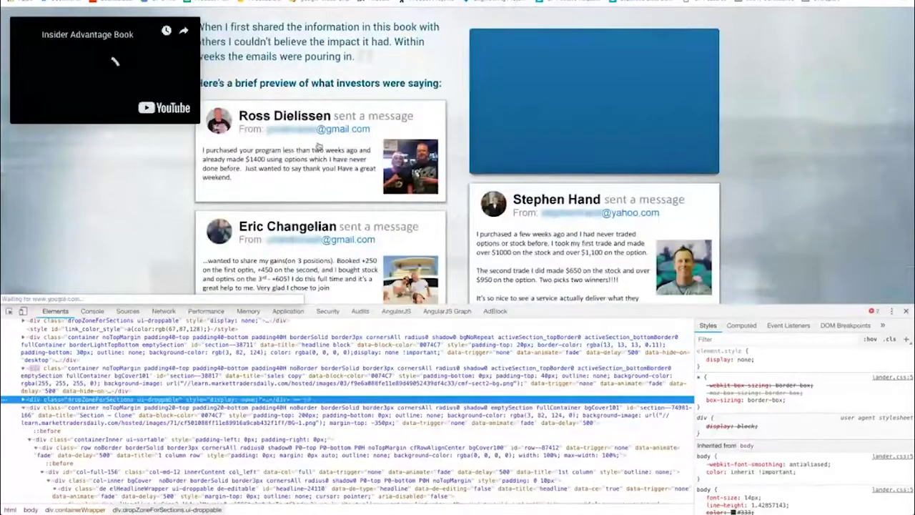
Step: Examine how the booklet section's background meets the brushed white edge above "Step 1: Access", and close the developer tools
scroll(318, 146, down, 3)
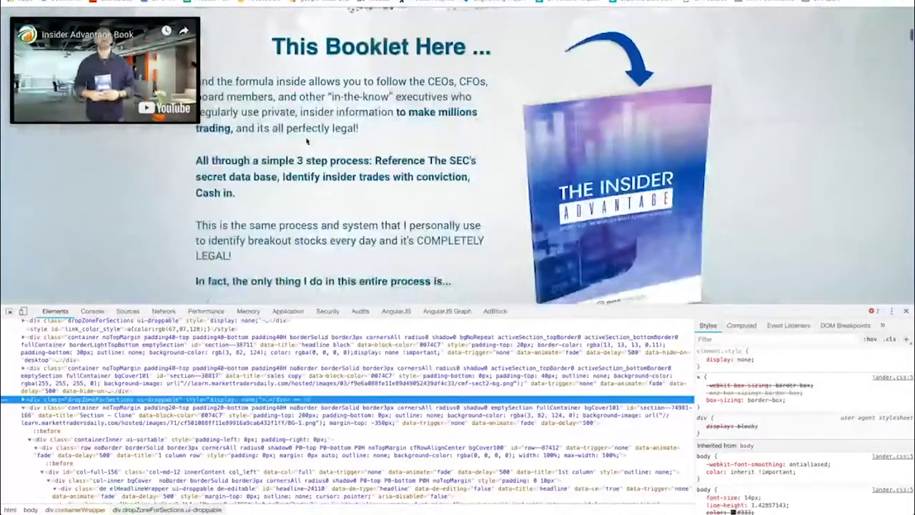
scroll(359, 127, down, 3)
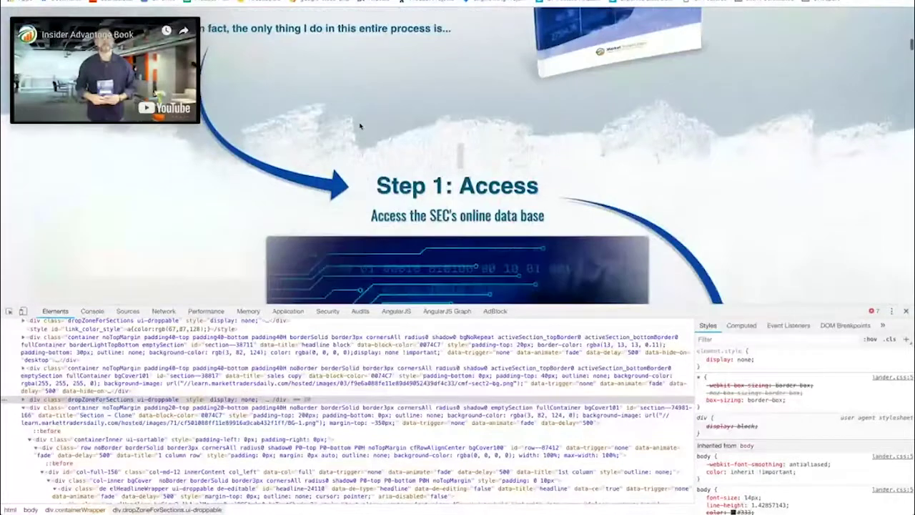
scroll(493, 207, down, 3)
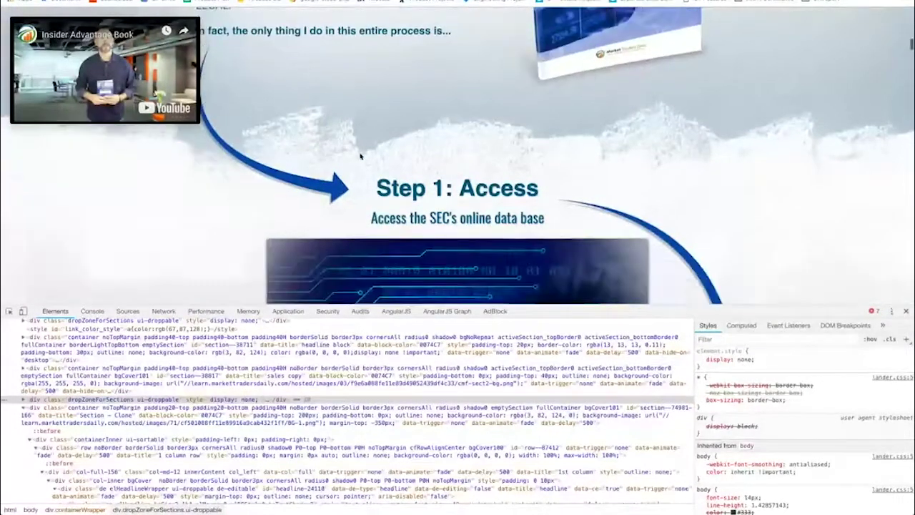
scroll(545, 102, down, 2)
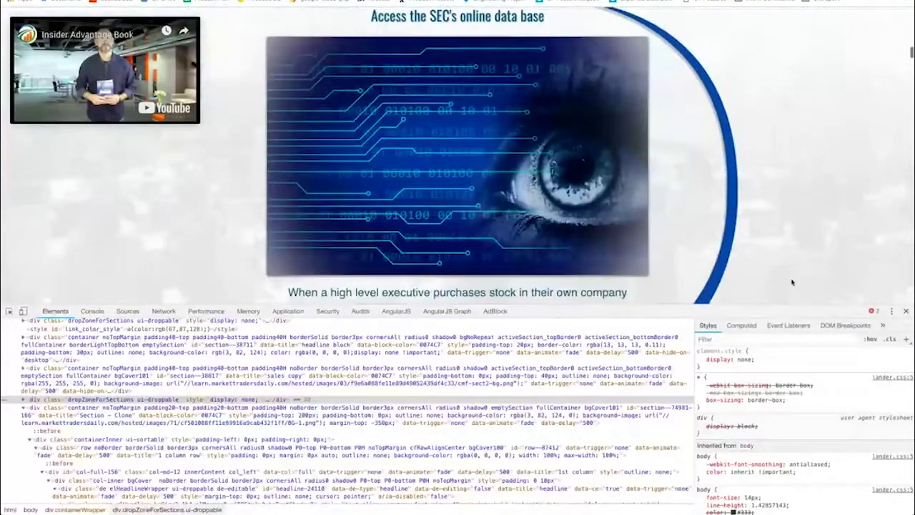
click(906, 312)
Step: Examine the original page's Step 1, Step 2 and Step 3 sections with their arrows, down to the S&P 500 vs Following Insiders chart
scroll(470, 319, up, 3)
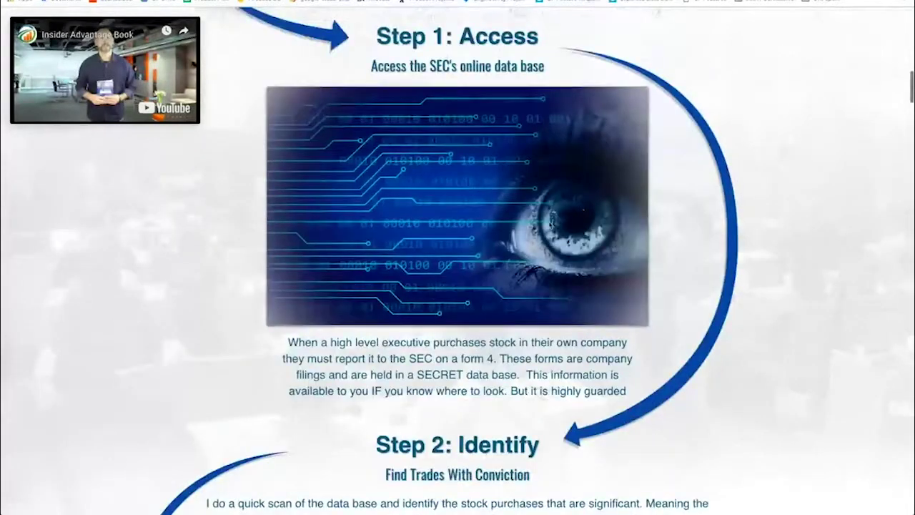
scroll(471, 319, down, 2)
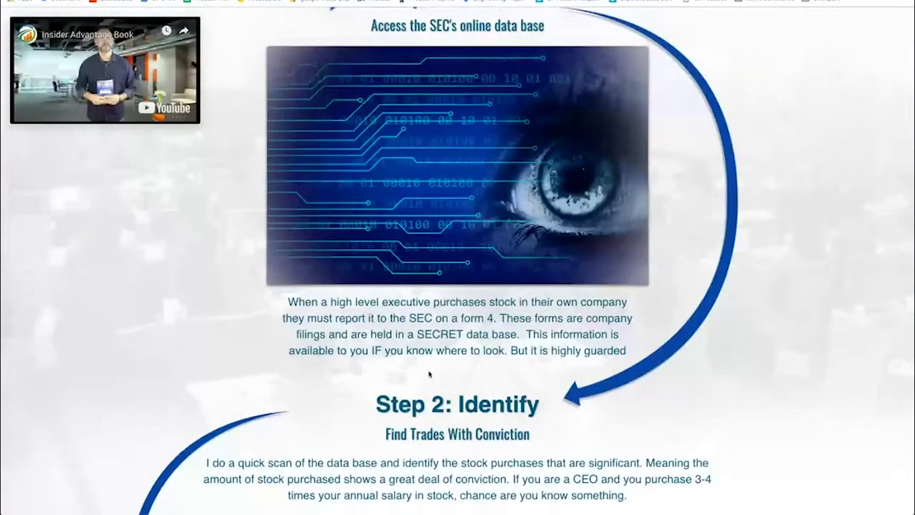
scroll(429, 374, down, 2)
scroll(429, 374, down, 3)
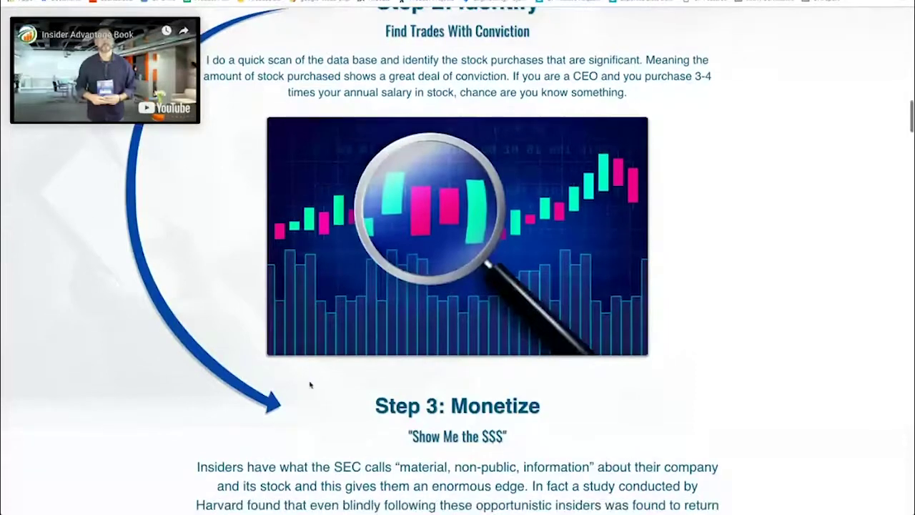
scroll(523, 125, up, 1)
scroll(524, 125, down, 4)
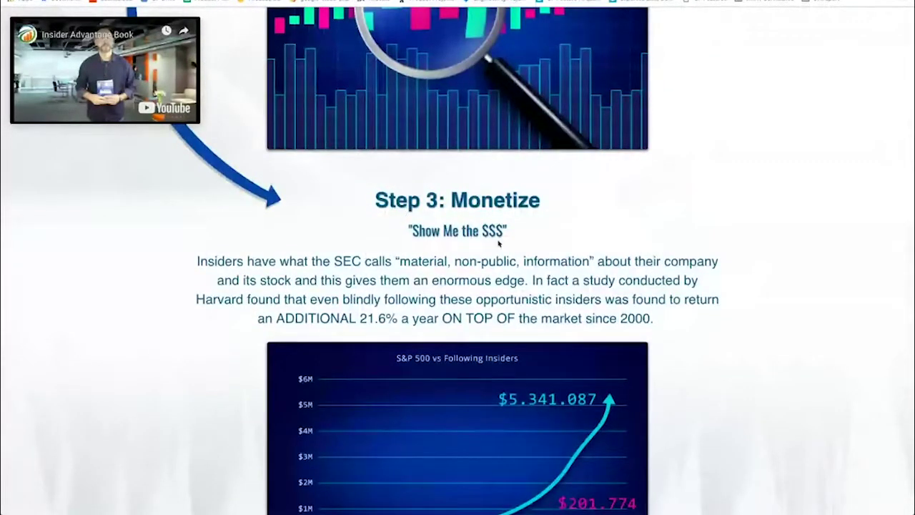
scroll(498, 243, down, 4)
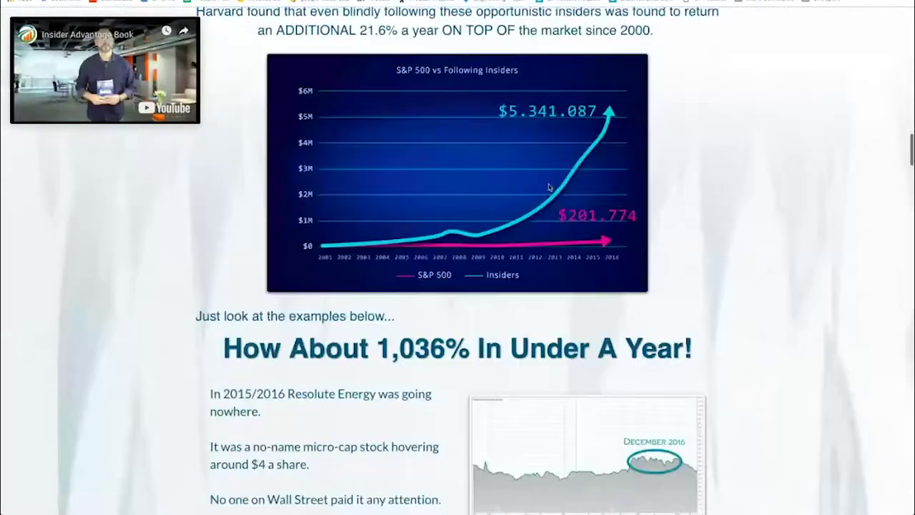